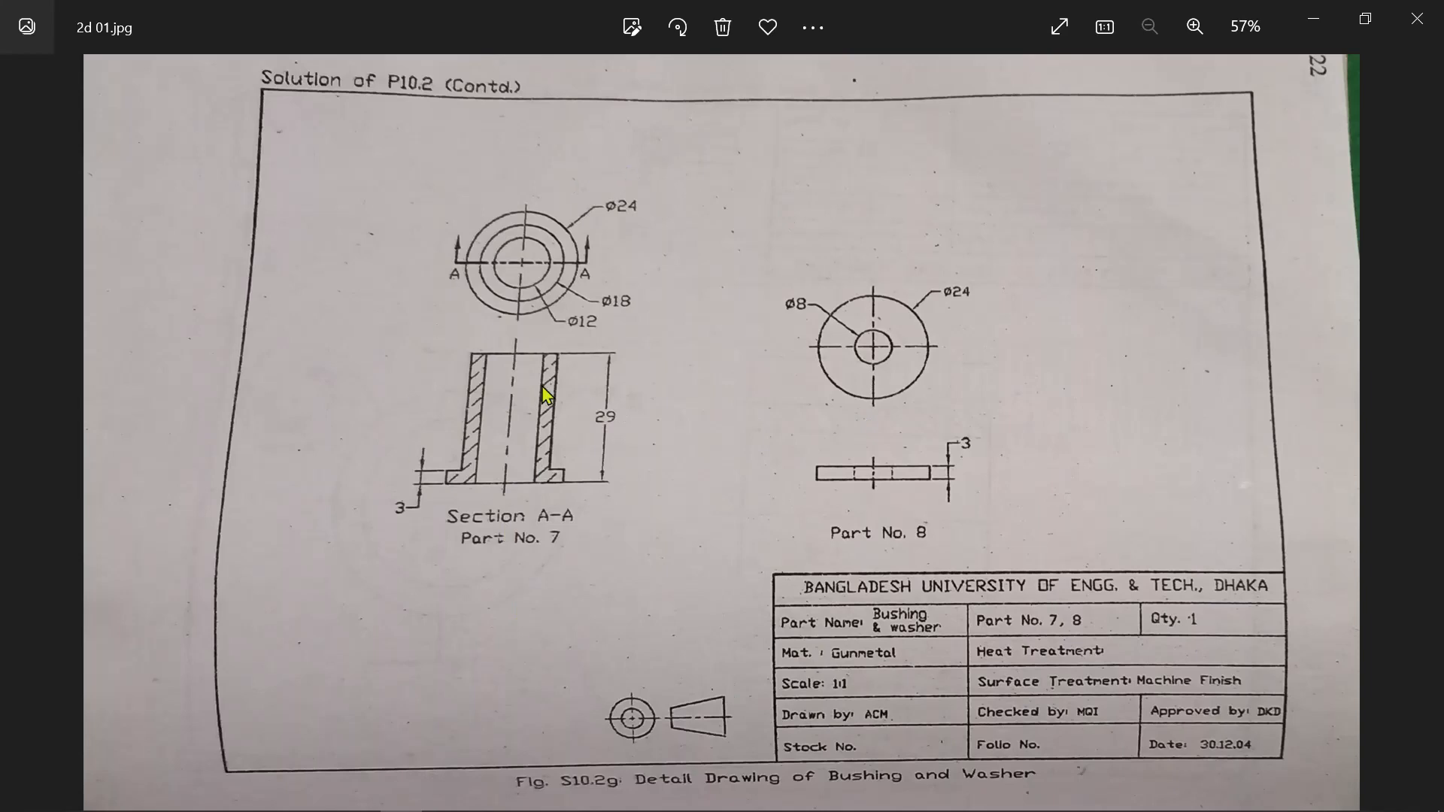
- Switch from the reference image to SOLIDWORKS, create a new drawing on an A3 (ISO) sheet and dismiss the model view command
left_click(1306, 32)
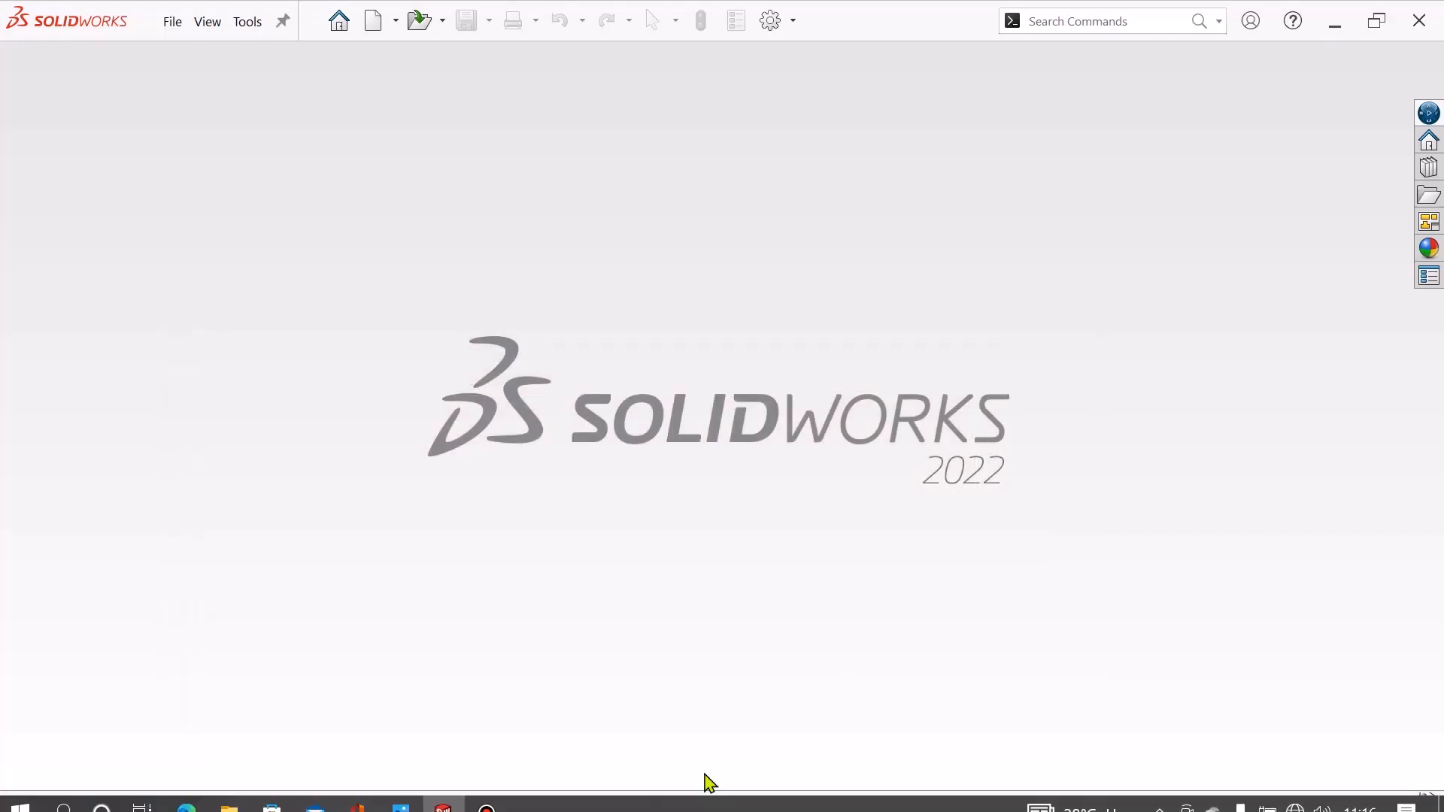
left_click(380, 23)
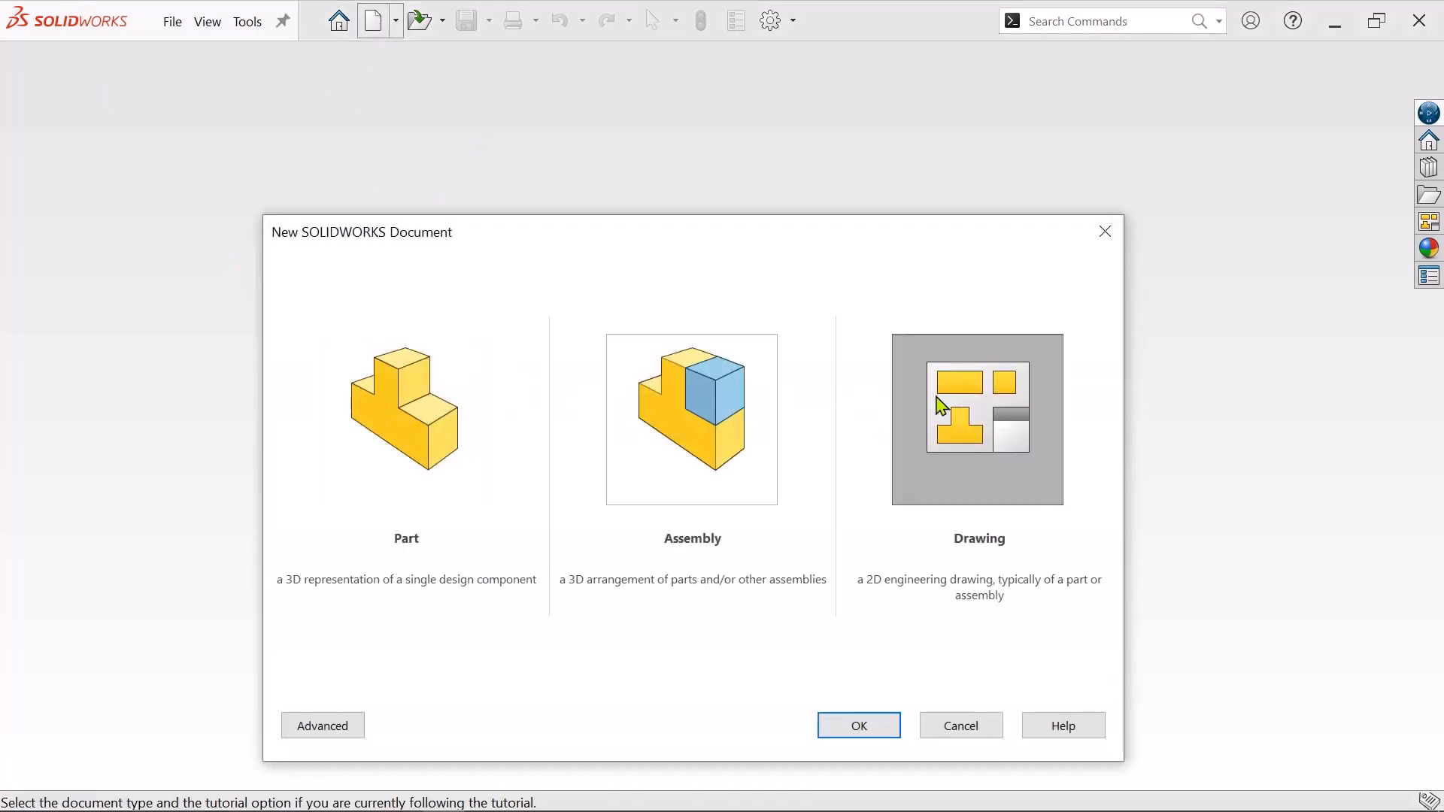
left_click(982, 473)
left_click(860, 726)
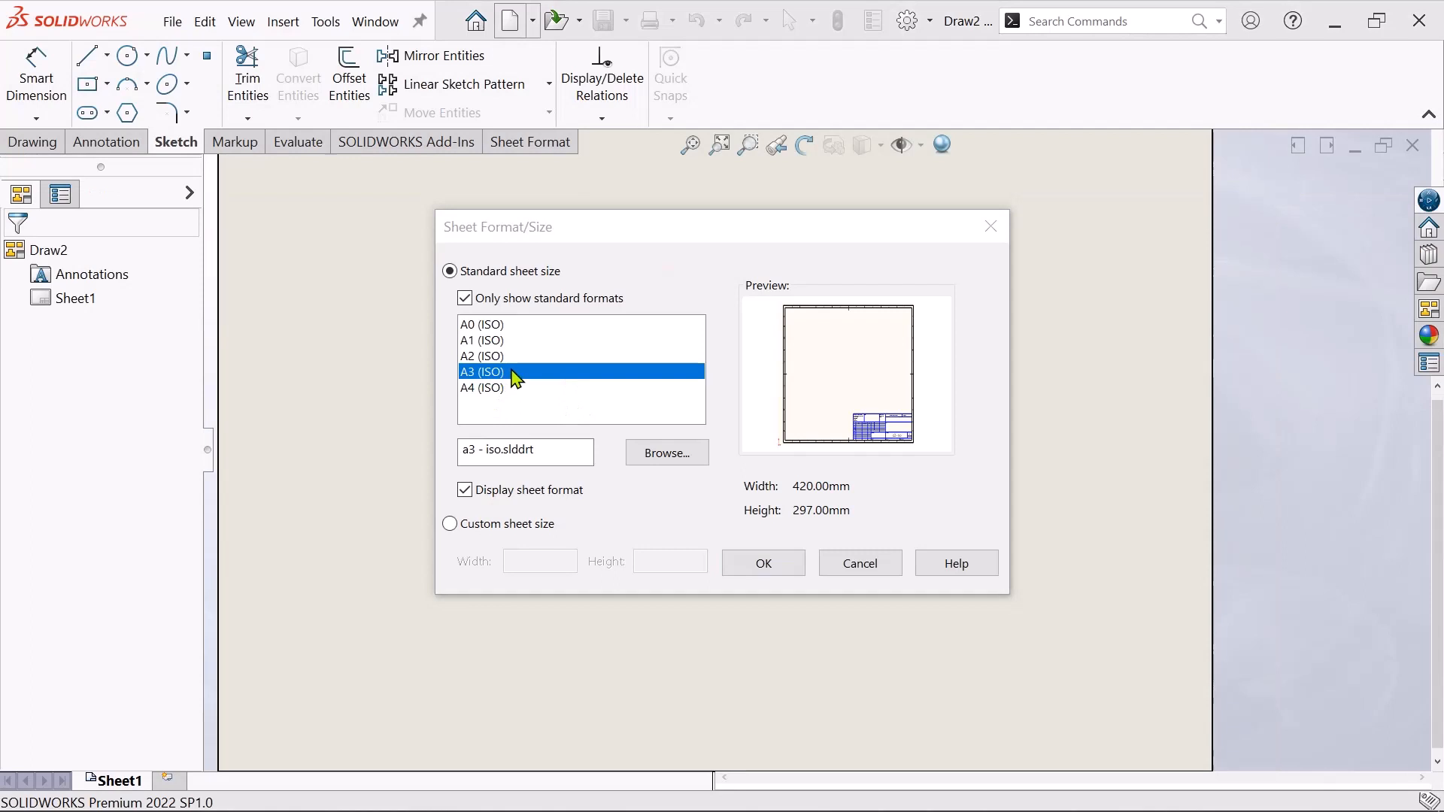
left_click(783, 569)
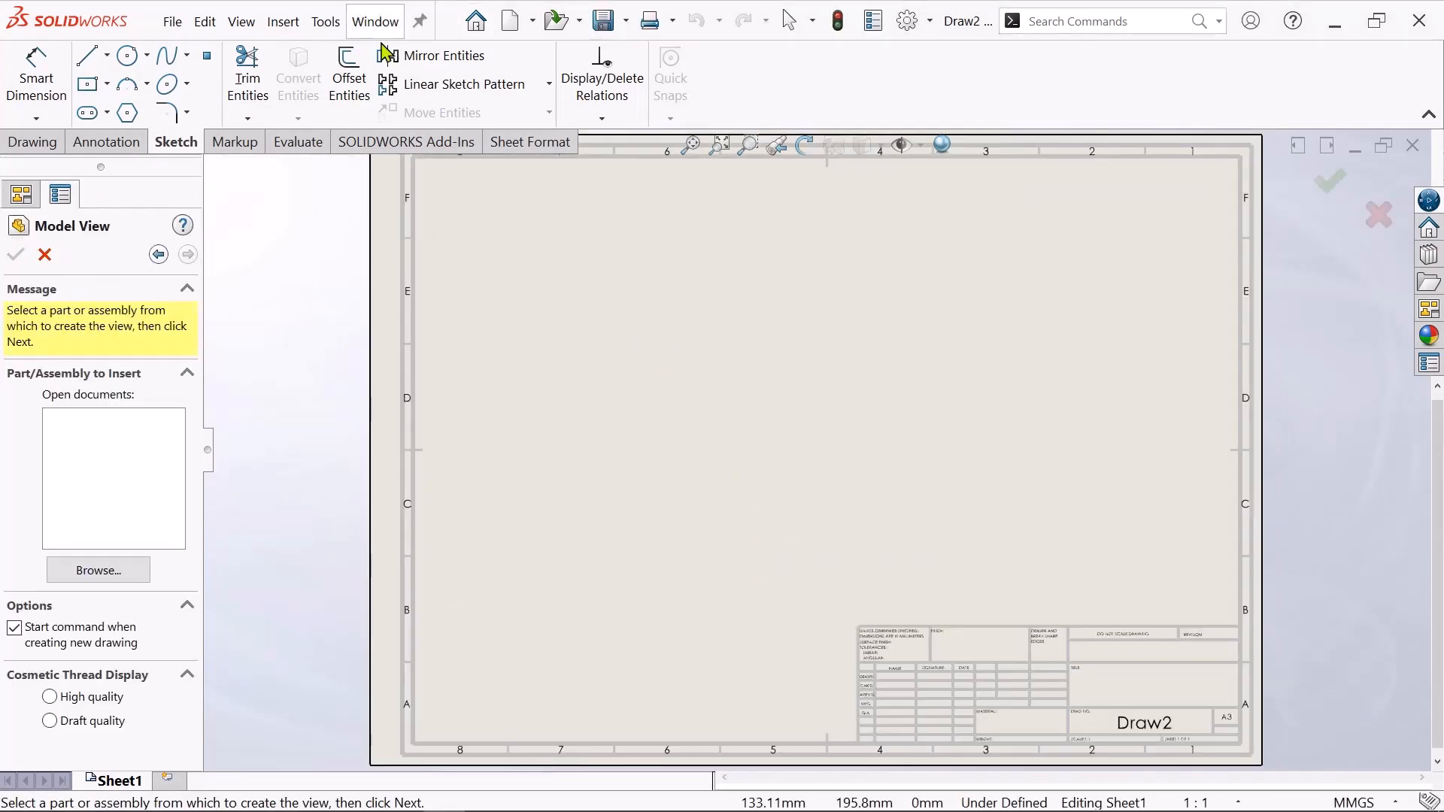
left_click(45, 256)
- Sketch a vertical centerline about 88 mm long and a crossing horizontal one about 110 mm long in the sheet's upper-left area
scroll(777, 278, "down", 1)
scroll(968, 310, "up", 3)
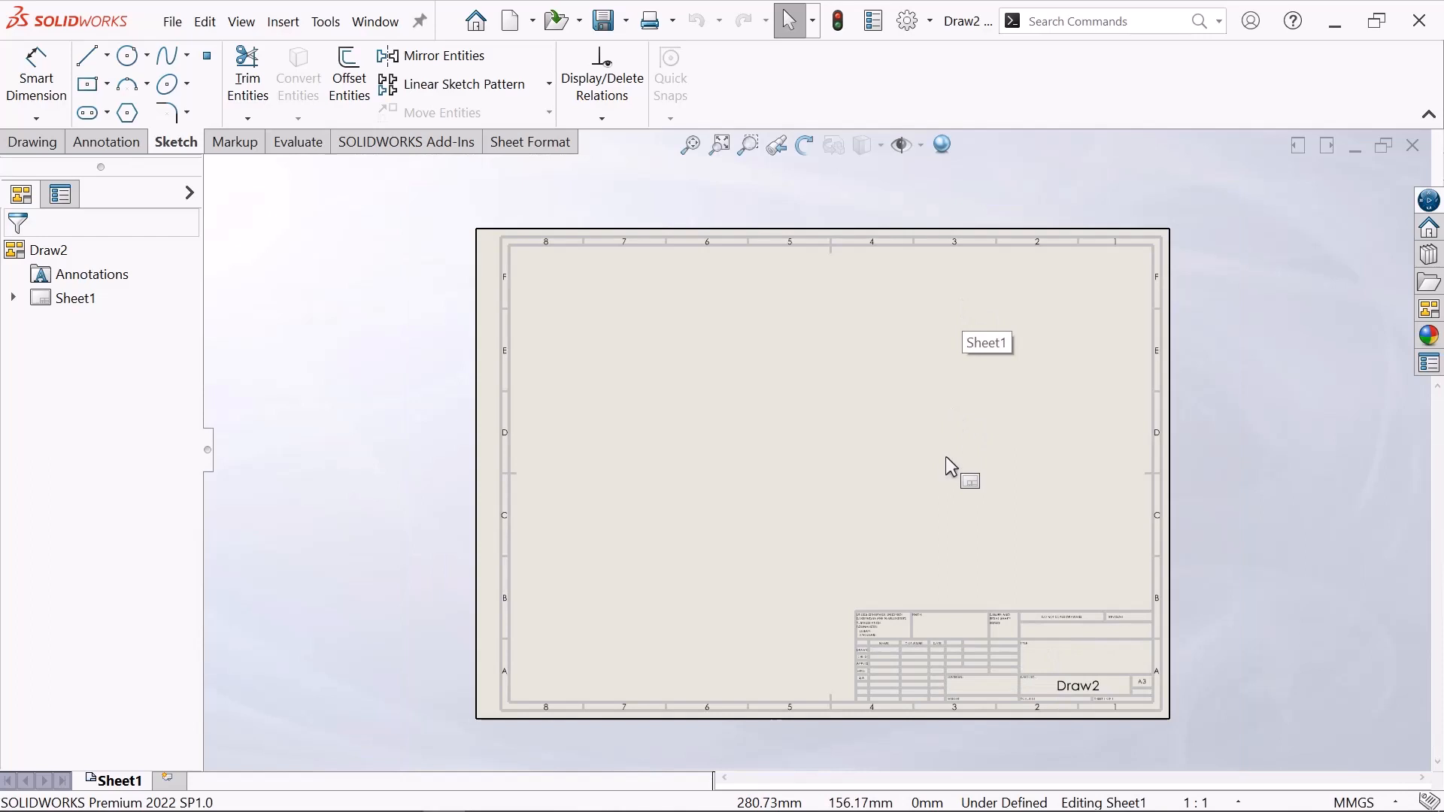
scroll(960, 397, "down", 1)
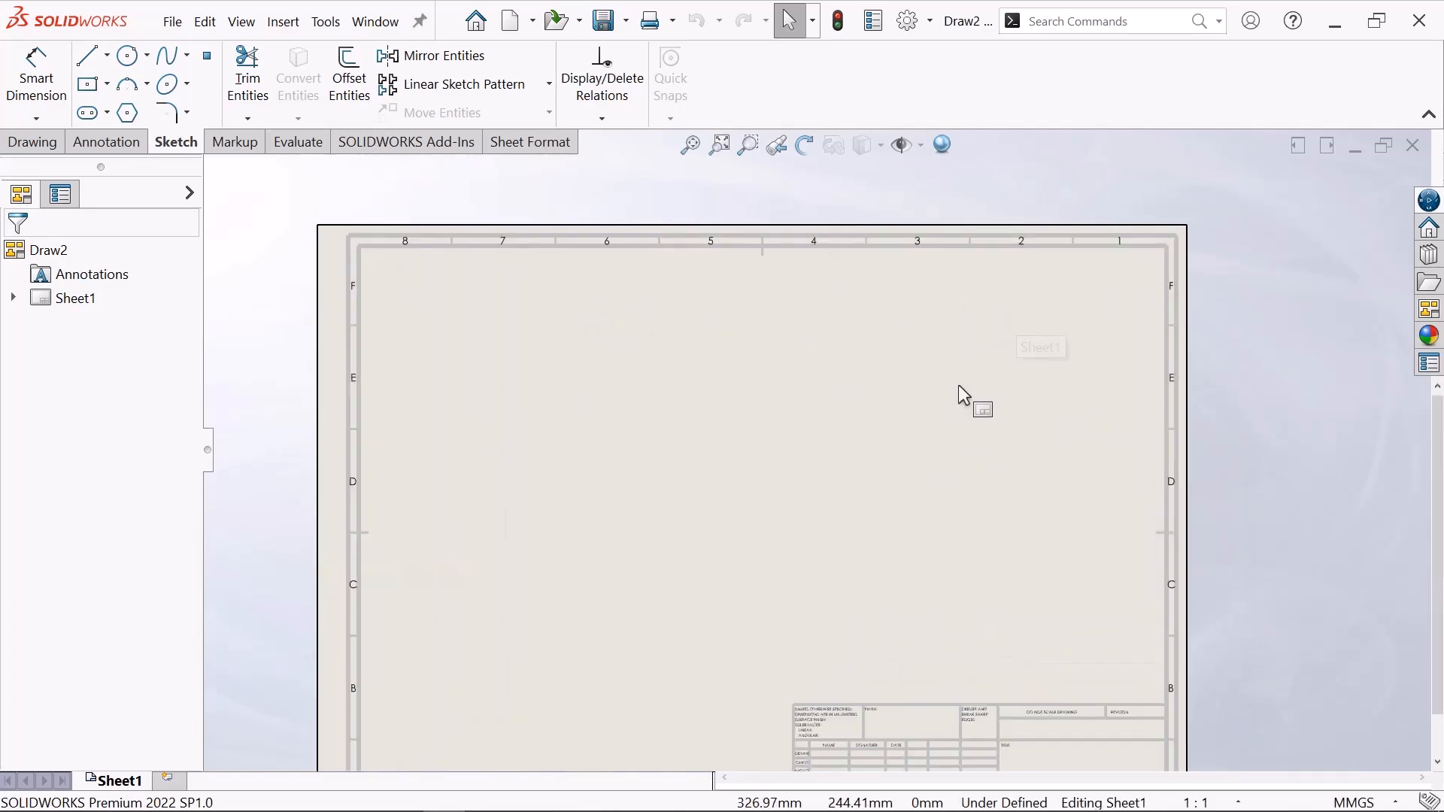
scroll(892, 539, "up", 2)
scroll(890, 538, "down", 1)
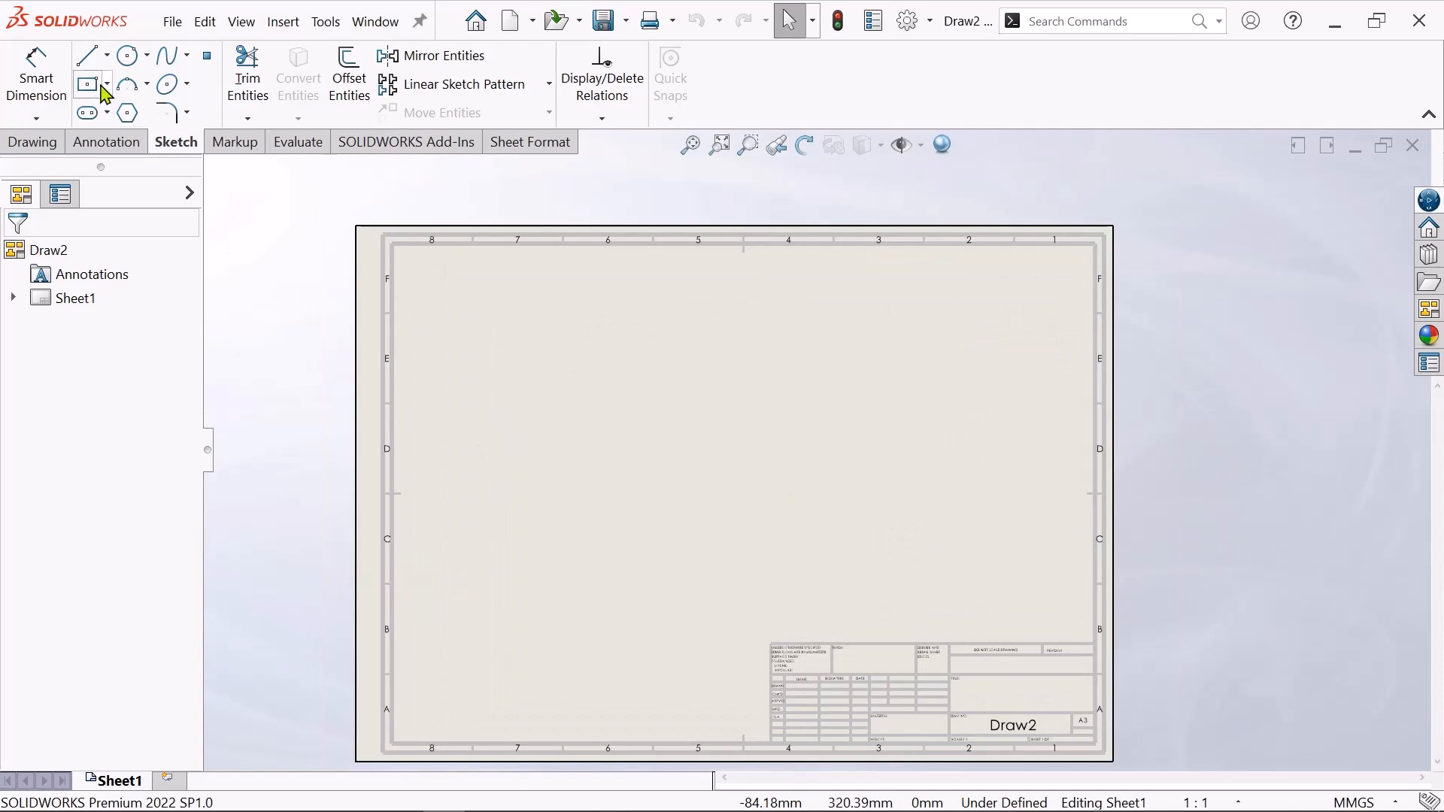
left_click(107, 56)
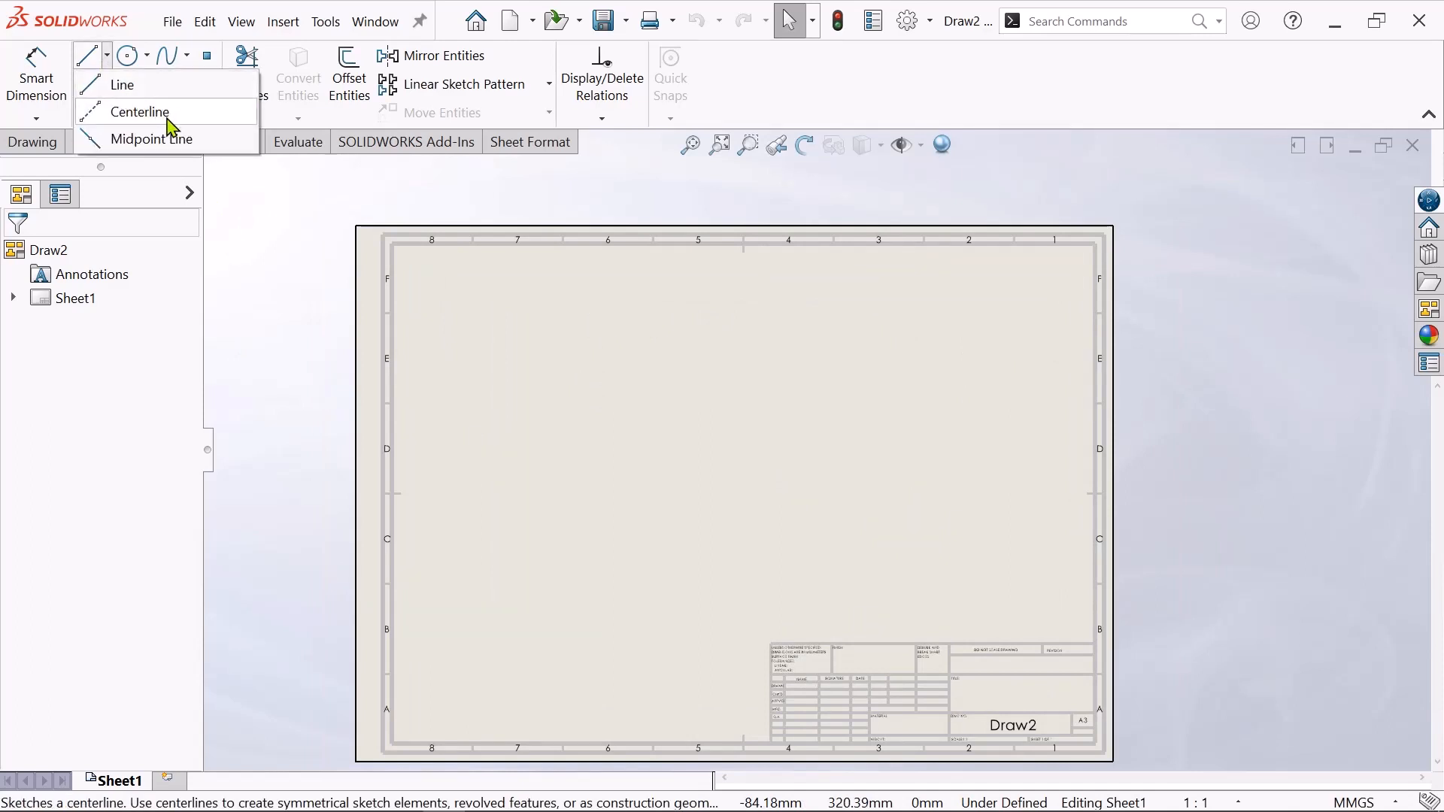
left_click(143, 114)
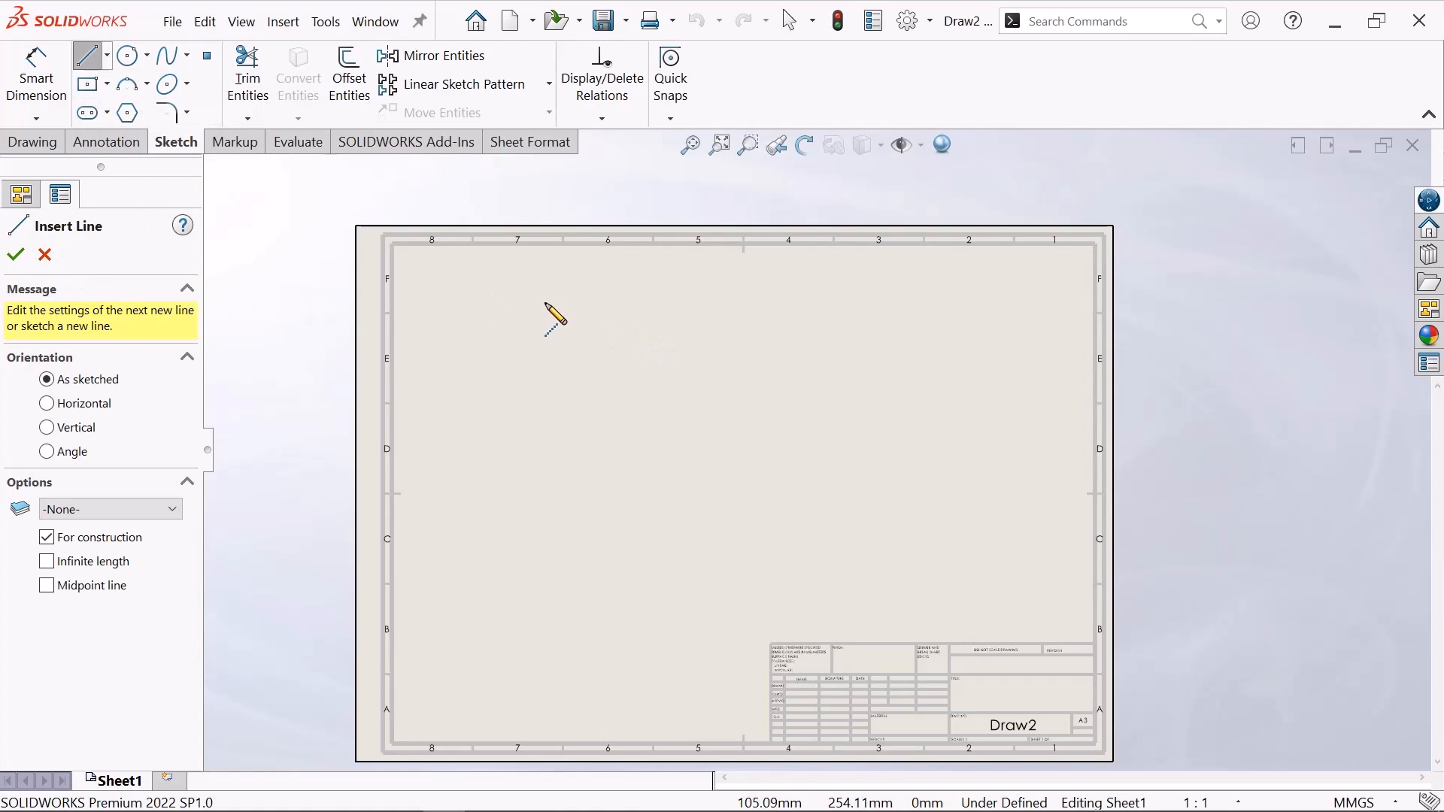
left_click(547, 304)
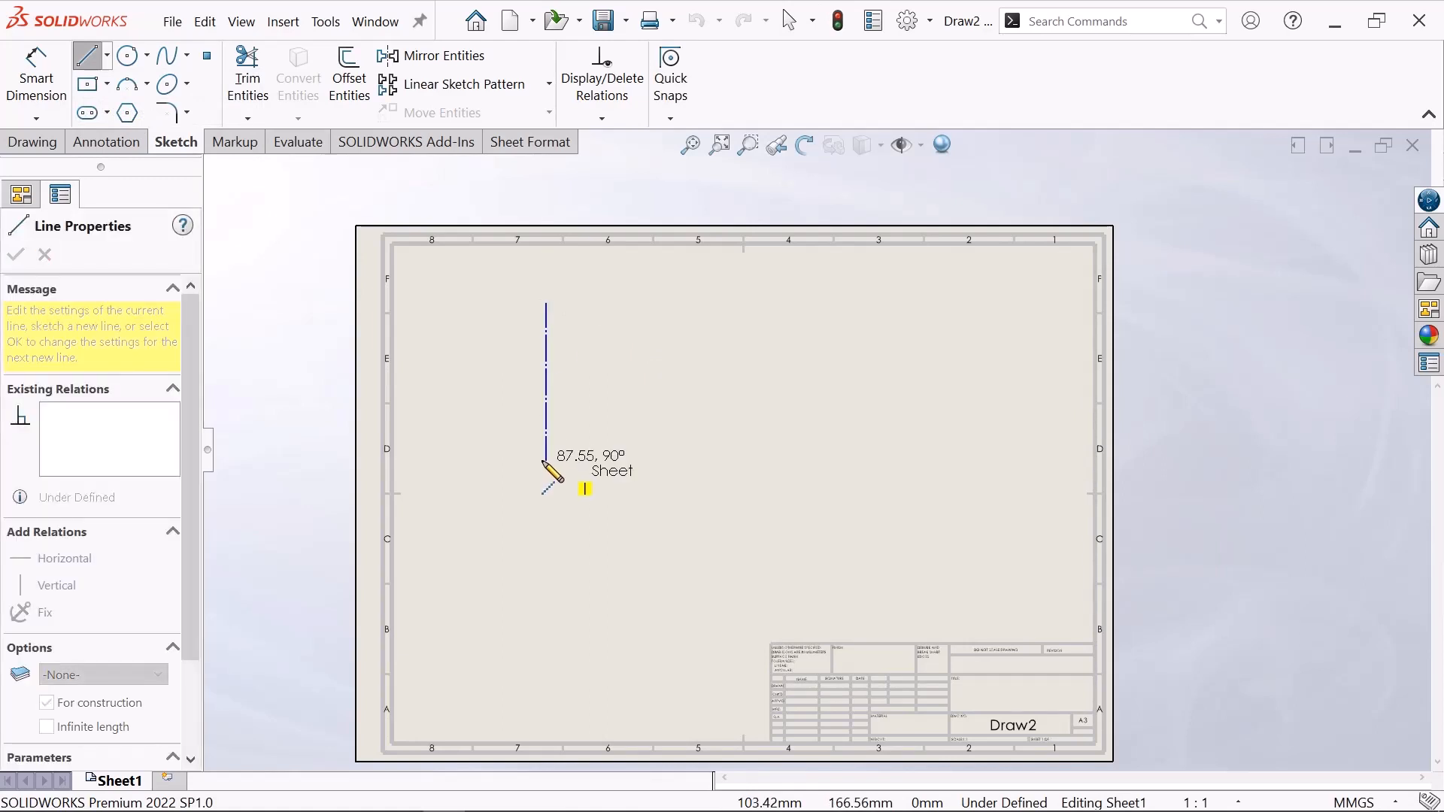
left_click(546, 462)
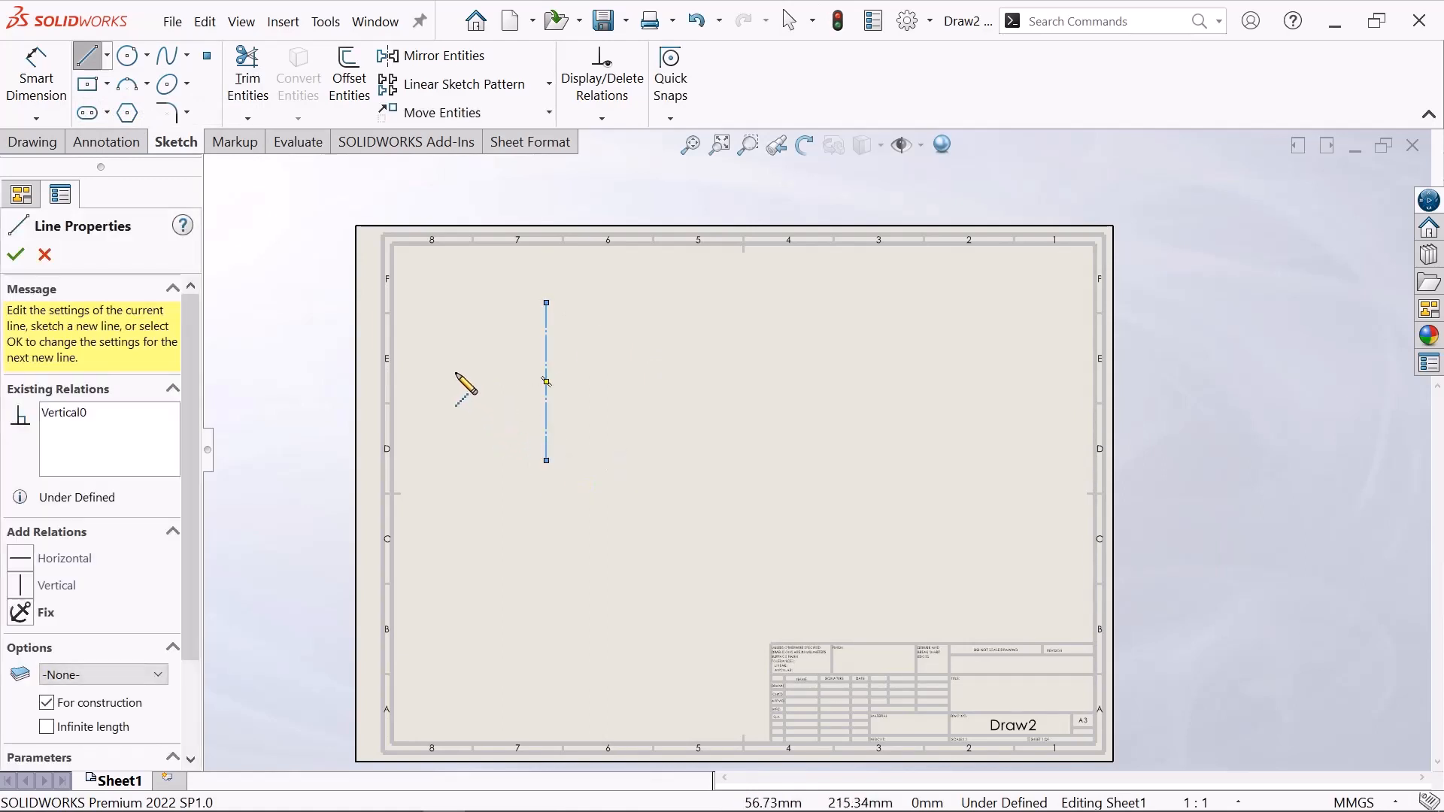
left_click(454, 383)
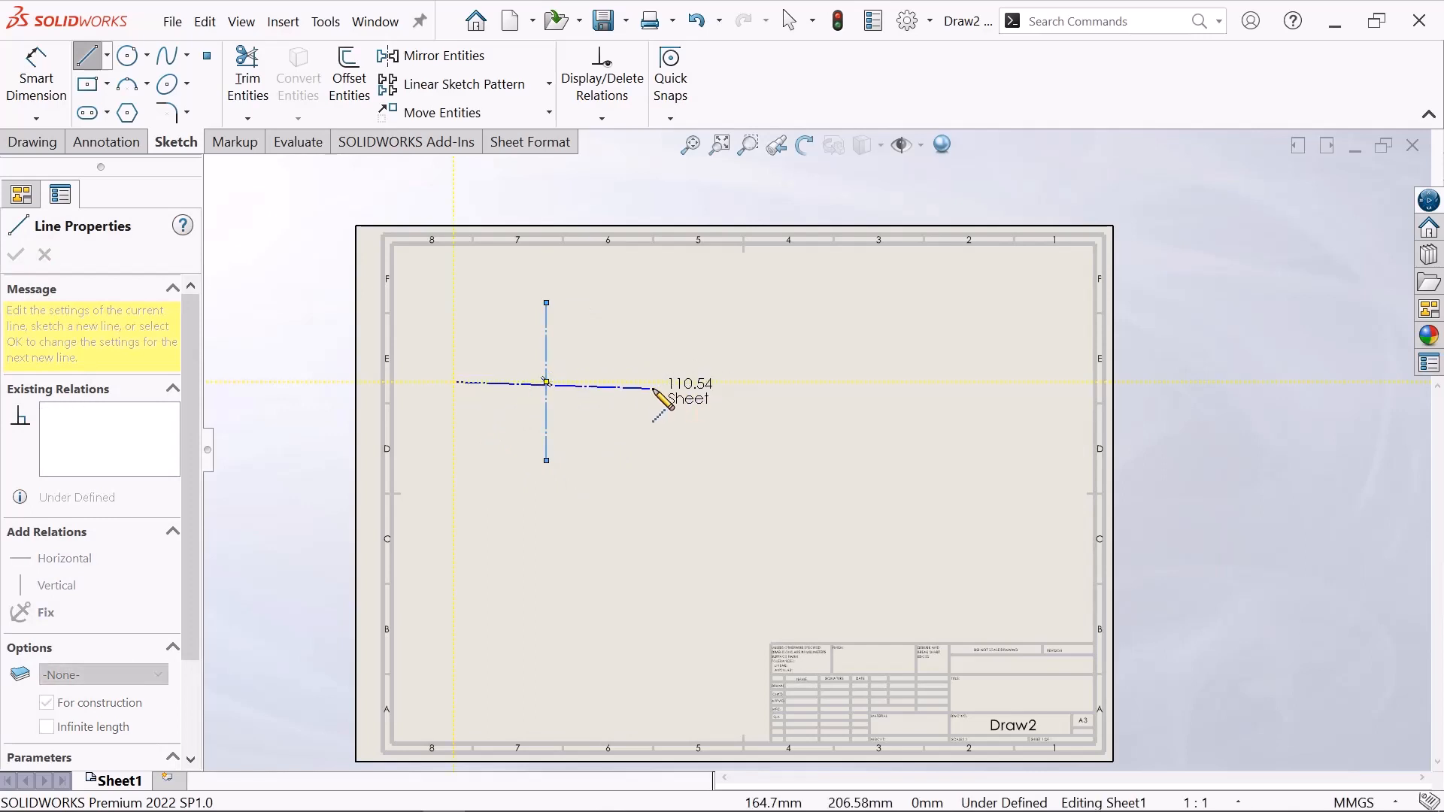
left_click(654, 382)
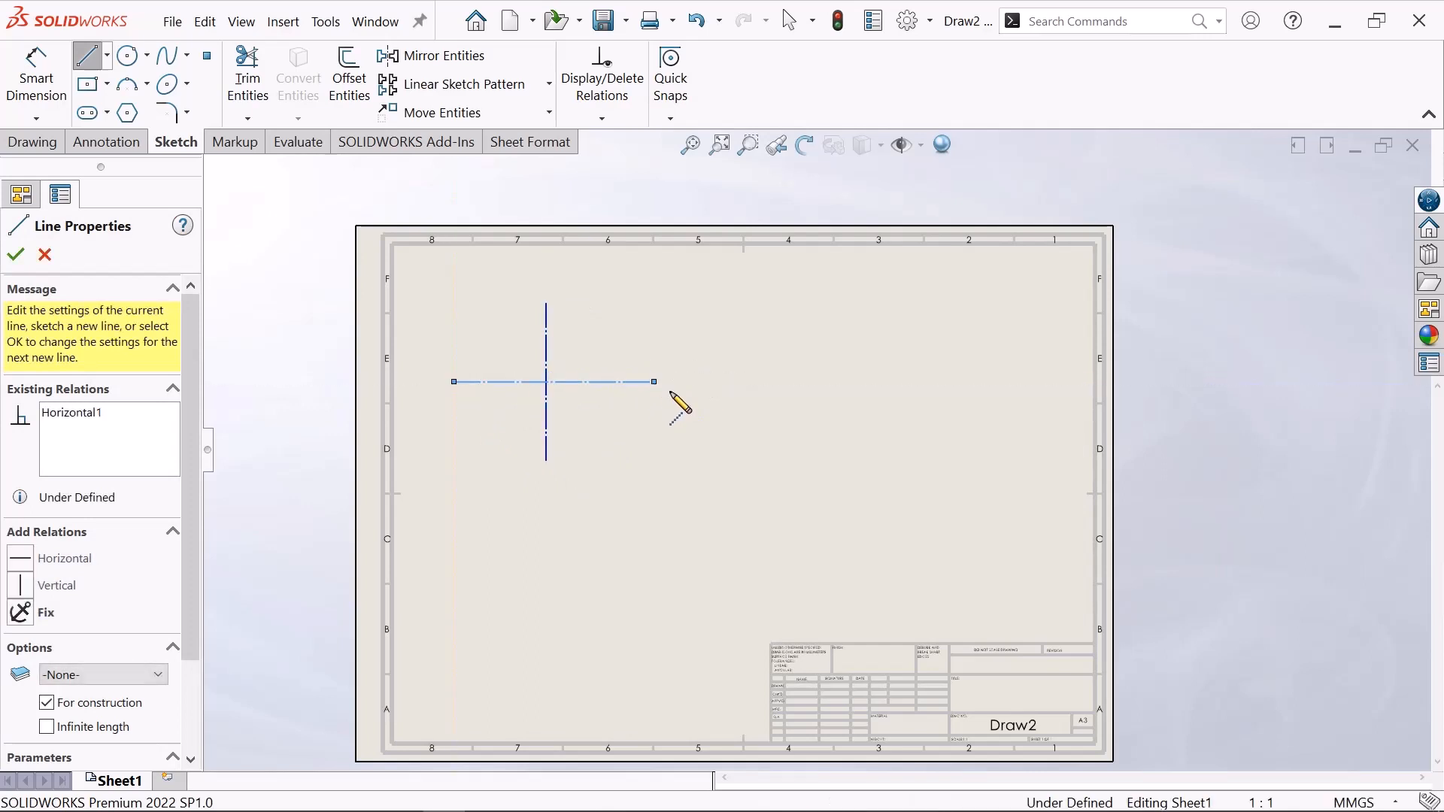
right_click(654, 383)
left_click(712, 407)
- Sketch three concentric circles centred on the centerline intersection, with radii of about 13, 38 and 52 mm
scroll(546, 421, "up", 2)
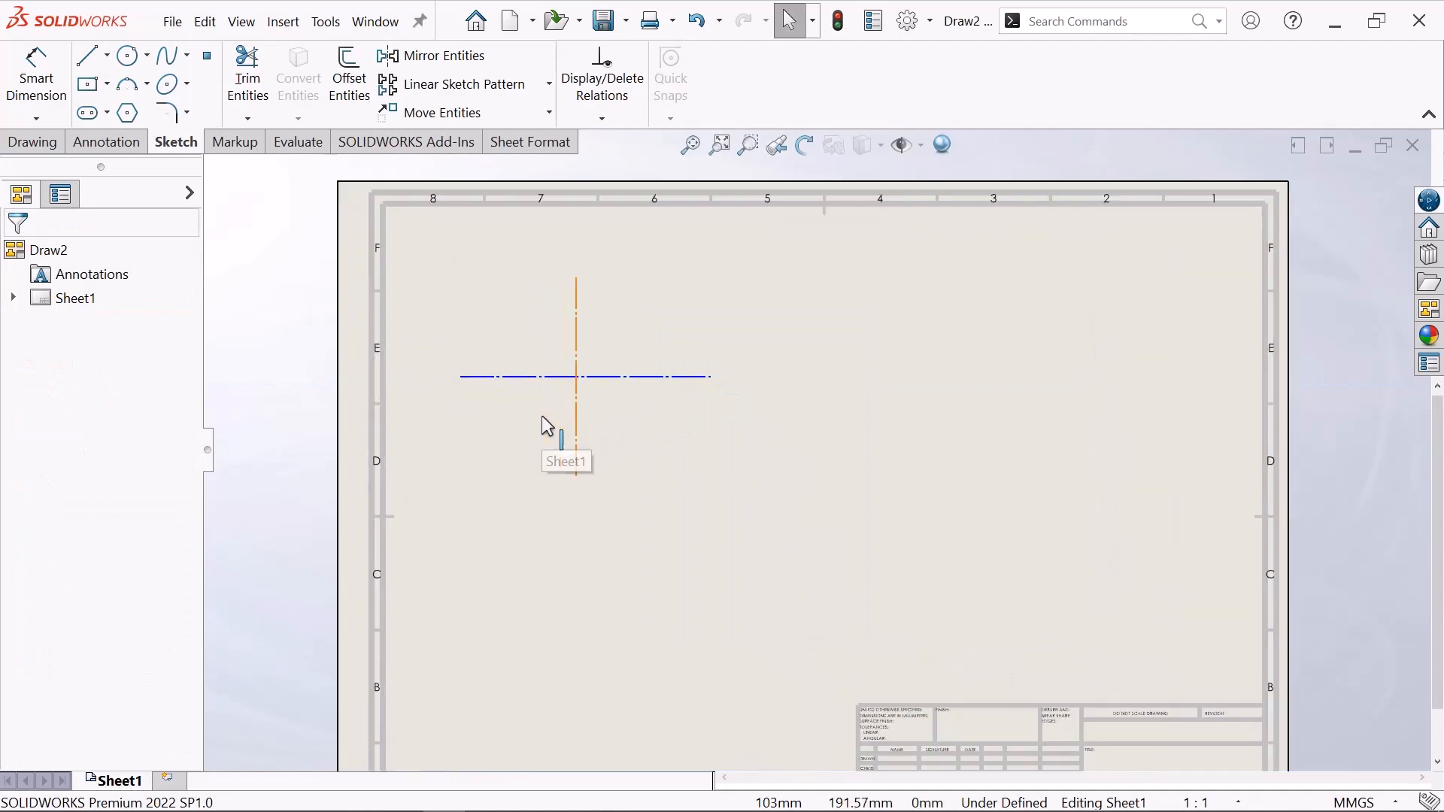
scroll(541, 339, "up", 1)
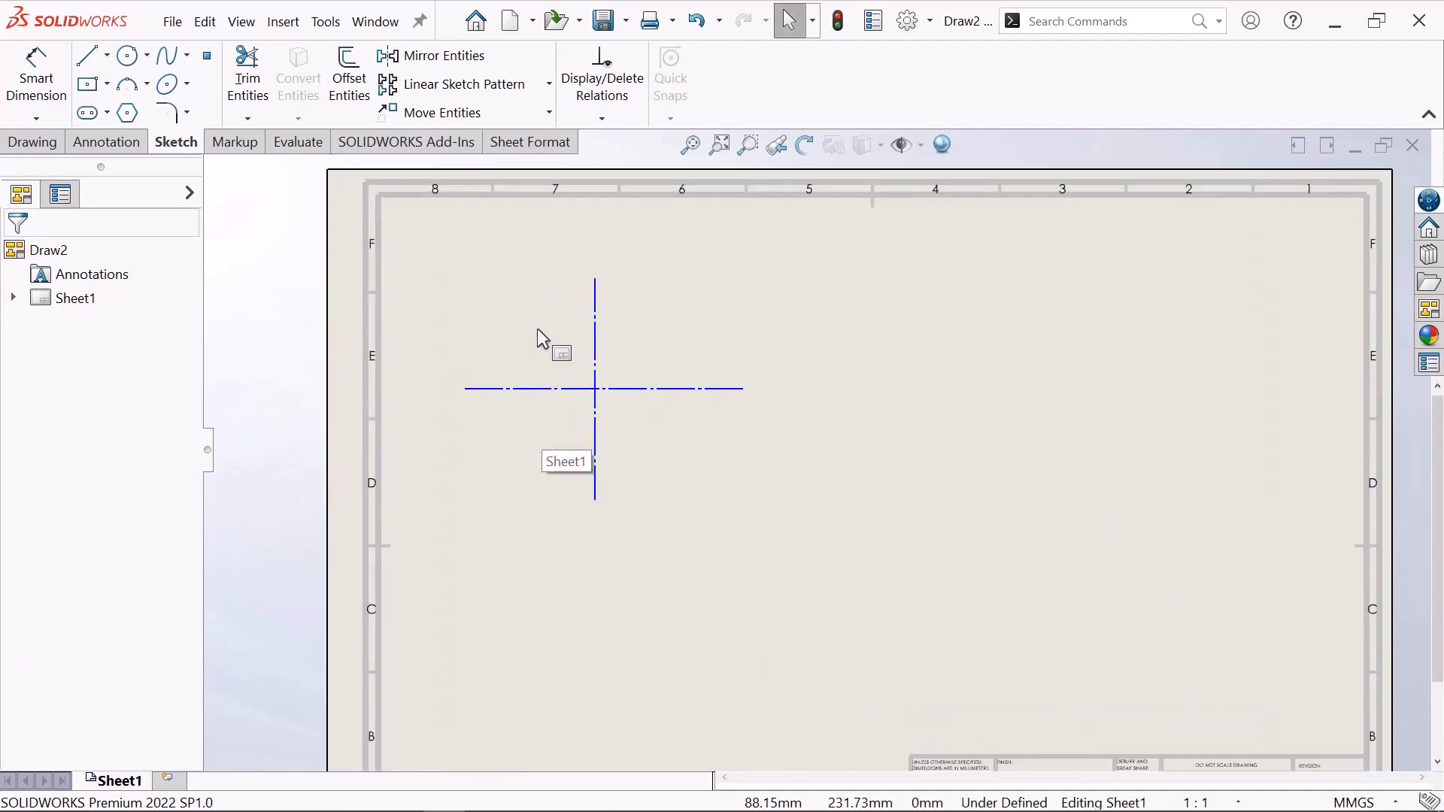
left_click(132, 64)
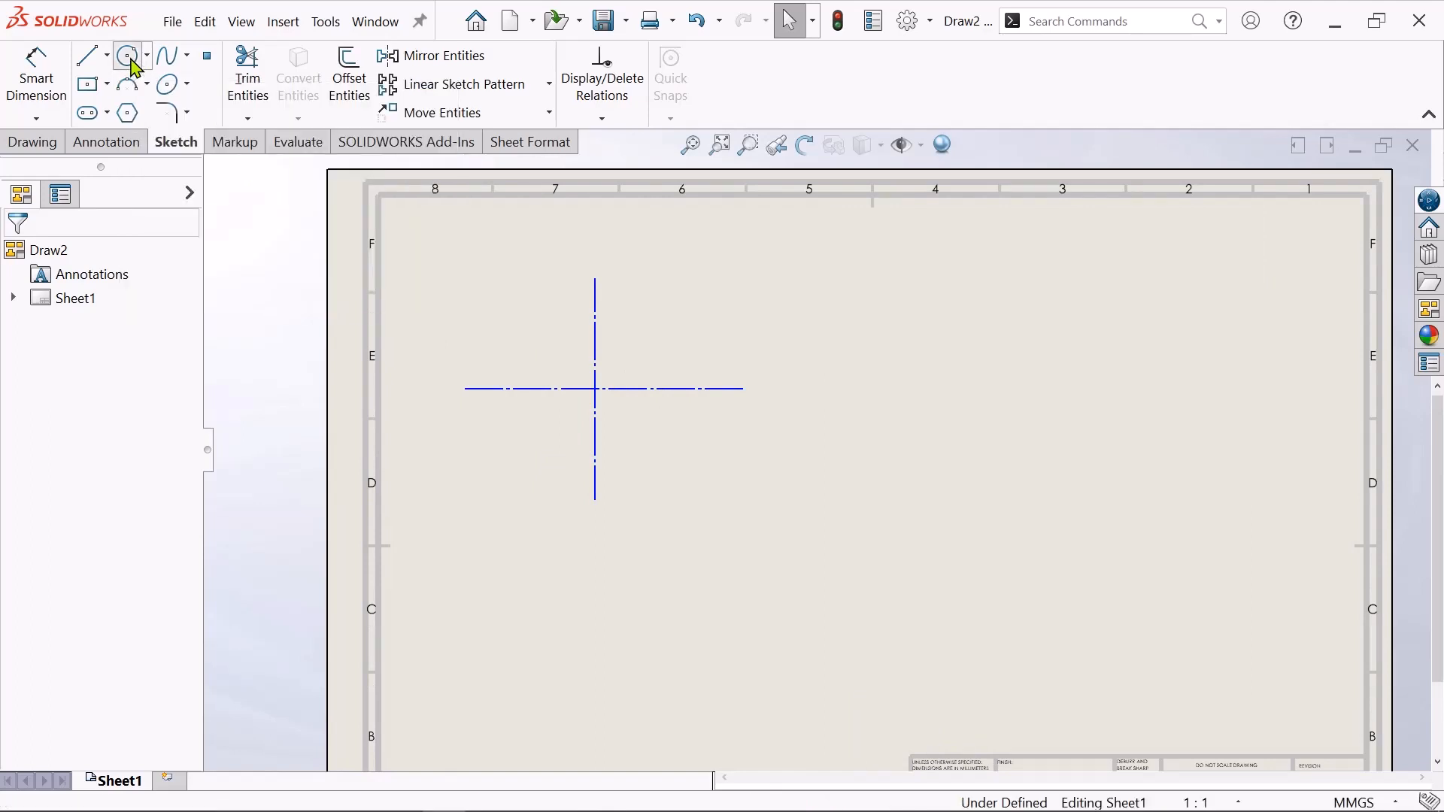
left_click(595, 389)
left_click(626, 404)
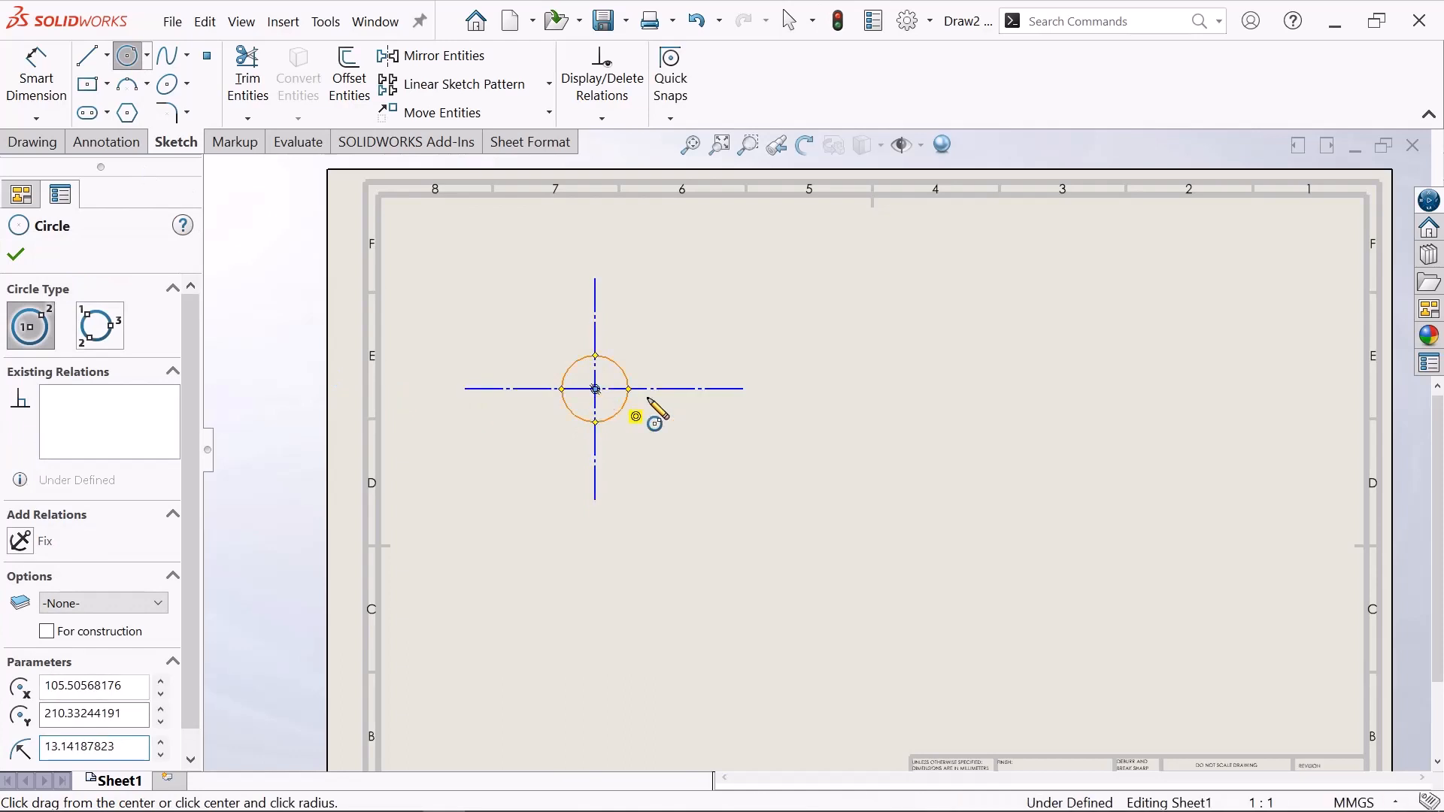
left_click(595, 389)
left_click(686, 416)
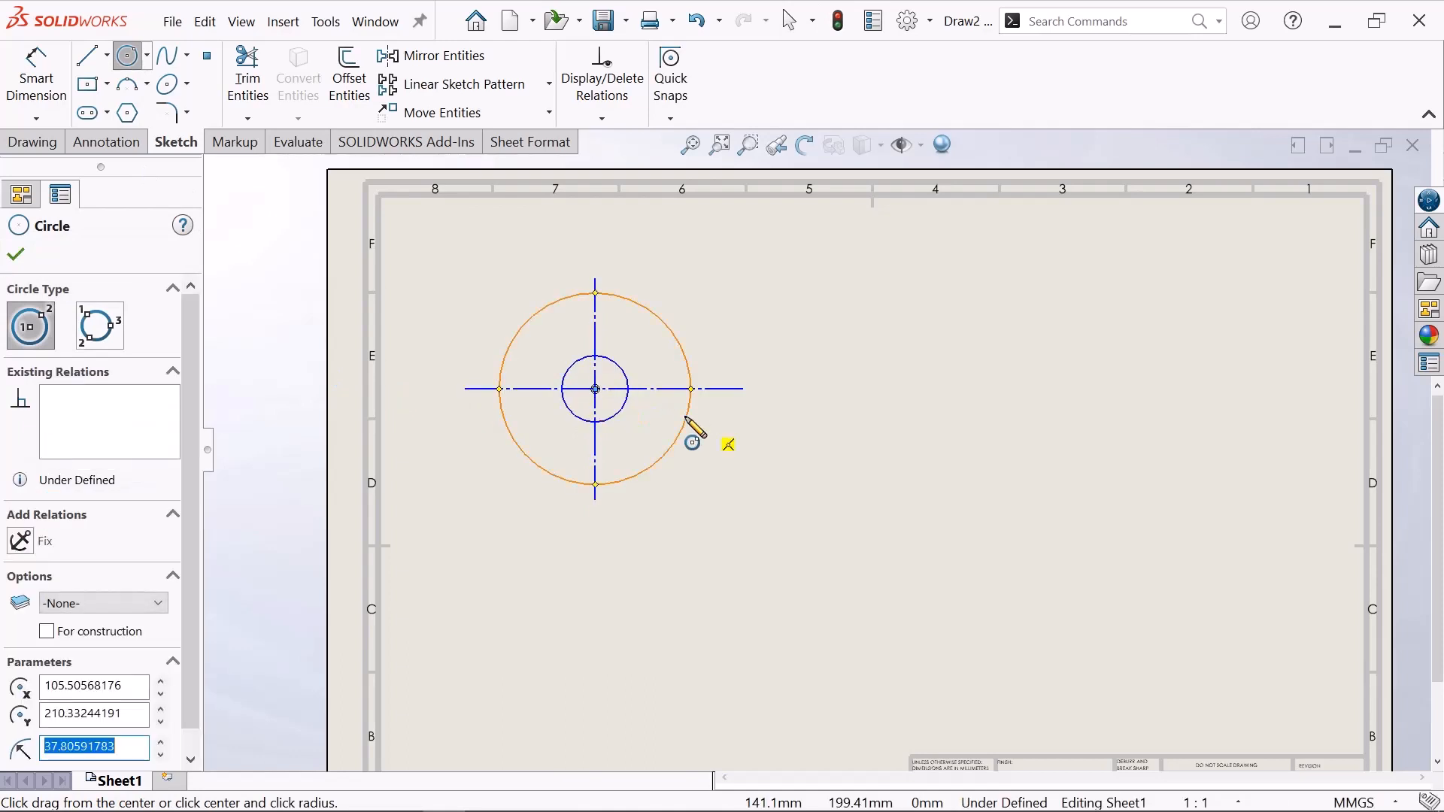
left_click(595, 389)
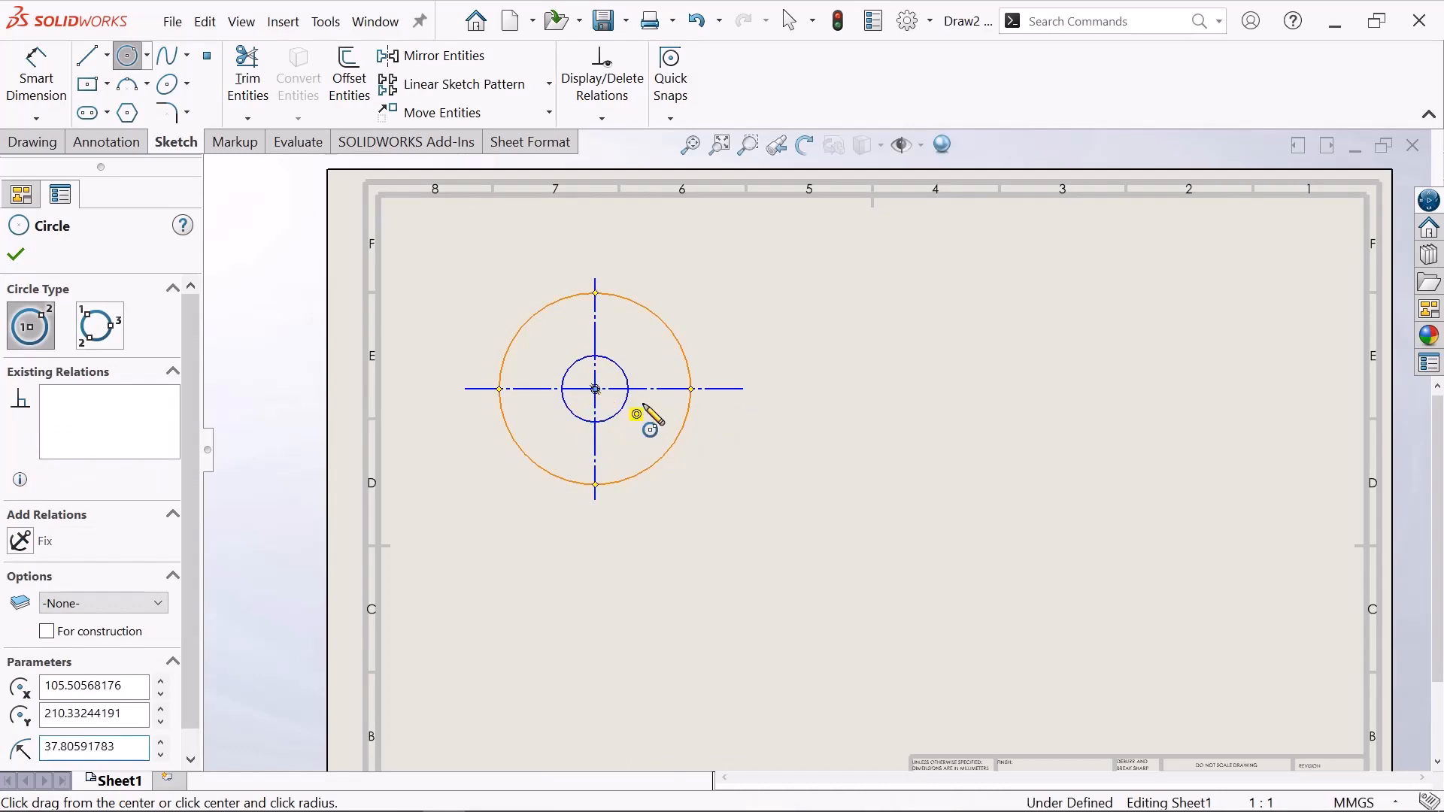
left_click(721, 435)
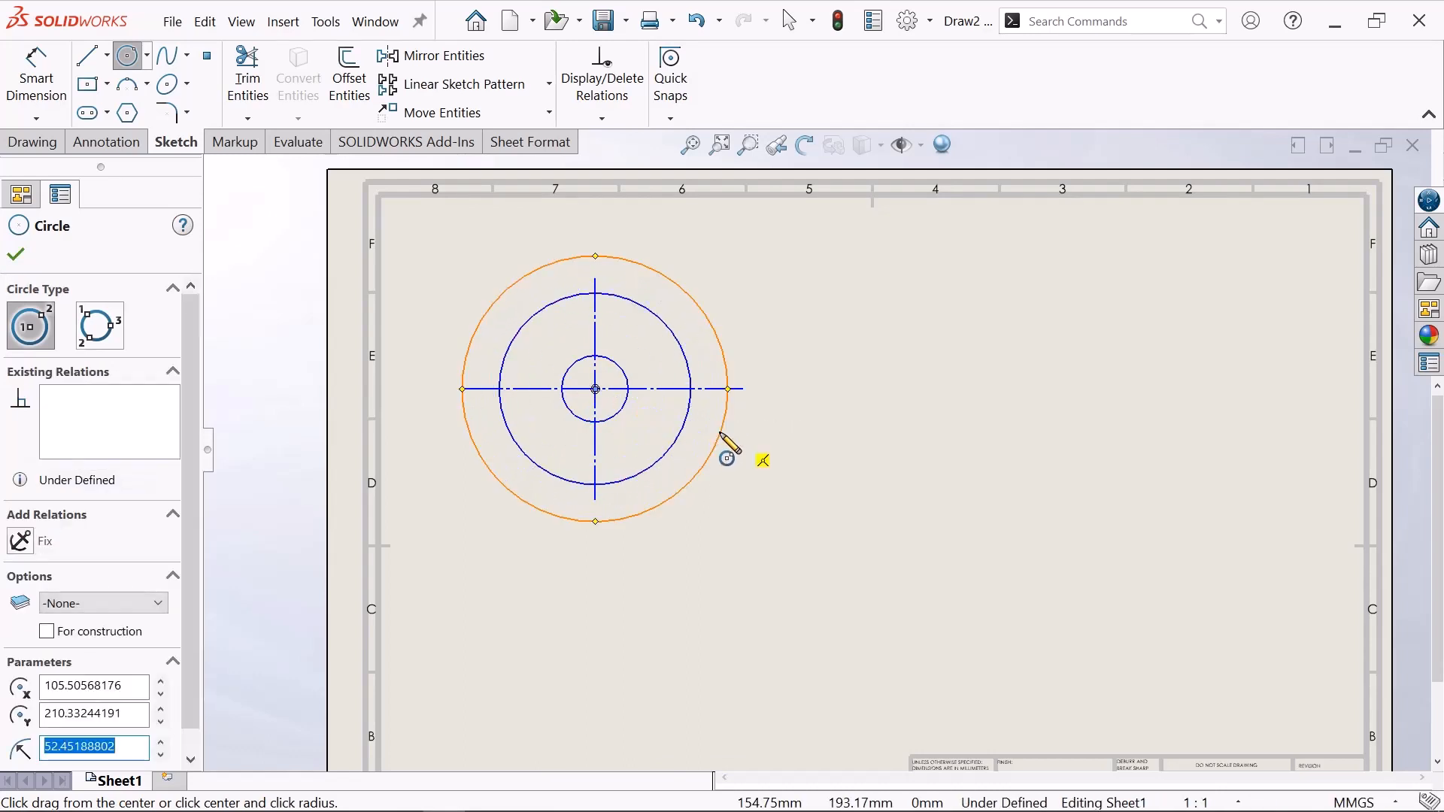
right_click(722, 434)
left_click(789, 449)
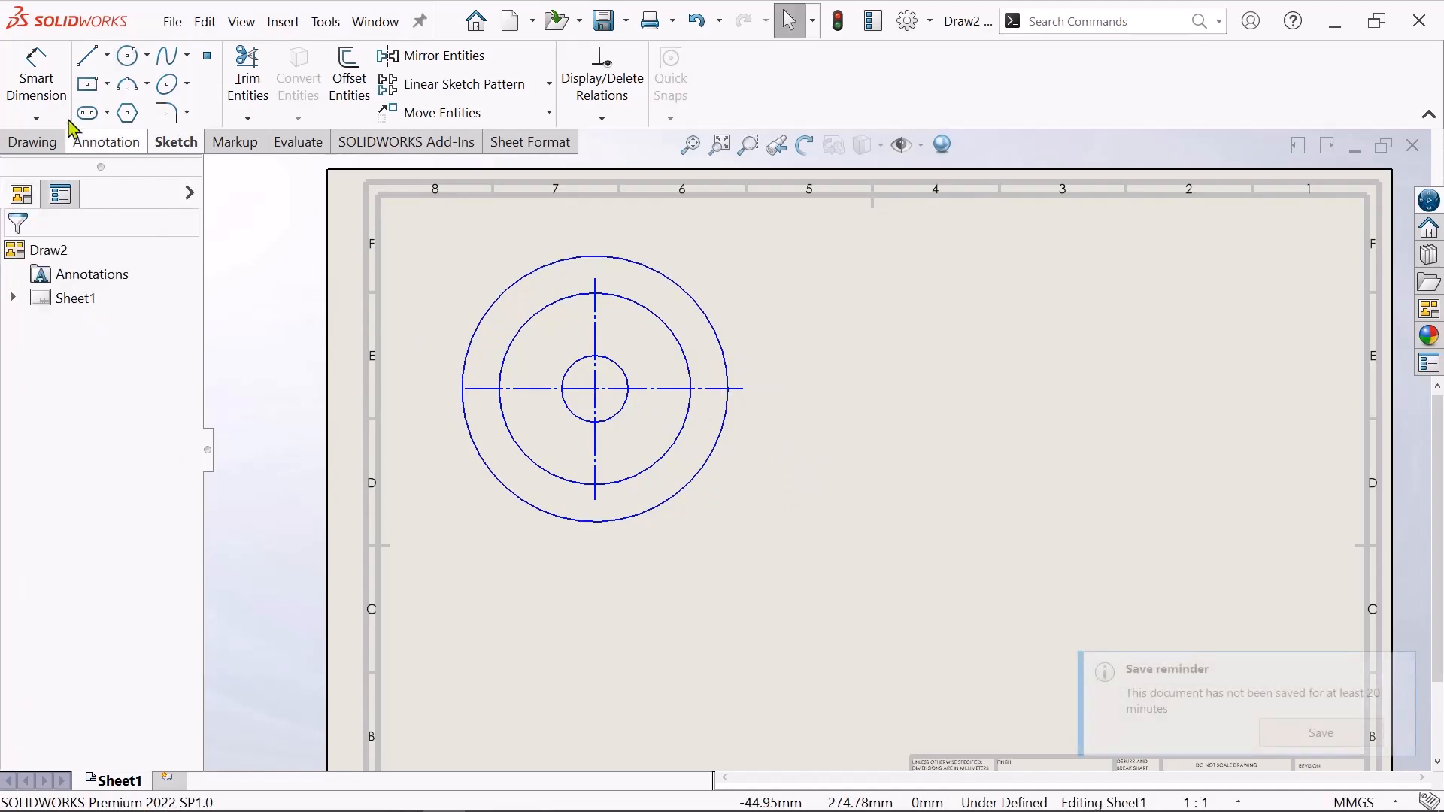
- Dimension the innermost circle with a diameter of 12 mm, placing the text outside the circles
left_click(50, 94)
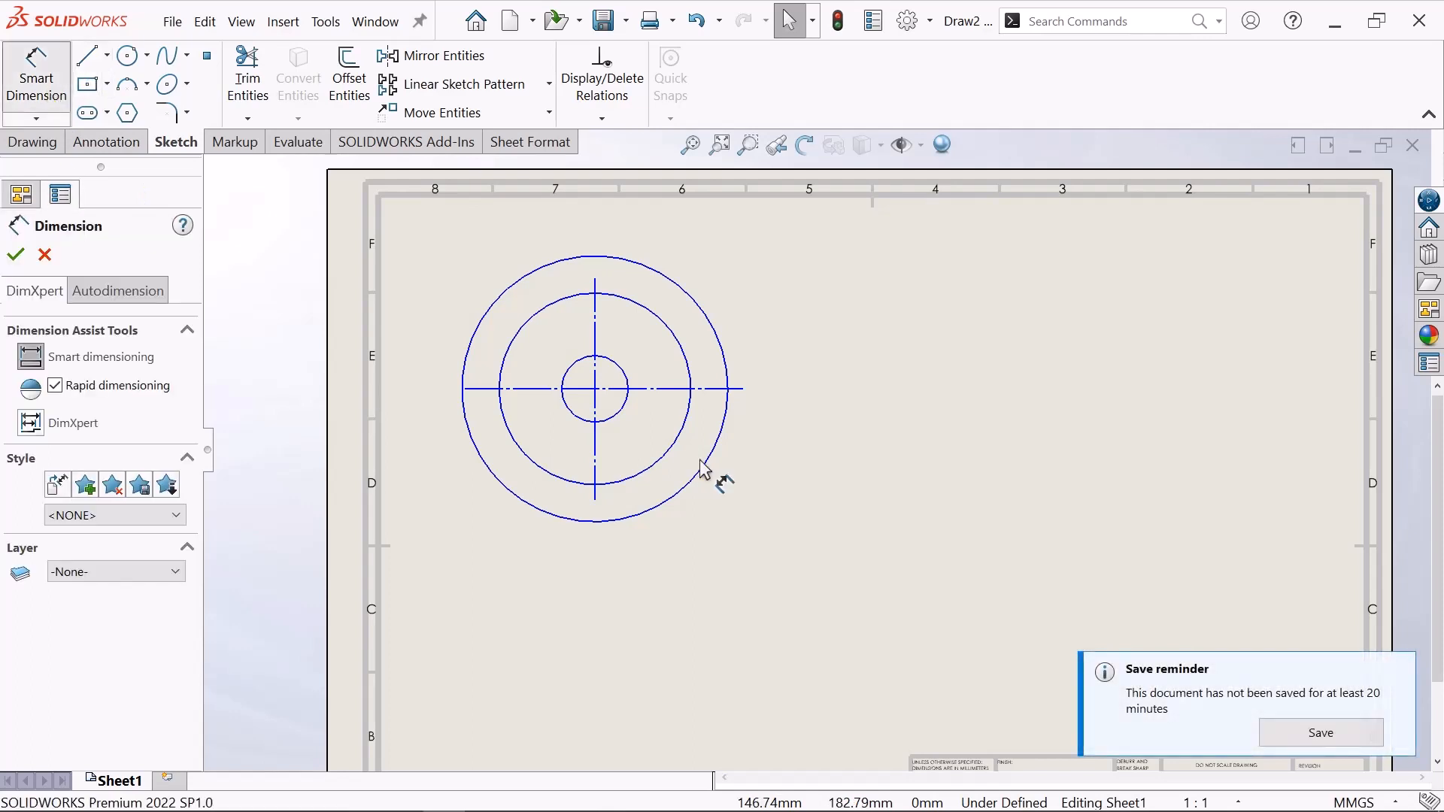
left_click(622, 403)
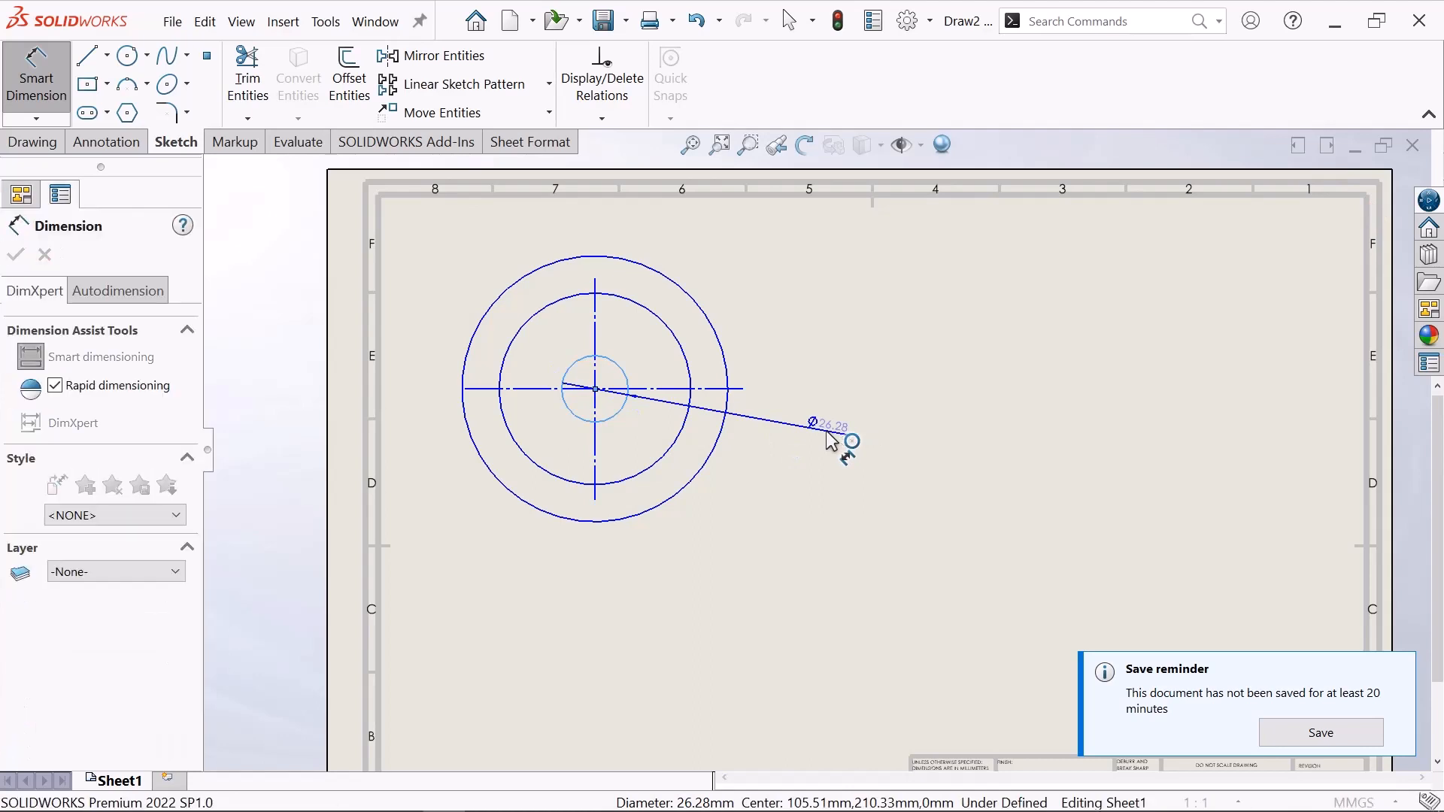
left_click(825, 432)
key("BackSpace")
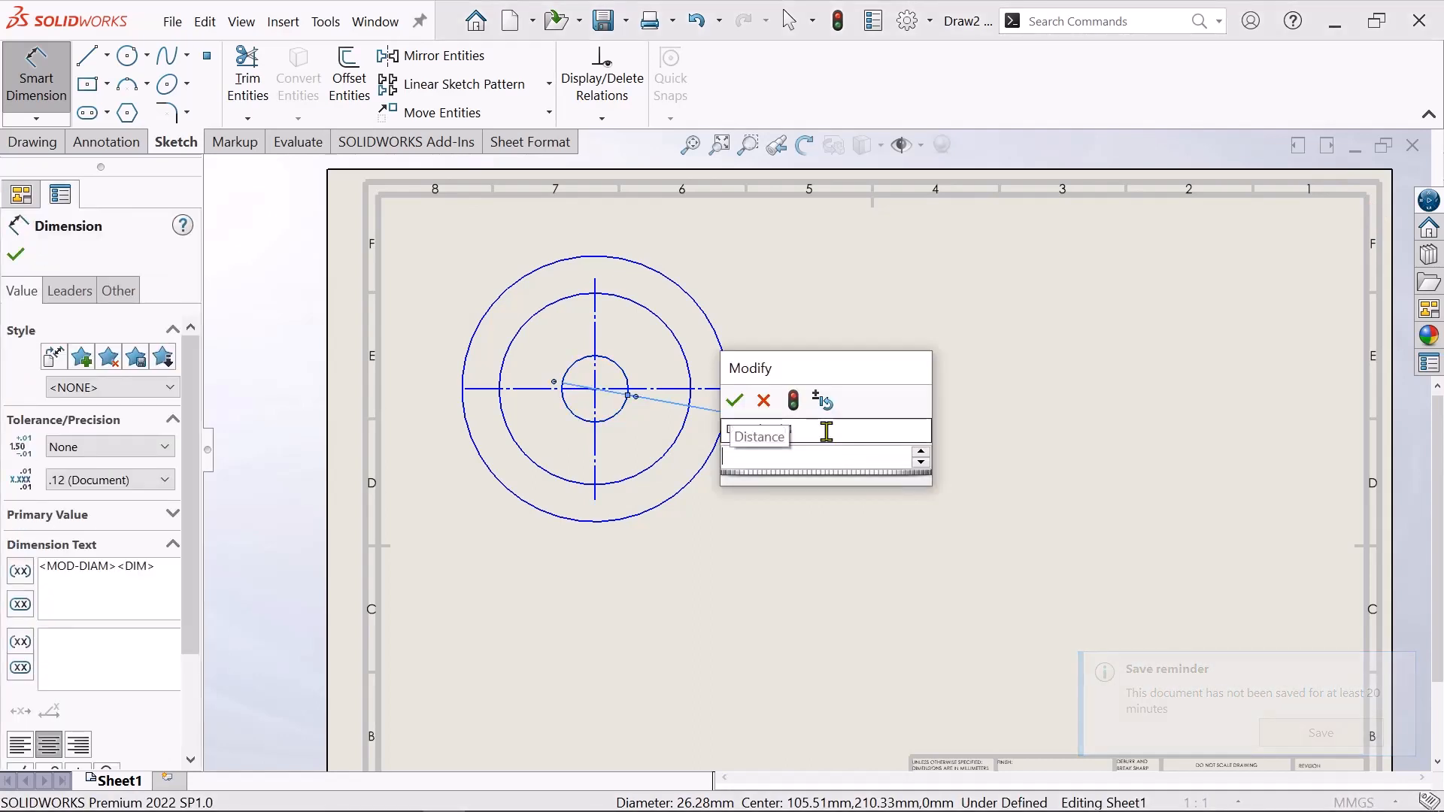
type("12")
key("Return")
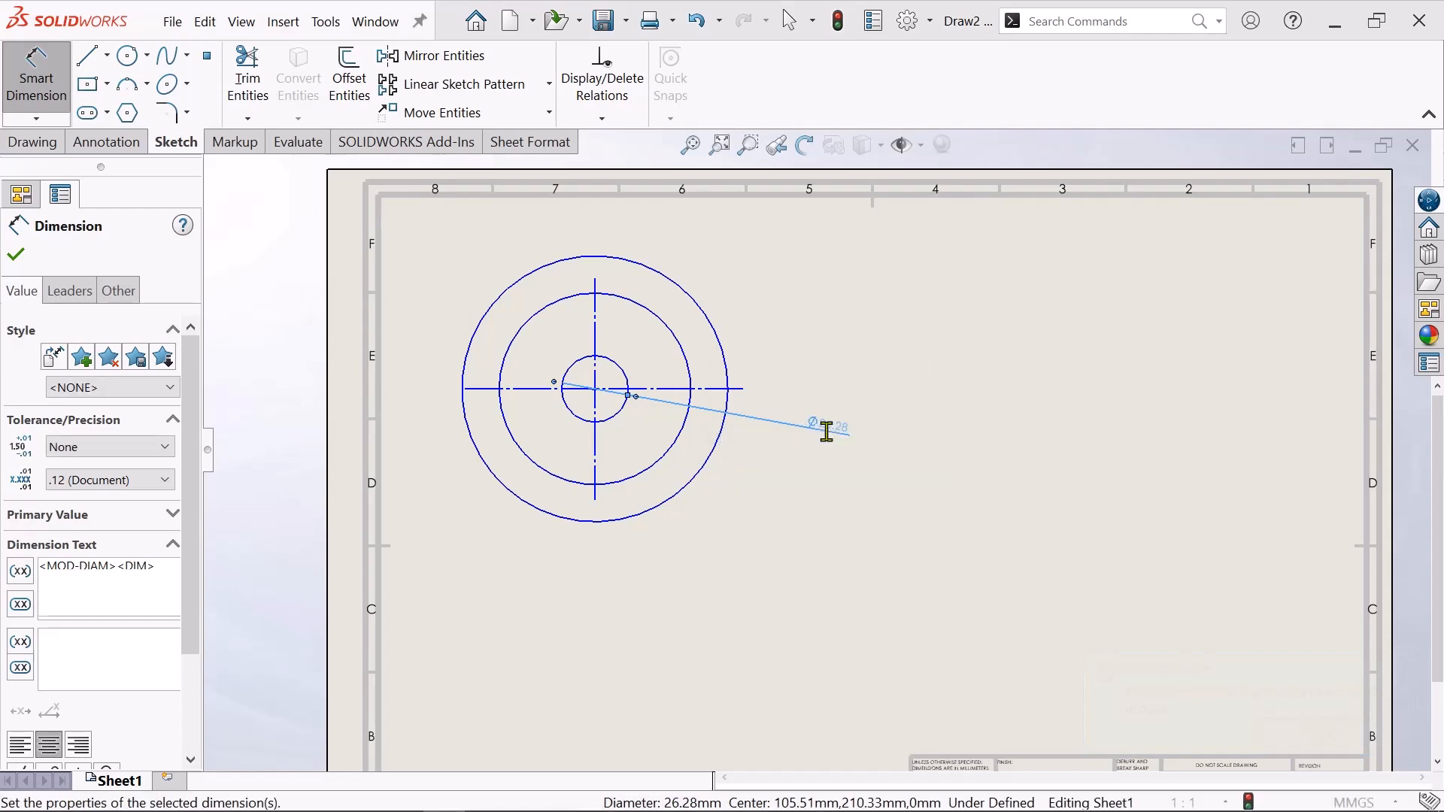
- Dimension the middle circle with a diameter of 18 mm, placing the text above the 12 mm dimension
left_click(698, 364)
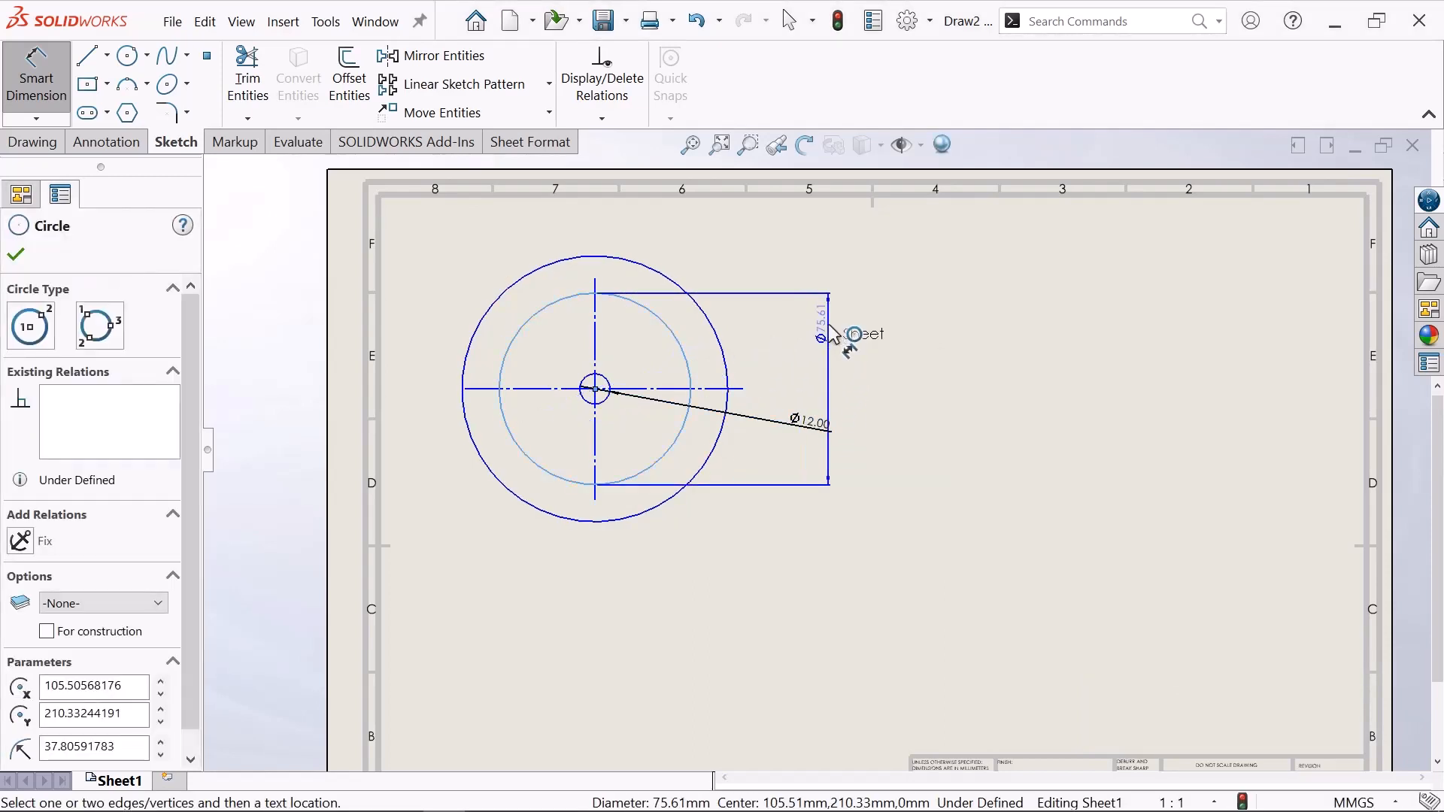
left_click(824, 269)
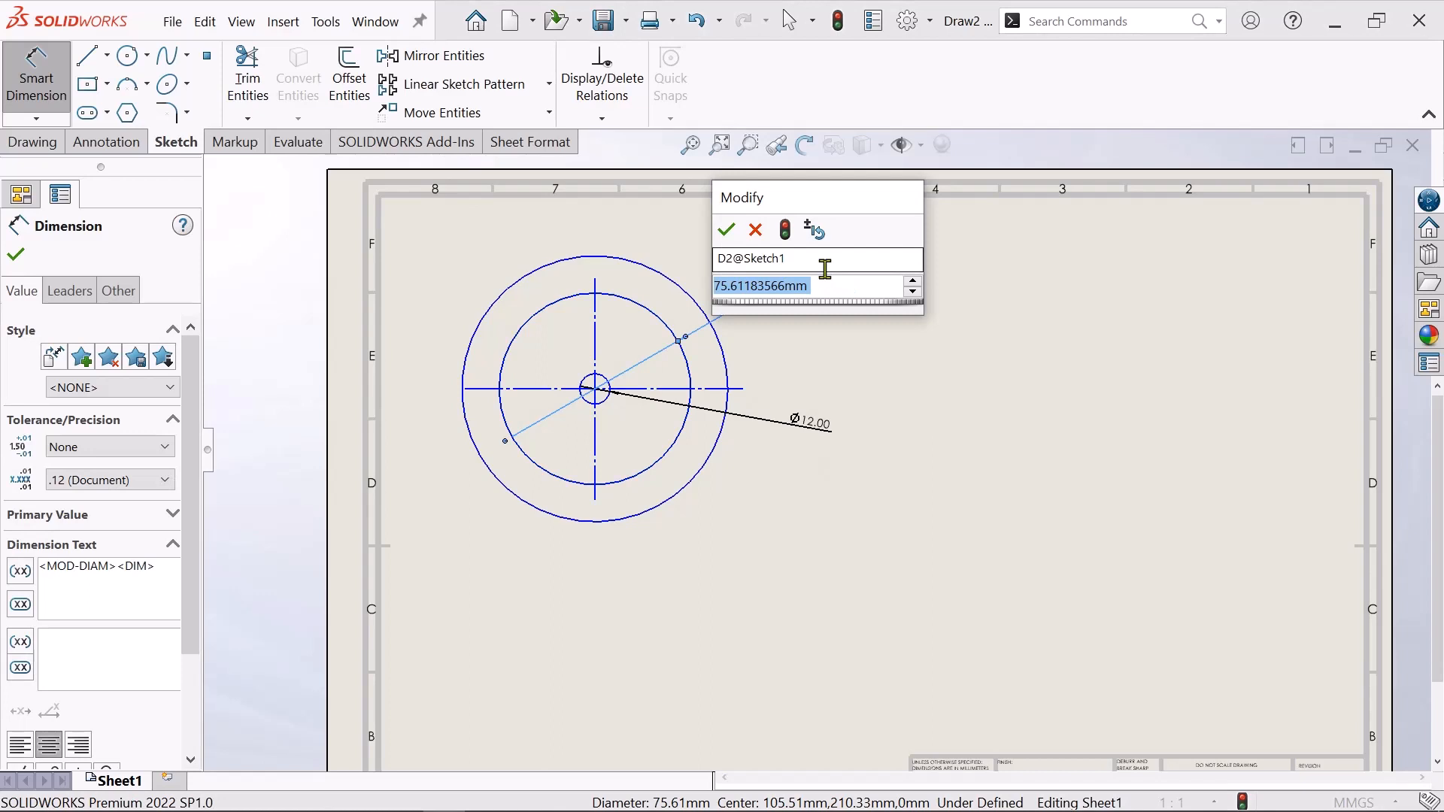
key("BackSpace")
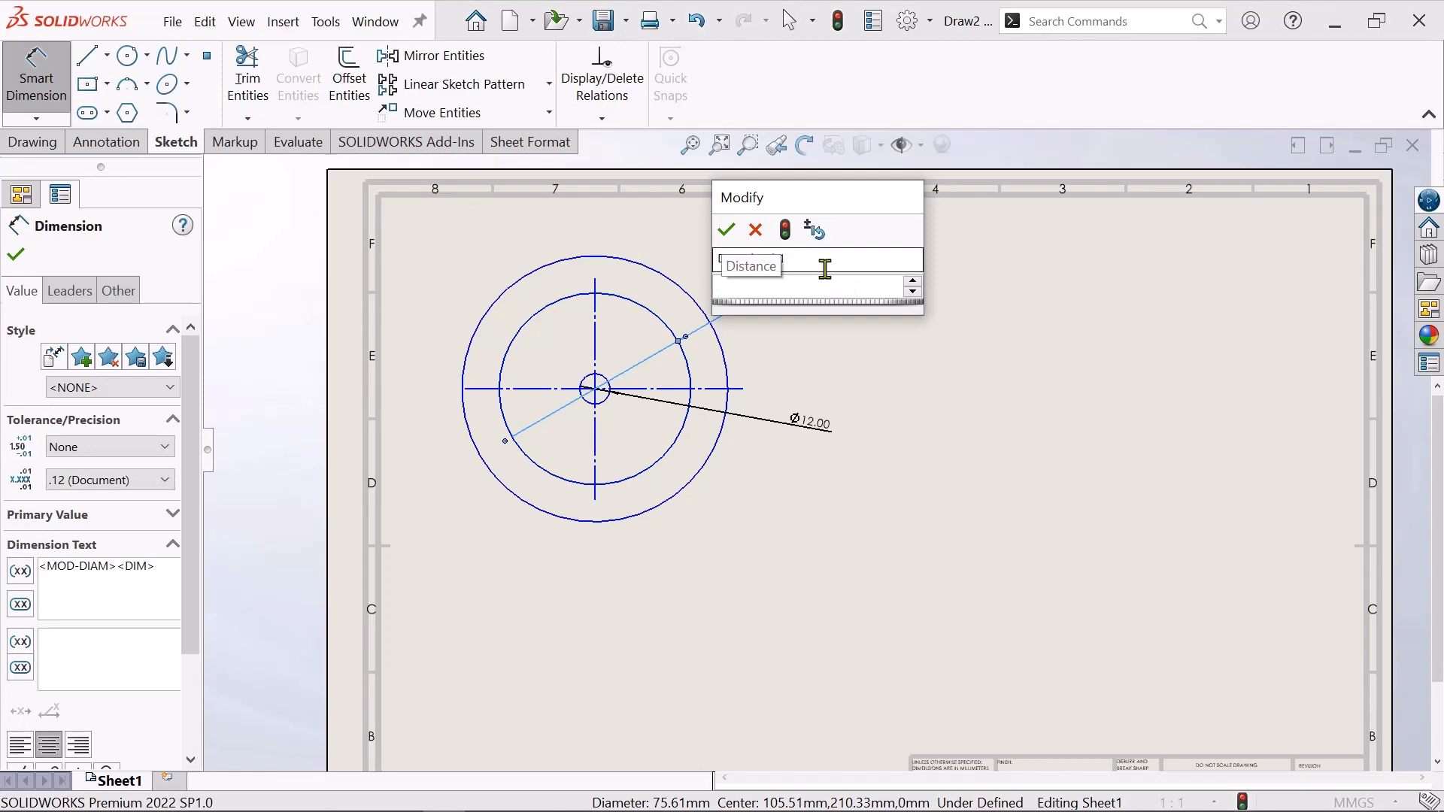
type("75.61")
key("Return")
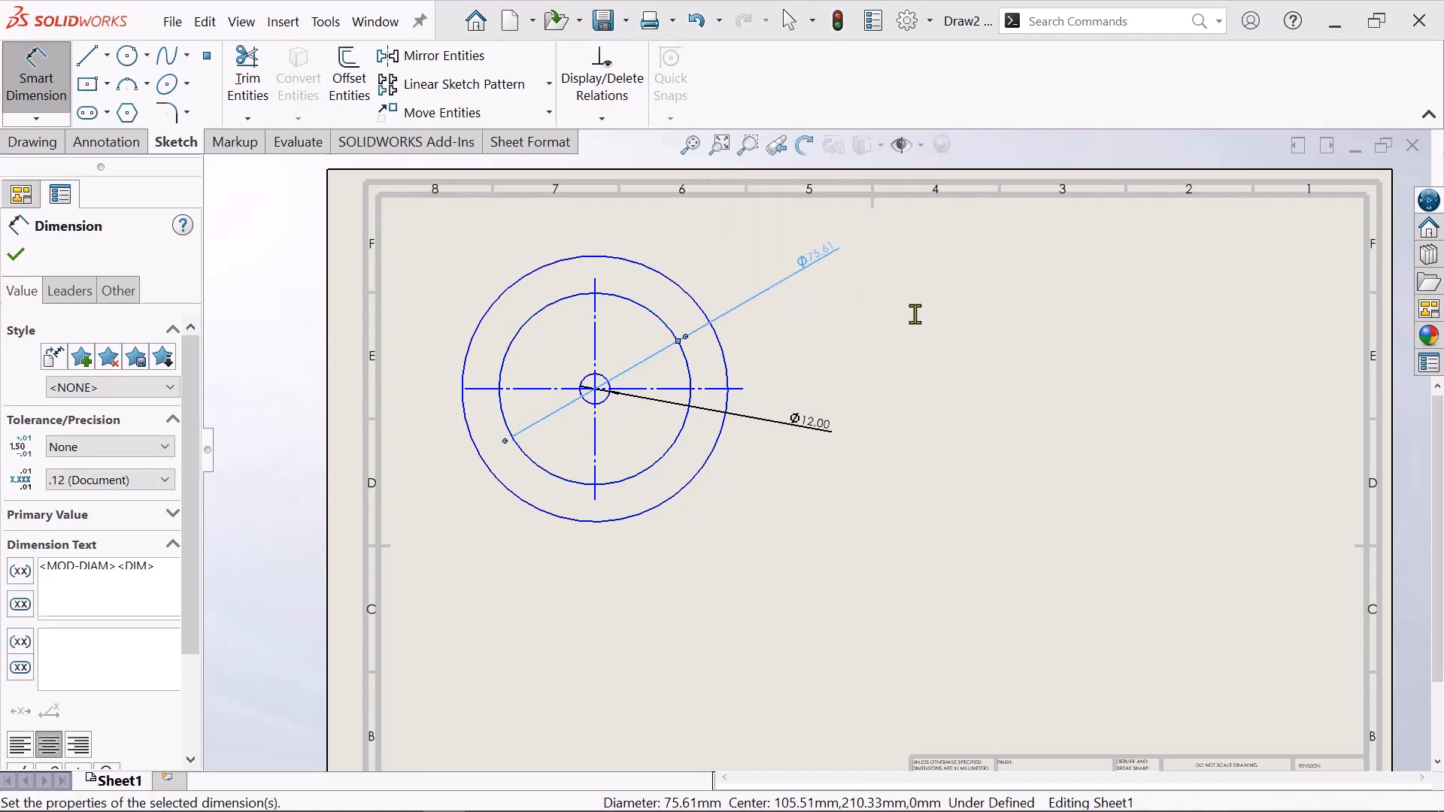
- Dimension the outermost circle's diameter as a vertical linear dimension beside the circles and set it to 24 mm
scroll(638, 410, "down", 3)
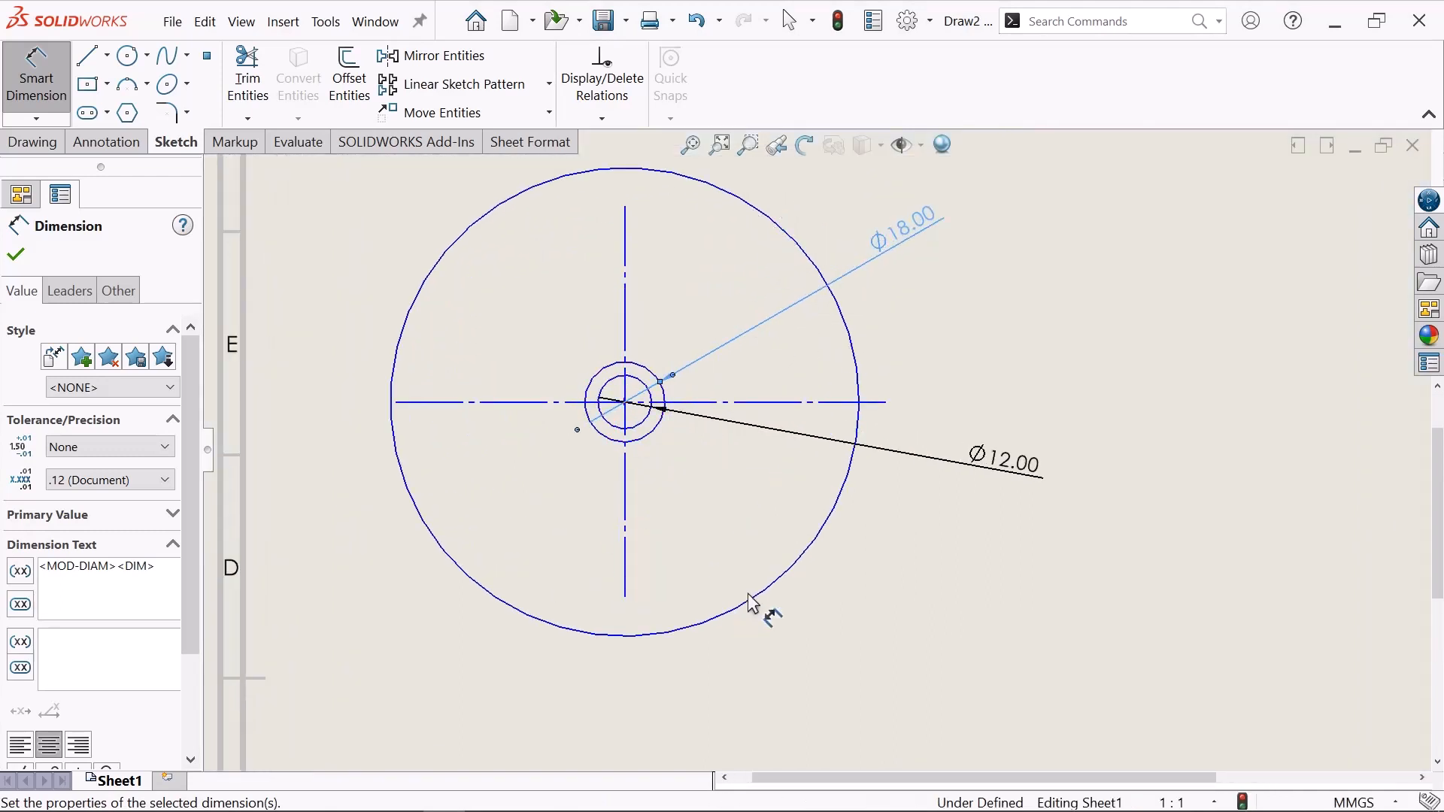
left_click(755, 594)
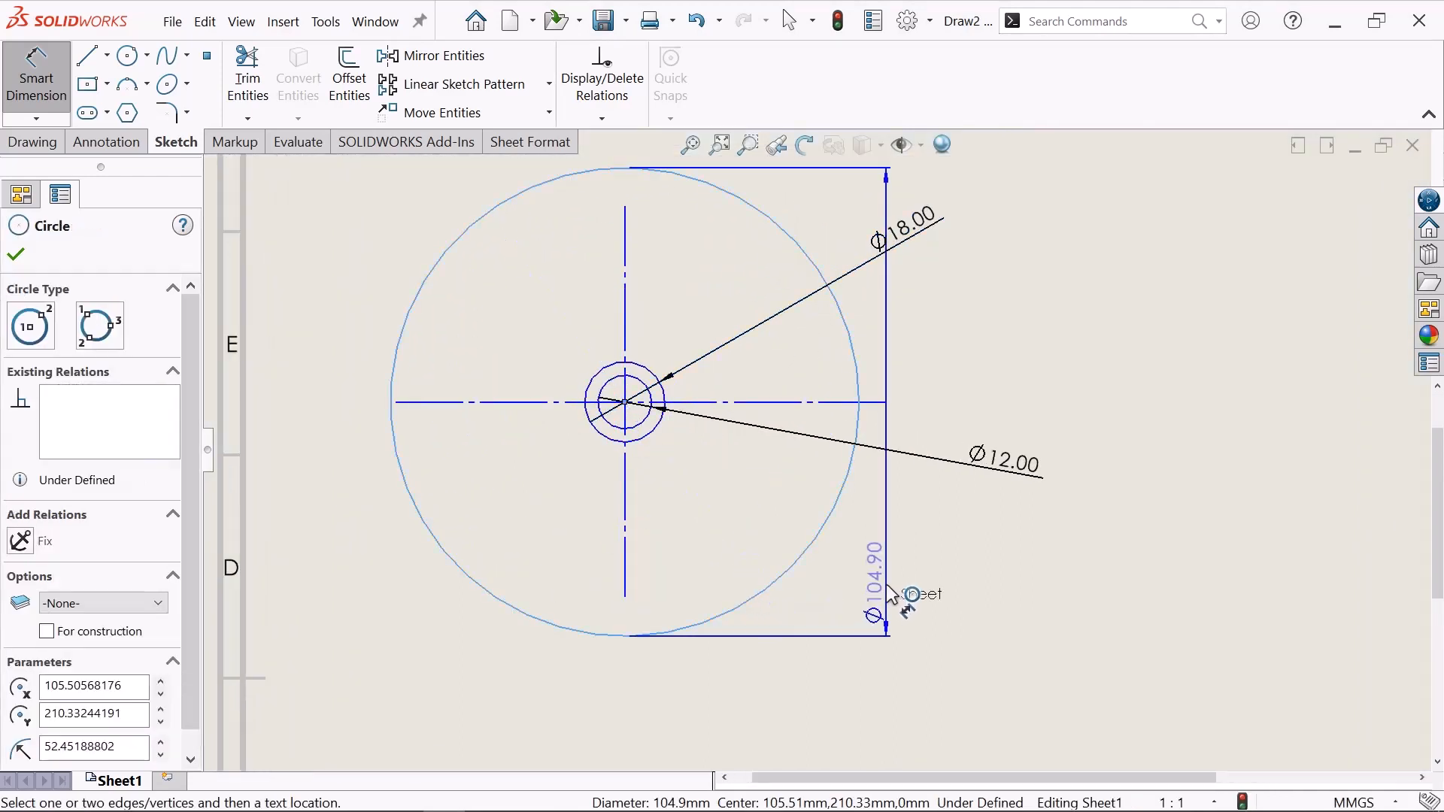
left_click(1014, 300)
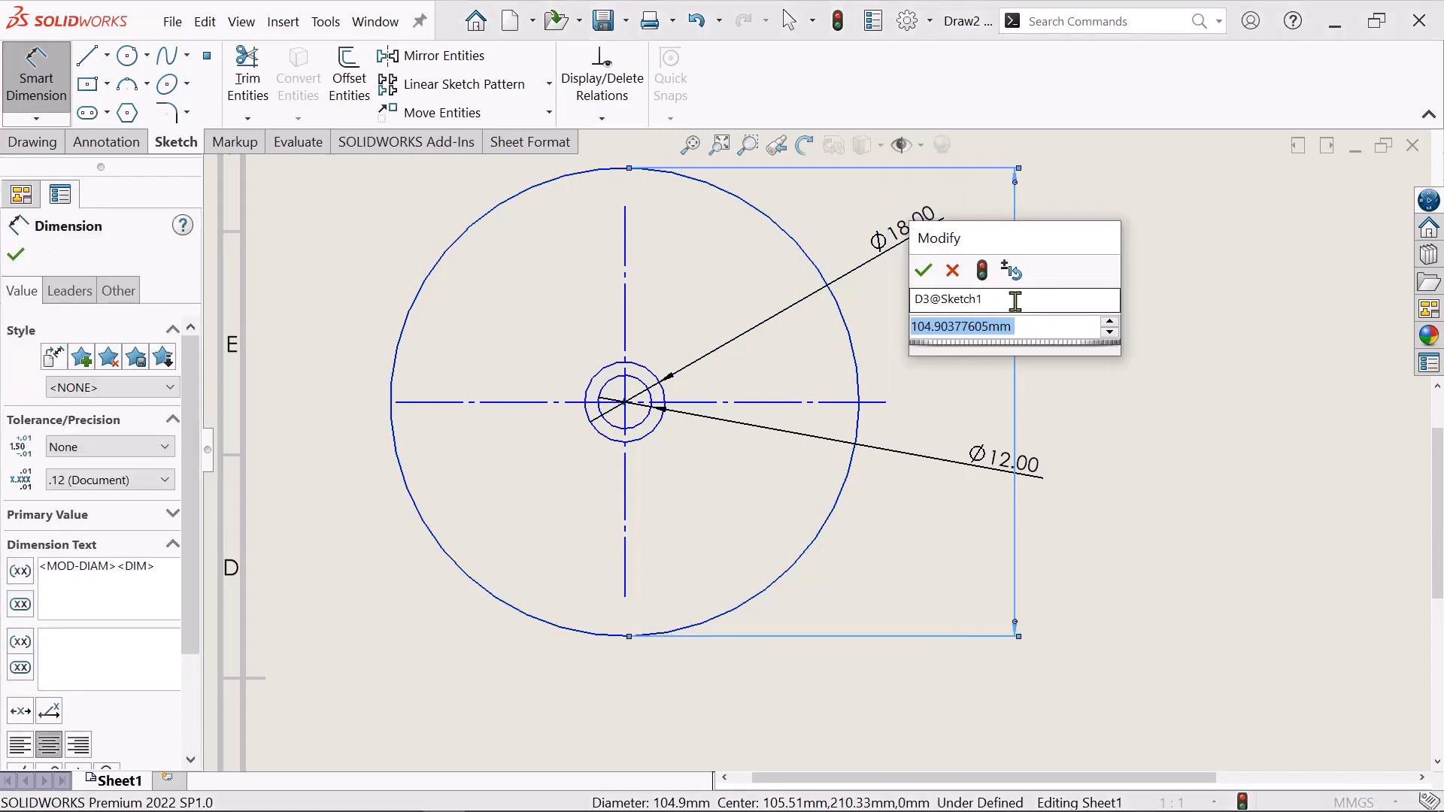
key("BackSpace")
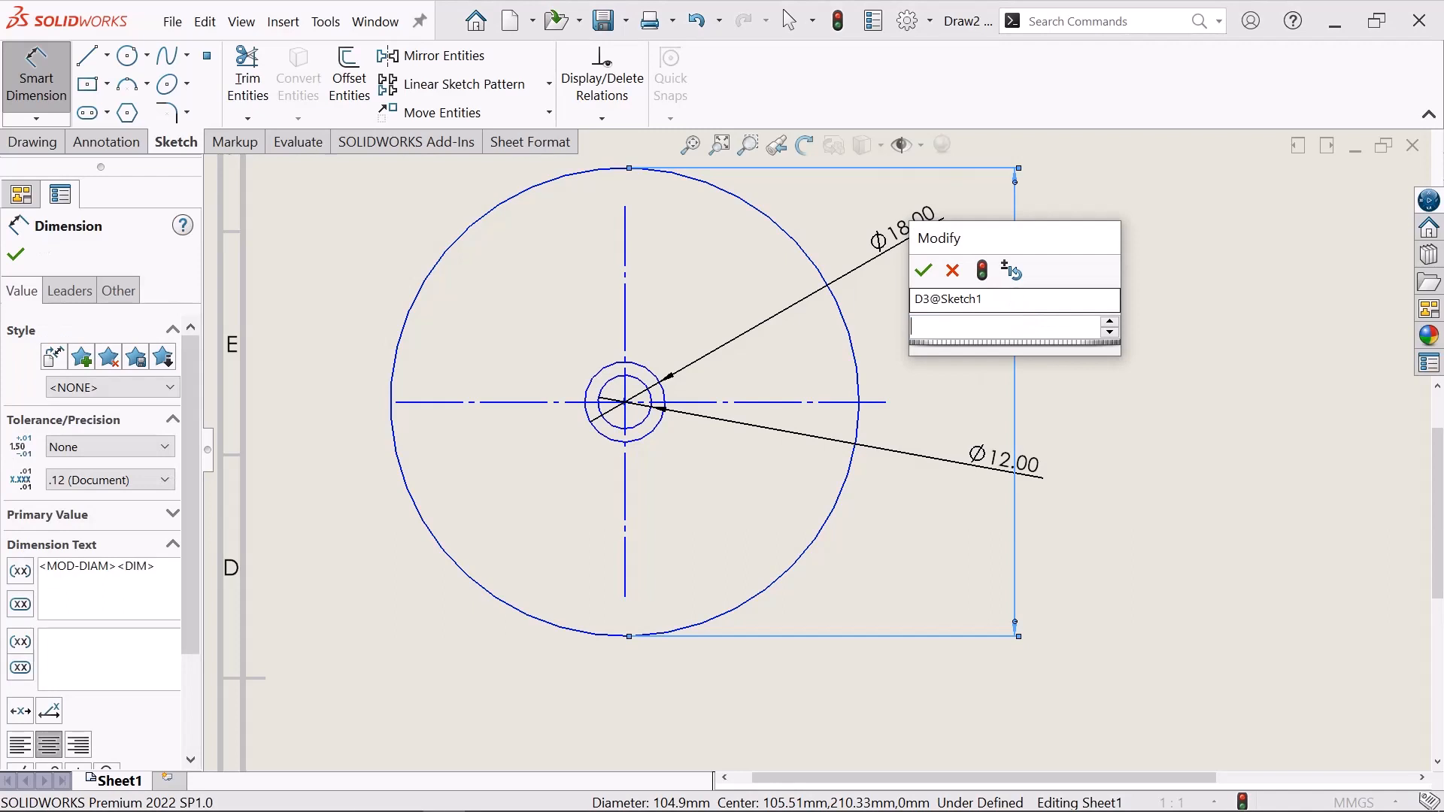
type("24")
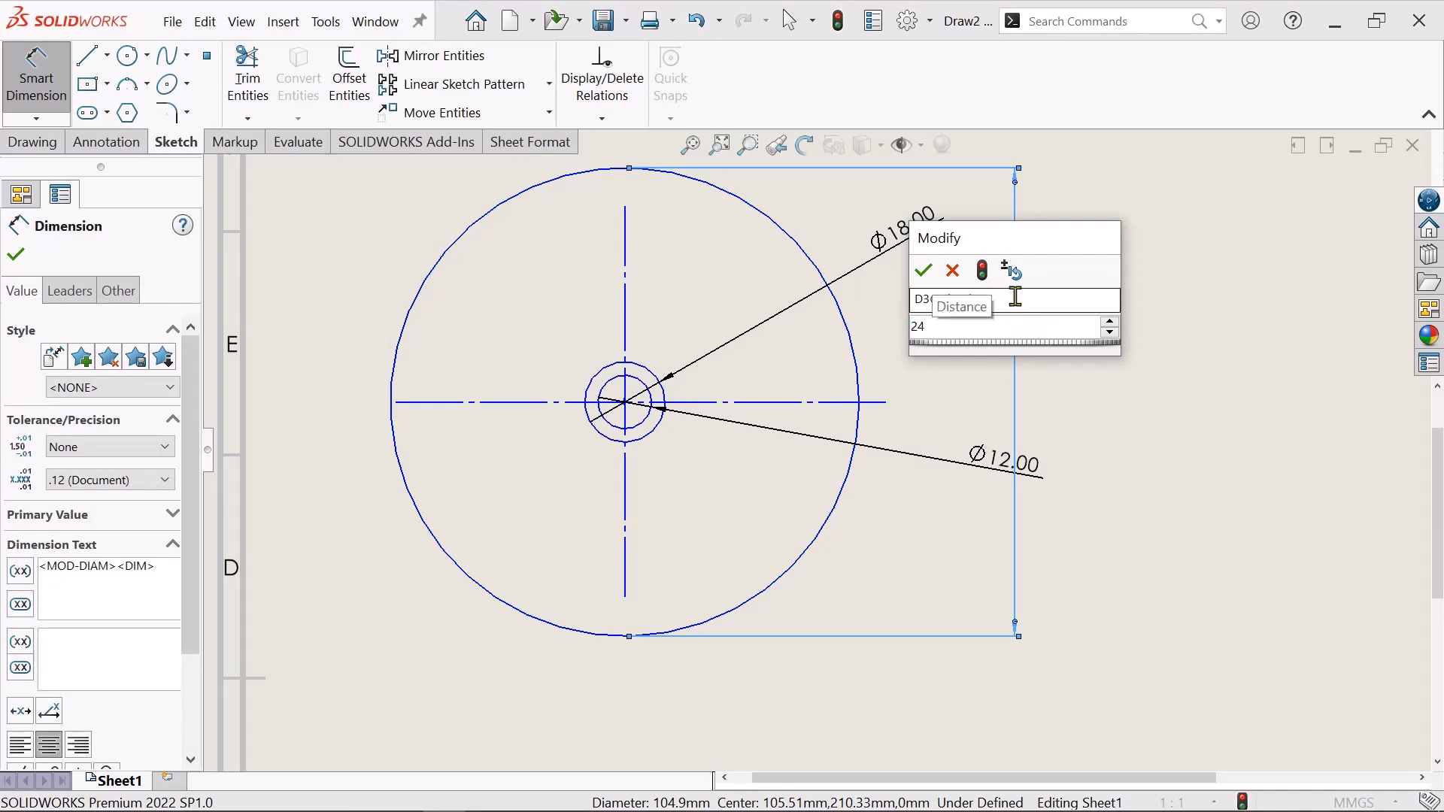
key("Return")
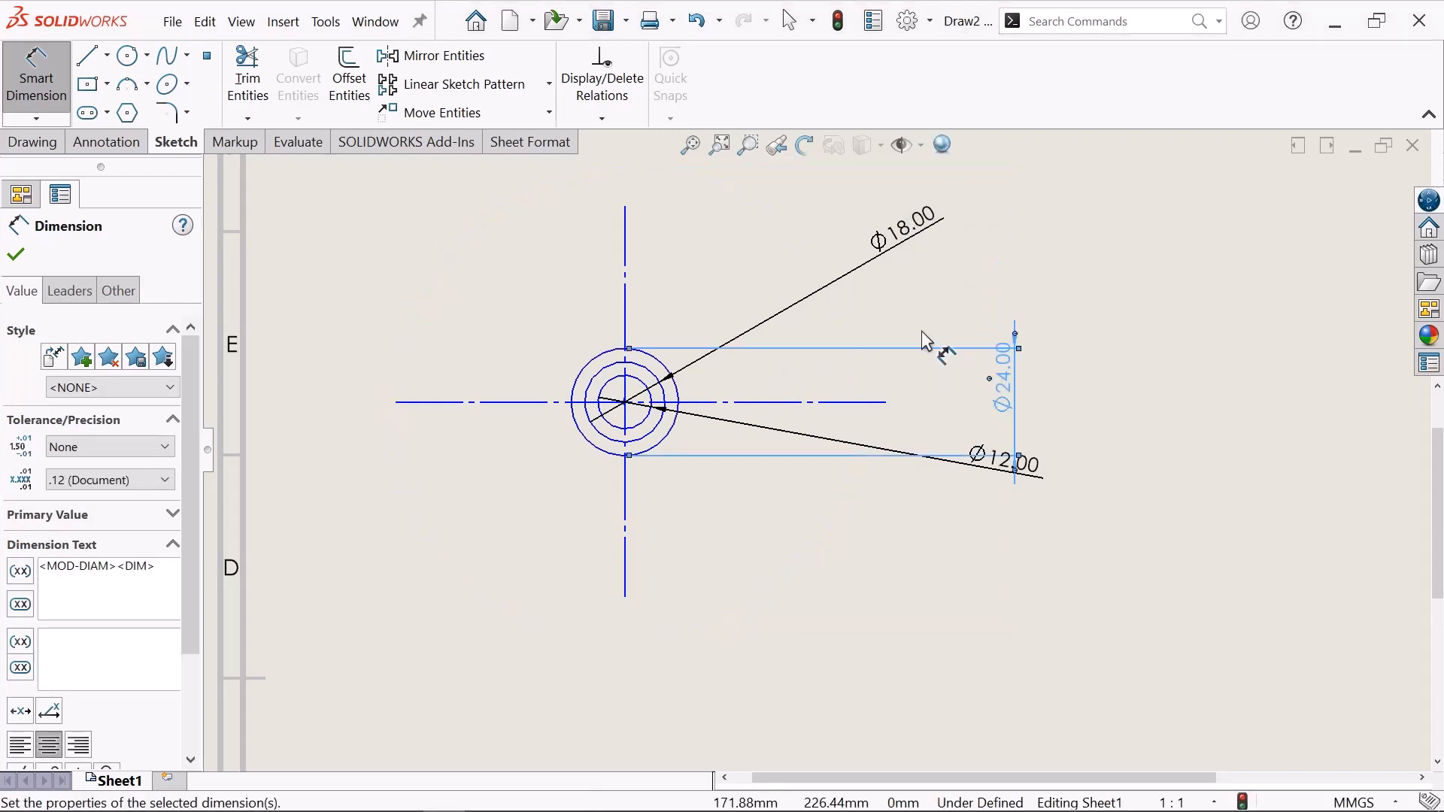
- Move the 12 mm and 18 mm diameter dimensions side by side, close to the upper right of the circles
left_click(829, 325)
scroll(773, 440, "up", 3)
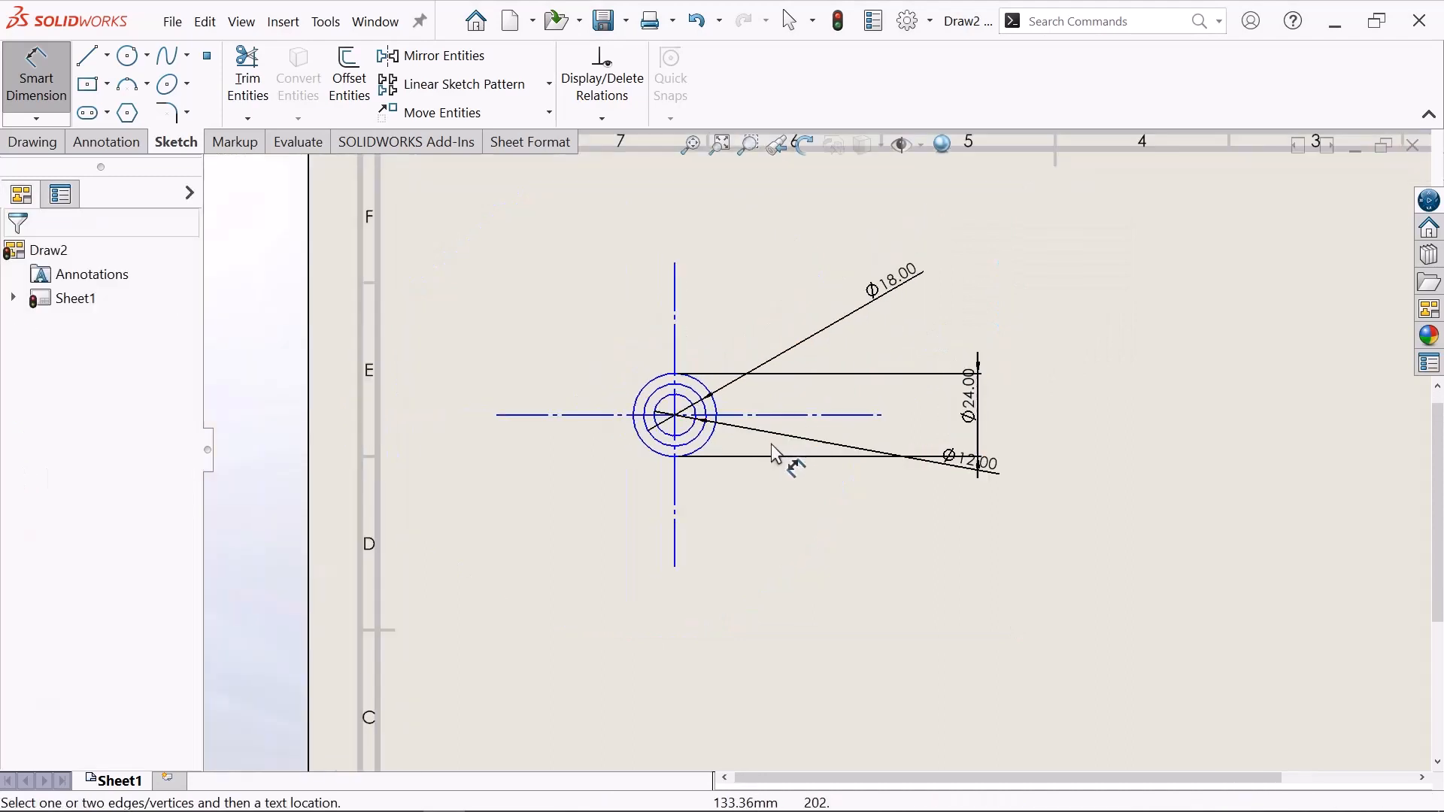
scroll(764, 453, "down", 1)
scroll(884, 418, "down", 1)
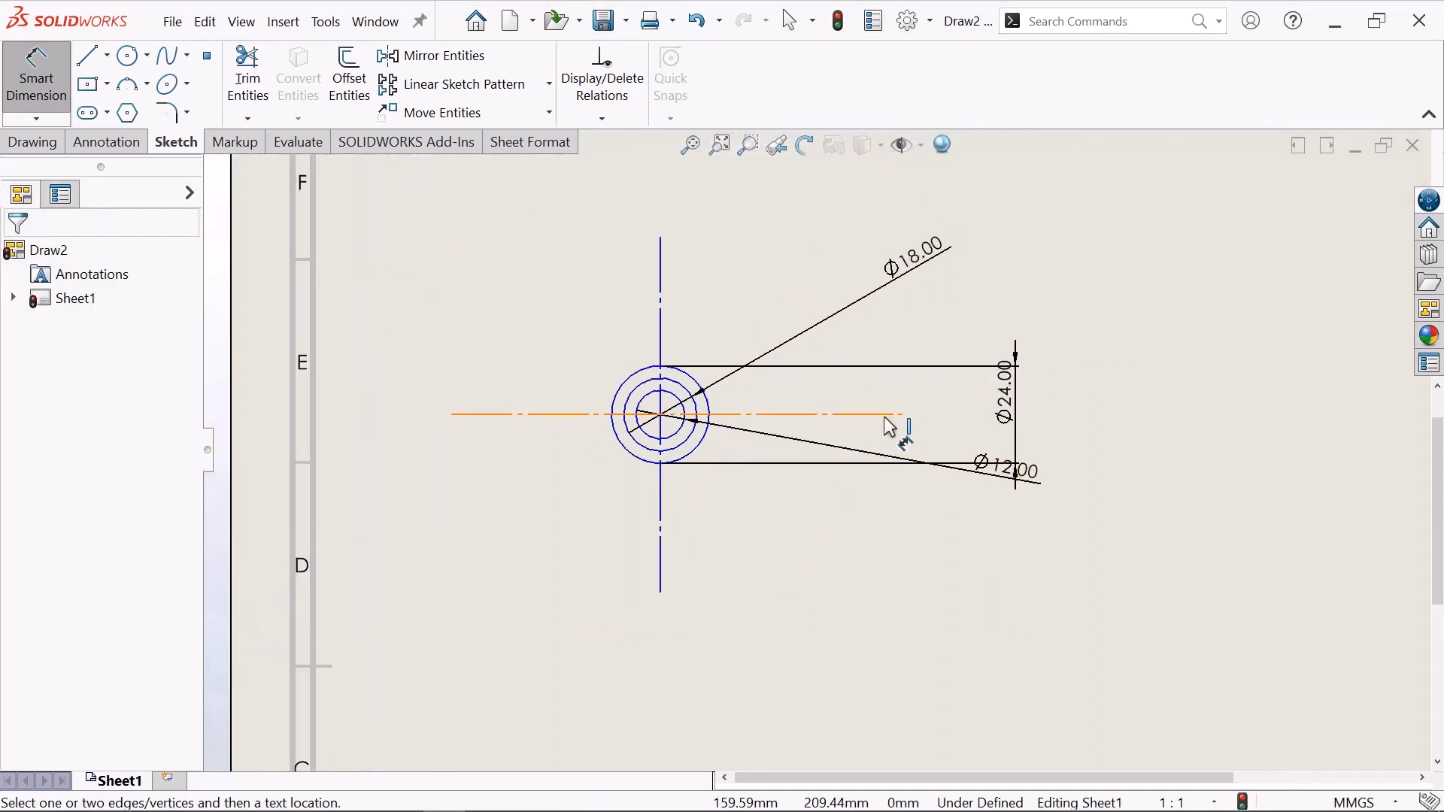
right_click(548, 257)
left_click(603, 353)
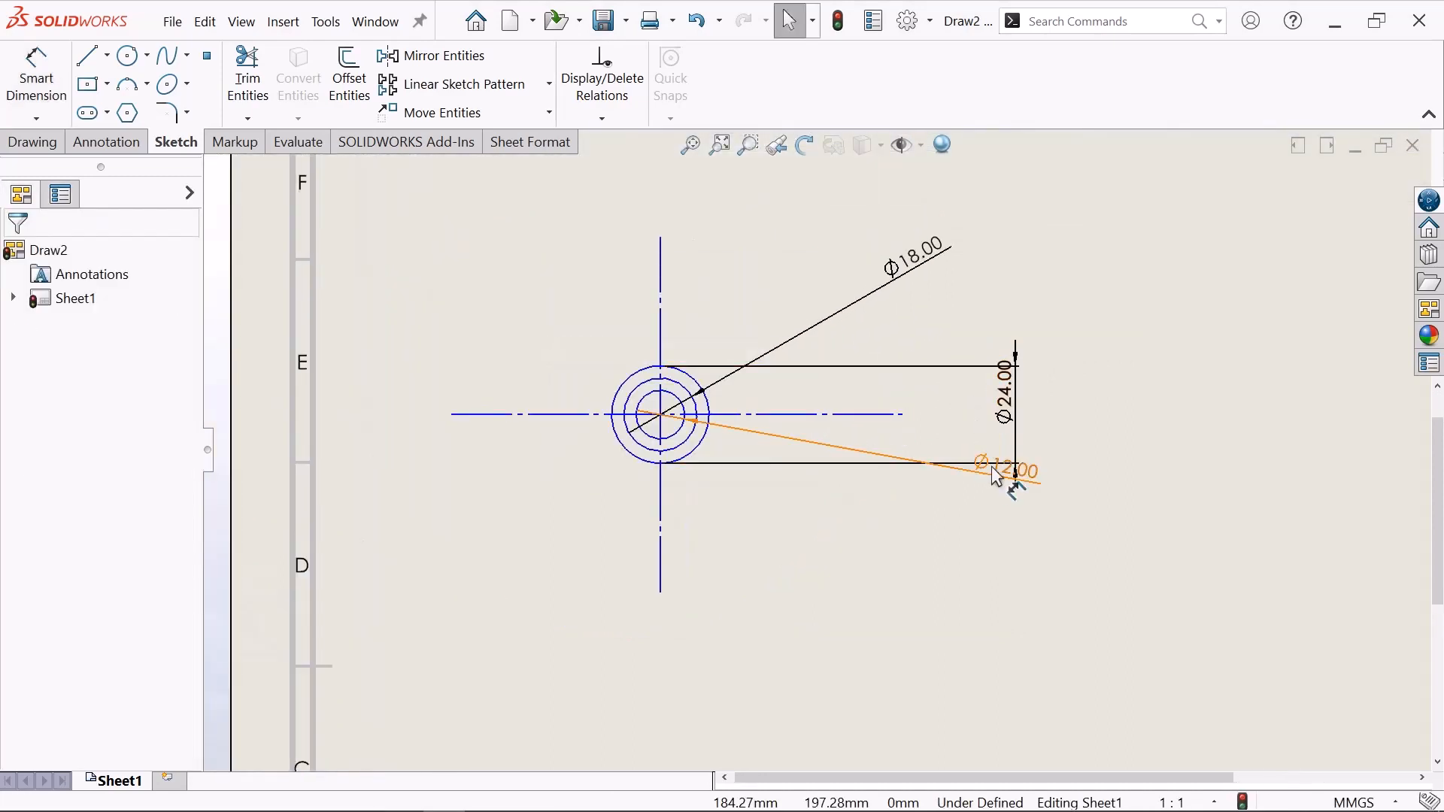
left_click_drag(982, 412, 948, 309)
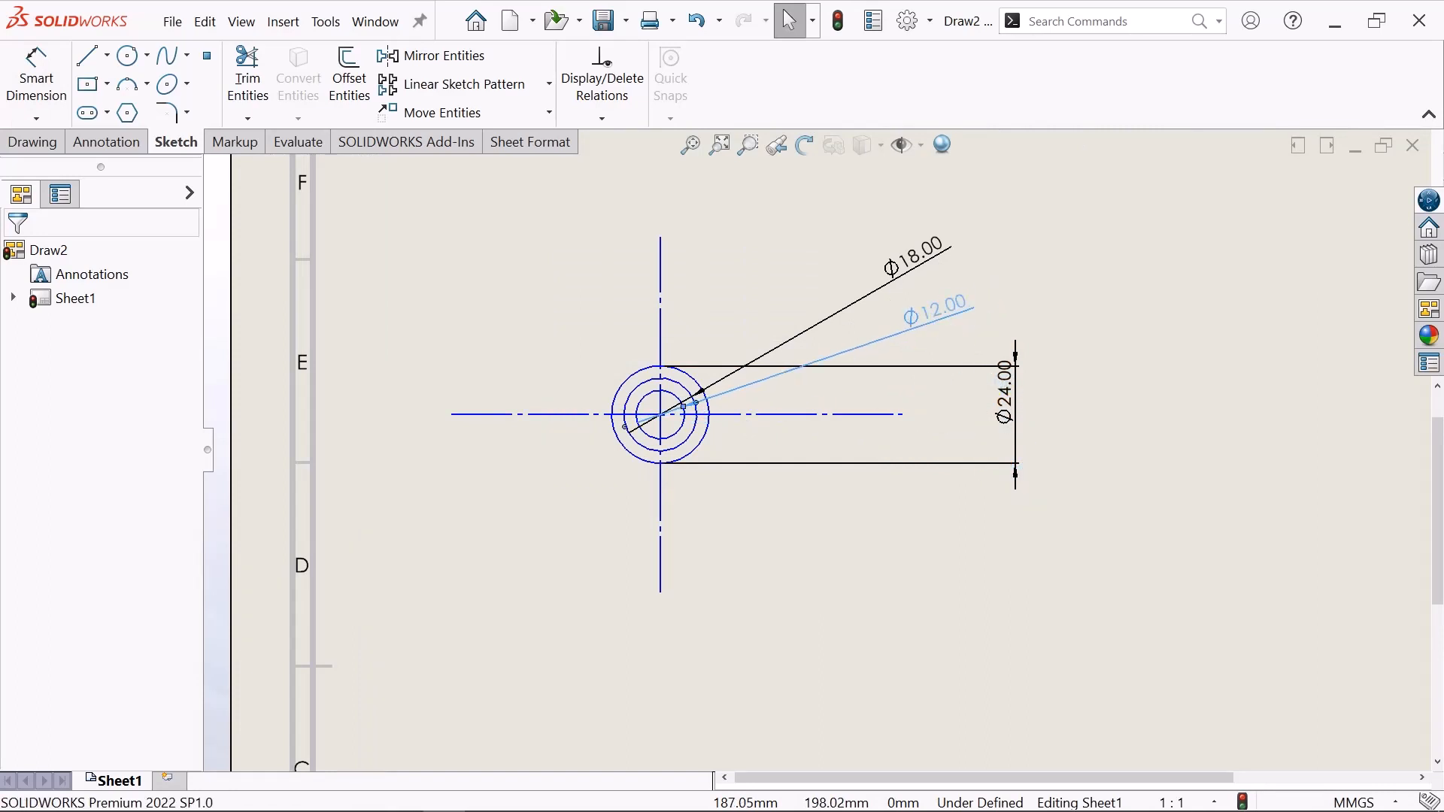
left_click_drag(912, 252, 700, 296)
left_click(883, 322)
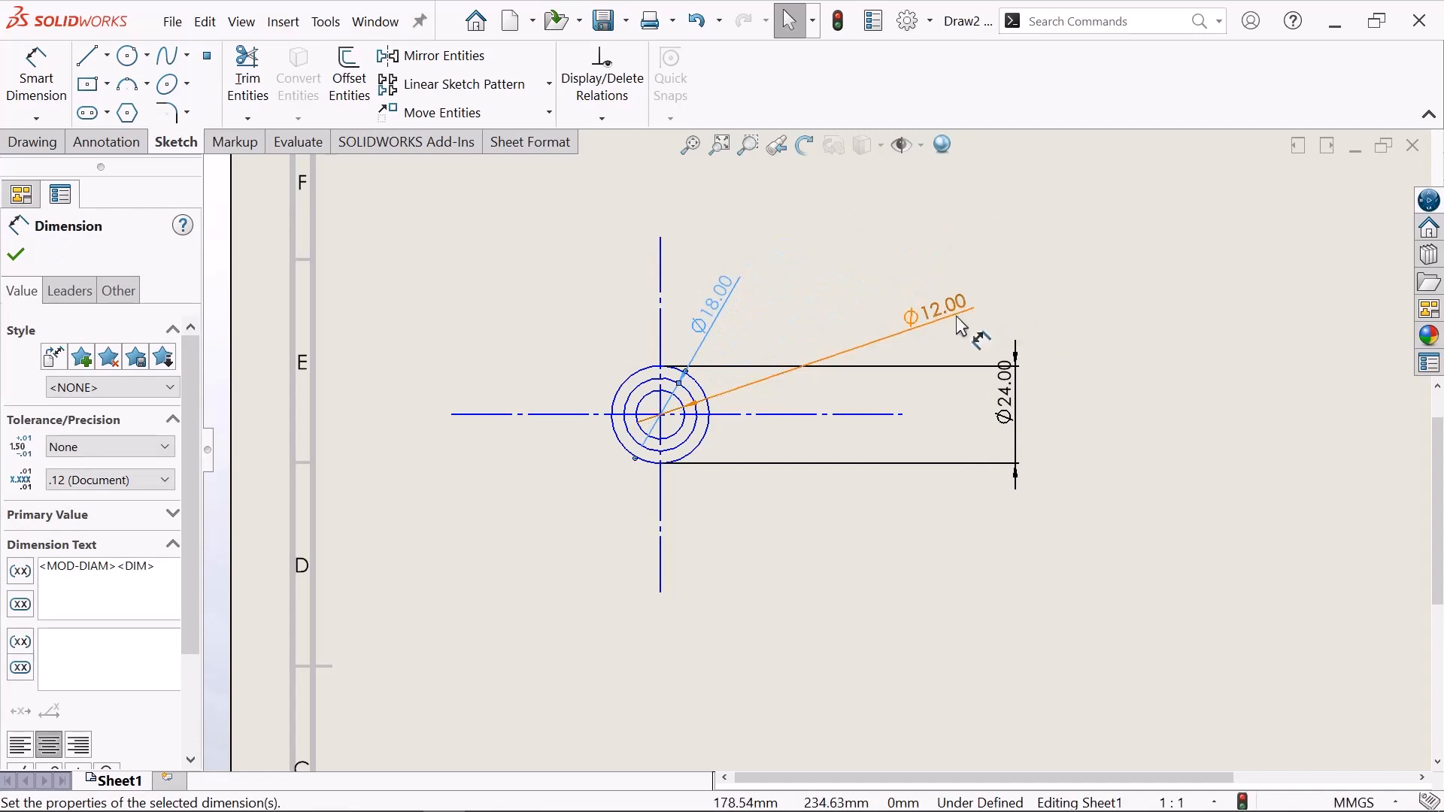
left_click_drag(883, 318, 775, 332)
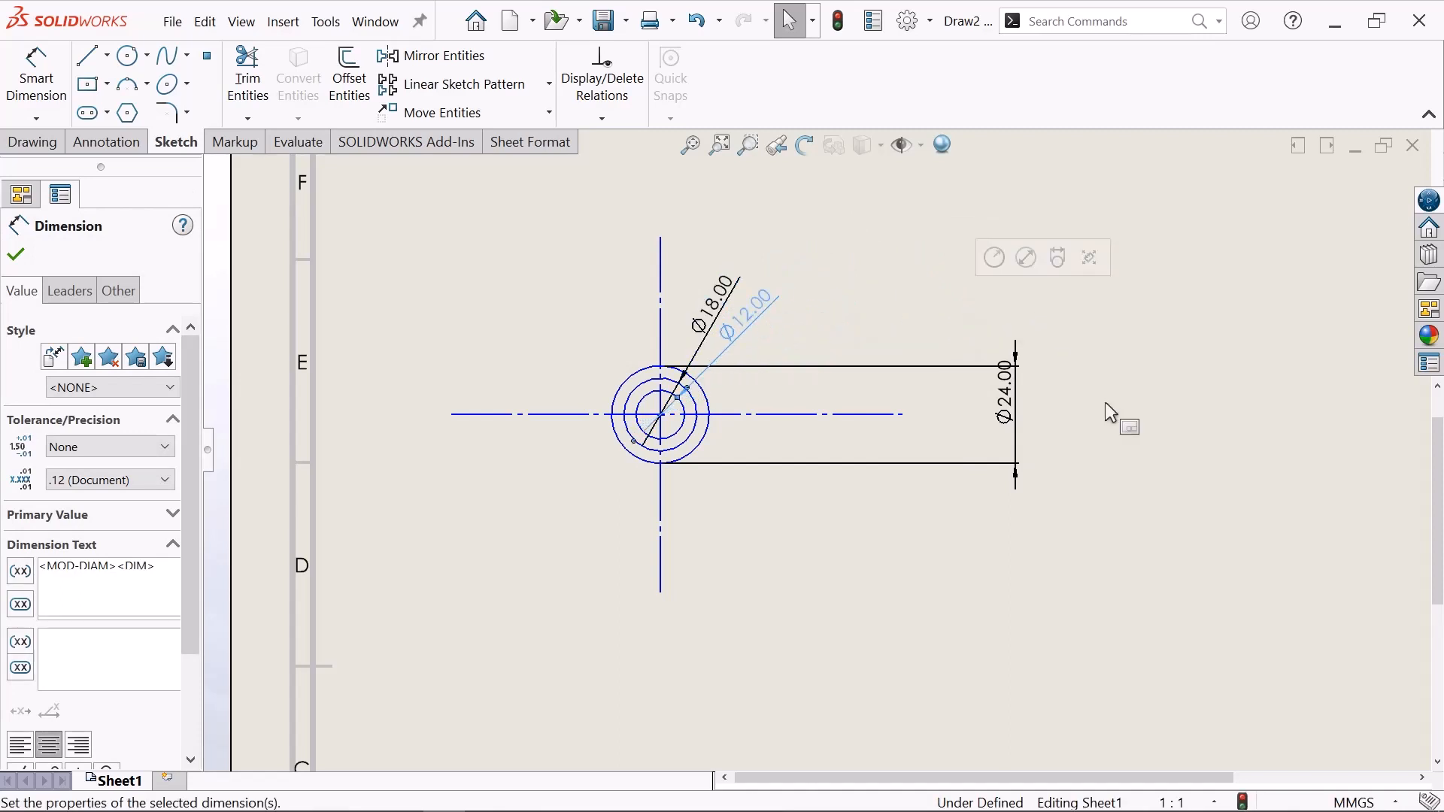
- Move the 24 mm diameter dimension to the left side of the circles, close to the outermost circle
left_click_drag(998, 391, 486, 331)
left_click(424, 322)
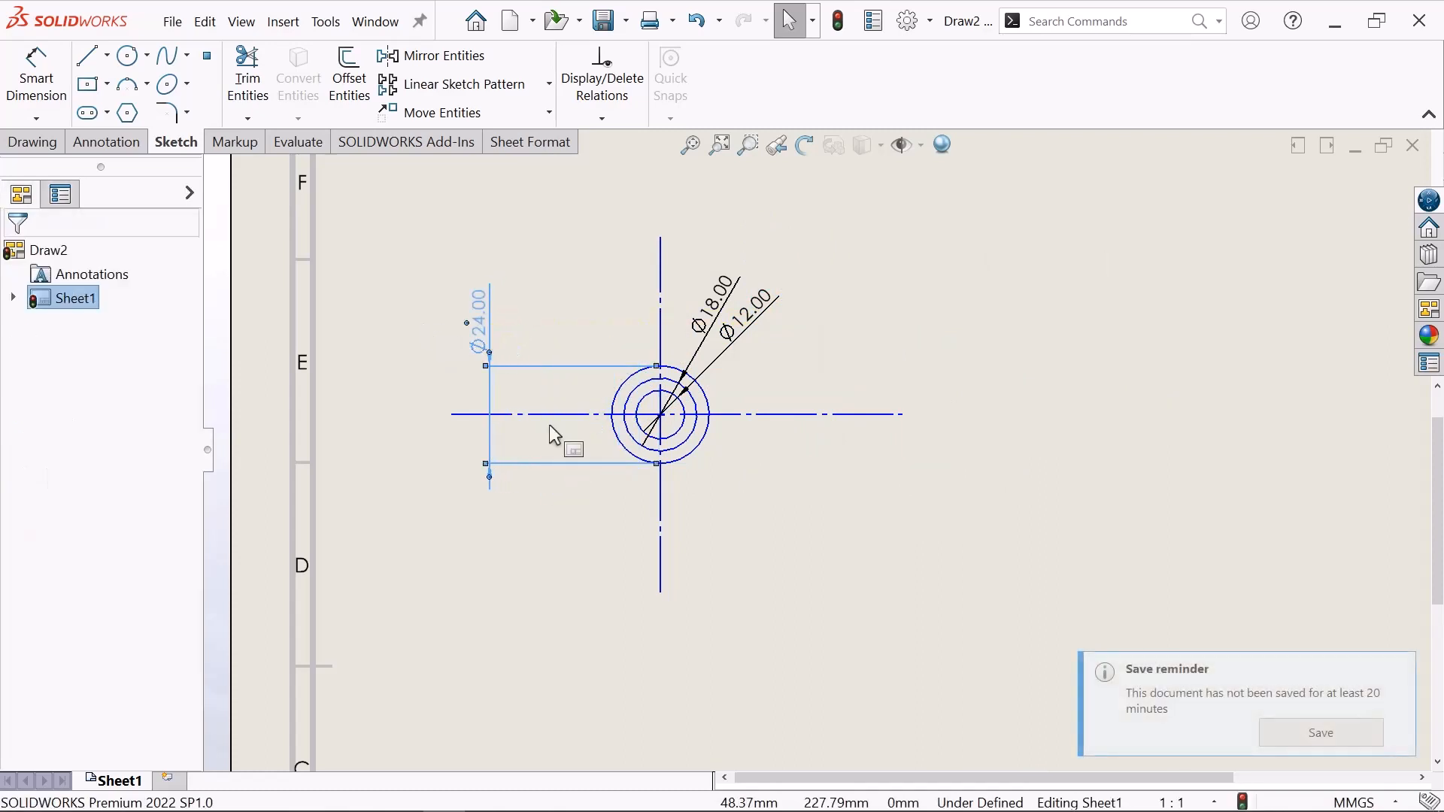
scroll(751, 485, "up", 2)
scroll(791, 511, "down", 1)
scroll(791, 510, "up", 2)
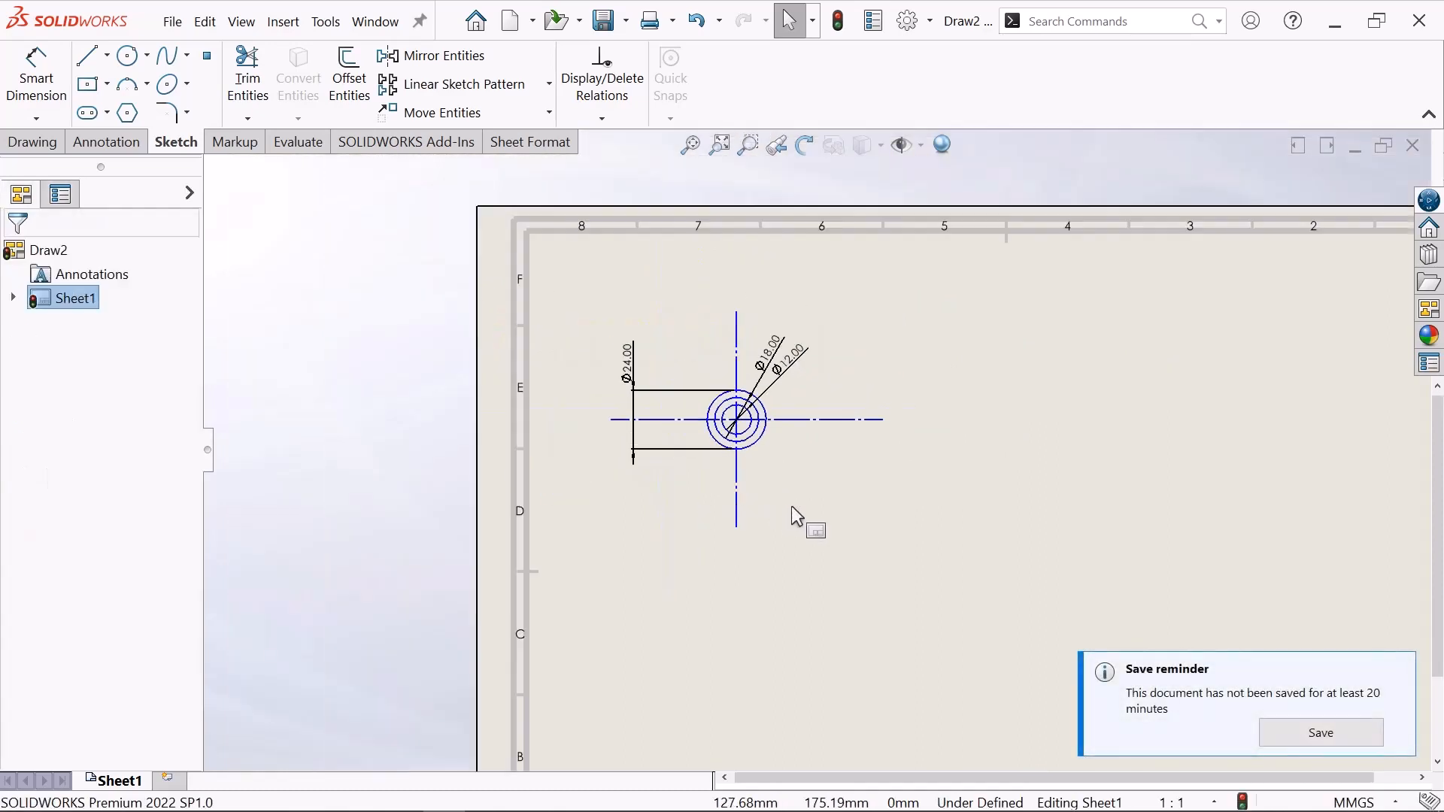
scroll(856, 537, "down", 1)
scroll(856, 537, "down", 1)
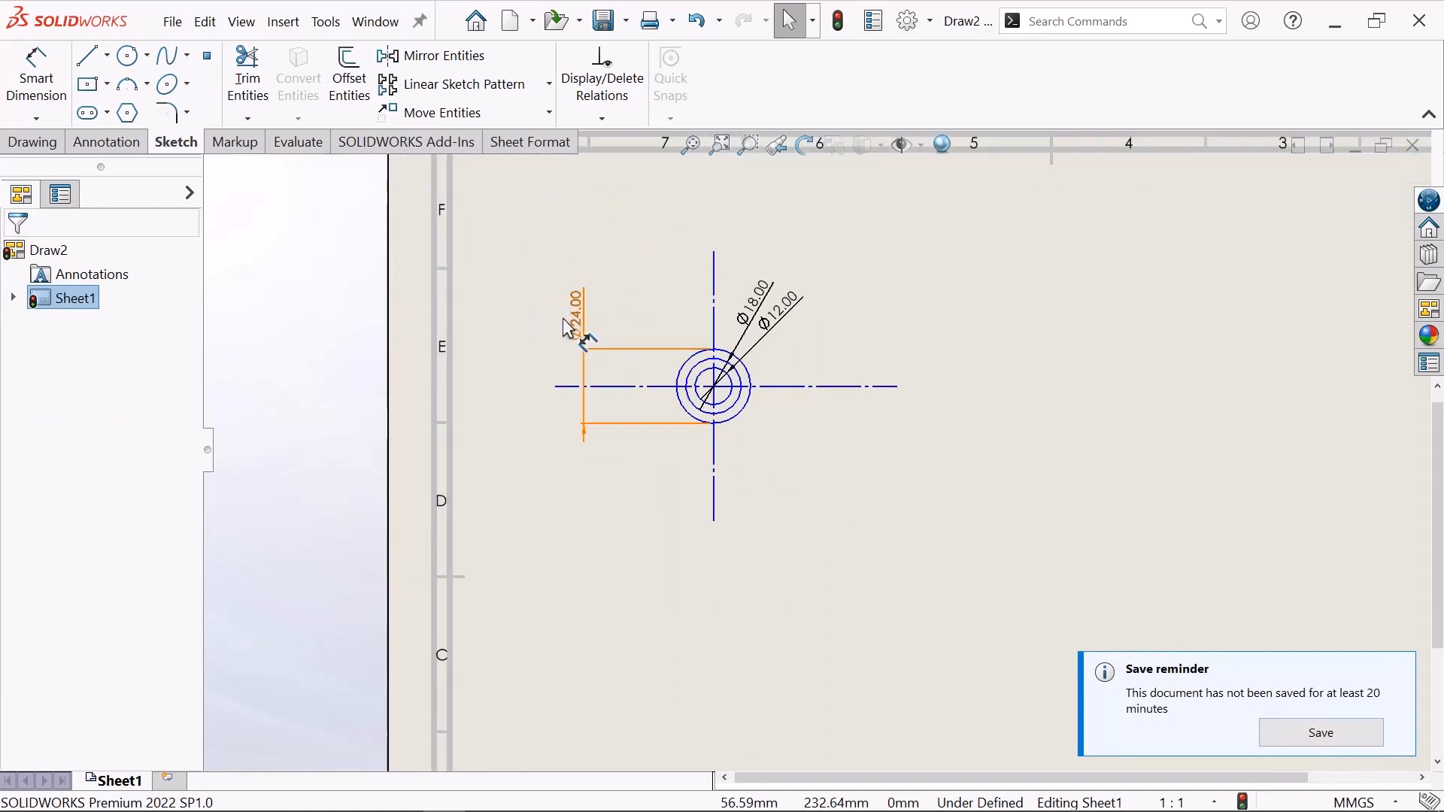
left_click_drag(579, 327, 621, 324)
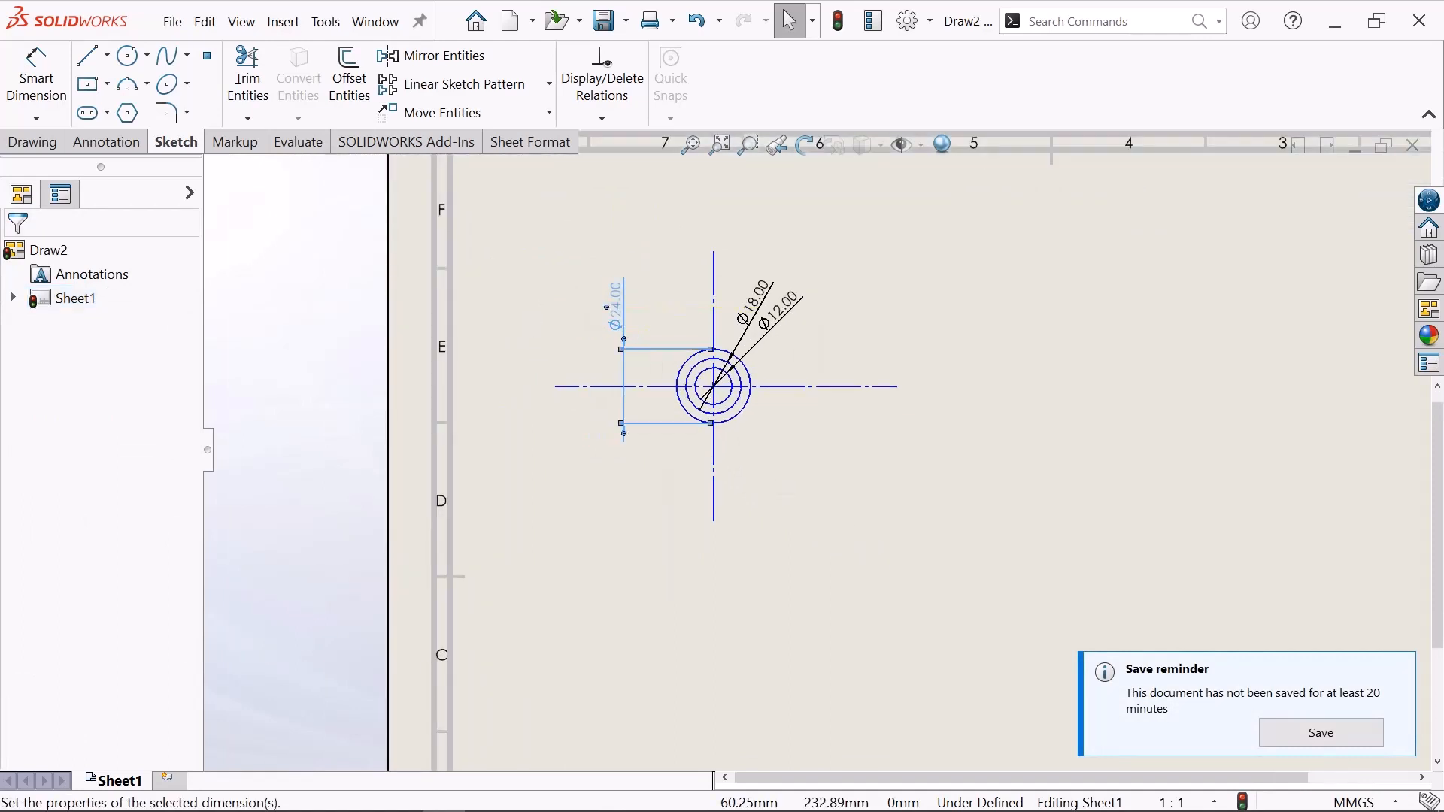
- Draw a centerline about 25 mm long from above down to the left end of the horizontal centerline
scroll(814, 443, "up", 2)
scroll(778, 422, "down", 1)
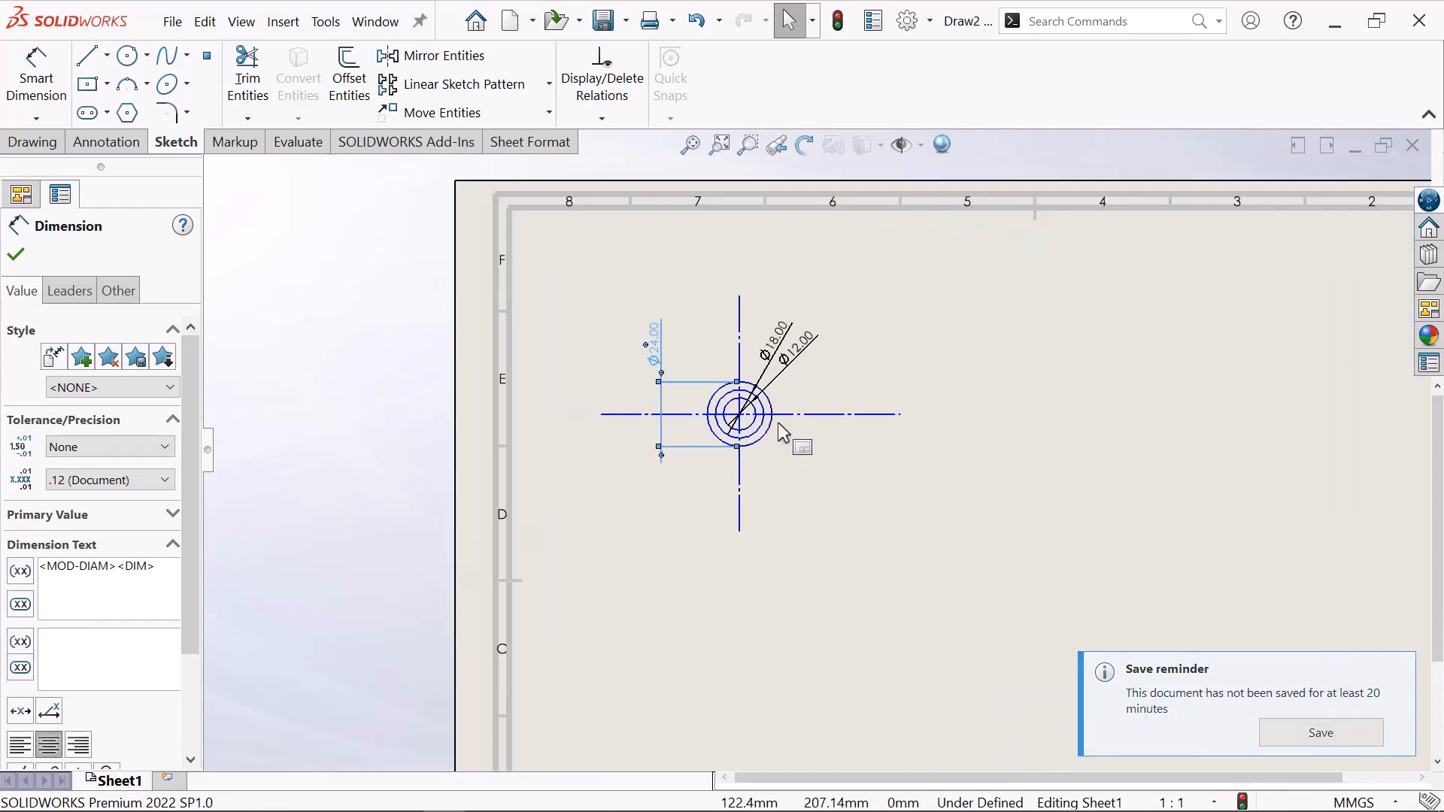
scroll(752, 422, "down", 1)
scroll(645, 405, "down", 1)
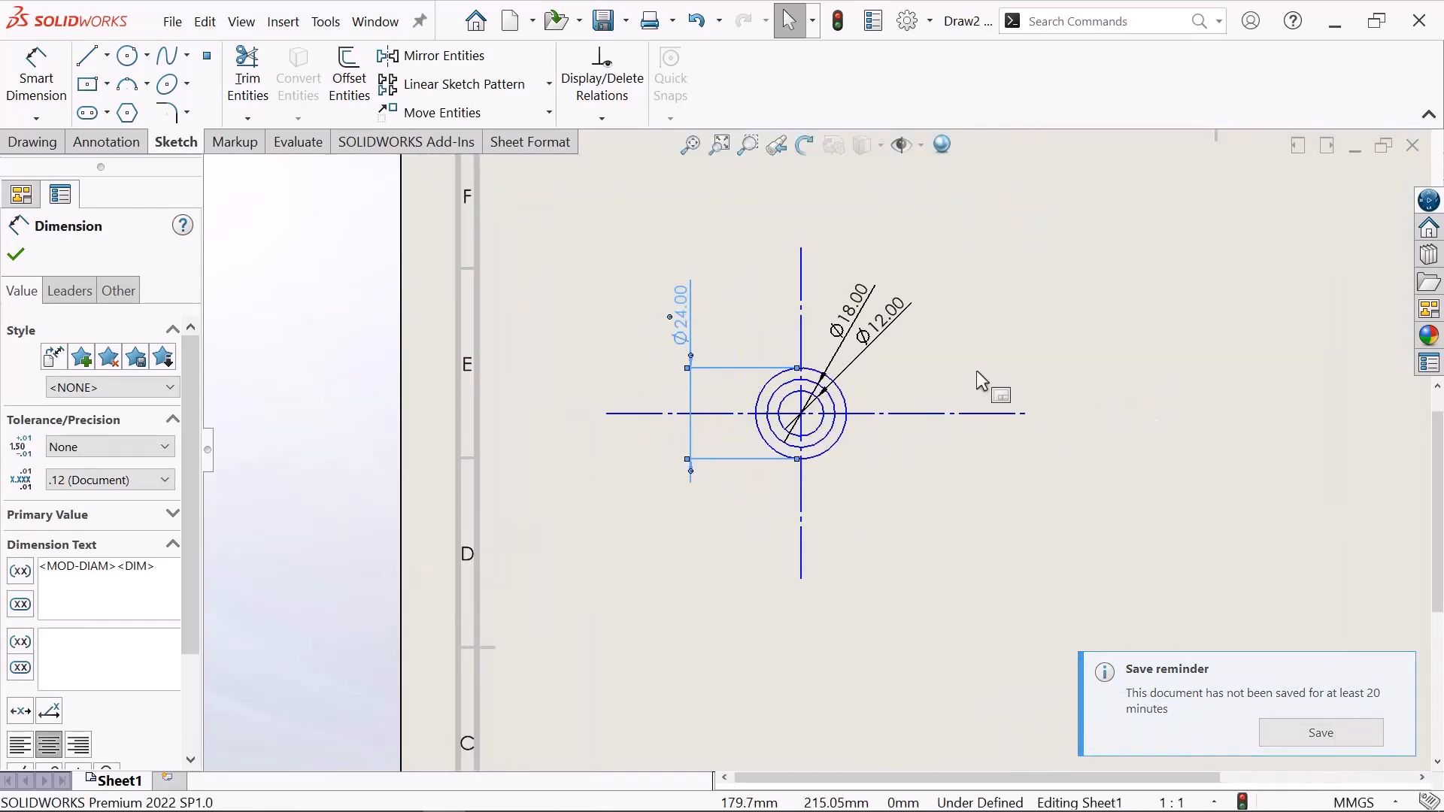
left_click(107, 56)
left_click(120, 102)
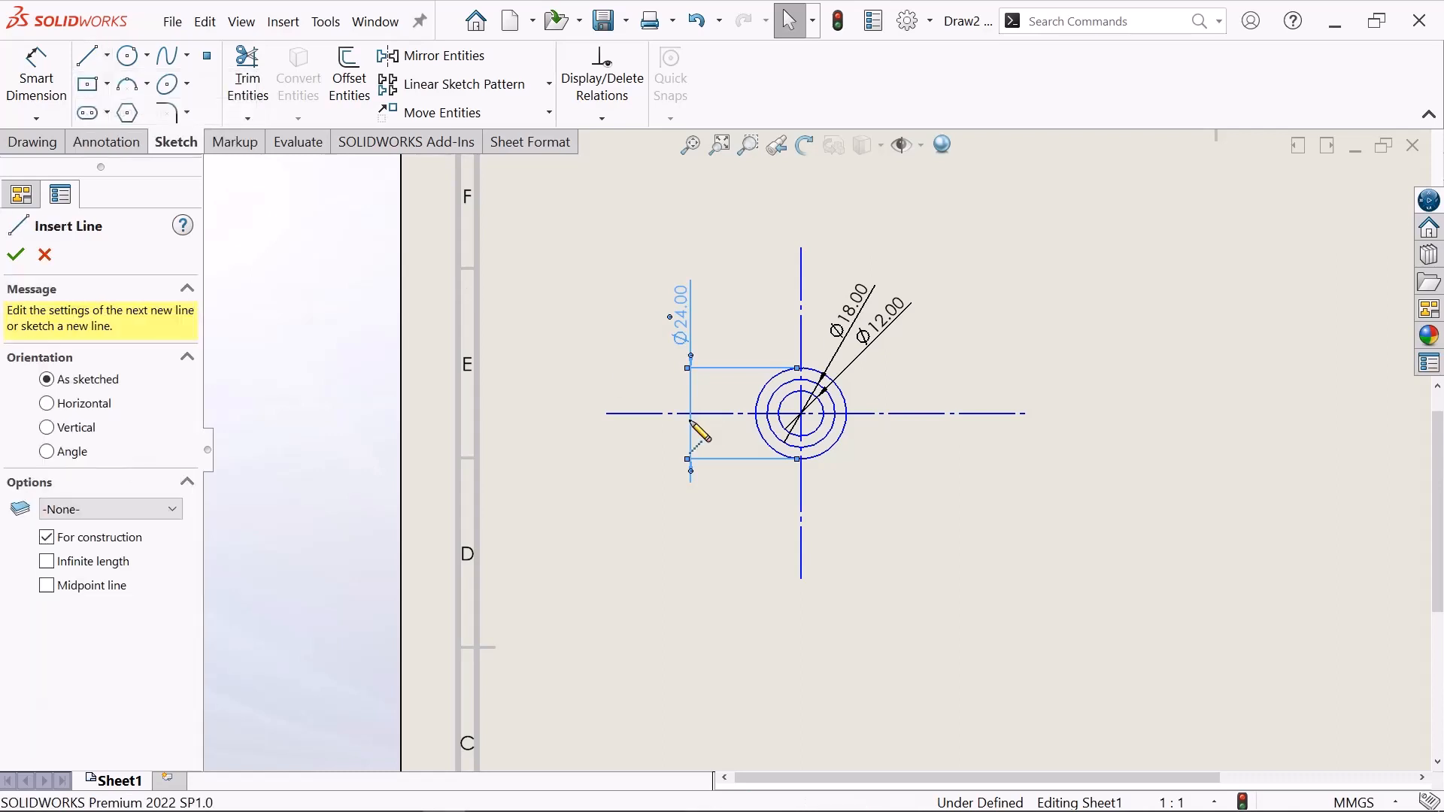
left_click(596, 319)
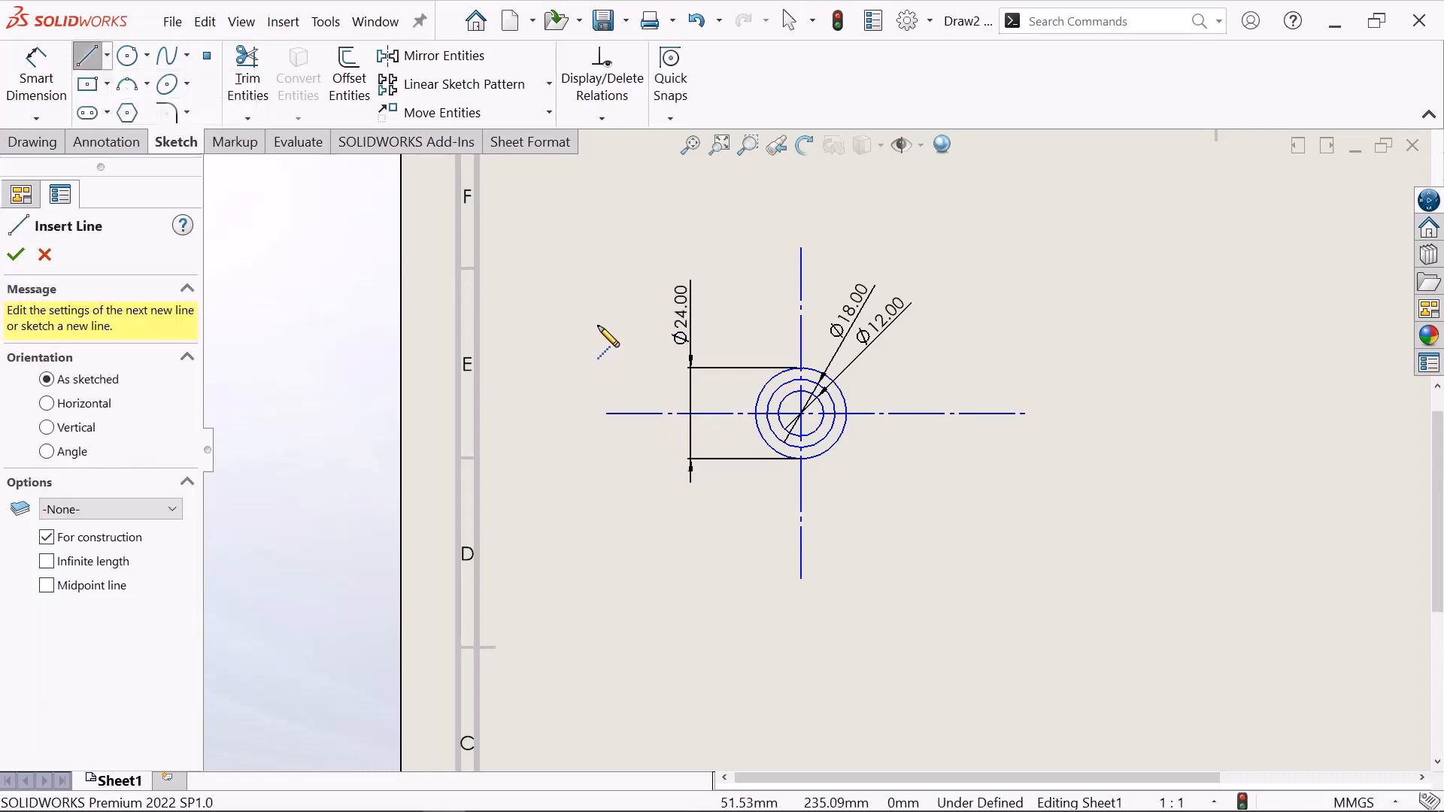
left_click(606, 413)
right_click(611, 414)
left_click(665, 424)
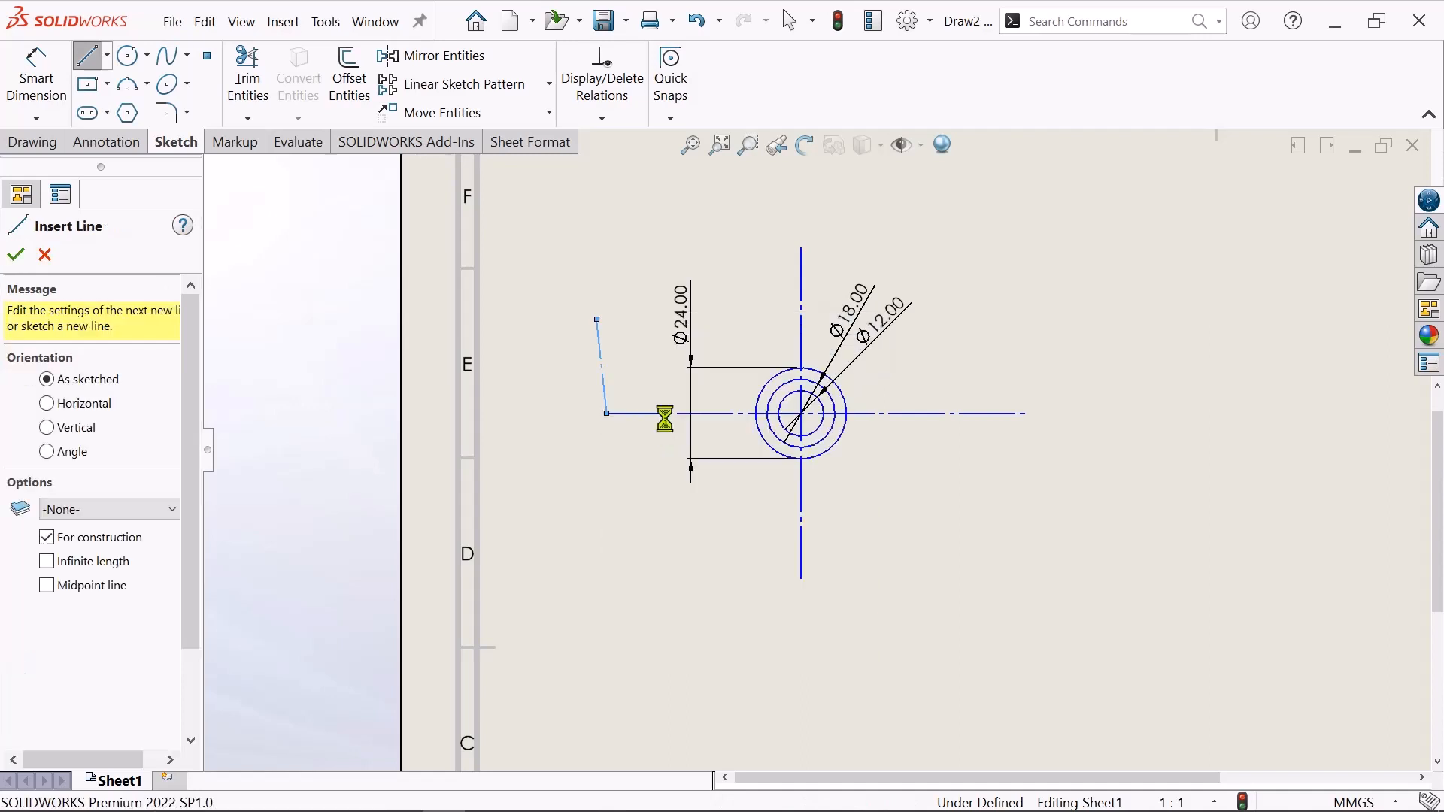
- Add a Vertical relation to the short centerline at the horizontal centerline's left end
left_click(601, 350)
right_click(601, 350)
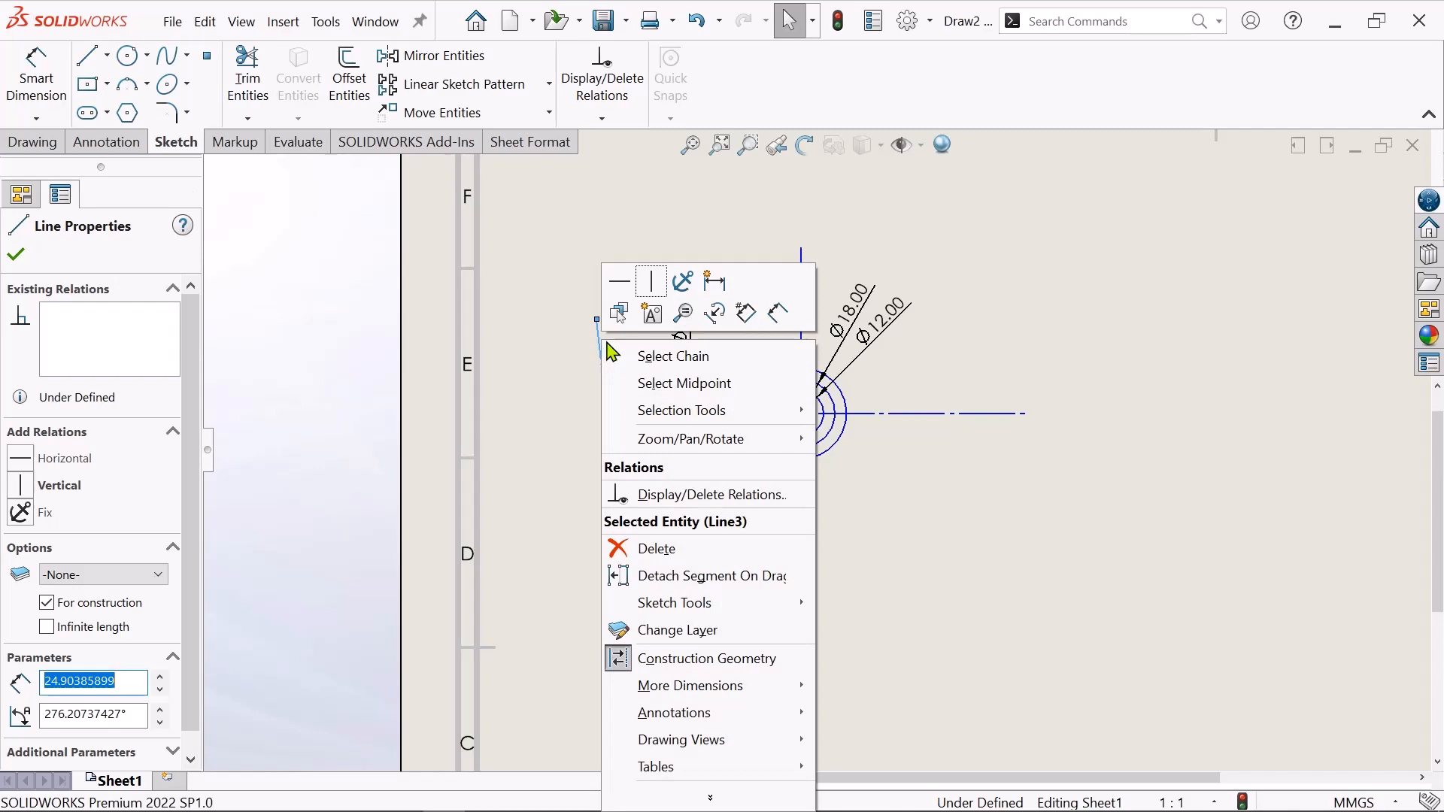
left_click(654, 284)
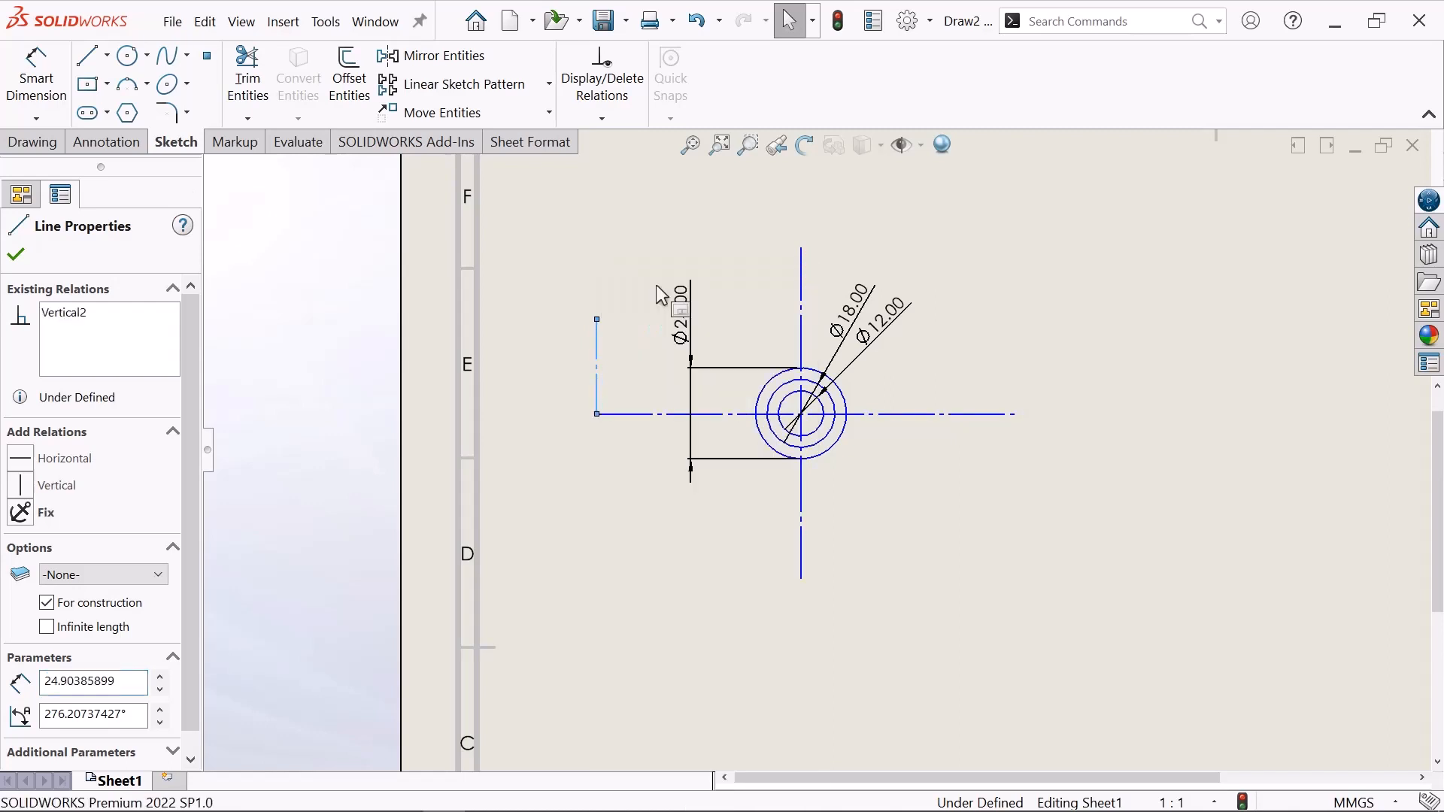
left_click(1075, 332)
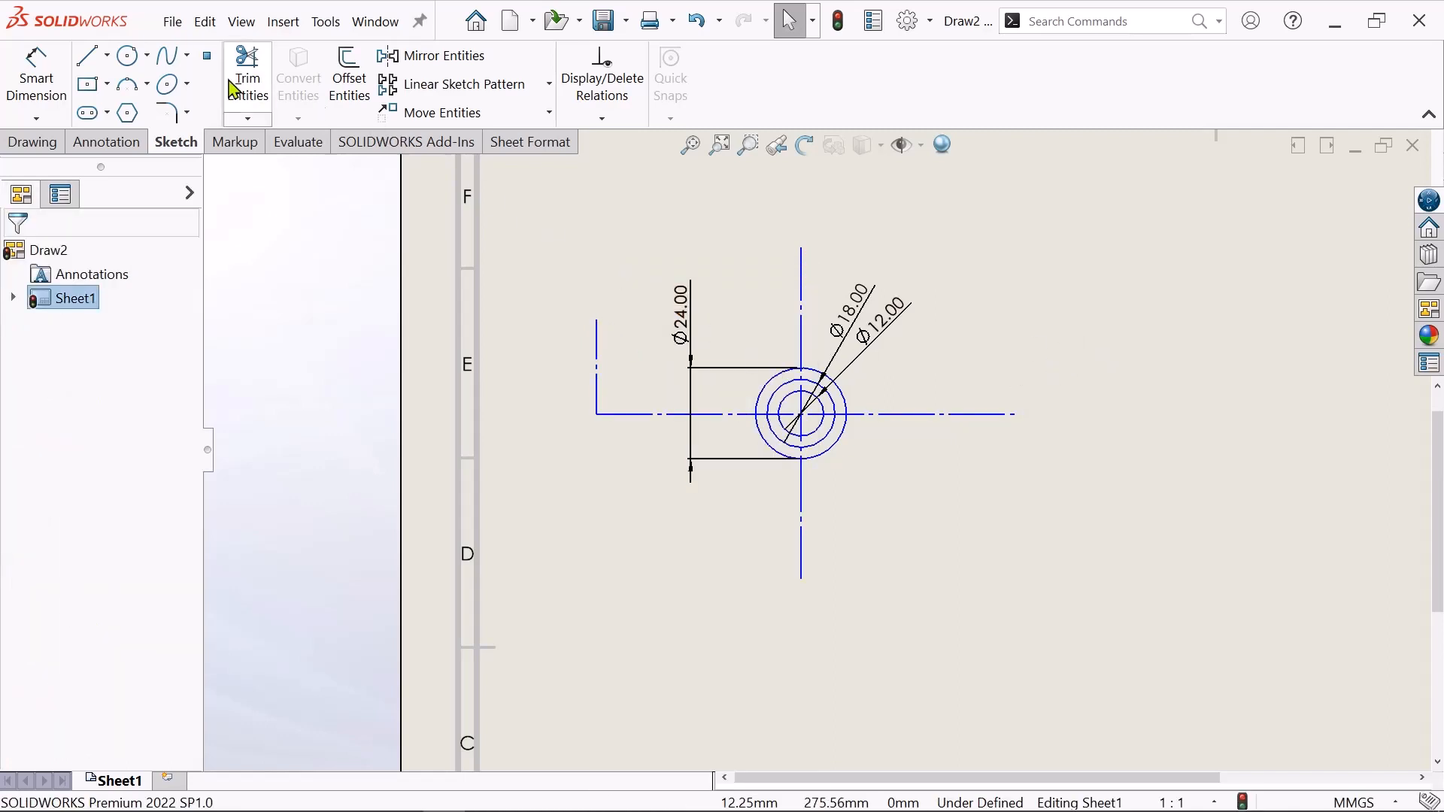
- Draw a vertical centerline about 27 mm long upward from the right end of the horizontal centerline
left_click(107, 55)
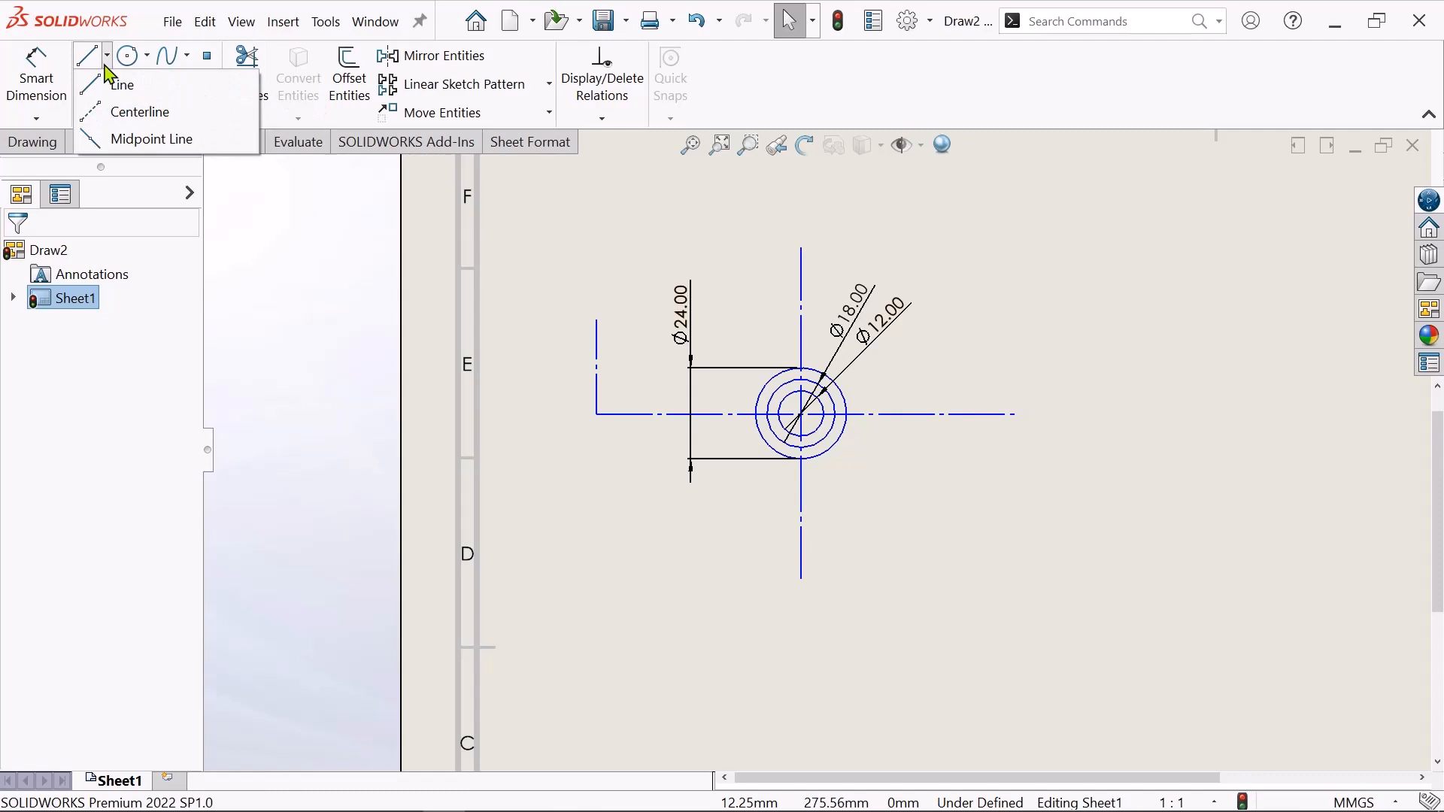
left_click(136, 121)
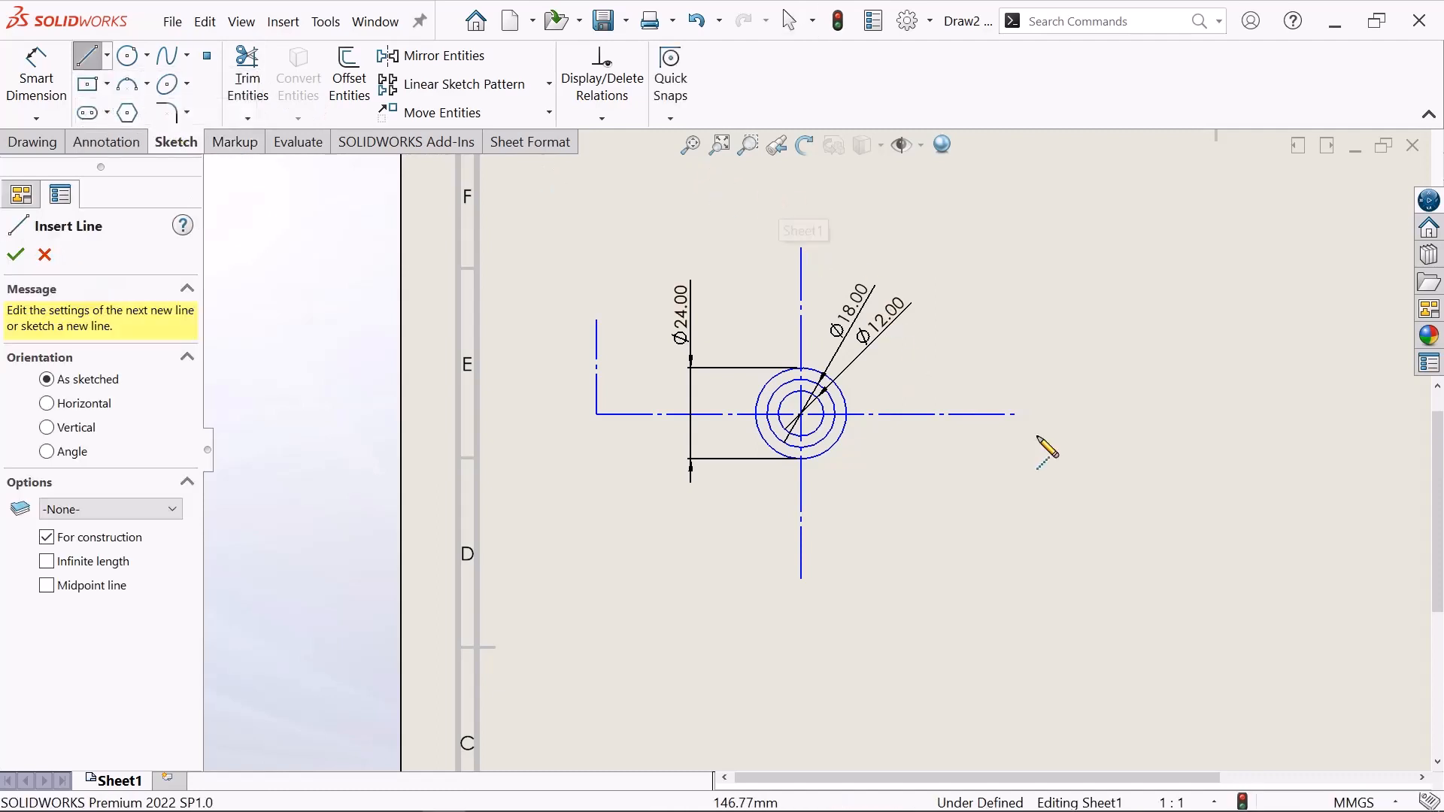
left_click(1017, 415)
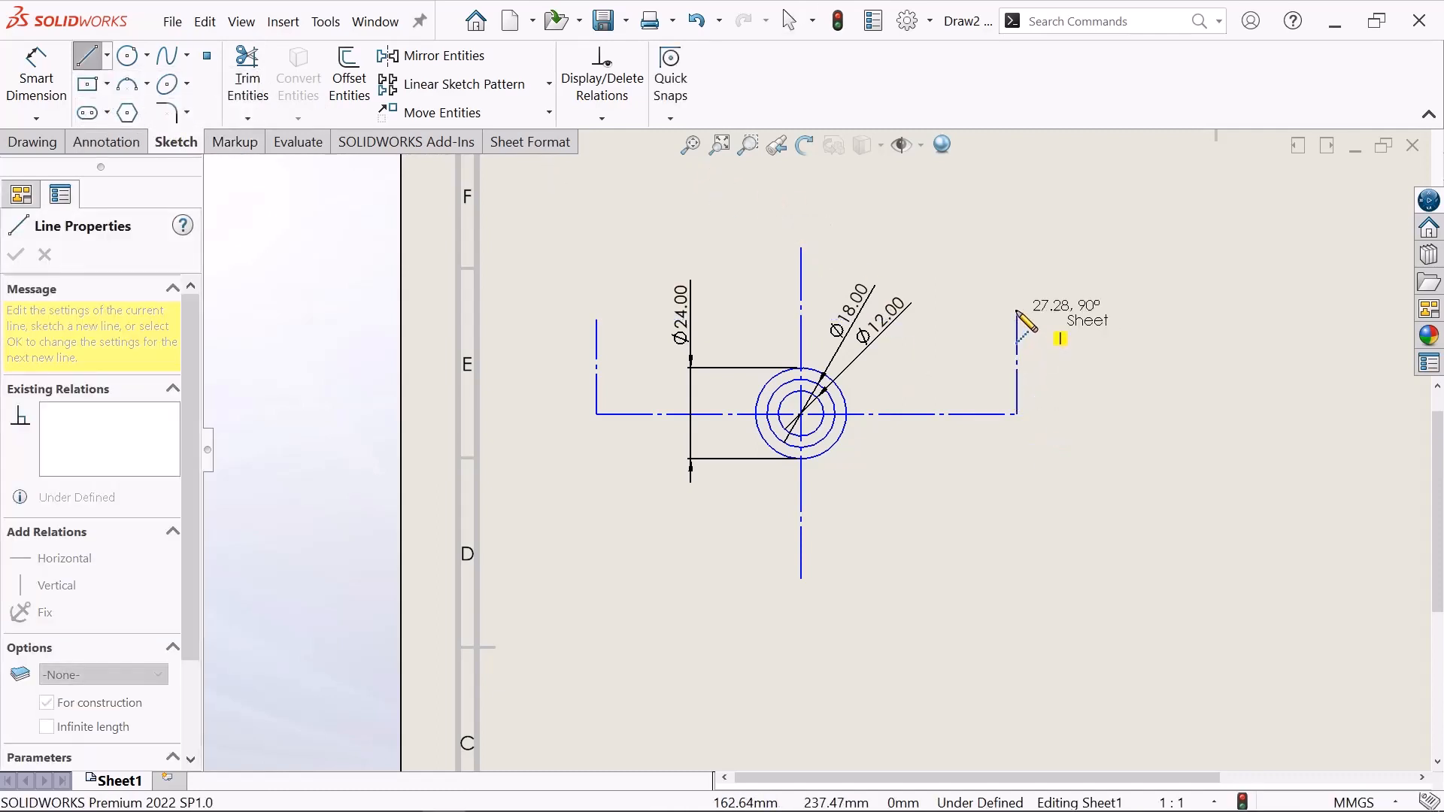
left_click(1017, 312)
right_click(1017, 310)
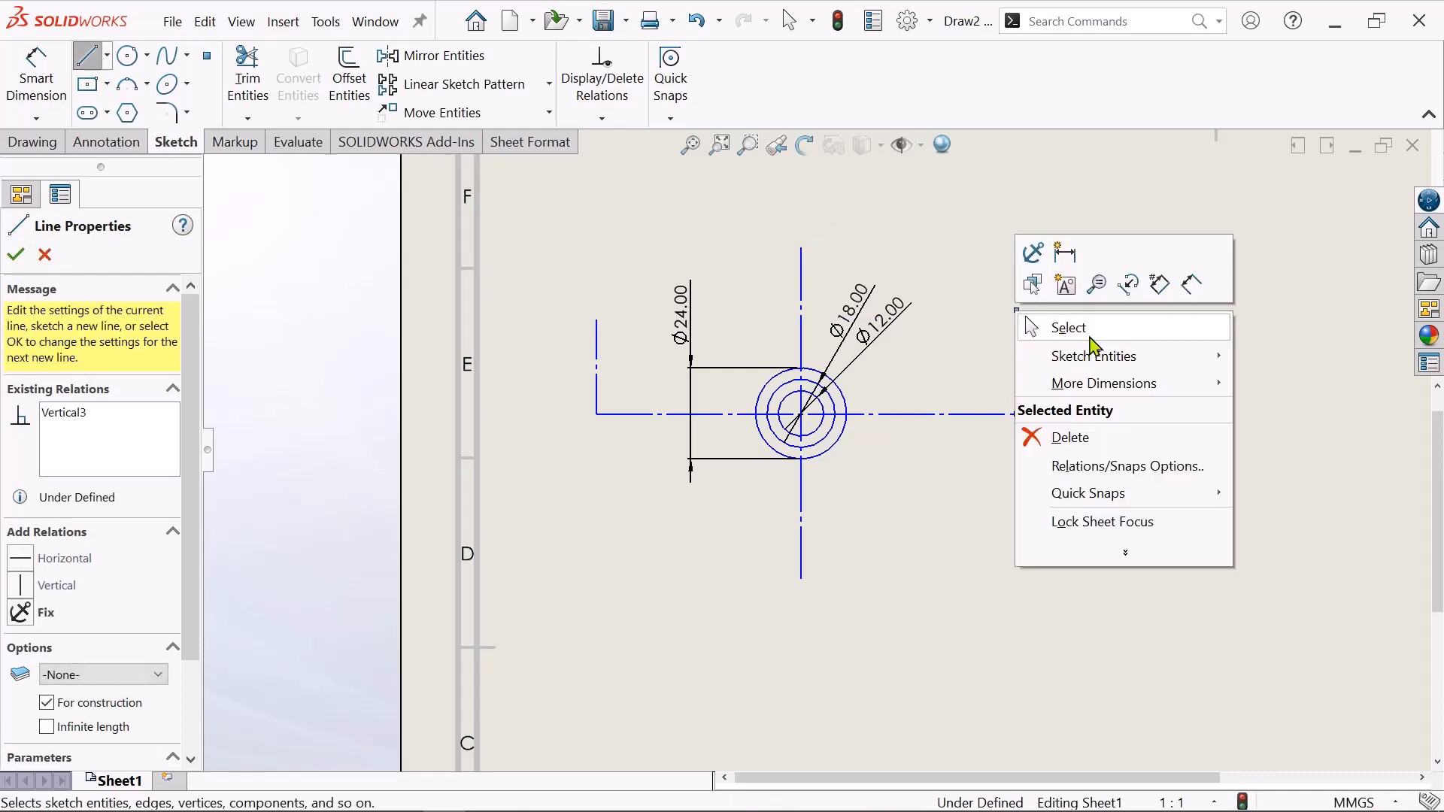
left_click(1091, 331)
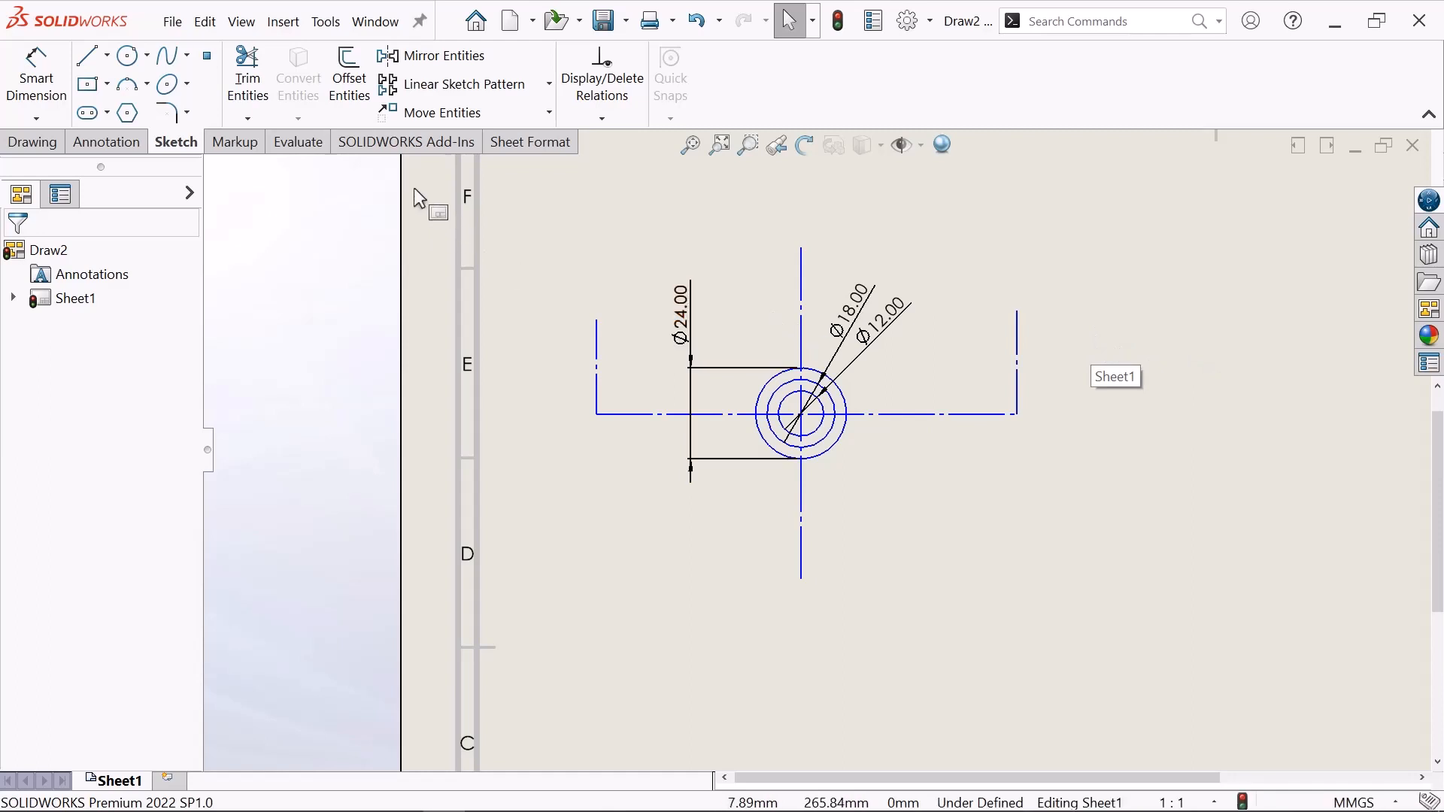
- Sketch a triangular upward arrowhead, about 6 mm wide with sides about 9 mm long, at the tip of the left vertical centerline
left_click(87, 58)
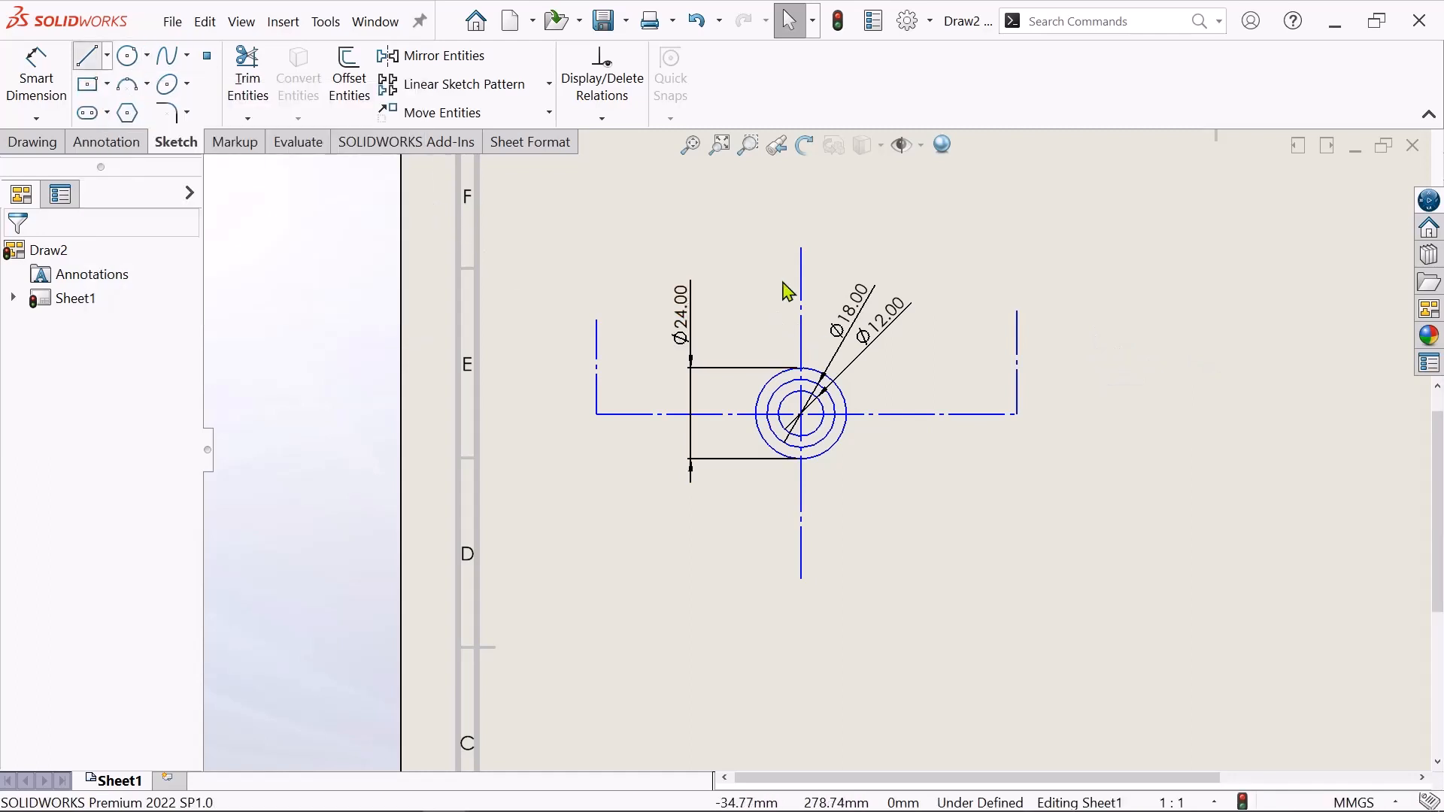
left_click(596, 319)
left_click(586, 352)
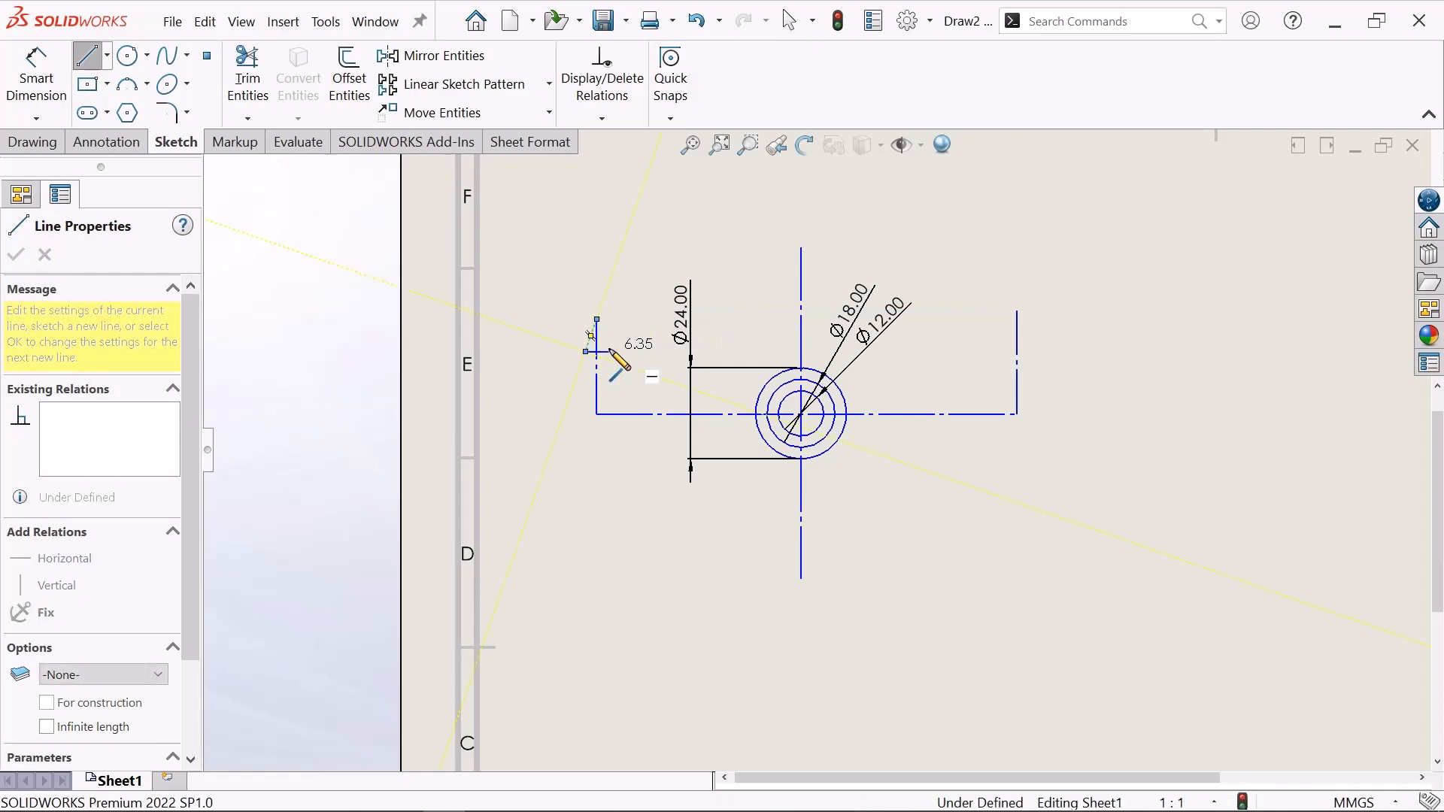
double_click(609, 351)
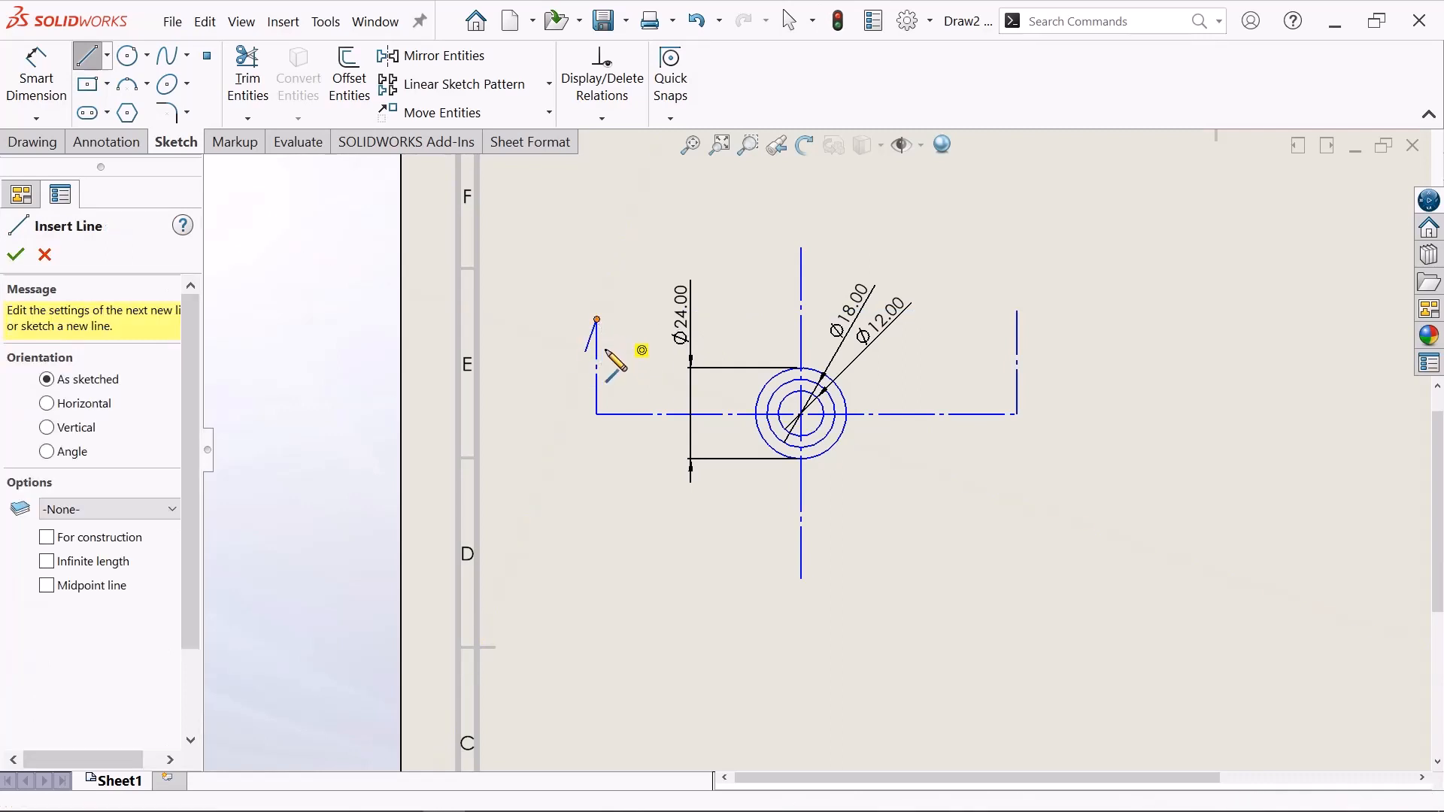
left_click(597, 319)
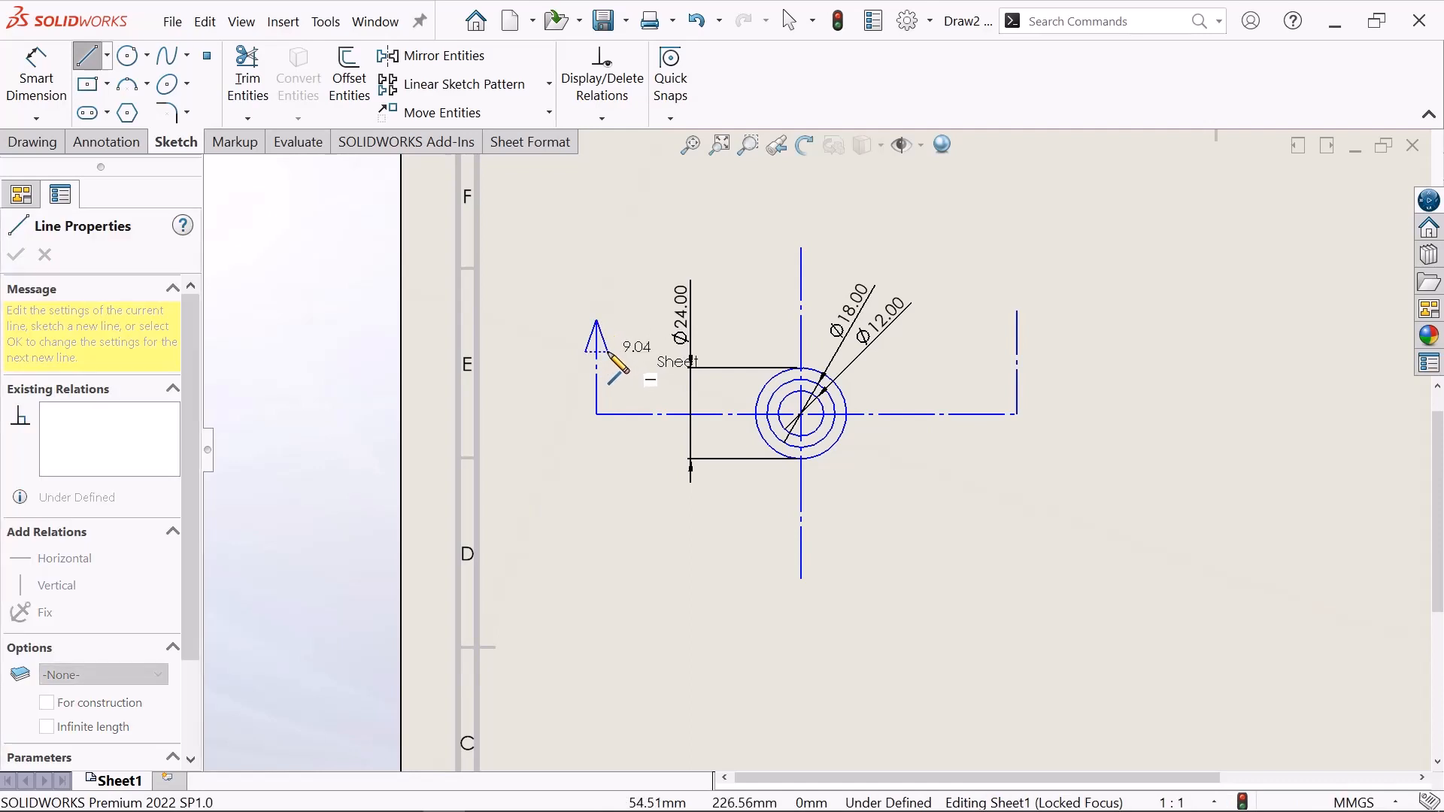
left_click(608, 351)
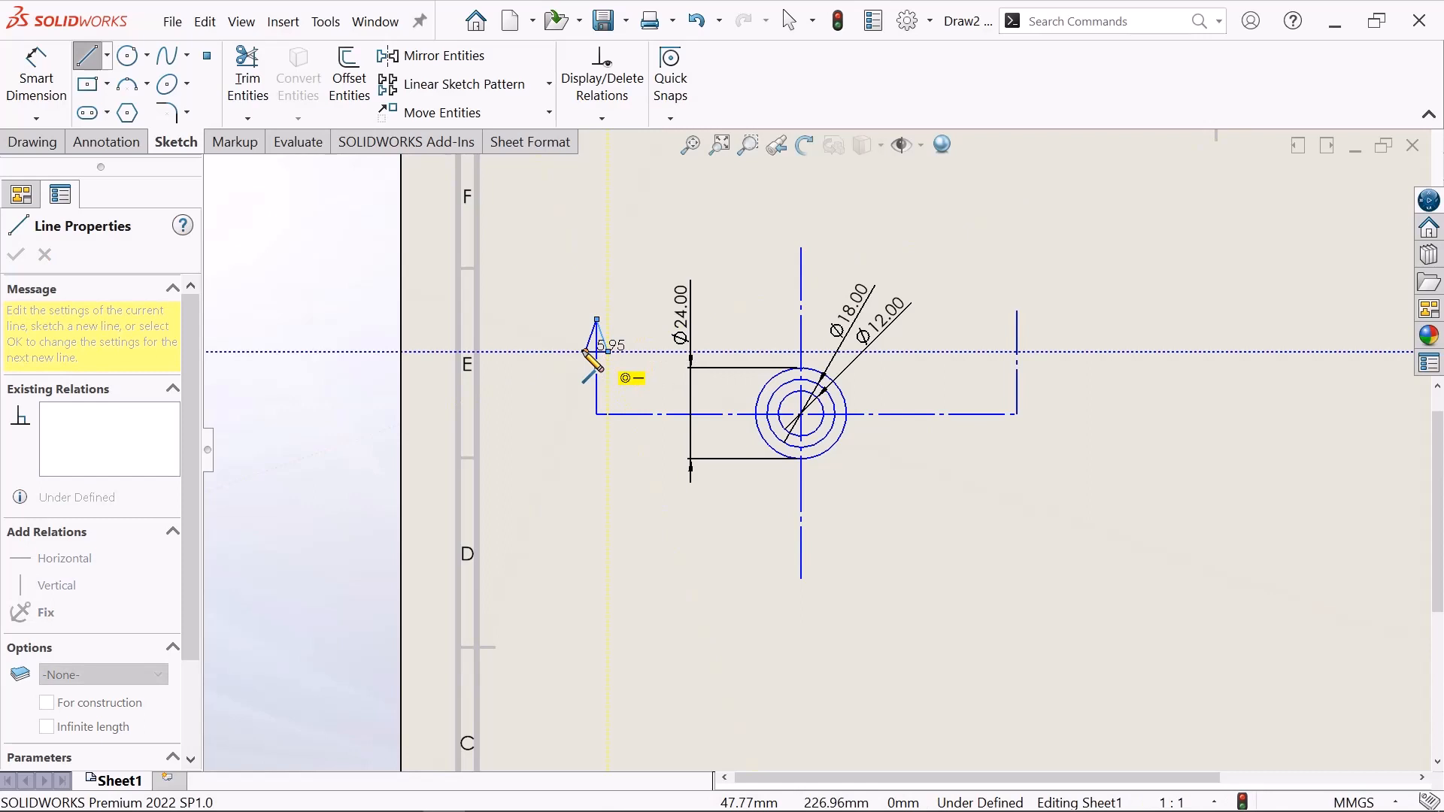
left_click(585, 351)
right_click(584, 350)
left_click(638, 372)
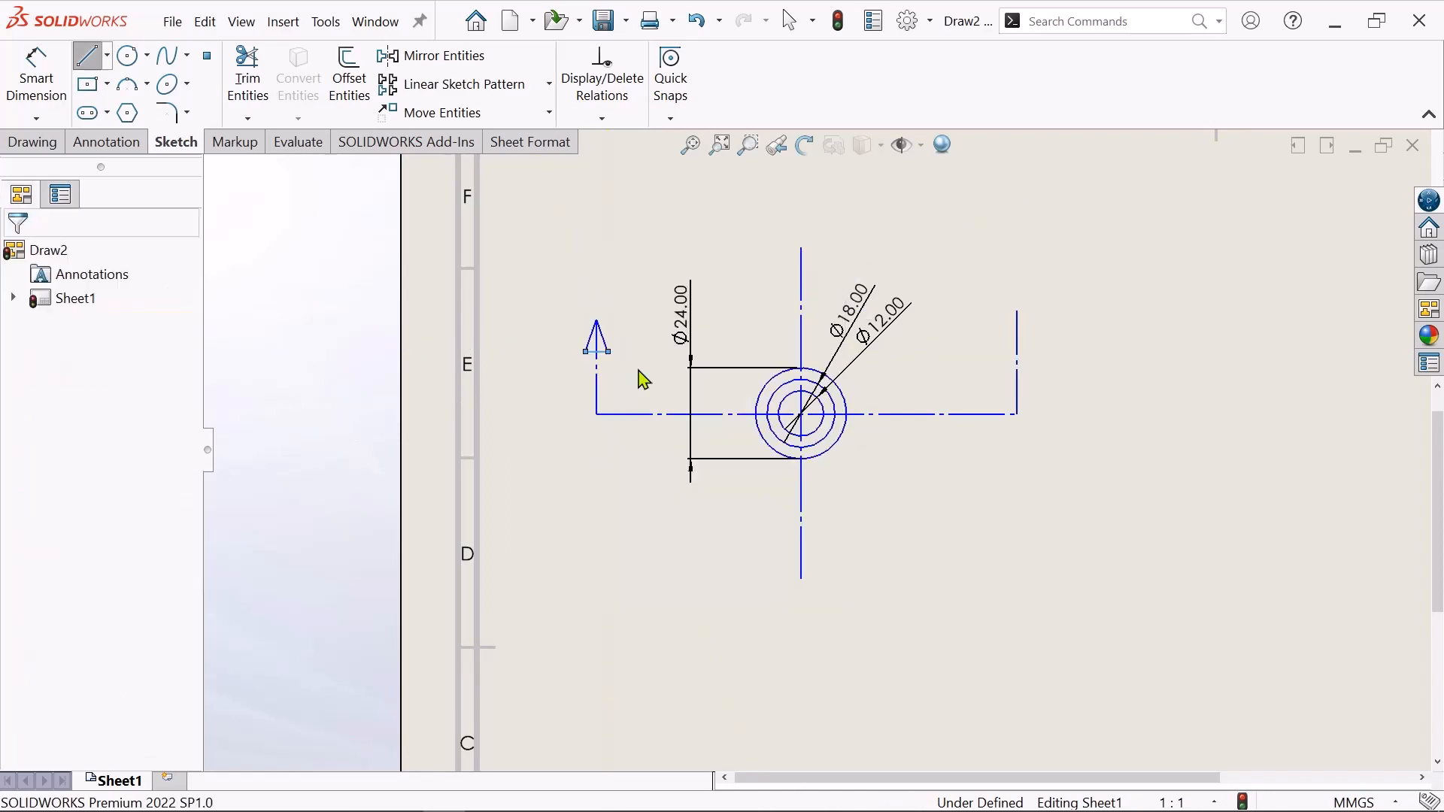
- Sketch a matching triangular upward arrowhead, with sides about 8 mm long, at the tip of the right vertical centerline
scroll(644, 376, "up", 1)
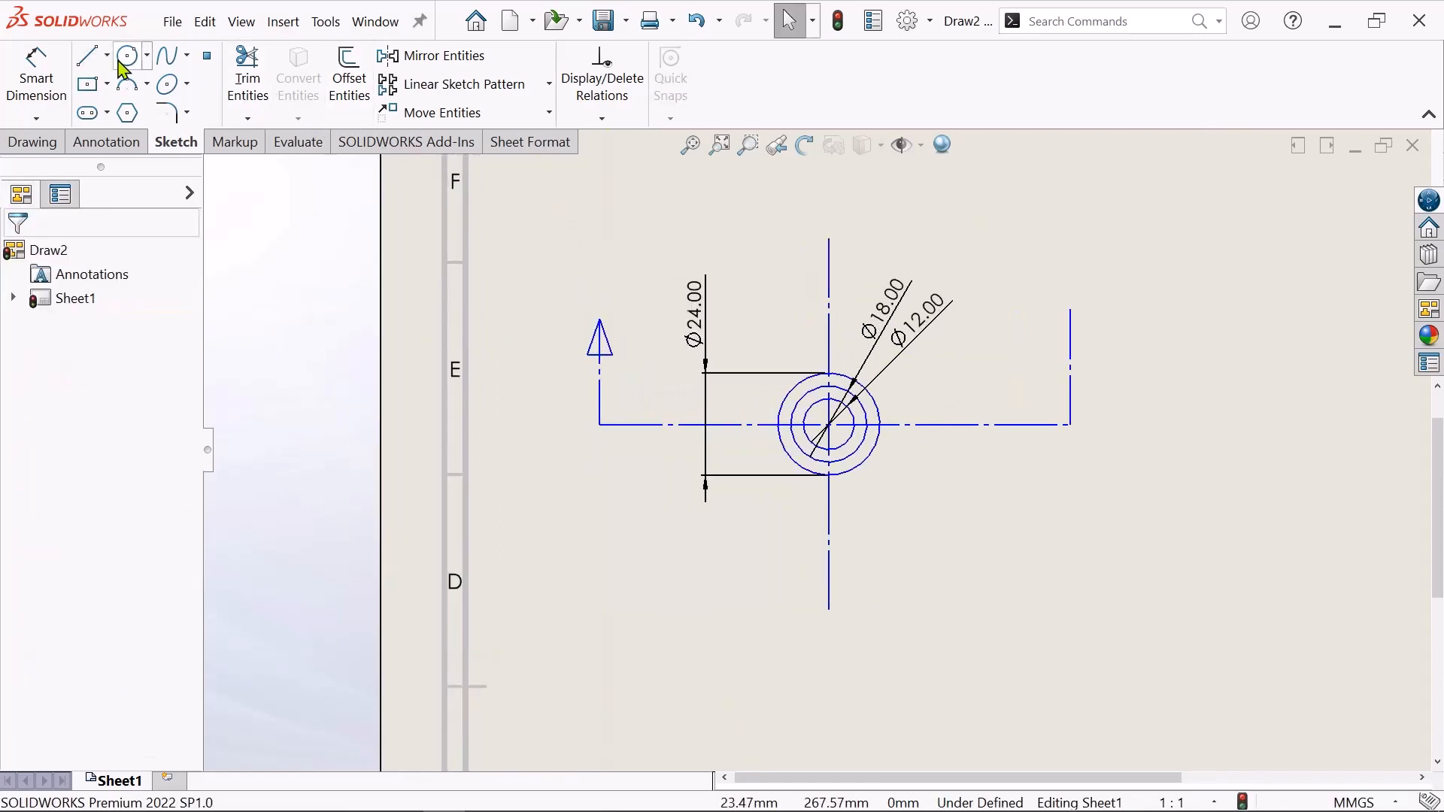
left_click(88, 55)
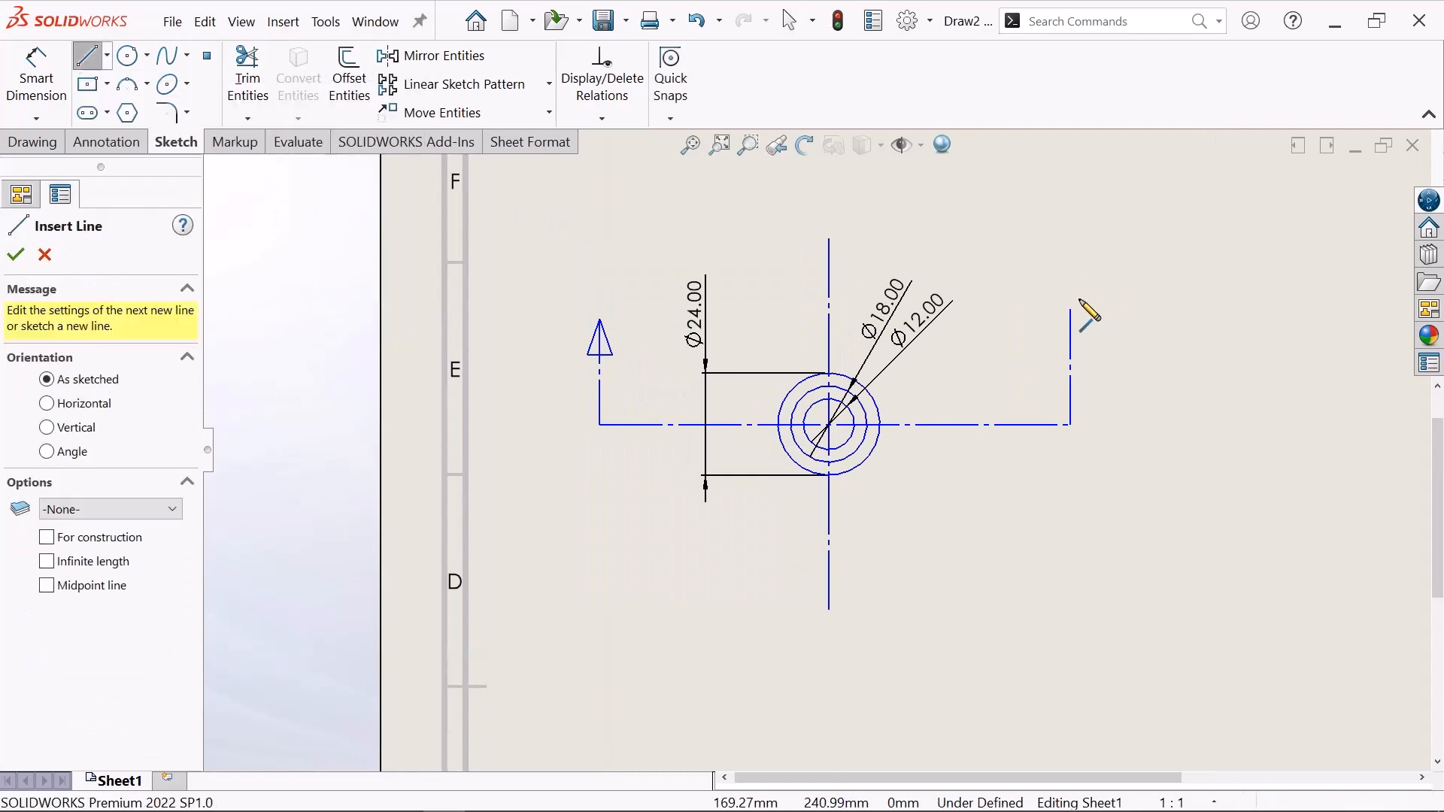
left_click(1054, 340)
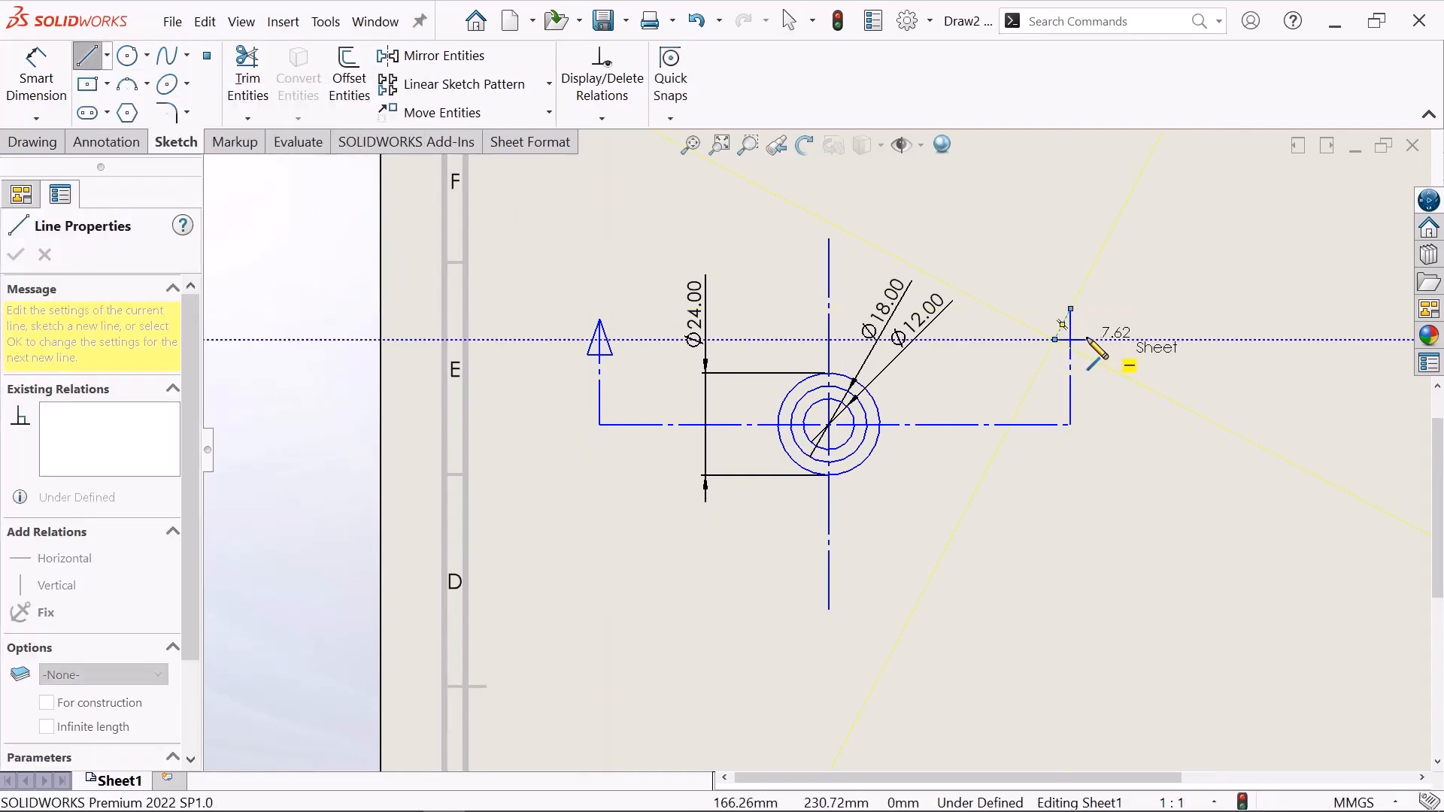
left_click(1088, 340)
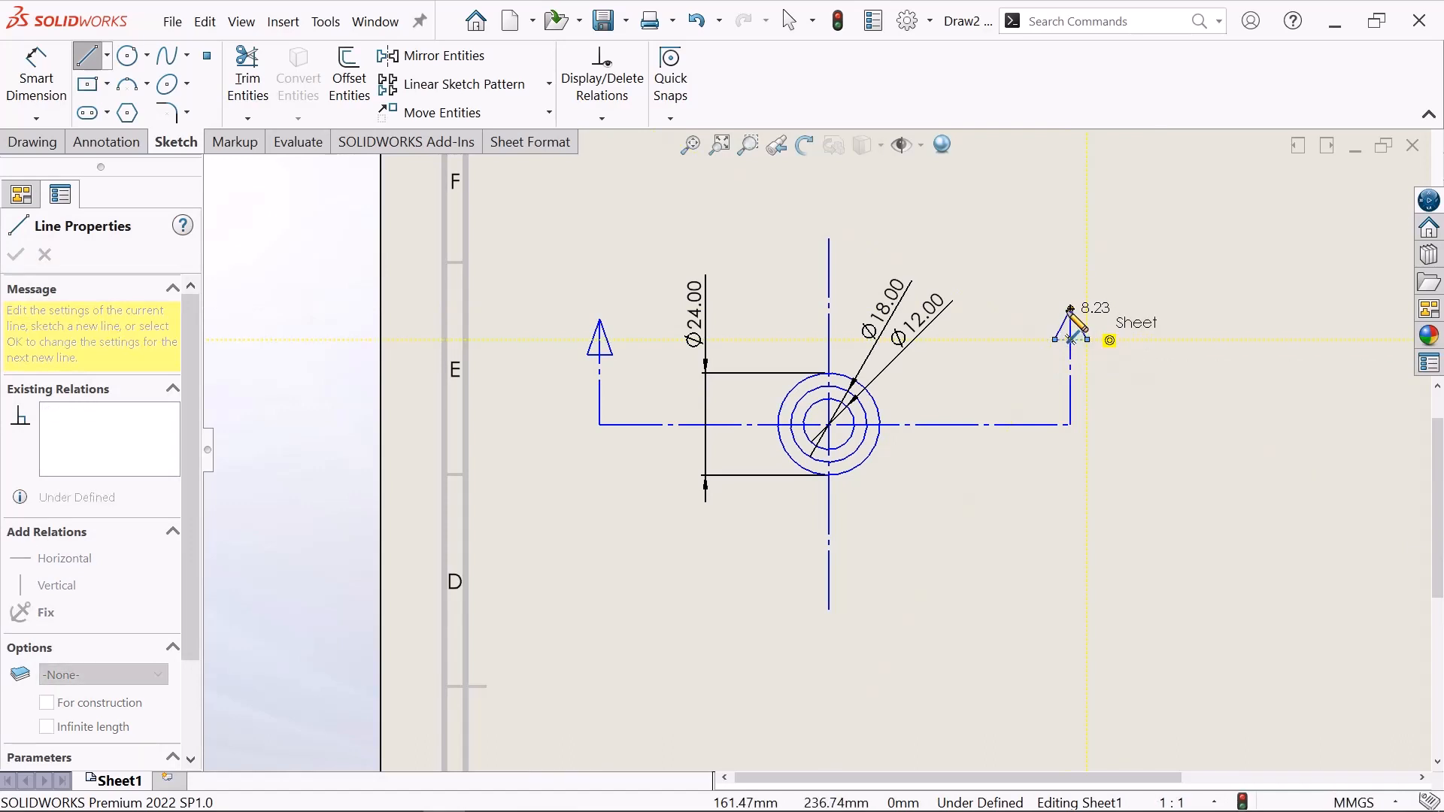
left_click(1071, 308)
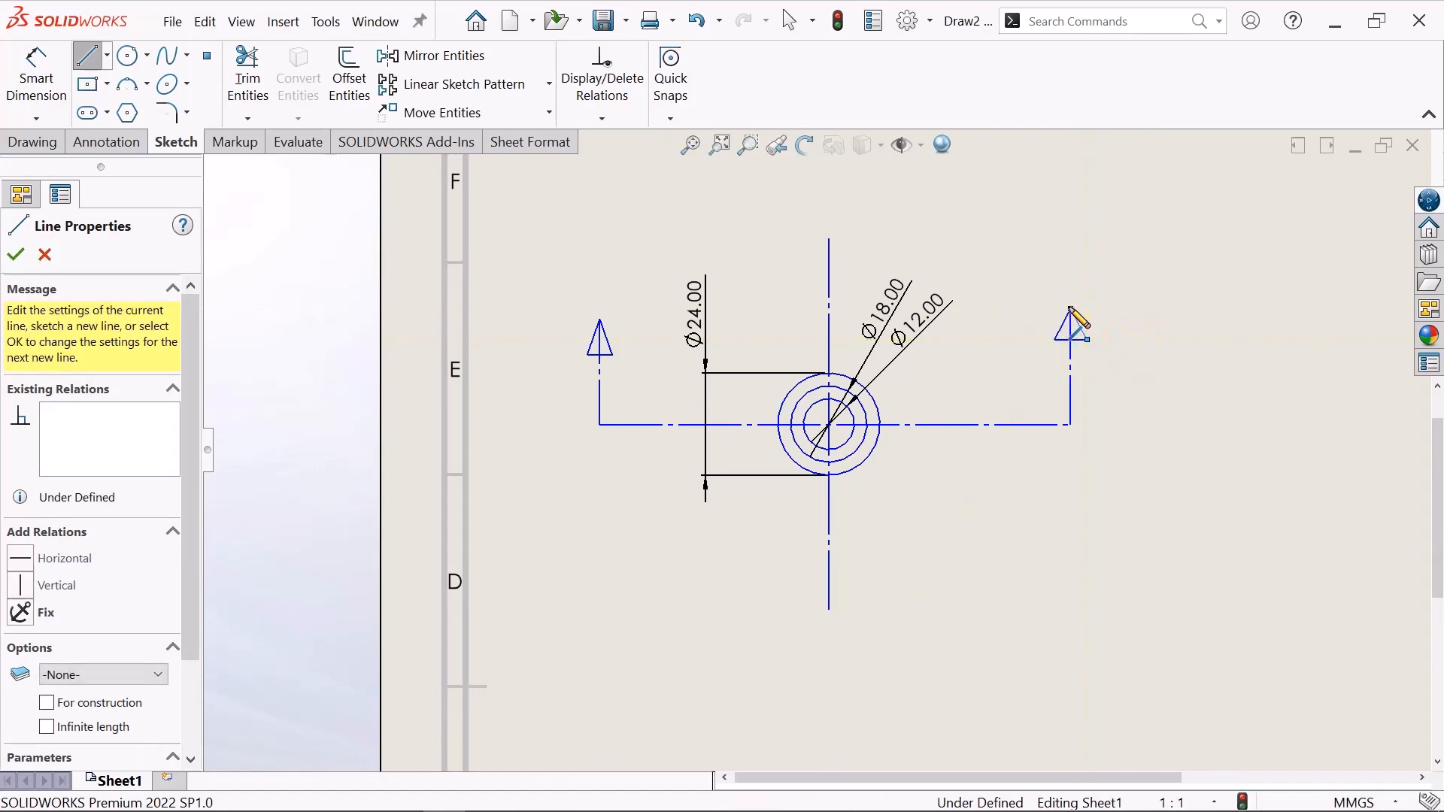
right_click(1070, 308)
left_click(1144, 323)
scroll(1053, 409, "down", 1)
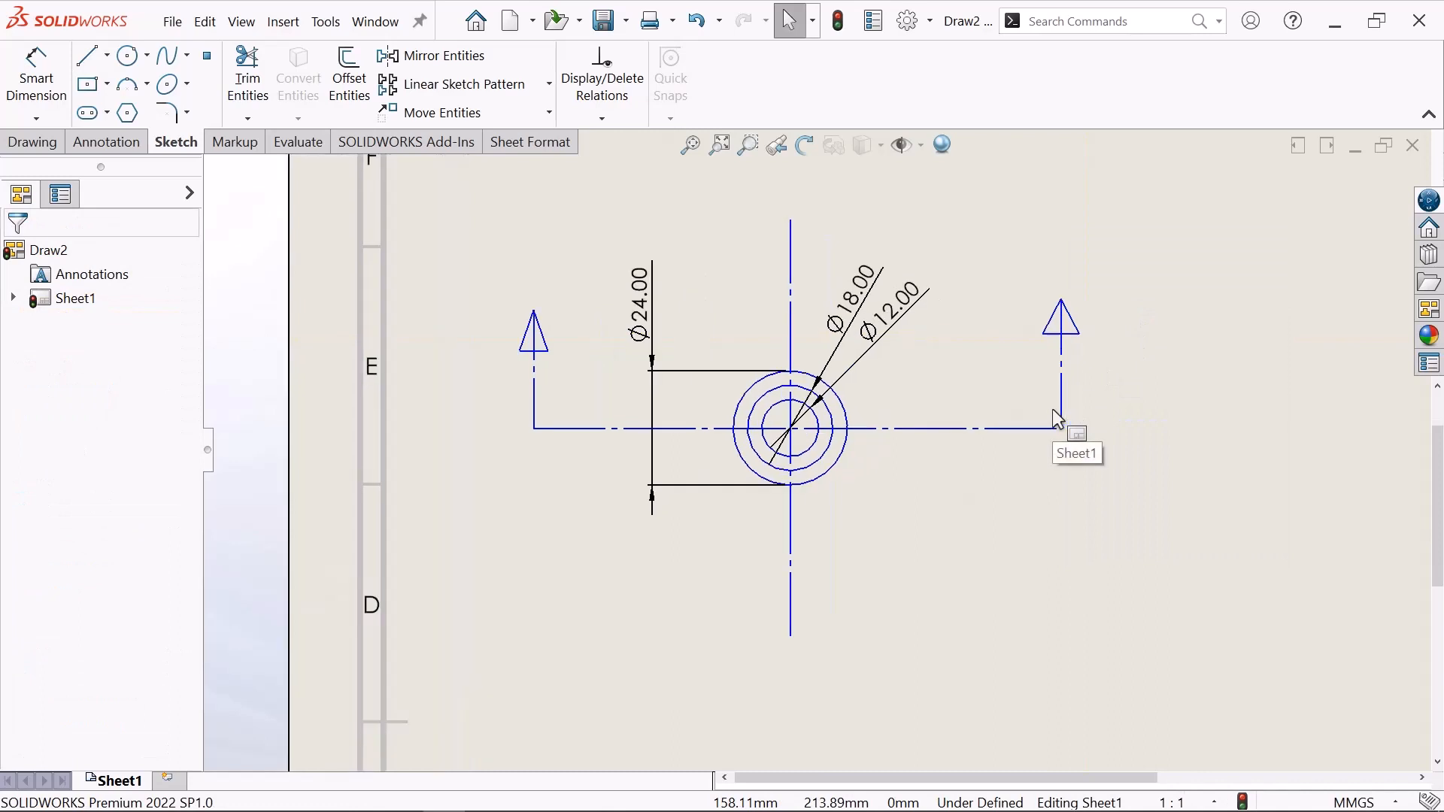
- Place a note reading A below the left end of the section line and set its font size to 22
scroll(1041, 414, "up", 1)
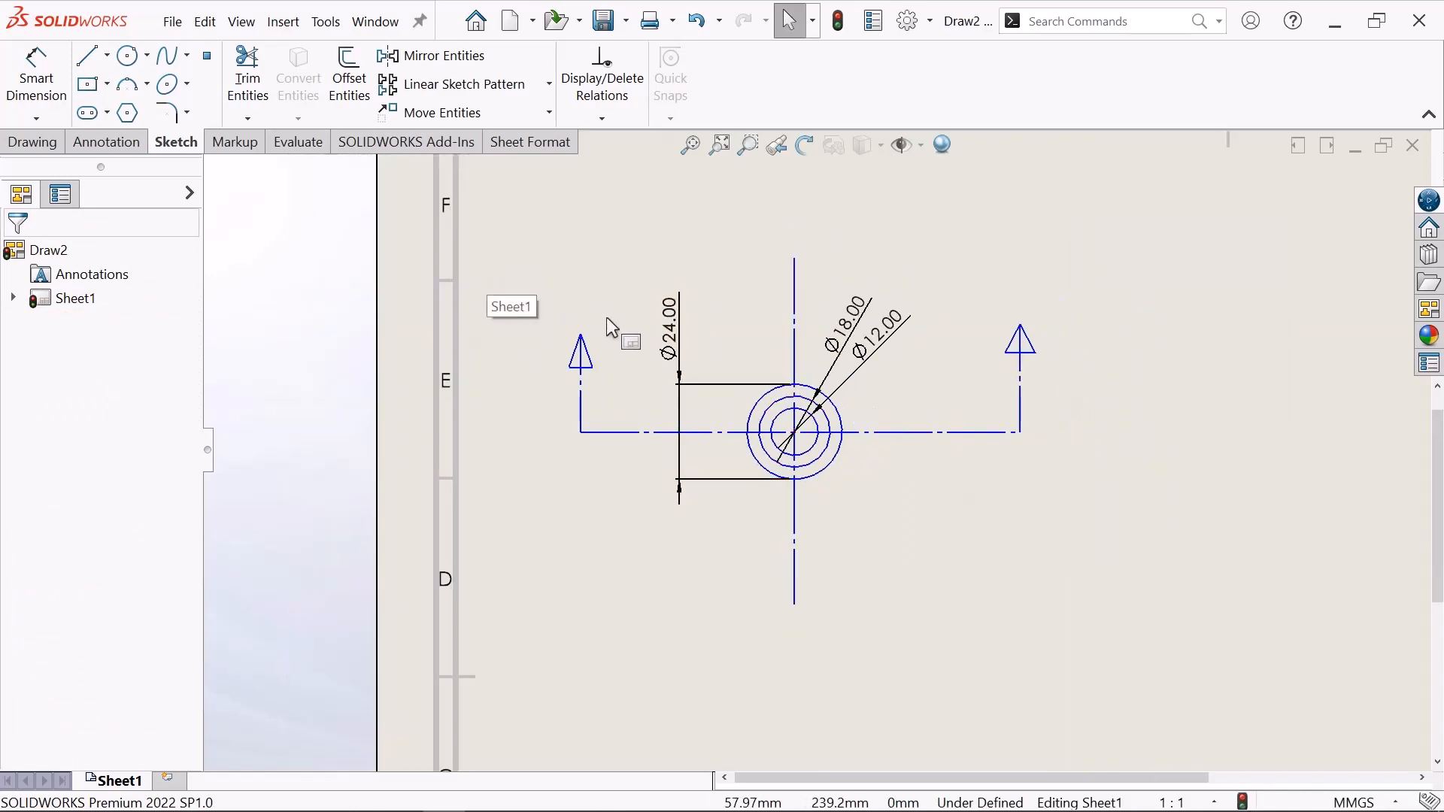
left_click(112, 149)
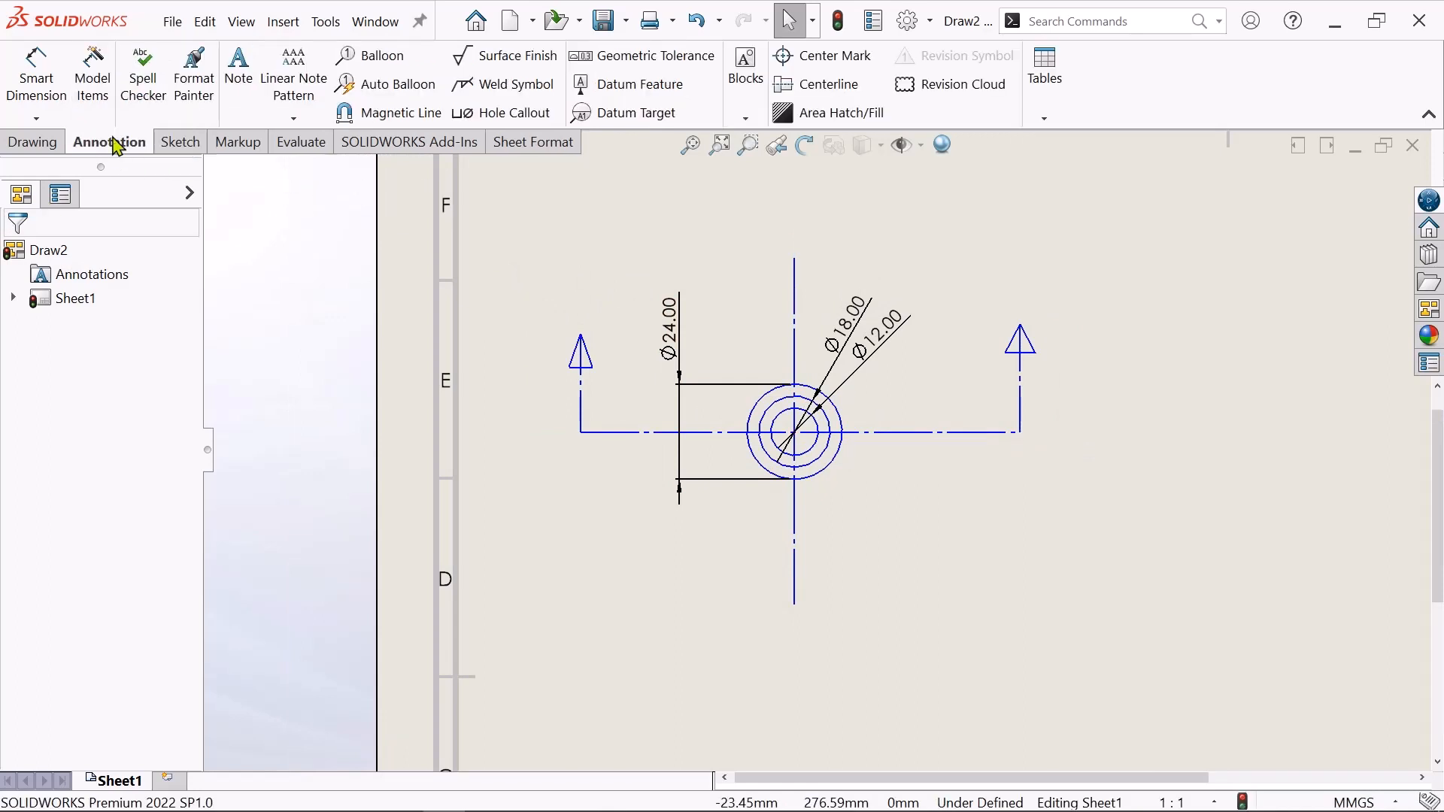
left_click(249, 74)
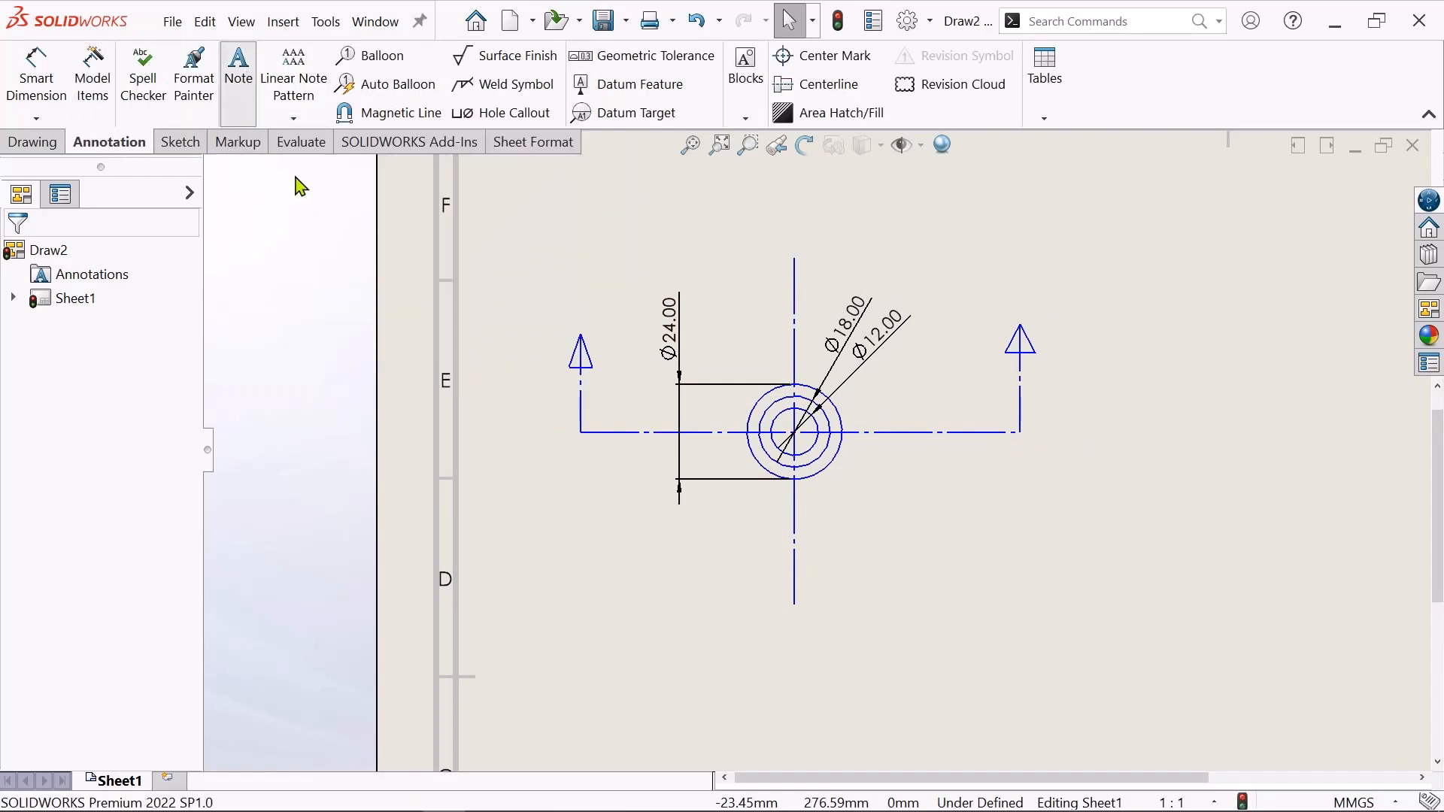
left_click(555, 456)
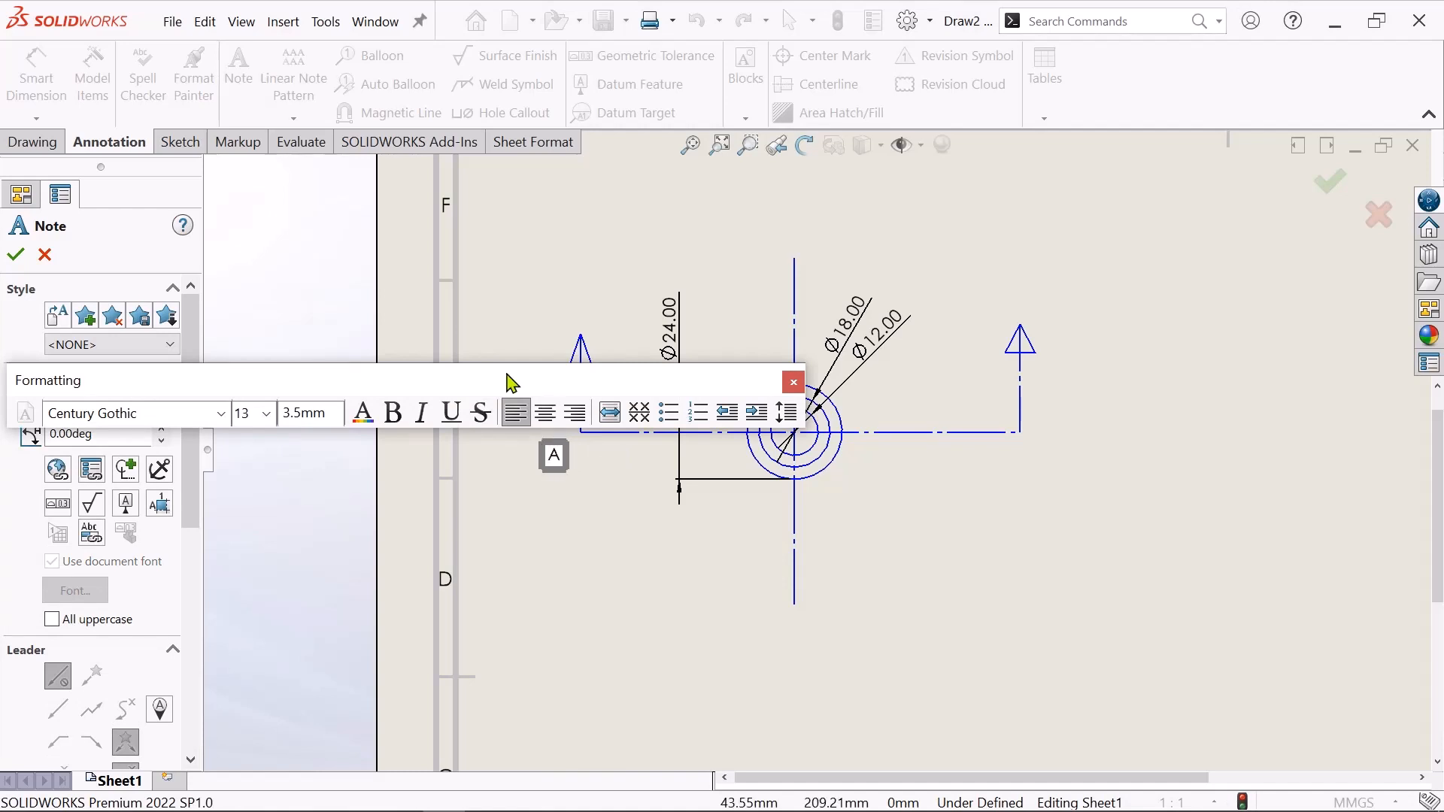
left_click(267, 414)
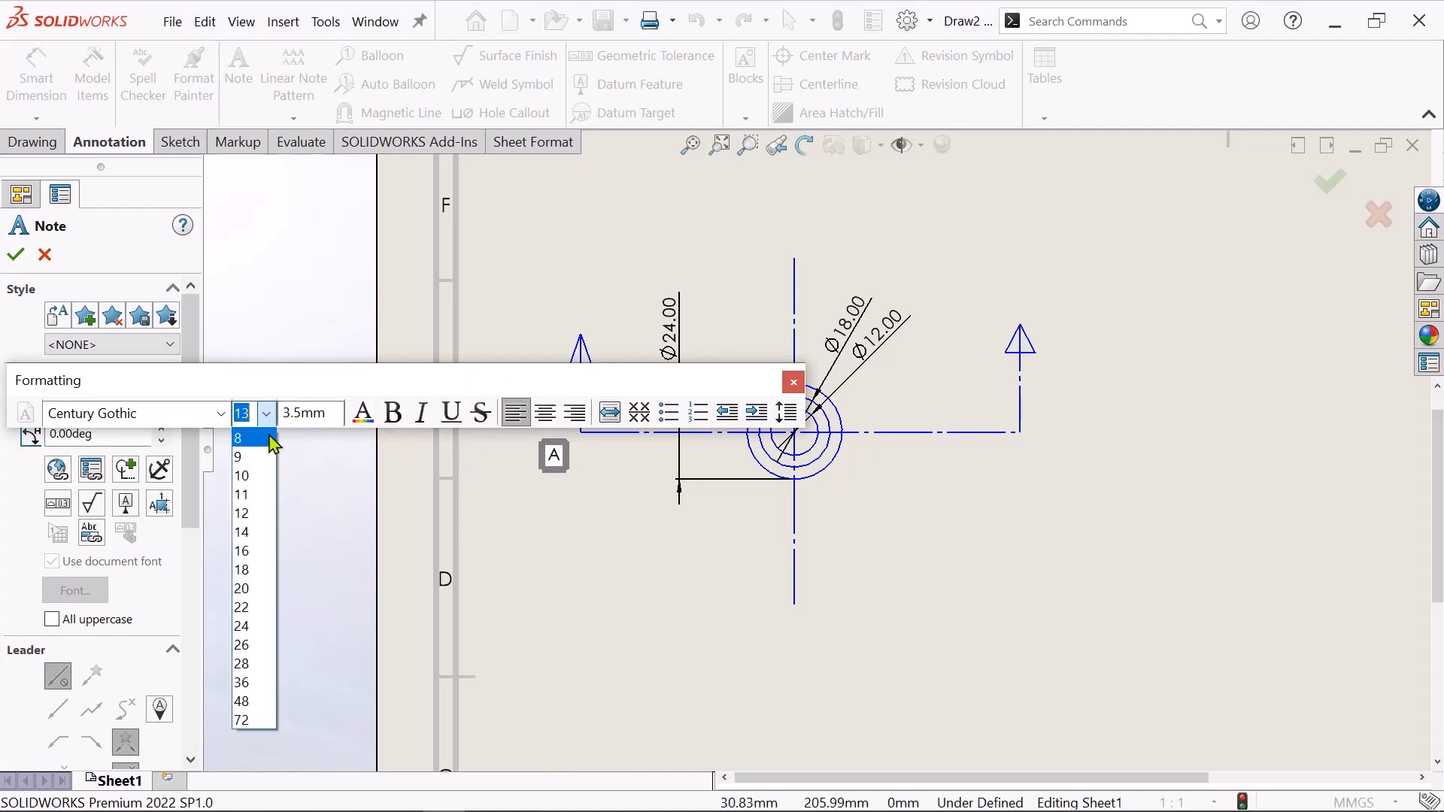
left_click(266, 609)
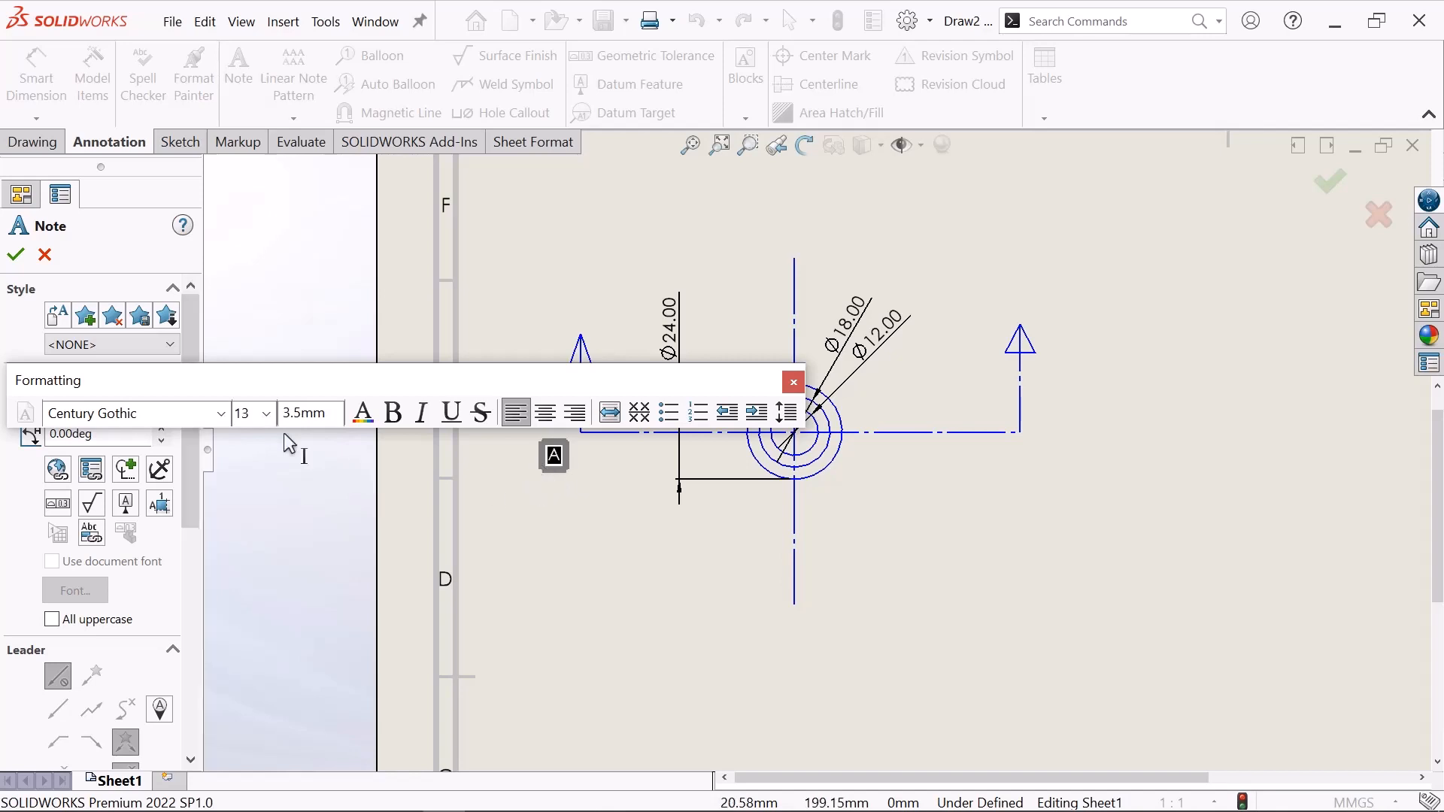
left_click(267, 415)
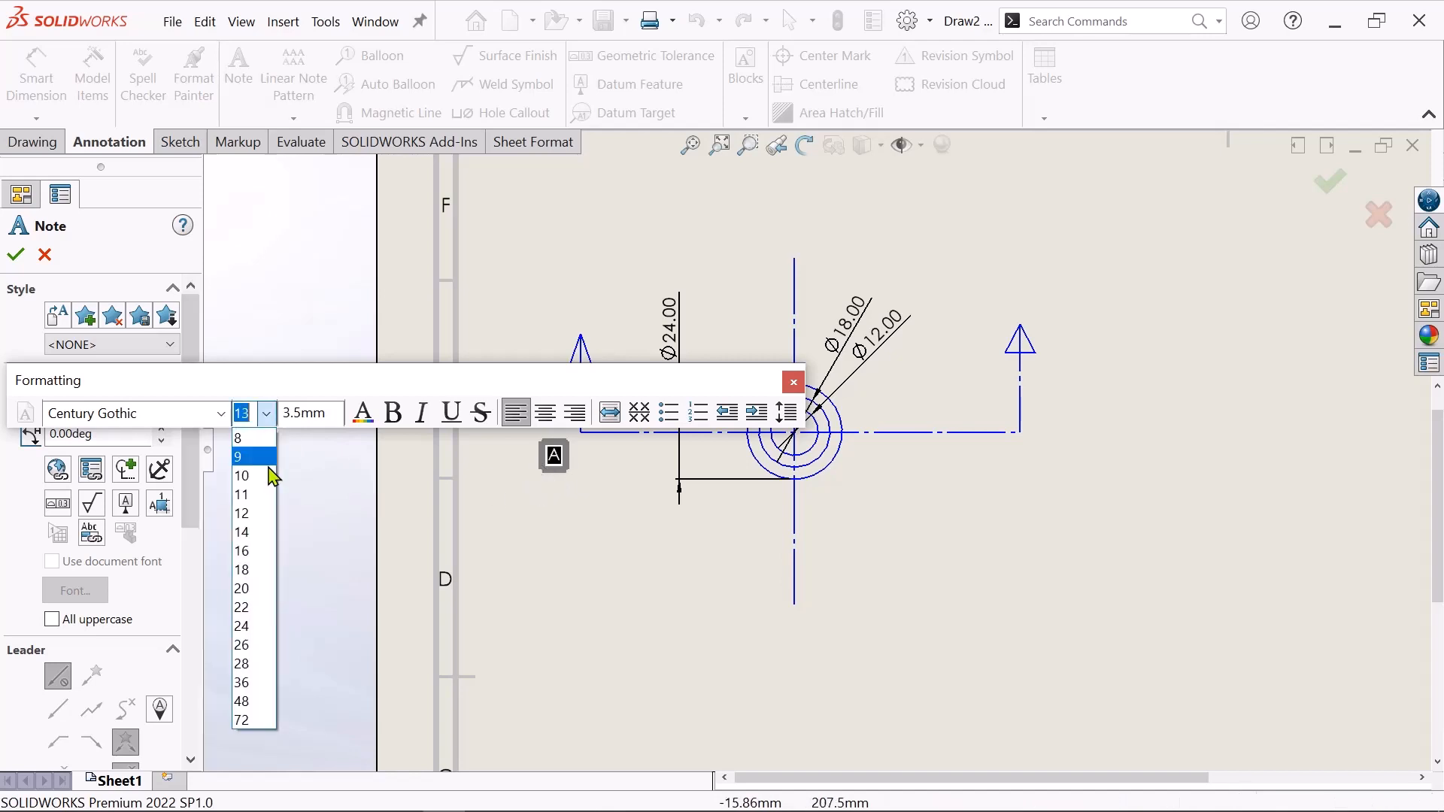
left_click(256, 608)
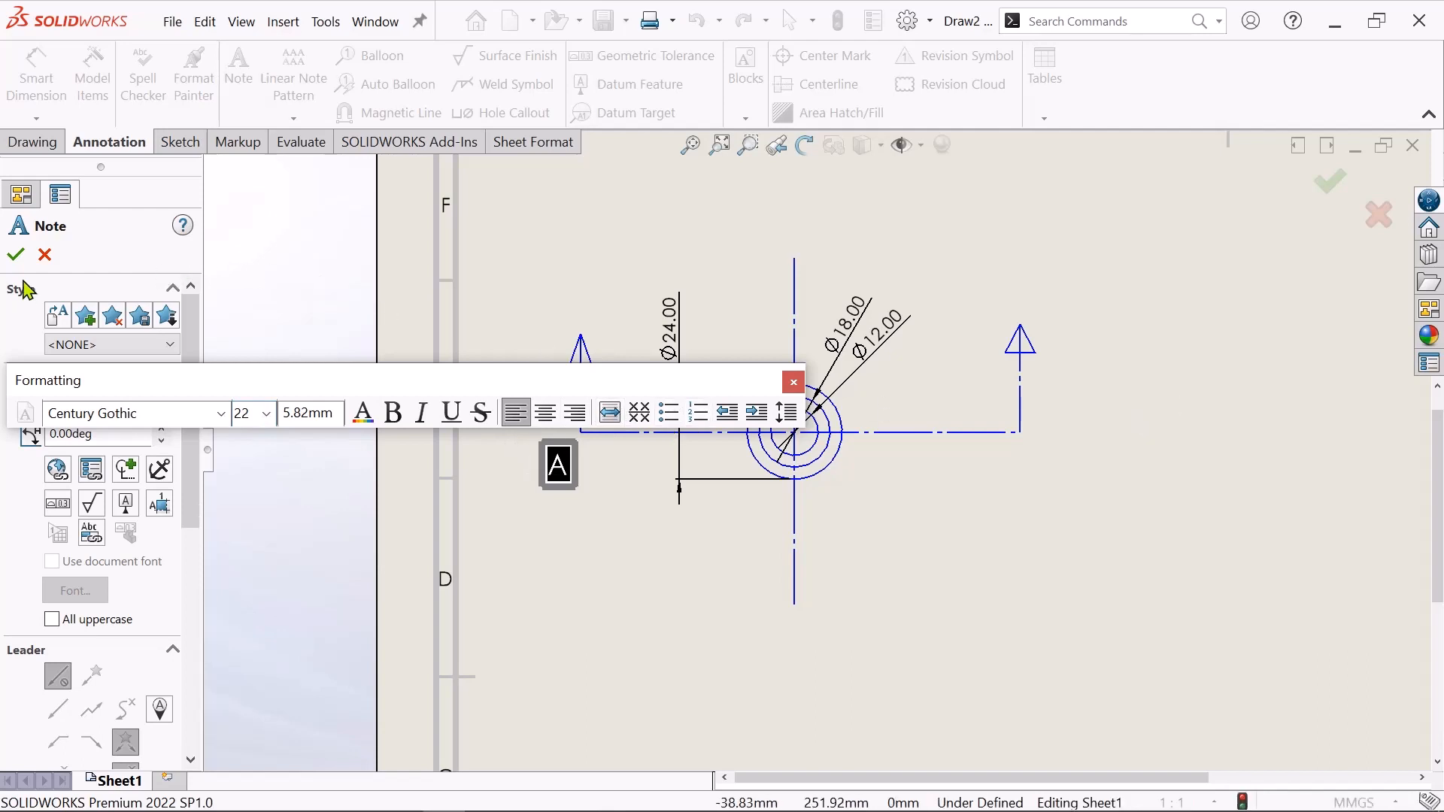
left_click(15, 258)
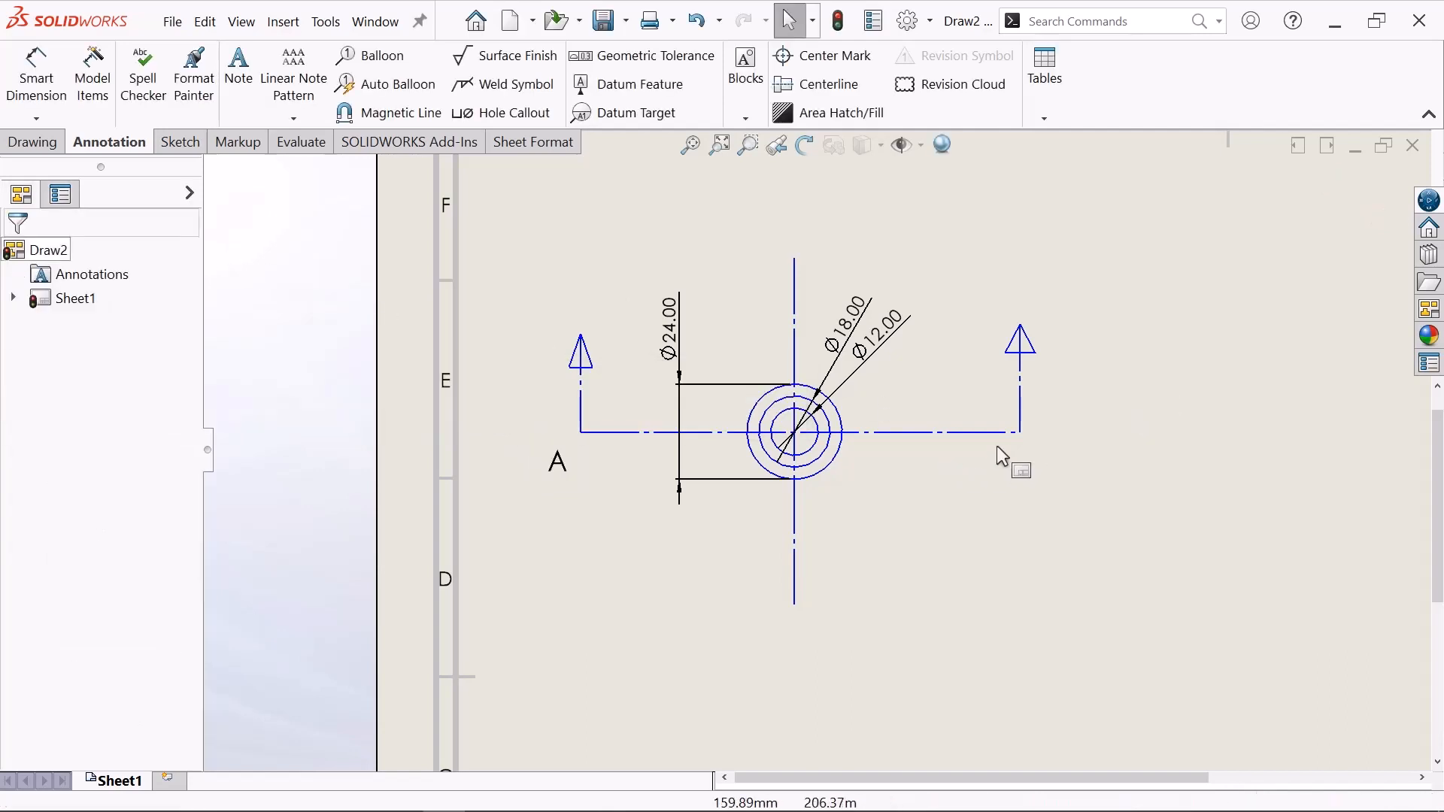
- Place a second note reading A below the right part of the section line and try to set its font size to 22
key("z")
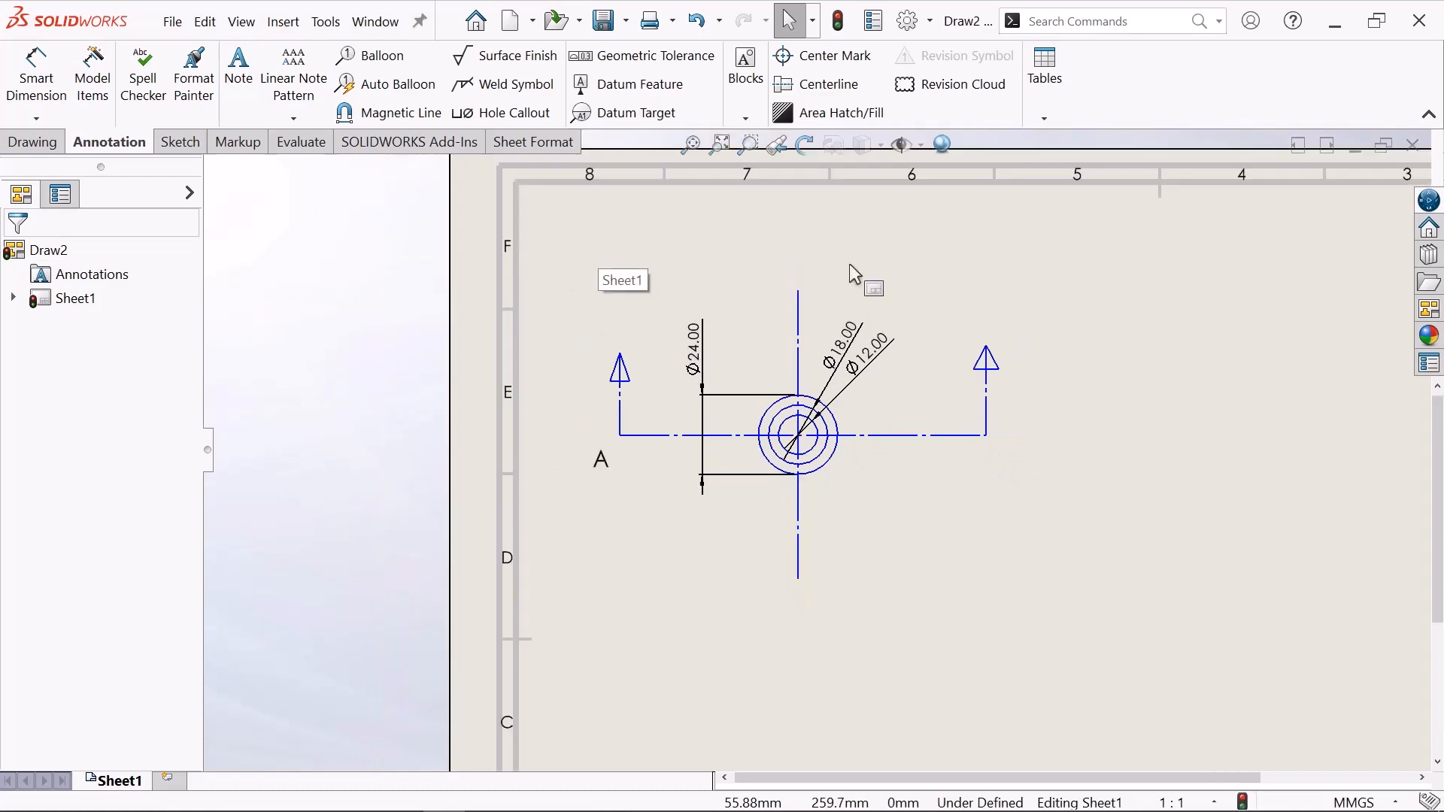
scroll(696, 531, "down", 1)
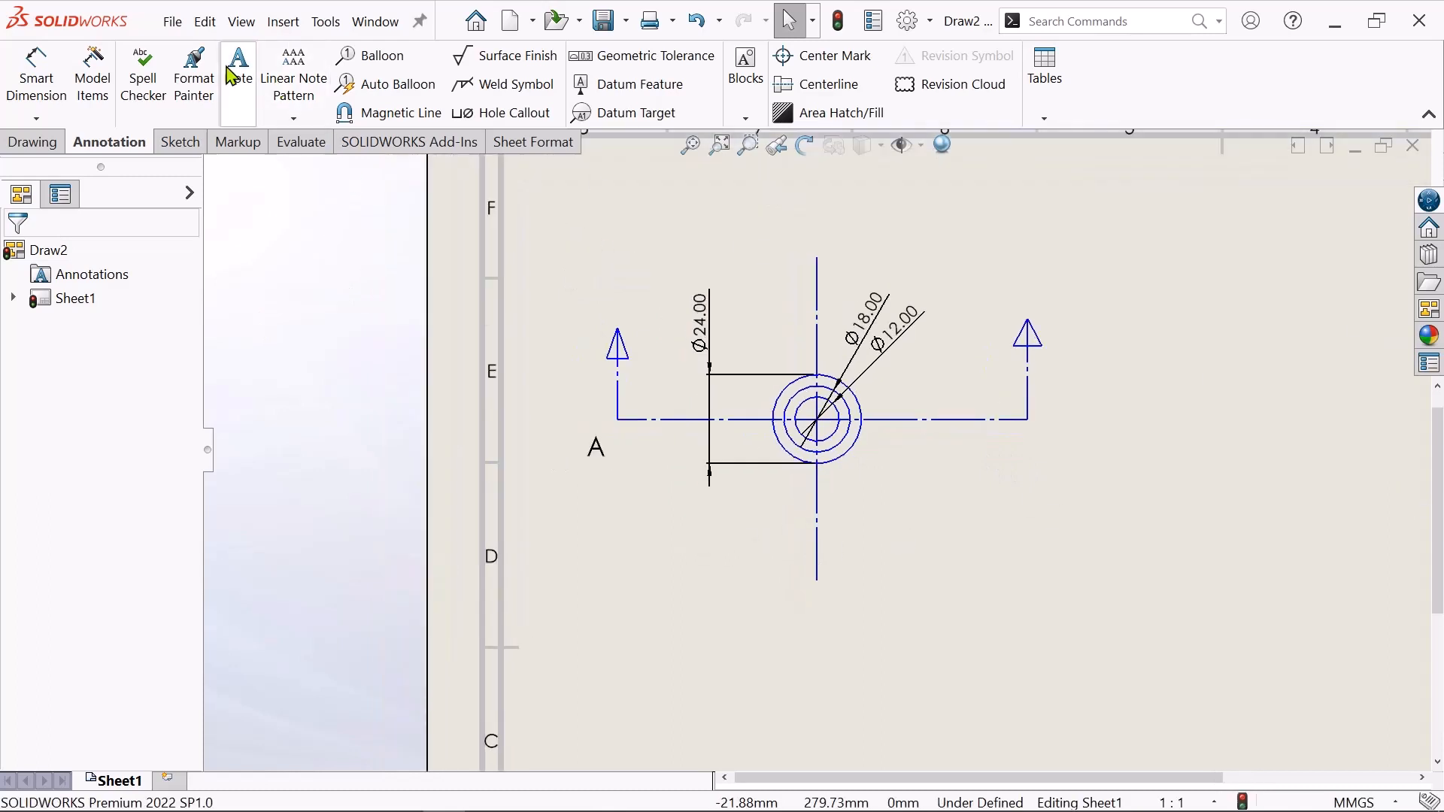
left_click(249, 78)
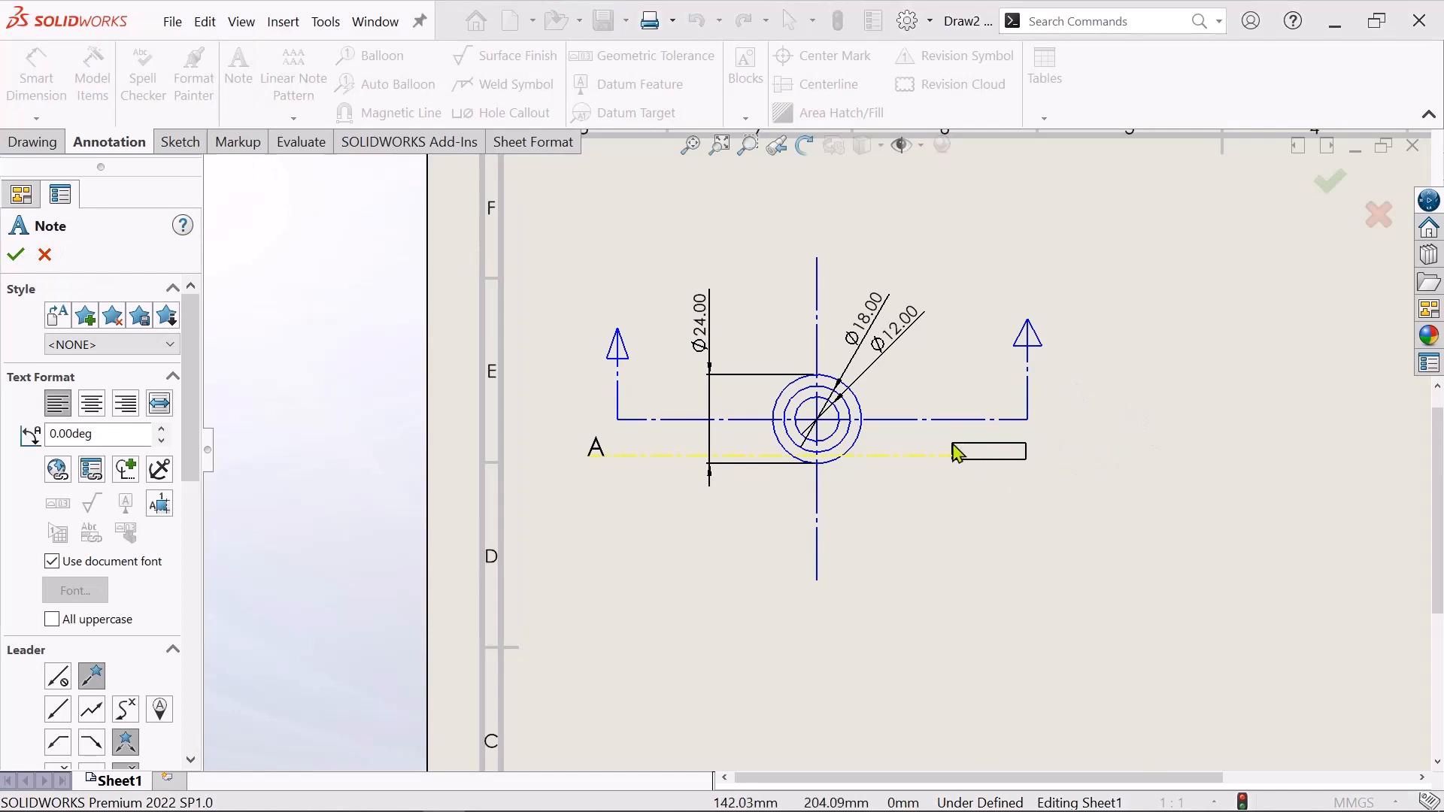
left_click(951, 451)
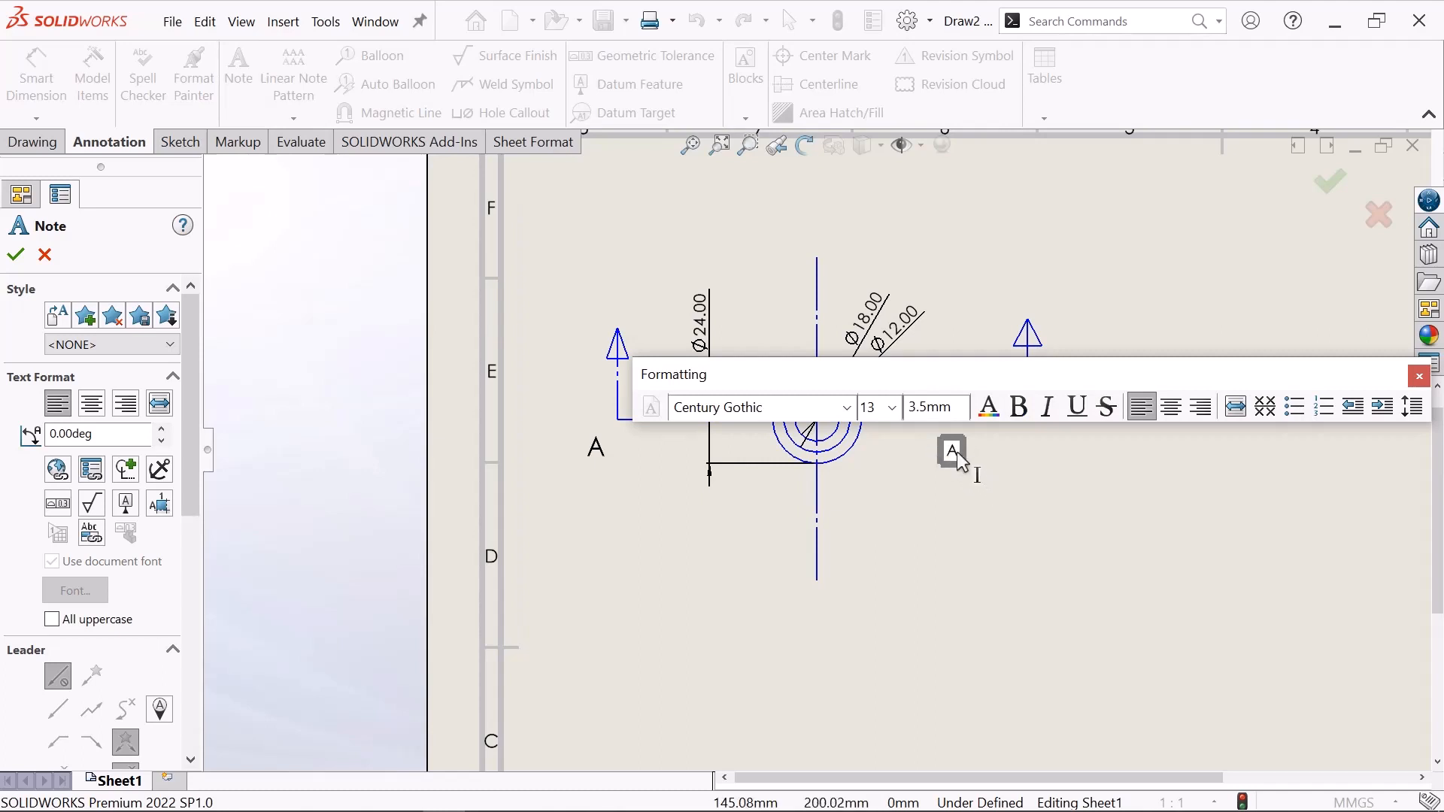
left_click(892, 409)
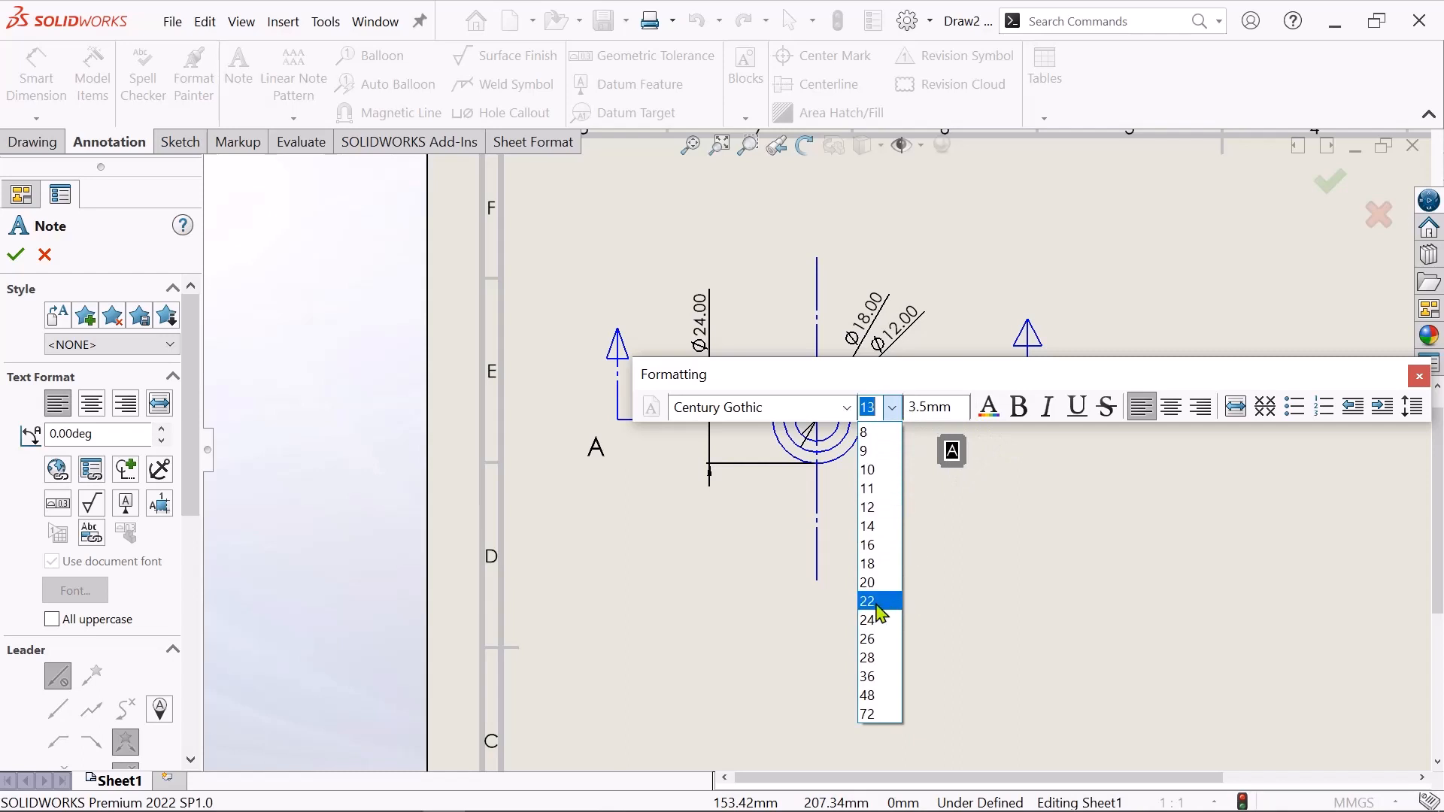
left_click(874, 601)
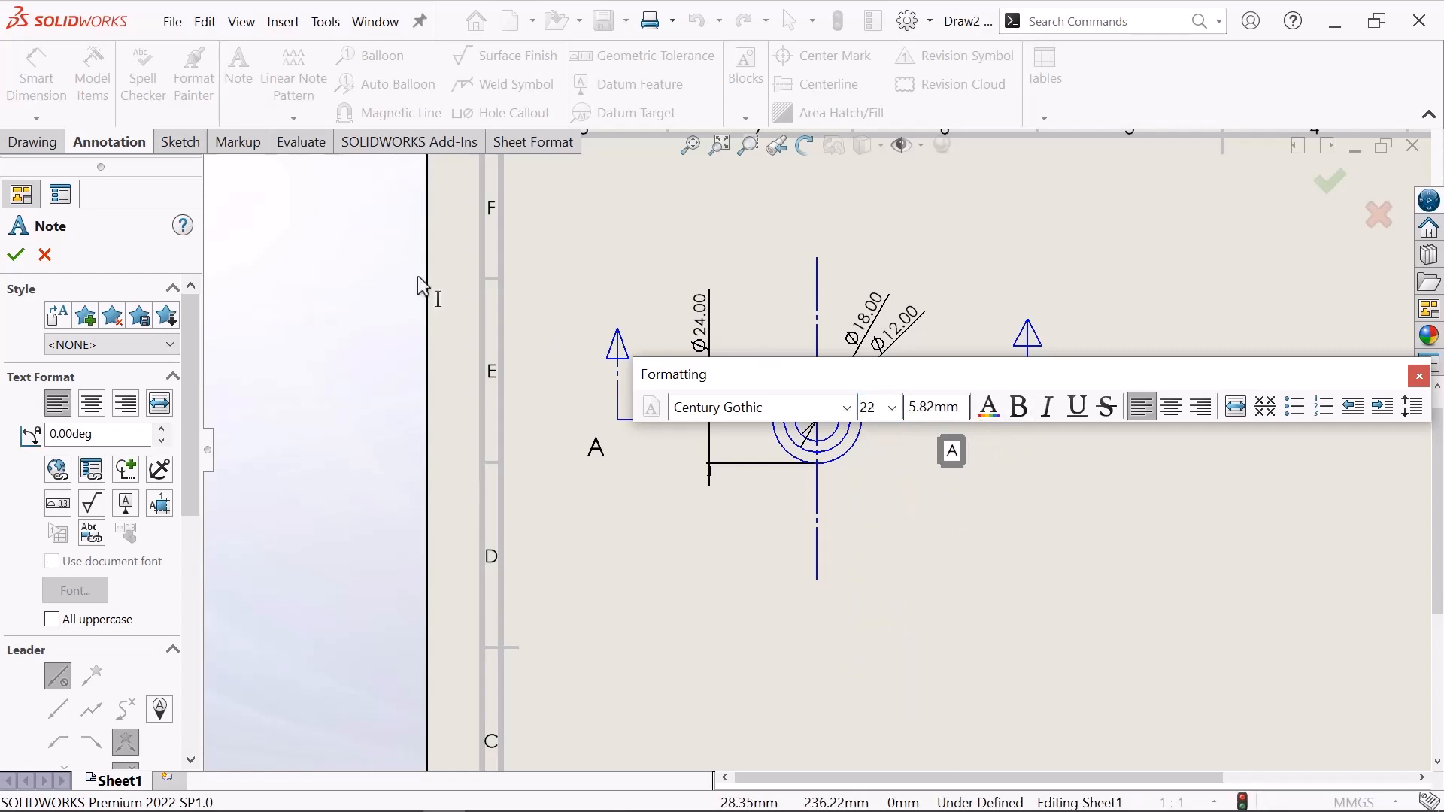
left_click(17, 258)
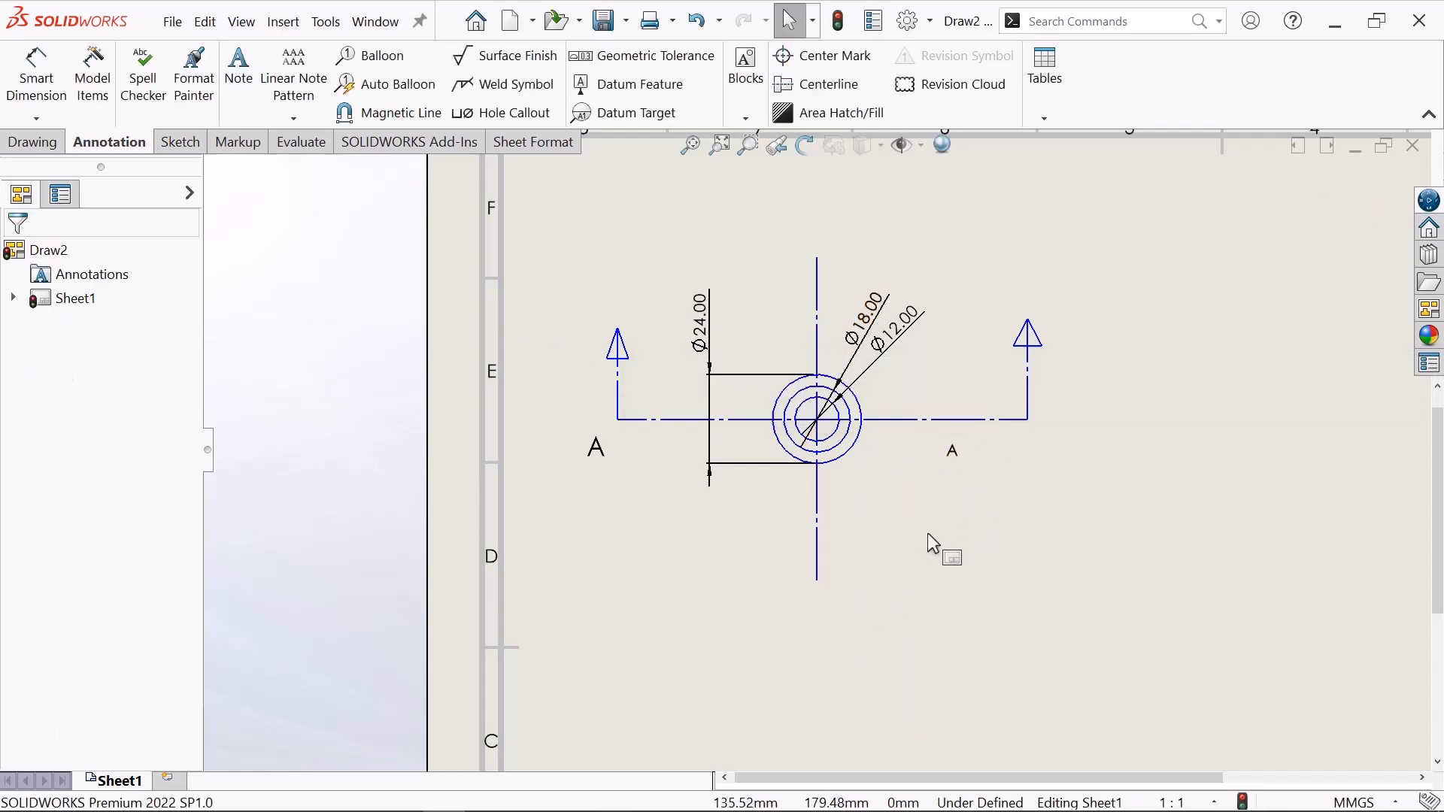
- Set the font size of the right-hand A note's text to 22
scroll(936, 467, "down", 2)
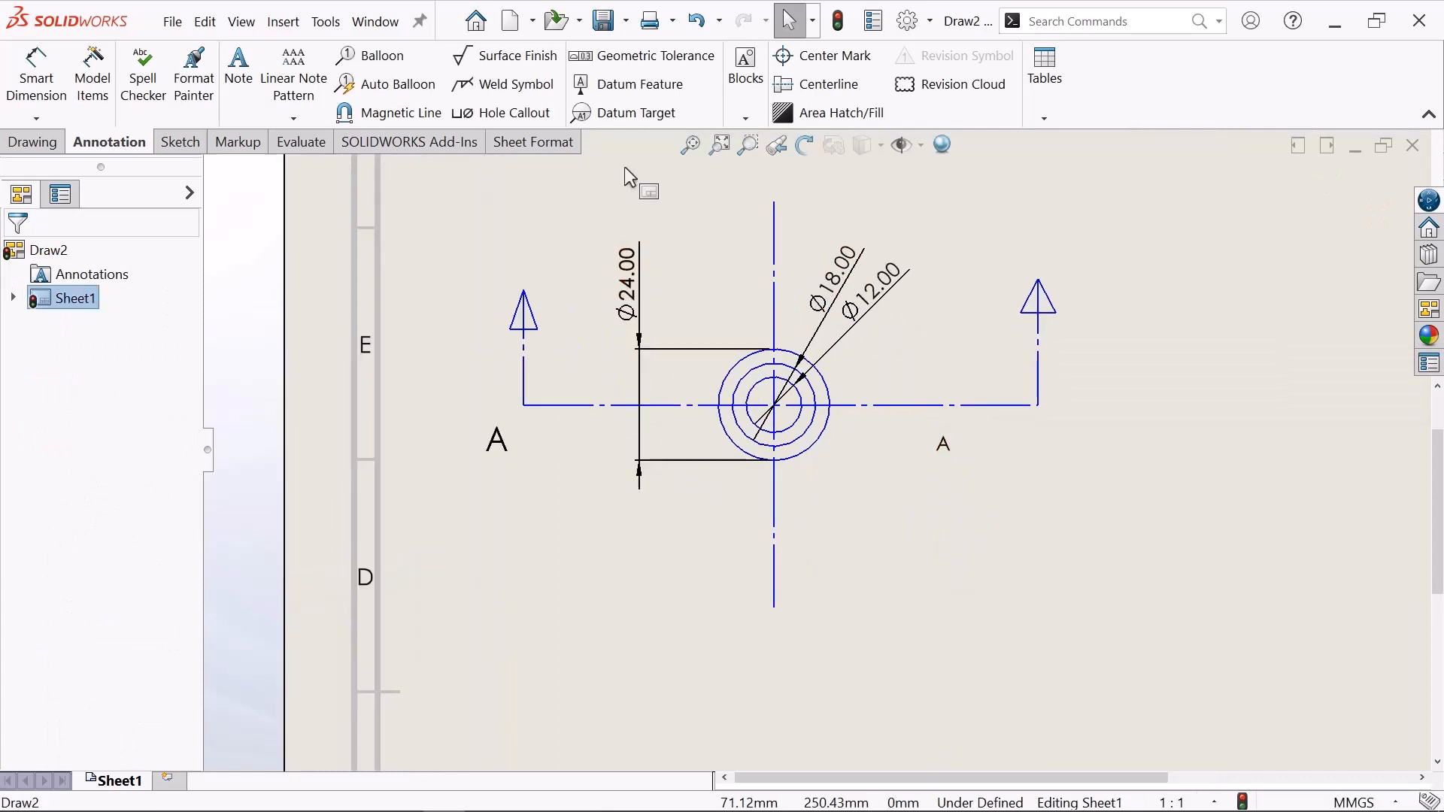
left_click(690, 145)
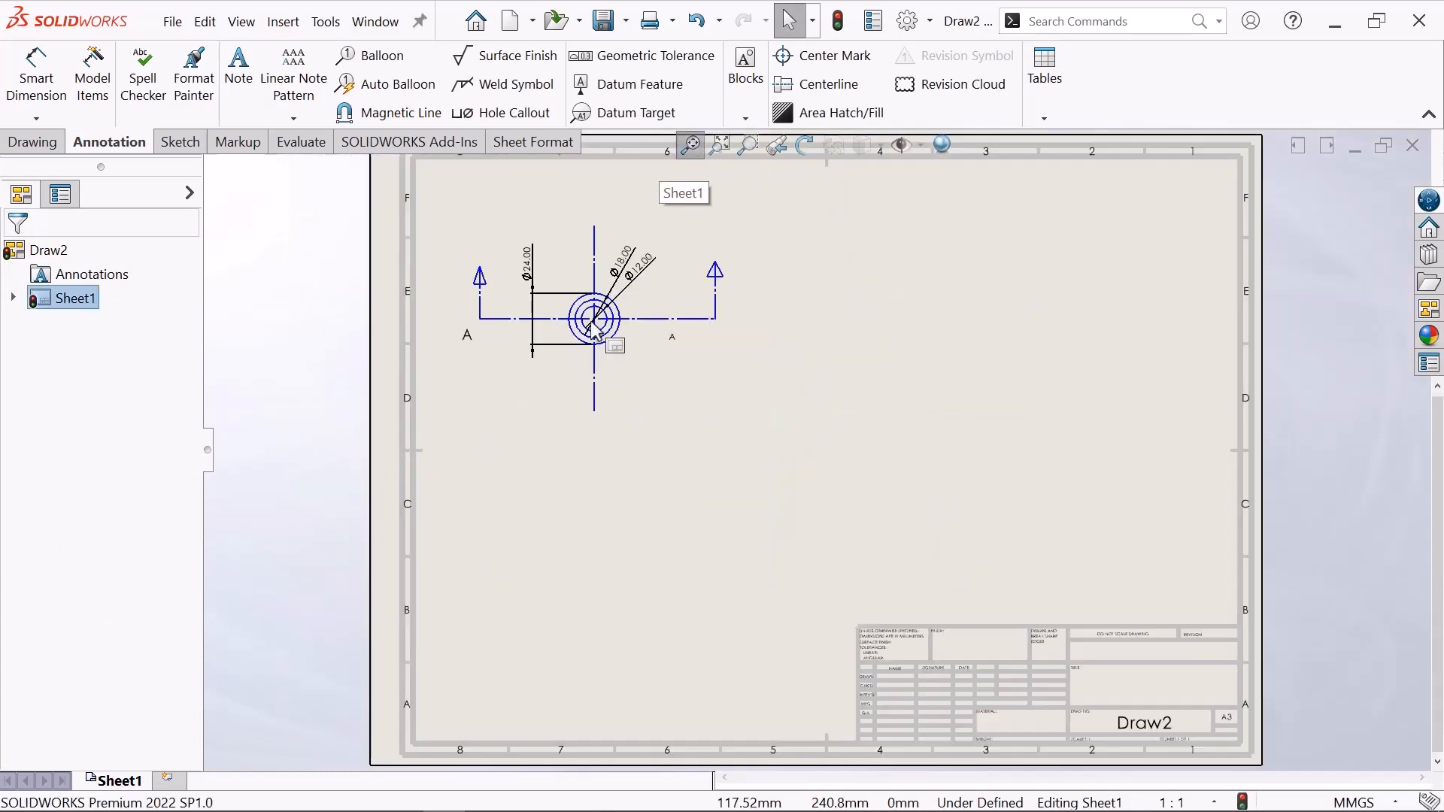
scroll(677, 361, "down", 3)
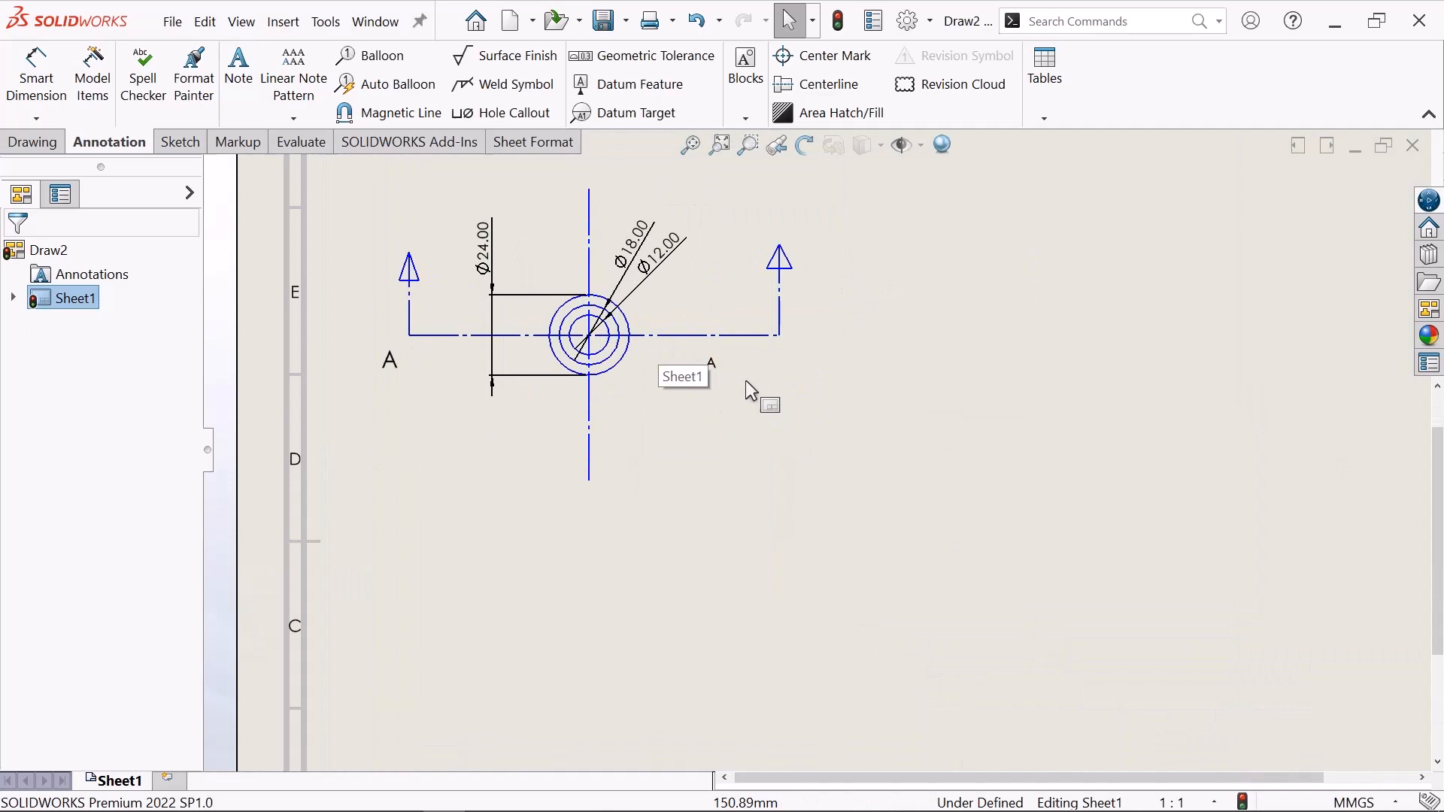
left_click(708, 369)
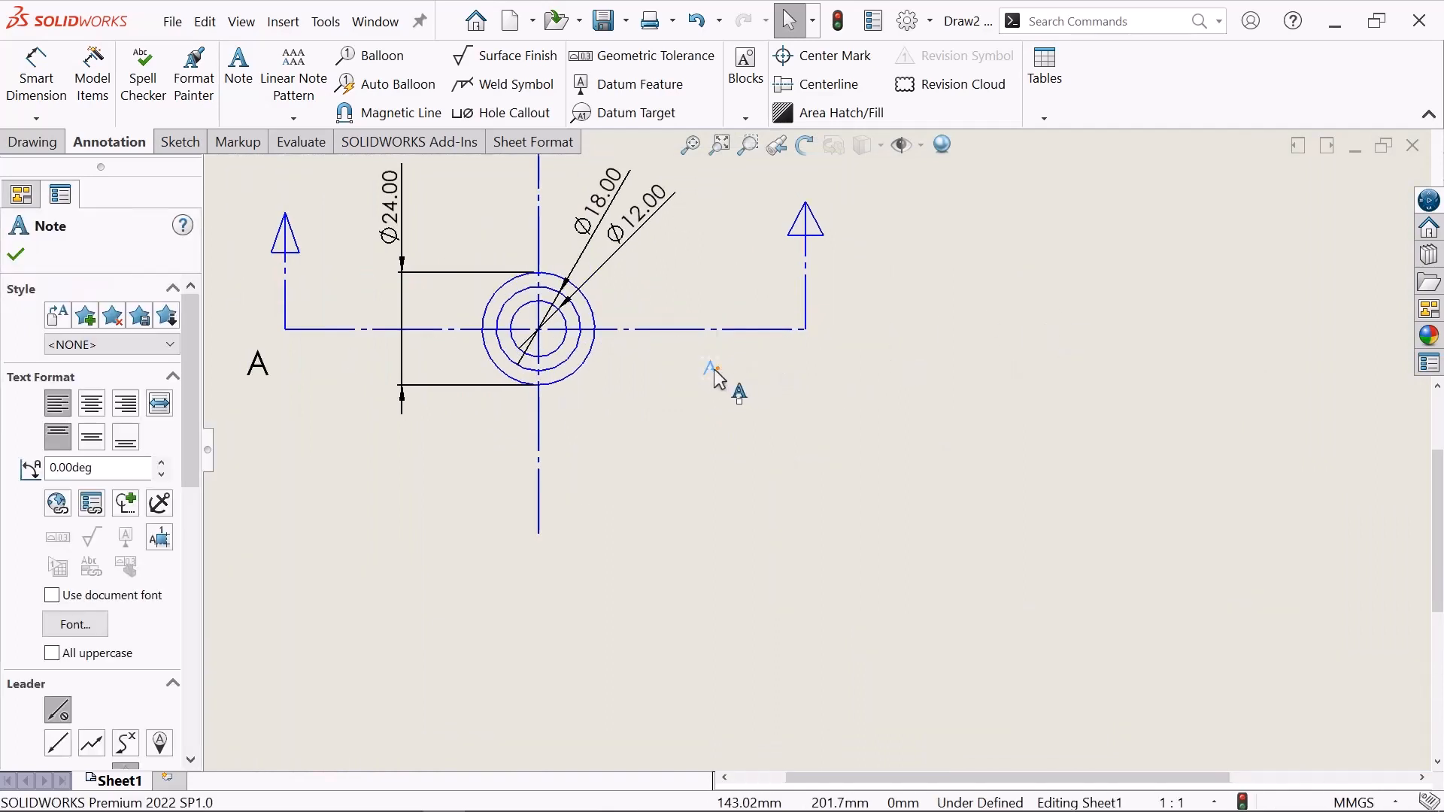
scroll(715, 370, "down", 2)
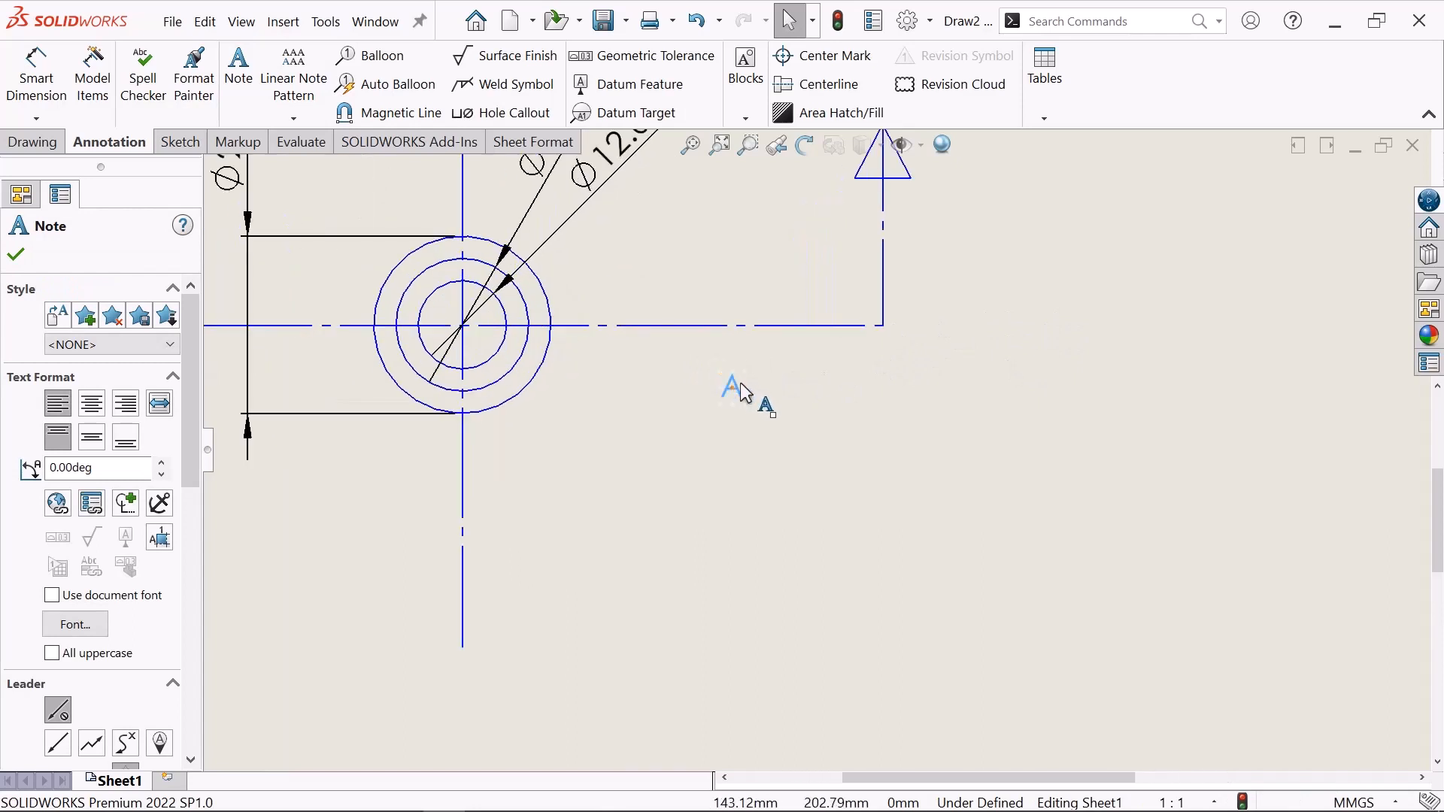
double_click(736, 385)
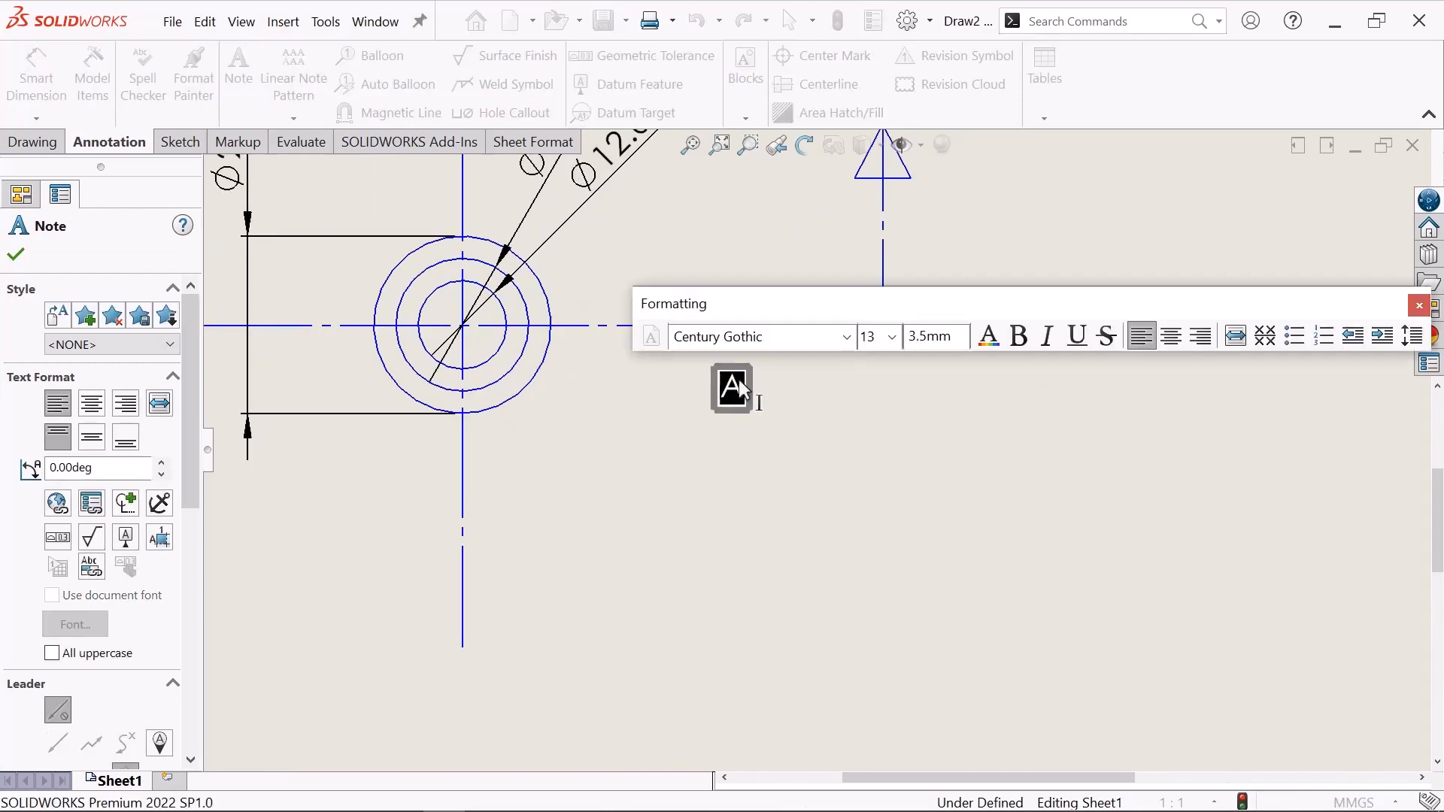
left_click(892, 337)
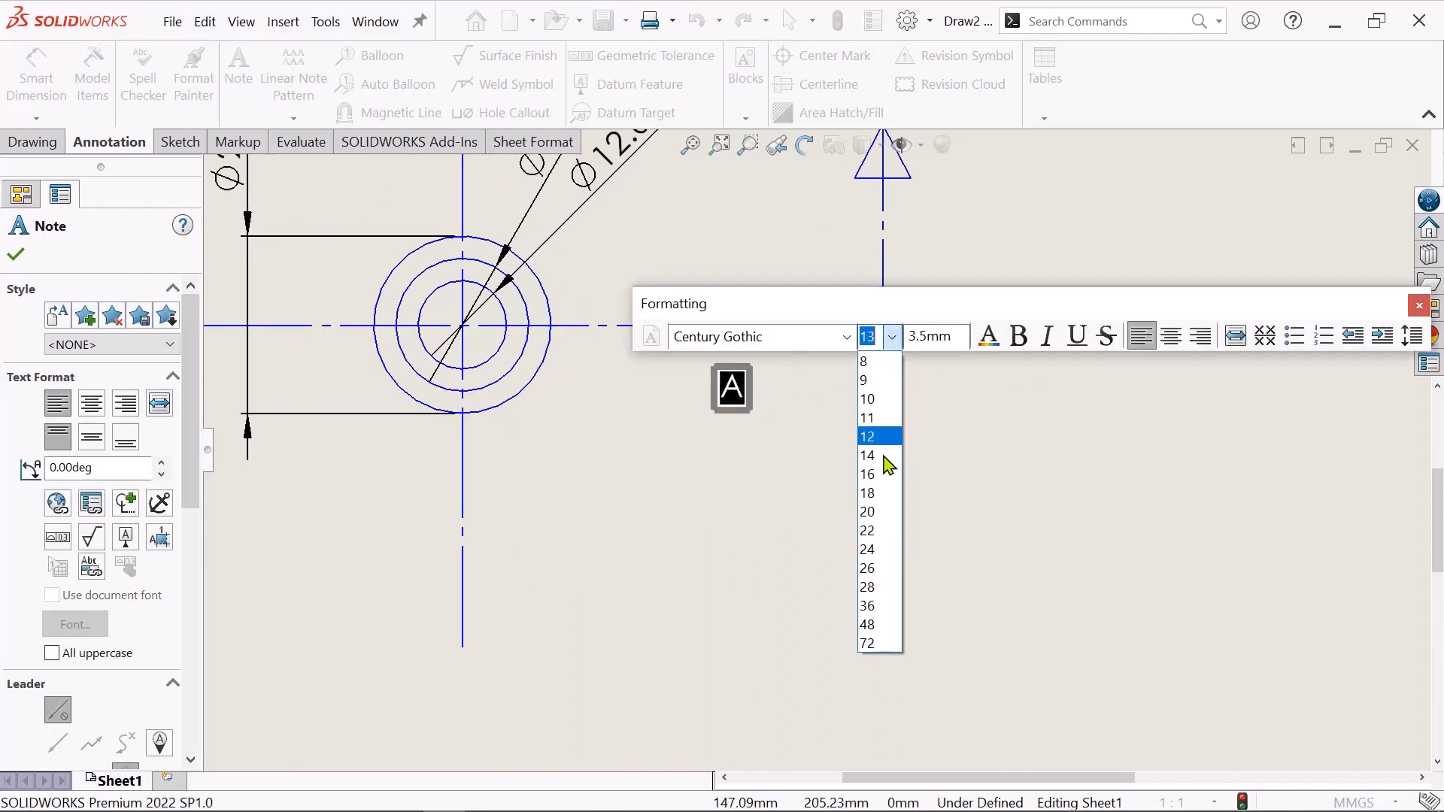
left_click(879, 530)
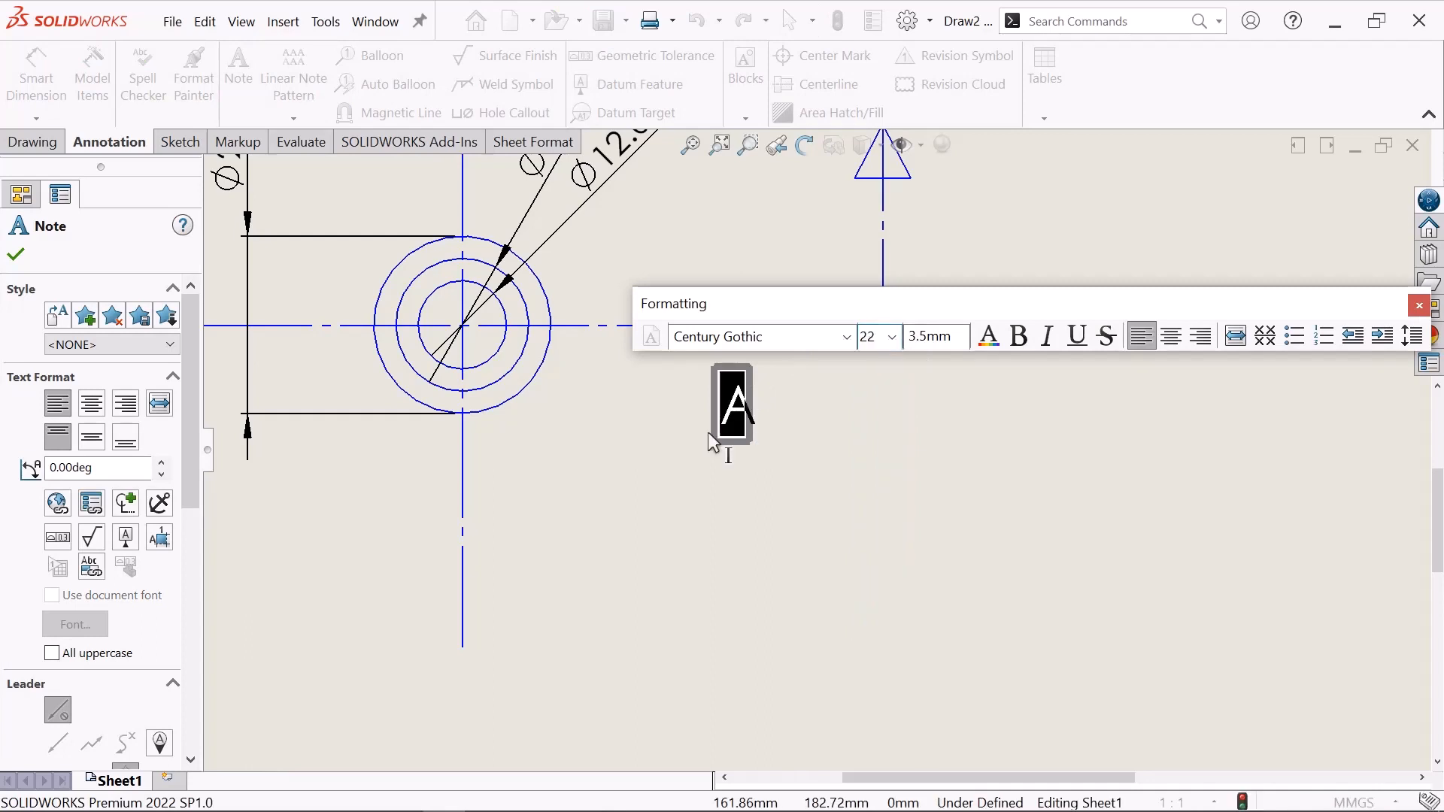
left_click(16, 258)
scroll(670, 485, "up", 3)
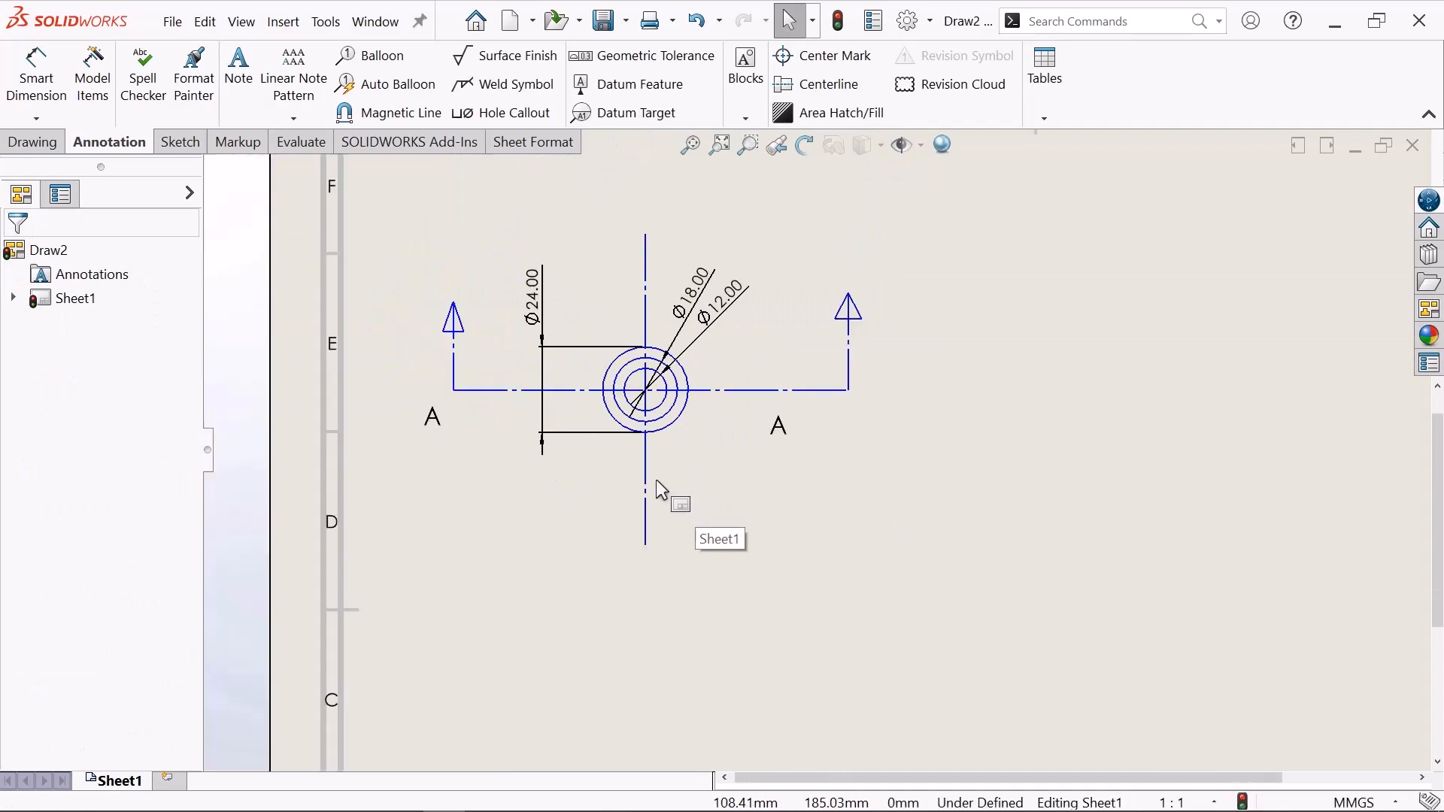
- Extend the vertical centerline further down below the bushing's circular view
scroll(656, 480, "down", 1)
scroll(618, 422, "down", 1)
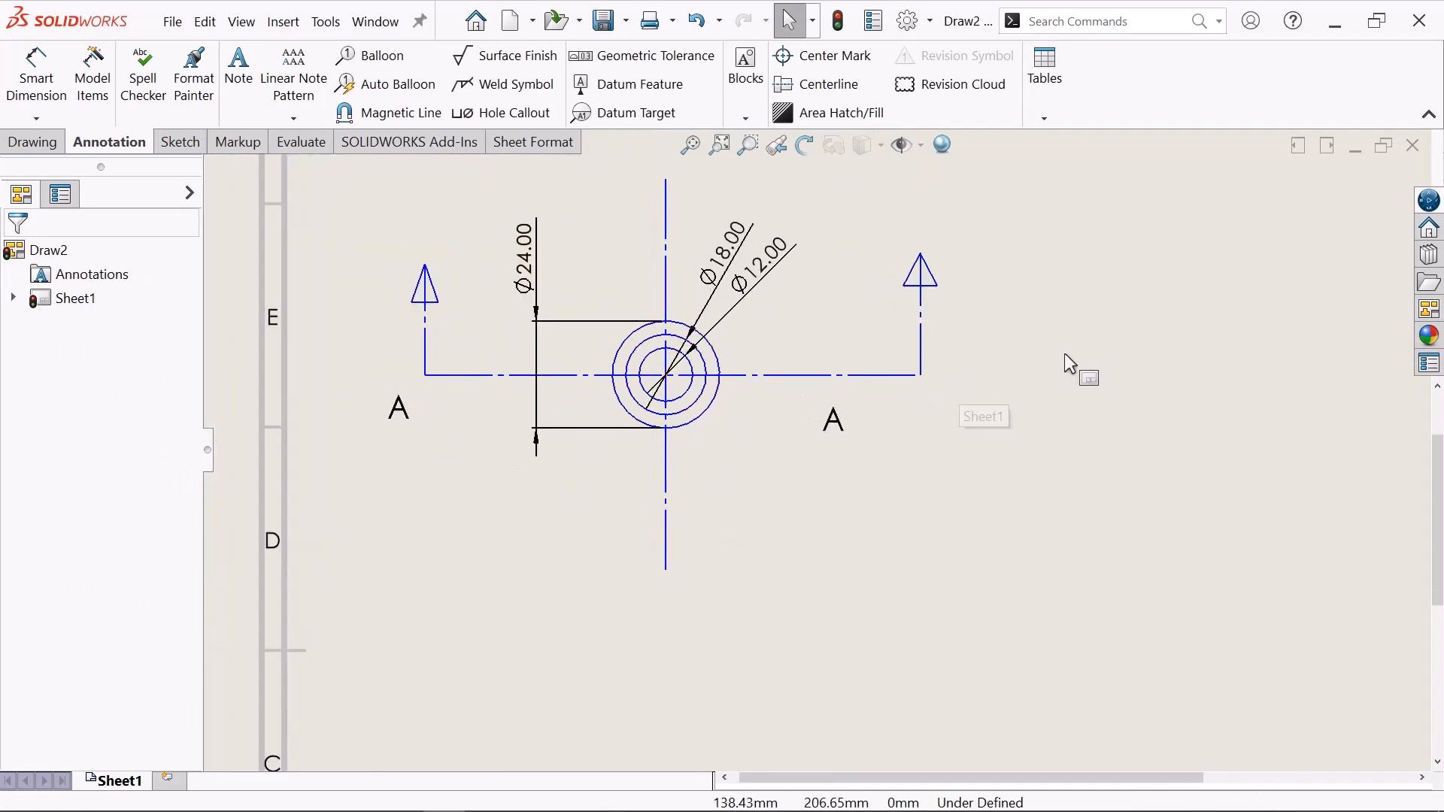
scroll(701, 398, "down", 1)
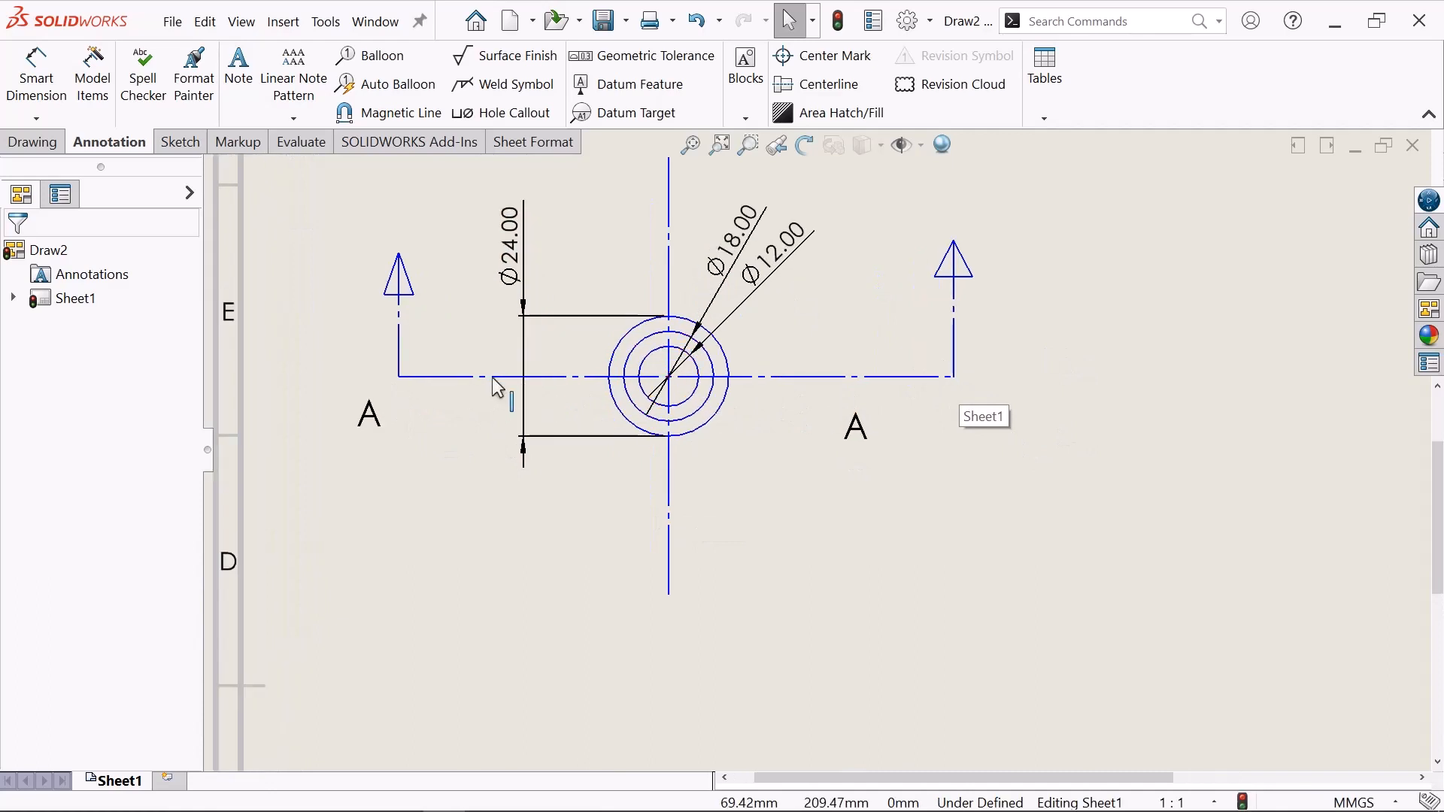
double_click(876, 385)
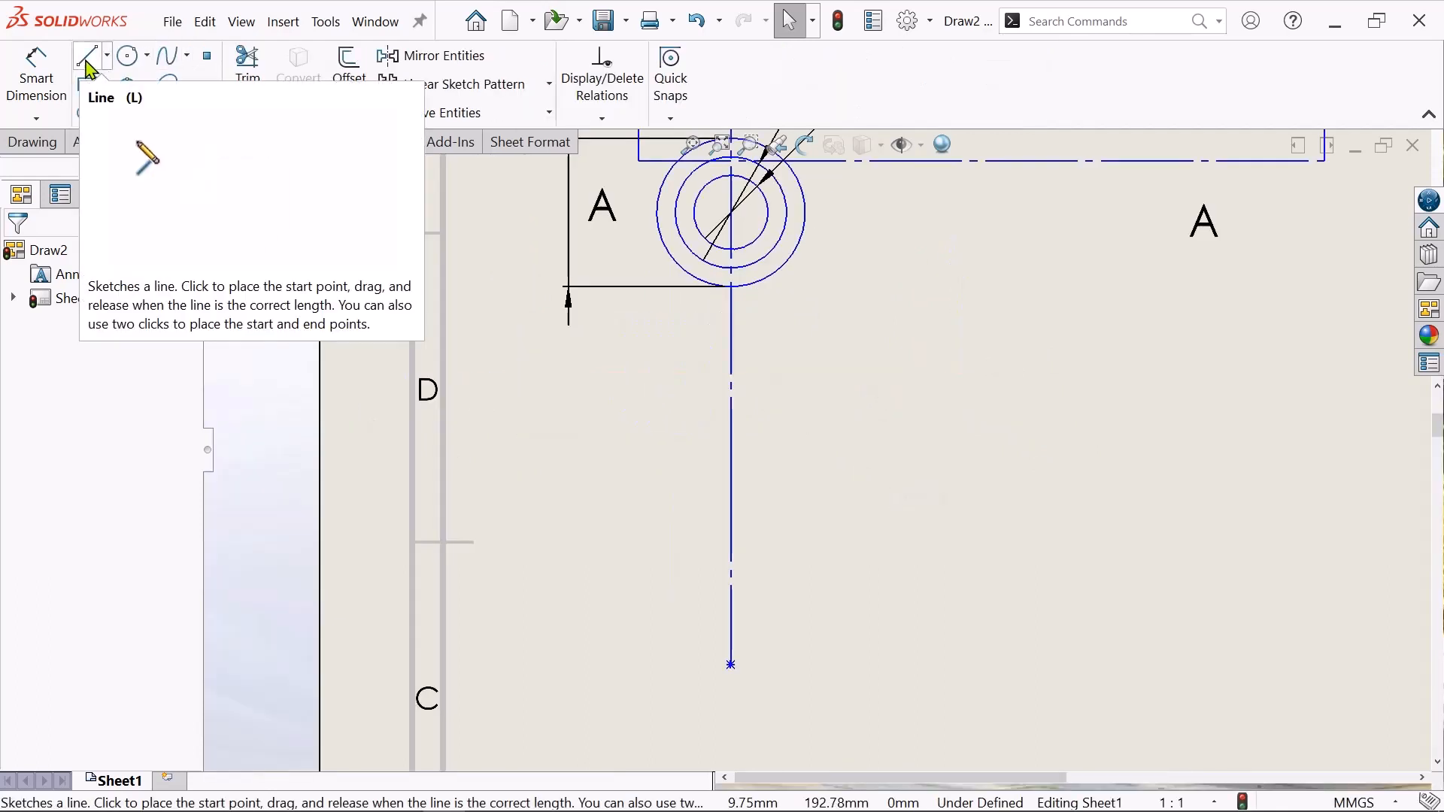
- Sketch the bushing's stepped left half outline against the vertical centerline, about 12 mm wide on top, with a flange about 9 mm high and 20 mm wide
left_click(91, 69)
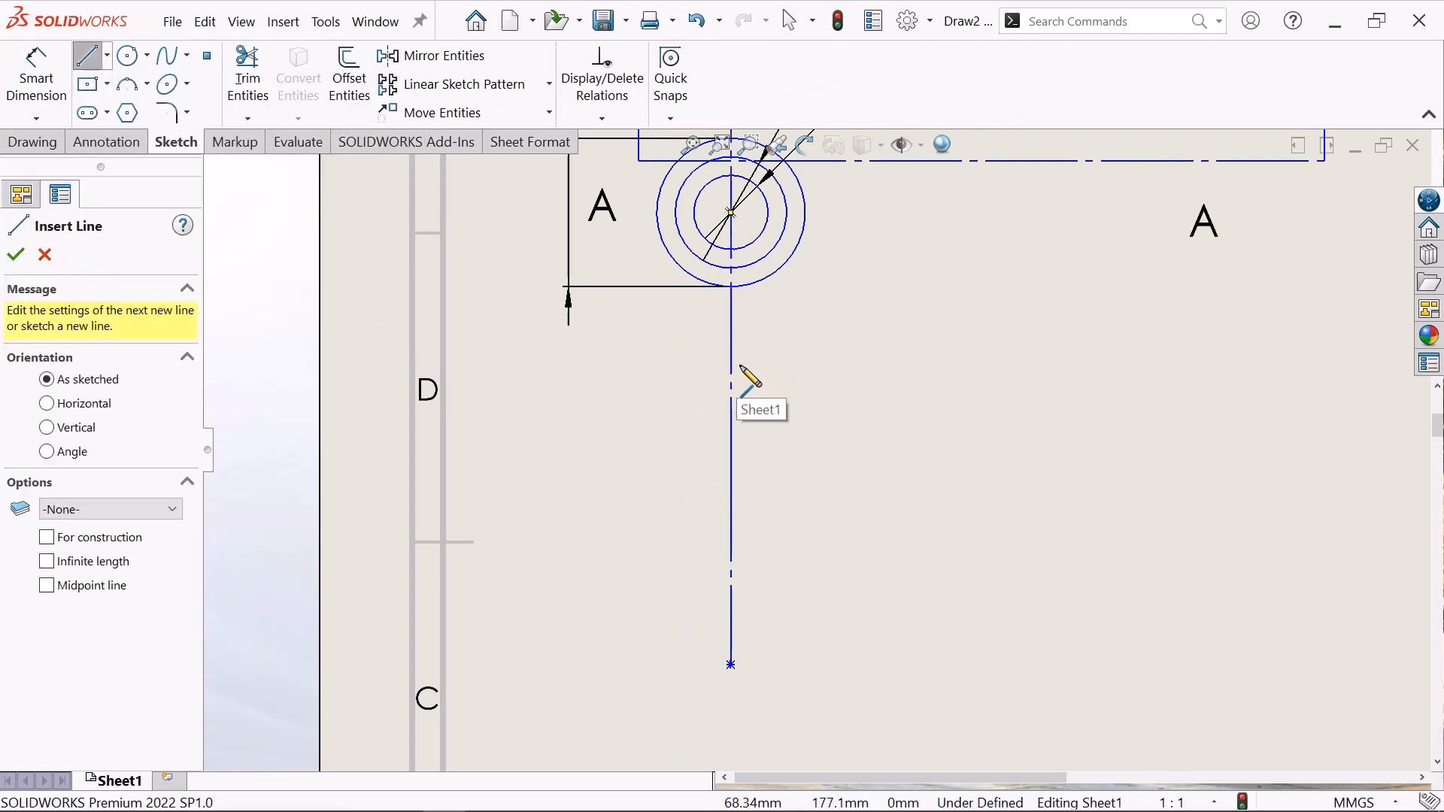
left_click(730, 360)
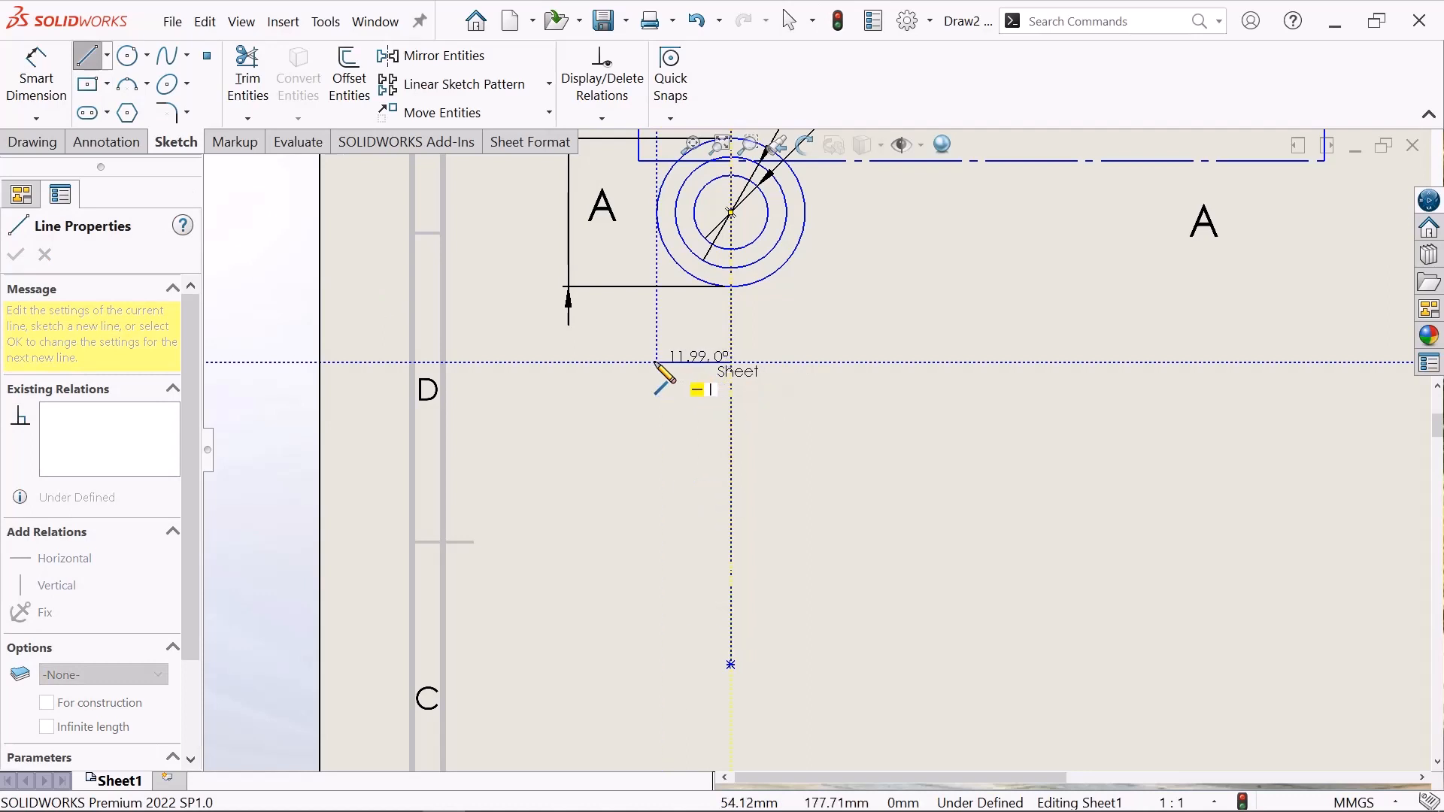
left_click(657, 362)
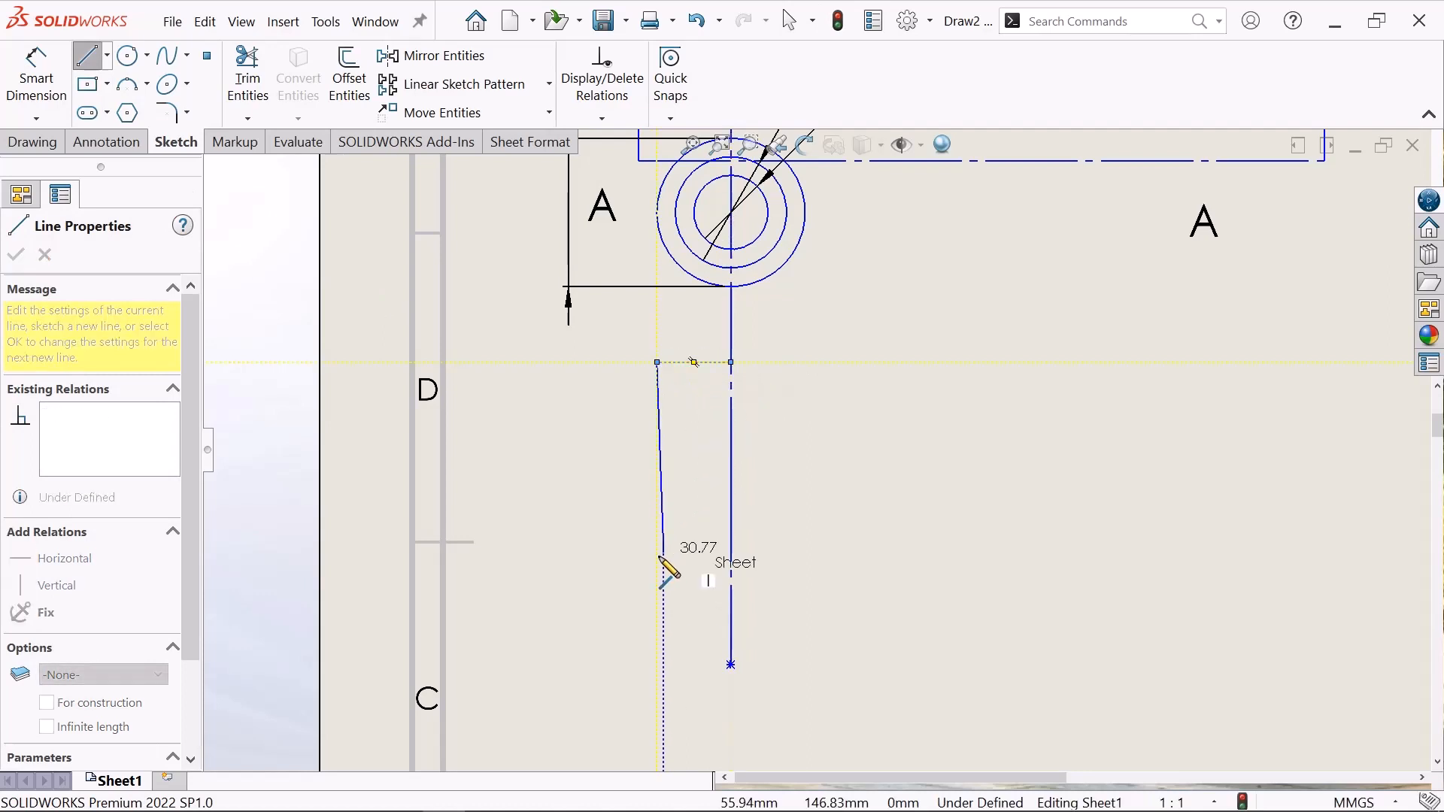
left_click(657, 563)
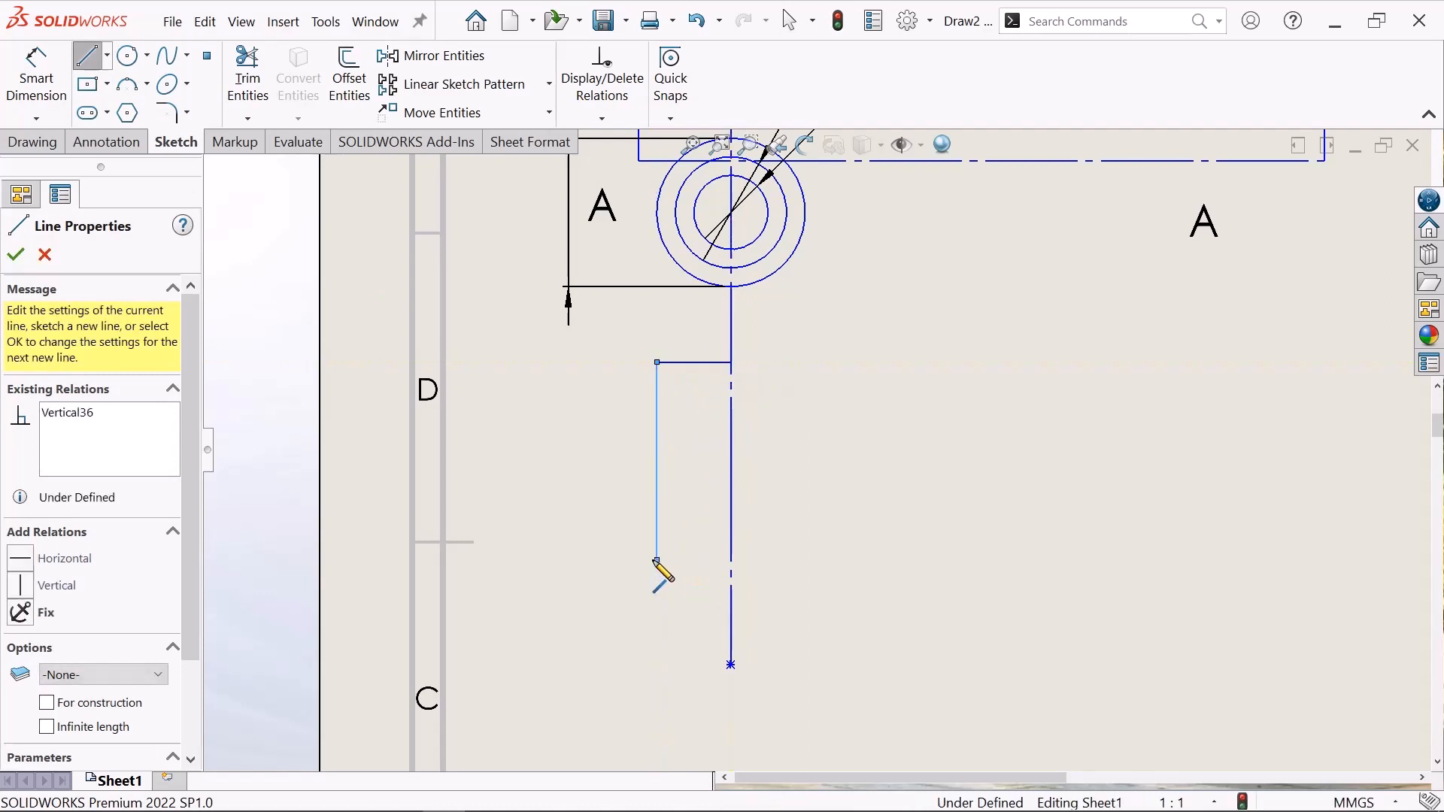
left_click(609, 564)
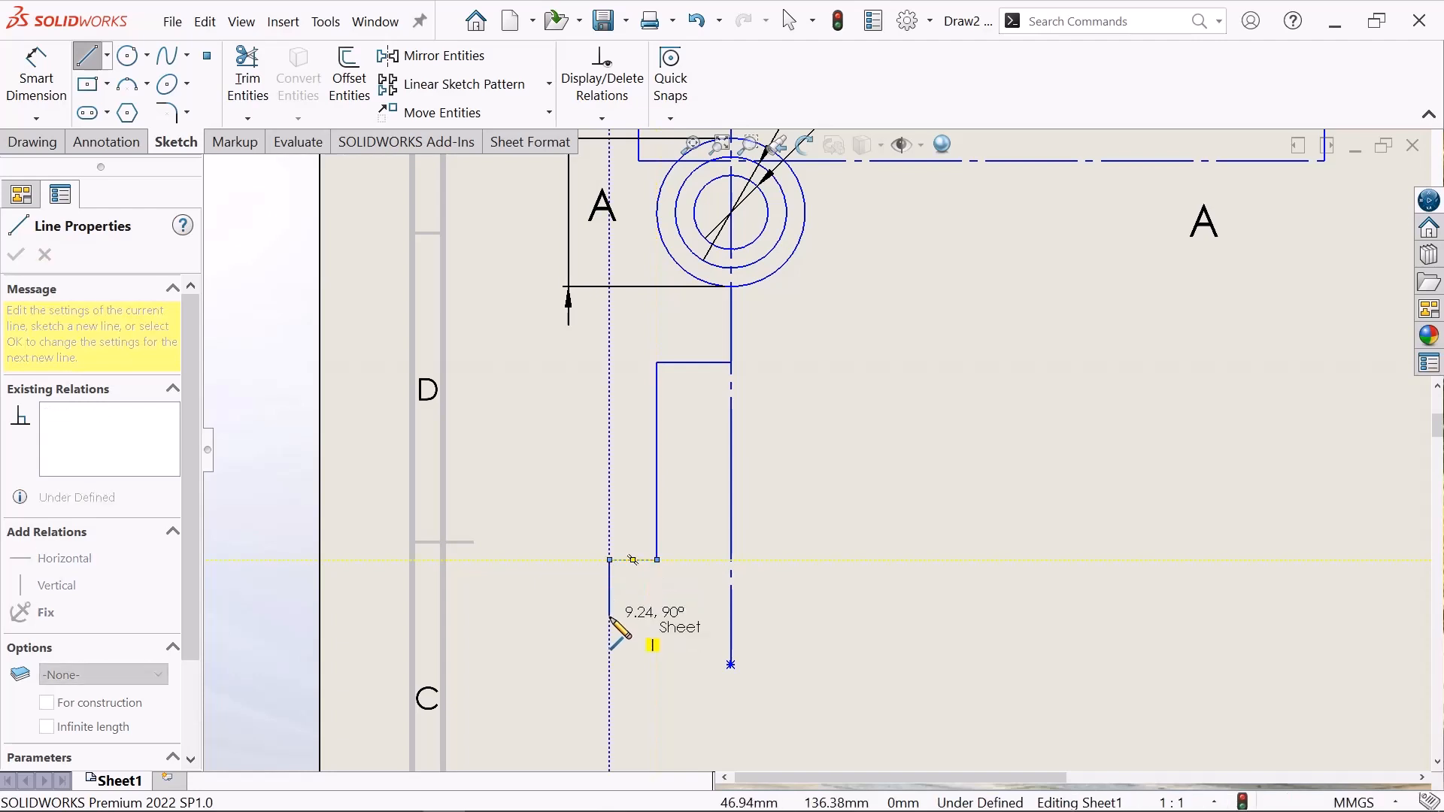
left_click(609, 617)
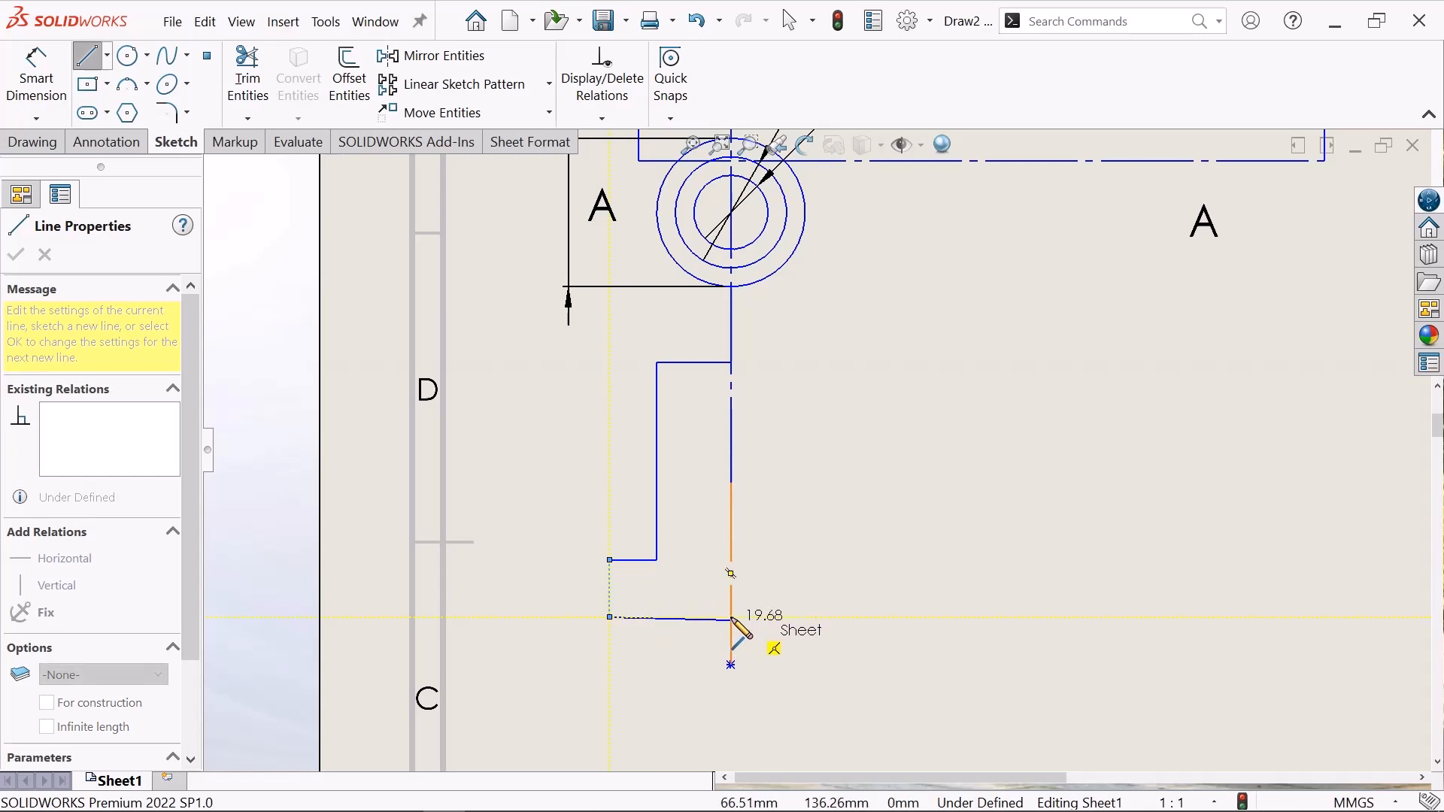
double_click(731, 618)
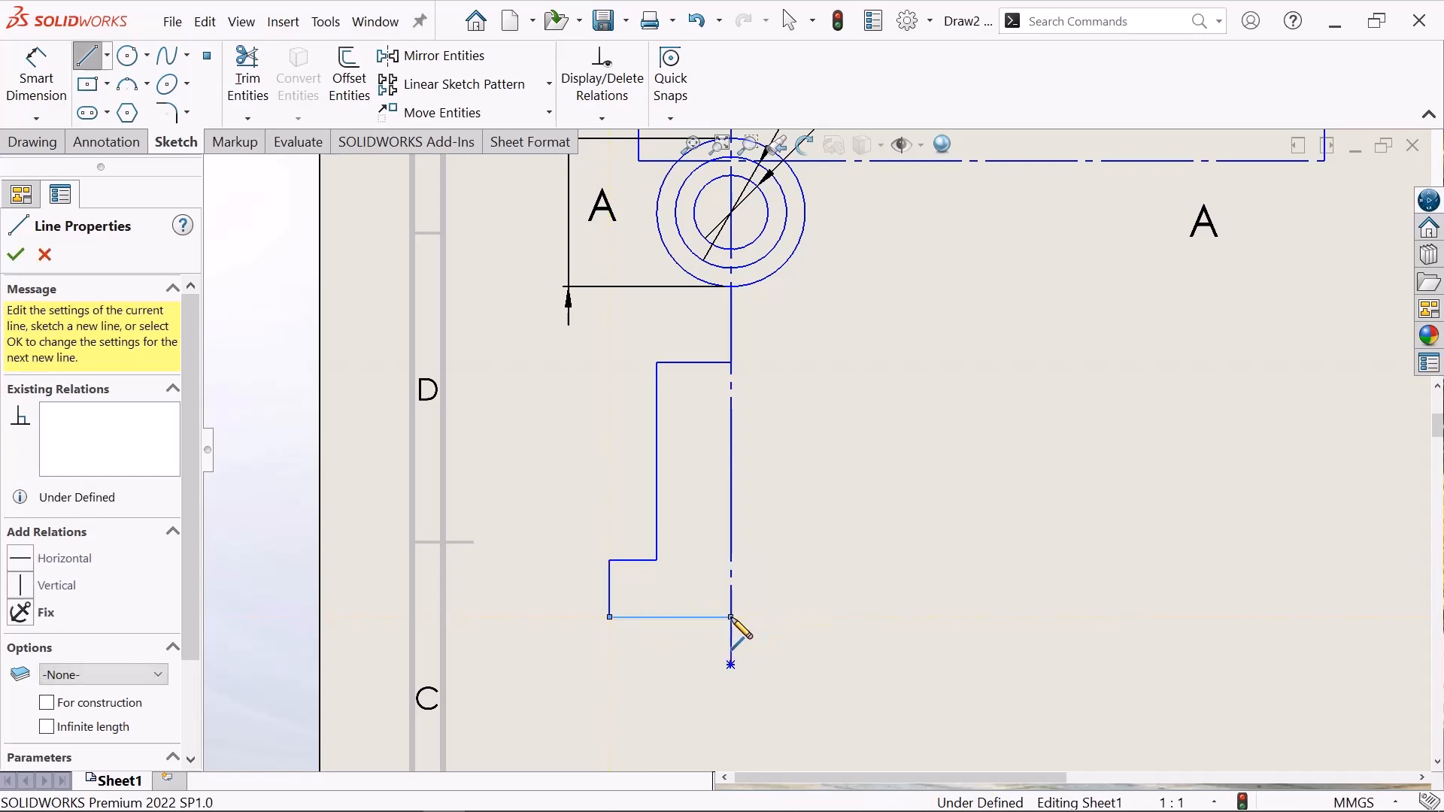
- Dimension the overall height of the bushing's half section between its top and bottom edges and set it to 29 mm
right_click(848, 618)
left_click(824, 578)
scroll(767, 534, "down", 2)
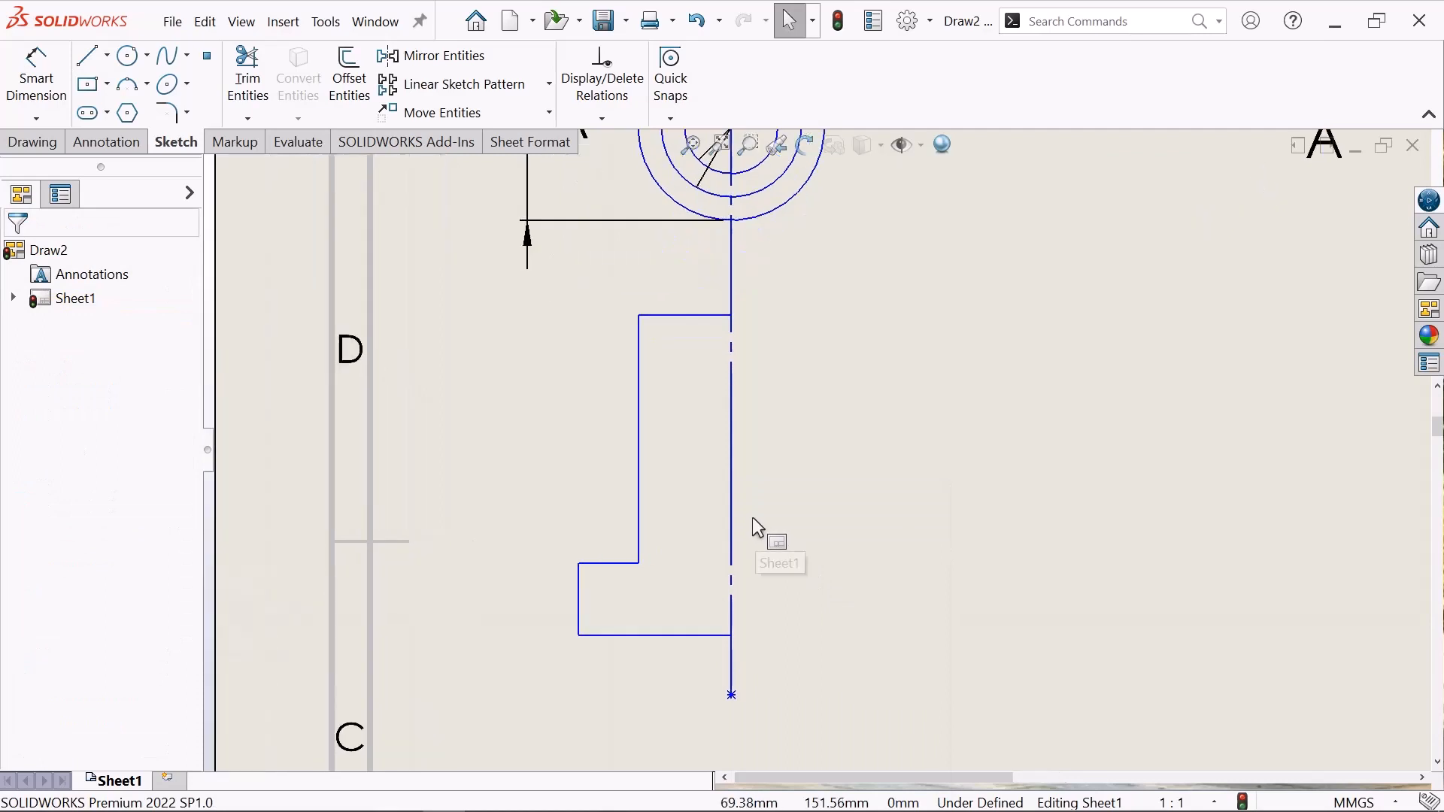
scroll(750, 513, "up", 2)
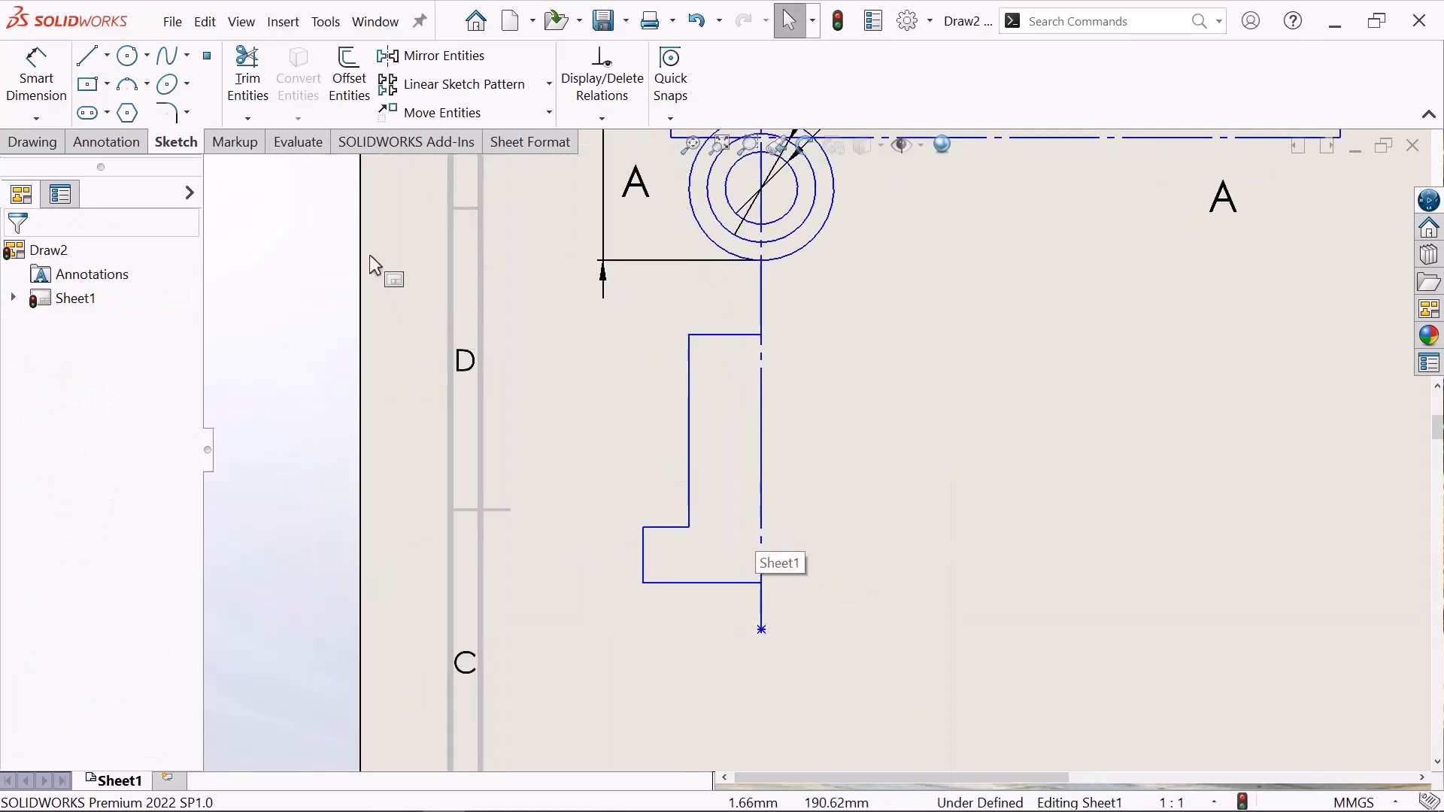
left_click(36, 79)
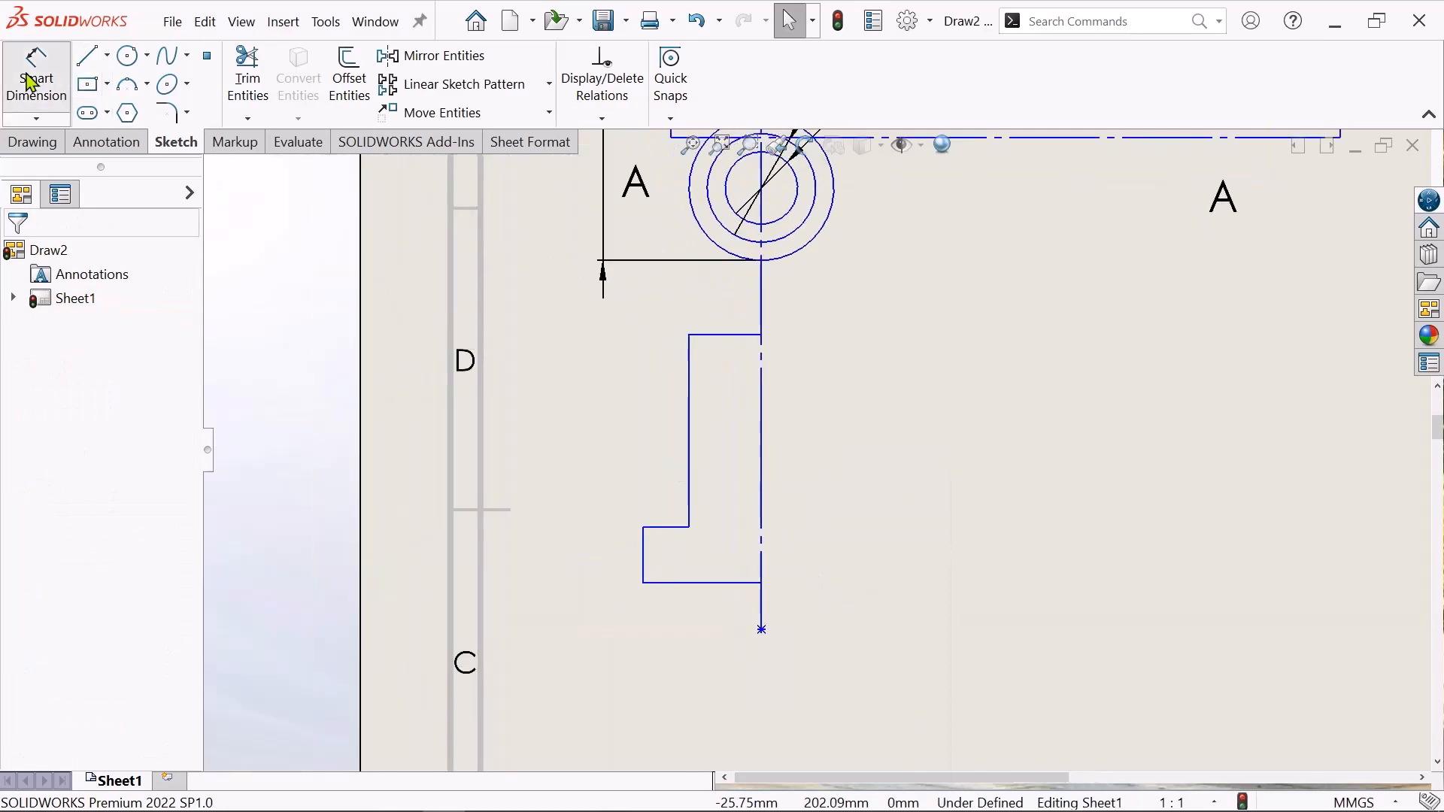
left_click(731, 335)
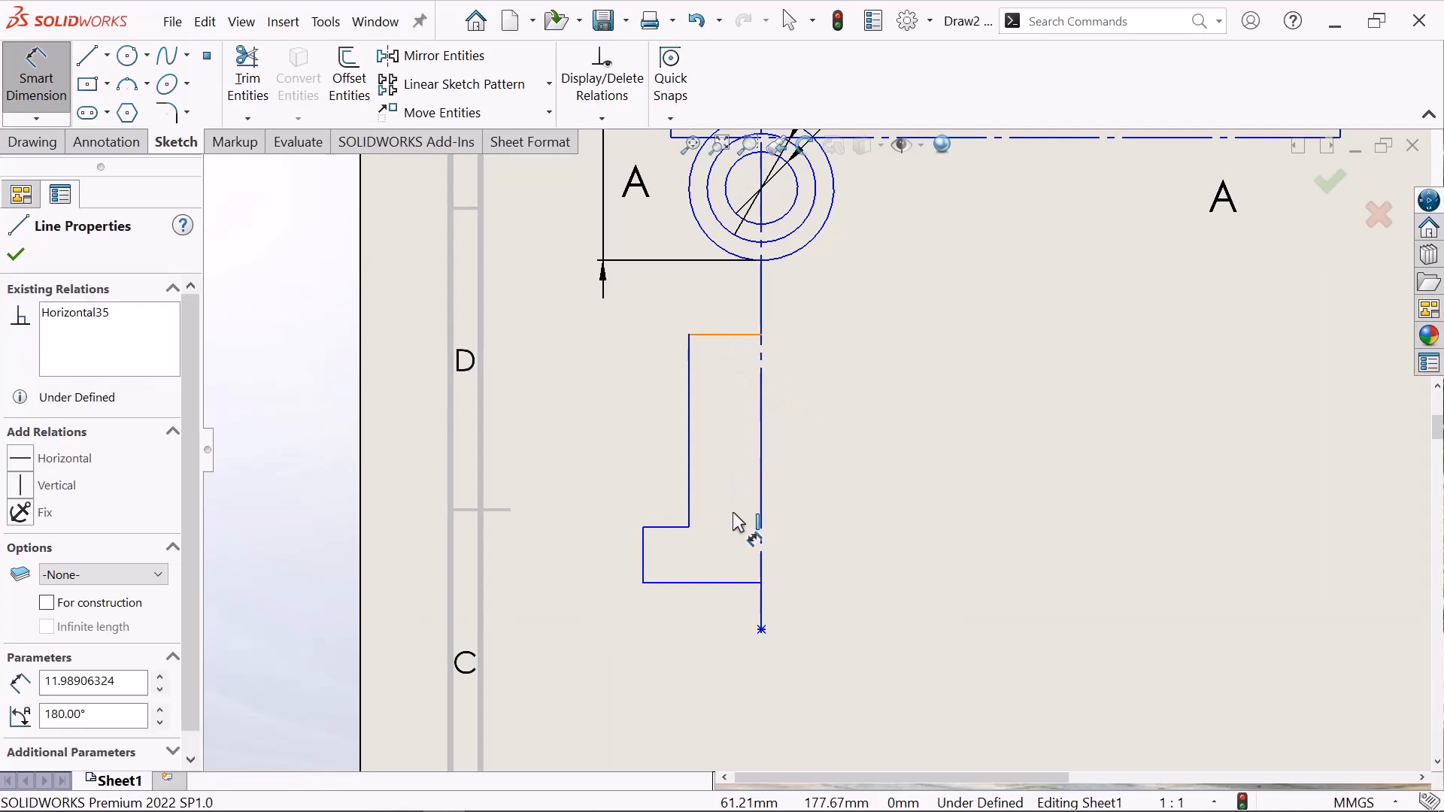
left_click(729, 583)
left_click(585, 478)
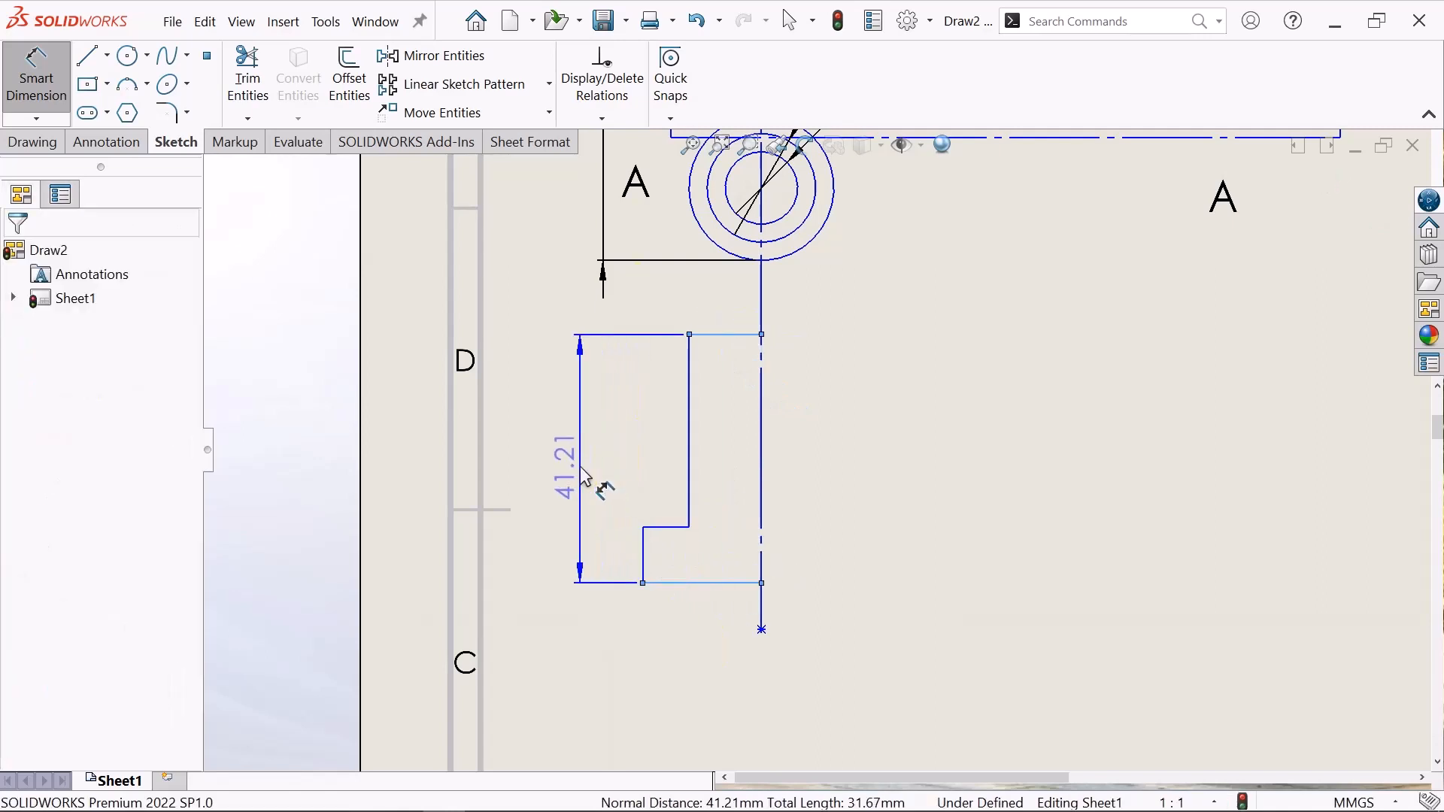
left_click(586, 477)
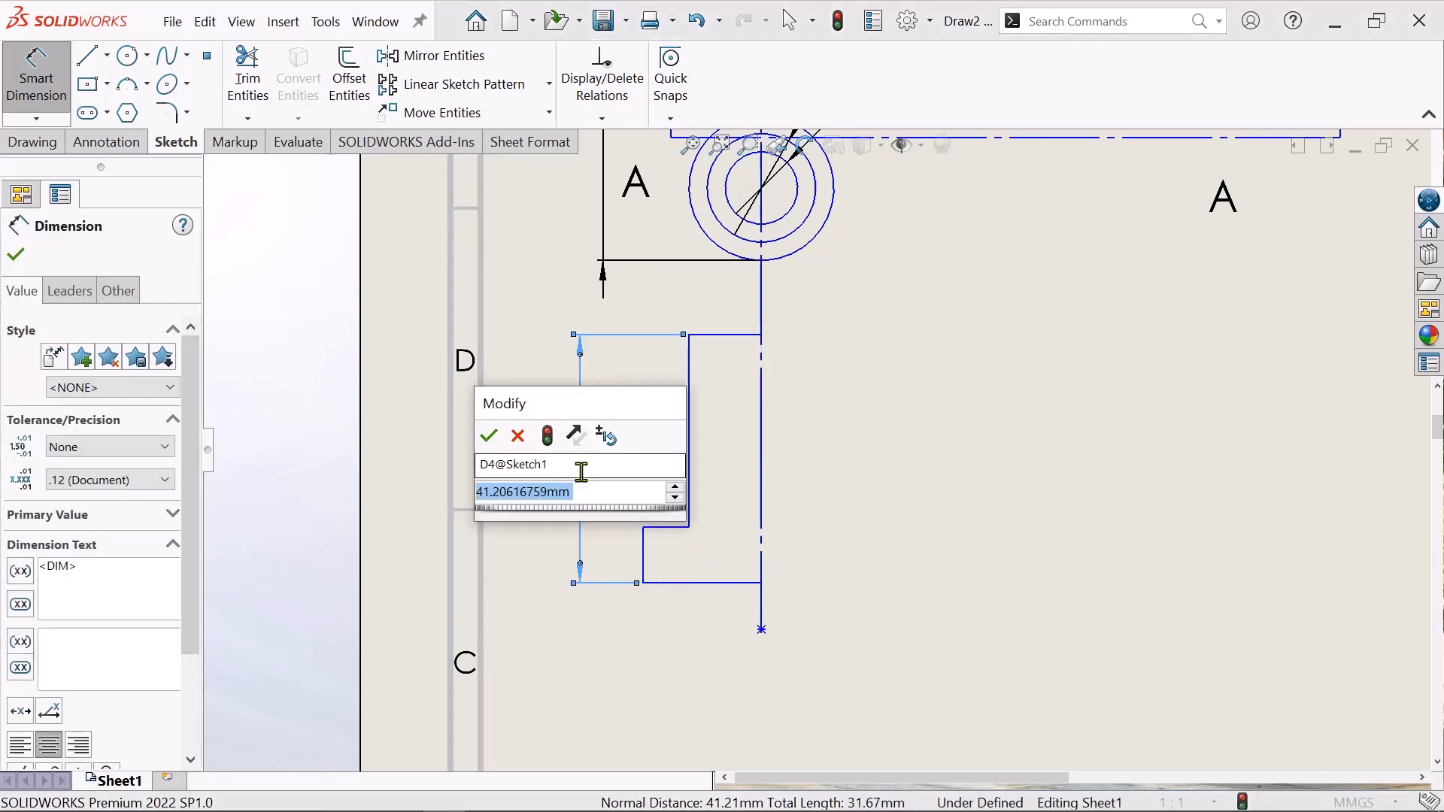
key("BackSpace")
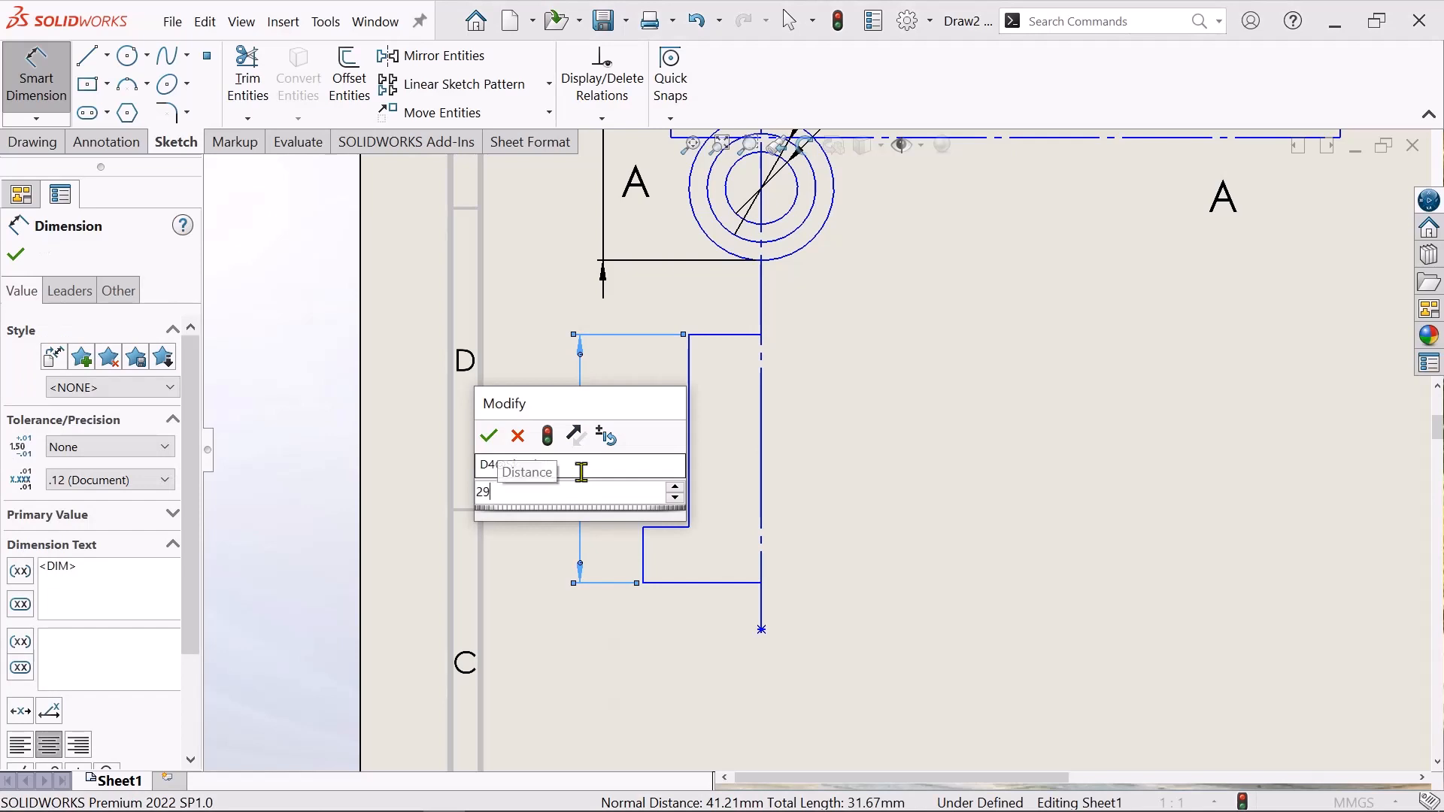
key("Return")
- Dimension the height of the flange's outer vertical edge and set it to 3 mm
scroll(660, 550, "down", 2)
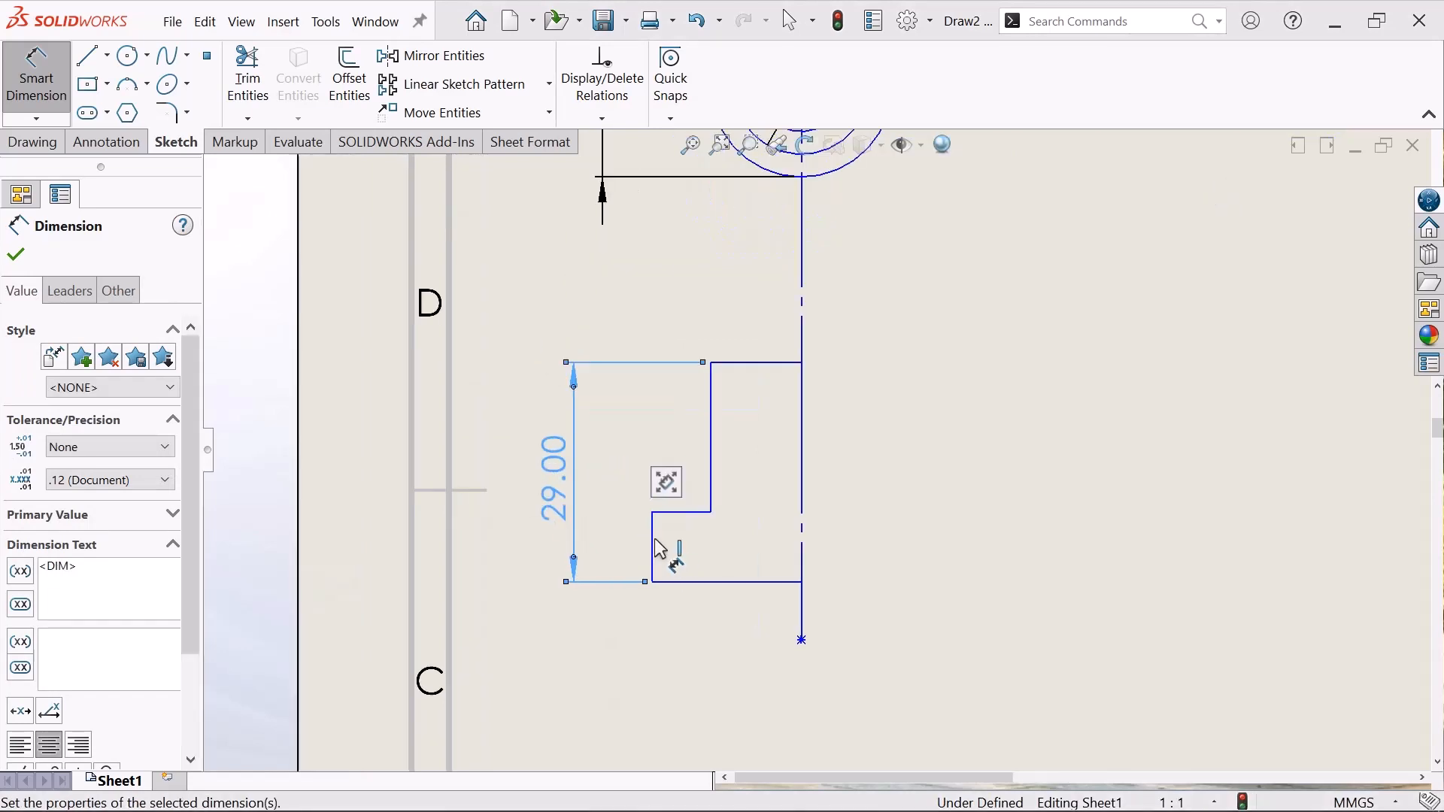
left_click(653, 548)
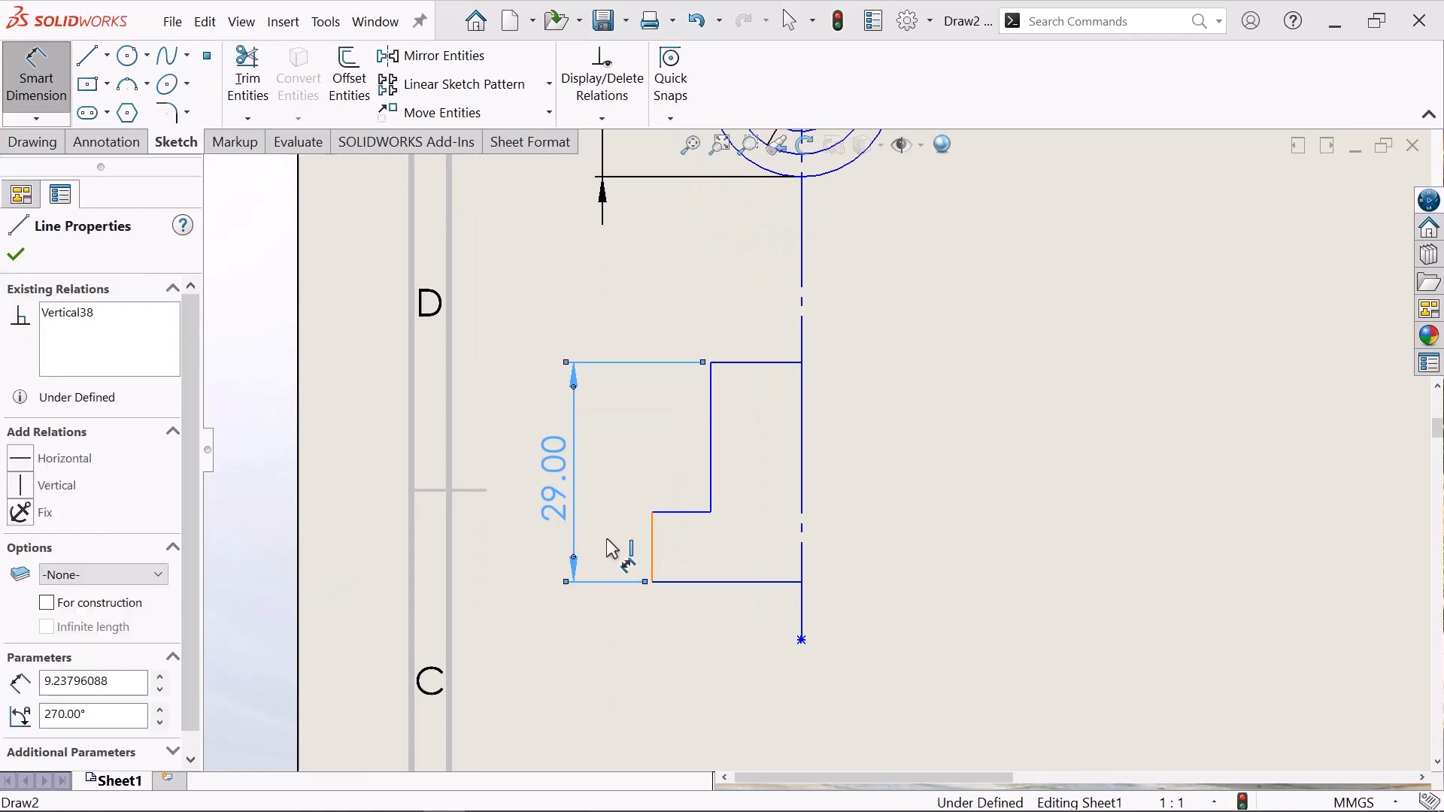
left_click(609, 546)
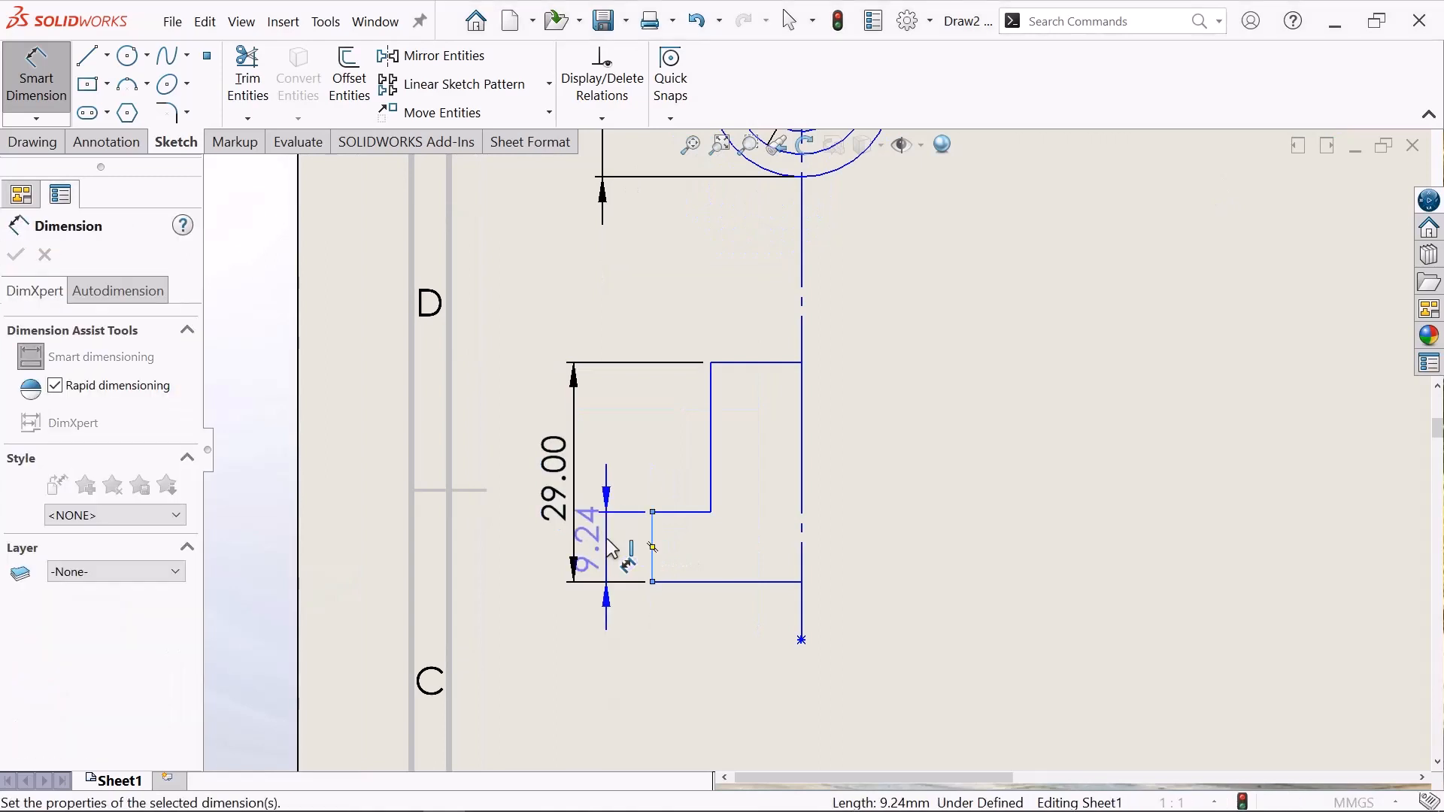
key("BackSpace")
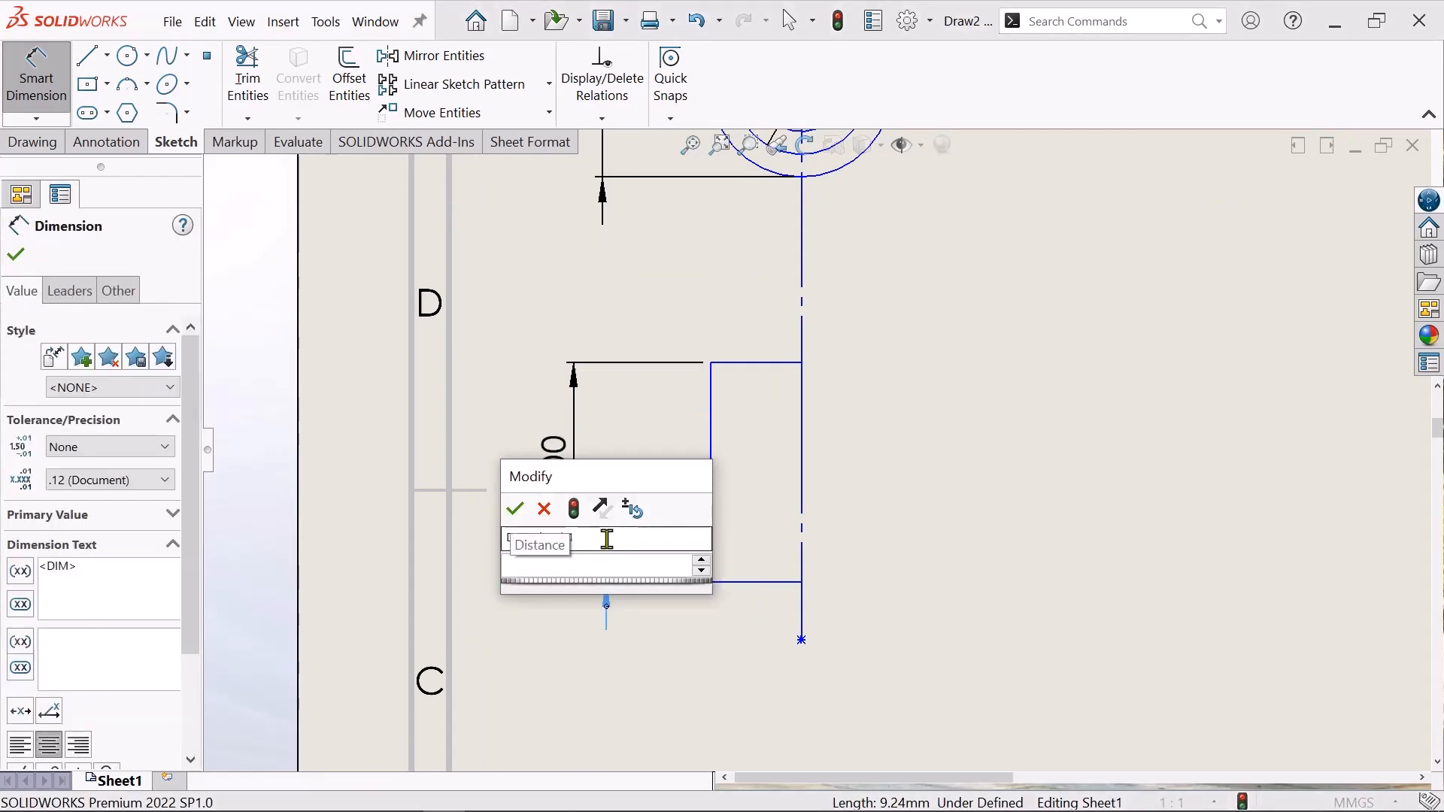
type("3")
key("Return")
scroll(886, 486, "down", 1)
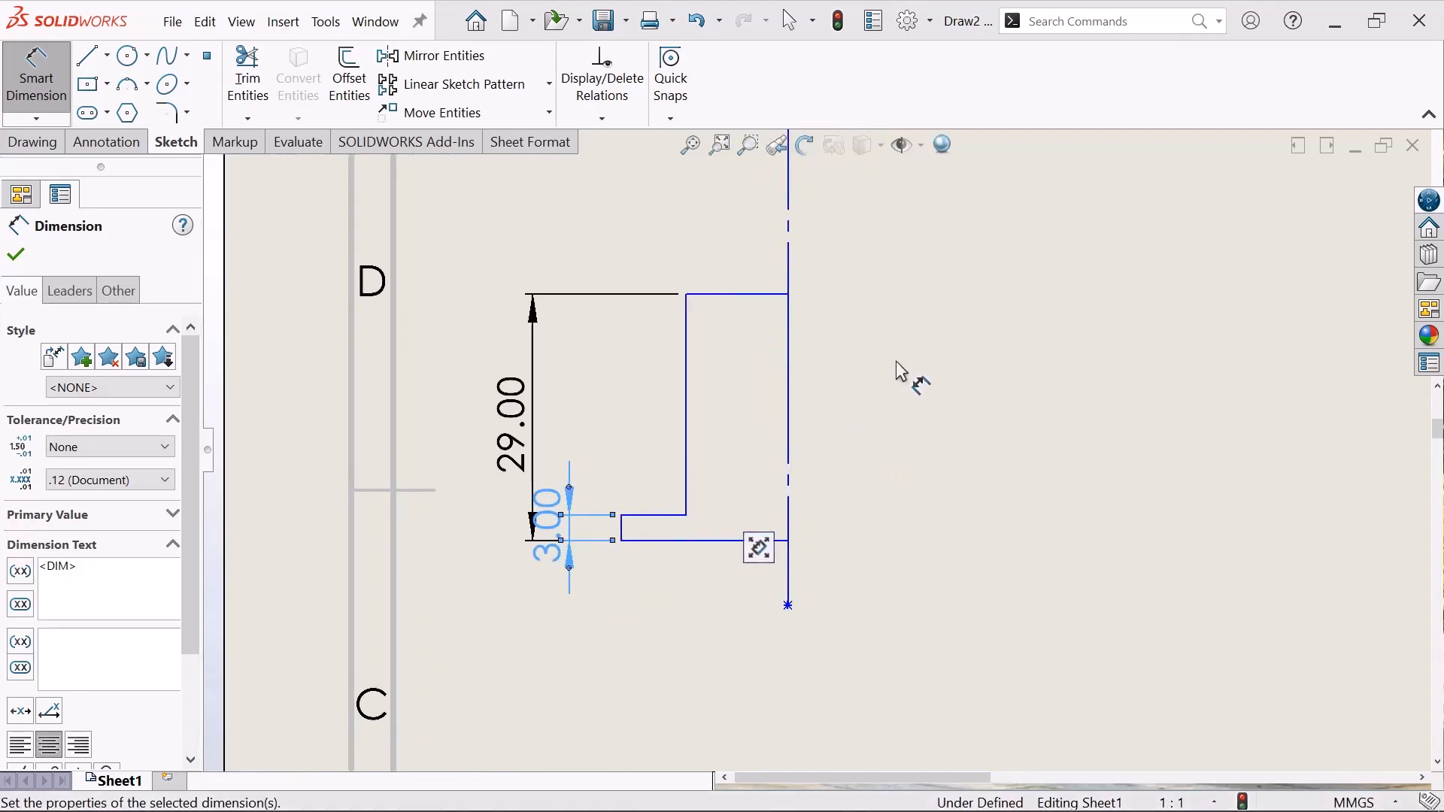
right_click(978, 399)
left_click(927, 452)
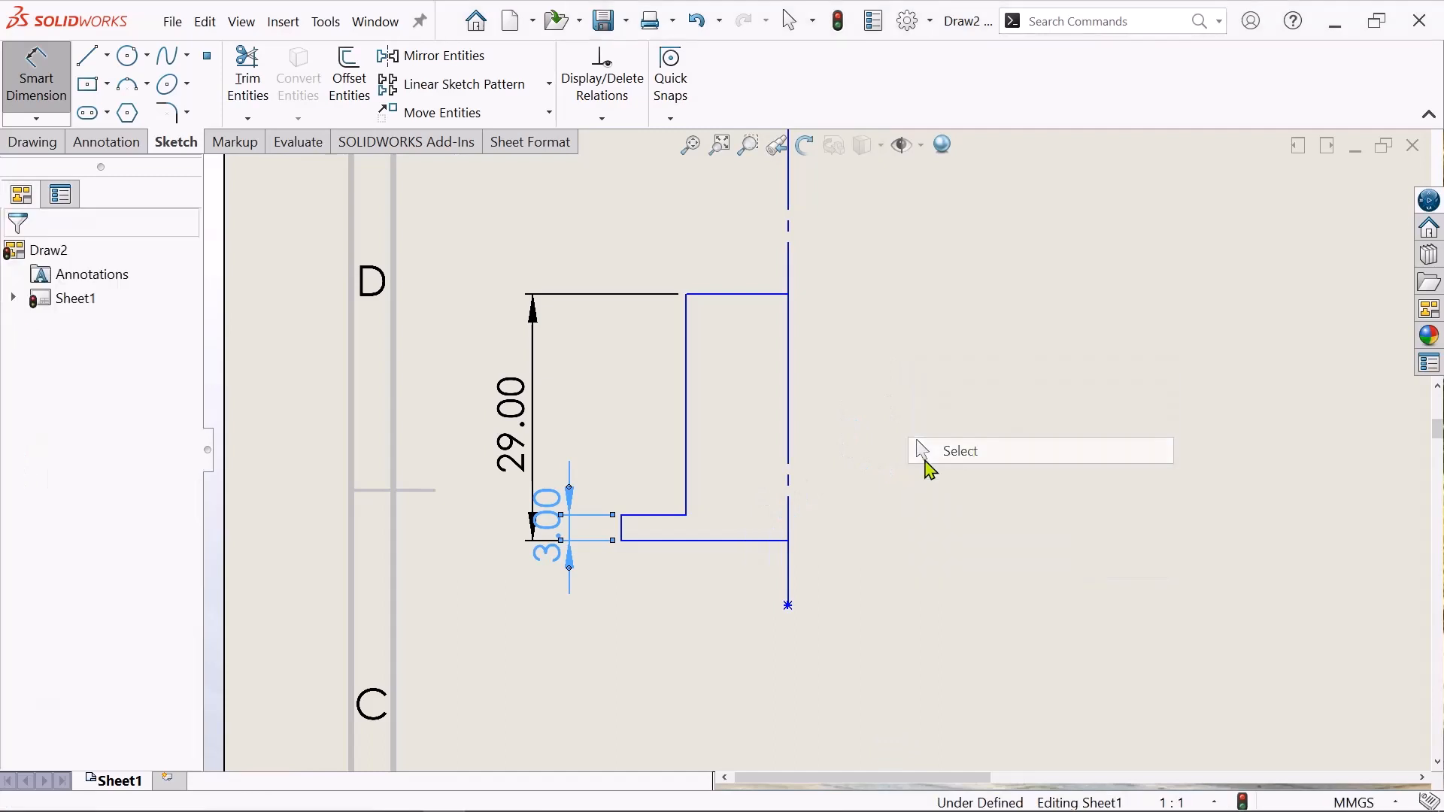
- Move the flange's outer vertical edge inward toward the centerline to narrow the flange
left_click_drag(622, 527, 646, 525)
left_click(972, 381)
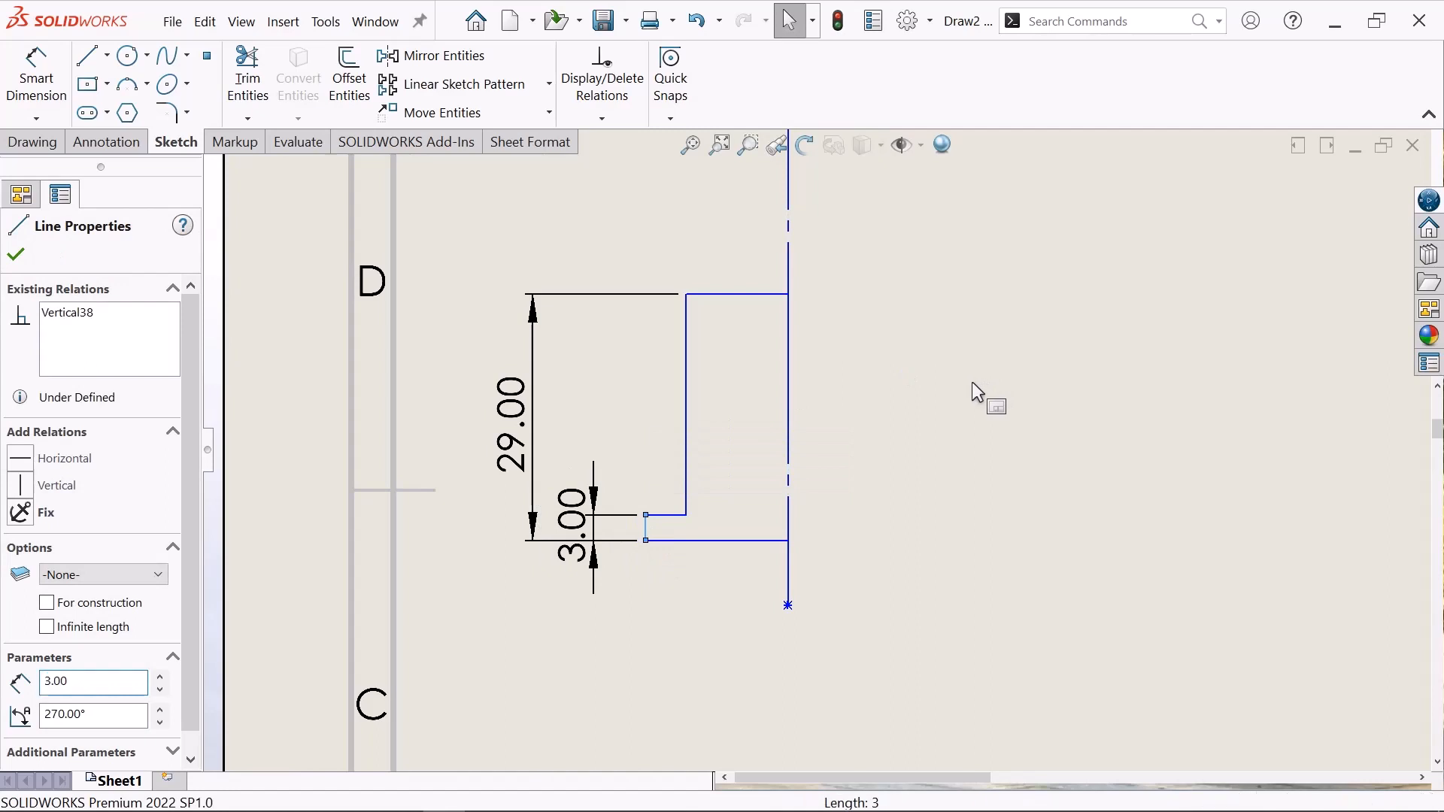
scroll(942, 386, "up", 2)
scroll(939, 386, "up", 2)
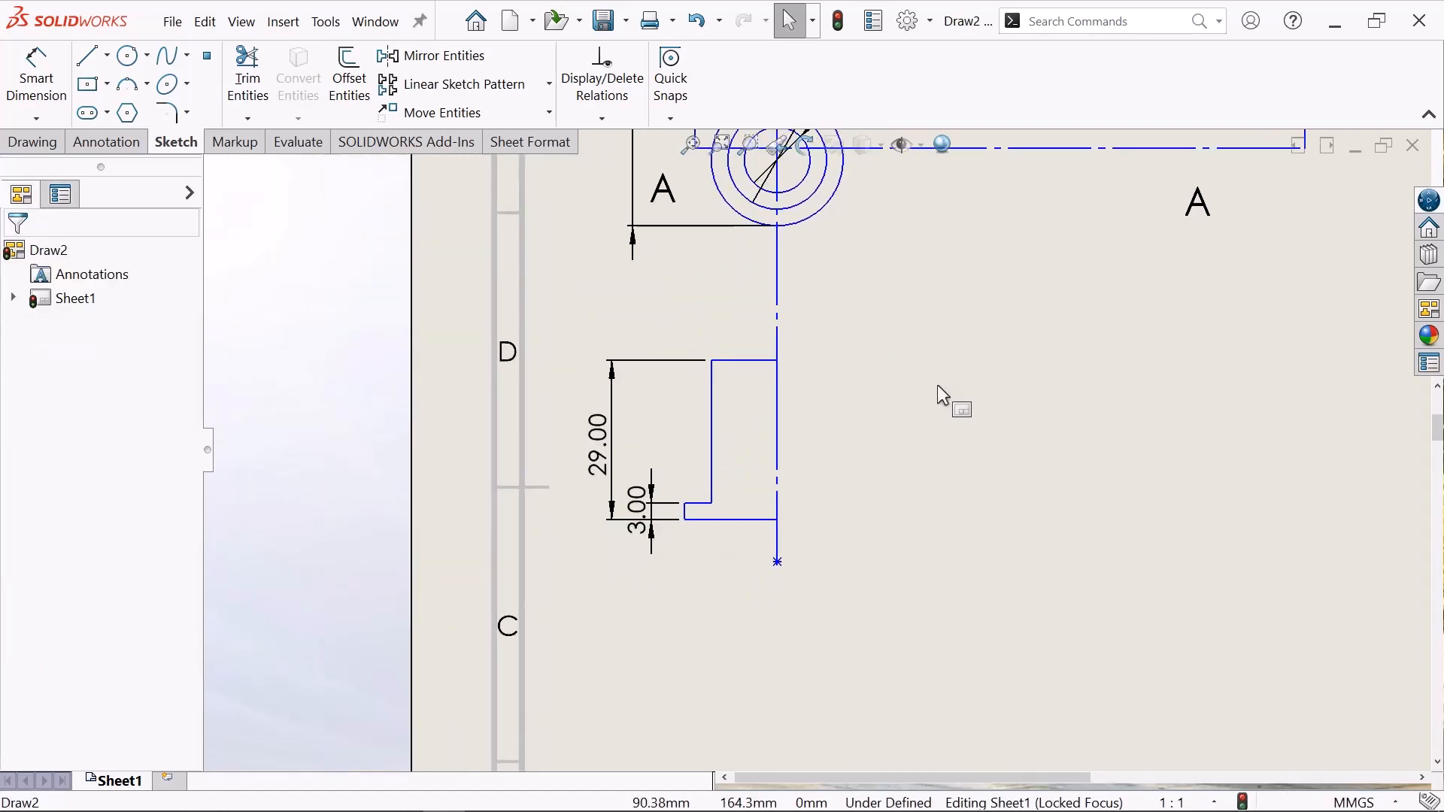
- Sketch a 29 mm vertical bore line from the section's top edge to its bottom edge, between the outer wall and the centerline
scroll(937, 381, "down", 1)
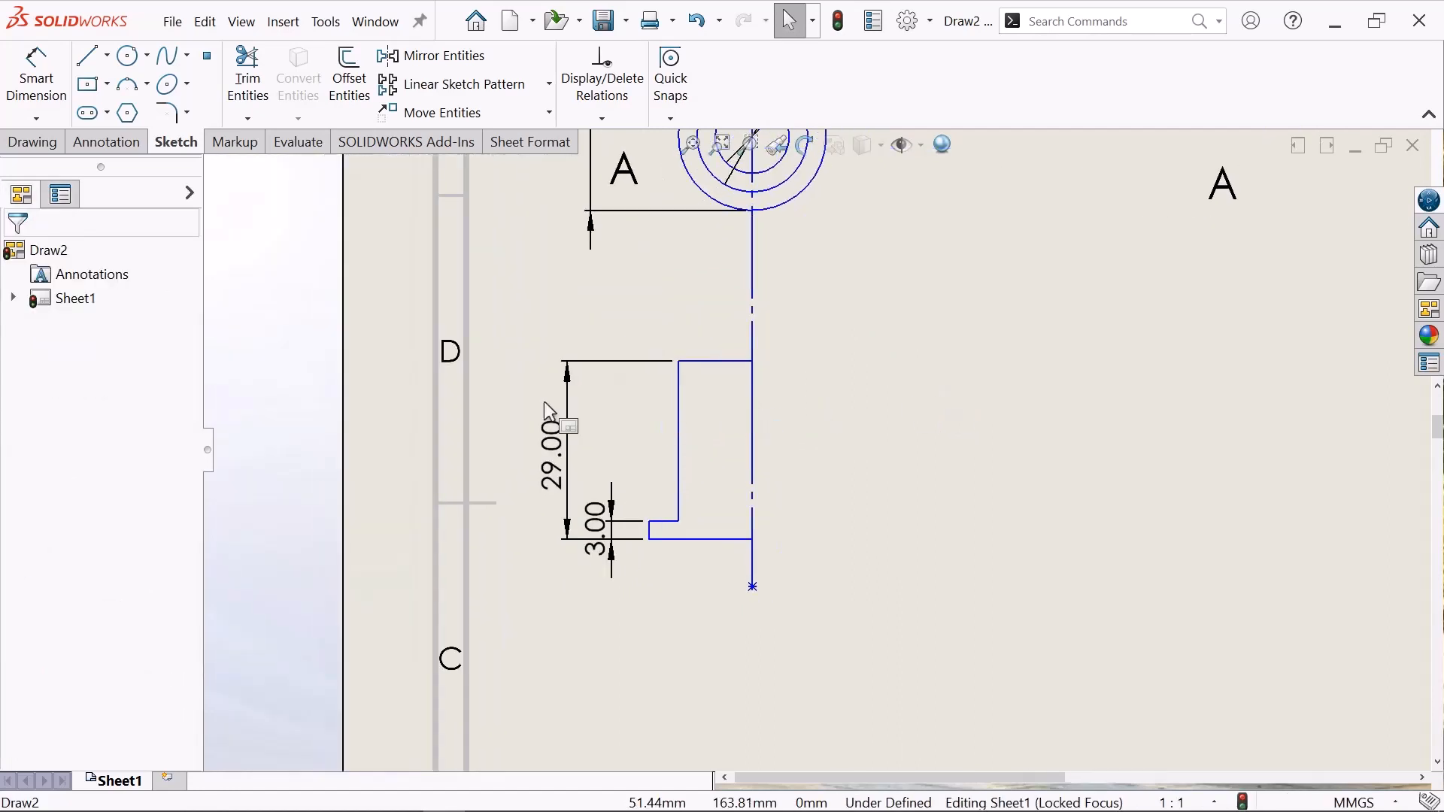
left_click(90, 58)
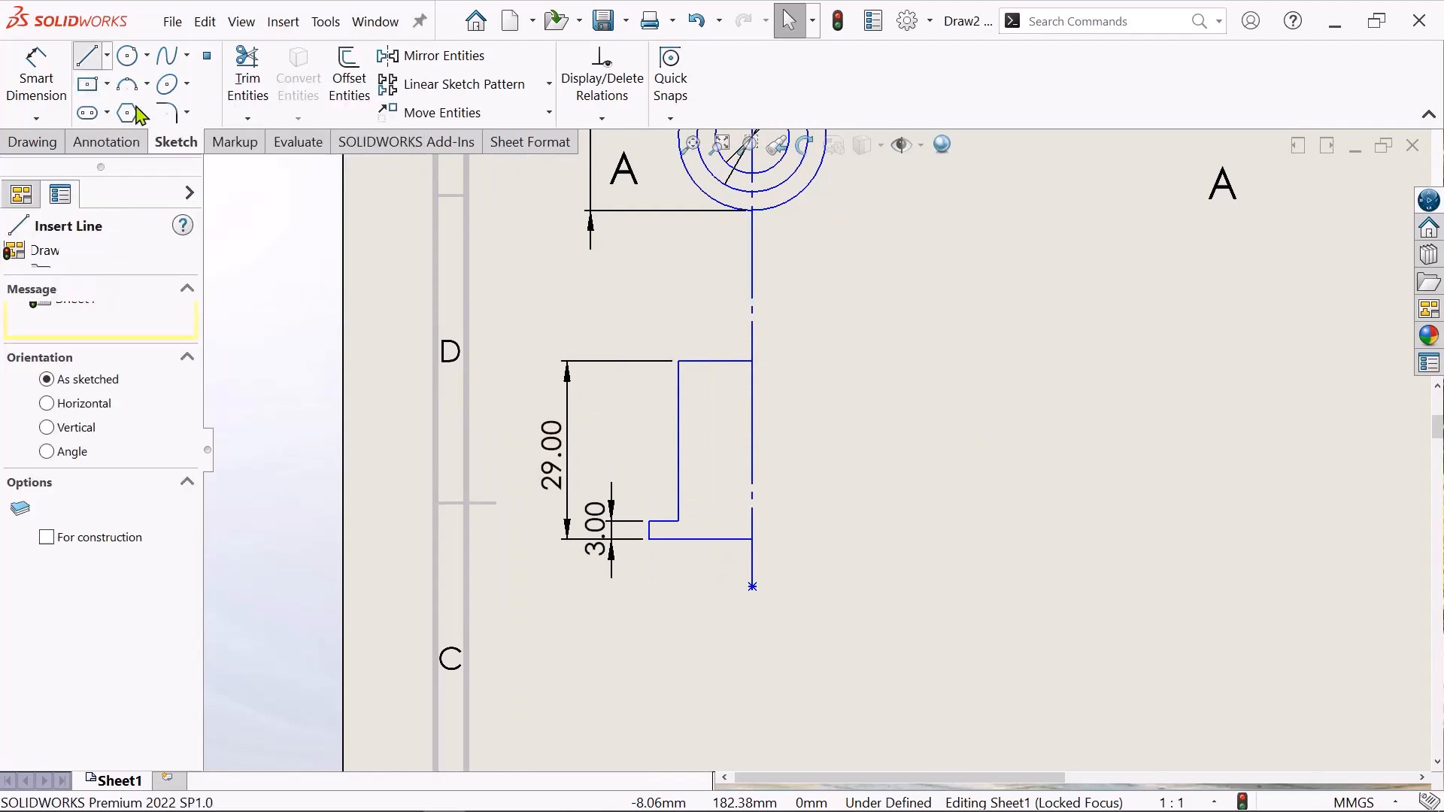
left_click(706, 362)
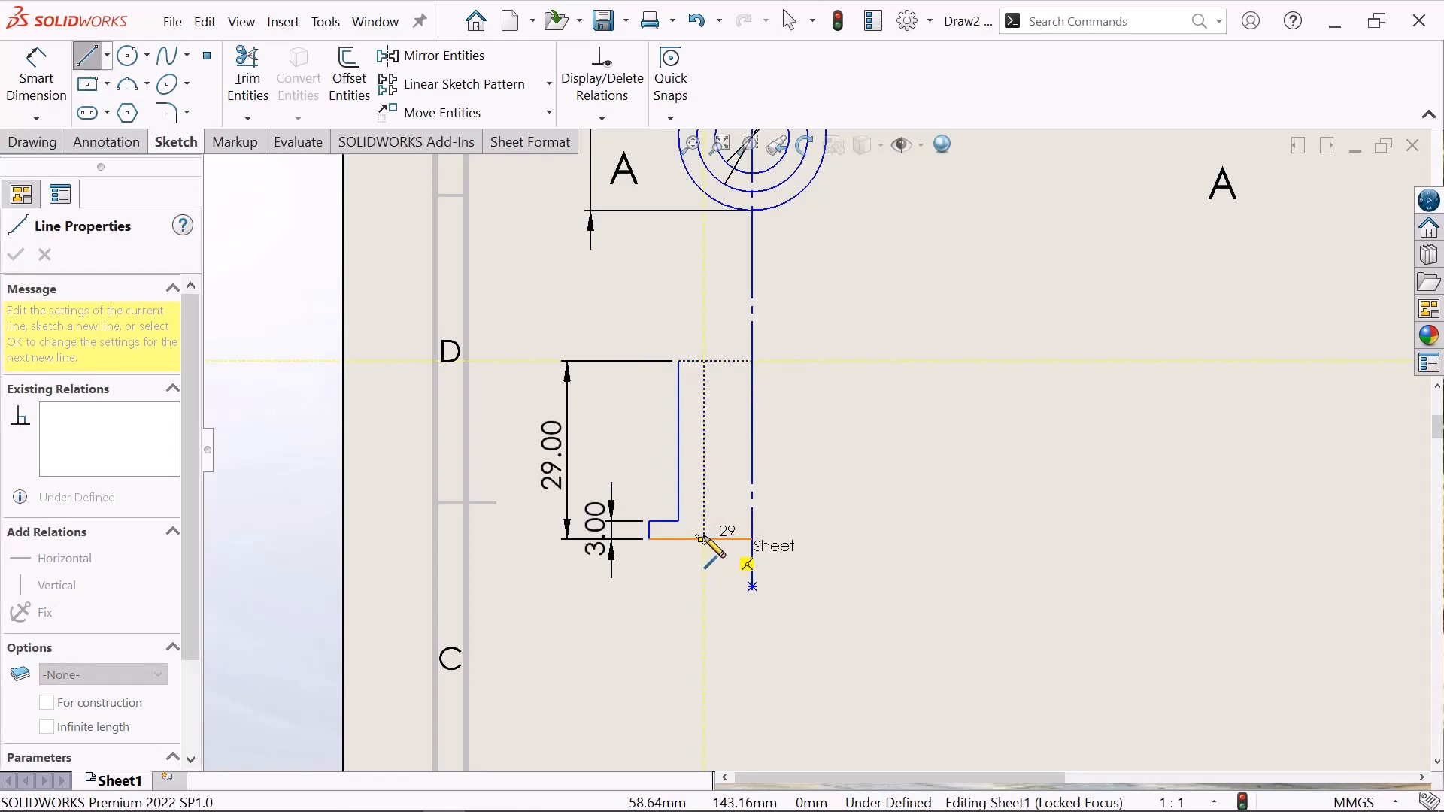
left_click(704, 539)
right_click(800, 555)
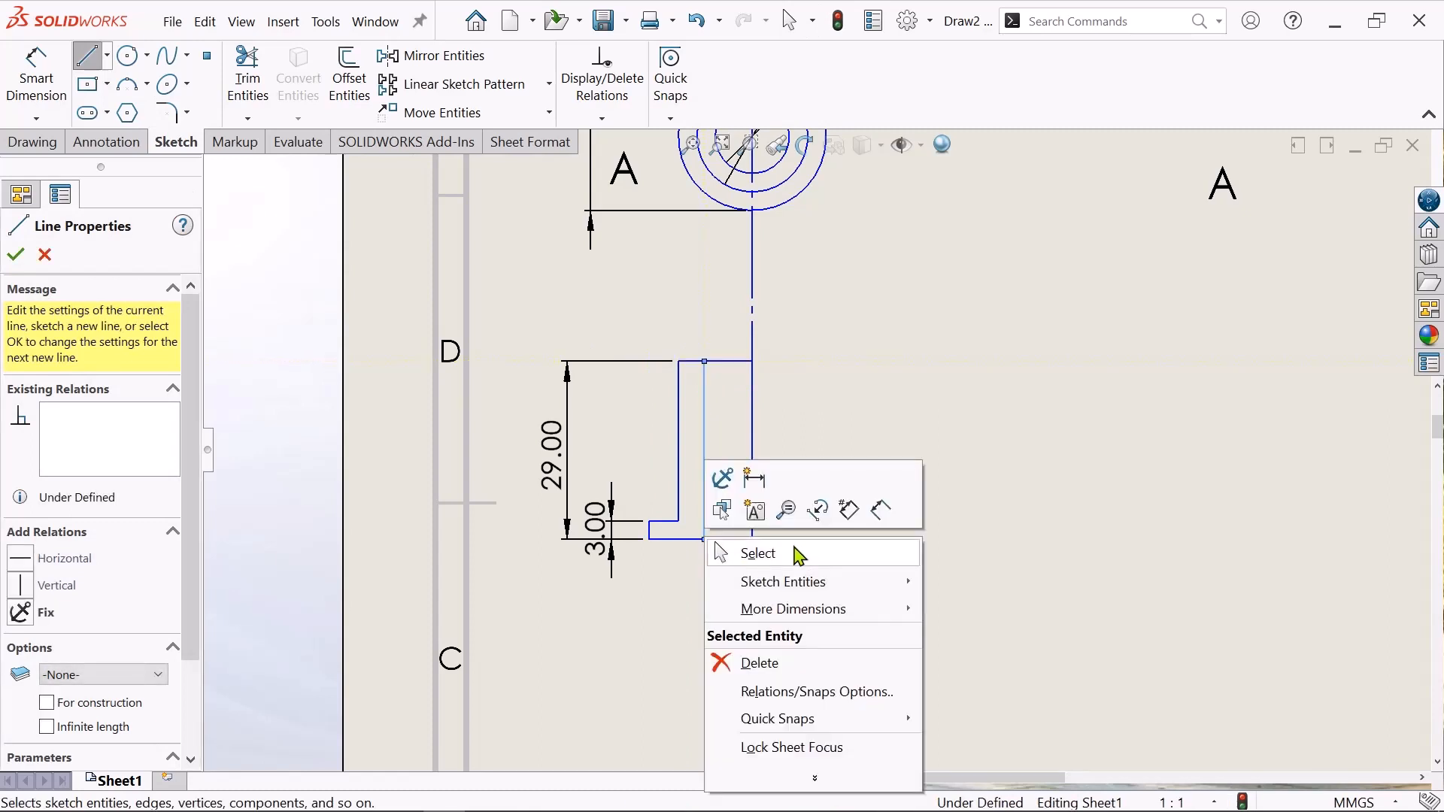
left_click(799, 554)
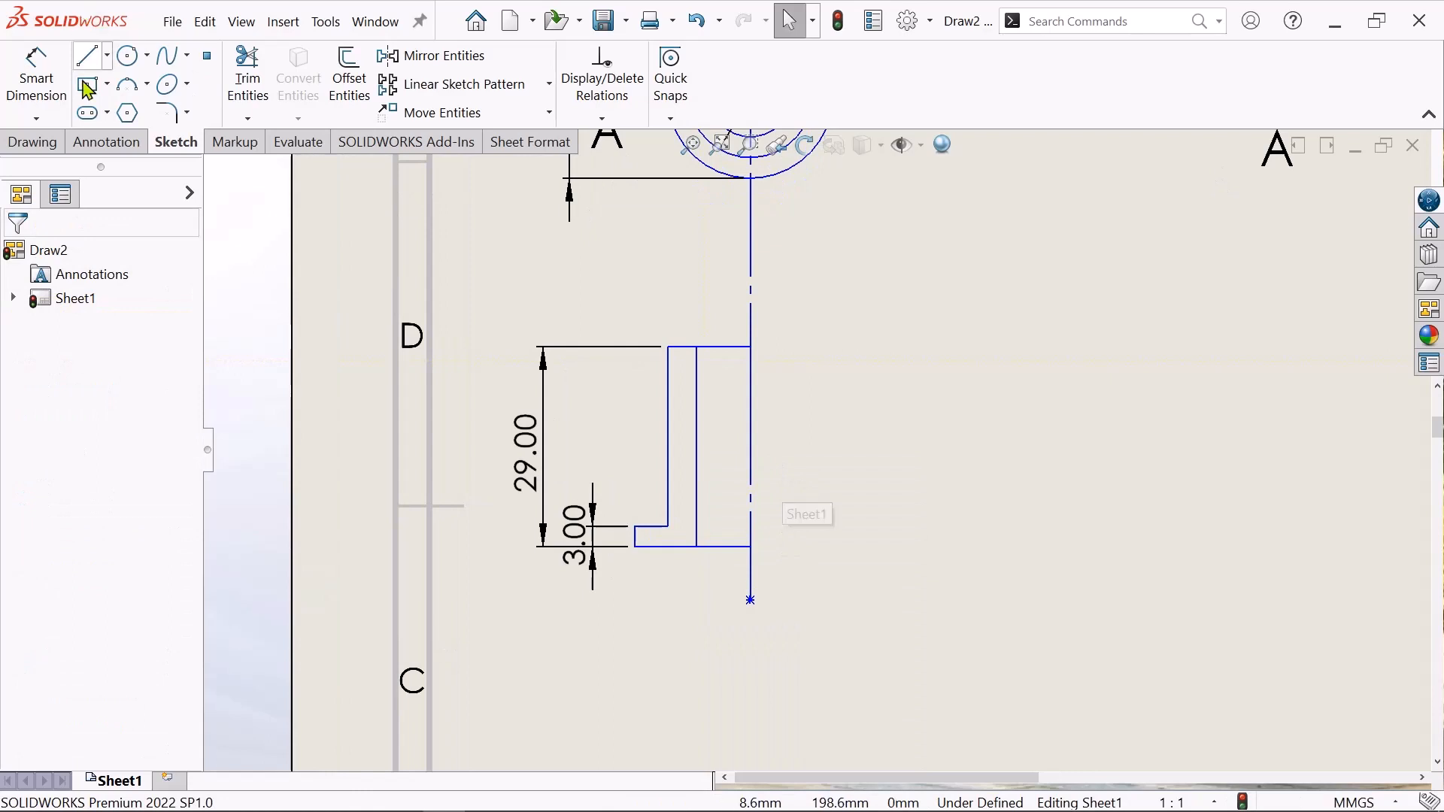
- Sketch a slanted hatch line about 4.8 mm long near the section's top, from the bore line down to the outer wall
left_click(87, 55)
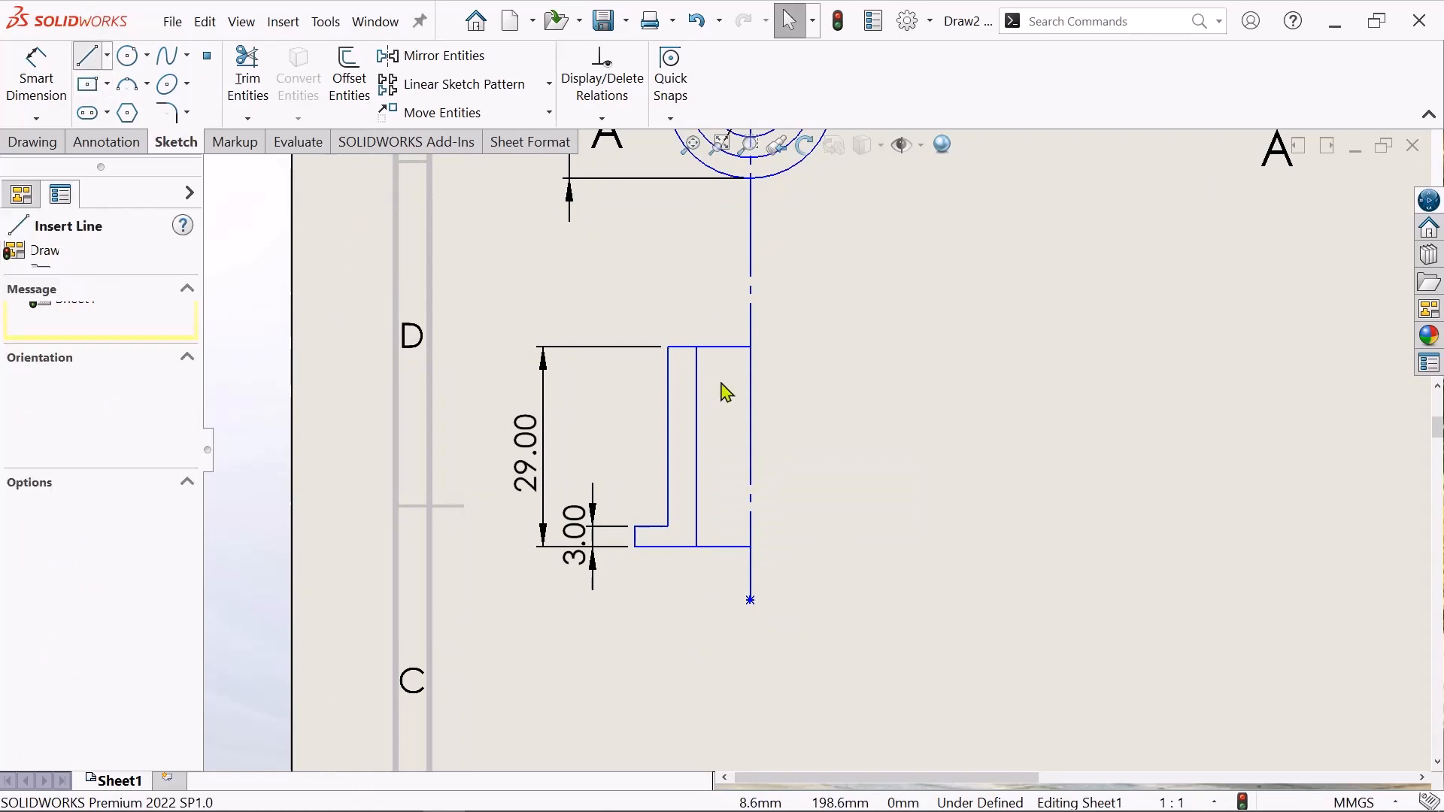
left_click(697, 352)
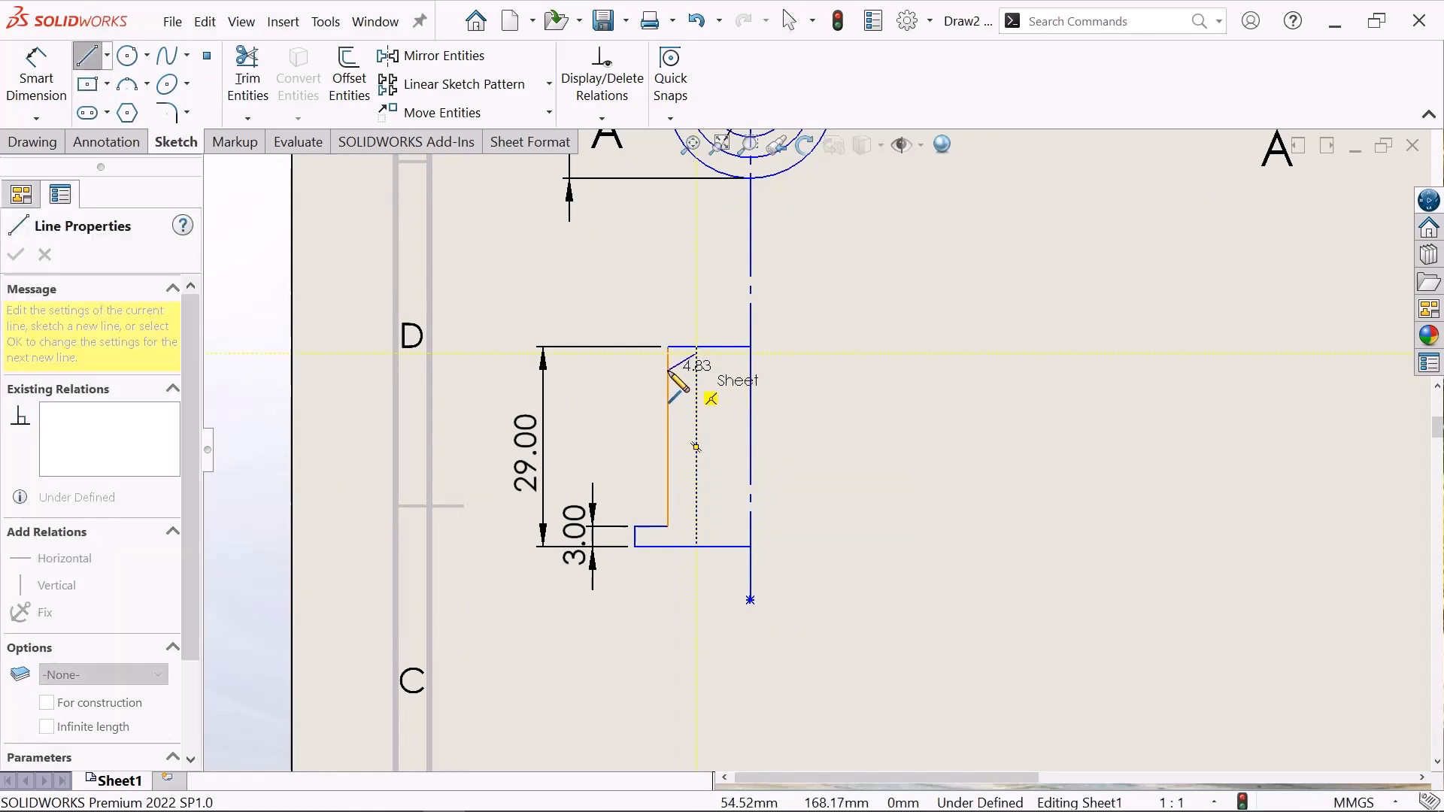
left_click(668, 369)
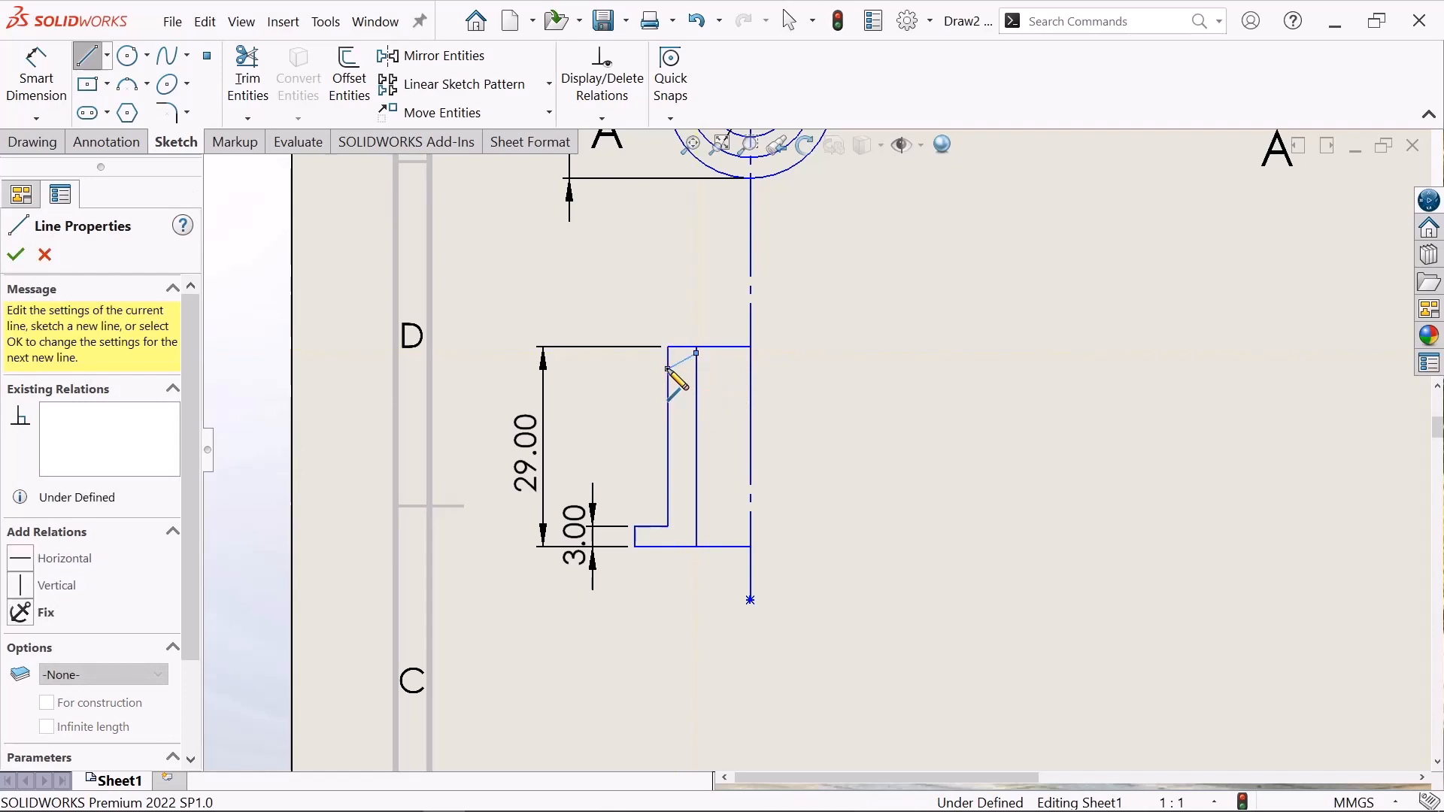
right_click(744, 406)
left_click(742, 392)
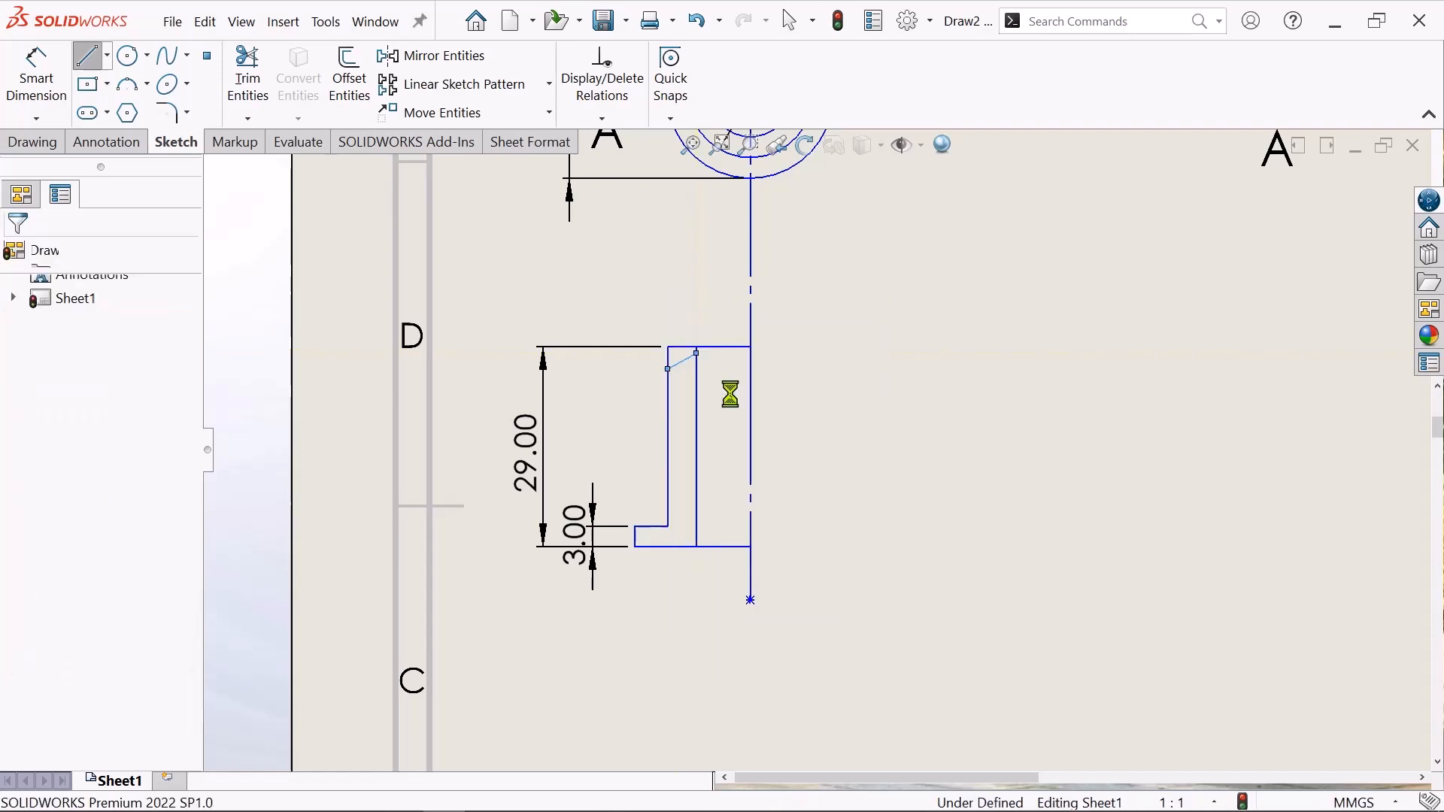
- Set up a linear sketch pattern along the section's vertical bore line with 1 mm spacing and 28 instances
scroll(708, 412, "down", 3)
scroll(774, 544, "down", 3)
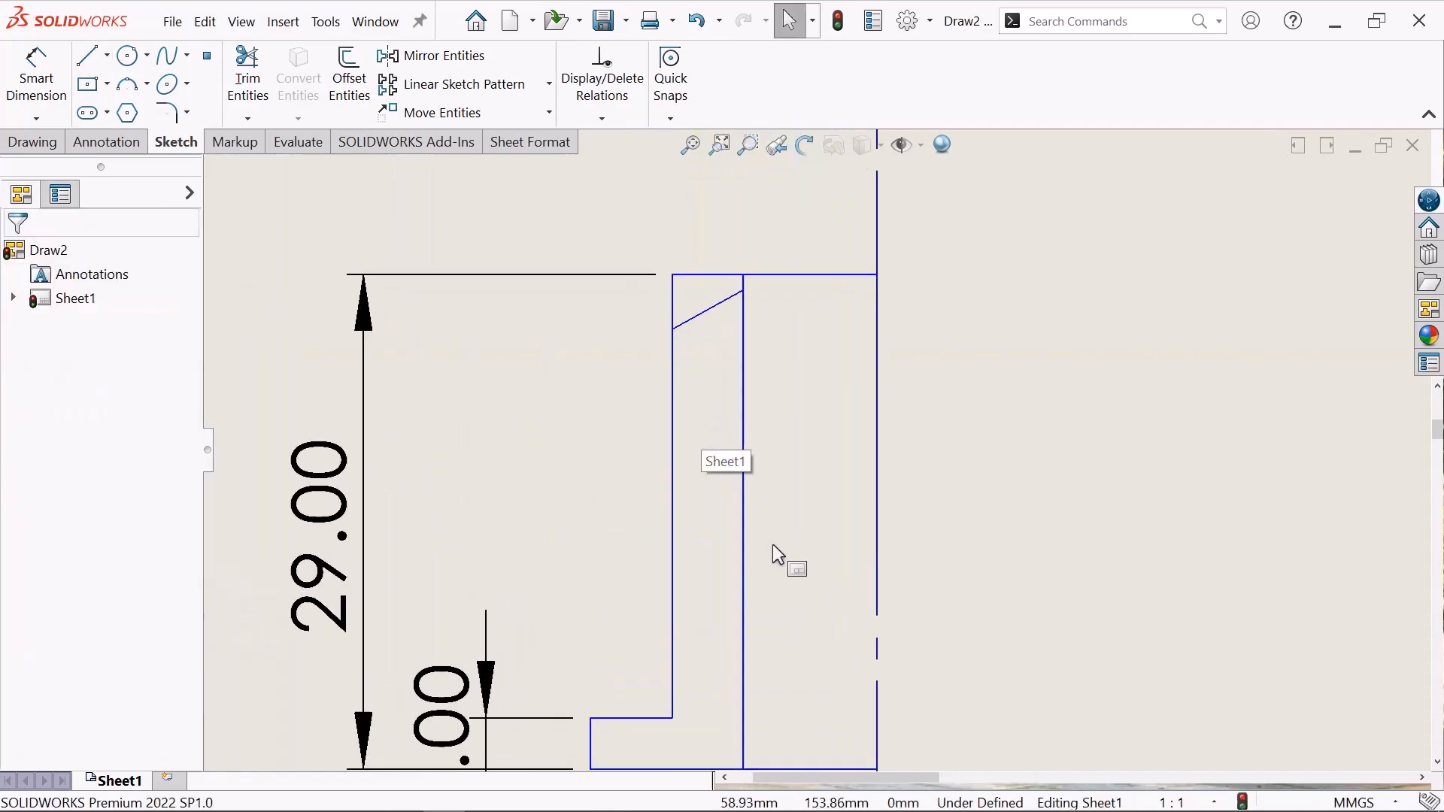
scroll(770, 549, "up", 3)
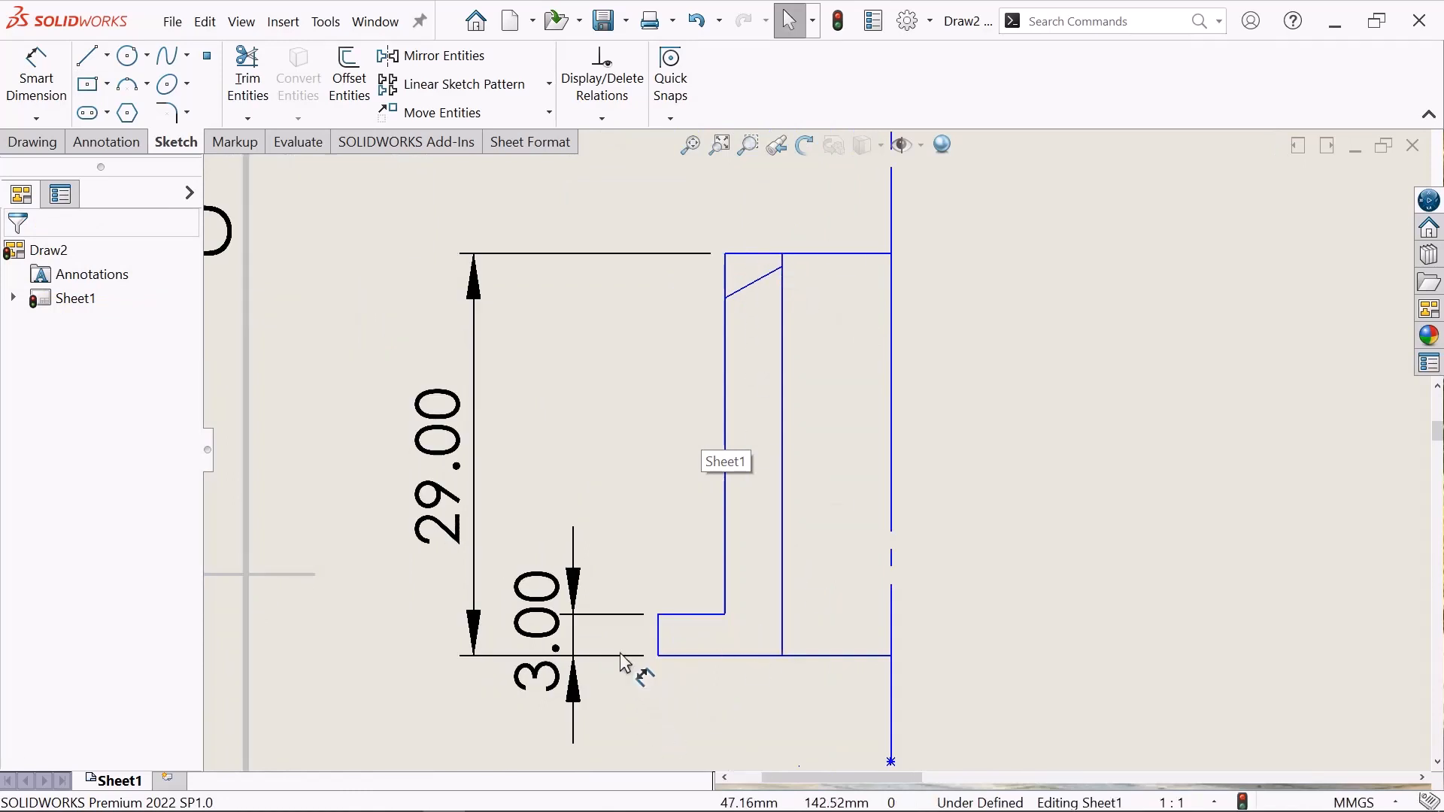
left_click(549, 84)
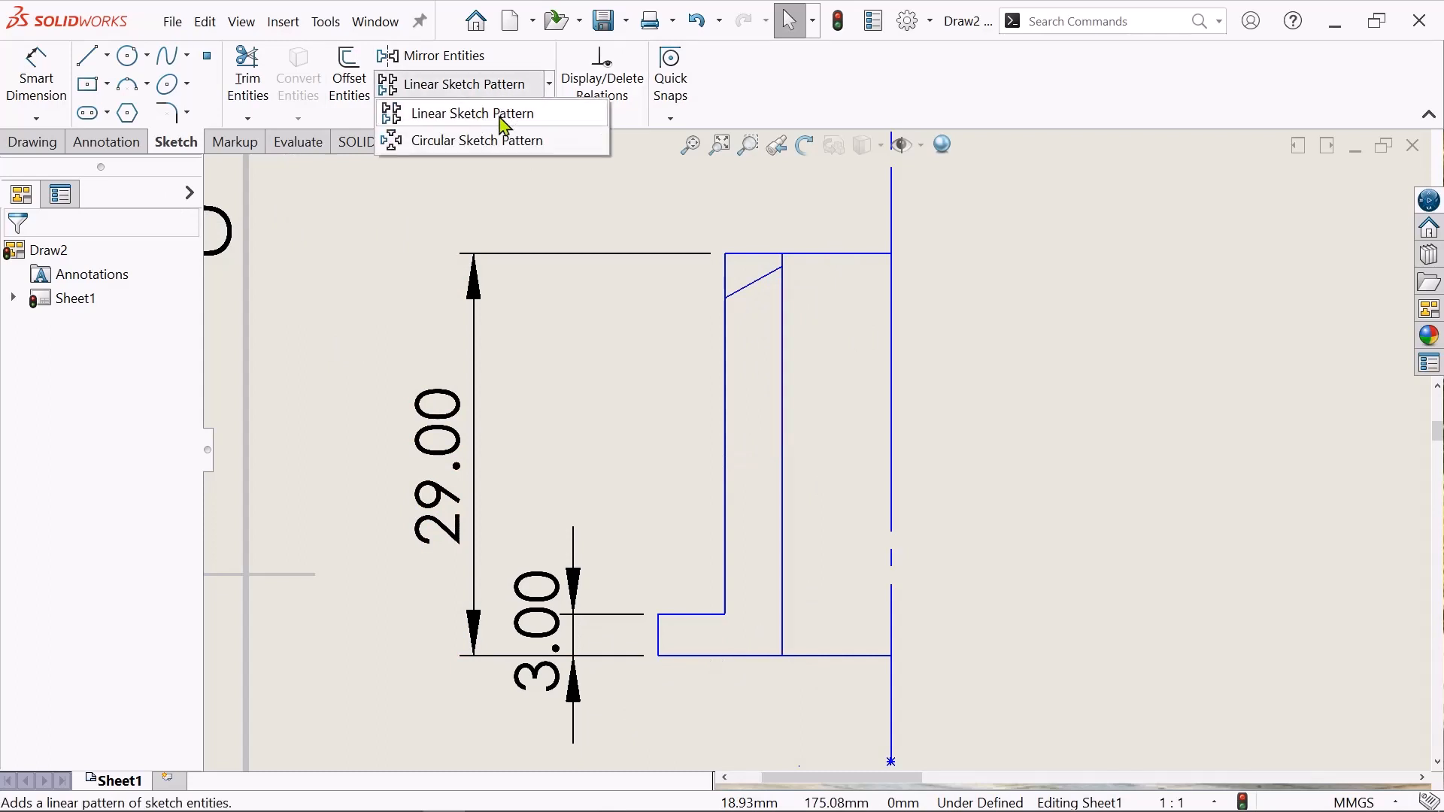
left_click(505, 114)
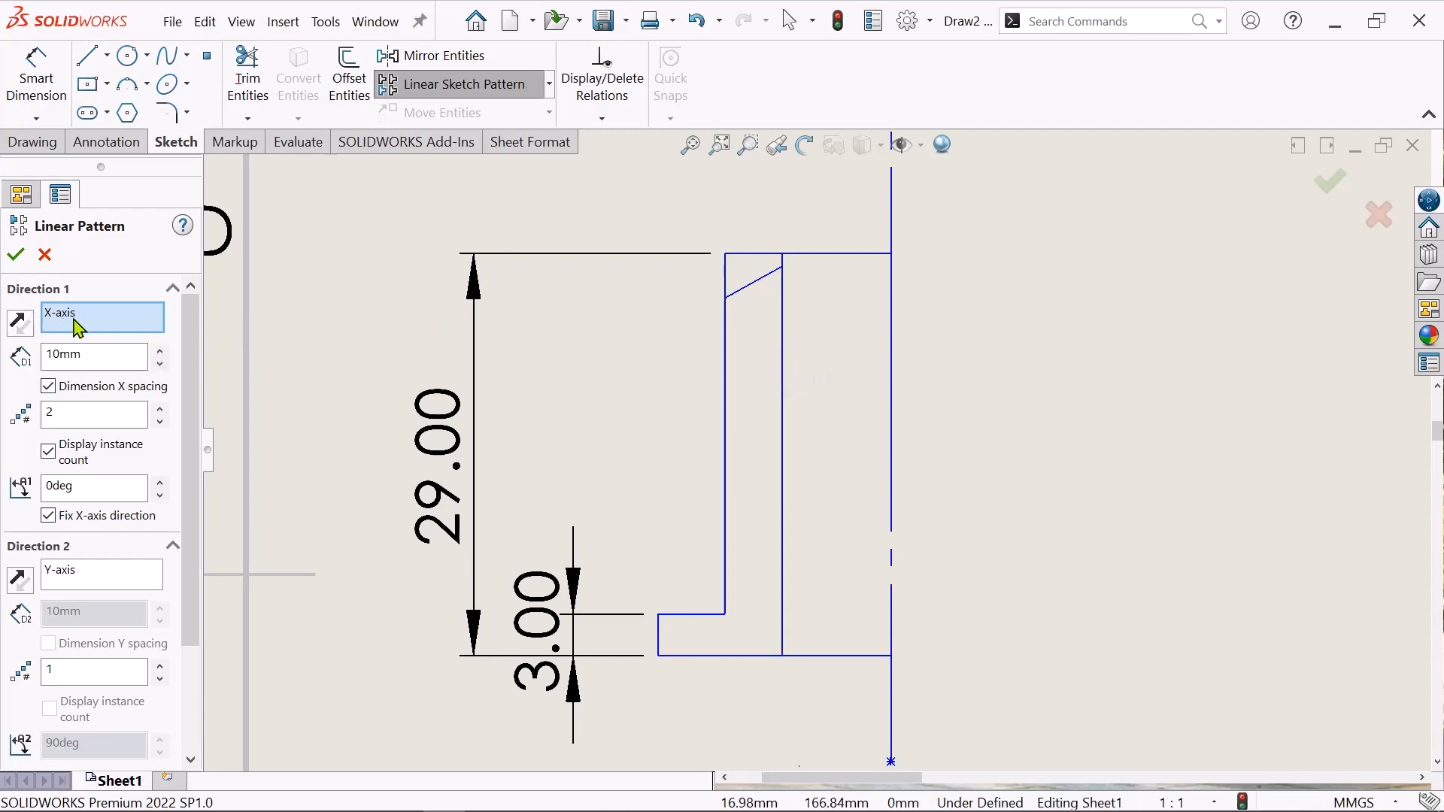
left_click(781, 342)
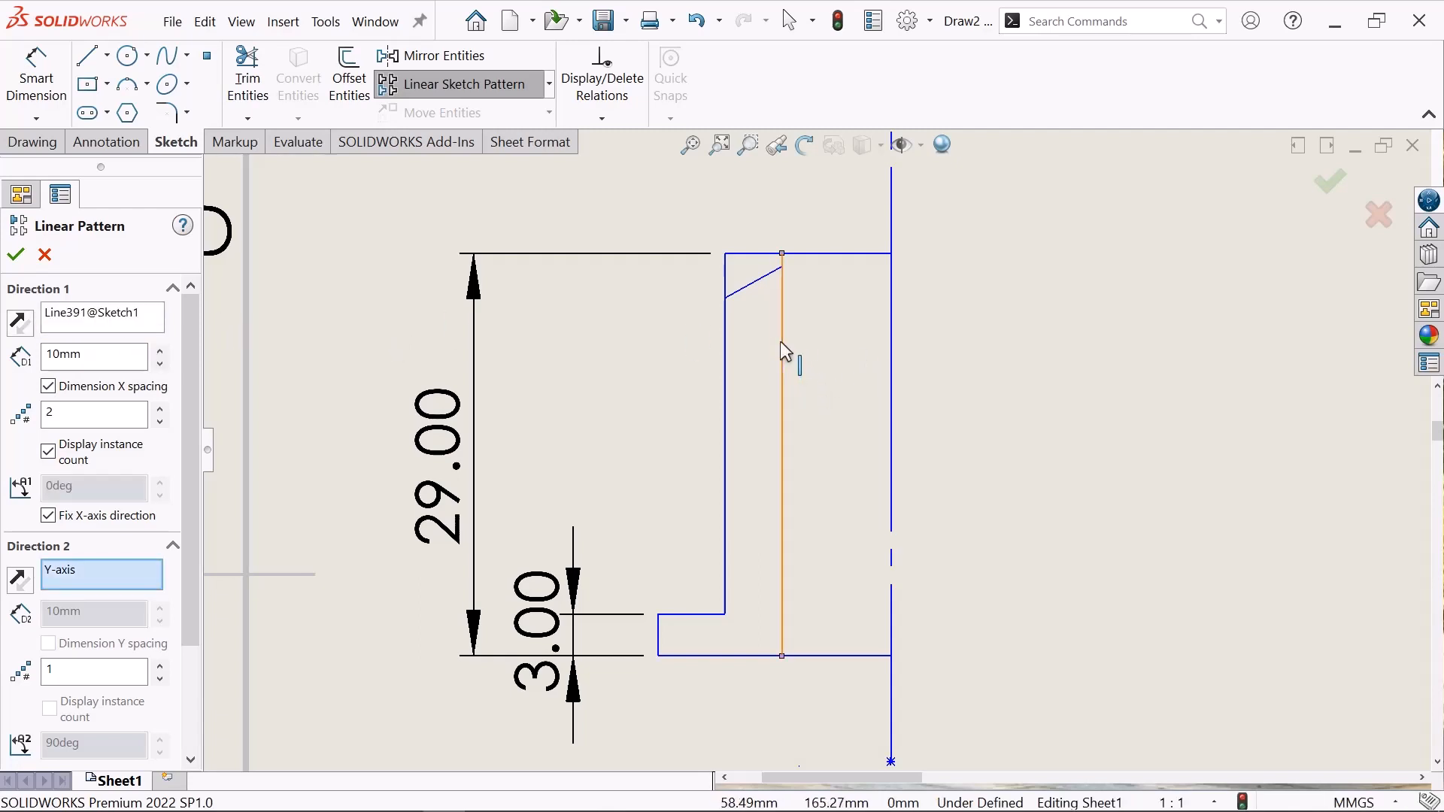
left_click(87, 363)
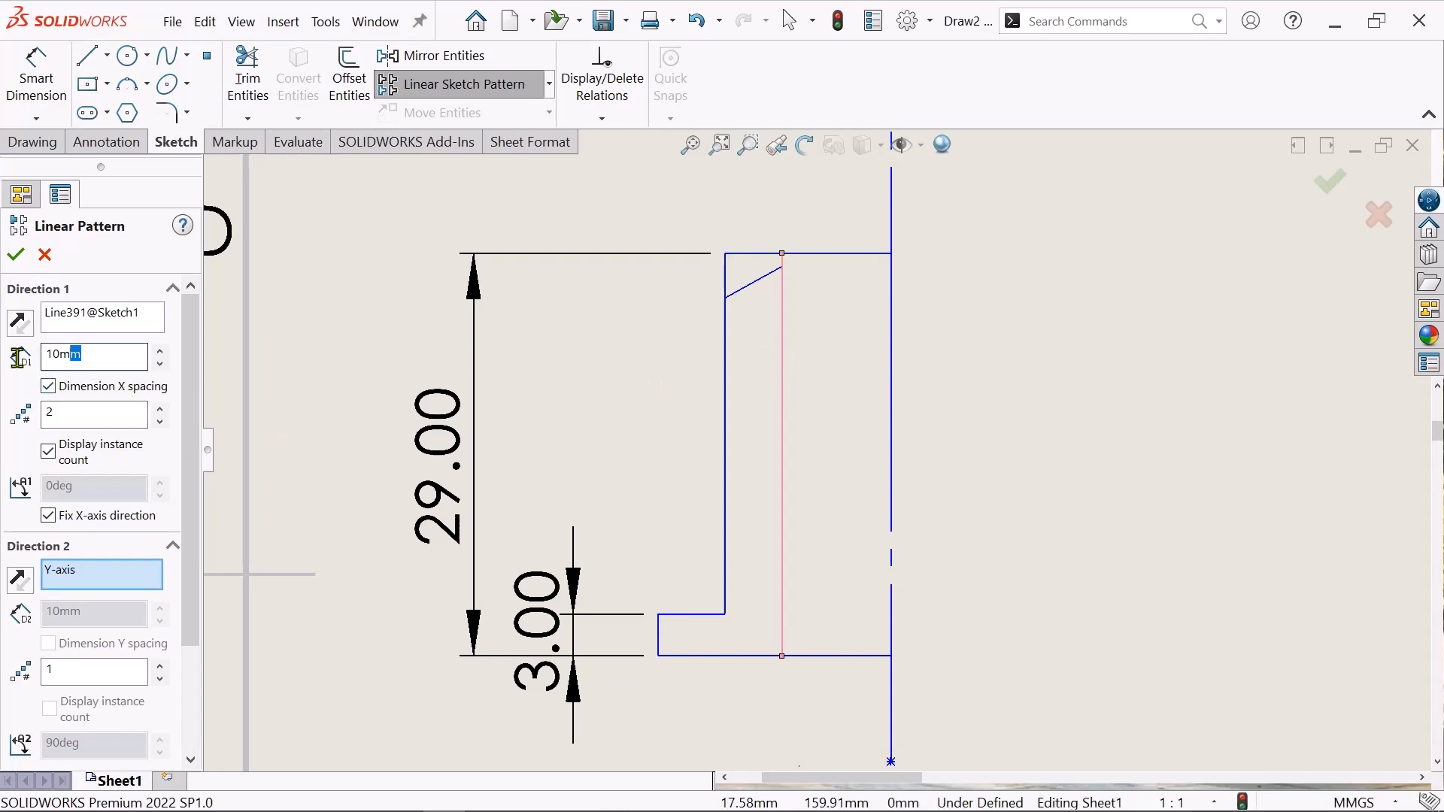
left_click_drag(19, 357, 4, 367)
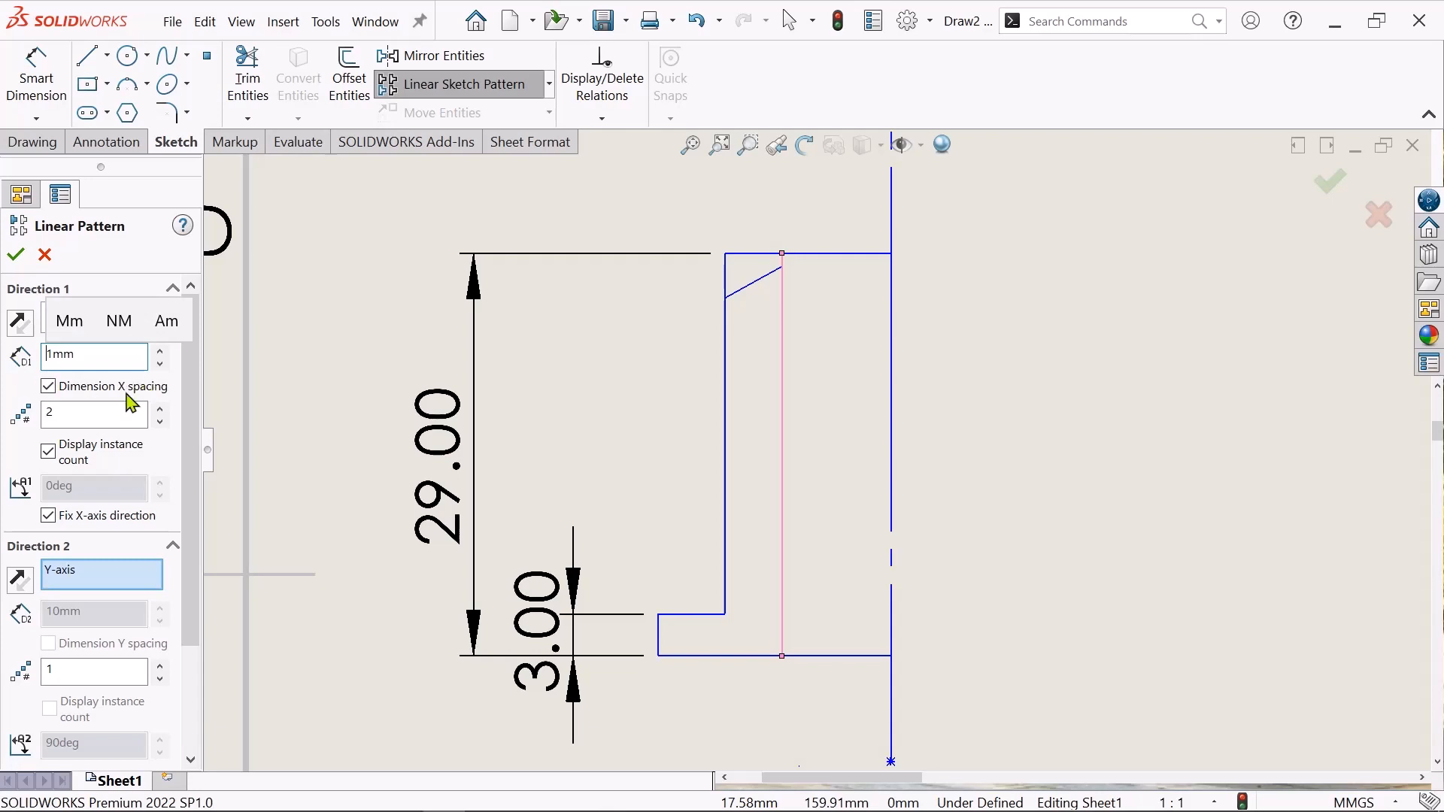
left_click_drag(79, 413, 27, 416)
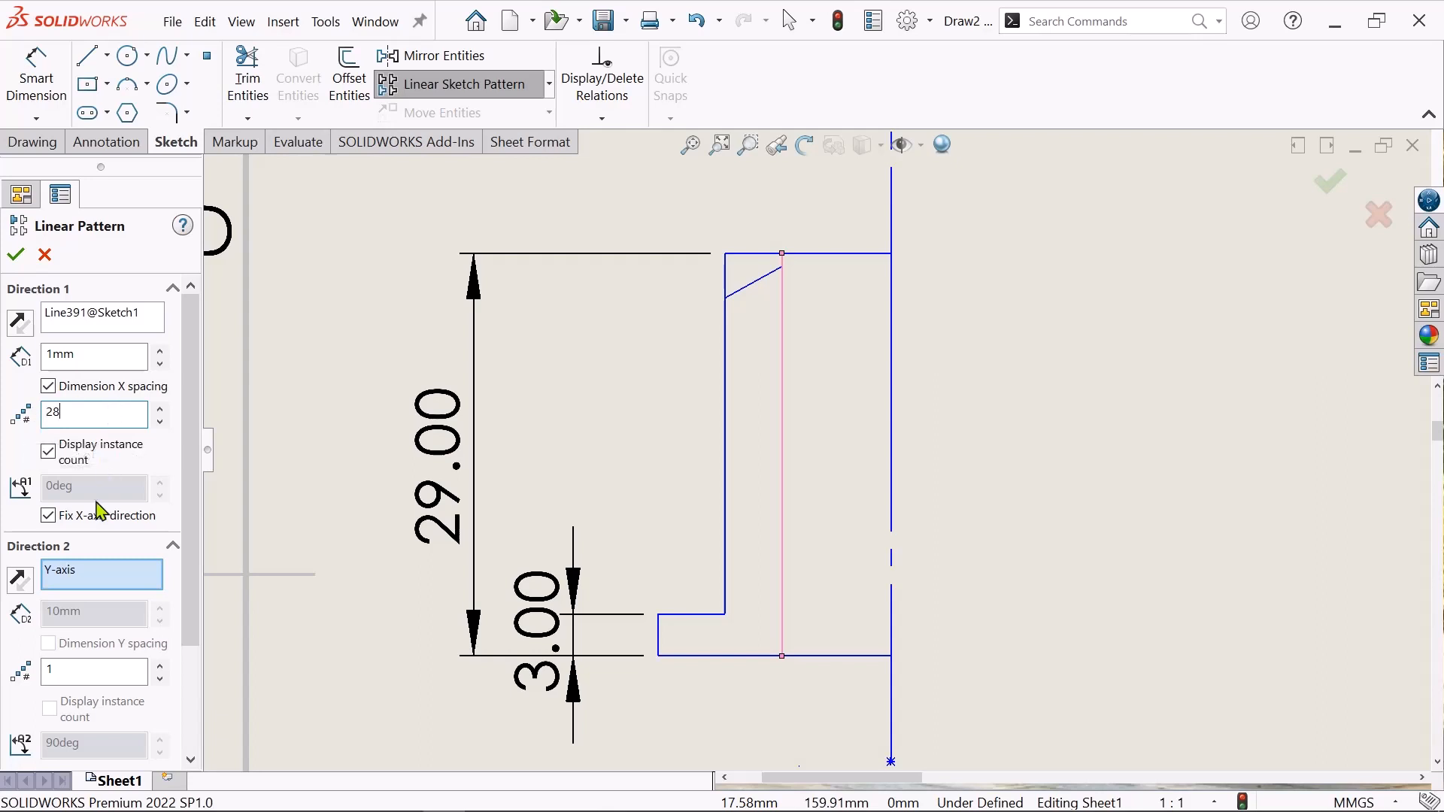
- Choose the slanted hatch line at the section's top as the entity to pattern and complete the linear pattern
scroll(187, 500, "down", 3)
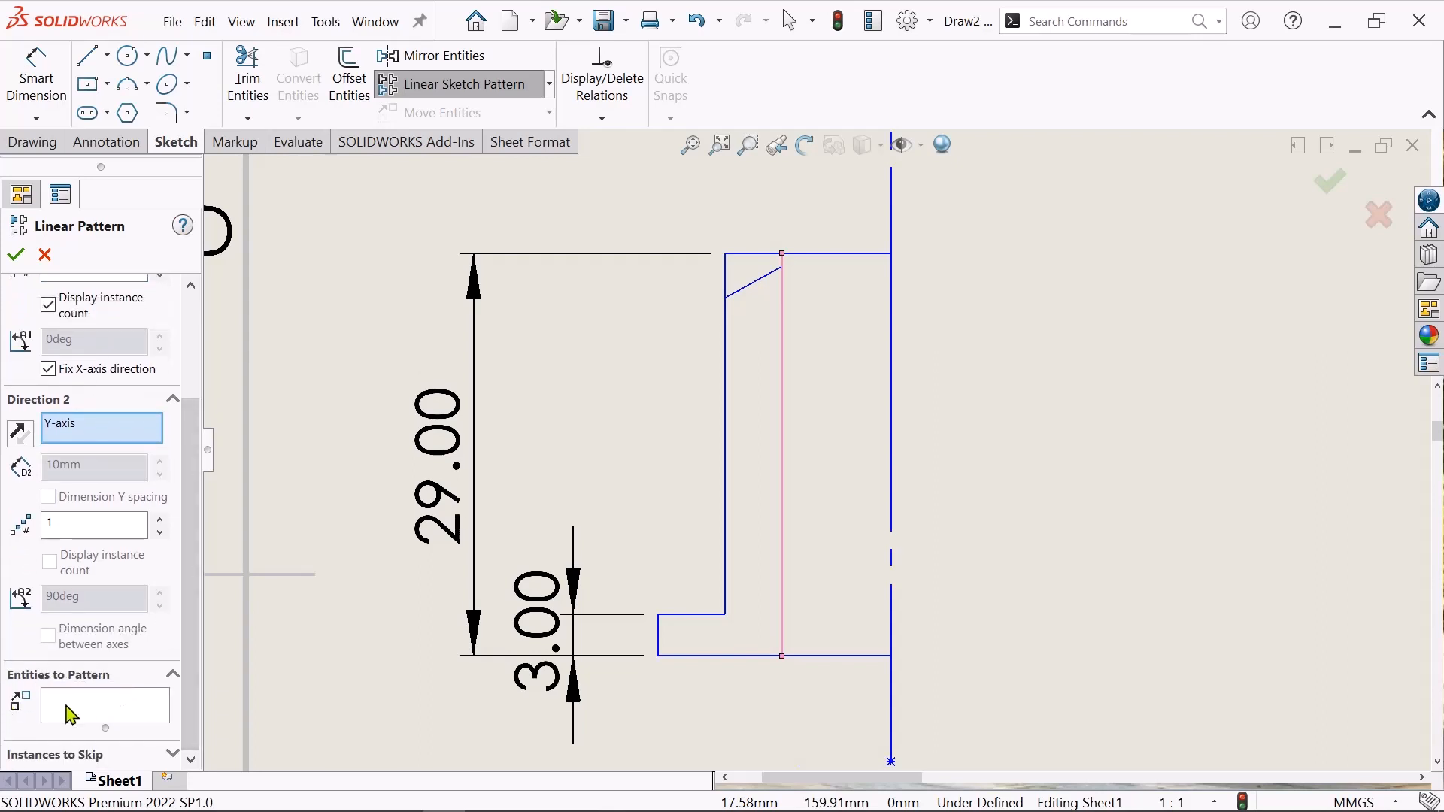
left_click(70, 713)
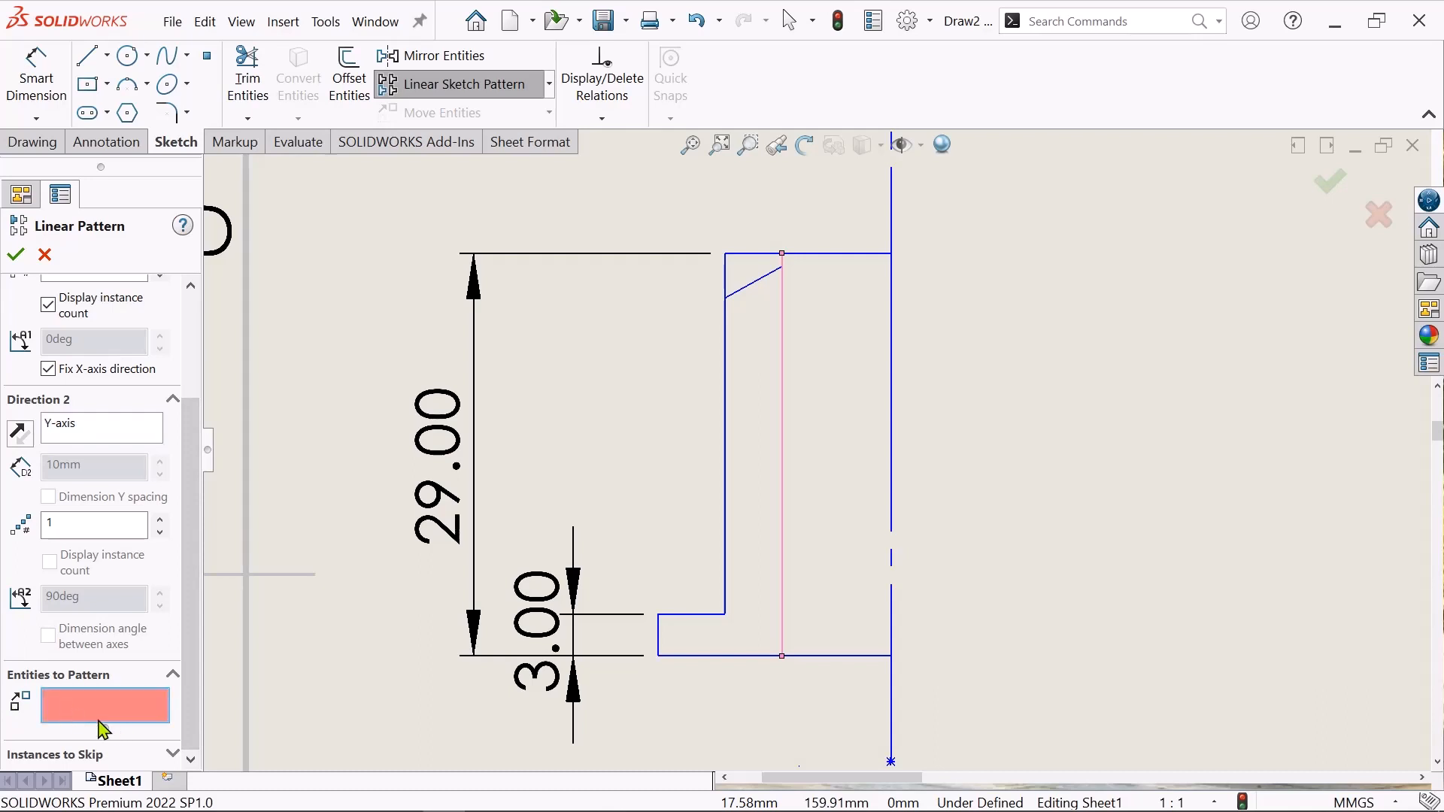
left_click(759, 283)
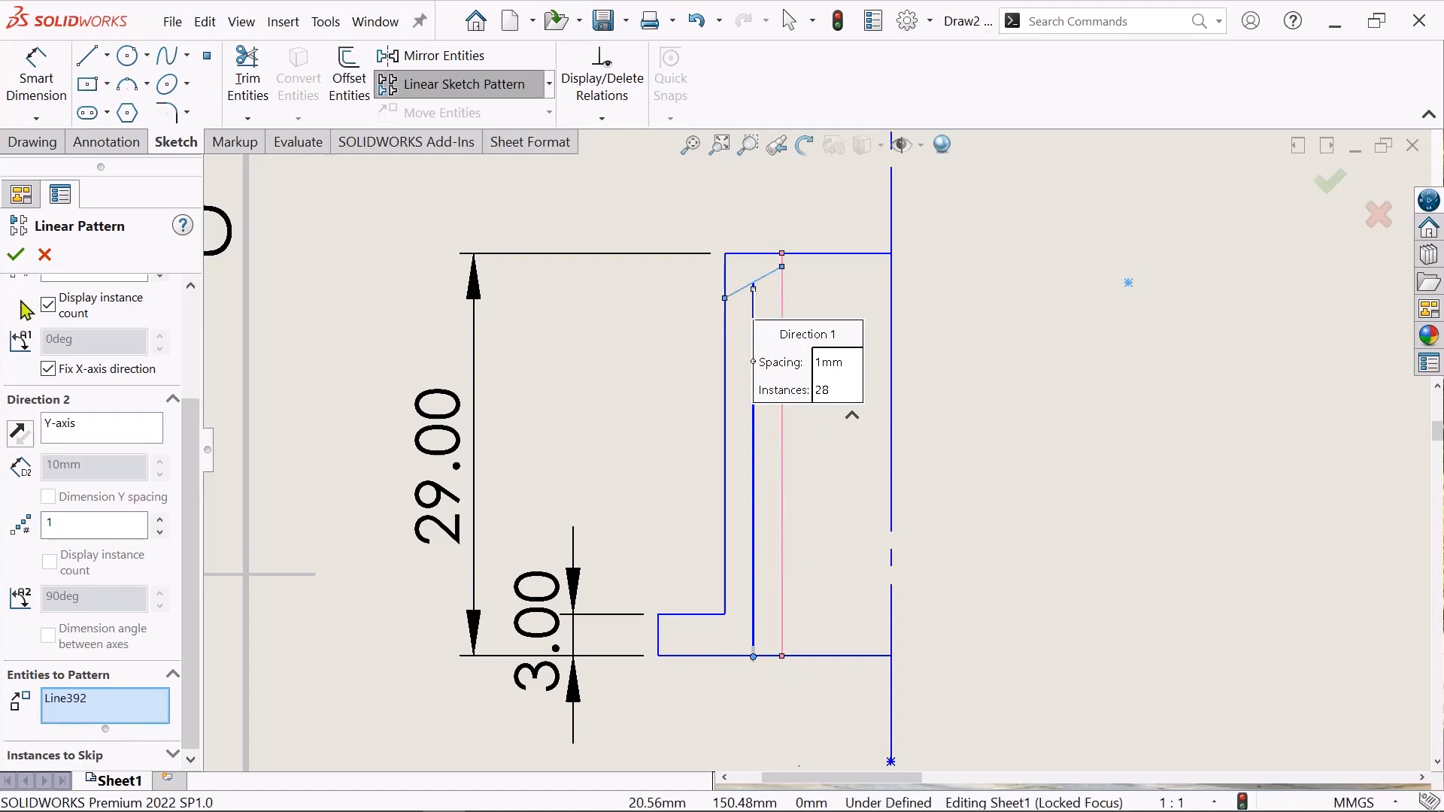
left_click(17, 258)
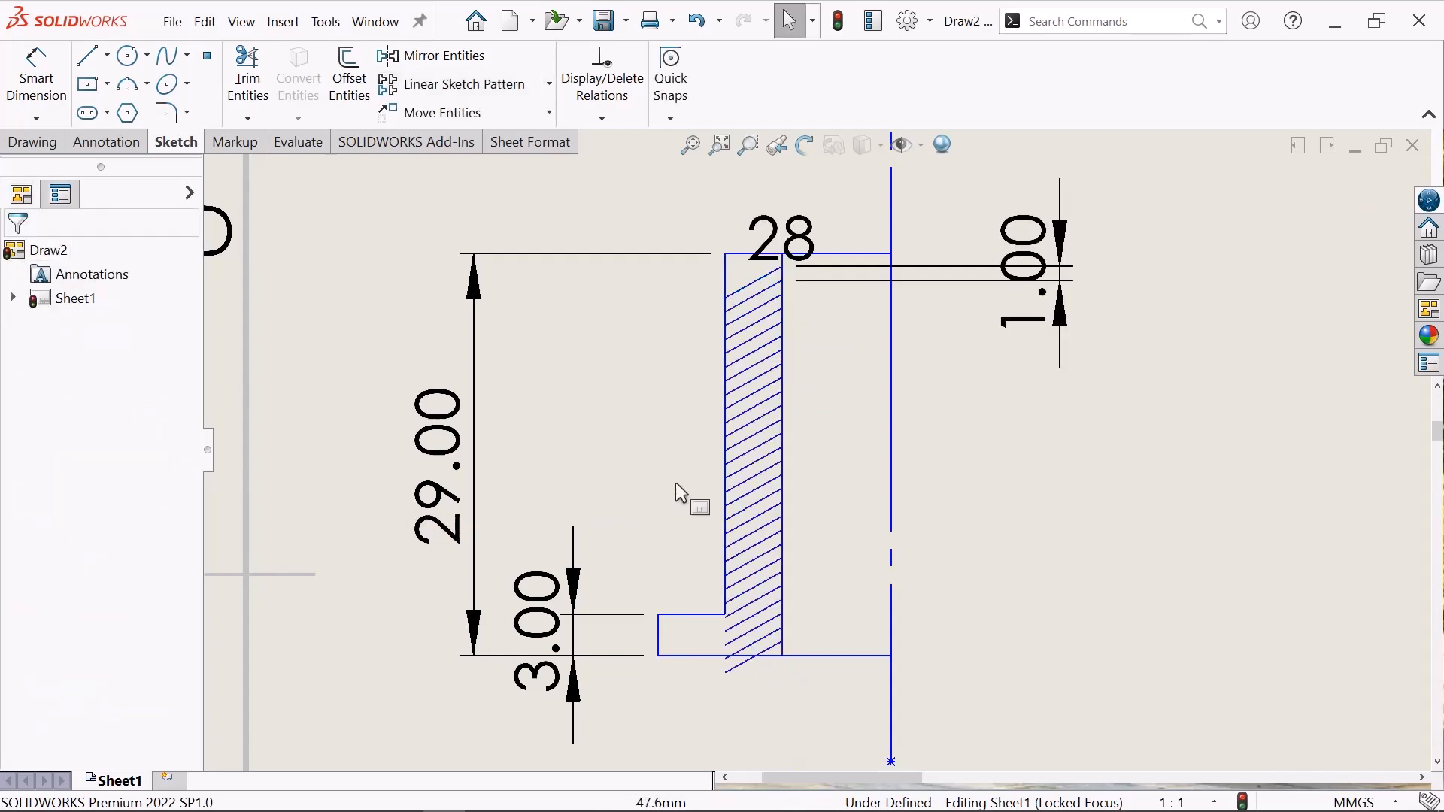
- Trim the portion of the lowest hatch line that overhangs the section's bottom edge
scroll(681, 493, "down", 2)
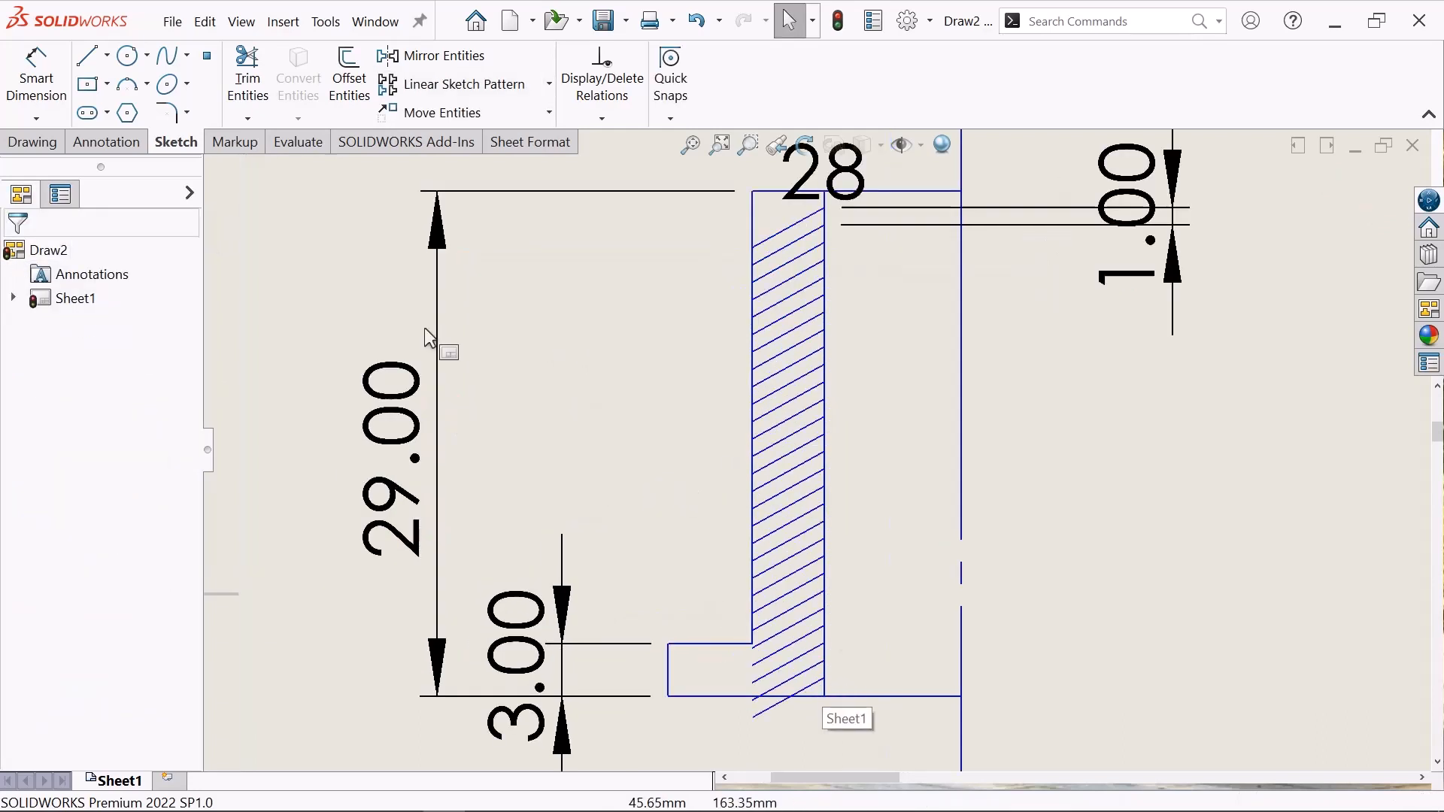
left_click(248, 75)
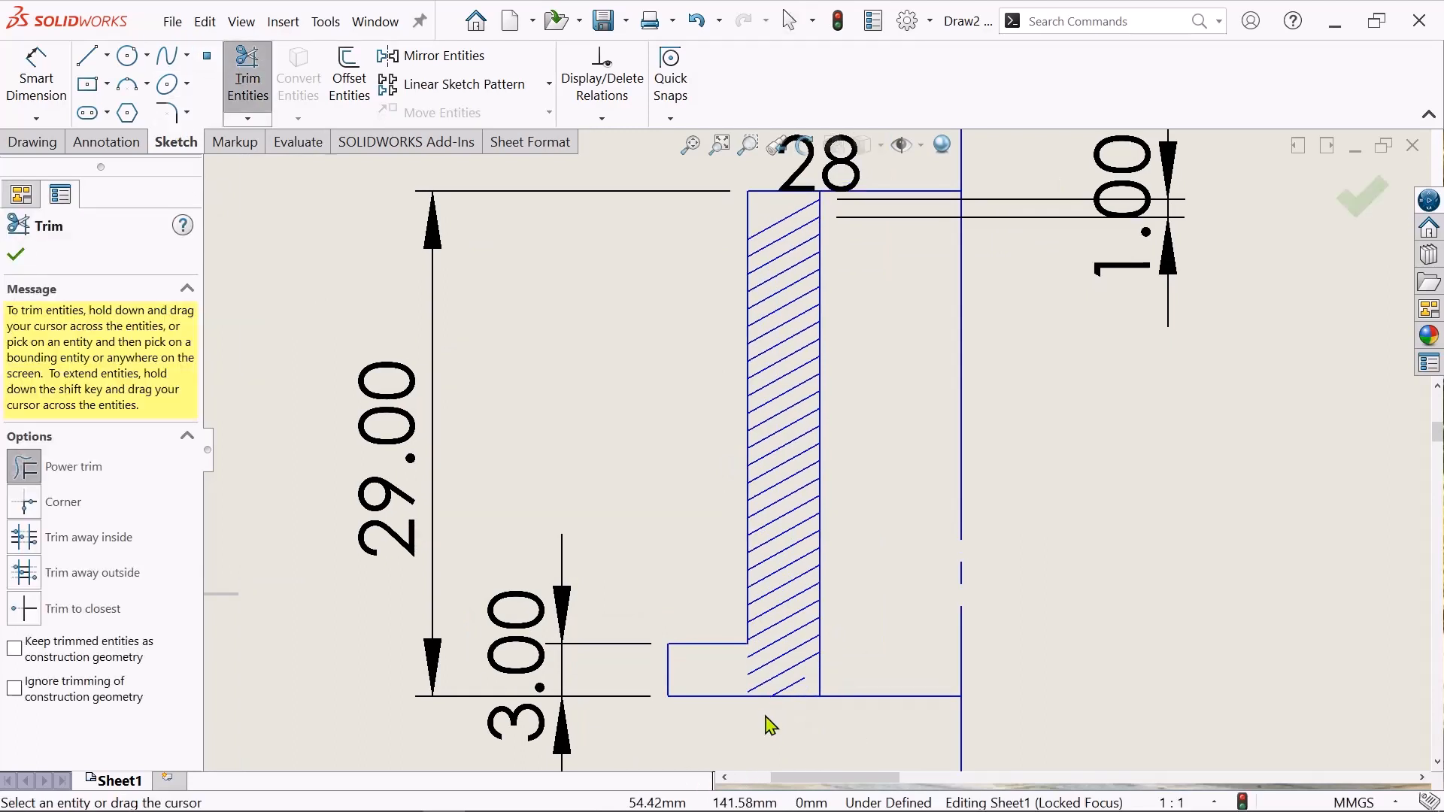
scroll(775, 715, "down", 4)
scroll(799, 668, "up", 3)
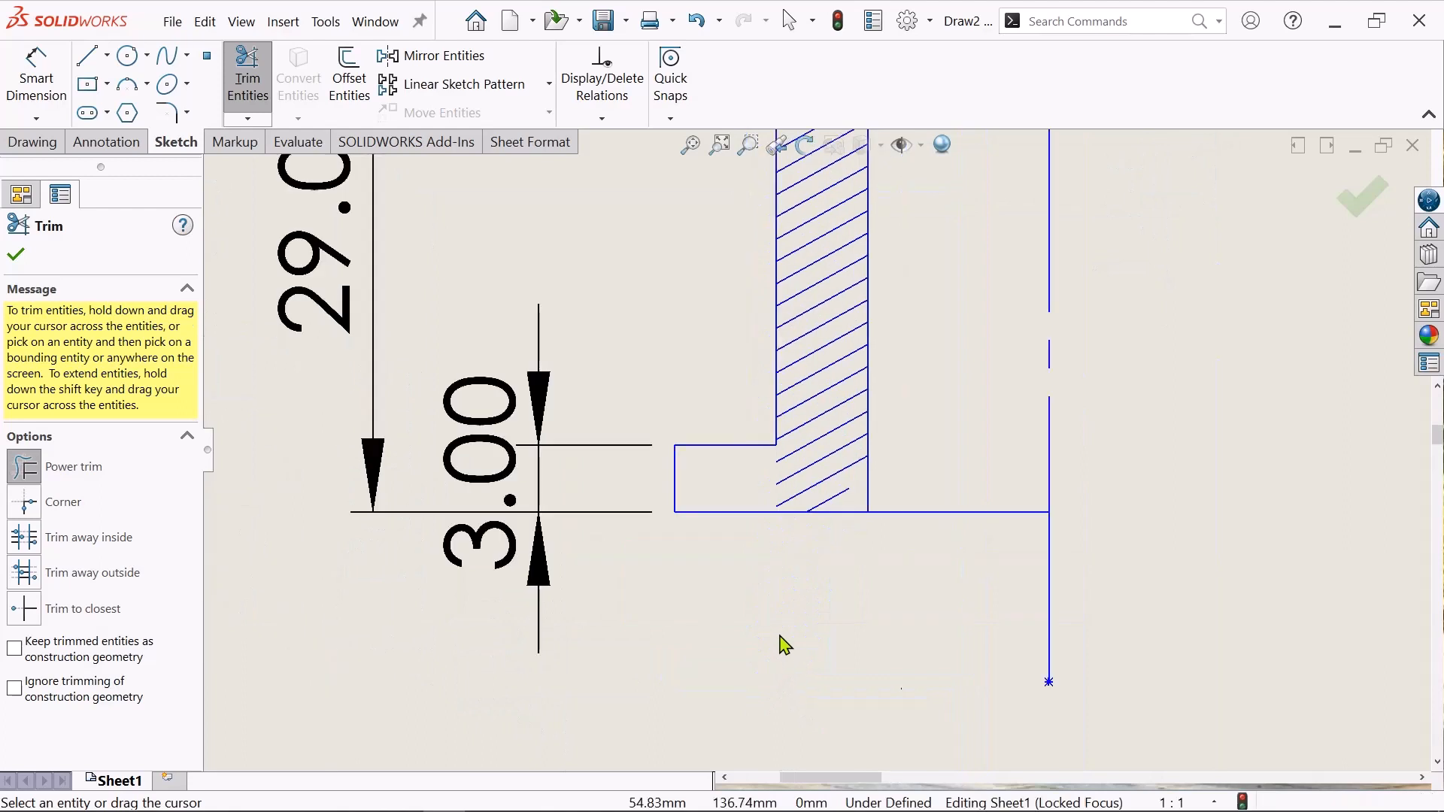
scroll(751, 489, "up", 4)
scroll(799, 416, "down", 4)
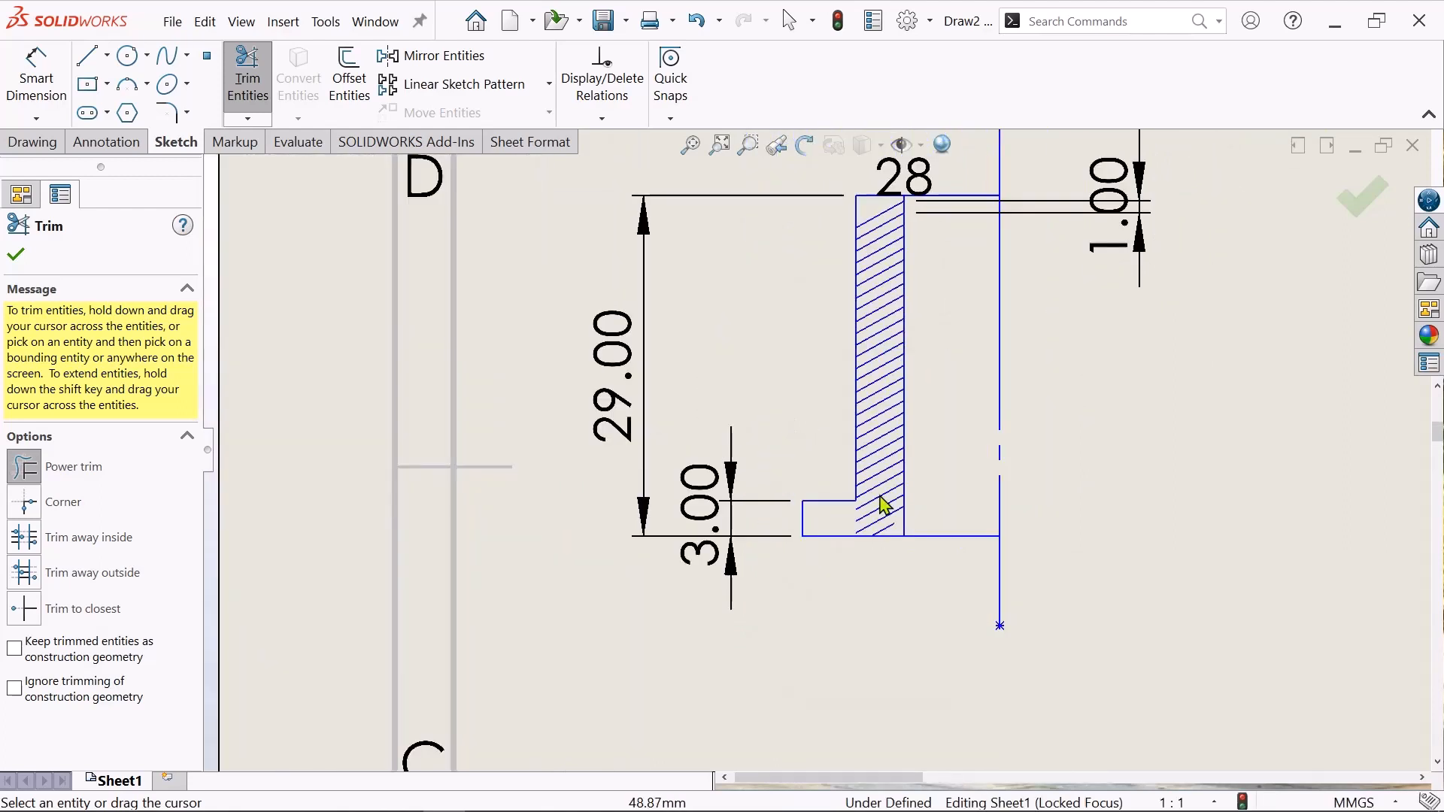
left_click(21, 258)
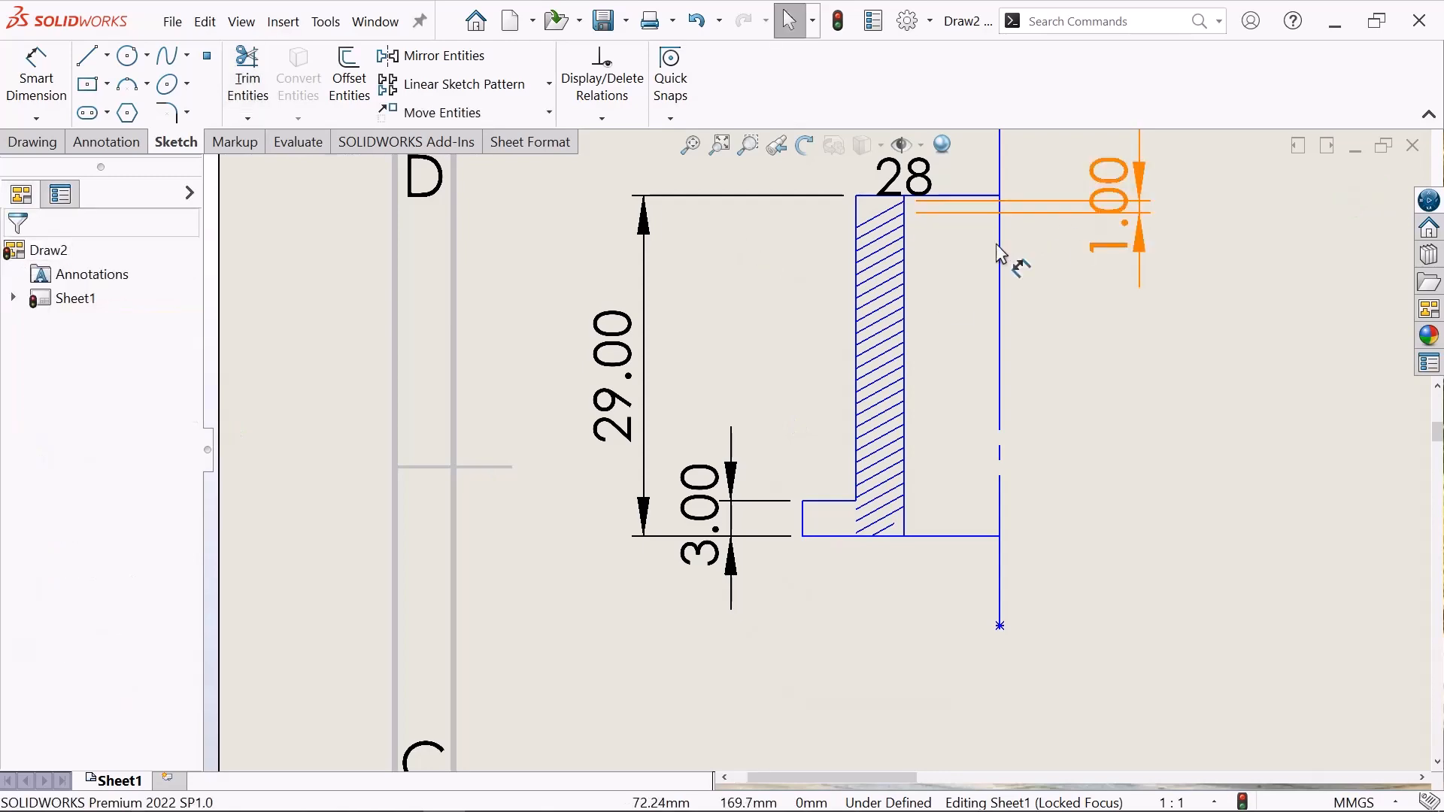
- Sketch a flange hatch line about 4.3 mm long from the hatch end just below the flange's inner corner down to the bottom edge
scroll(978, 452, "down", 4)
scroll(730, 526, "up", 4)
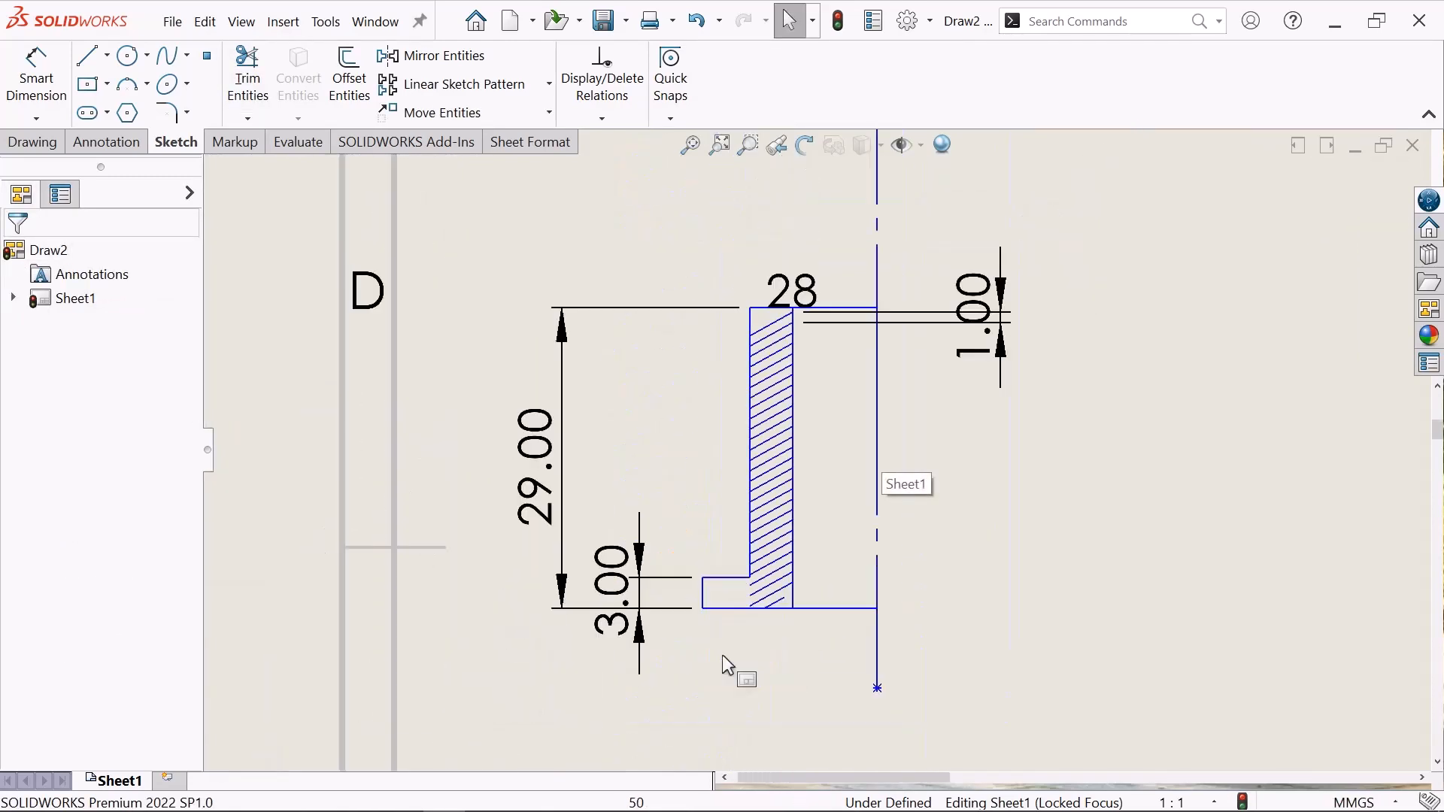
scroll(733, 647, "down", 3)
scroll(728, 621, "down", 1)
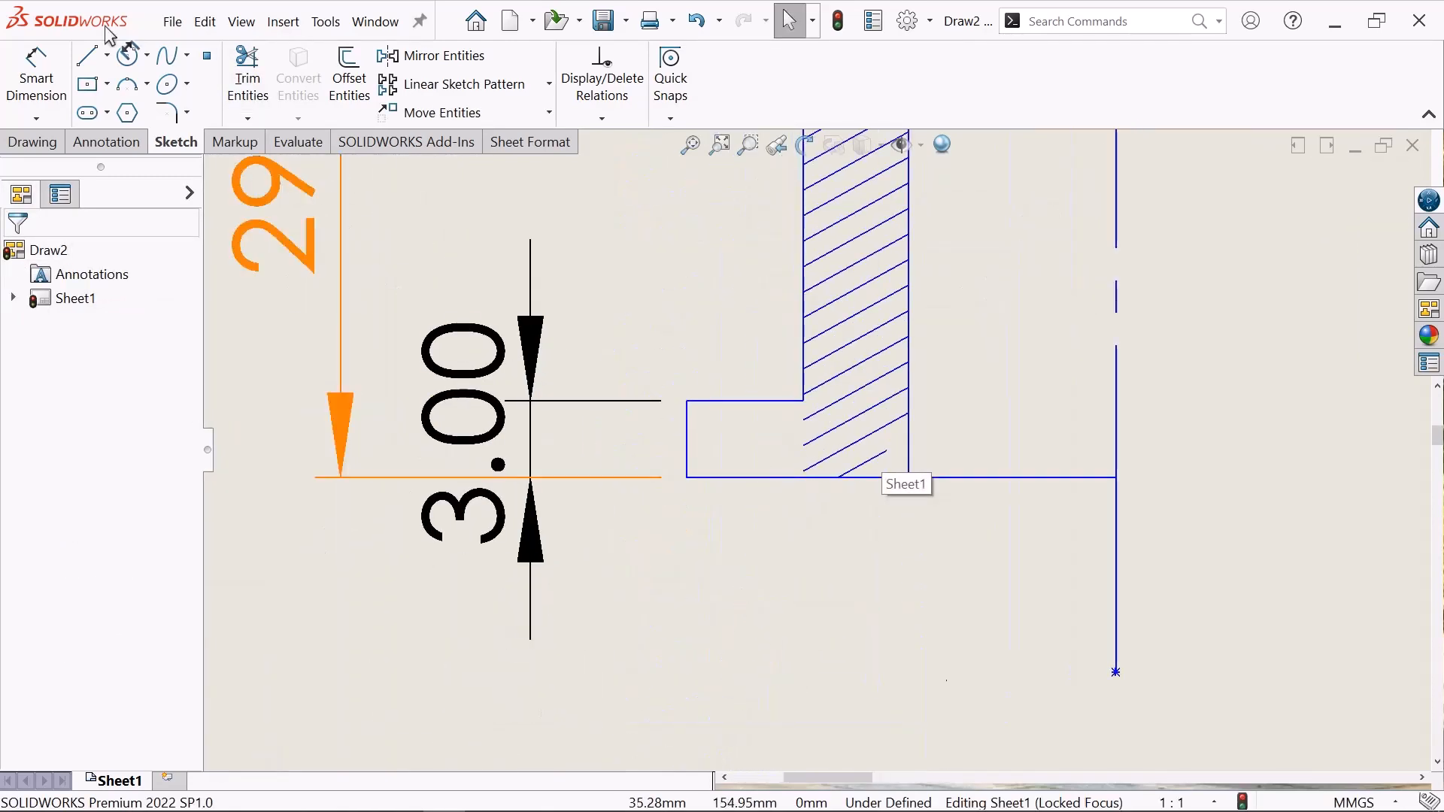
left_click(85, 67)
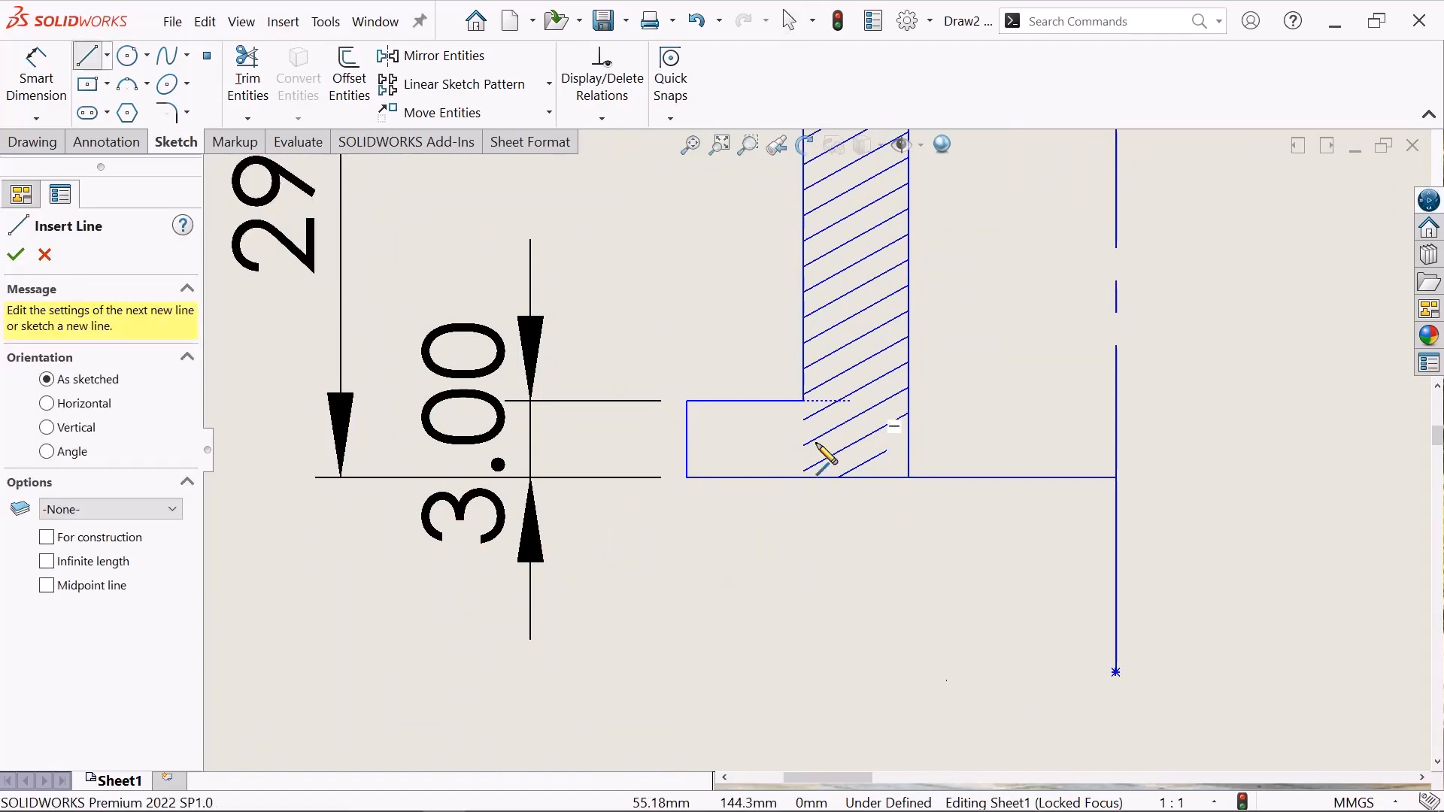
left_click(802, 419)
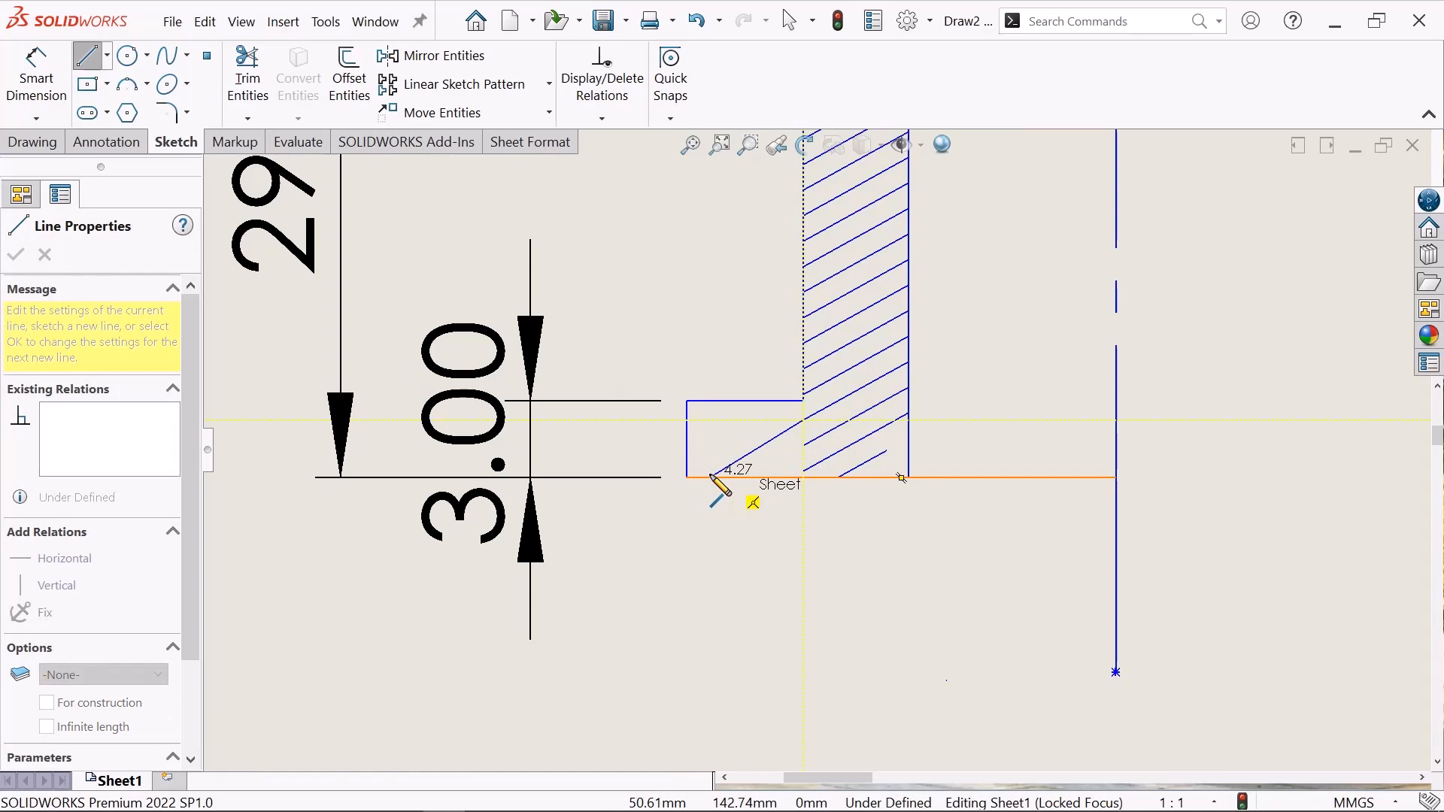
double_click(711, 478)
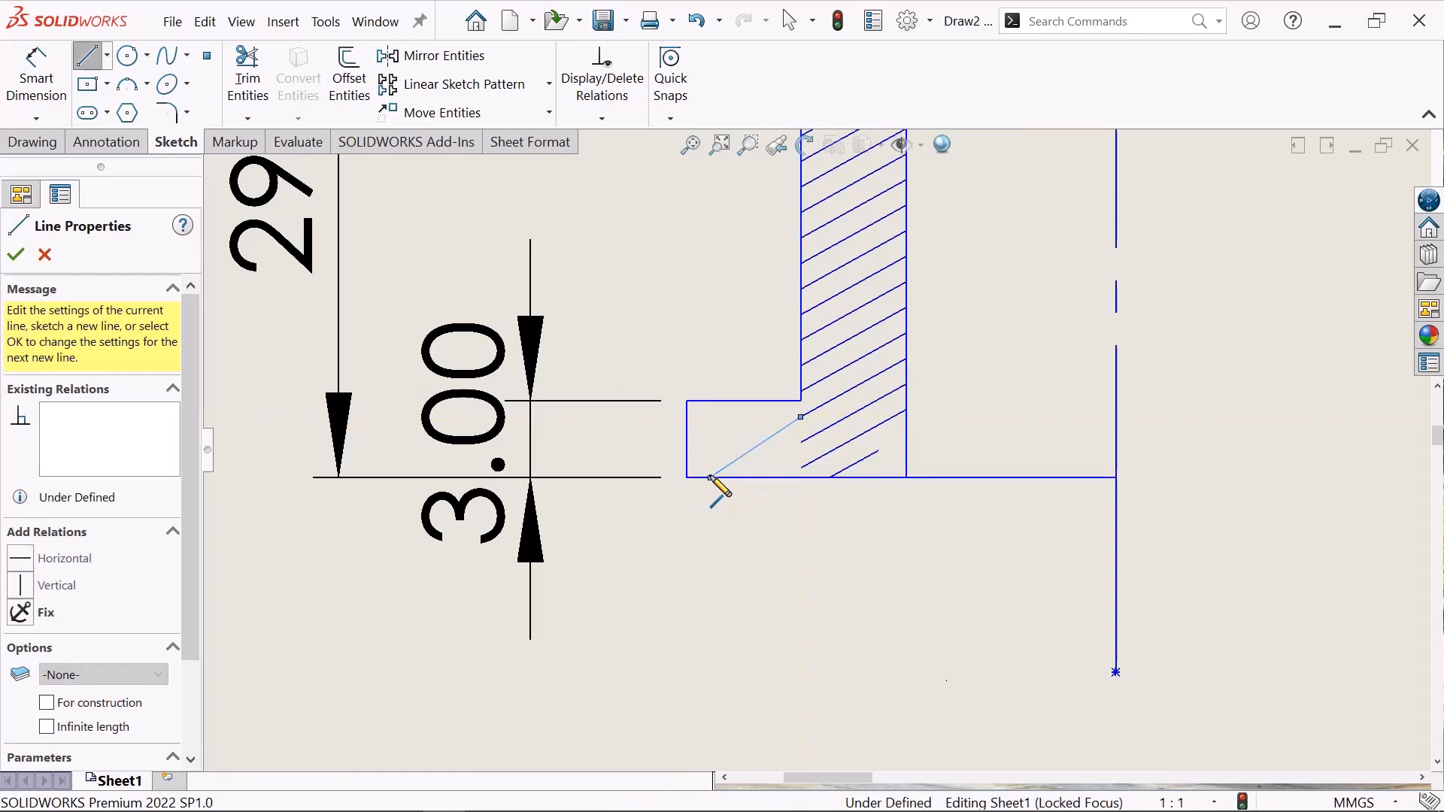
- Sketch a second flange hatch line about 2.8 mm long, extending the next hatch line collinearly down to the bottom edge
left_click(801, 443)
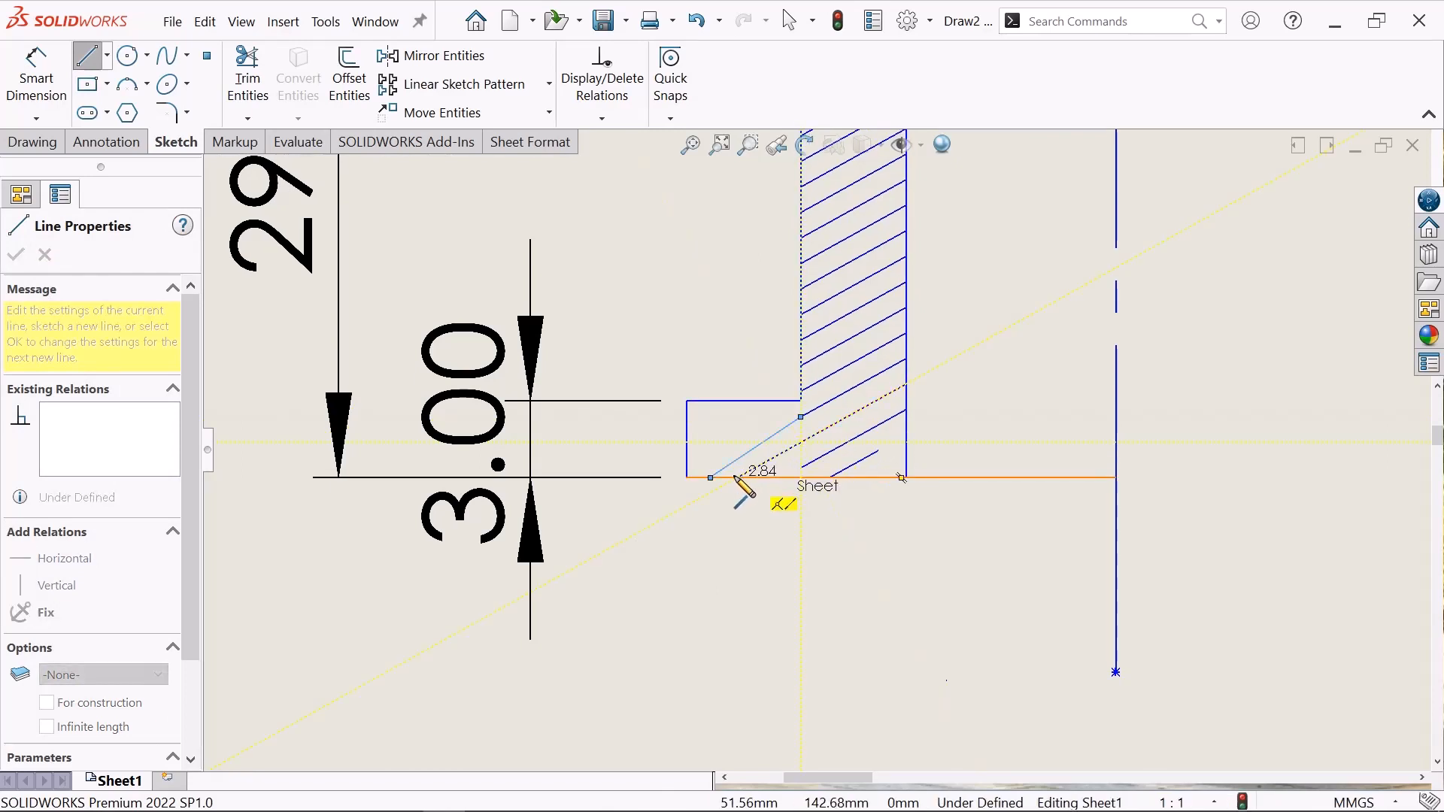
double_click(734, 477)
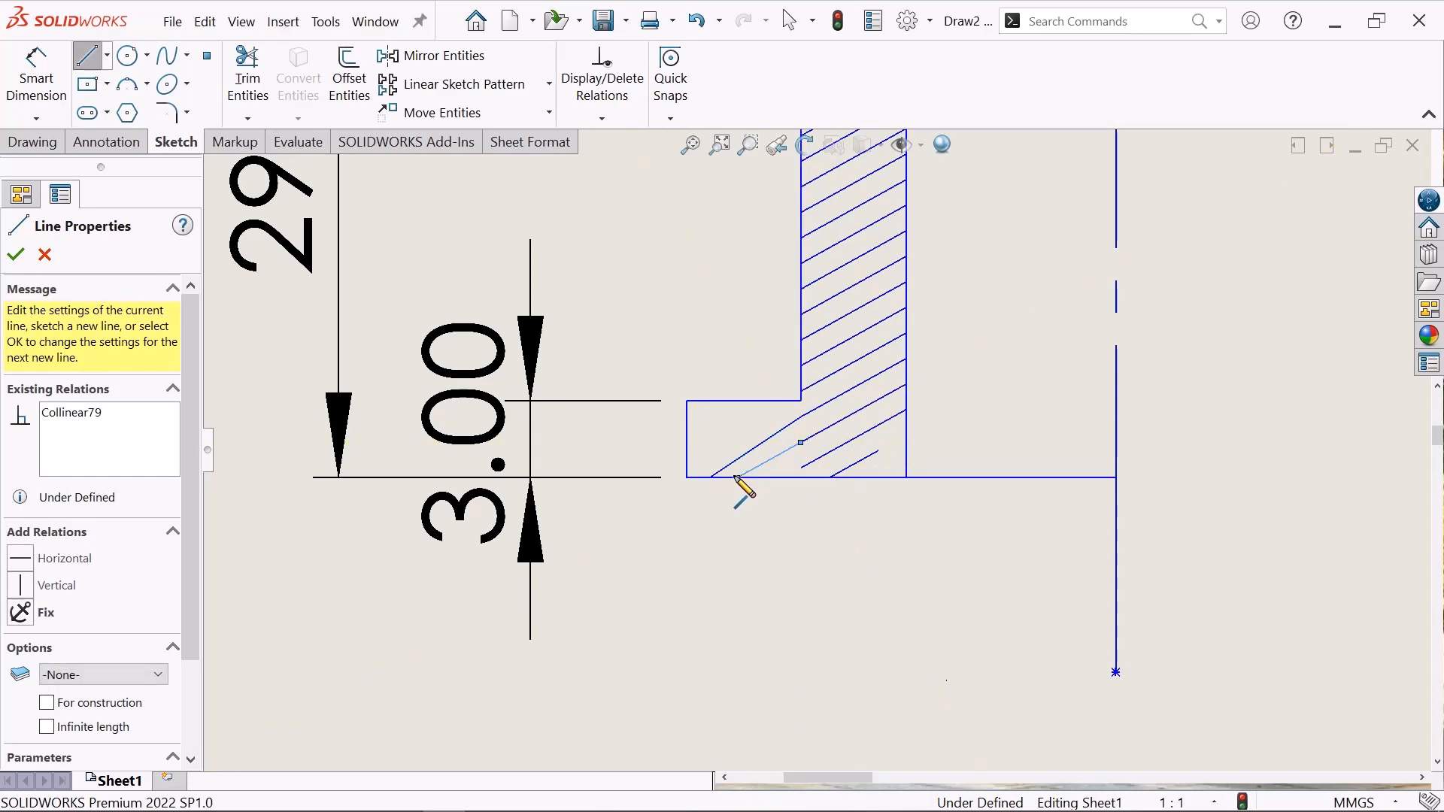
right_click(735, 487)
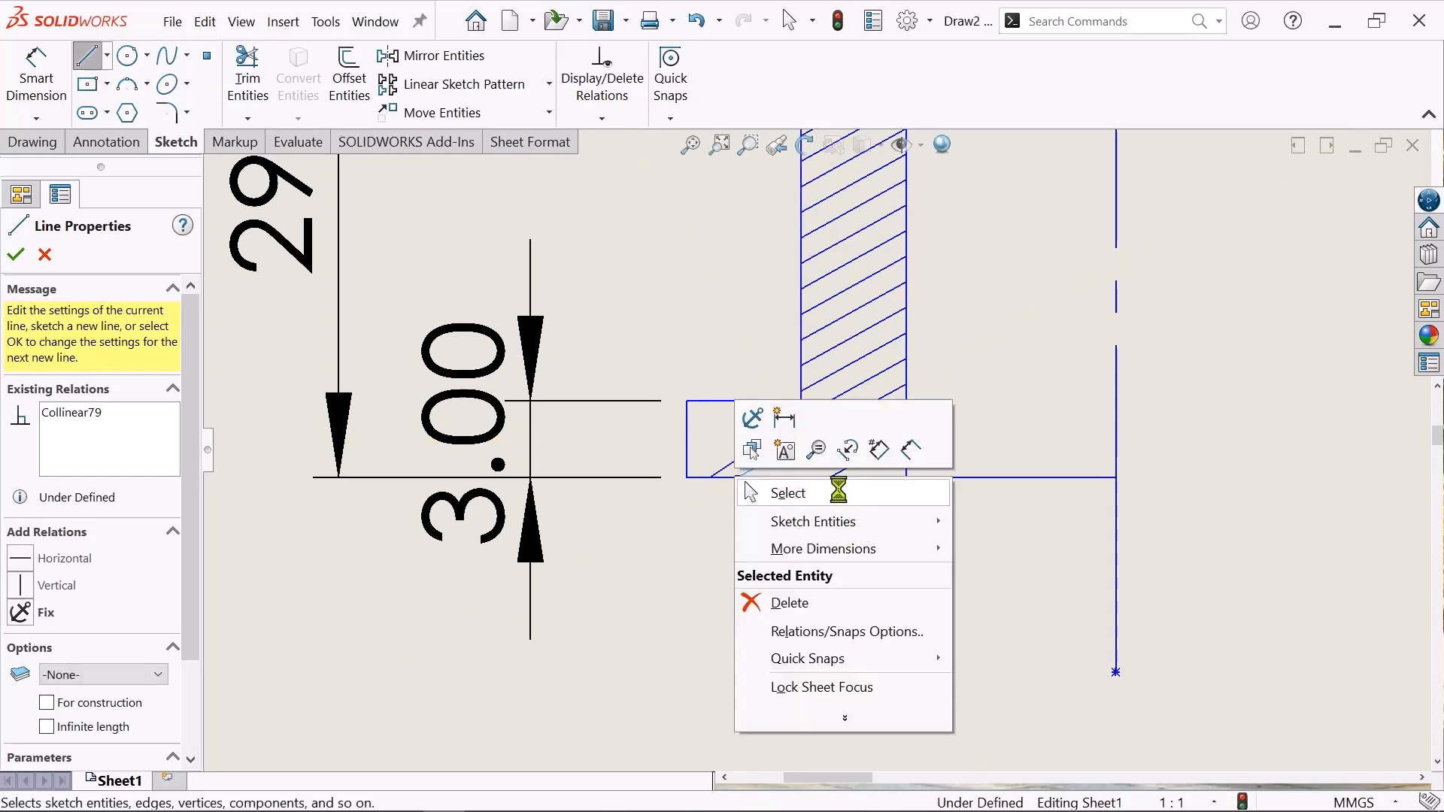
left_click(835, 492)
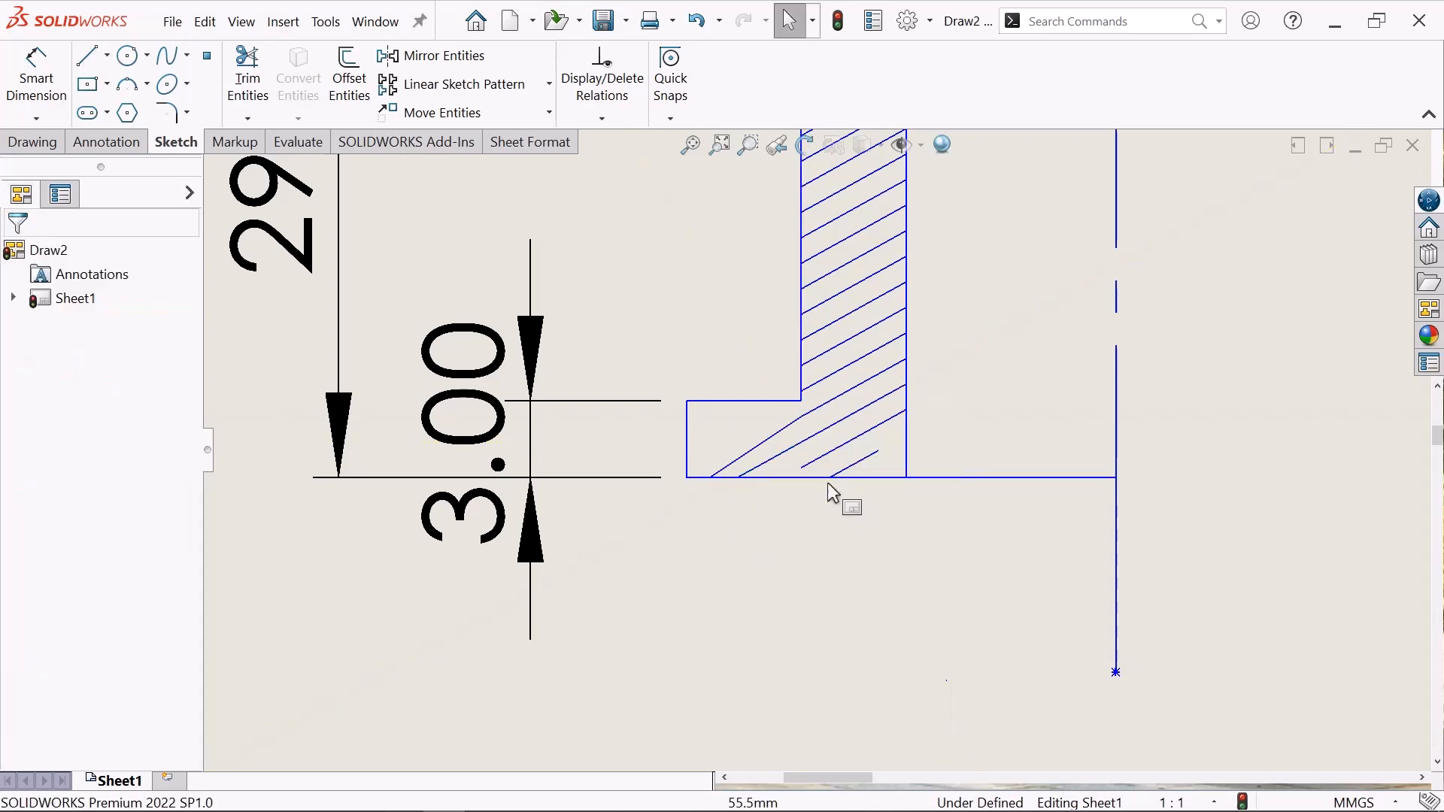
- Sketch a short hatch line about 0.8 mm long, extending the lowest full hatch line down to the flange's bottom edge
left_click(90, 60)
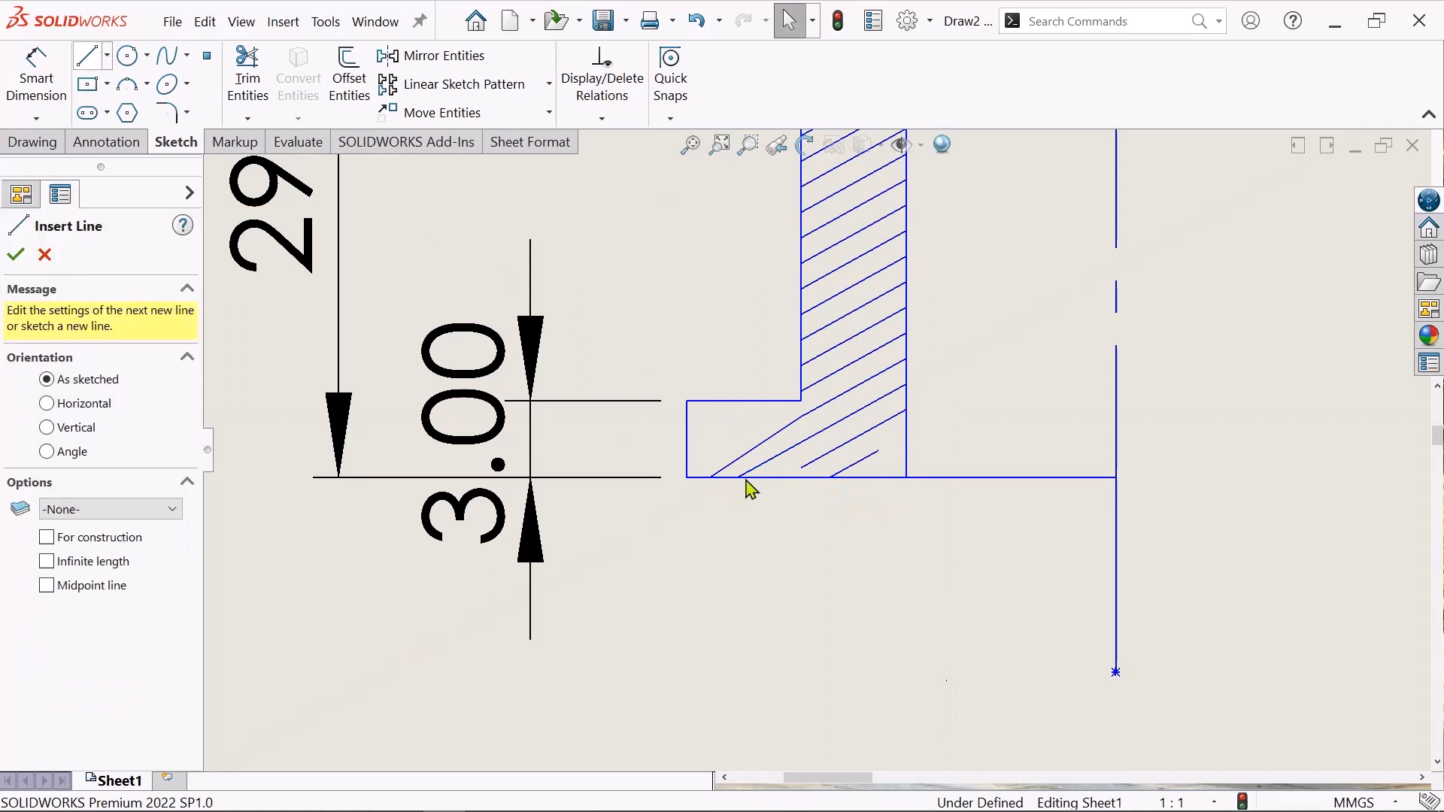
left_click(801, 468)
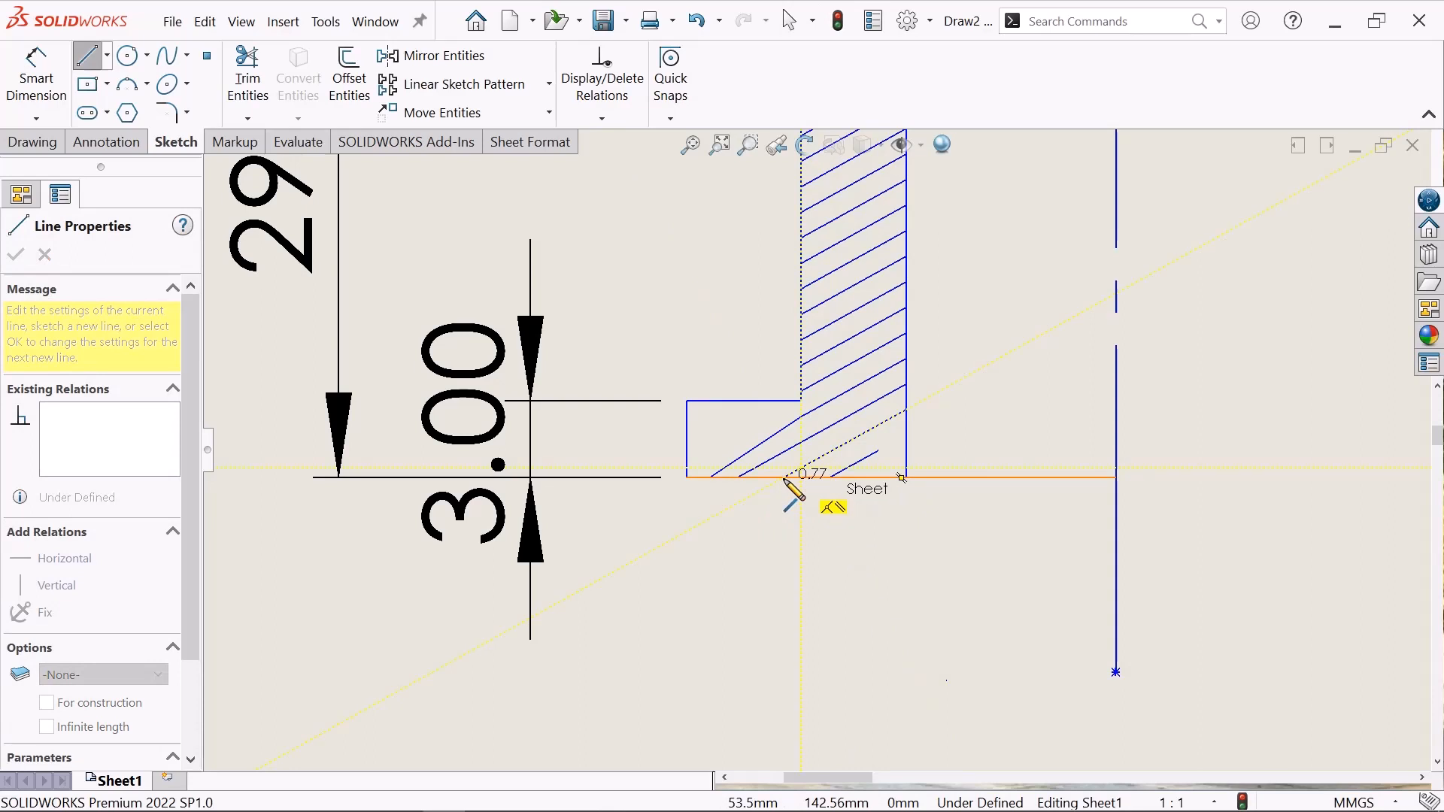
left_click(784, 478)
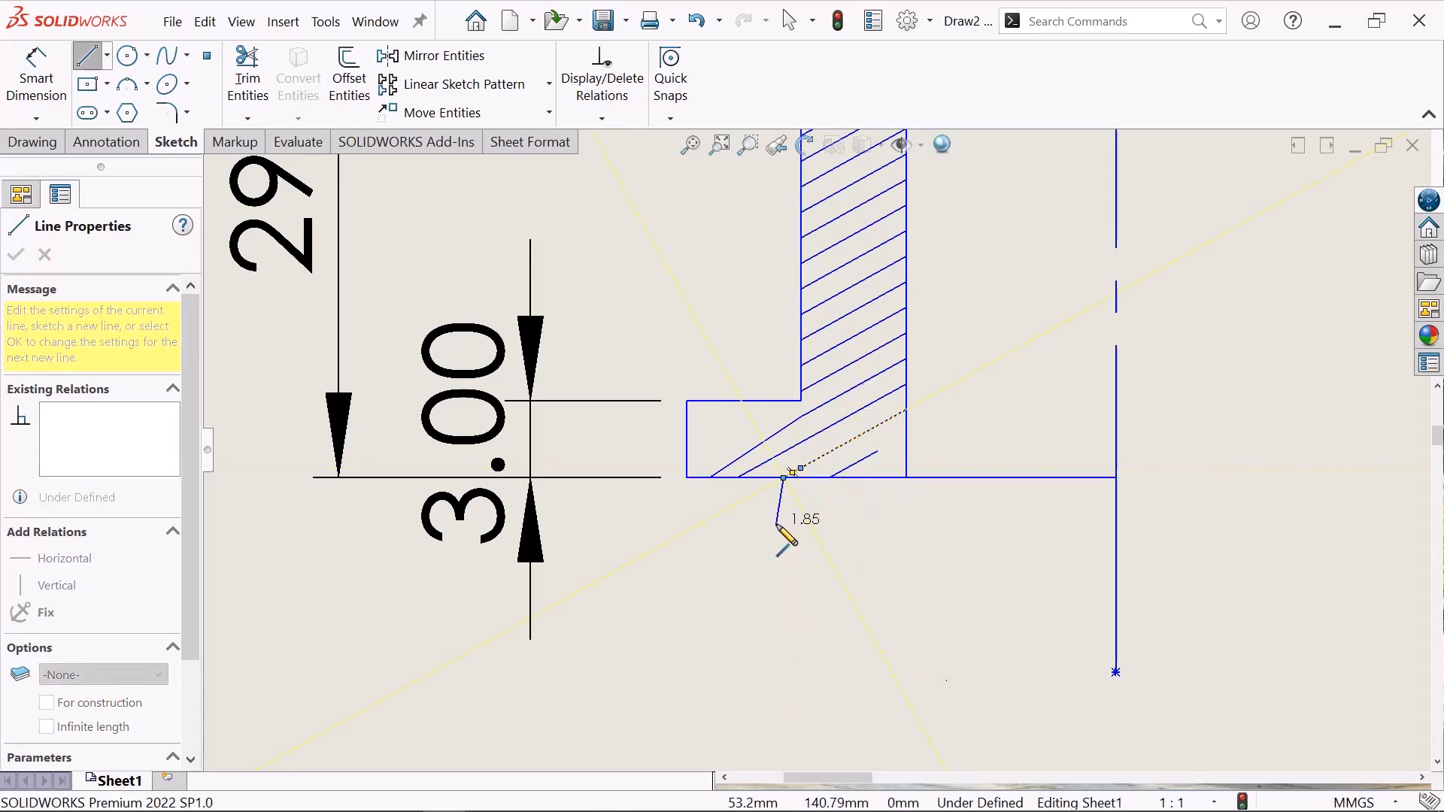
right_click(888, 536)
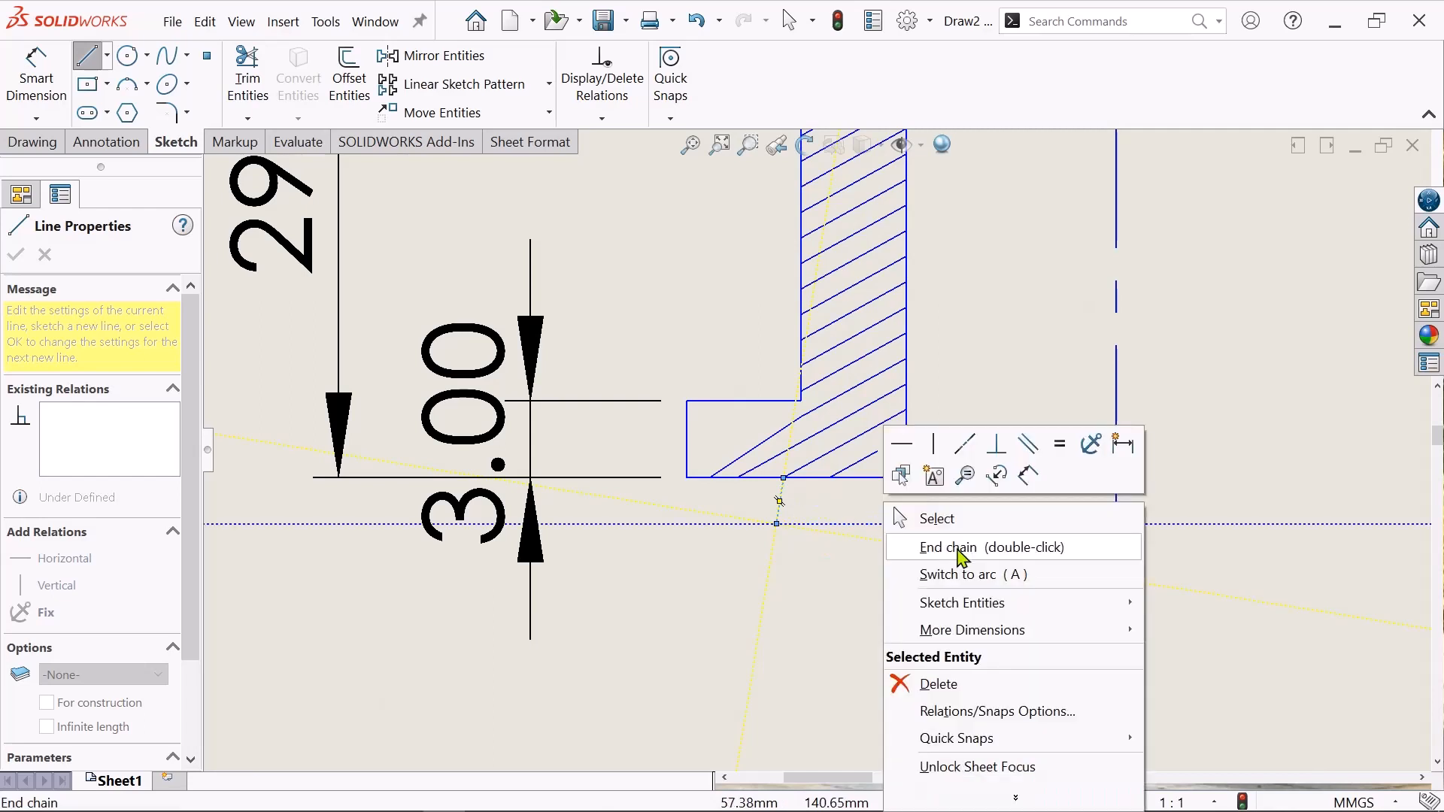
left_click(938, 519)
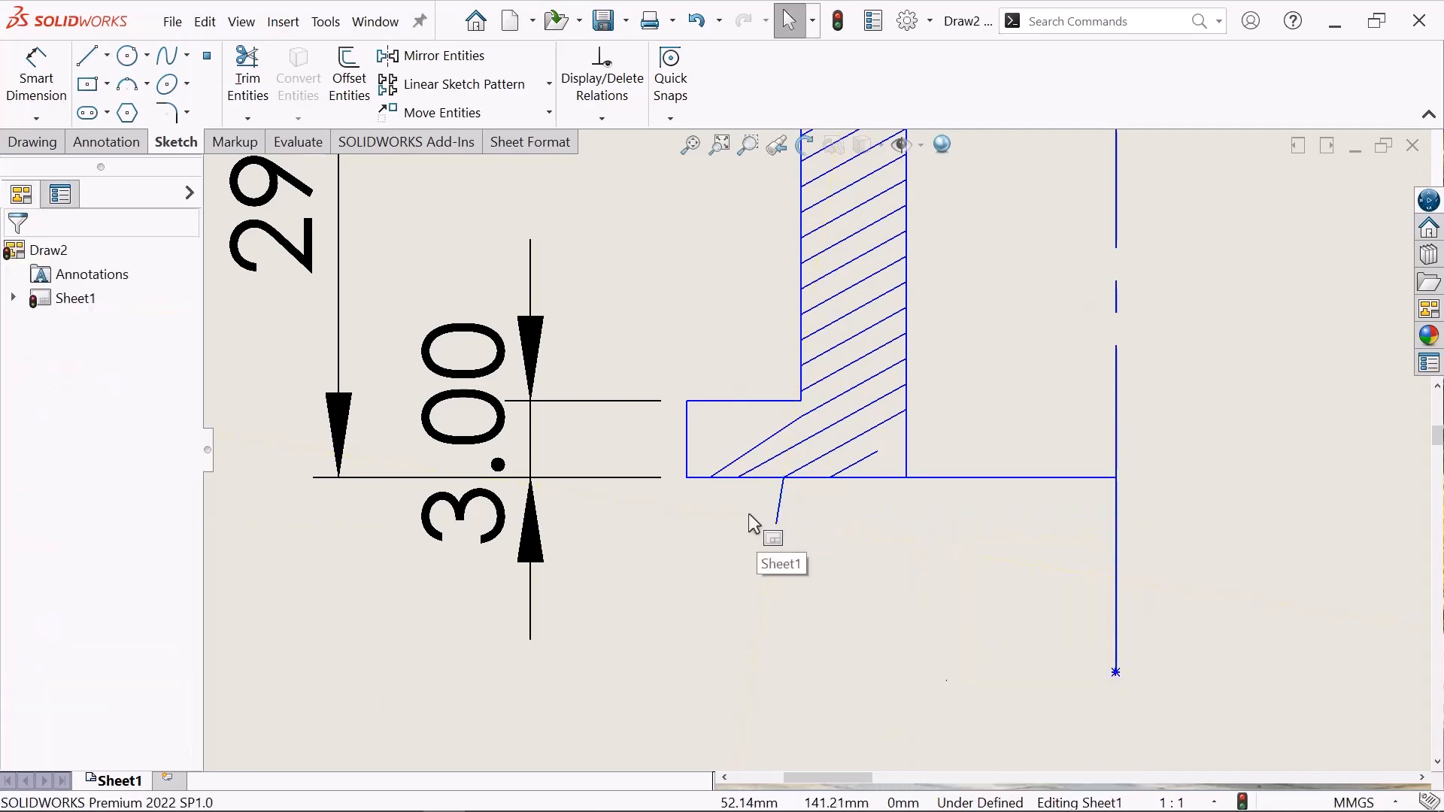
- Sketch a slanted hatch line about 3.6 mm long from the flange's top edge down to its outer vertical edge
left_click(87, 55)
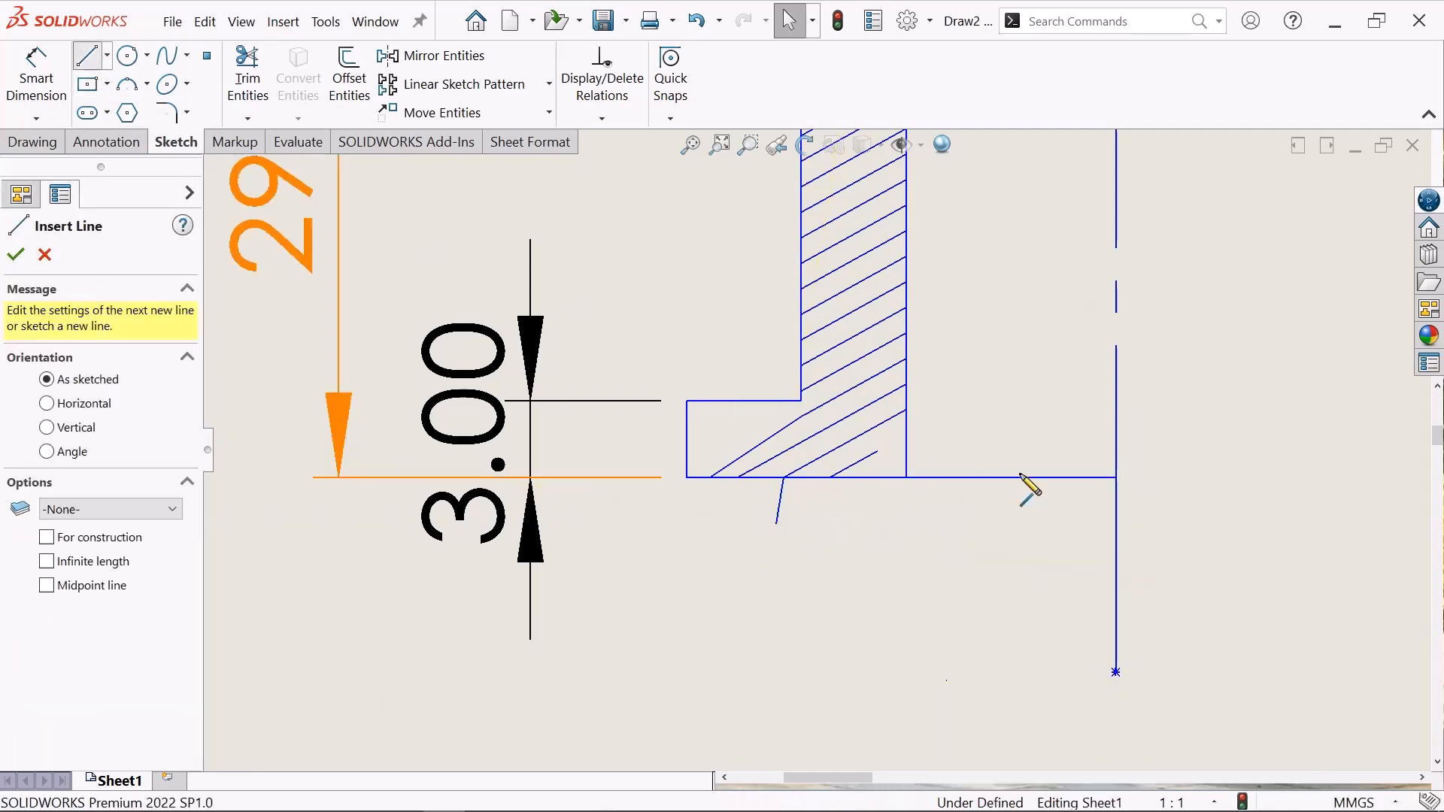
left_click(744, 401)
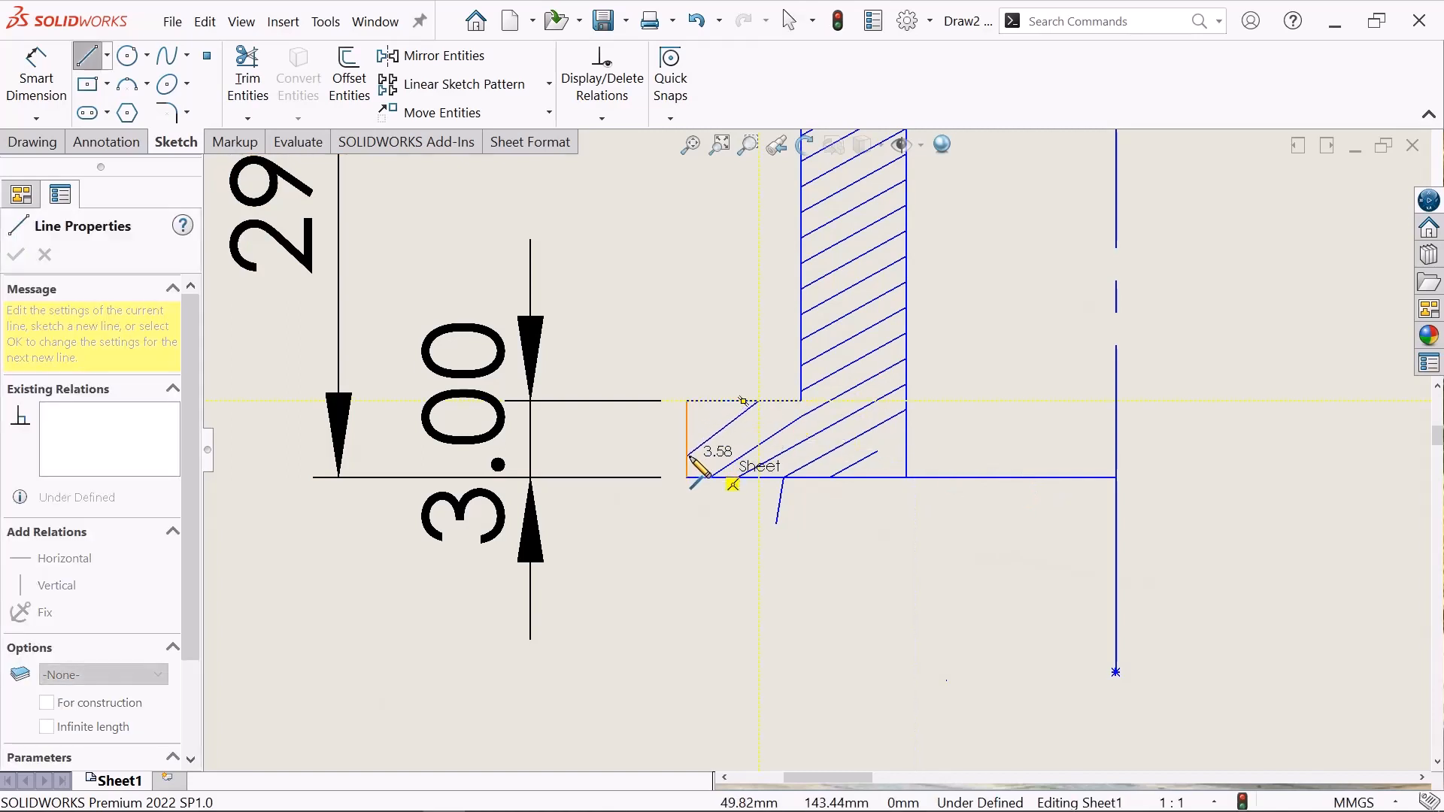
left_click(687, 456)
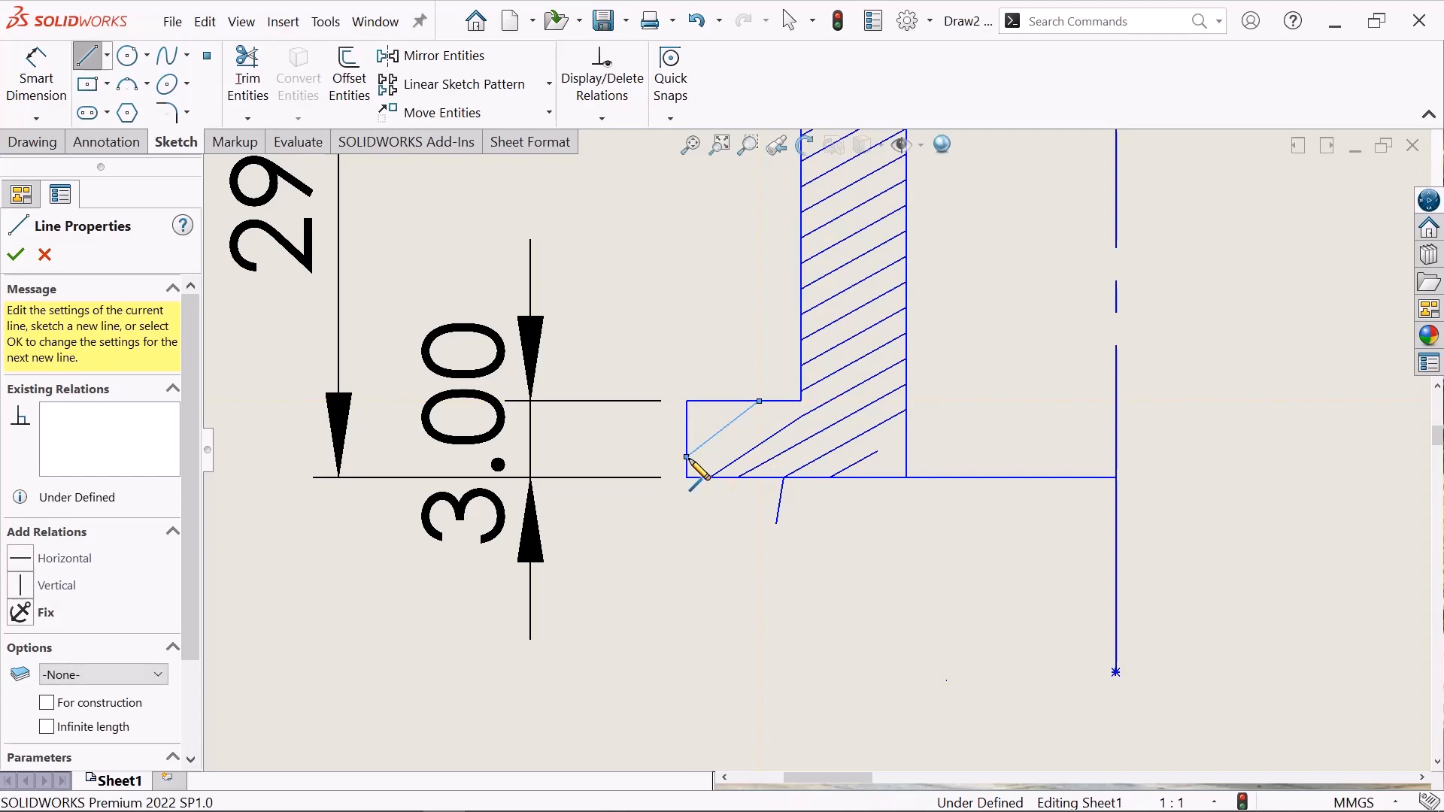
right_click(689, 458)
left_click(762, 478)
scroll(906, 559, "down", 1)
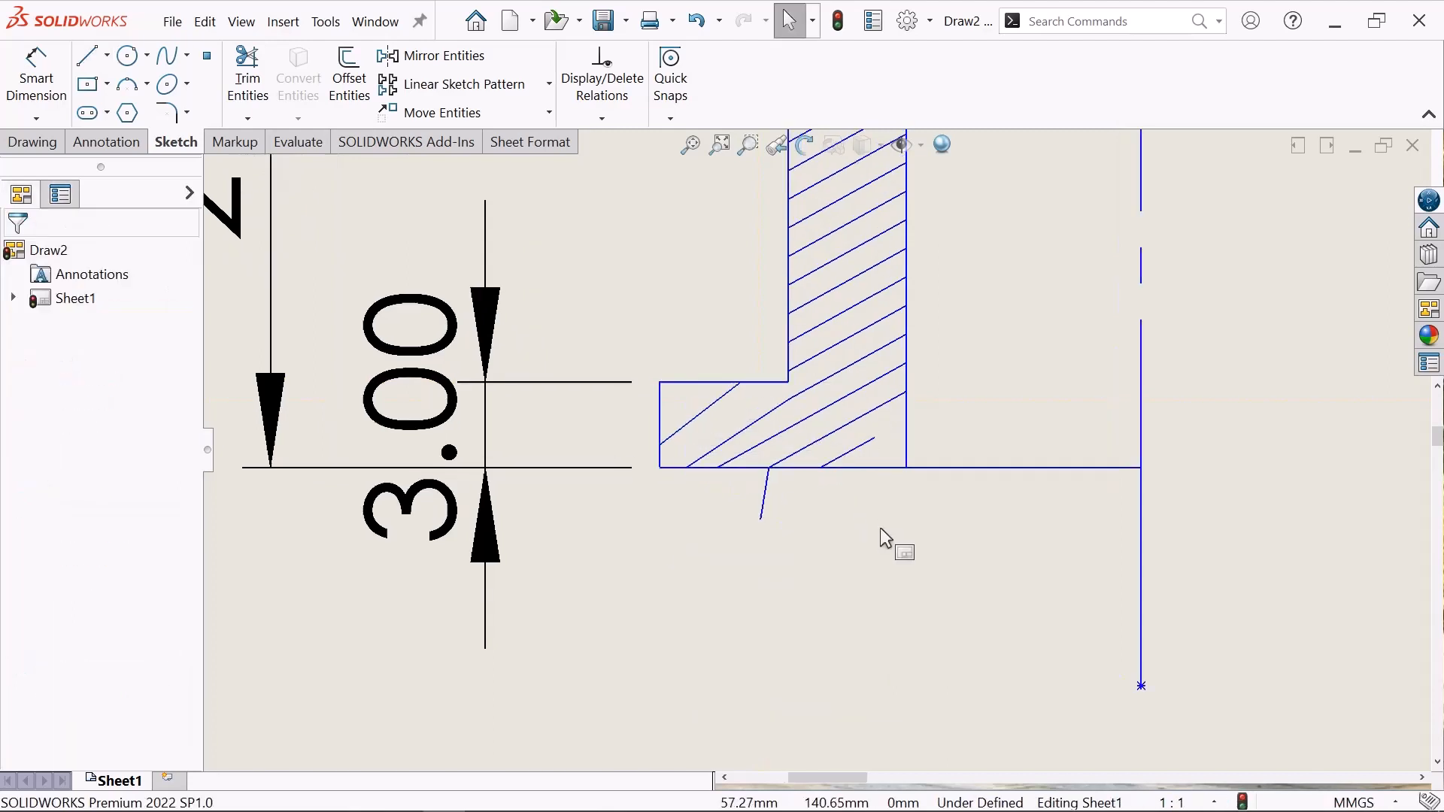
- Power-trim the stray line segment that hangs below the flange's bottom edge
left_click(256, 70)
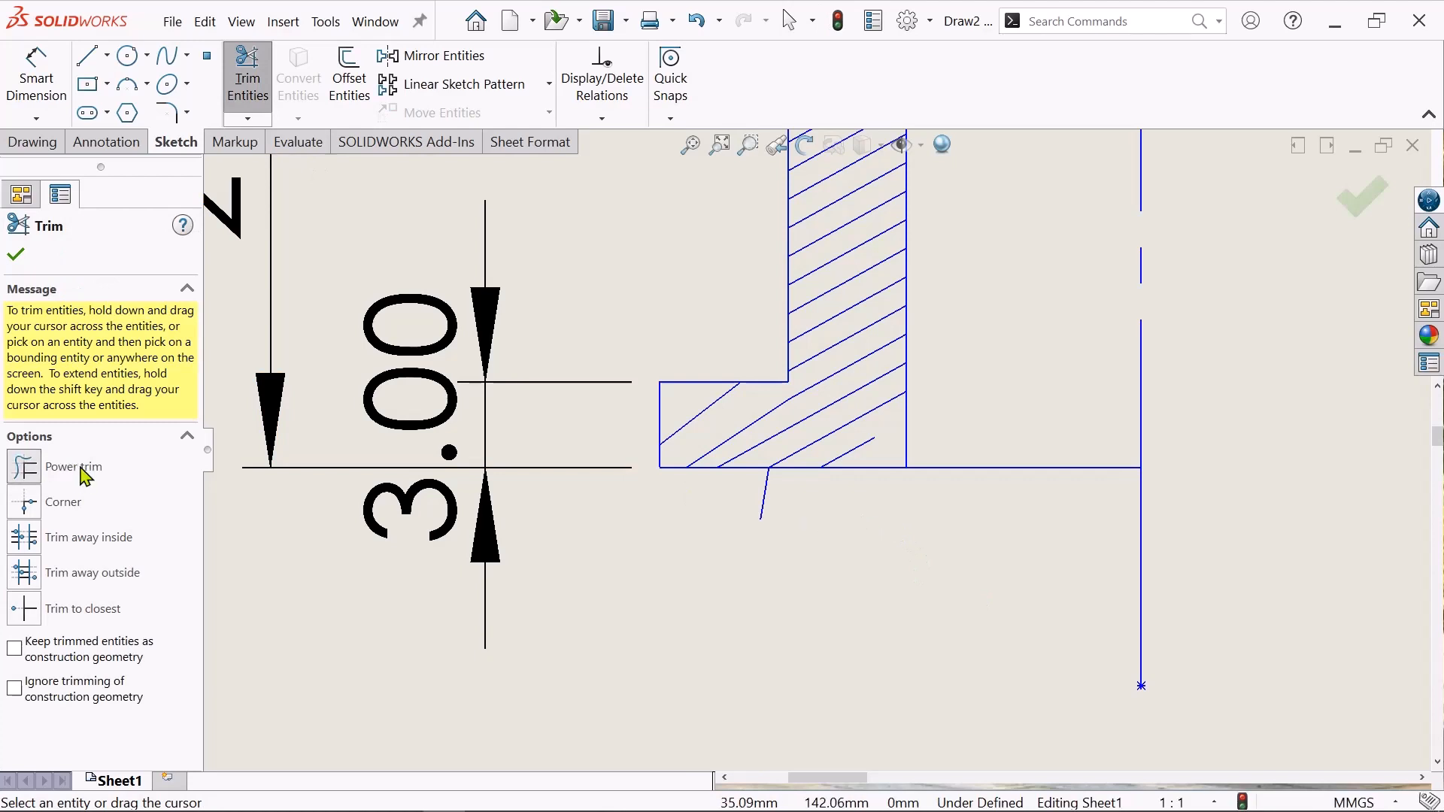
left_click_drag(799, 494, 705, 501)
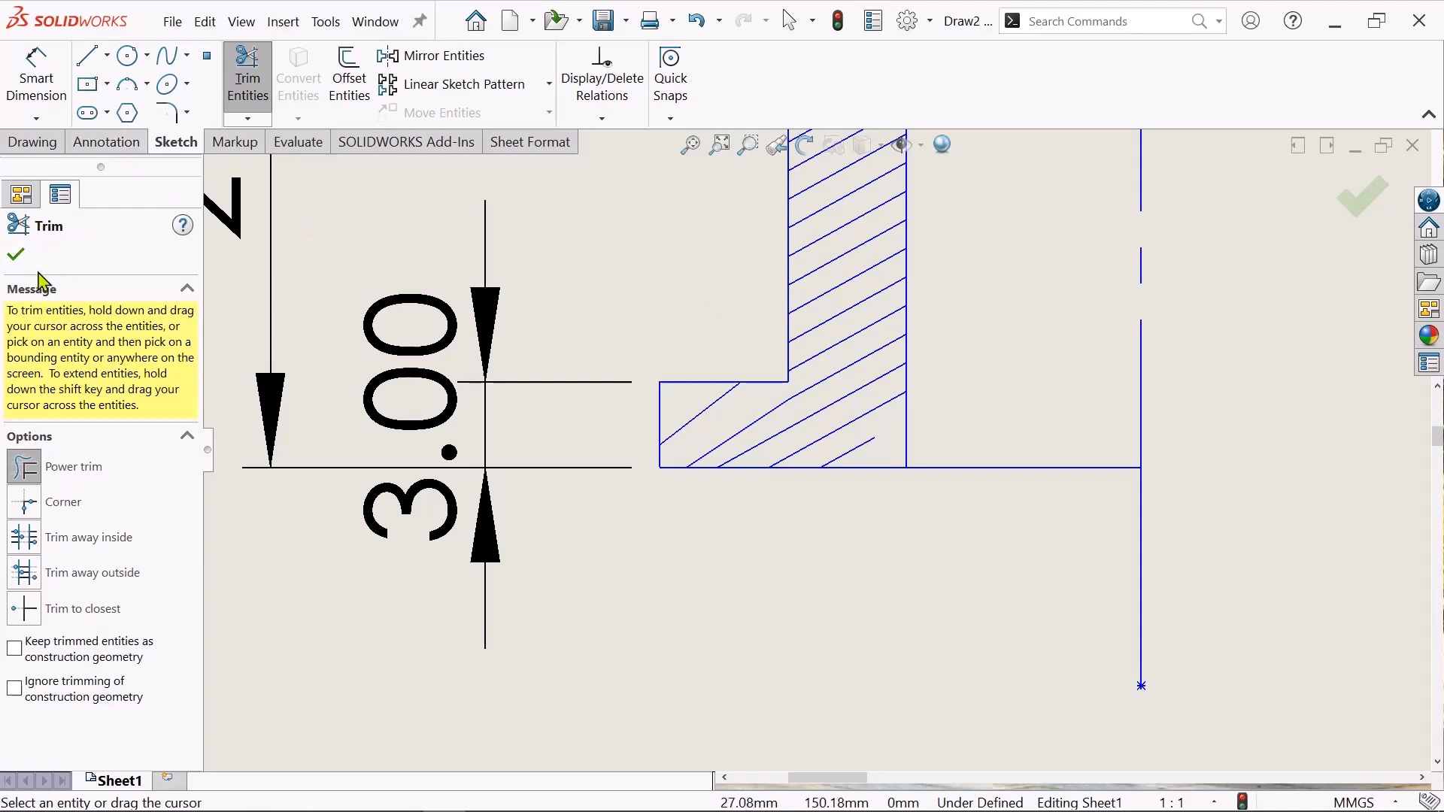
left_click(15, 258)
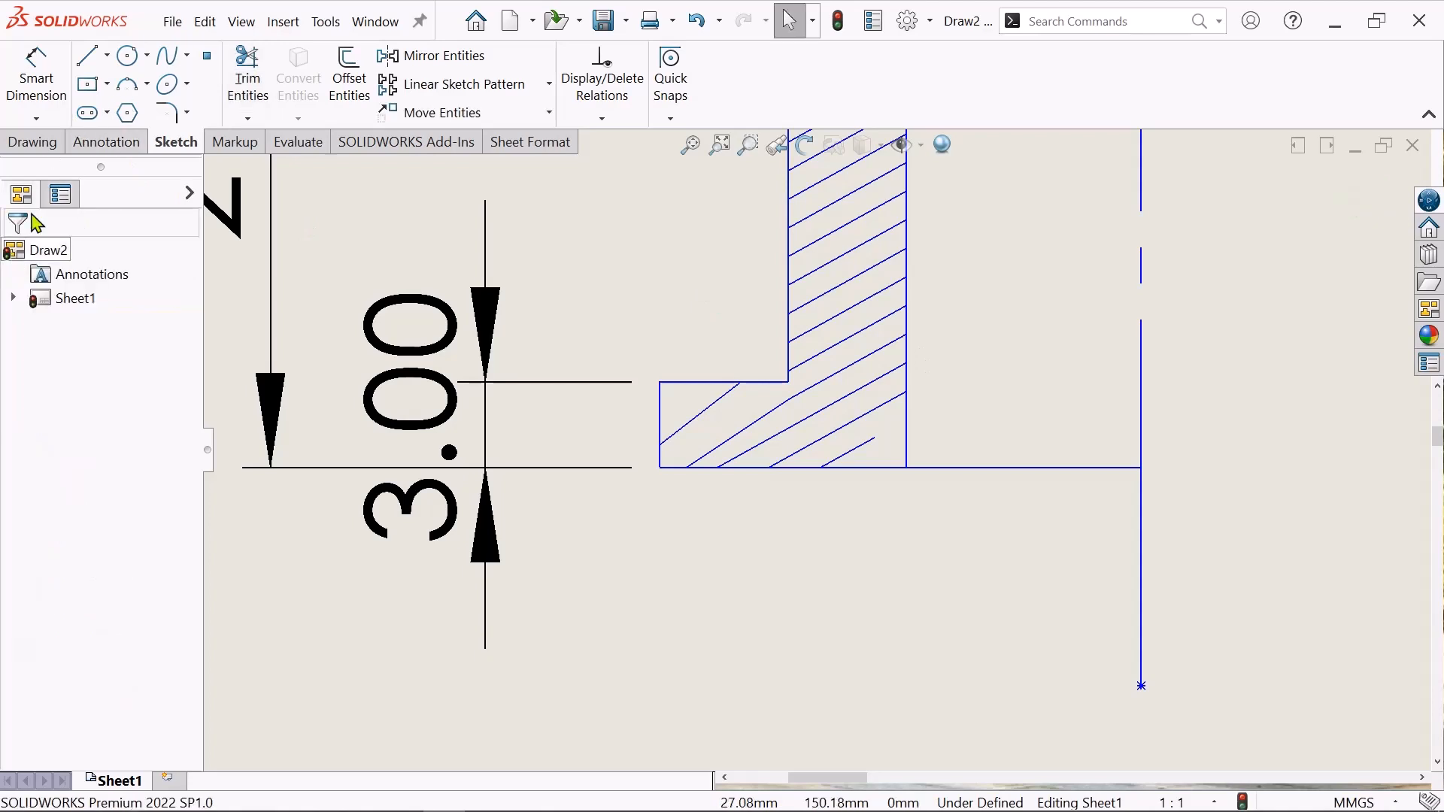
- Sketch a line about 1.3 mm long from the upper end of the lowest short hatch line to the bore's vertical edge
left_click(90, 58)
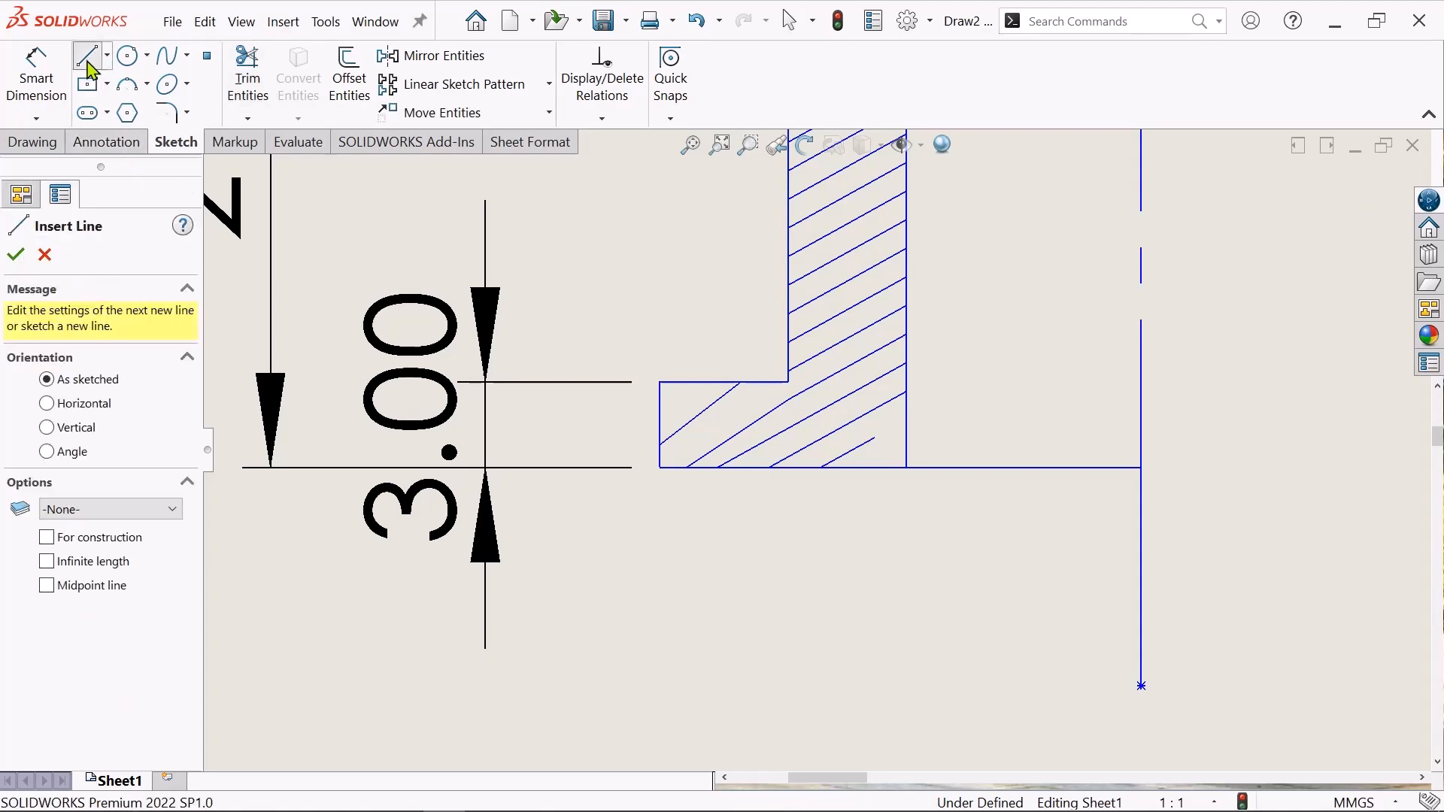
left_click(880, 466)
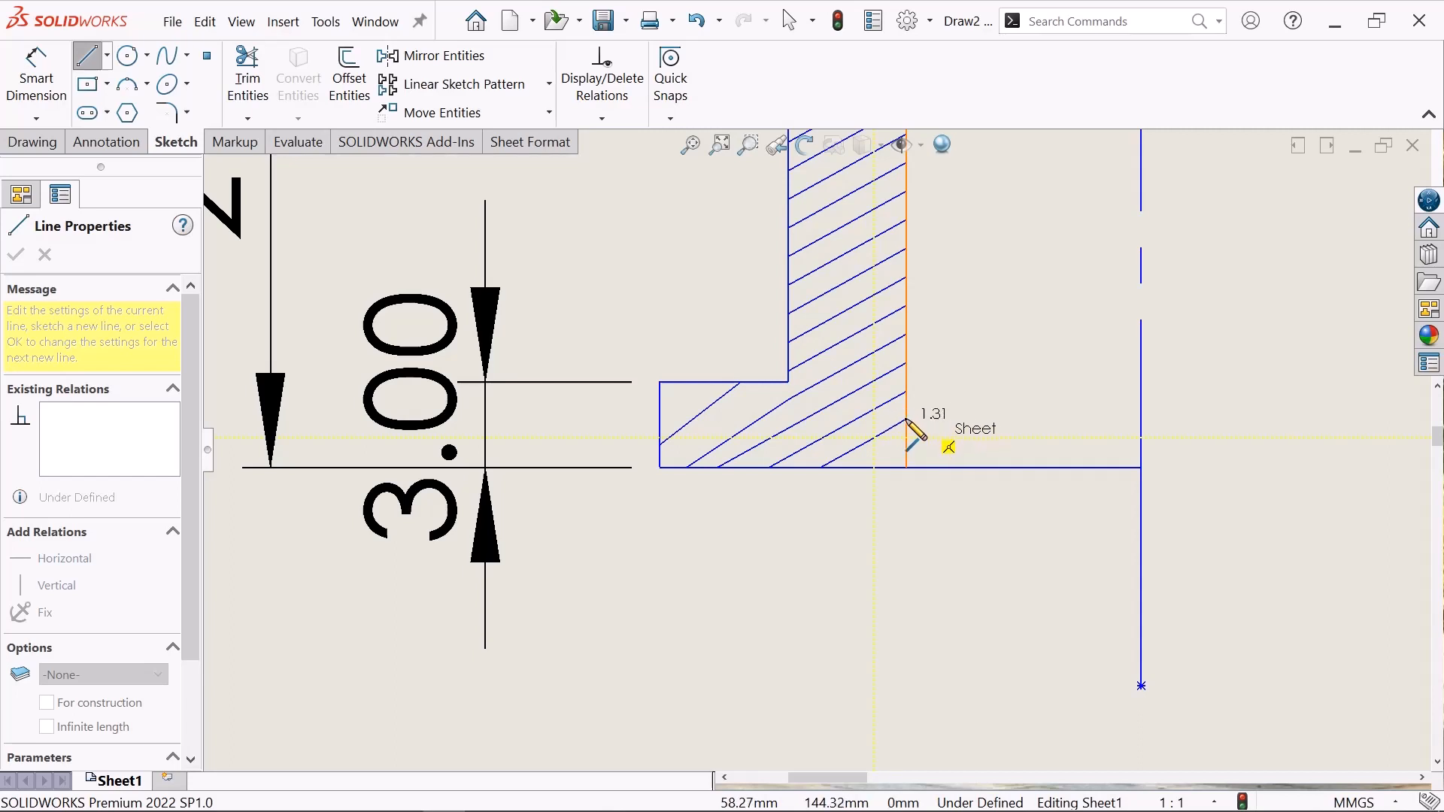
left_click(906, 420)
right_click(908, 422)
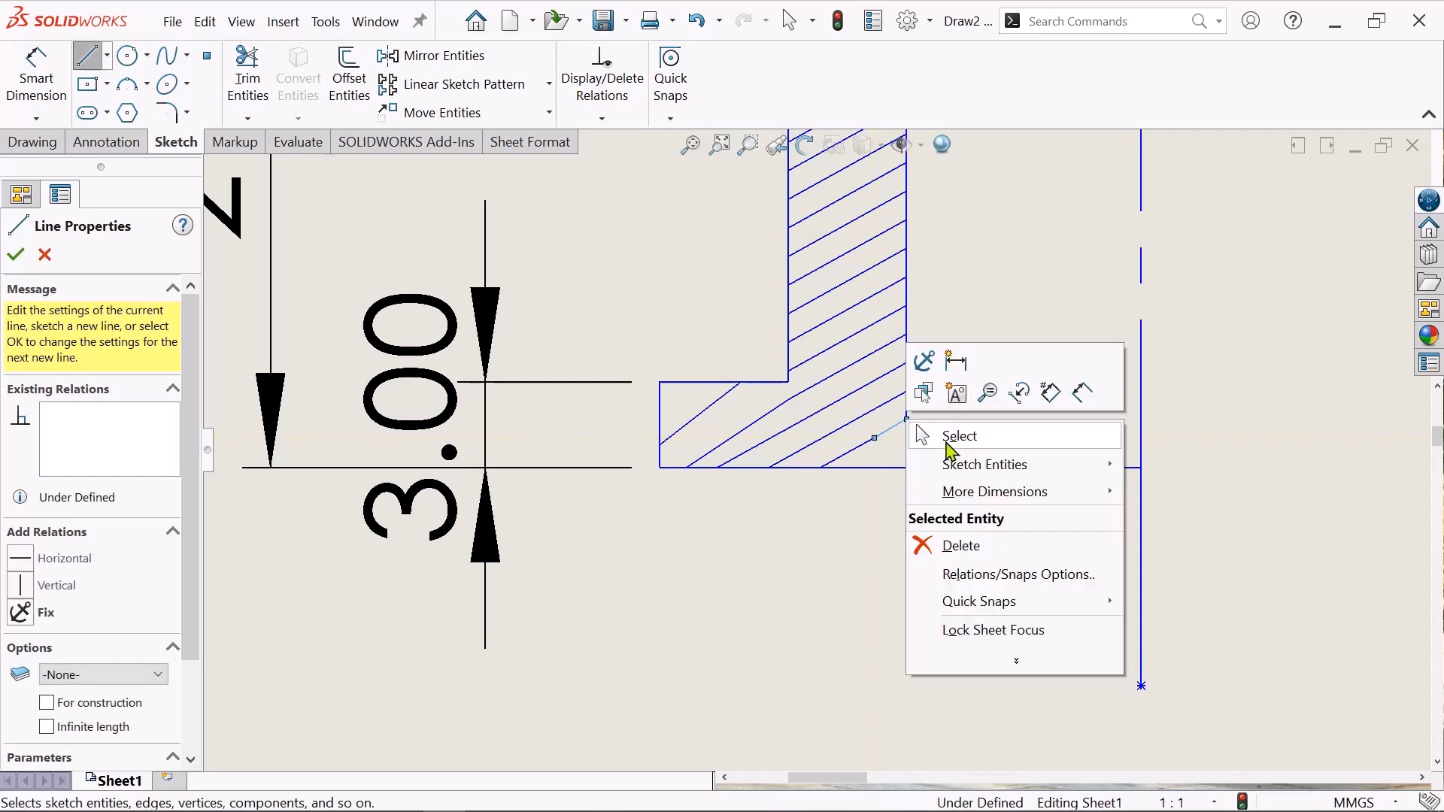
left_click(949, 435)
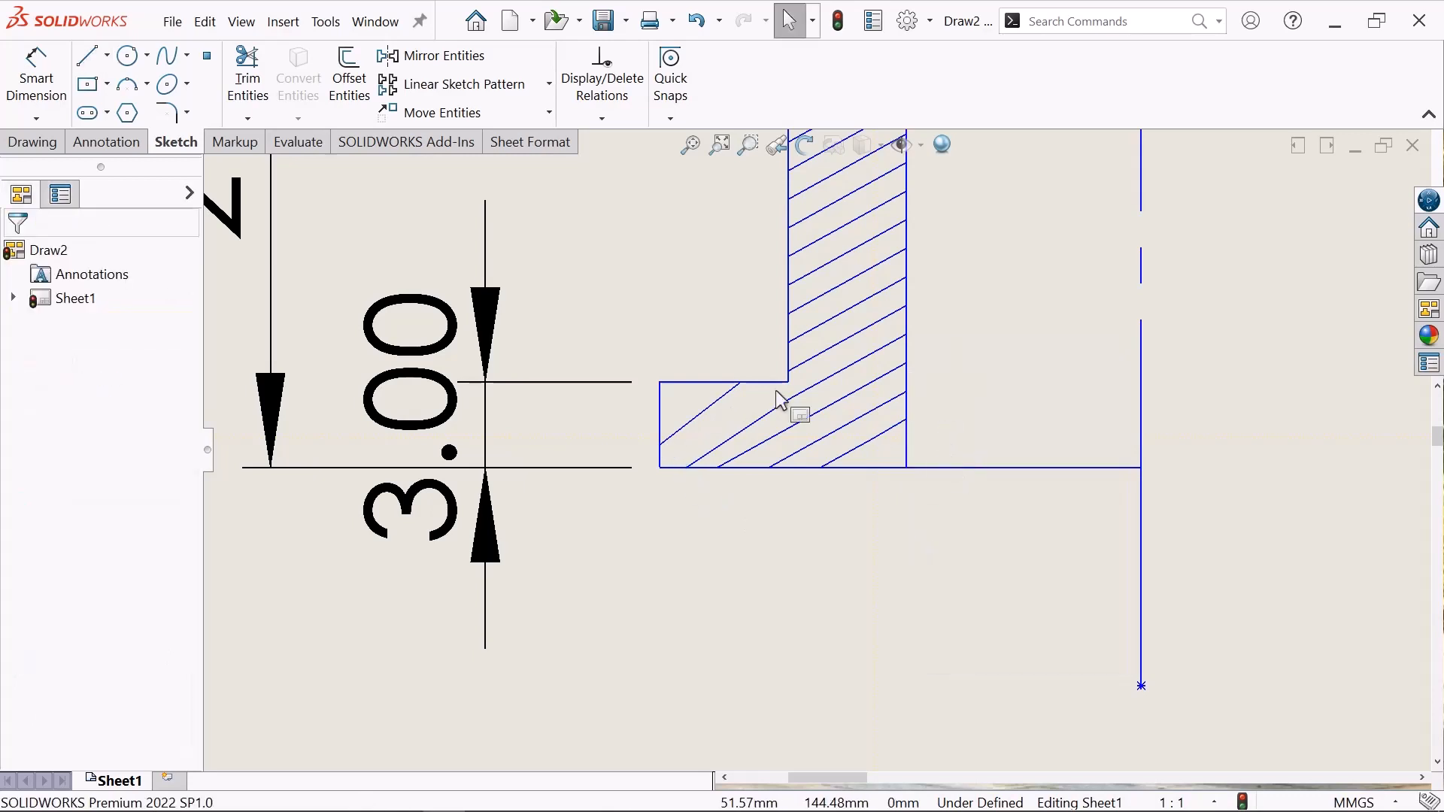
- Sketch a slanted hatch line in the wall's upper outer corner, from the top edge down to the outer vertical edge above the existing hatching
scroll(825, 380, "up", 4)
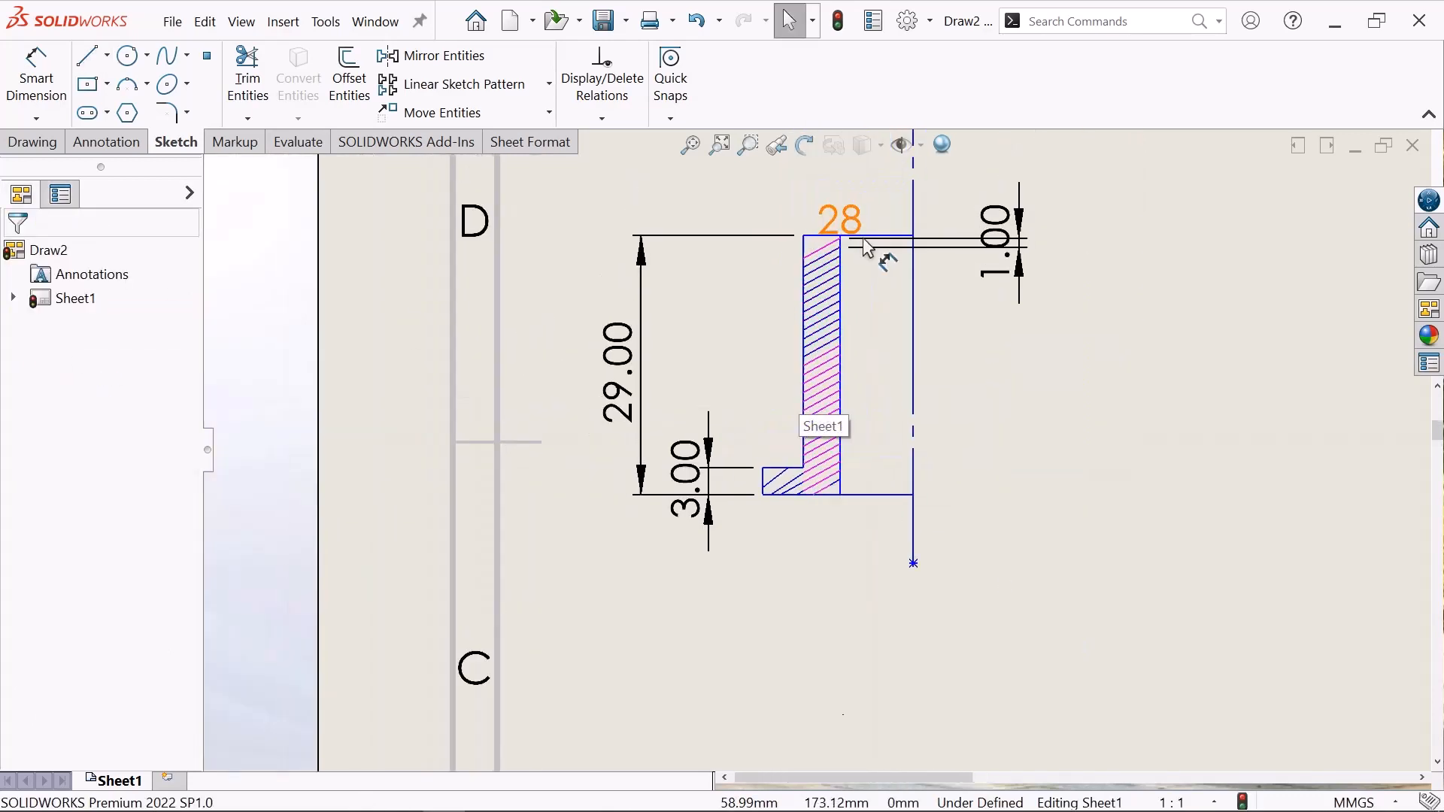
scroll(871, 254, "down", 1)
scroll(837, 272, "down", 1)
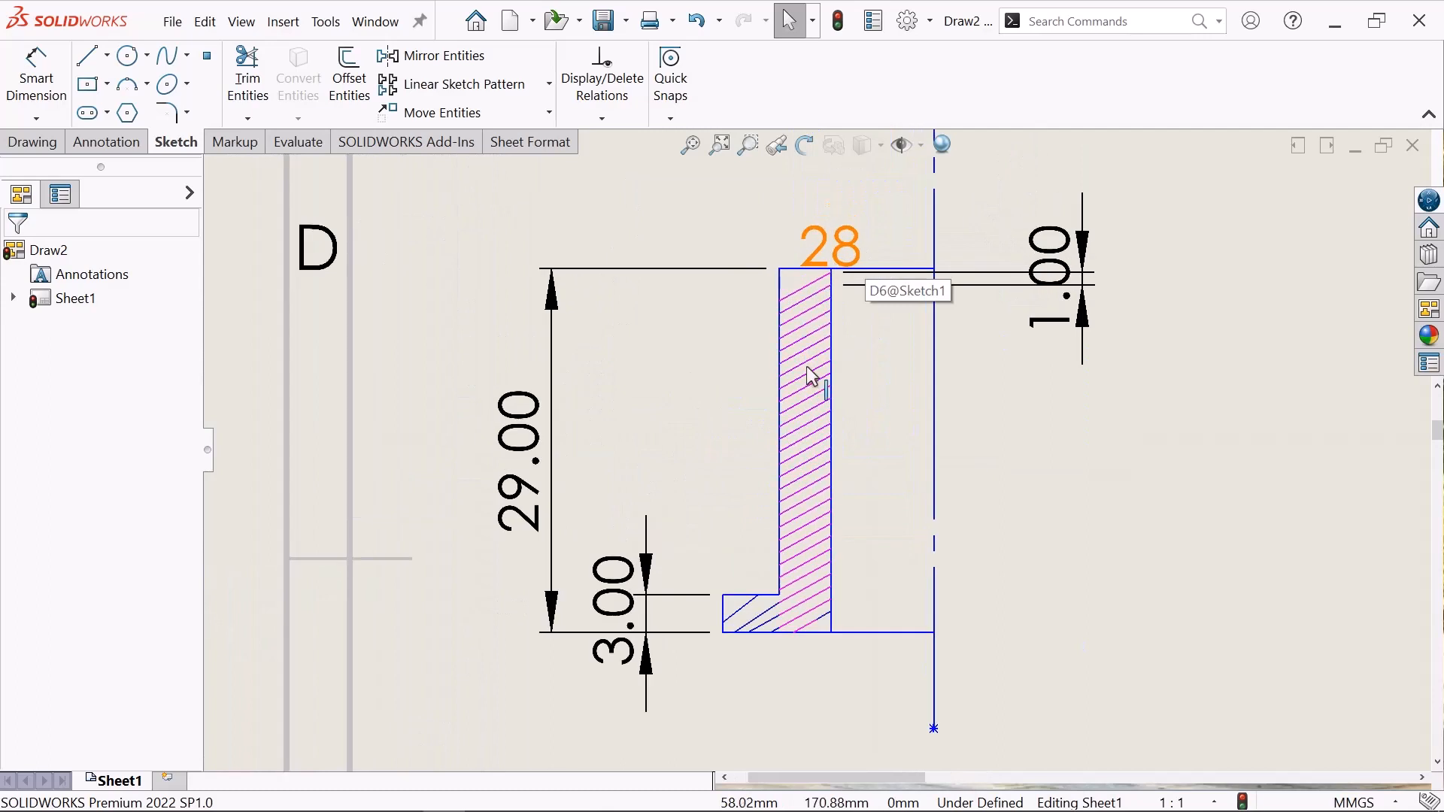
scroll(817, 380, "down", 1)
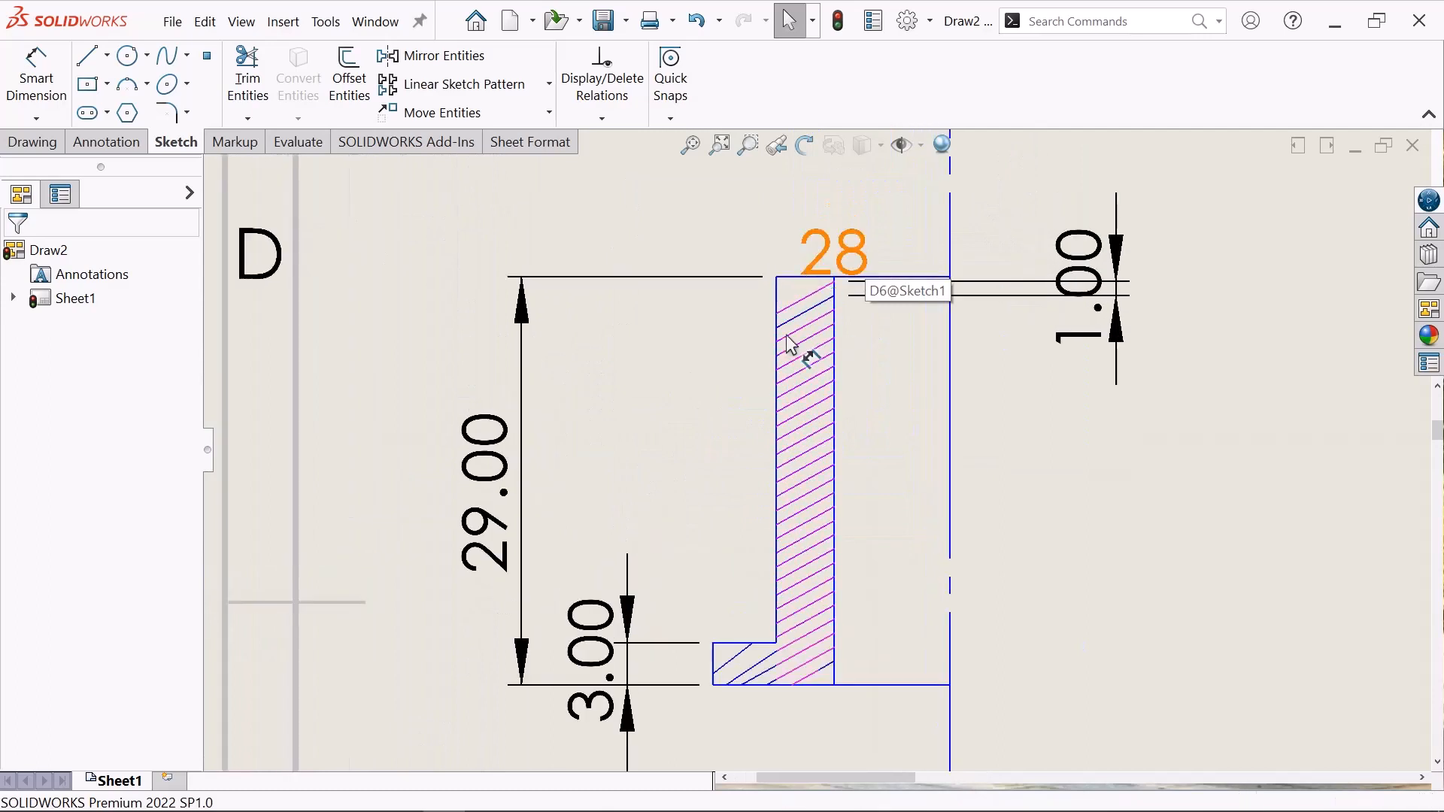
left_click(88, 56)
scroll(839, 262, "down", 3)
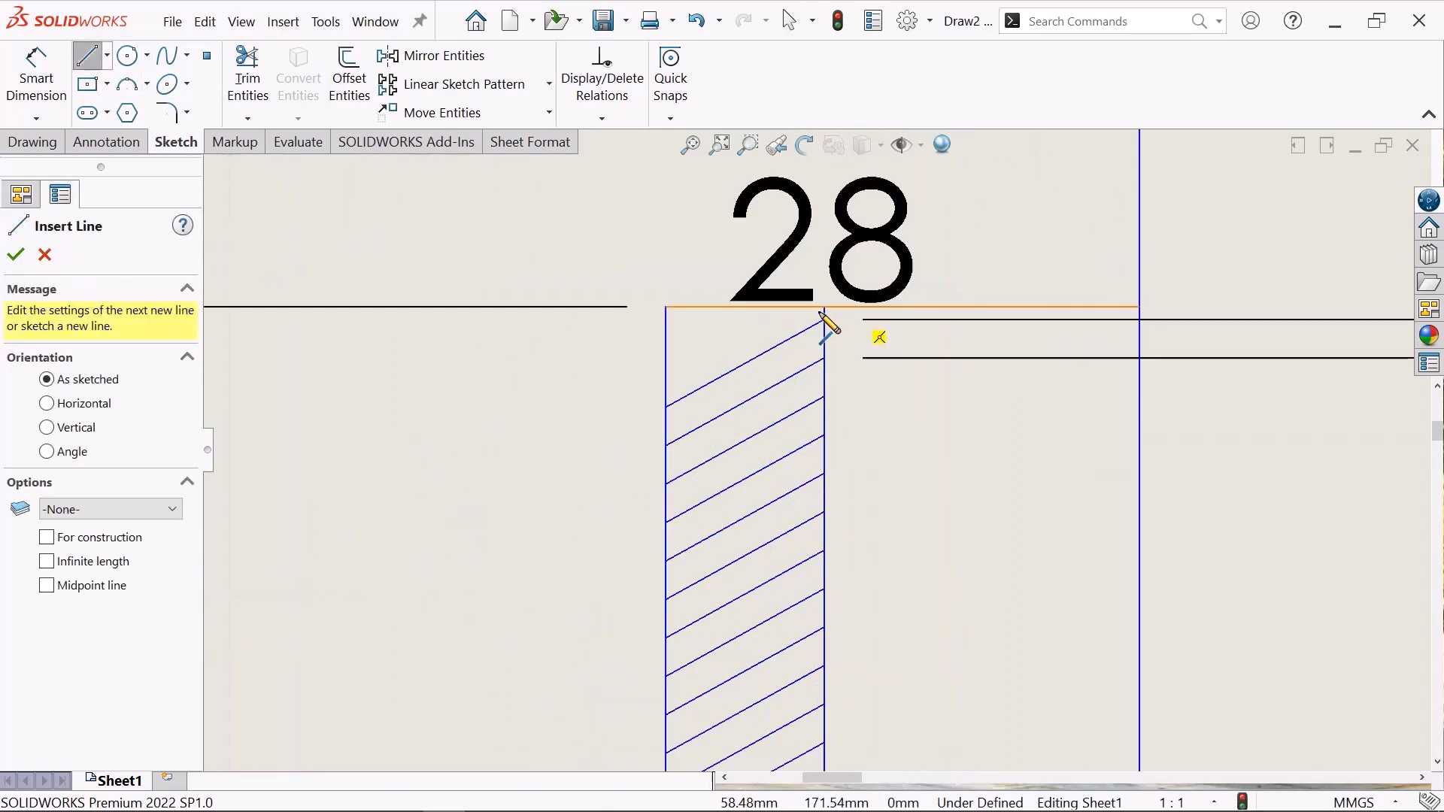
left_click(763, 308)
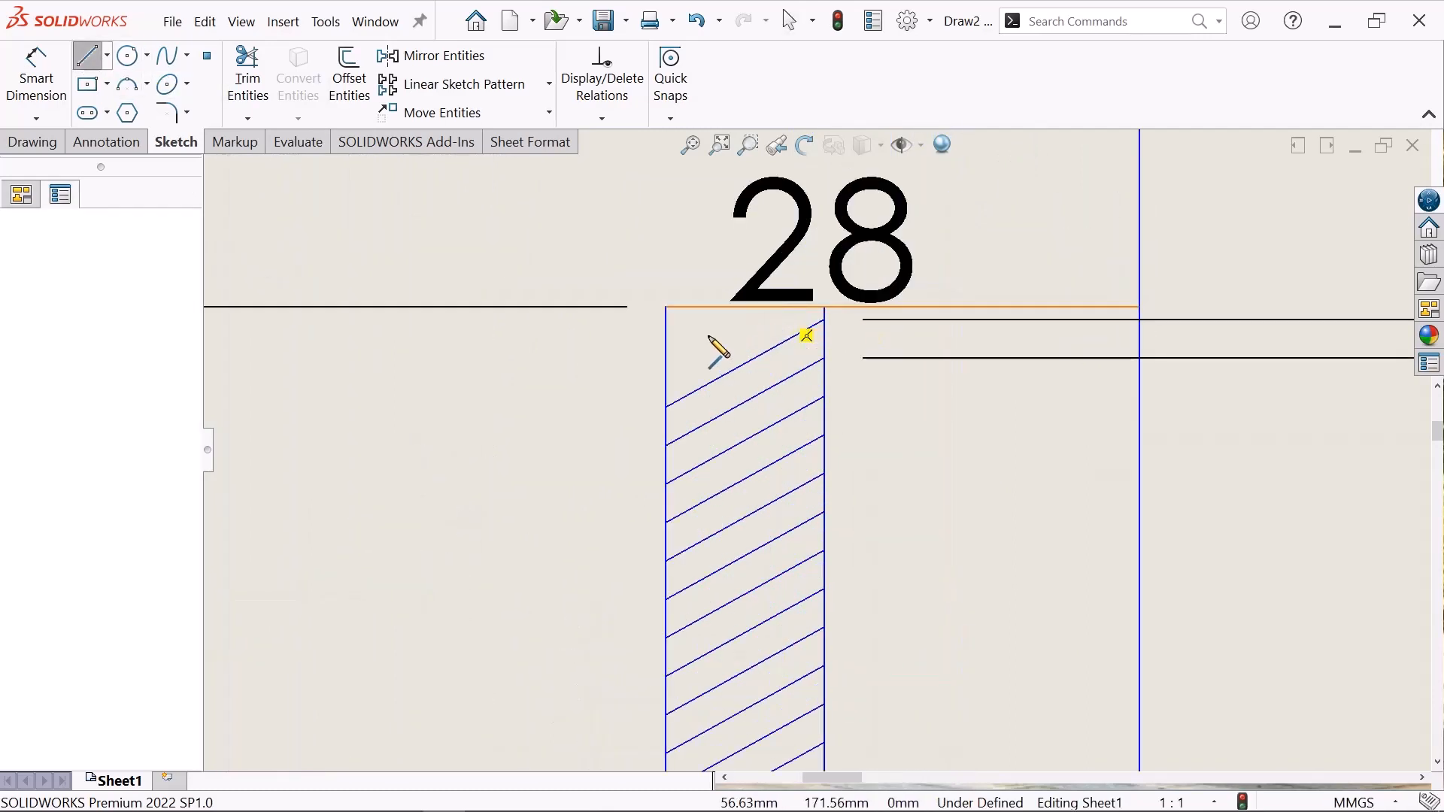
left_click(666, 374)
right_click(667, 374)
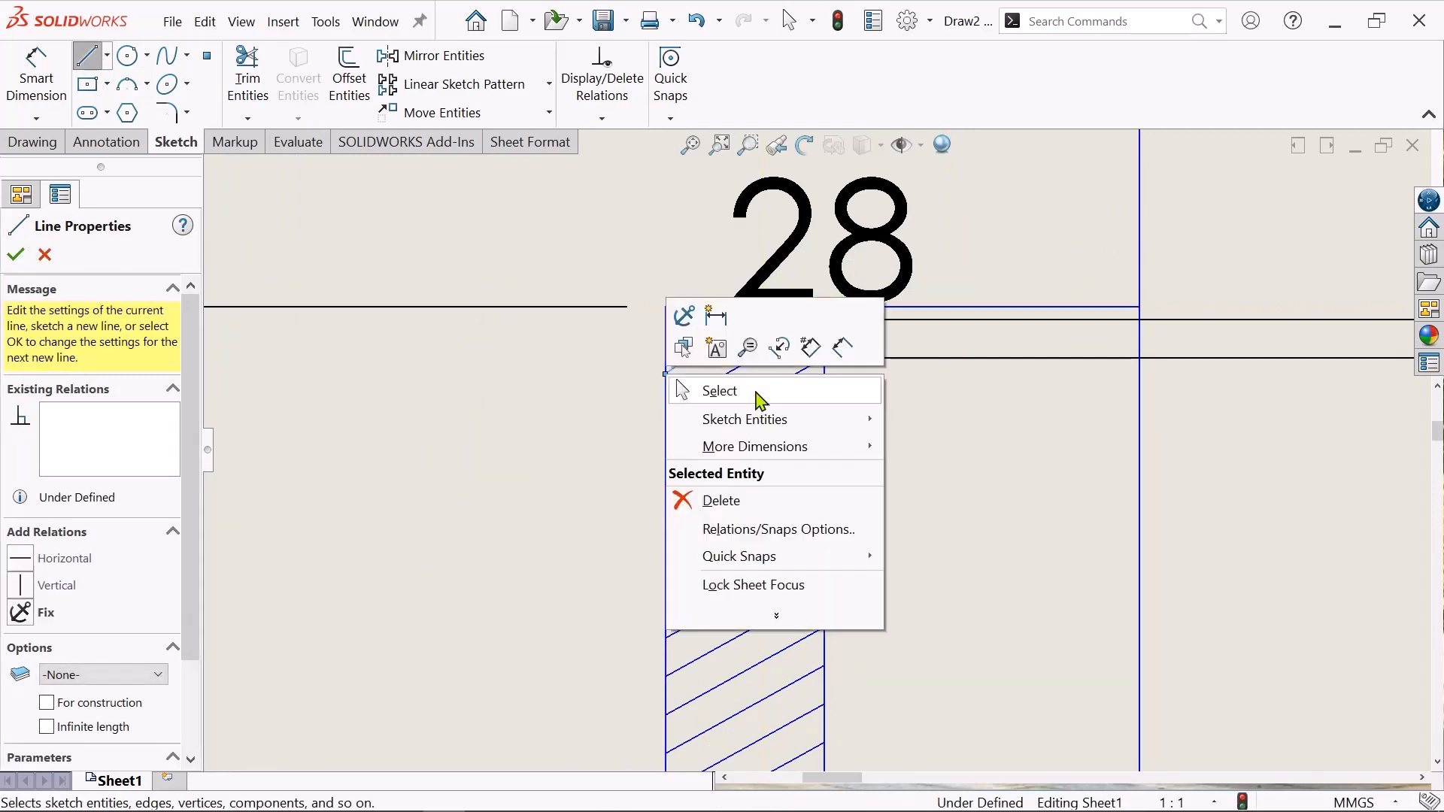
left_click(754, 395)
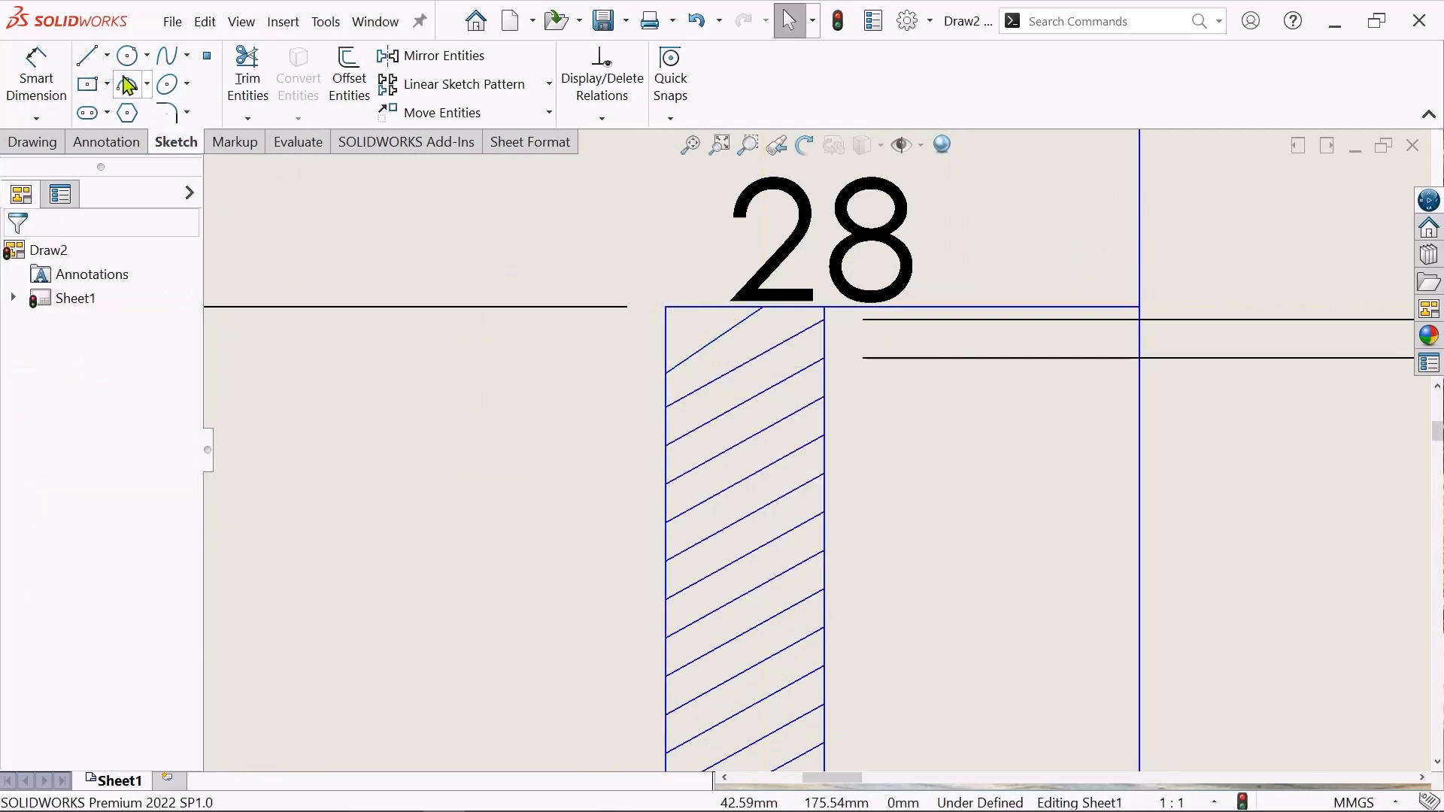
- Sketch a second, shorter corner hatch line about 1.3 mm long from the wall's top edge to its outer vertical edge
left_click(87, 55)
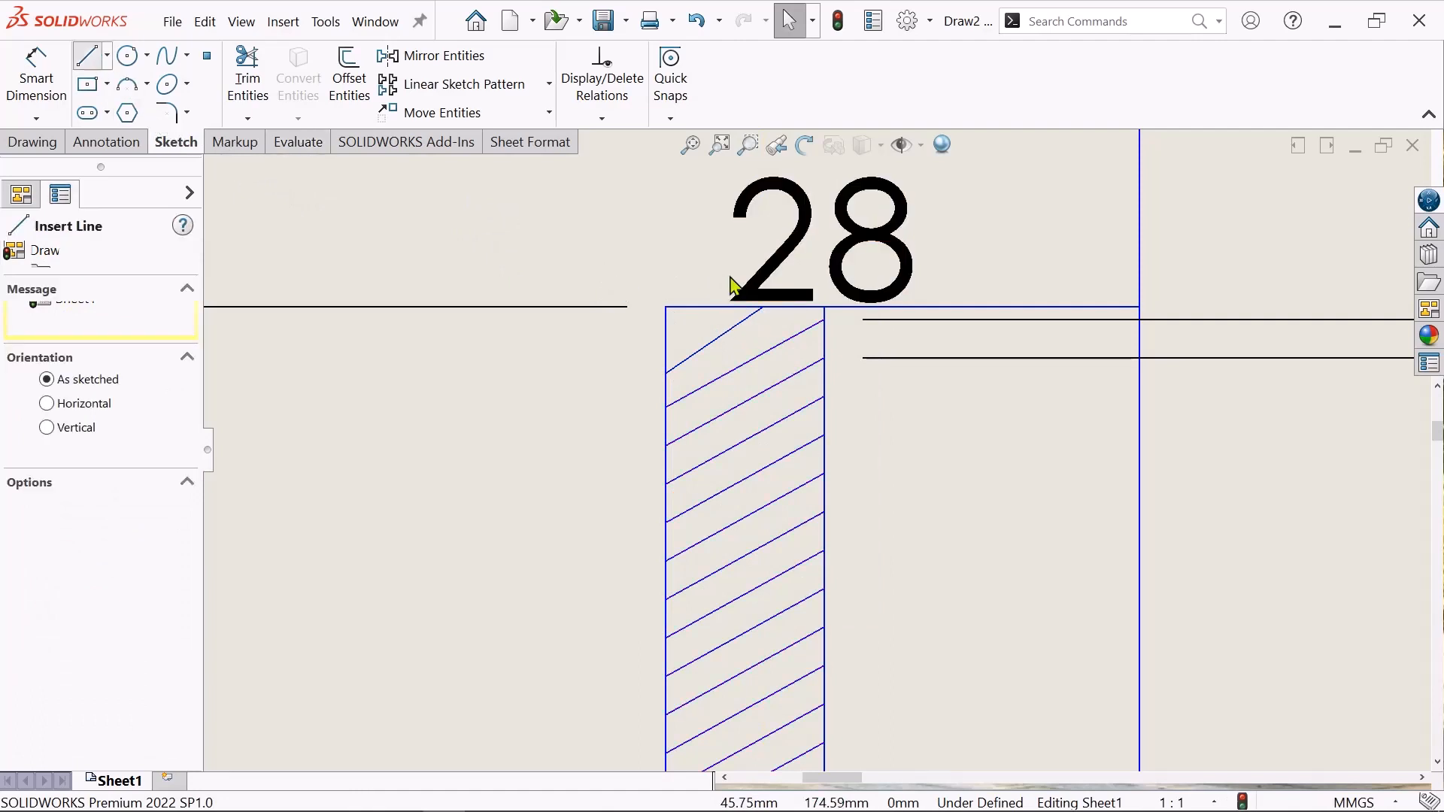
left_click(708, 307)
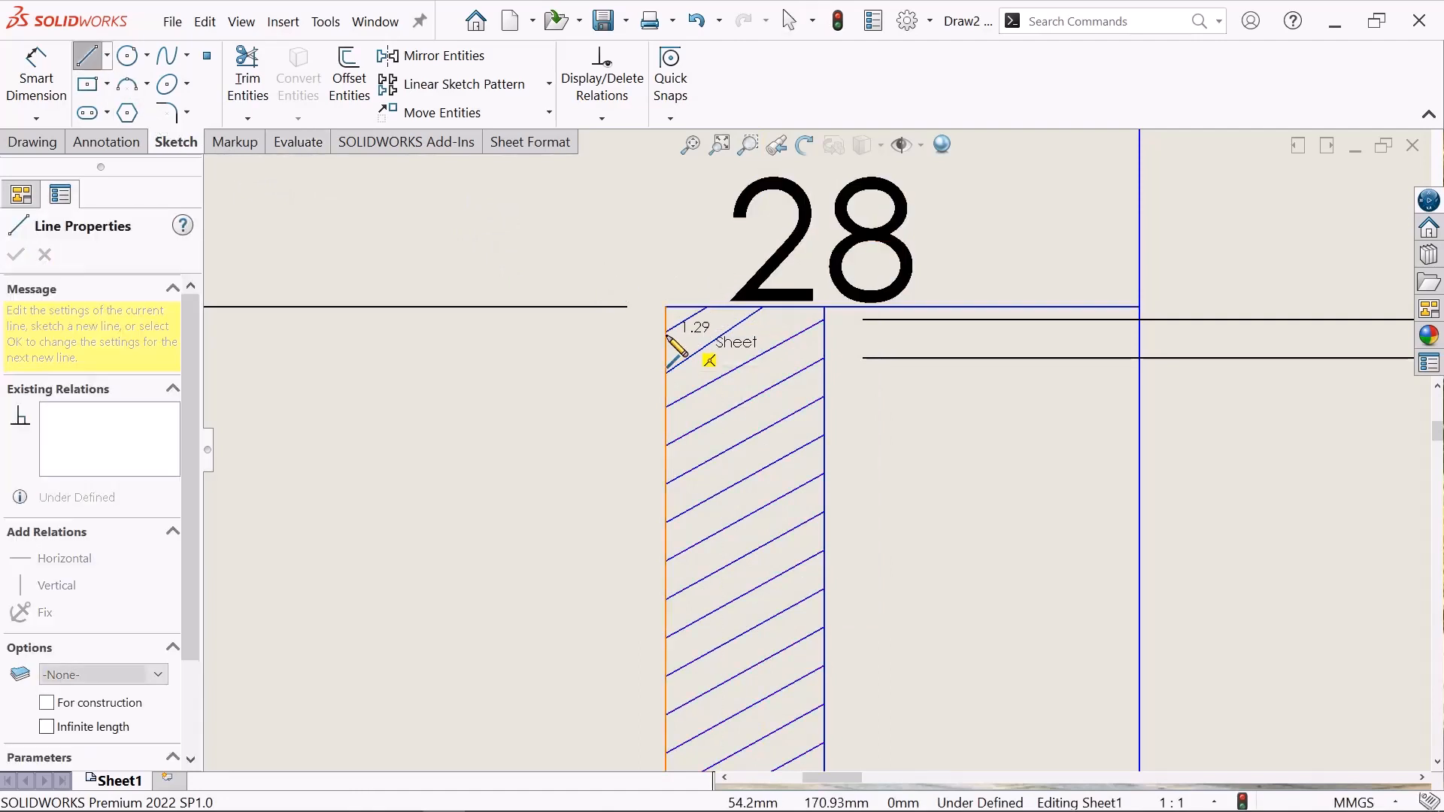
left_click(667, 340)
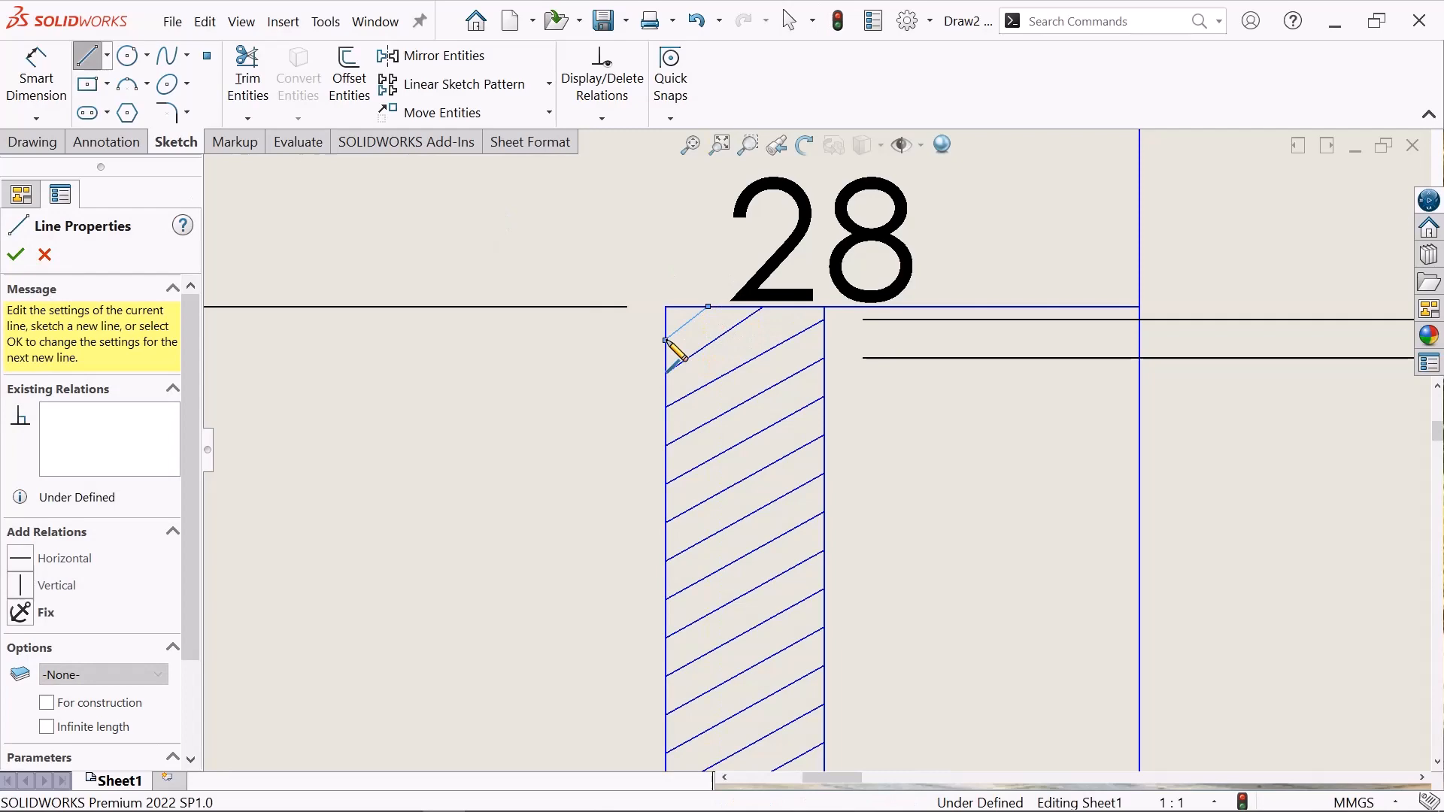
right_click(745, 368)
left_click(769, 363)
- Mirror the section half's outline and hatch lines, without the flange's outer edge, about the vertical centerline, keeping the originals
scroll(828, 496, "up", 6)
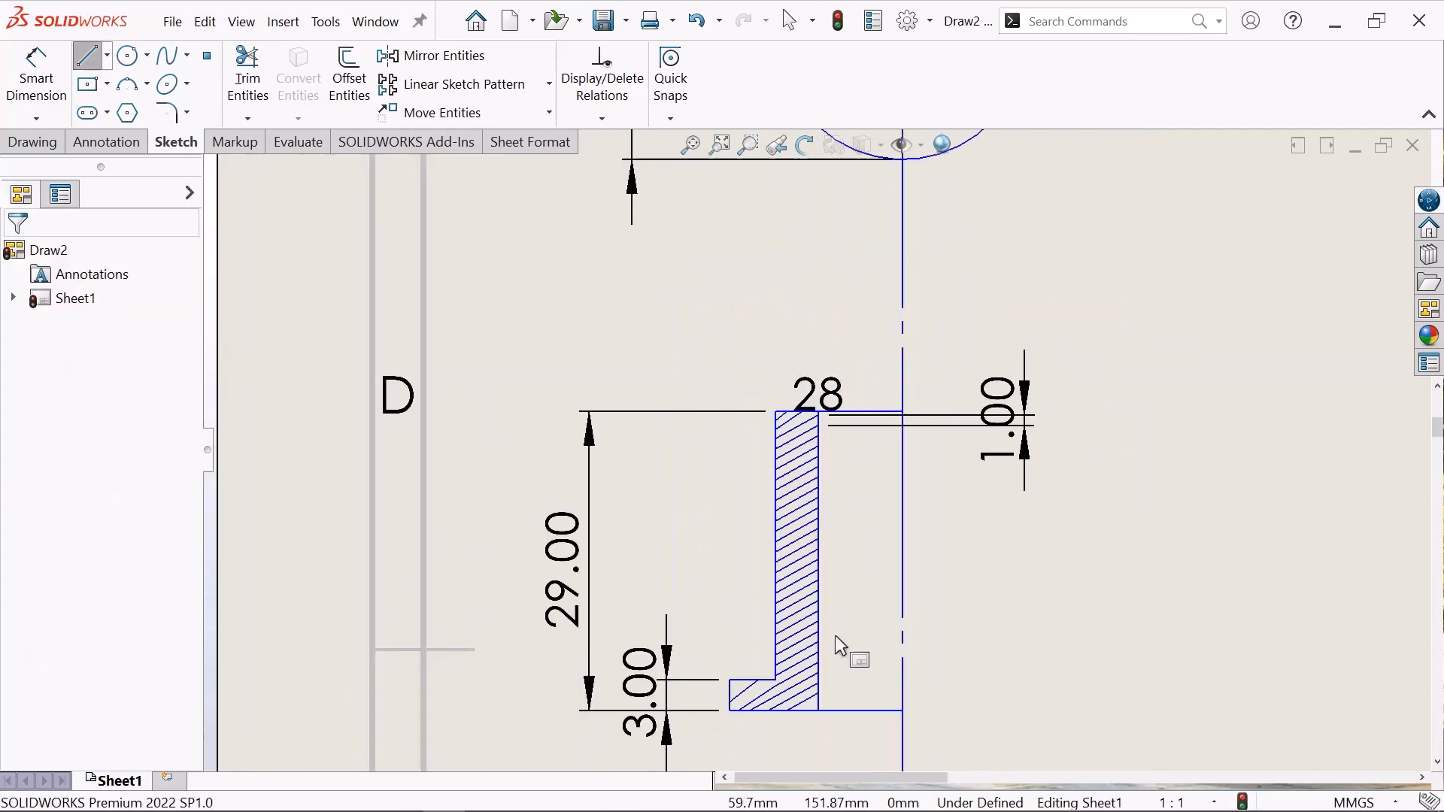
scroll(786, 560, "down", 4)
scroll(796, 577, "up", 8)
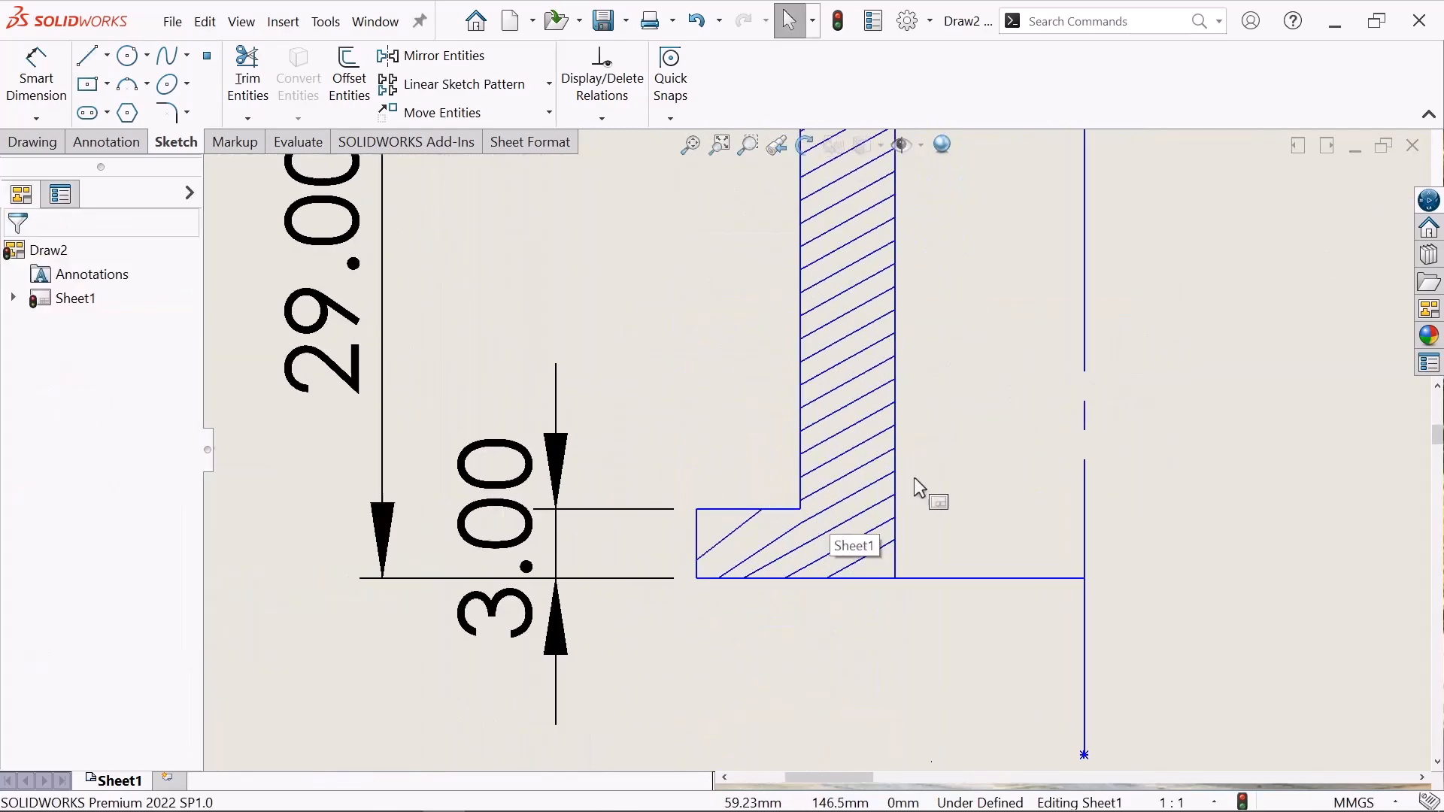
scroll(941, 261, "up", 2)
scroll(774, 499, "down", 8)
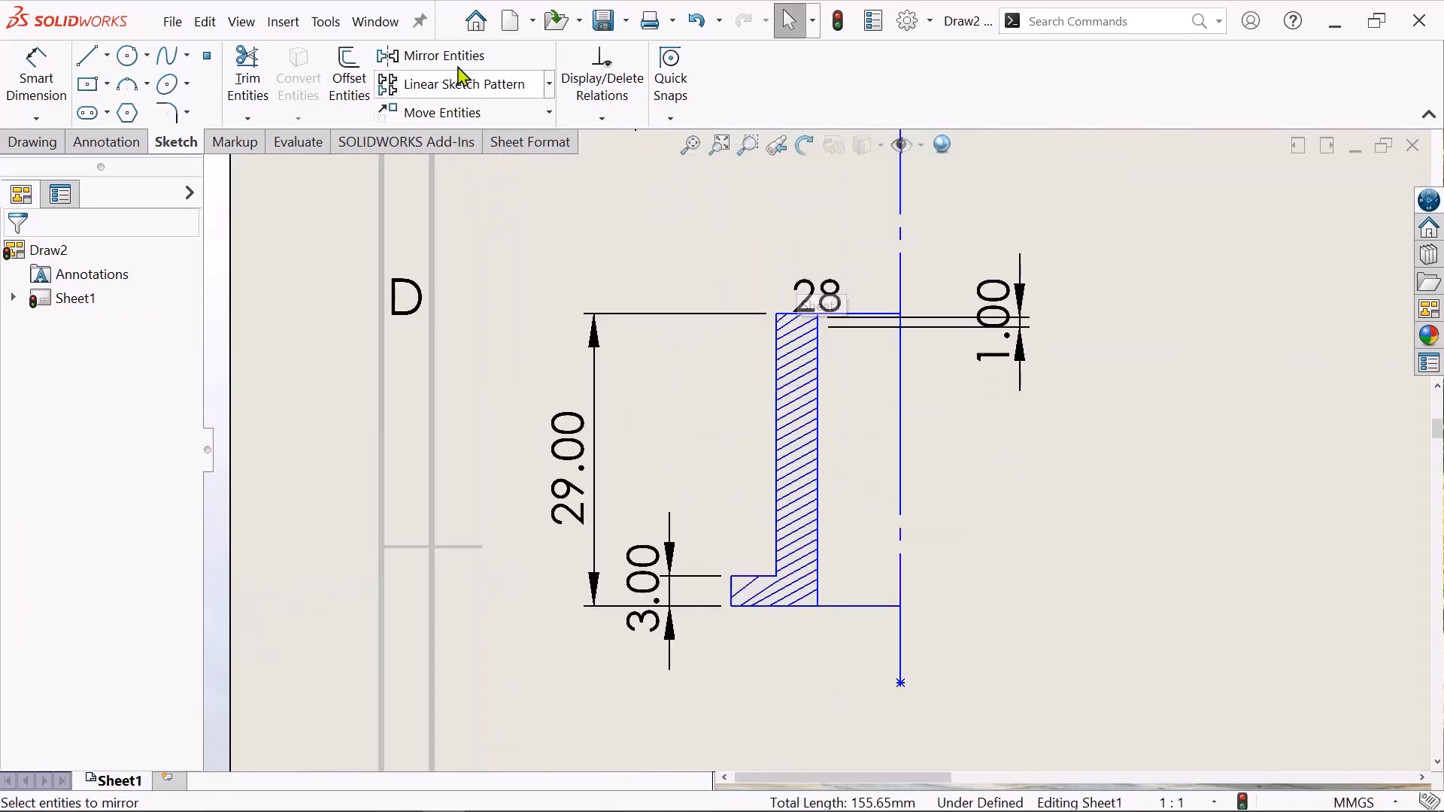
left_click(479, 60)
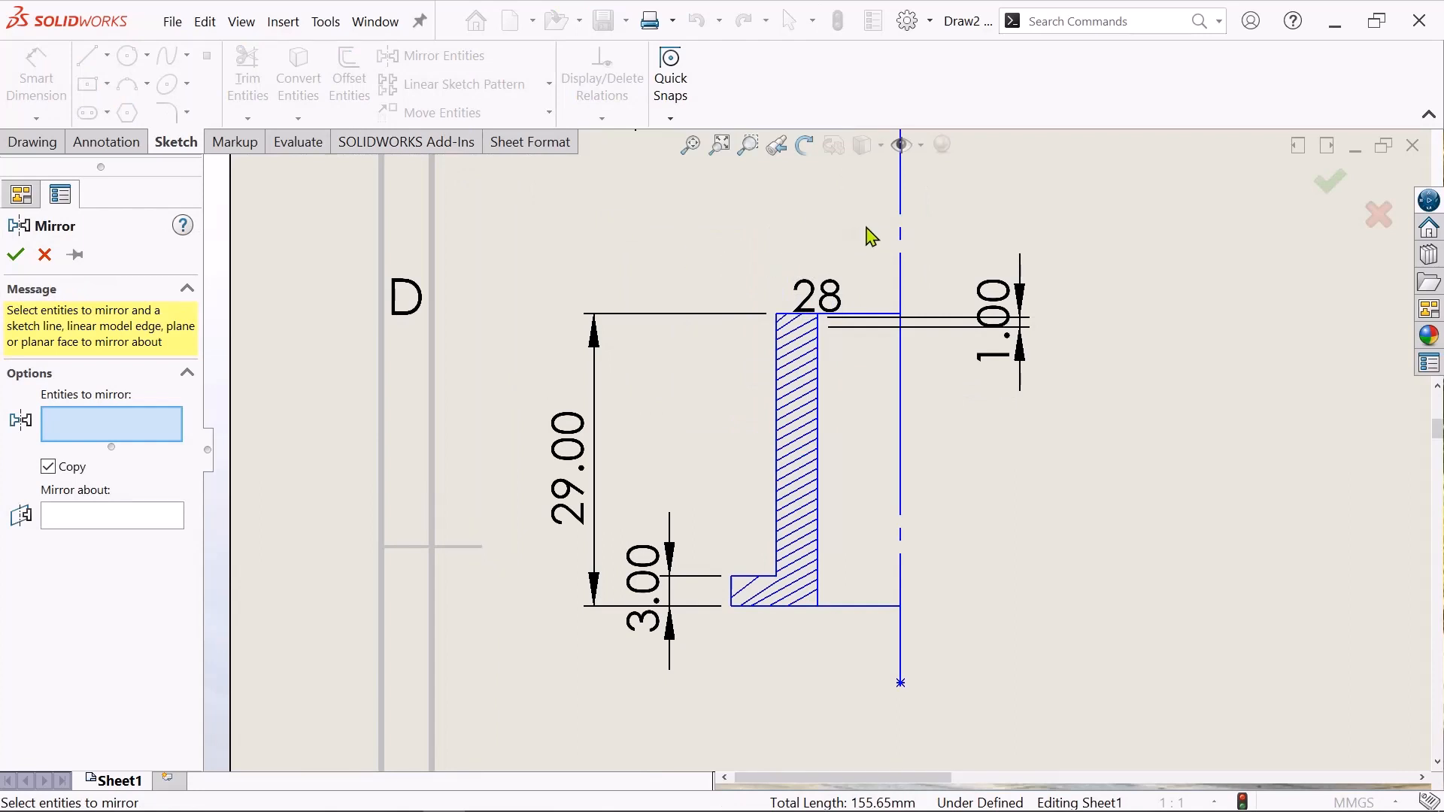
mouse_move(790, 323)
left_mouse_down()
mouse_move(767, 447)
mouse_move(762, 650)
mouse_move(945, 693)
left_mouse_up()
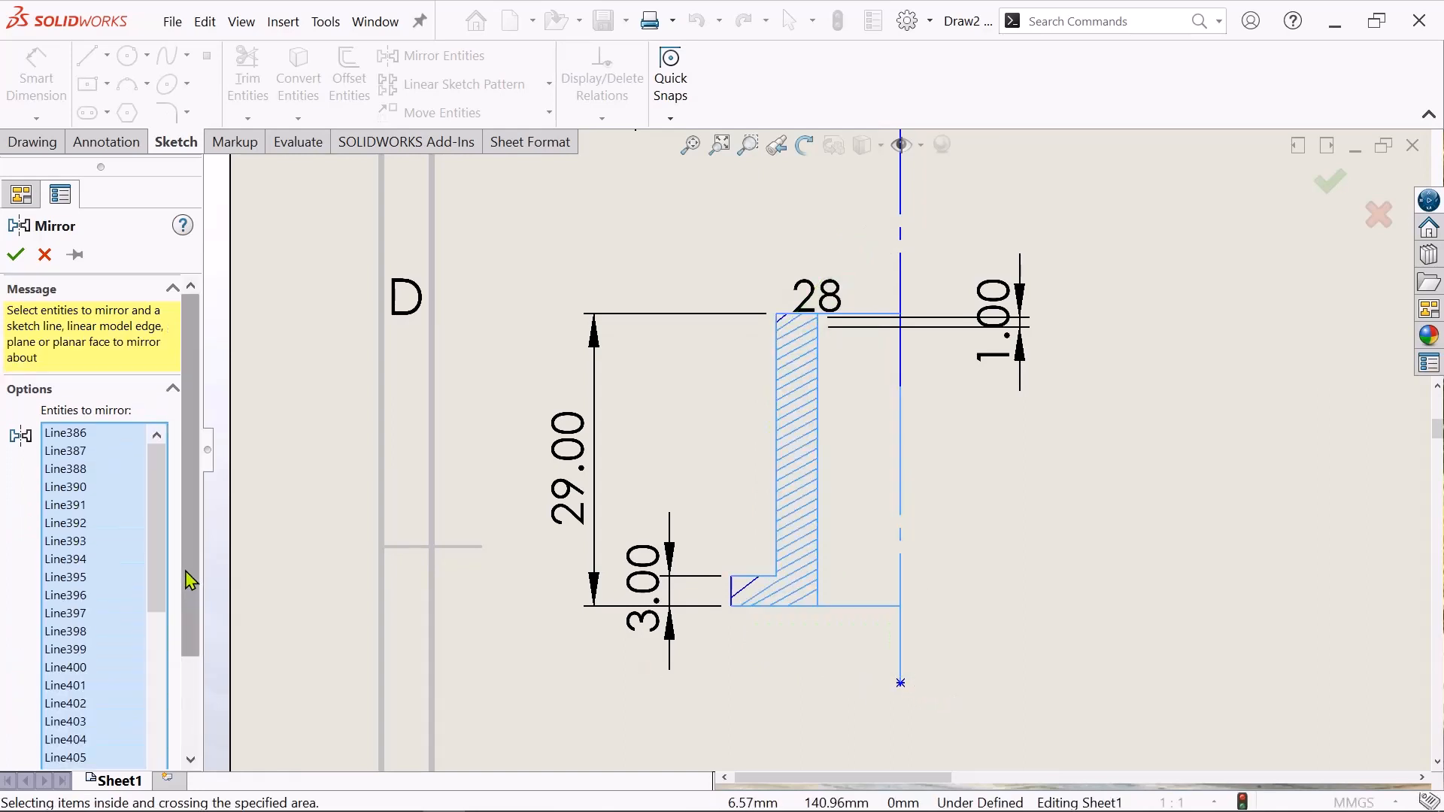
left_click_drag(188, 575, 189, 724)
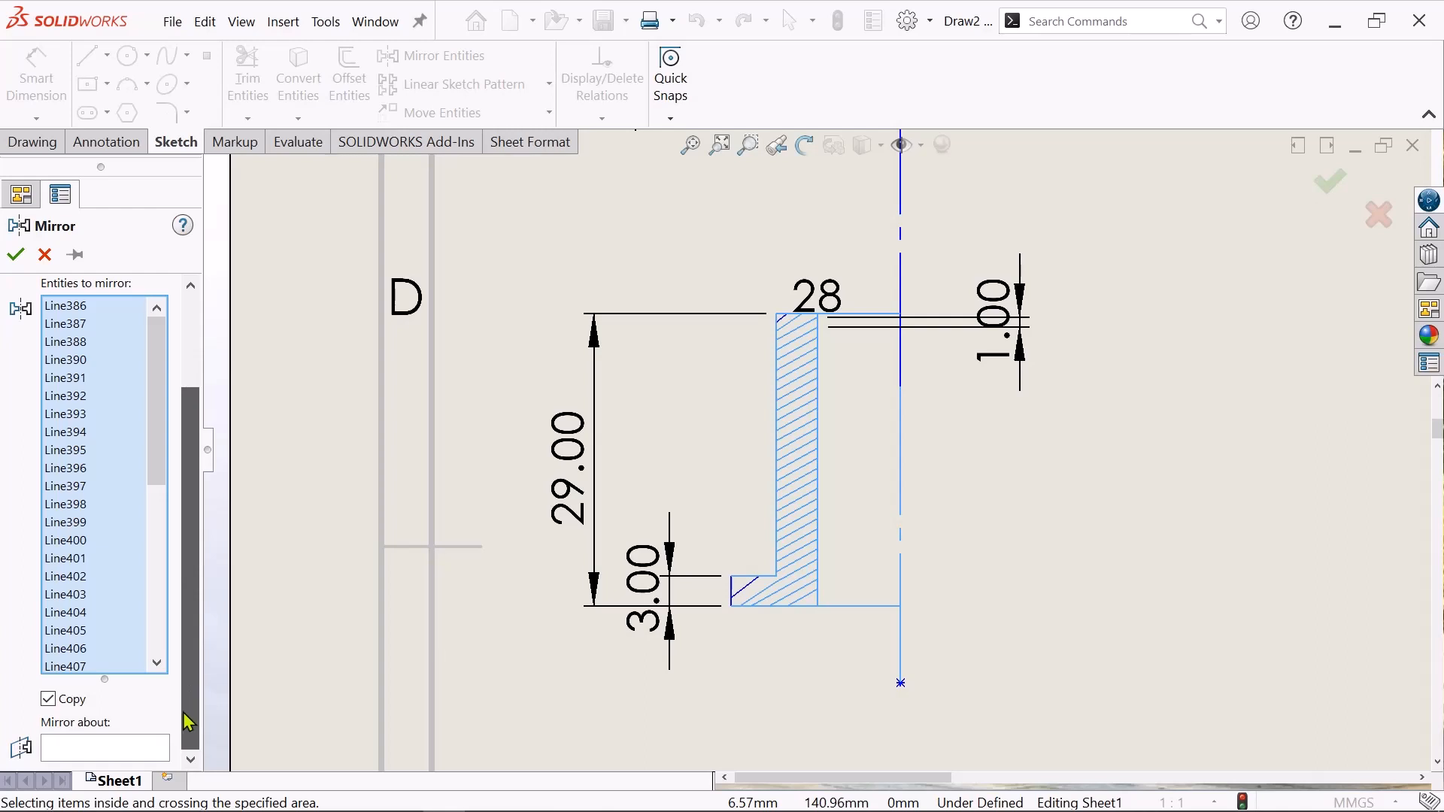
left_click(81, 755)
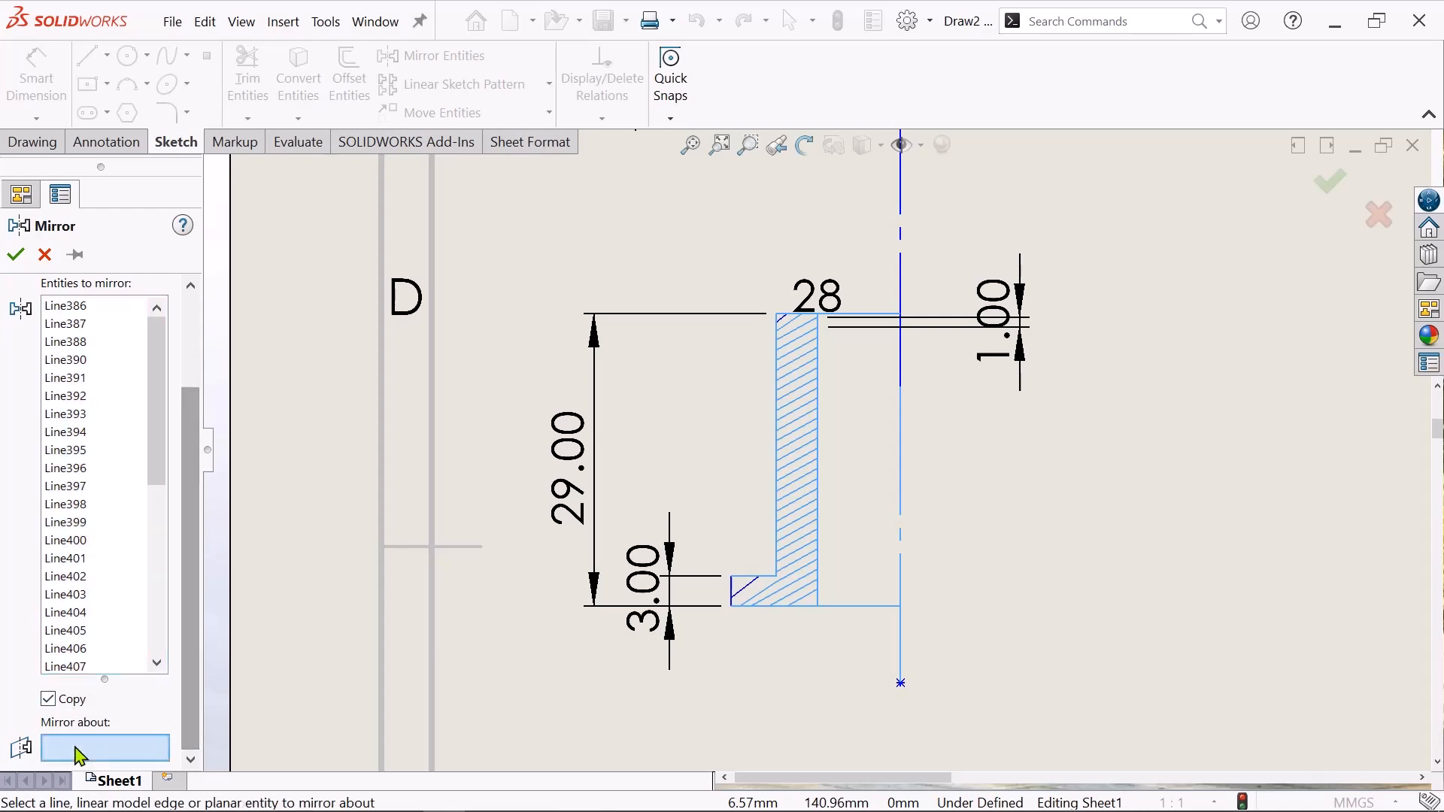
left_click(900, 383)
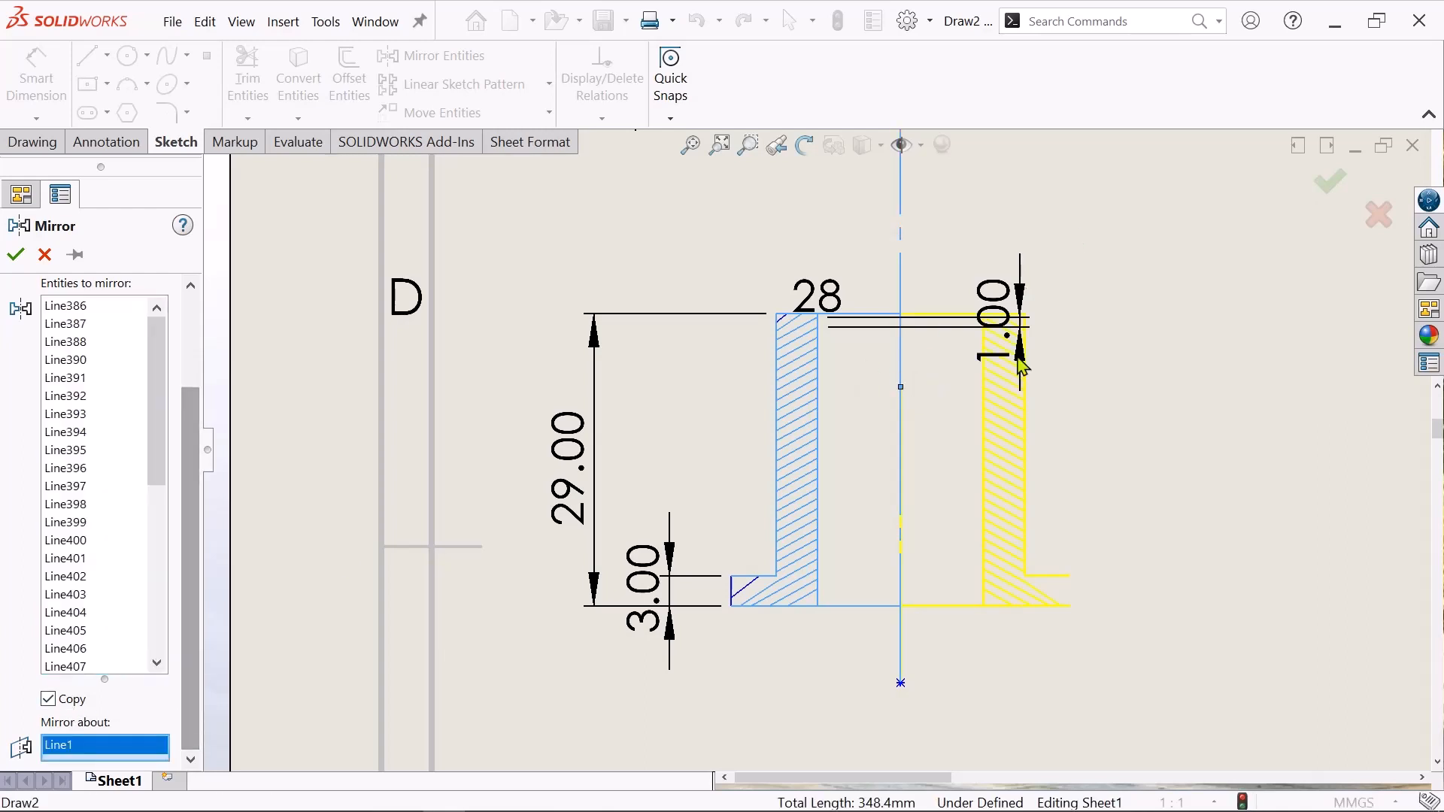
scroll(988, 613, "down", 2)
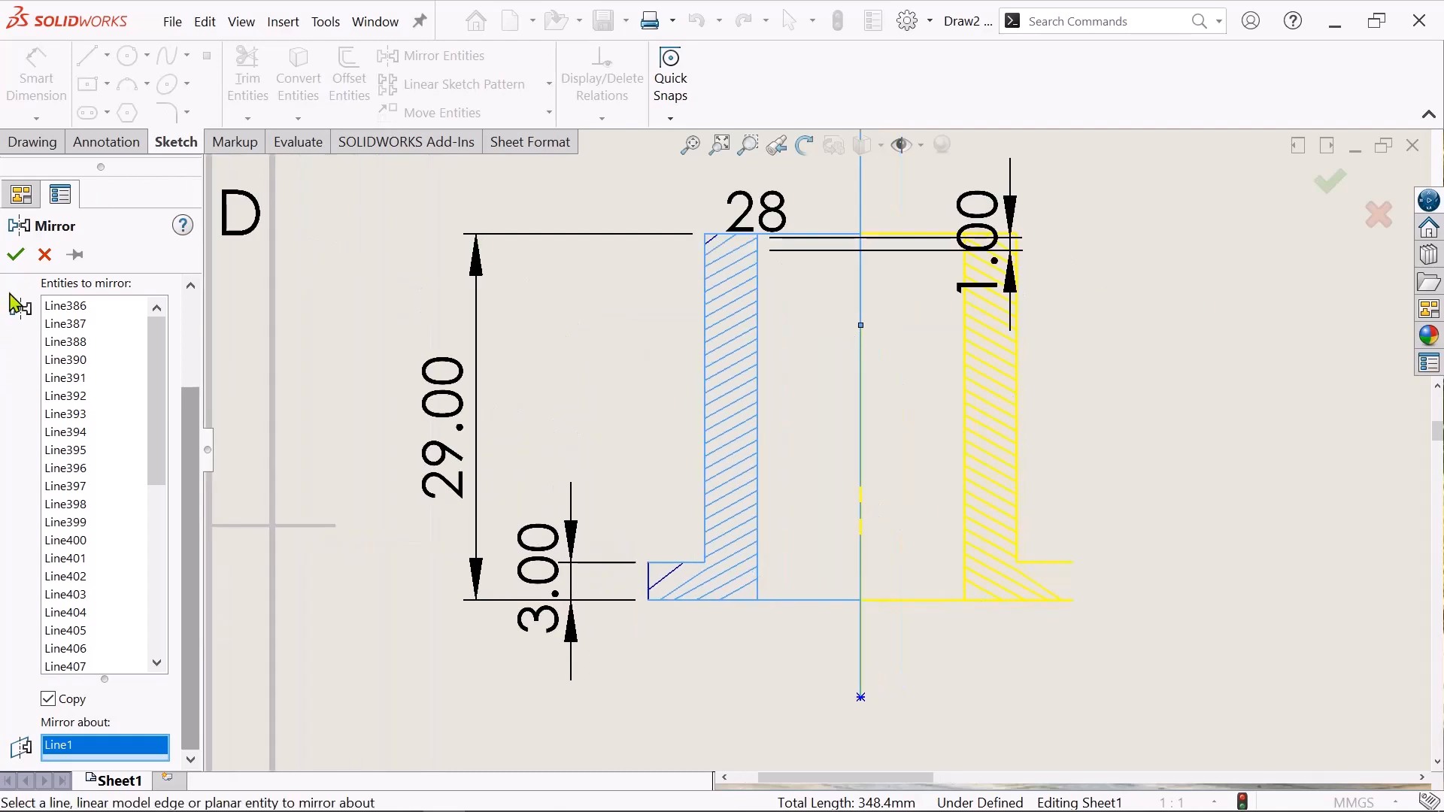
left_click(15, 257)
- Sketch a vertical line closing the open outer end of the mirrored flange, from its top edge to its bottom edge
scroll(830, 628, "down", 1)
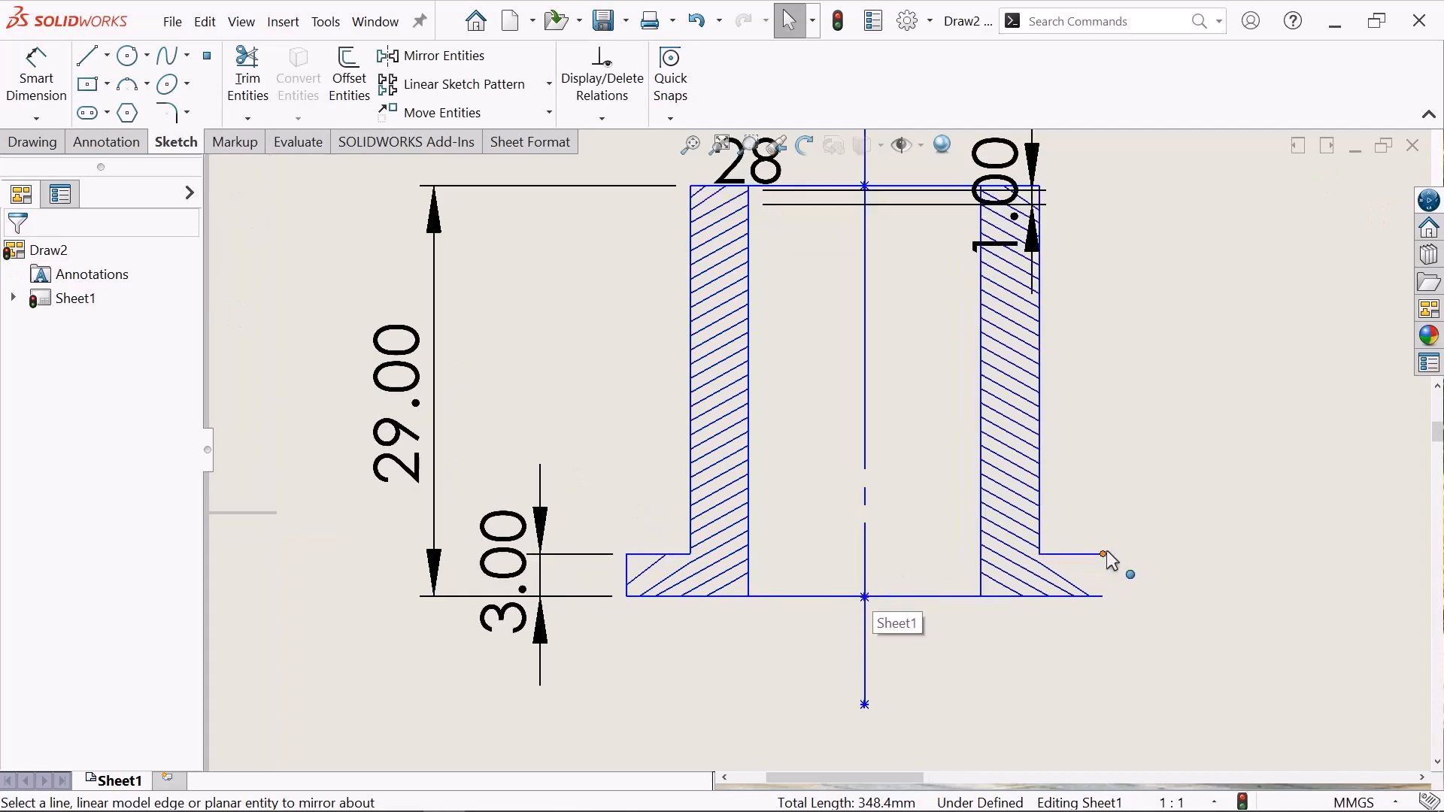
left_click(88, 56)
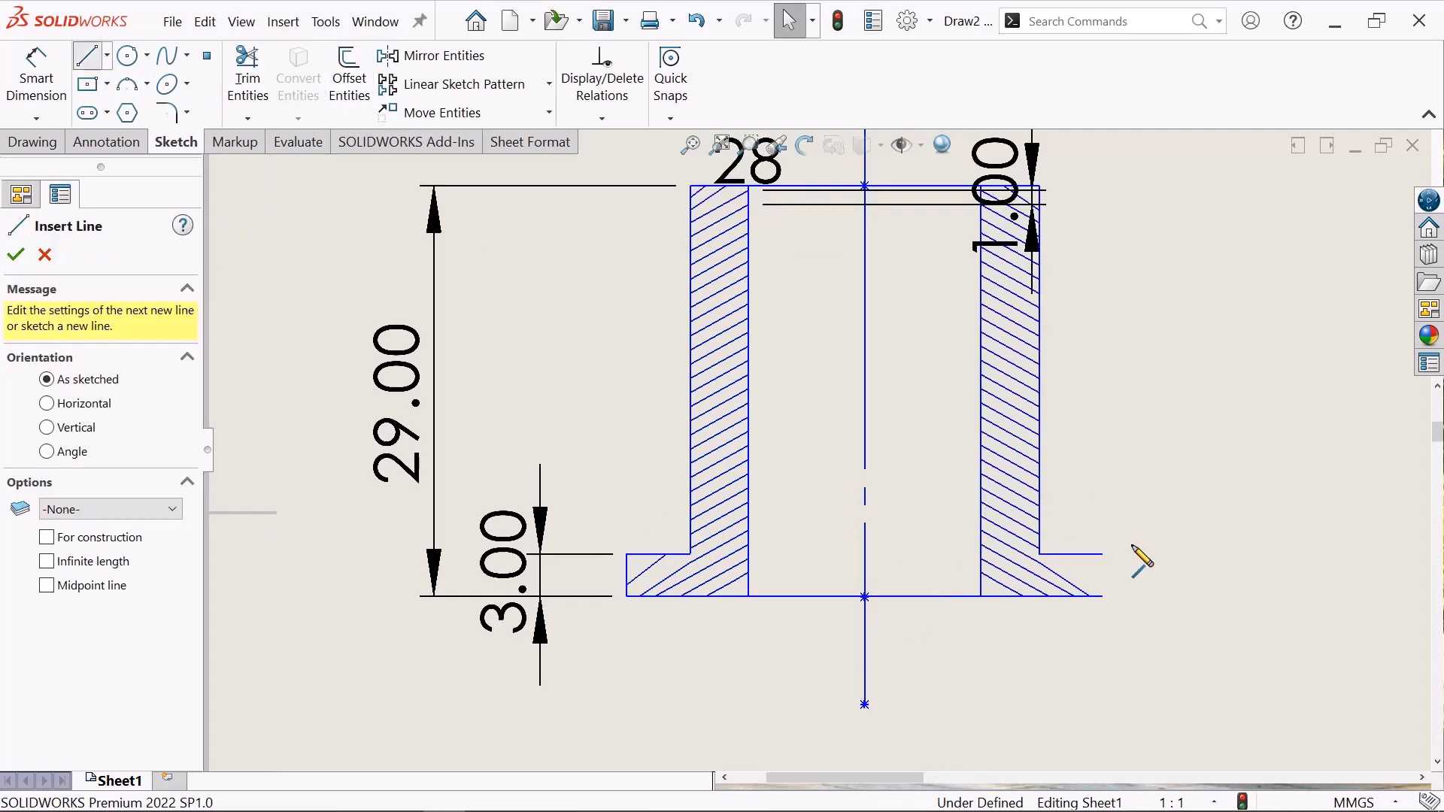
left_click(1103, 554)
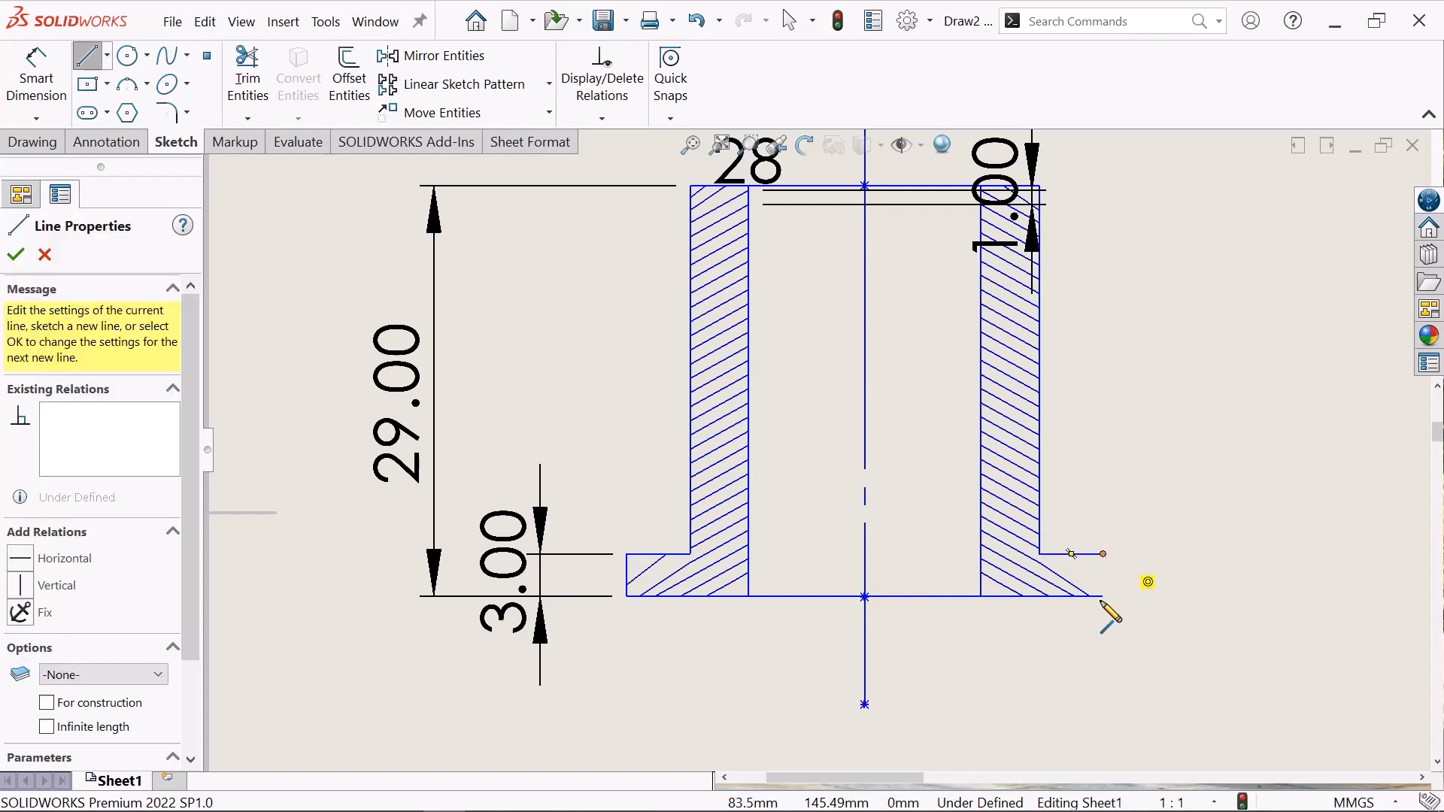
left_click(1103, 597)
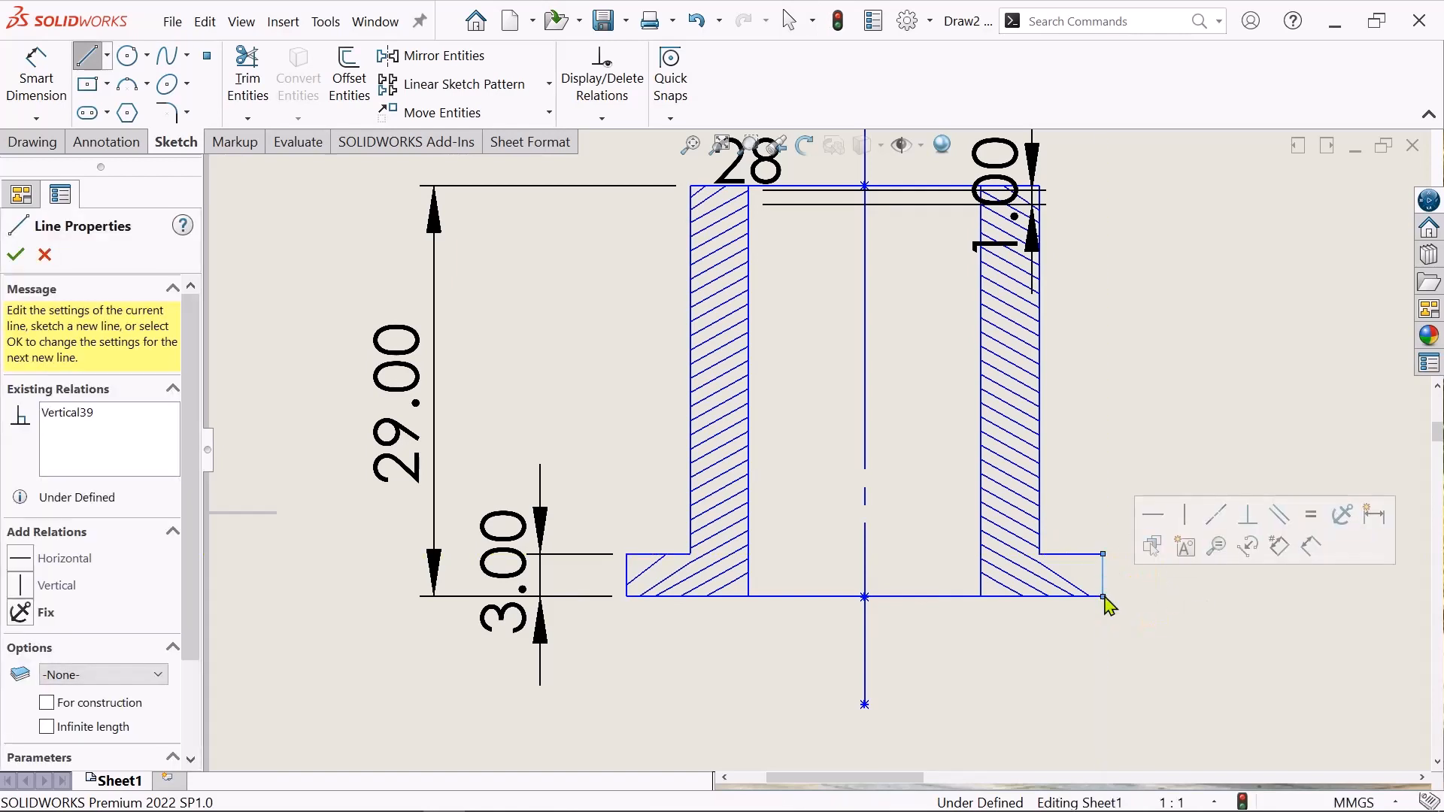
right_click(1106, 602)
left_click(1136, 571)
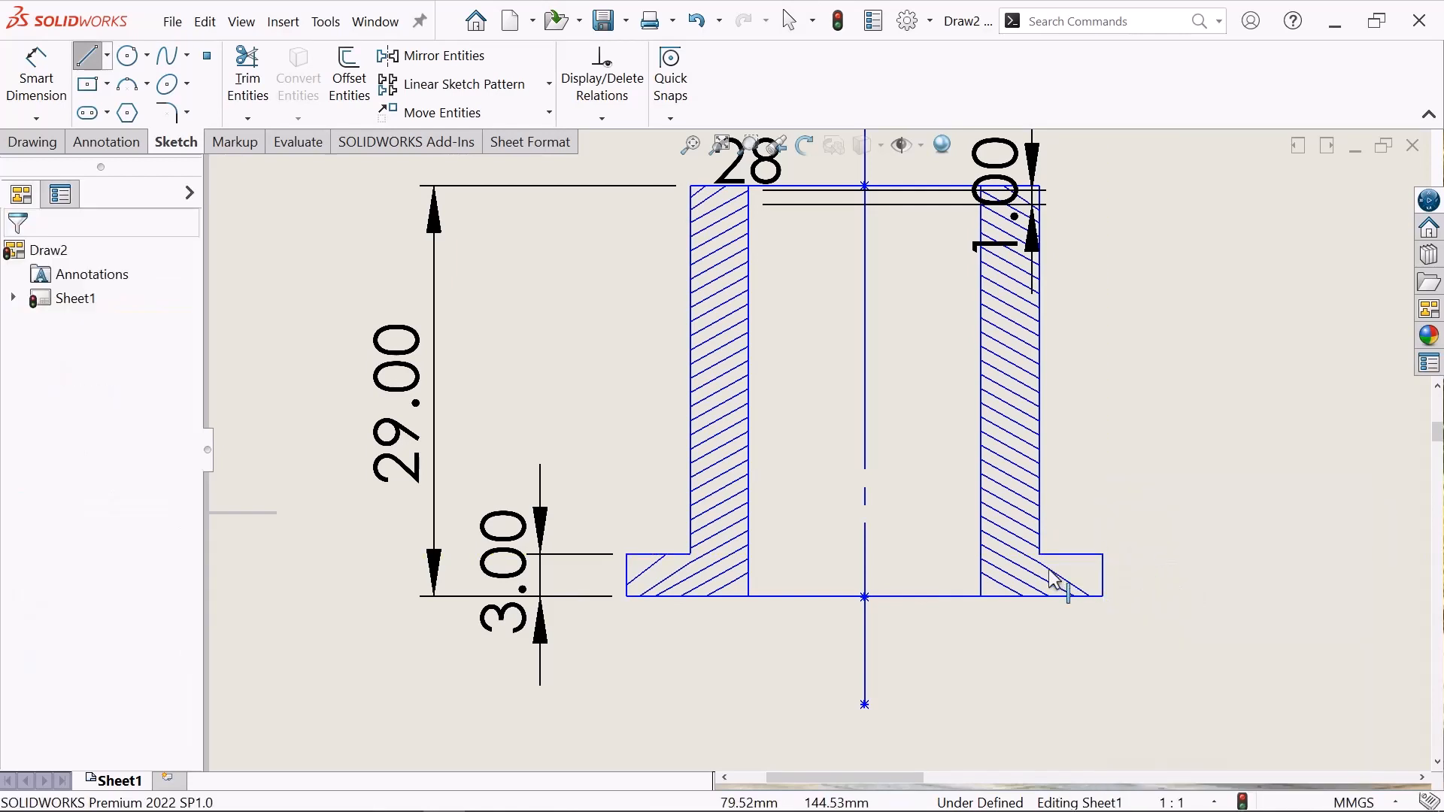
- Sketch a slanted hatch line about 3.1 mm long from the midpoint of the mirrored flange's top edge down to its outer vertical edge
left_click(88, 55)
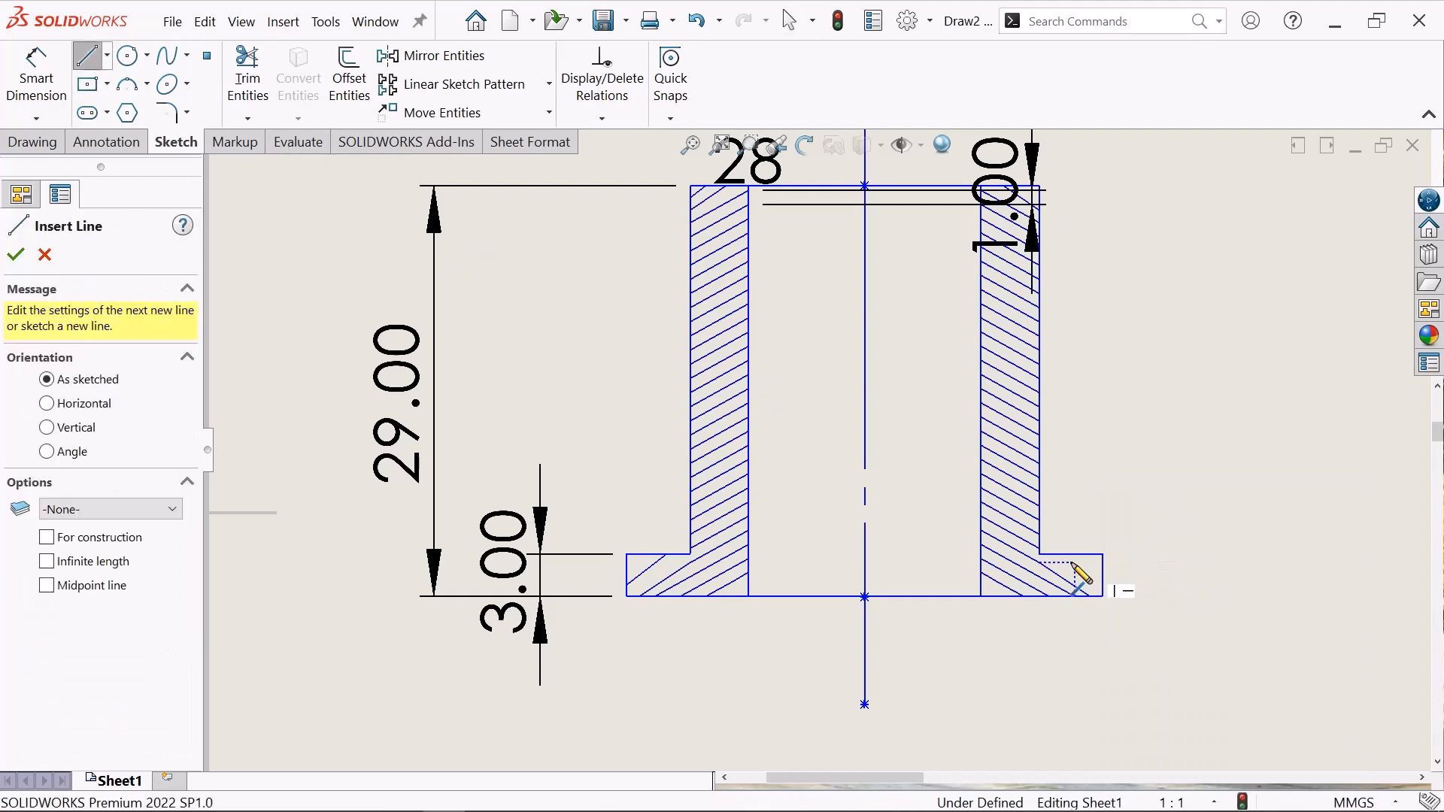
left_click(1103, 555)
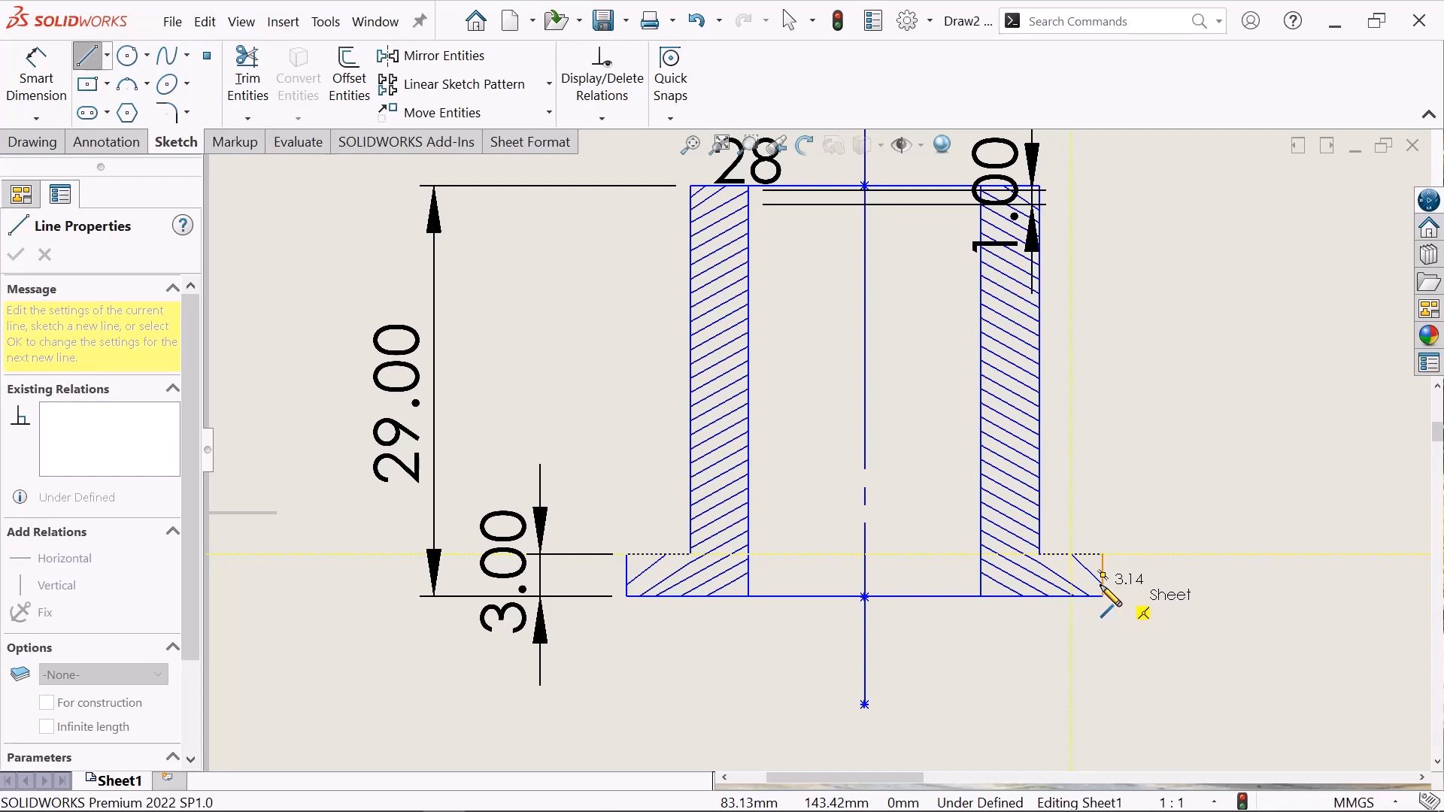
left_click(1102, 595)
right_click(1104, 596)
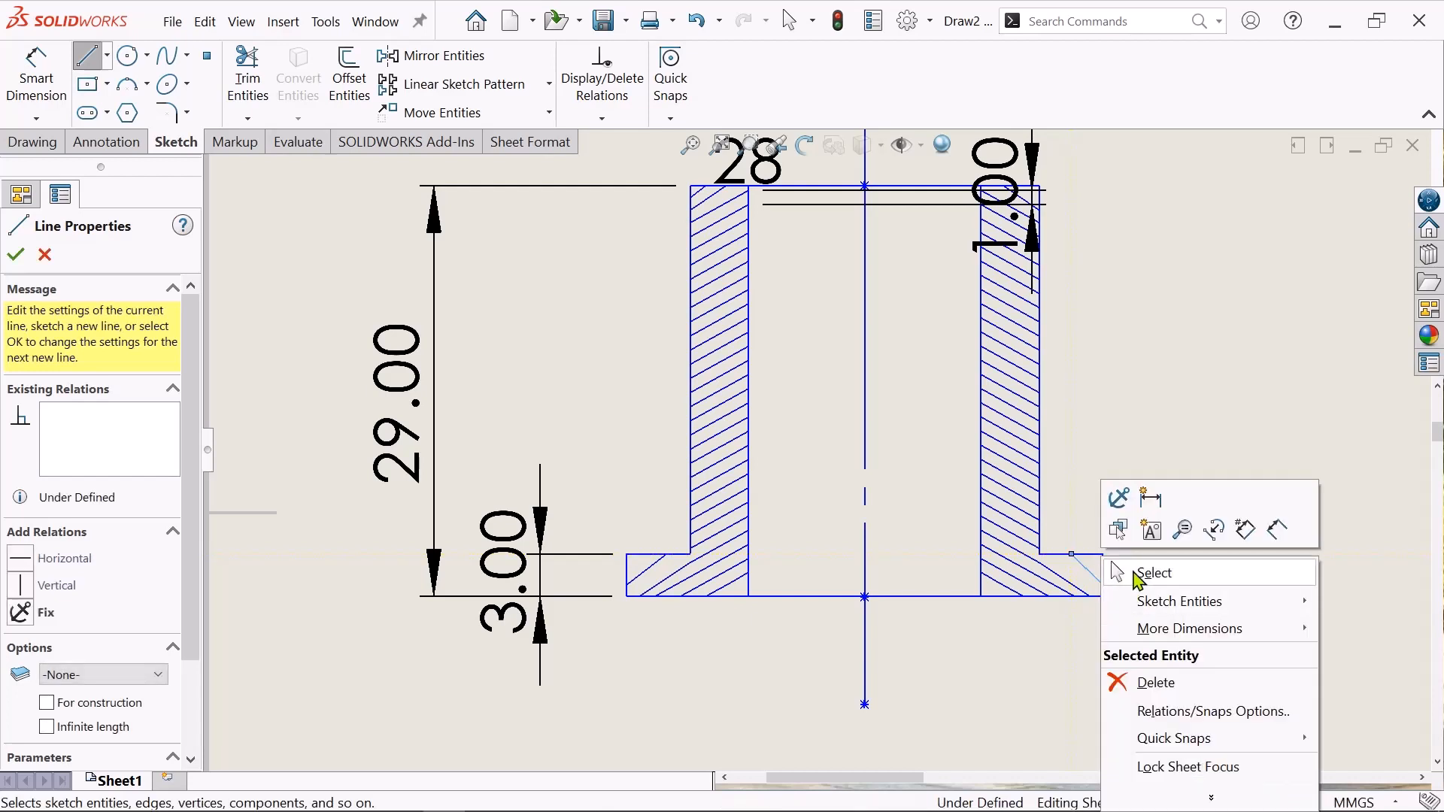
left_click(1151, 573)
scroll(1087, 576, "down", 1)
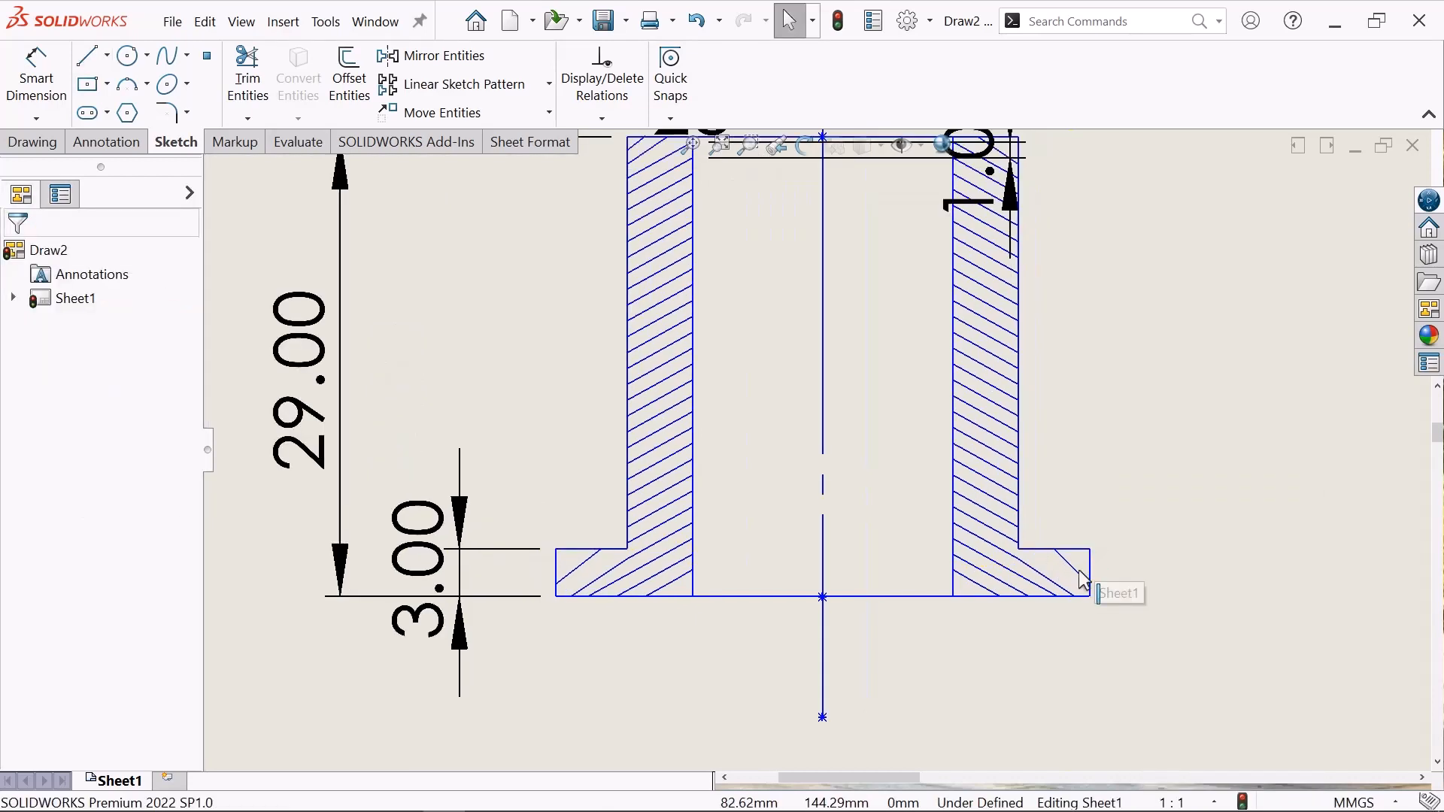
- Sketch a slanted hatch line across the mirrored flange, from its top edge near the wall down to its bottom outer corner
scroll(725, 516, "up", 1)
scroll(789, 377, "up", 1)
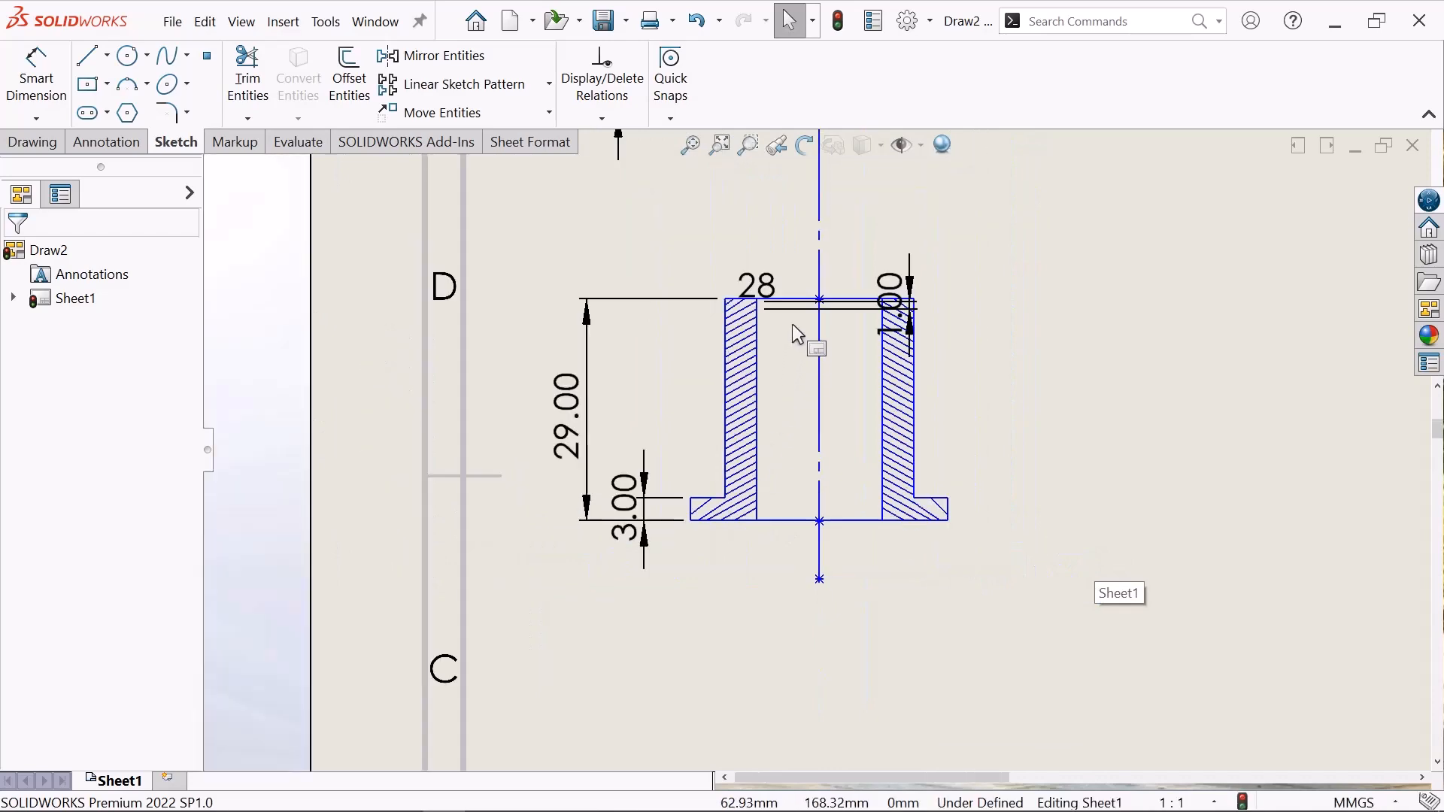
scroll(798, 333, "down", 4)
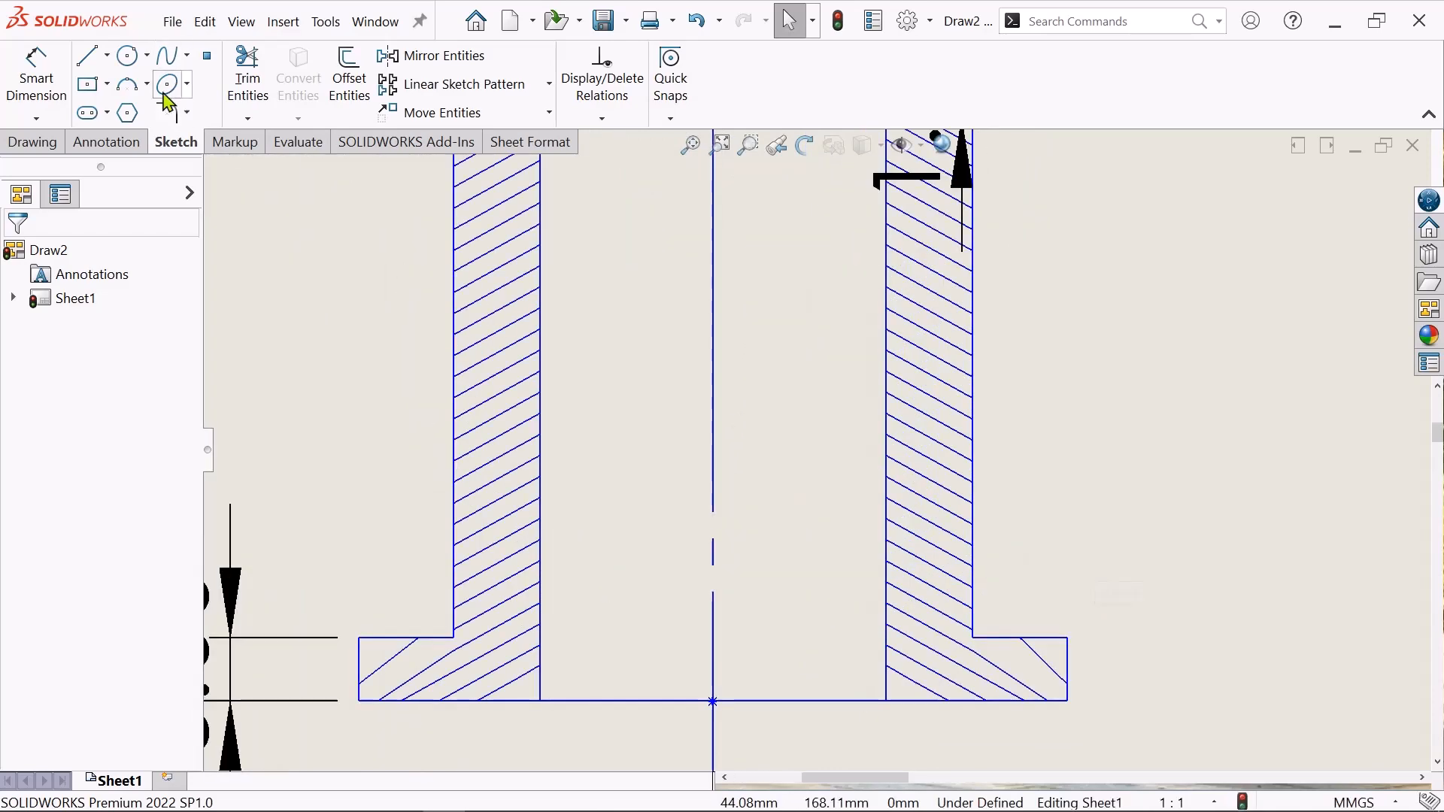
scroll(931, 680, "down", 3)
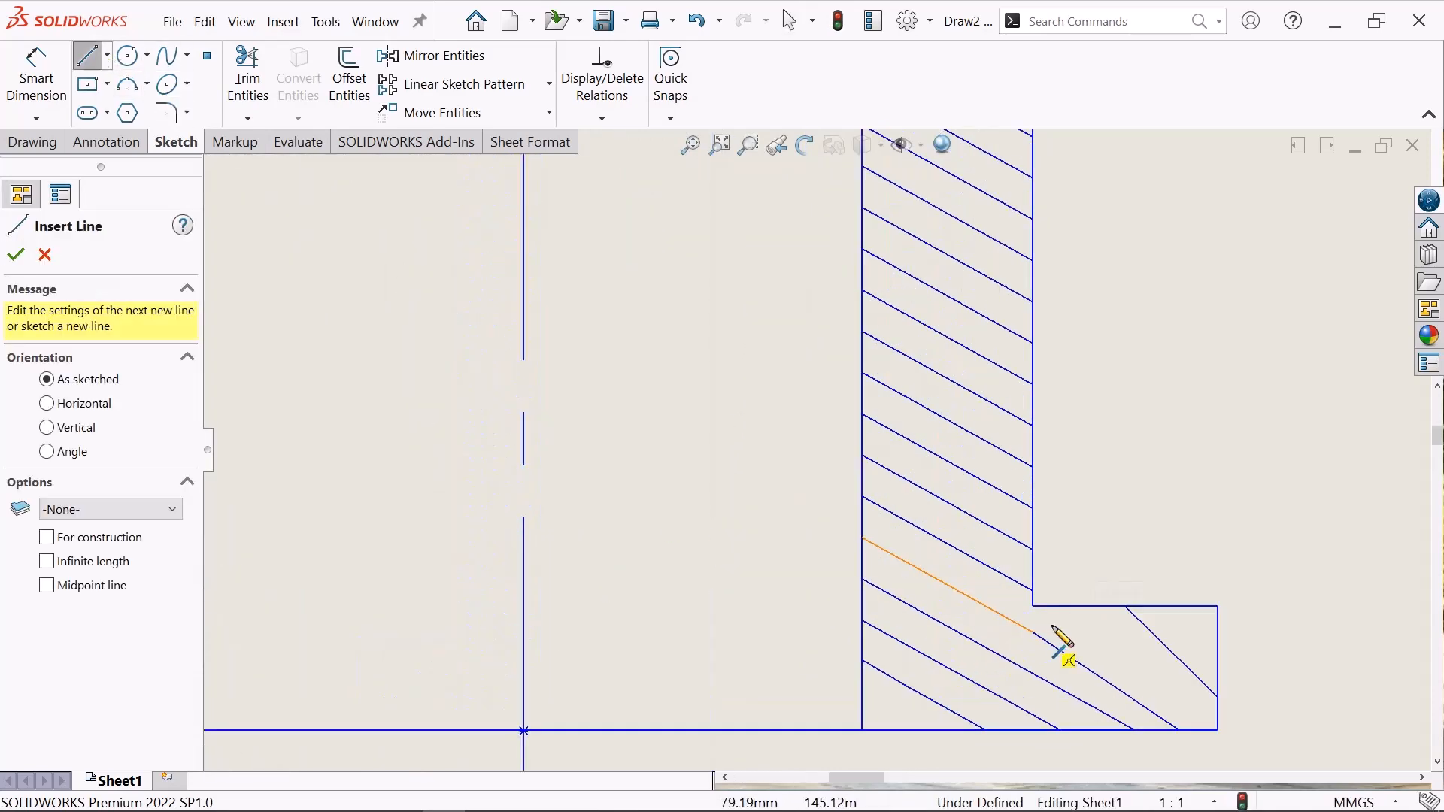
left_click(1053, 606)
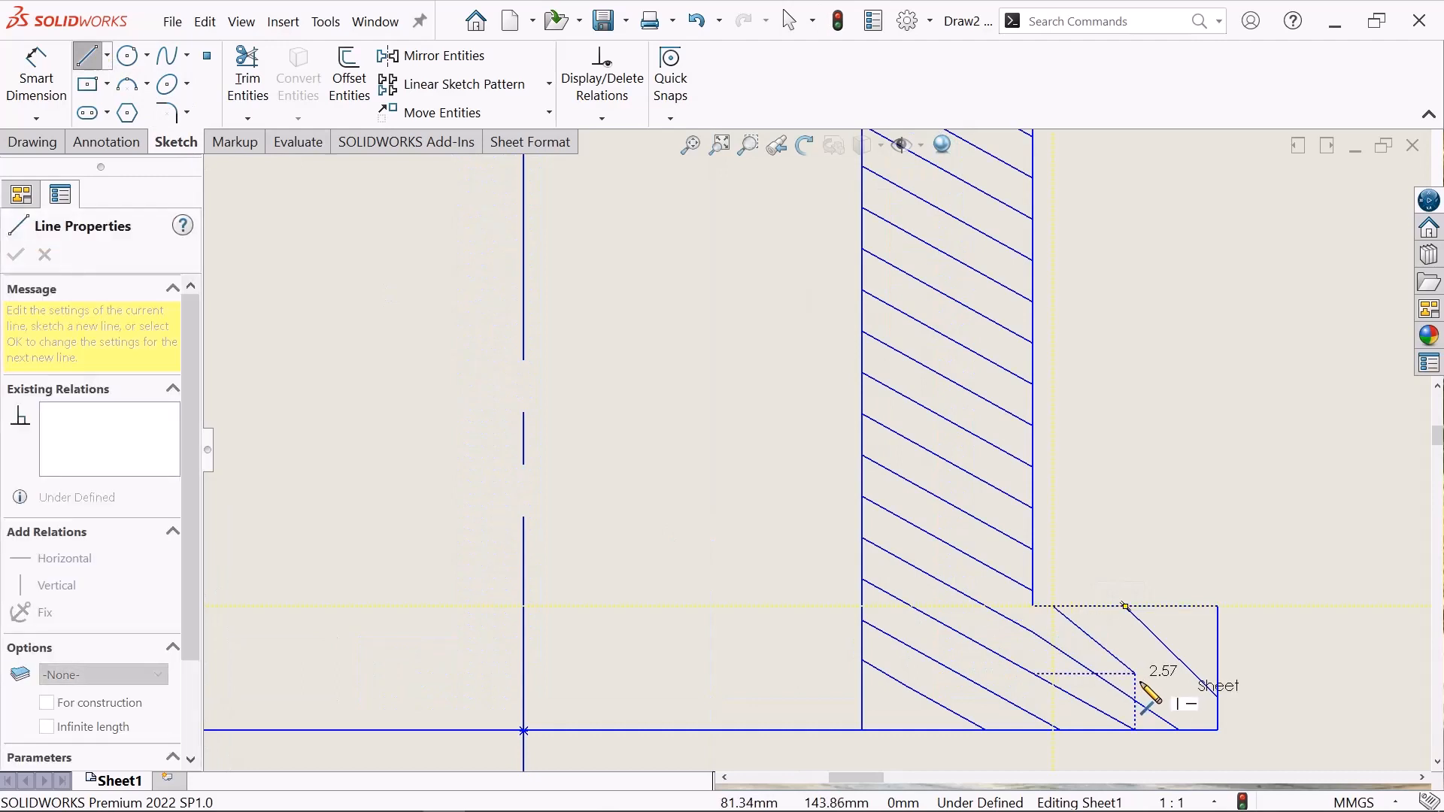
left_click(1217, 728)
right_click(1217, 728)
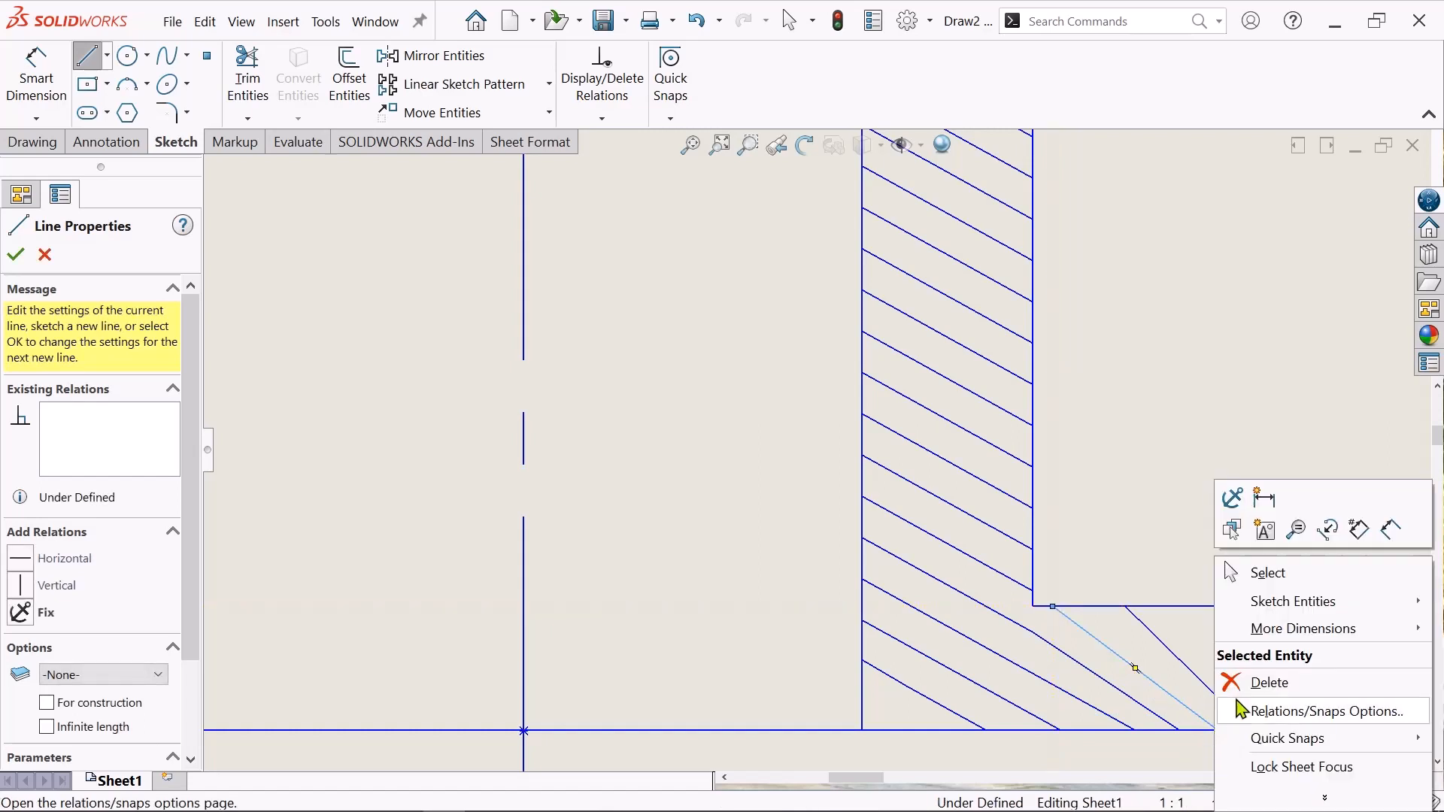
left_click(1258, 574)
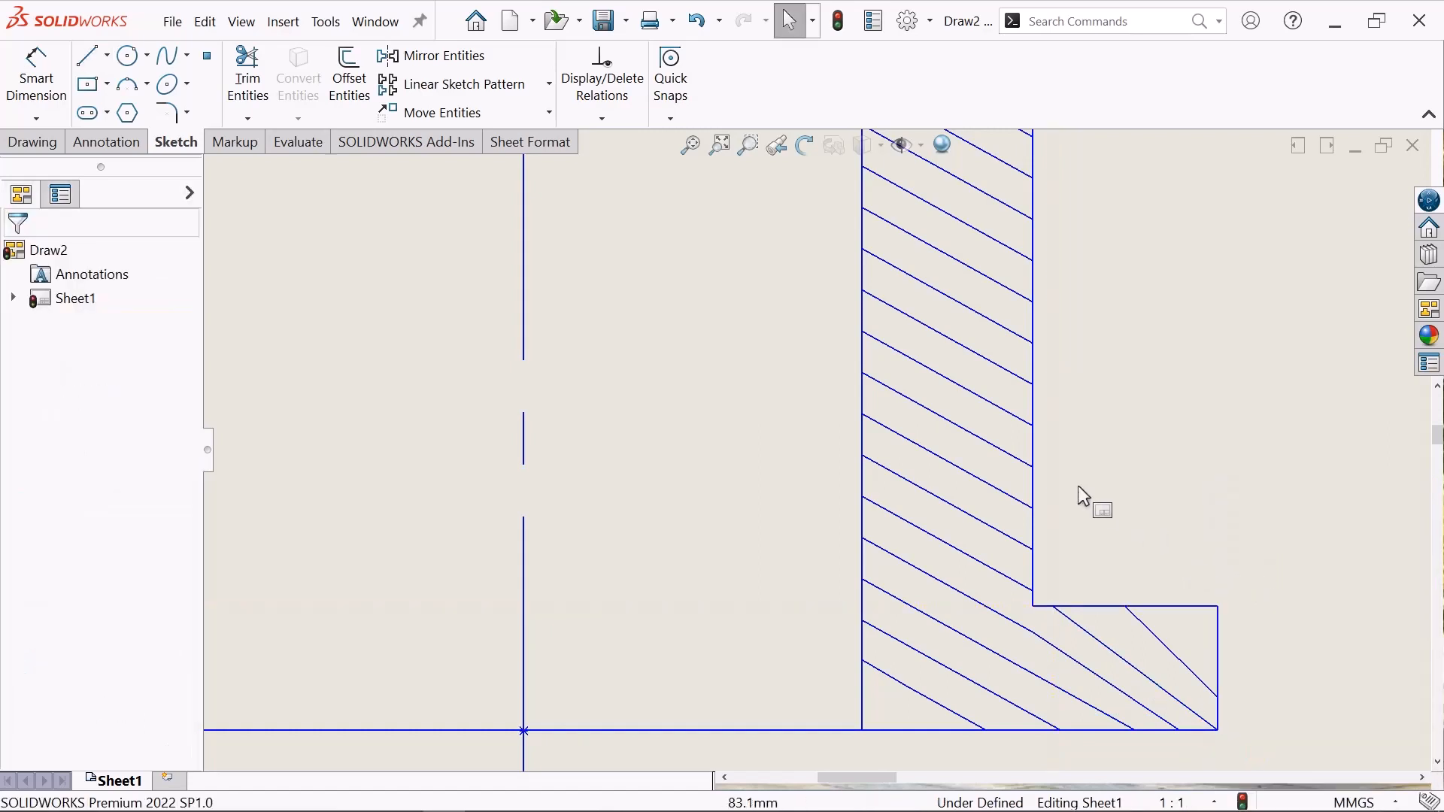
- Add a note reading "Section A-A" below the bushing's hatched section view
scroll(896, 332, "up", 5)
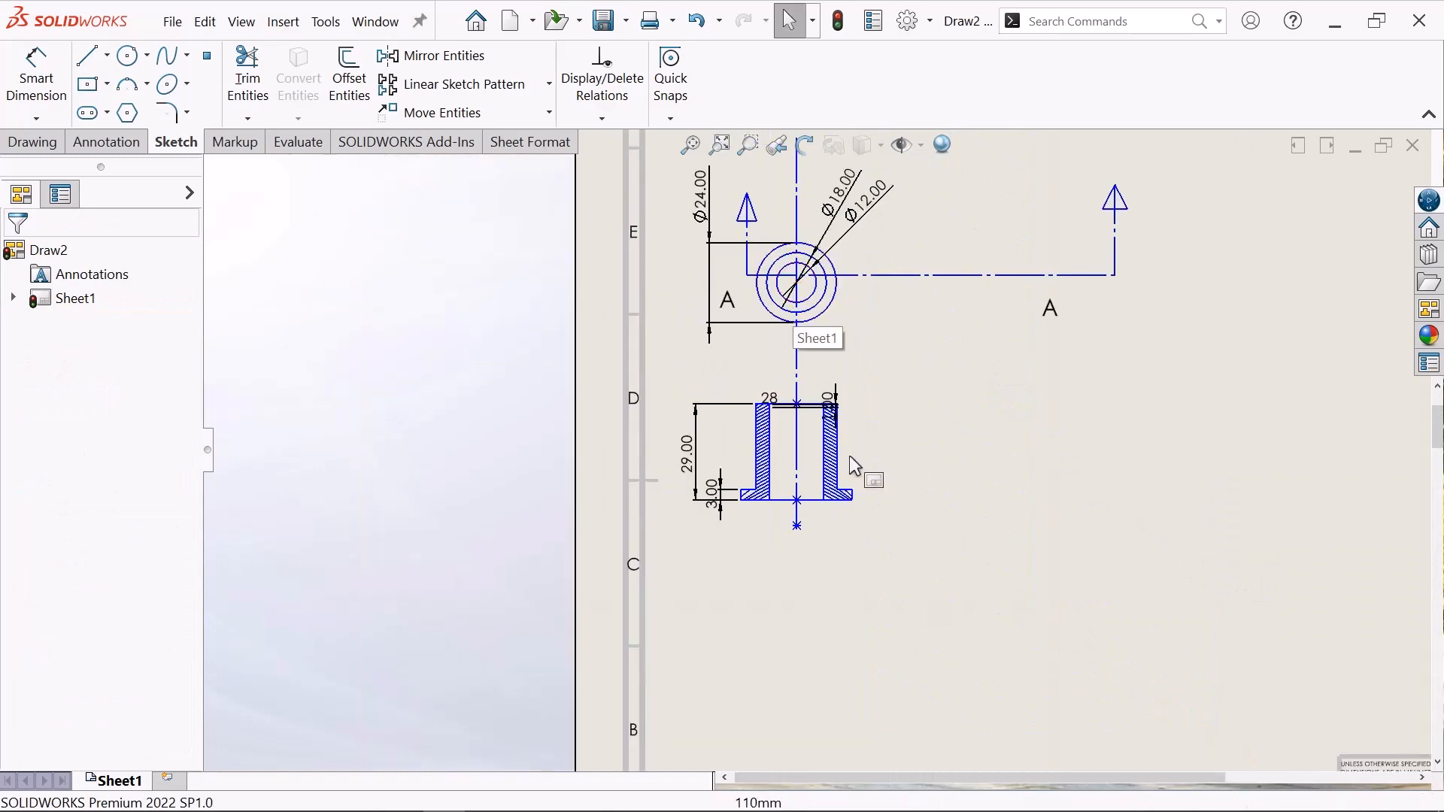
scroll(1104, 329, "down", 4)
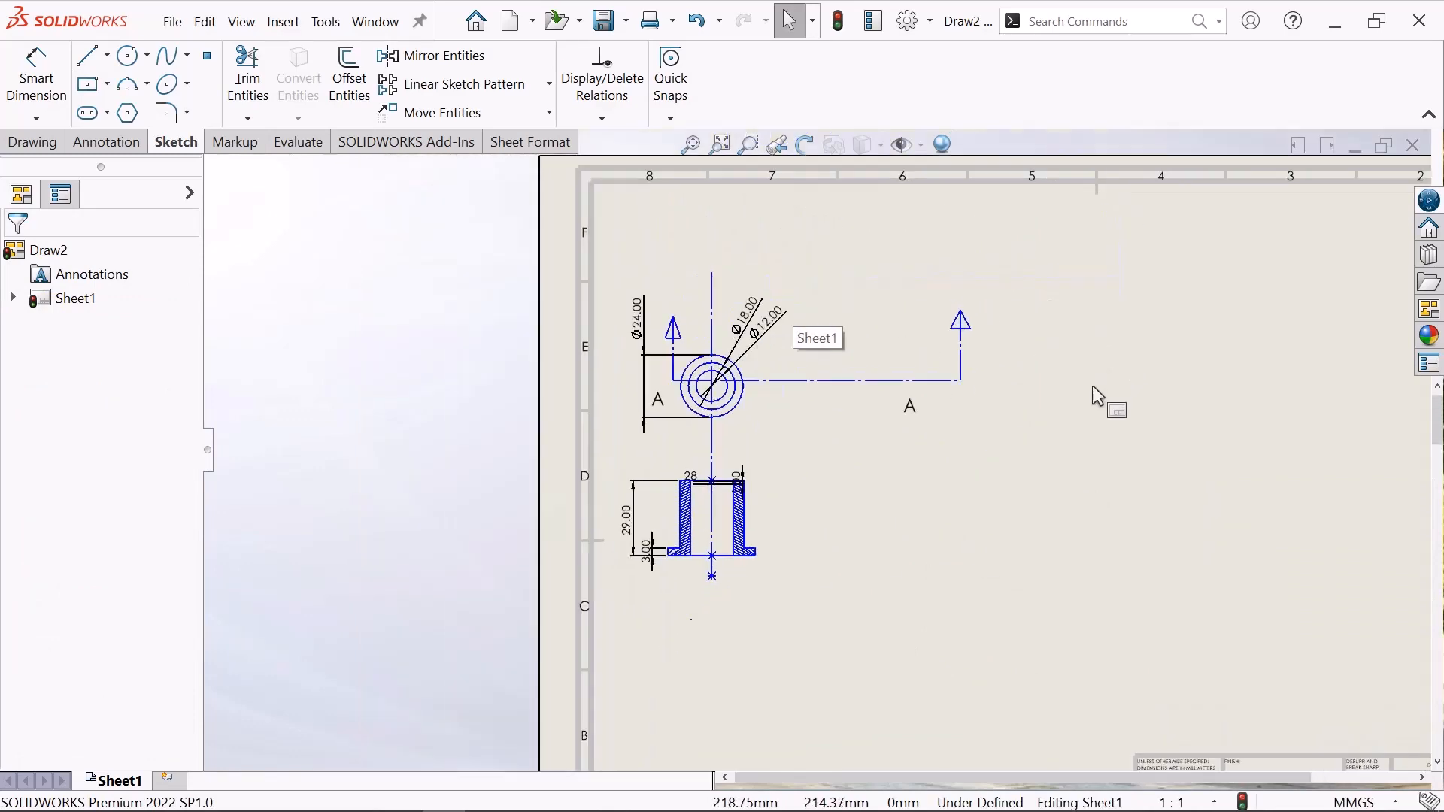
scroll(545, 605, "down", 1)
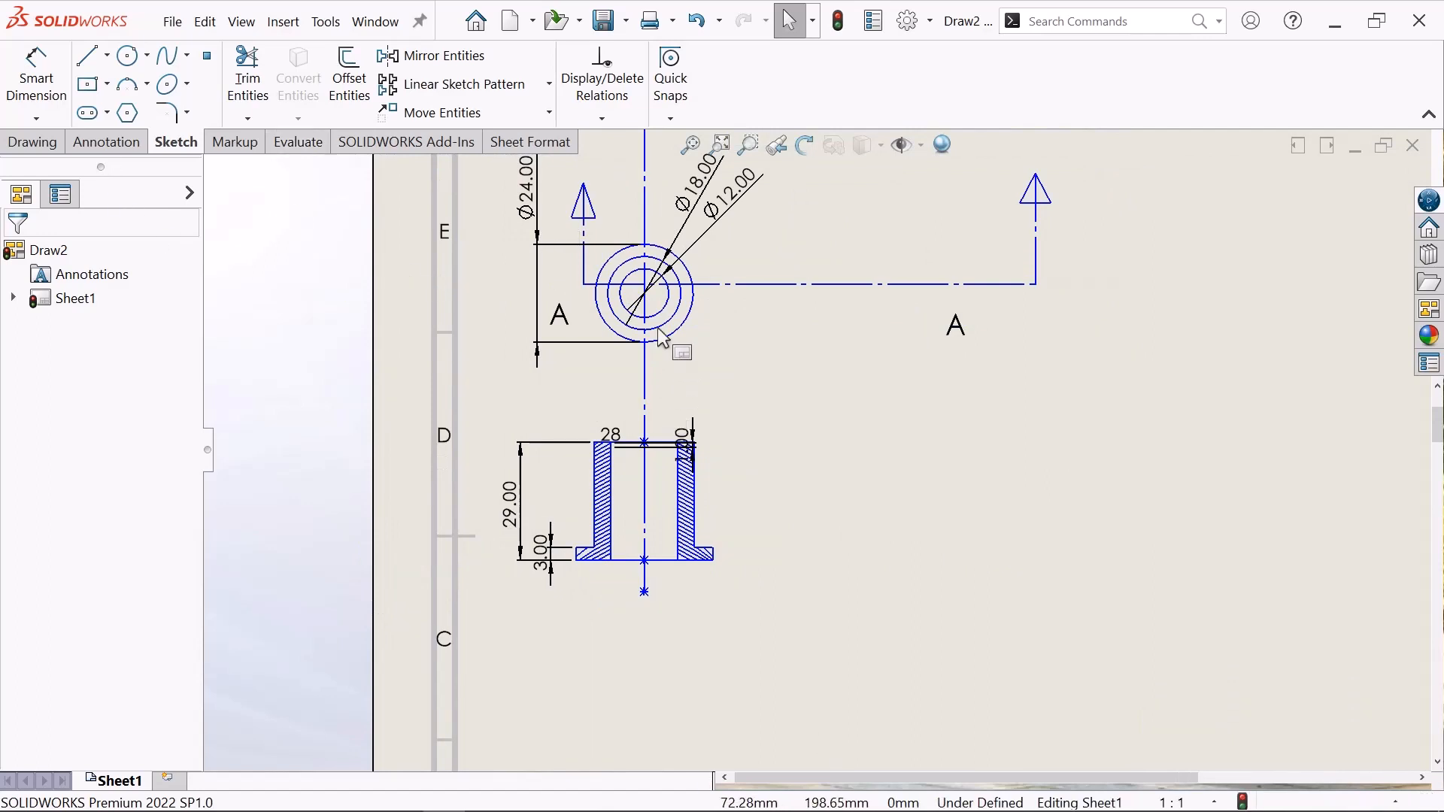
scroll(815, 308, "up", 1)
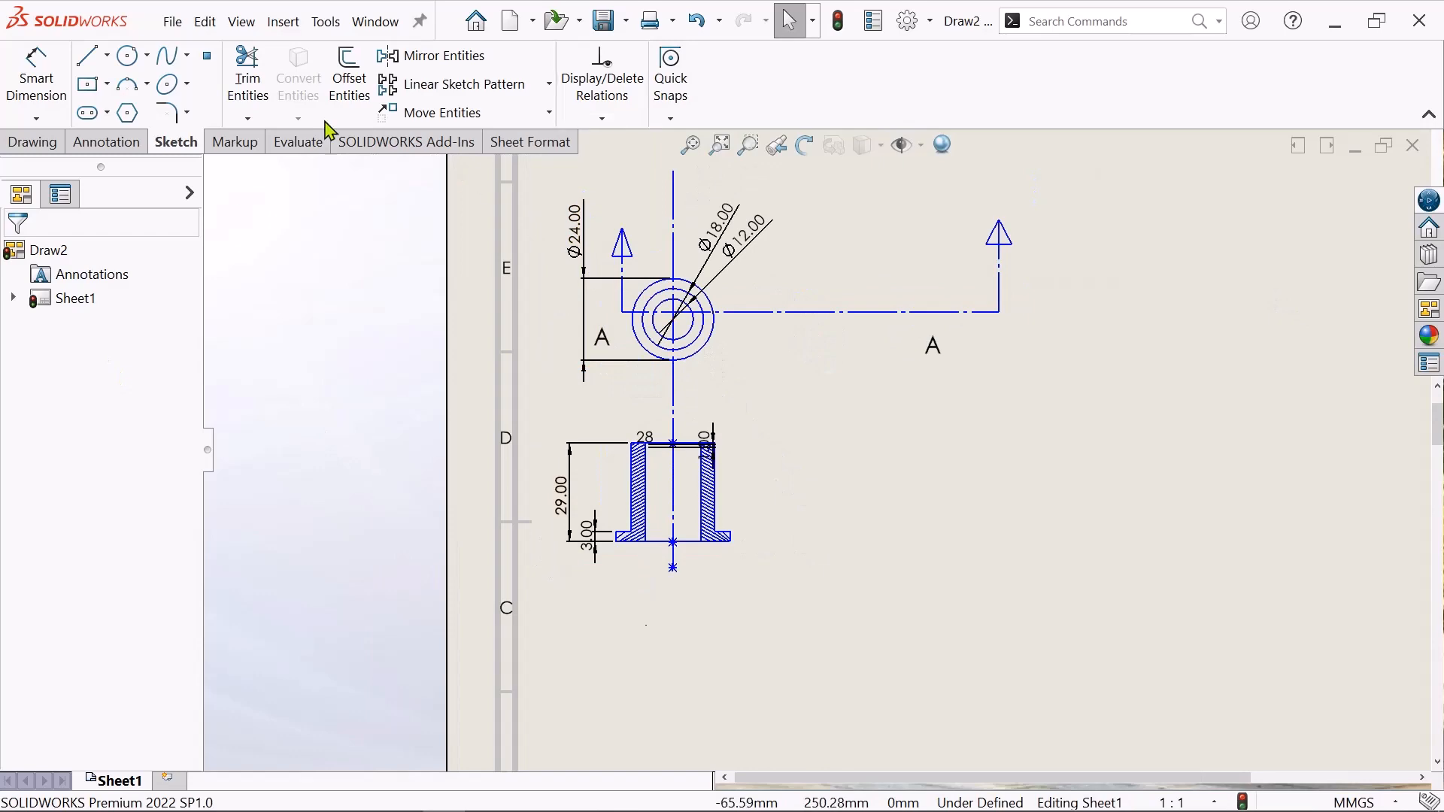
left_click(101, 156)
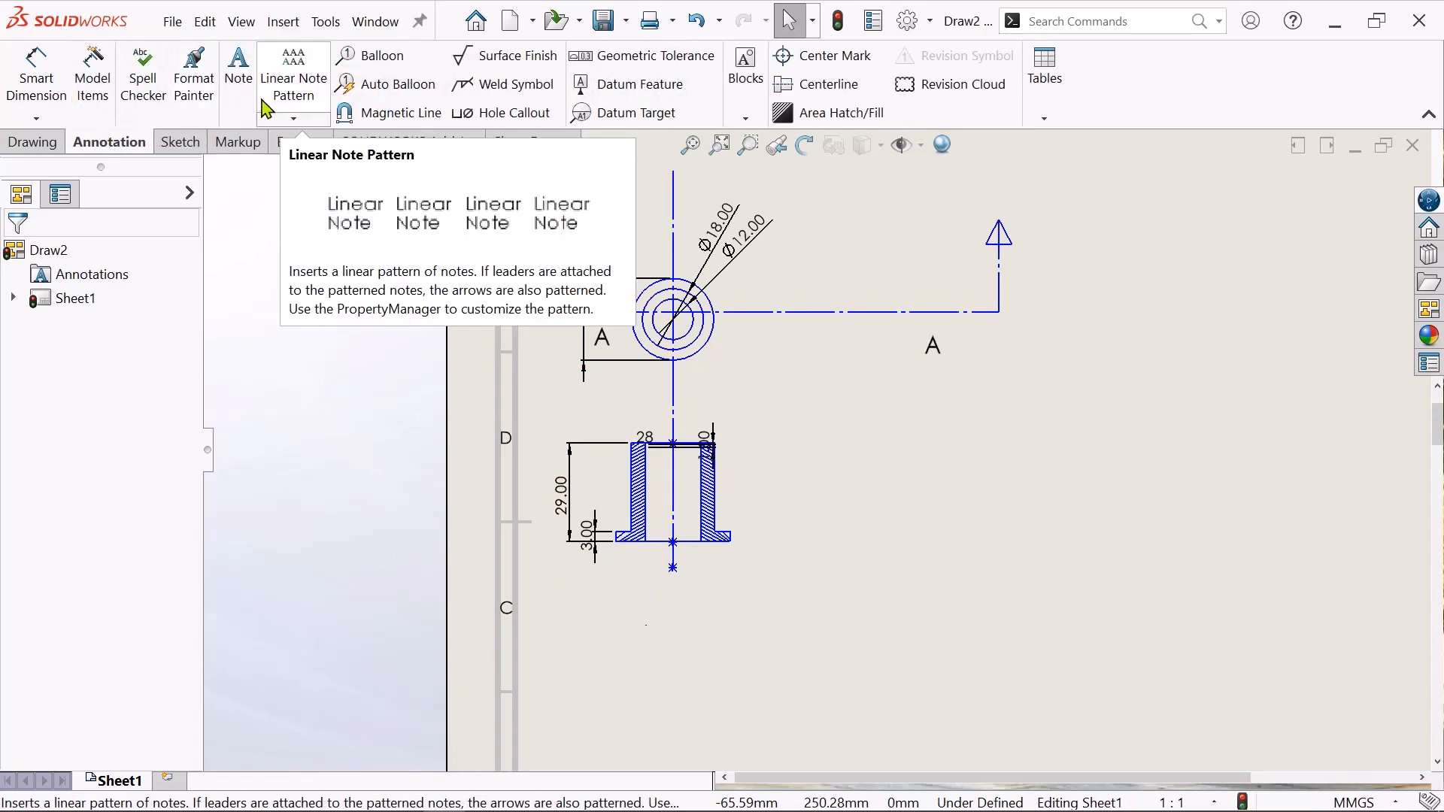
left_click(243, 85)
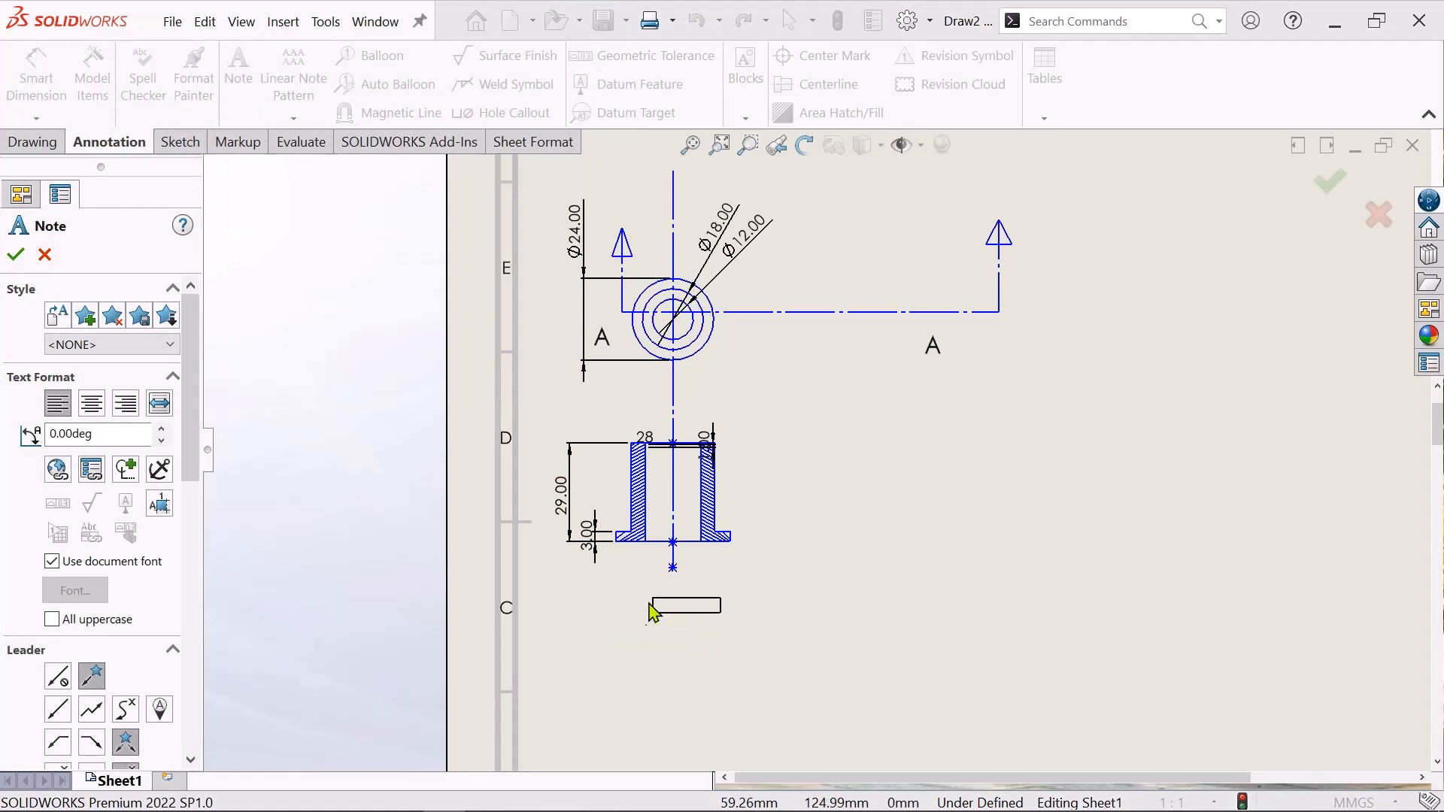
left_click(629, 604)
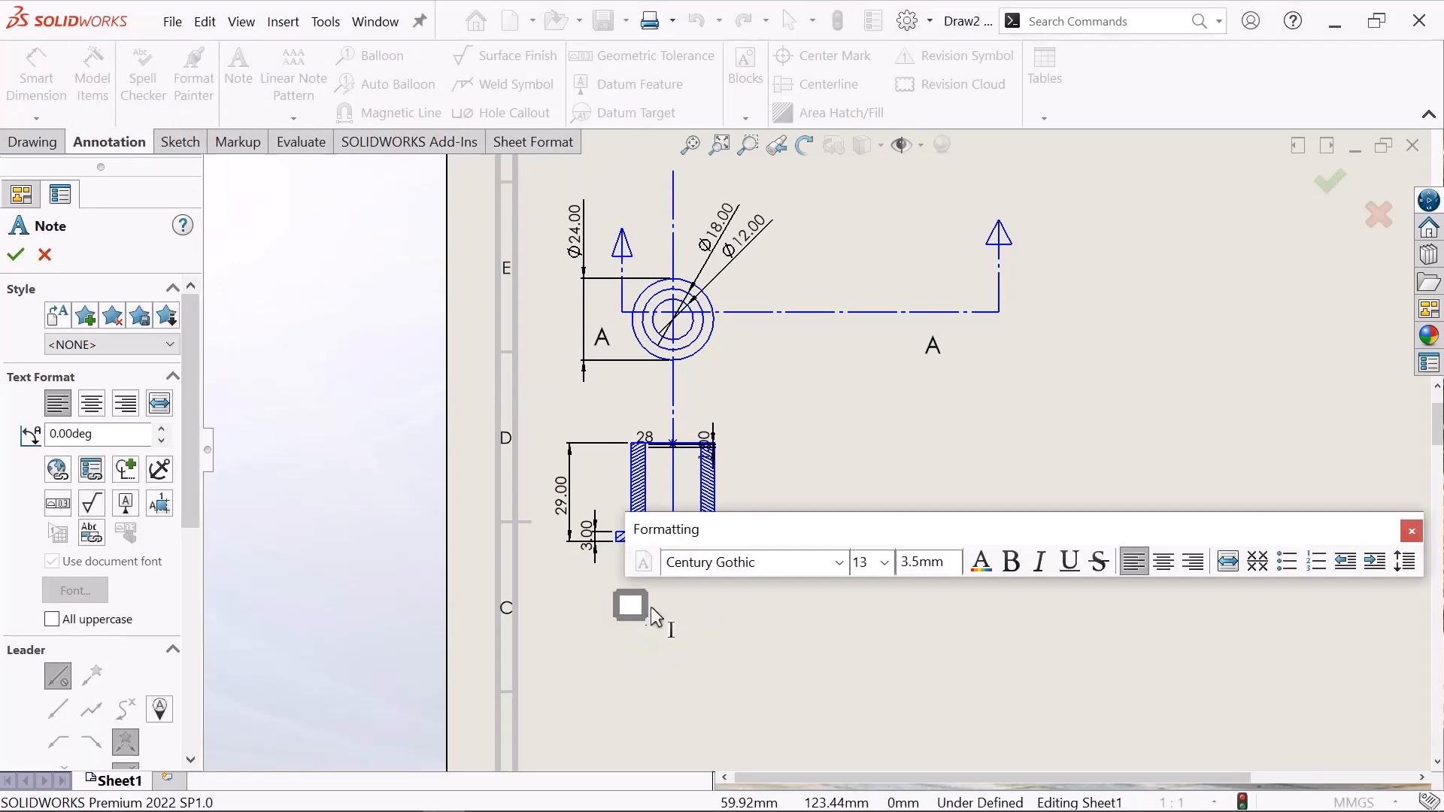
type("Section A-A")
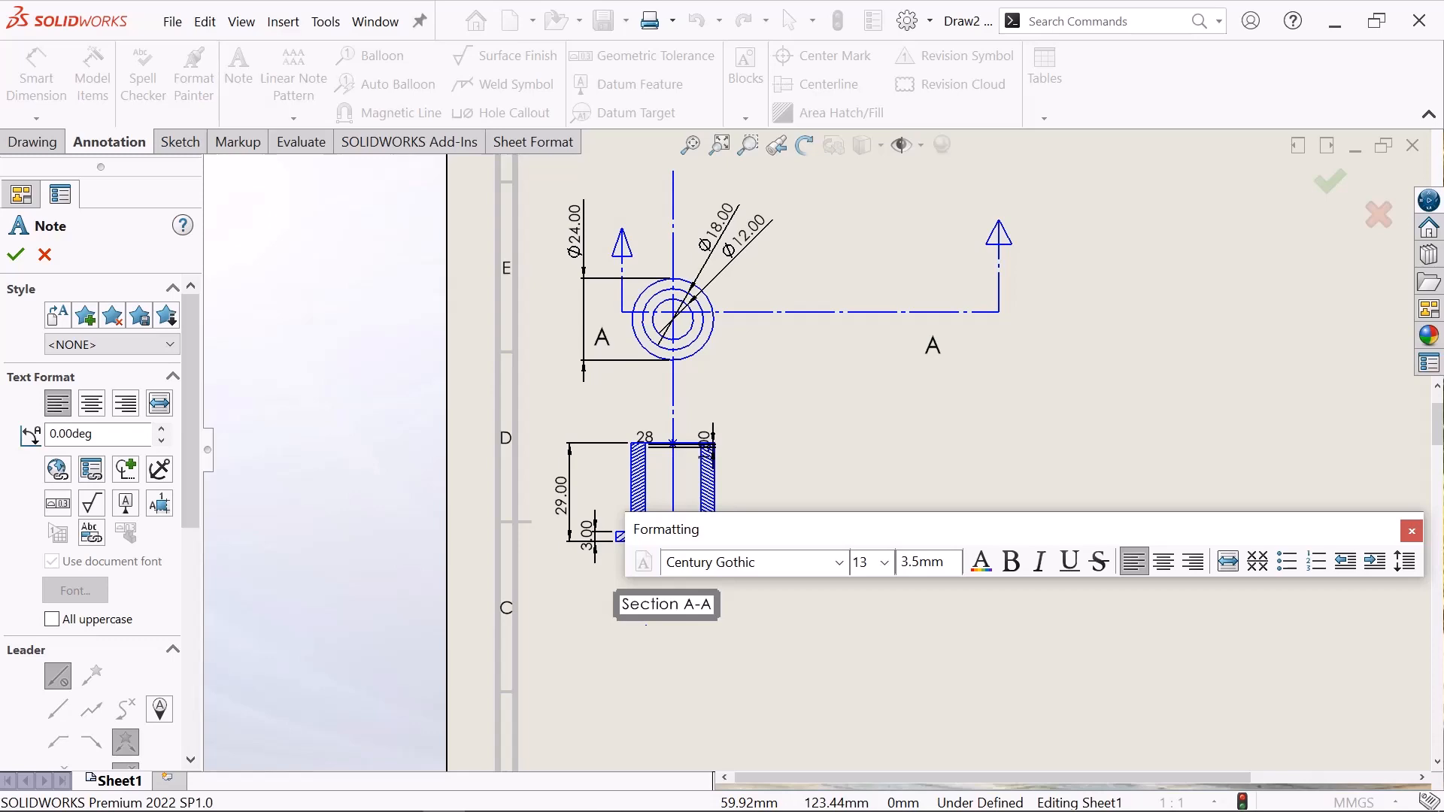
- Set the font size of the whole "Section A-A" note to 22
scroll(916, 612, "up", 1)
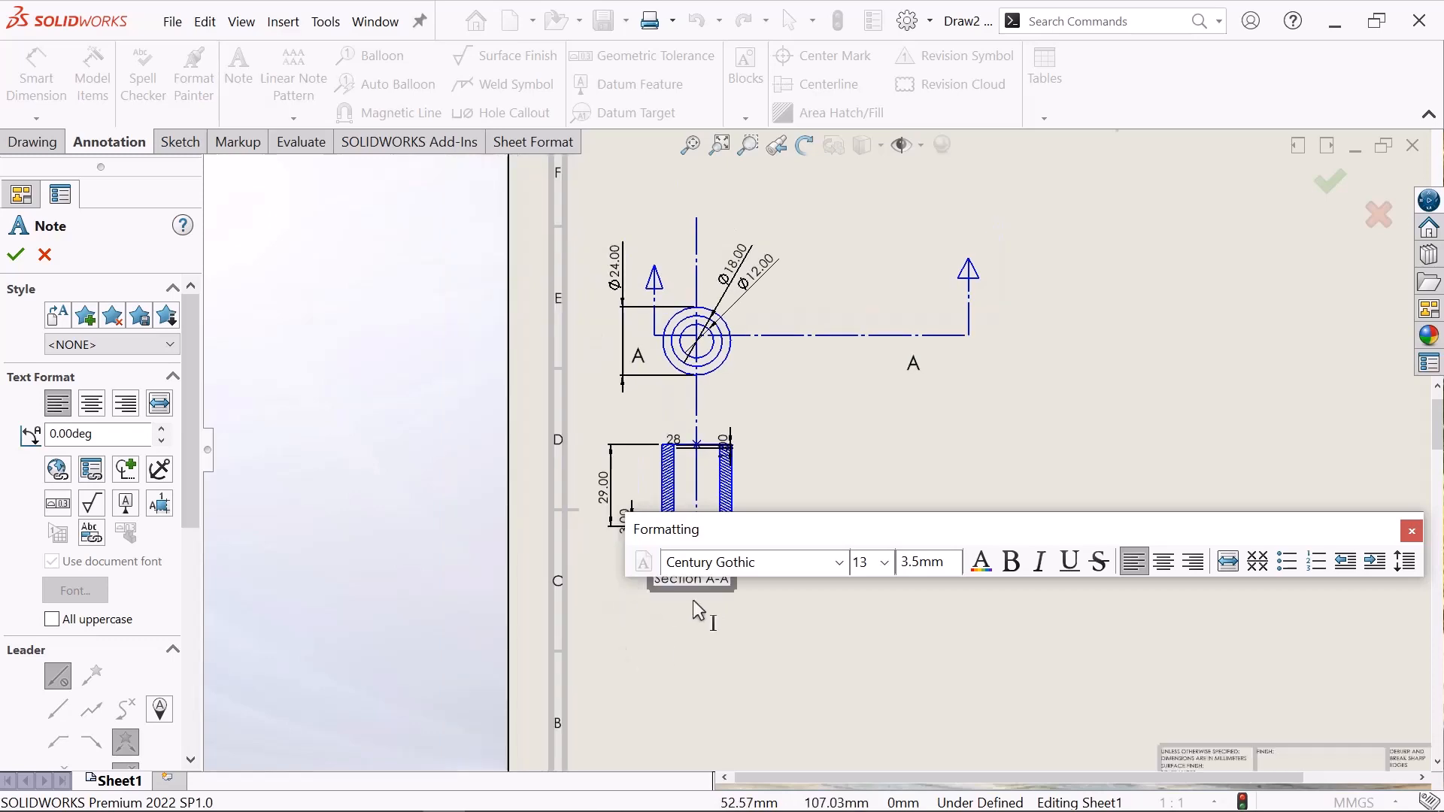
scroll(863, 584, "up", 2)
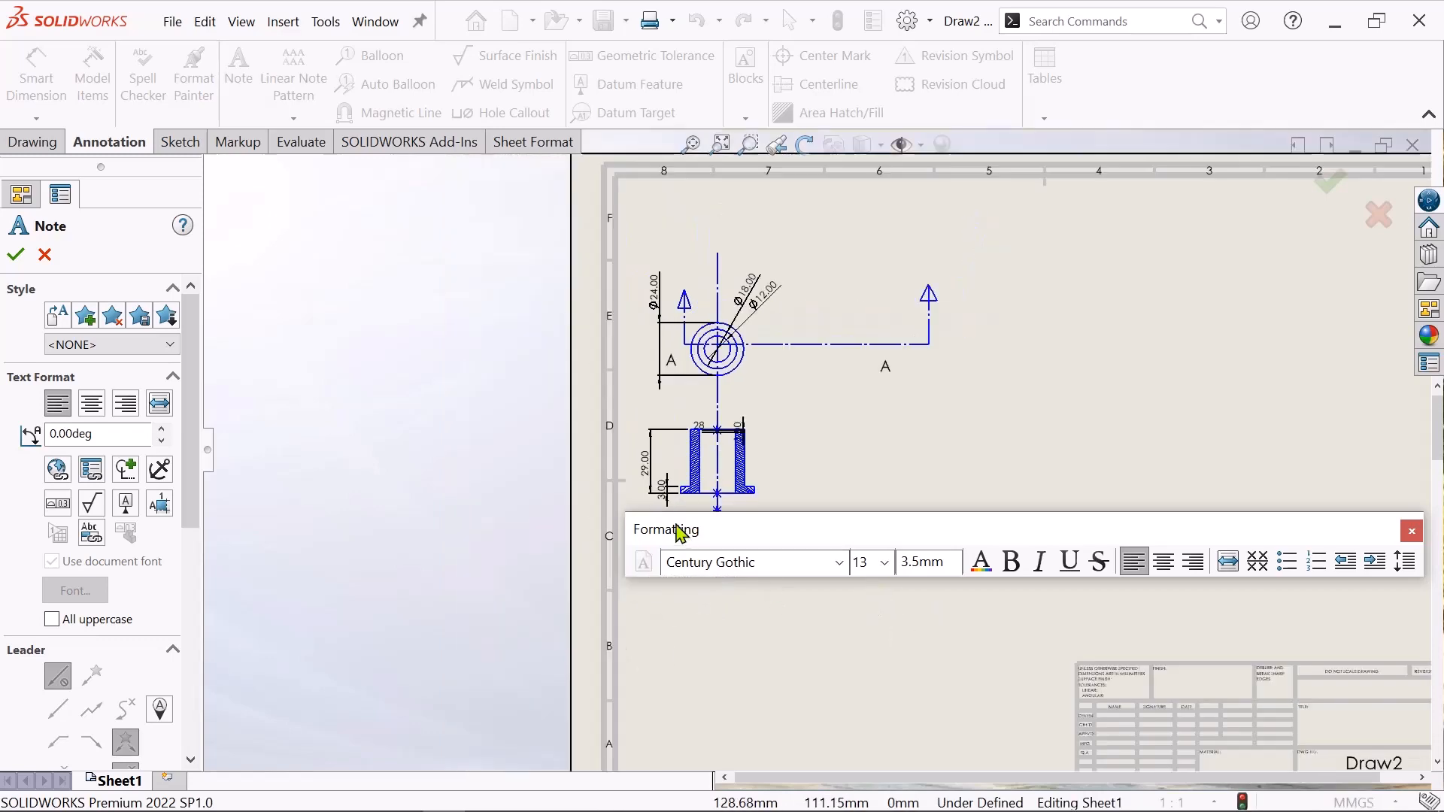
scroll(740, 487, "down", 2)
scroll(752, 466, "up", 3)
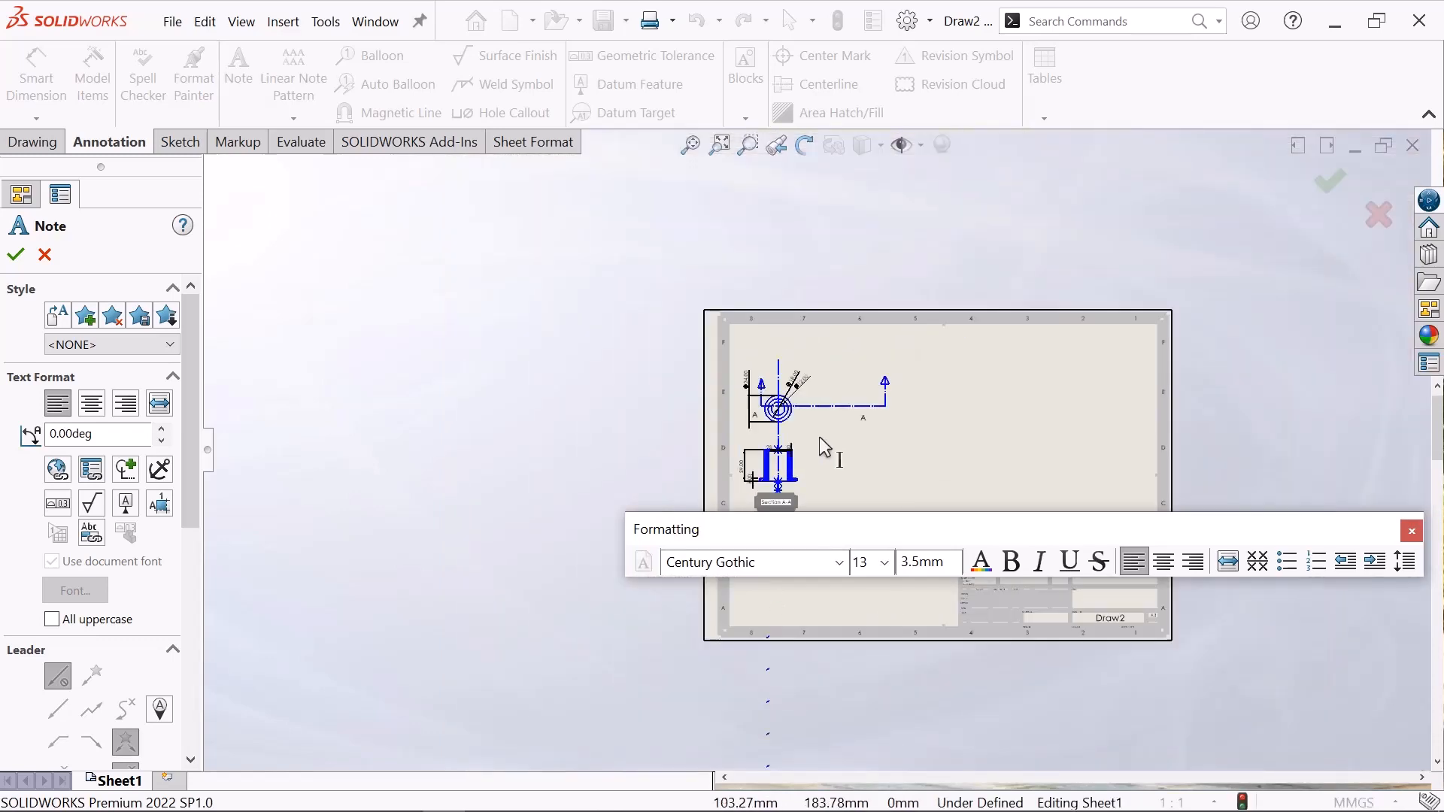
scroll(819, 437, "down", 3)
scroll(700, 677, "down", 3)
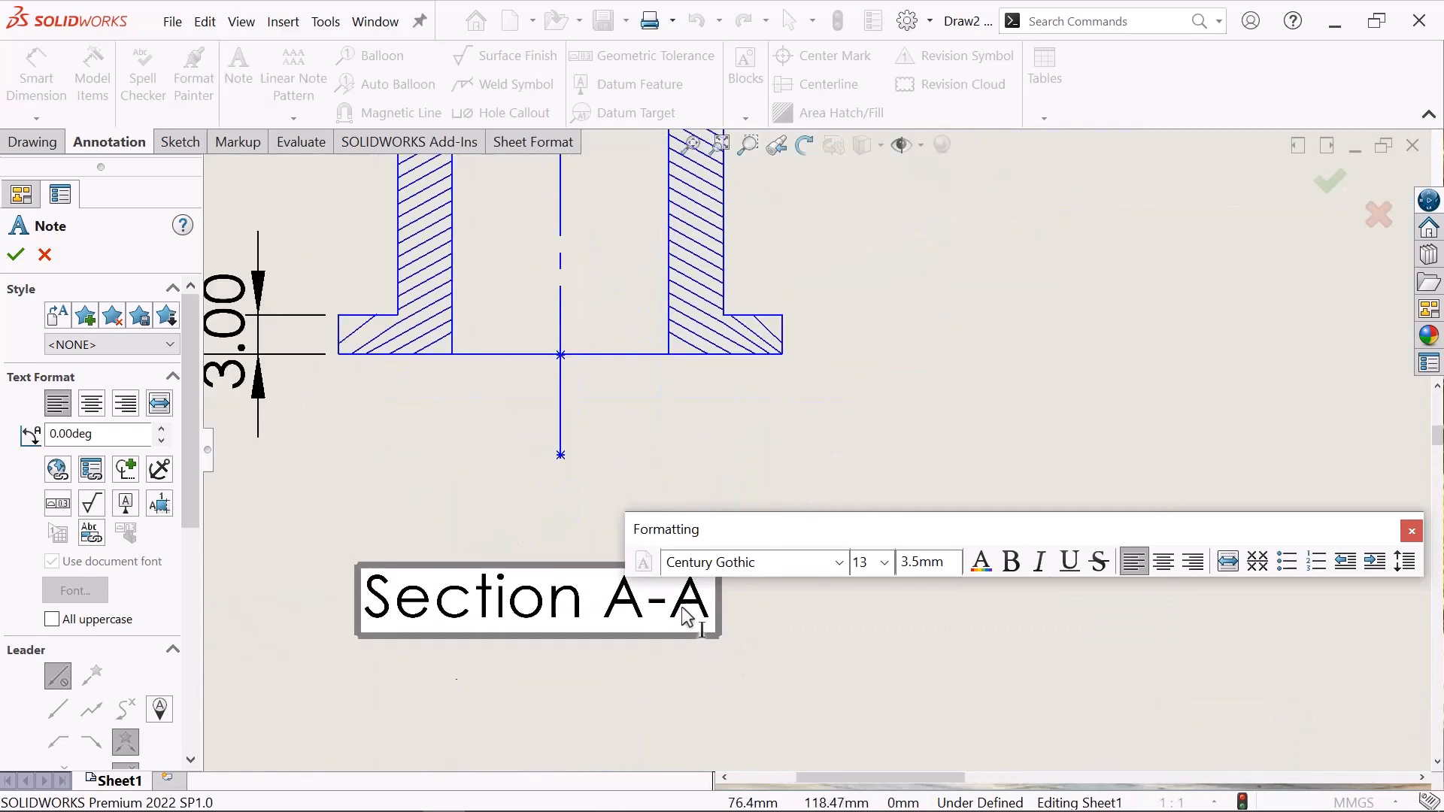
left_click_drag(669, 615, 383, 618)
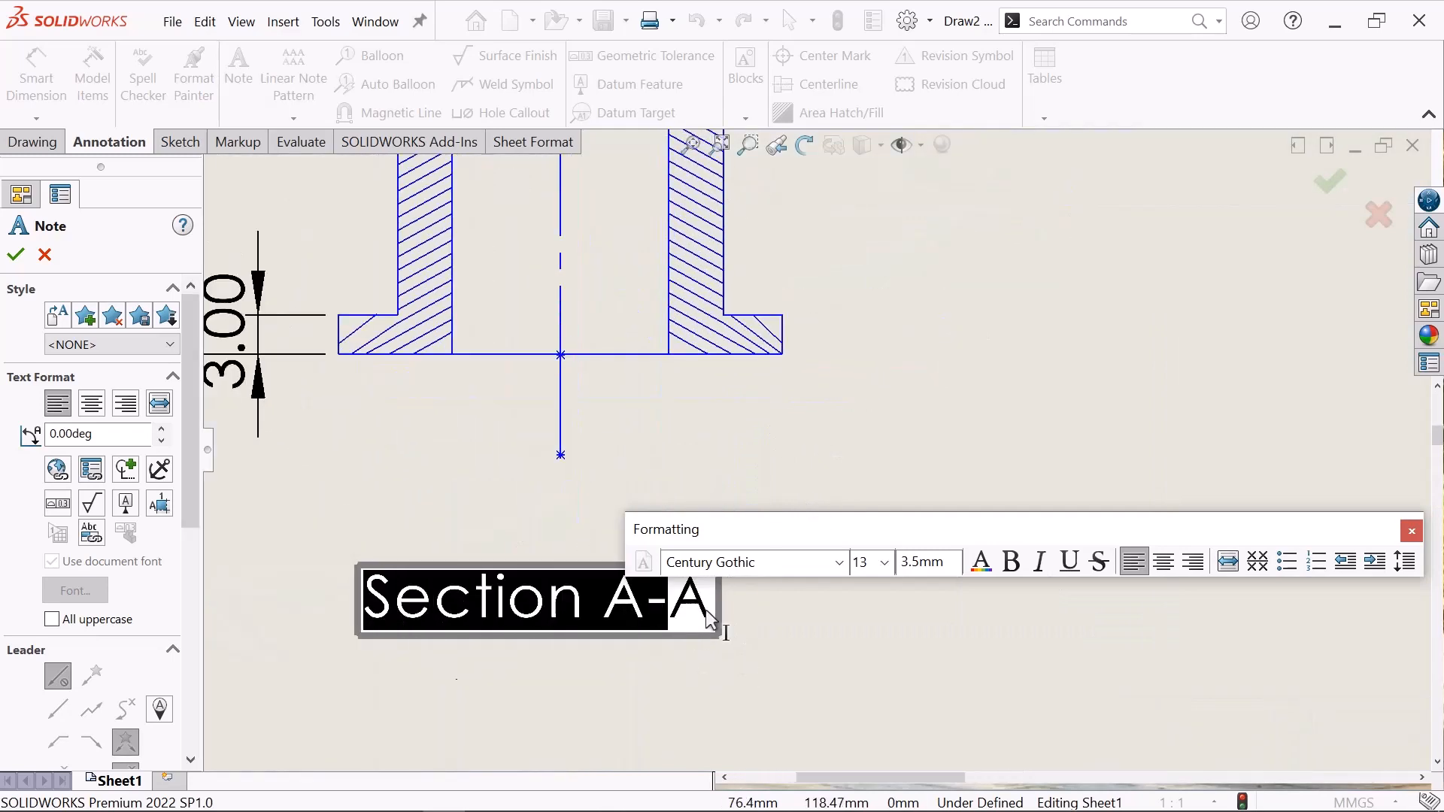
left_click_drag(710, 608, 361, 599)
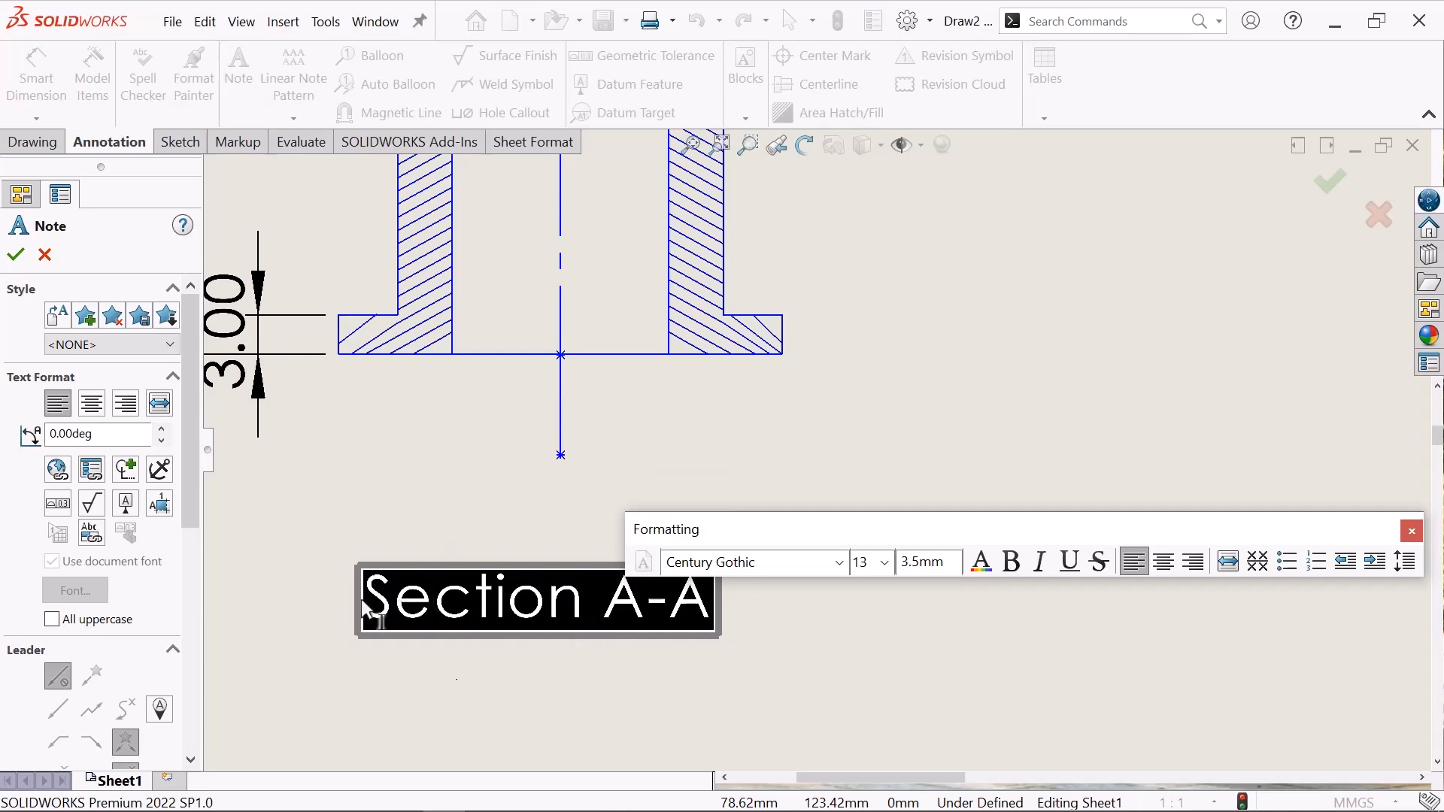
left_click(884, 564)
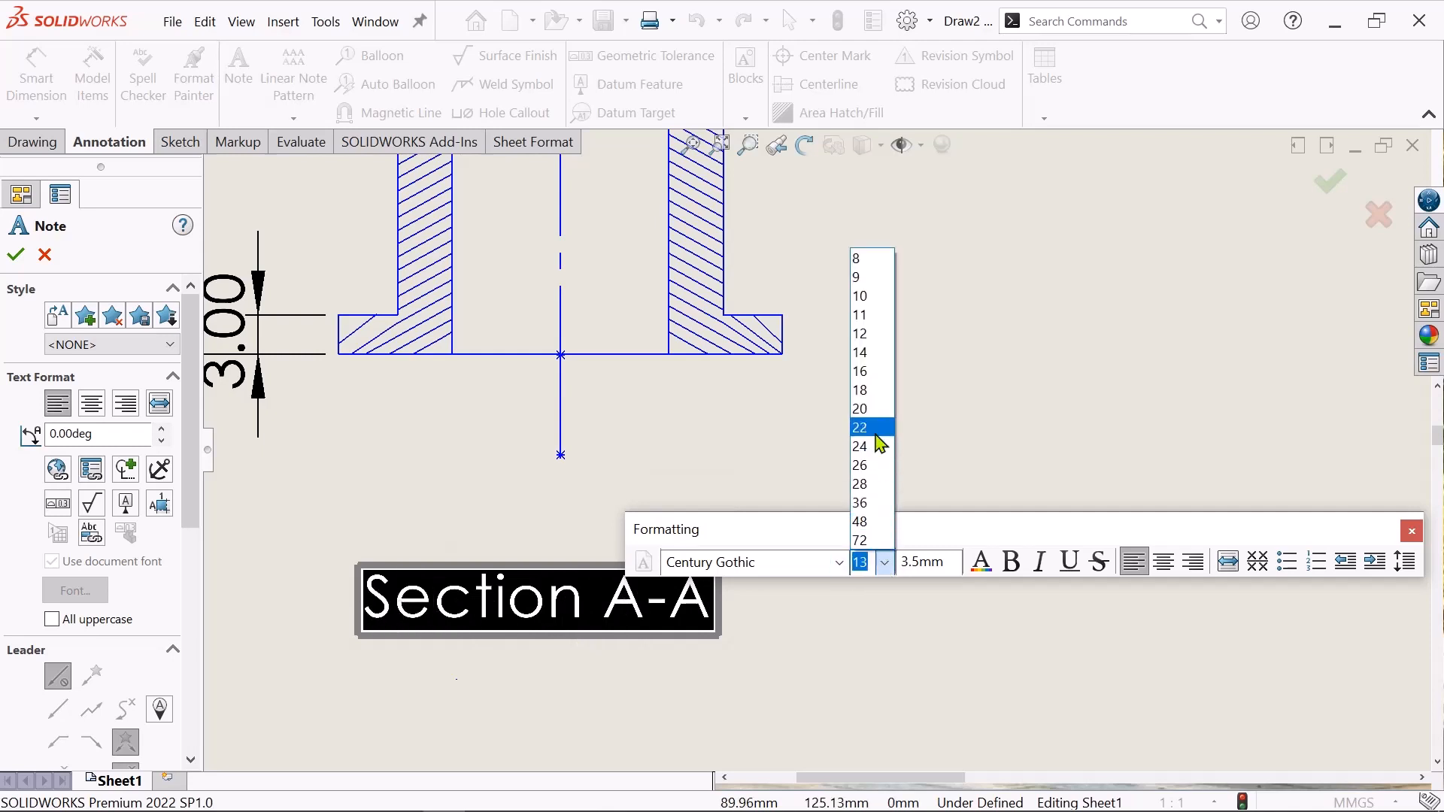
left_click(876, 429)
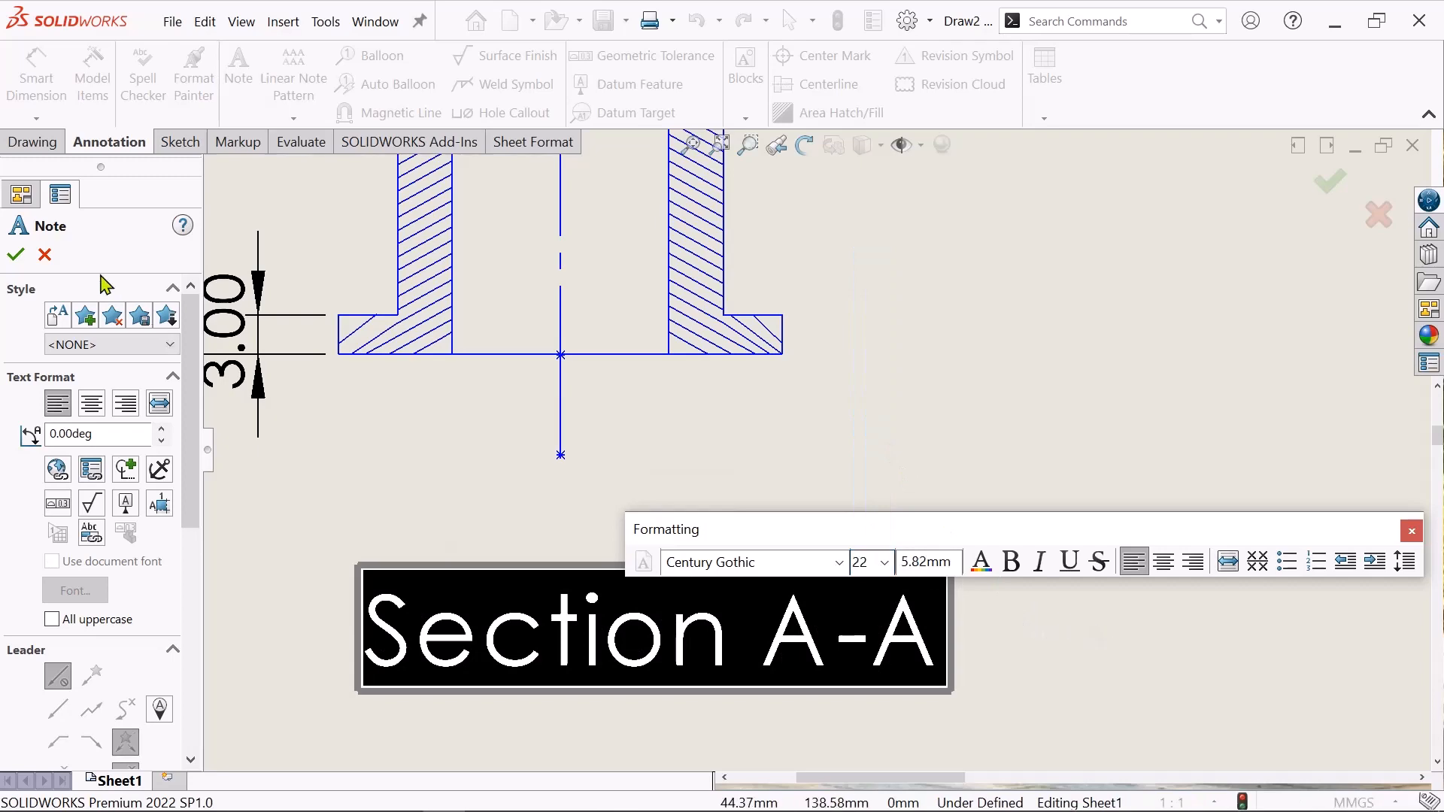
left_click(16, 258)
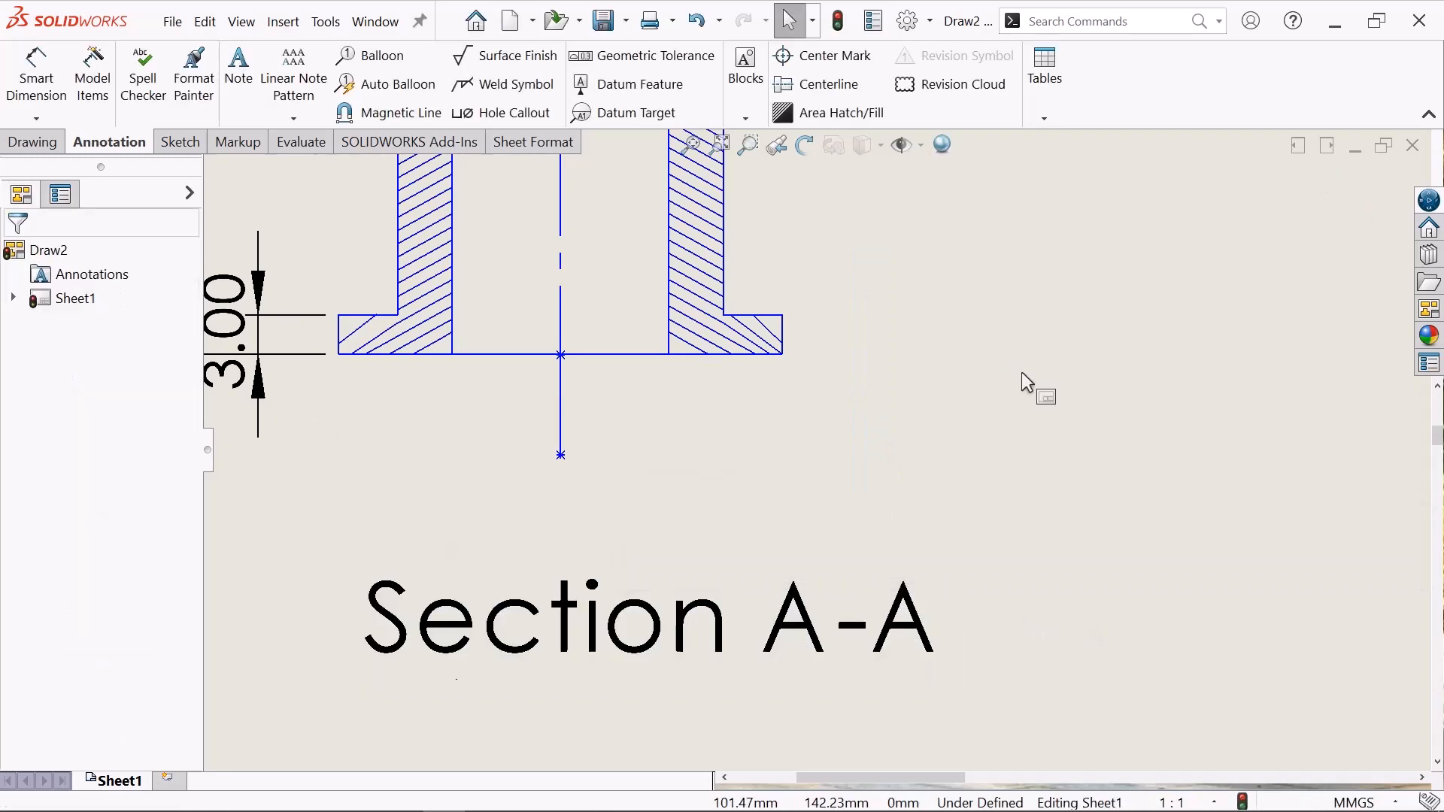
- Review the bushing views, check the washer's views in the reference image 2d 01.jpg, and return to the SOLIDWORKS drawing
scroll(1026, 325, "up", 5)
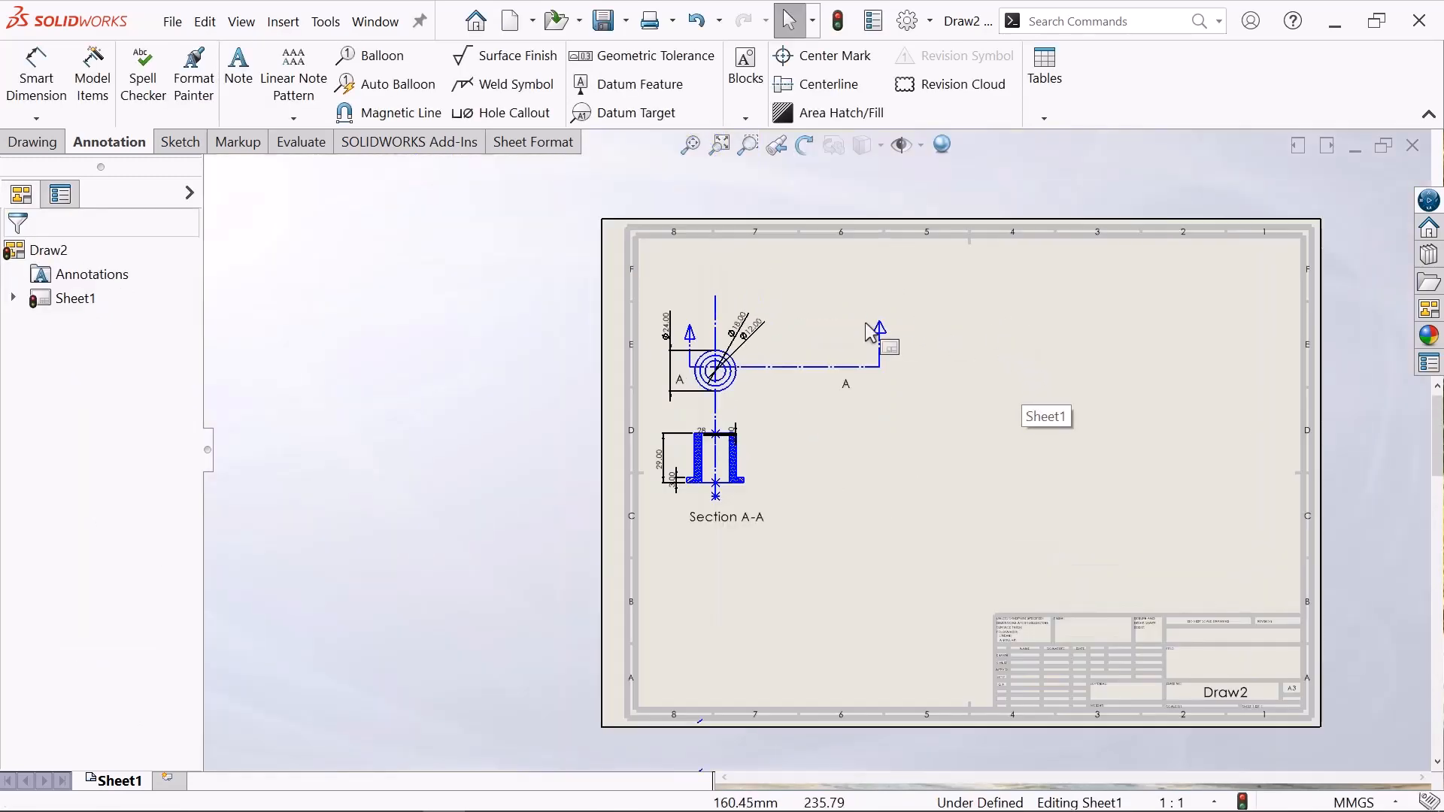
scroll(782, 421, "down", 6)
scroll(779, 450, "up", 3)
scroll(632, 570, "down", 1)
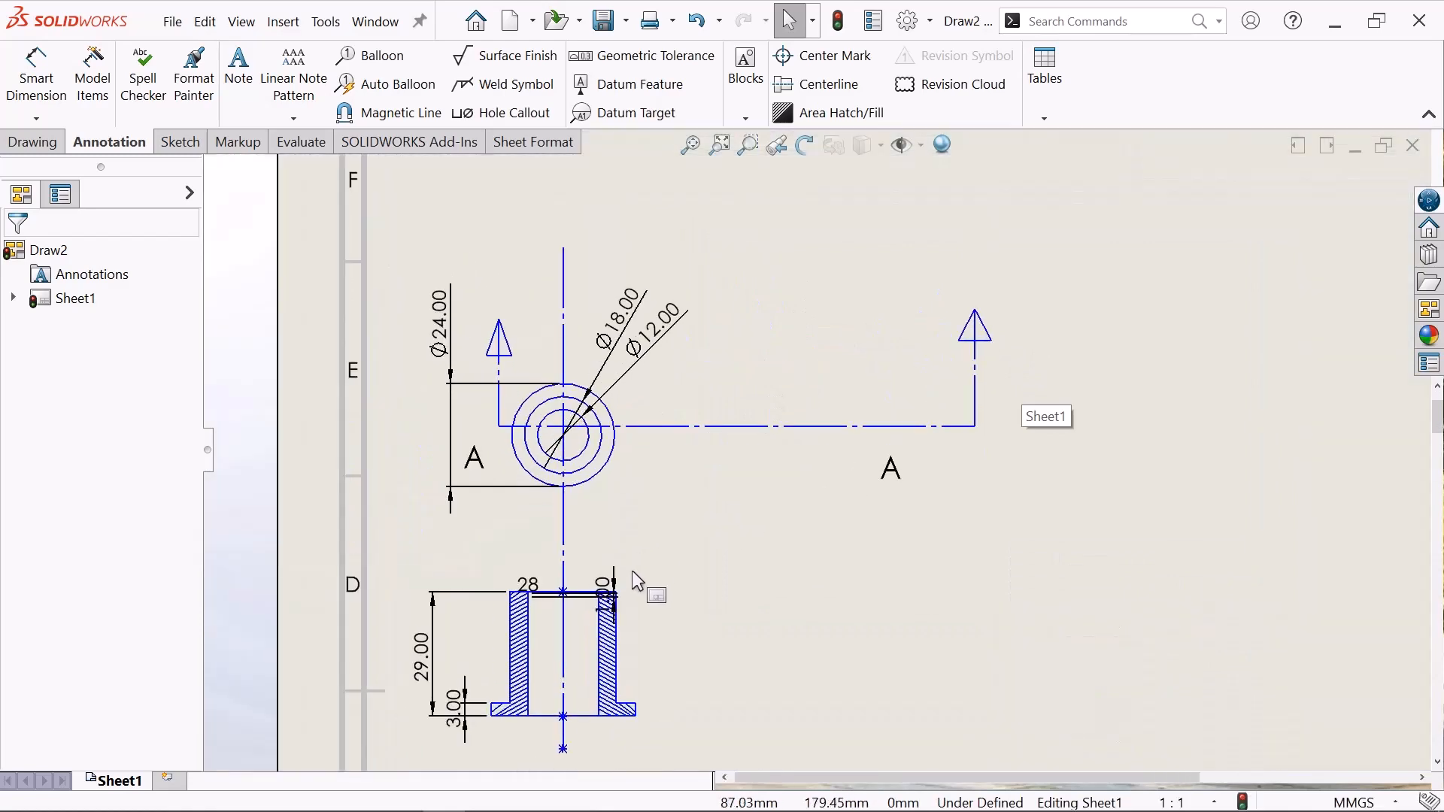
scroll(656, 596, "up", 1)
scroll(656, 596, "up", 1)
scroll(792, 386, "down", 2)
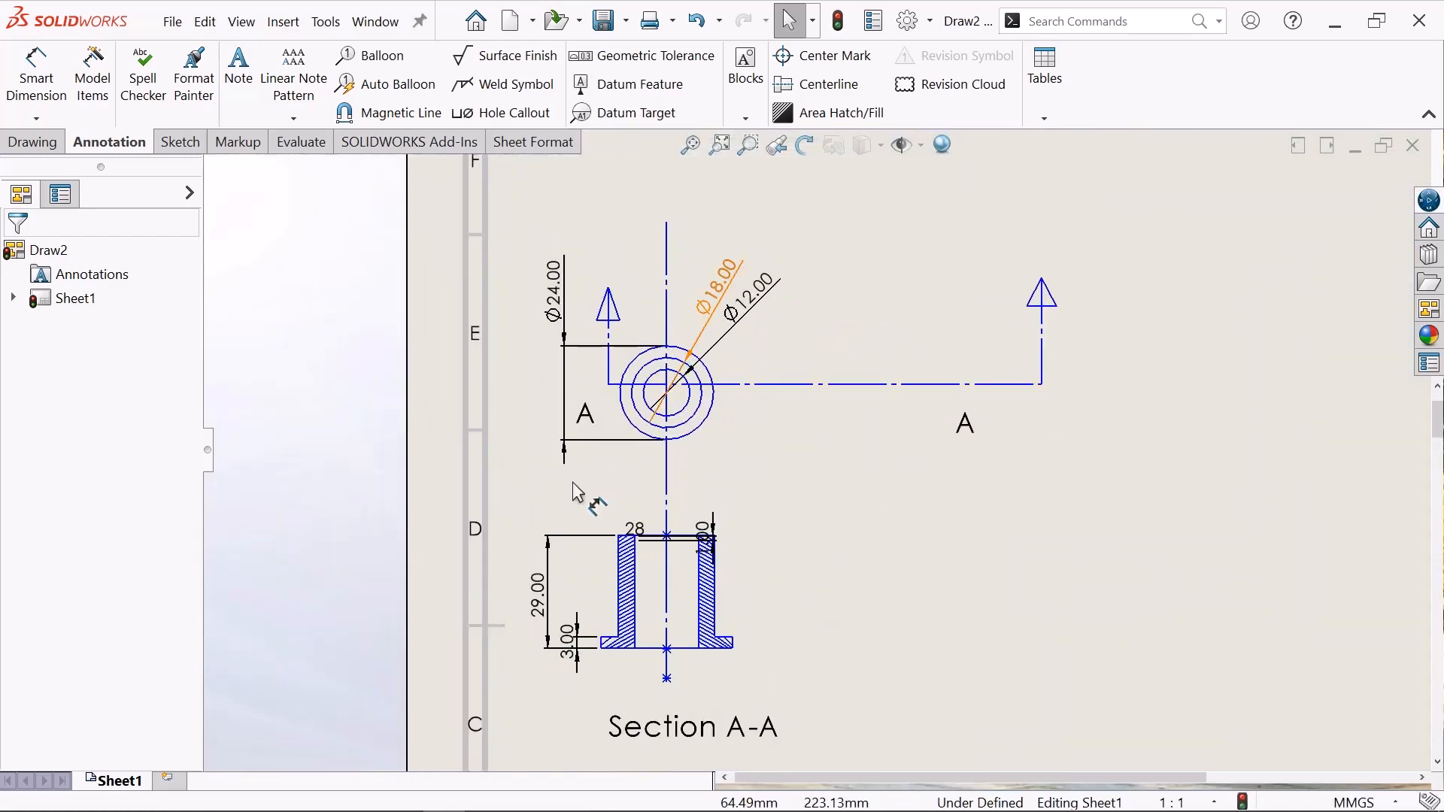
scroll(1136, 413, "up", 2)
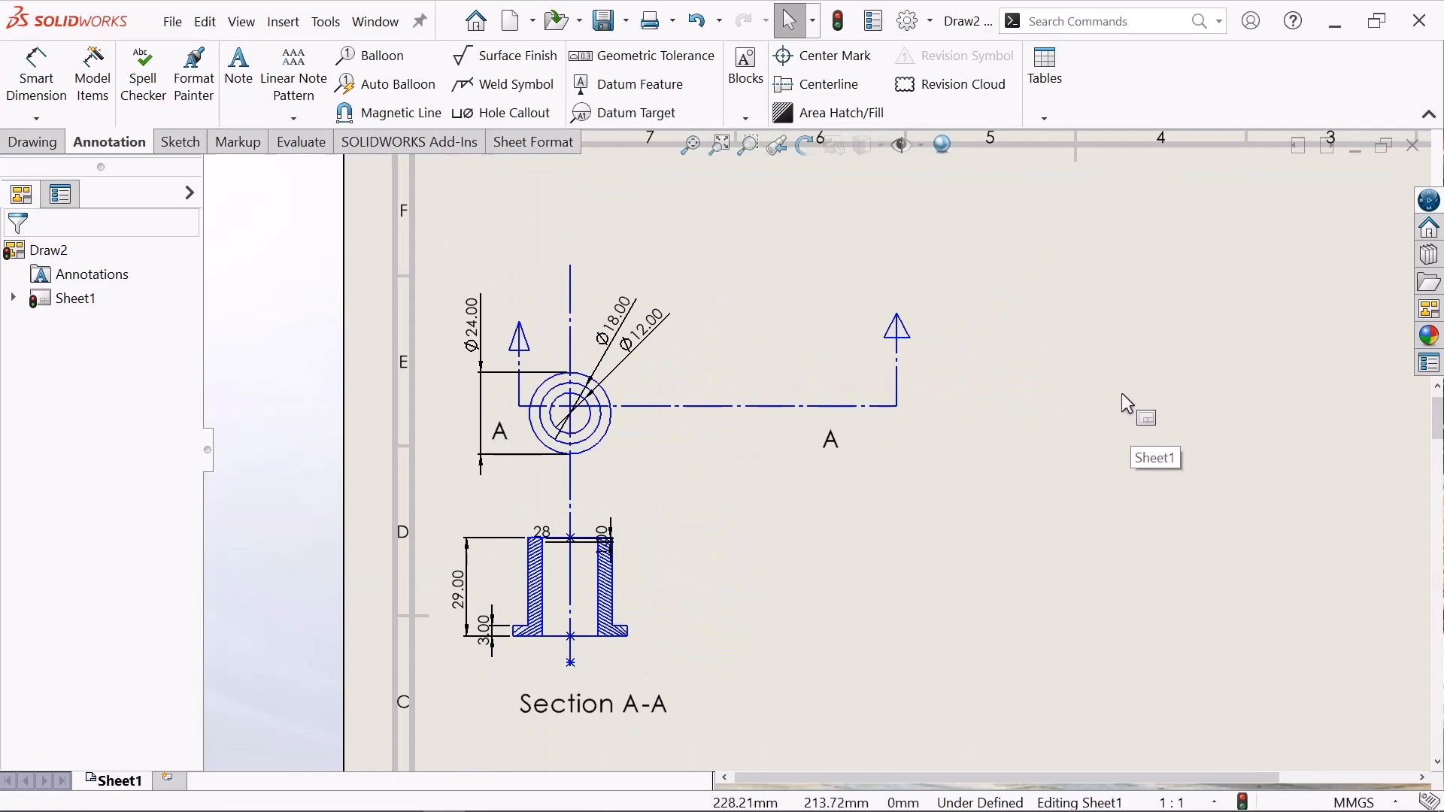
scroll(1121, 389, "up", 1)
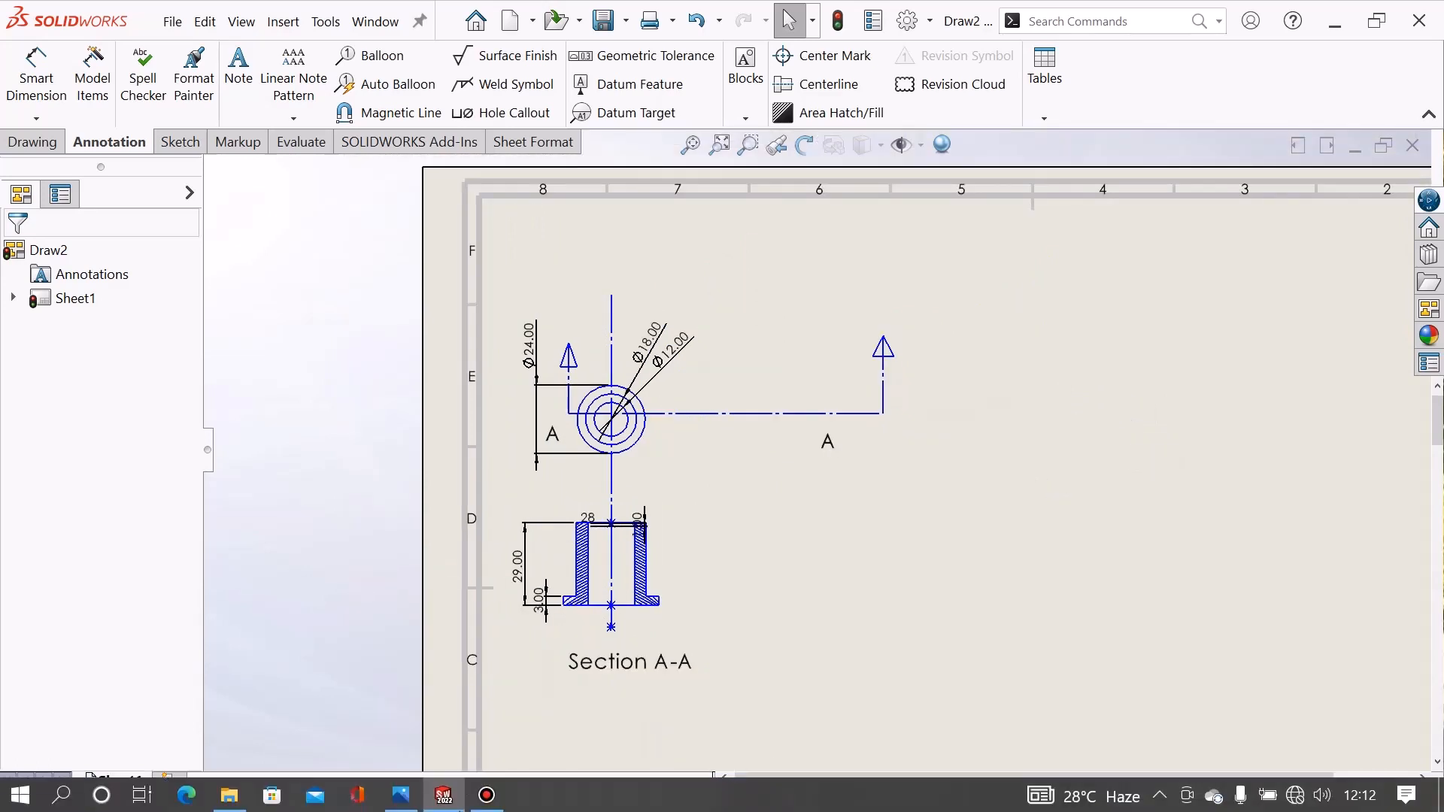
left_click(401, 796)
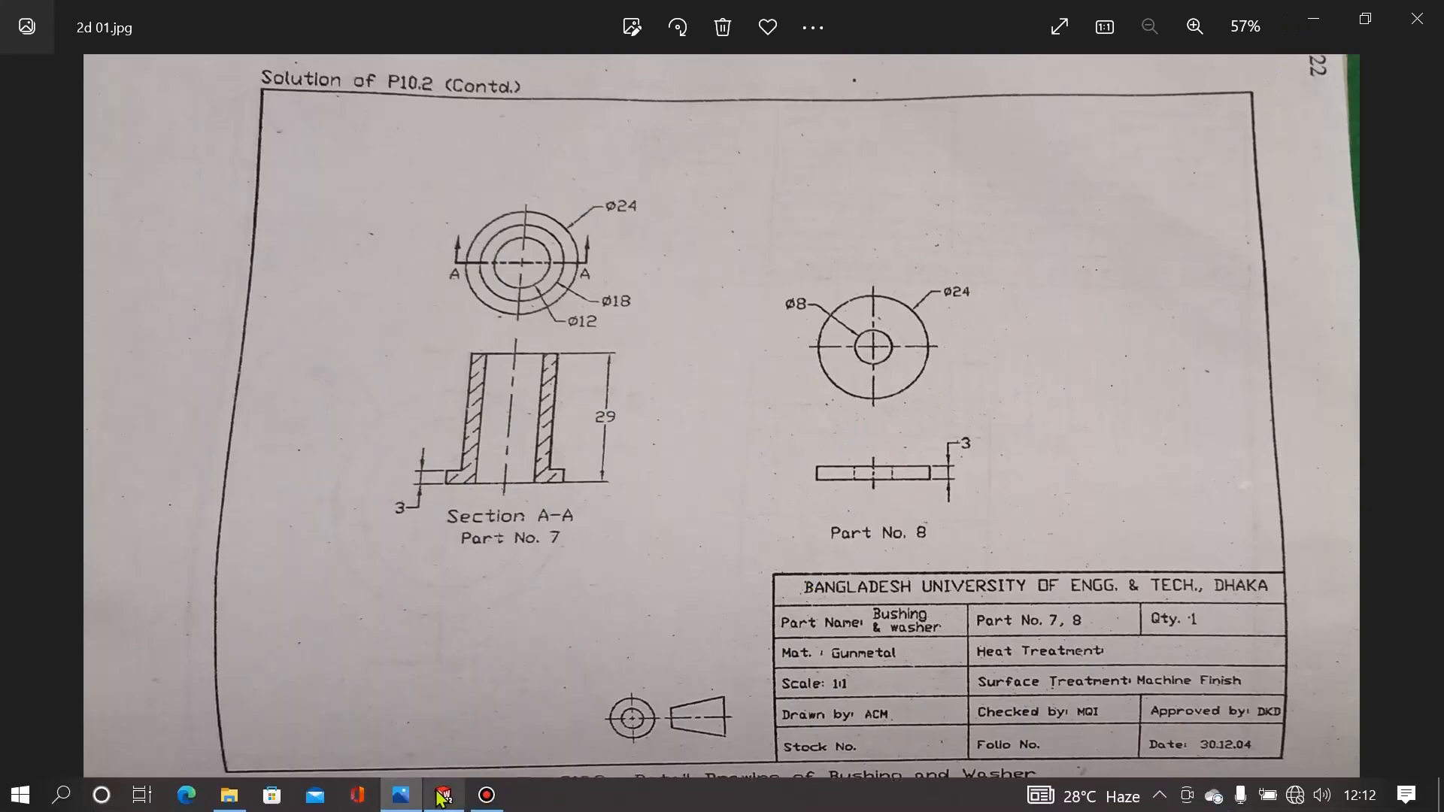
left_click(443, 804)
scroll(1156, 481, "up", 2)
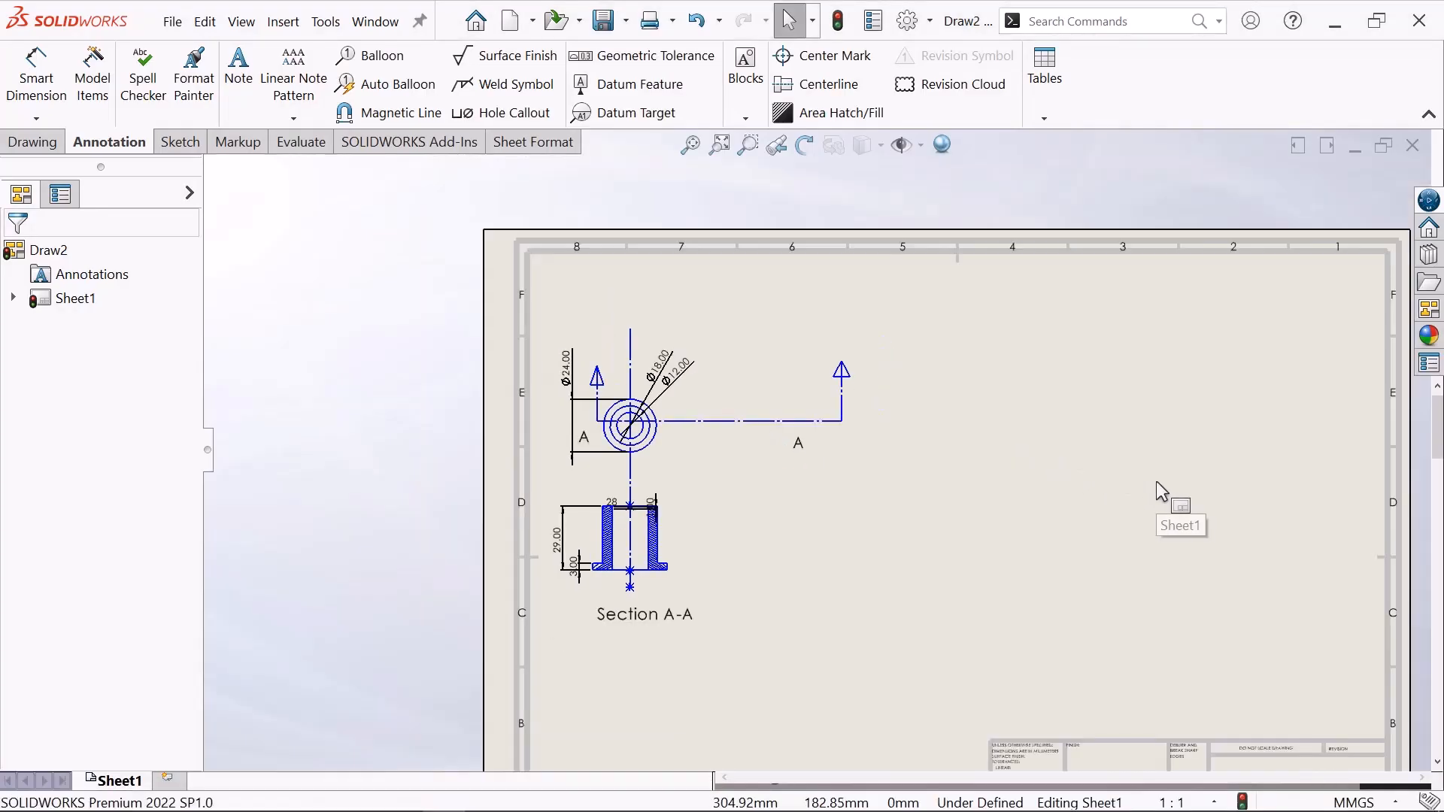
- Sketch a vertical centerline about 77 mm long in the empty area beside the bushing views for the washer
scroll(1157, 483, "down", 1)
scroll(1153, 477, "down", 1)
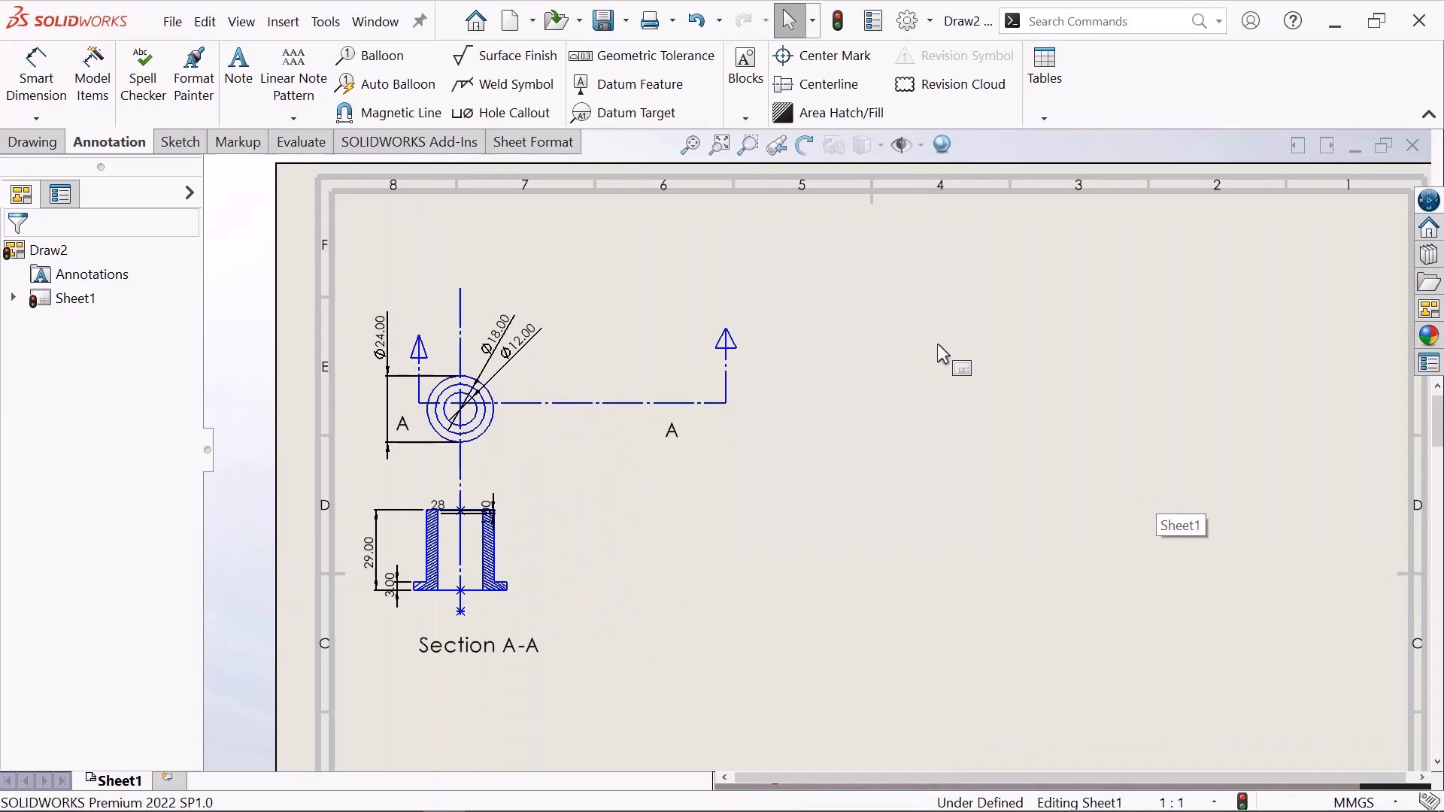
left_click(179, 143)
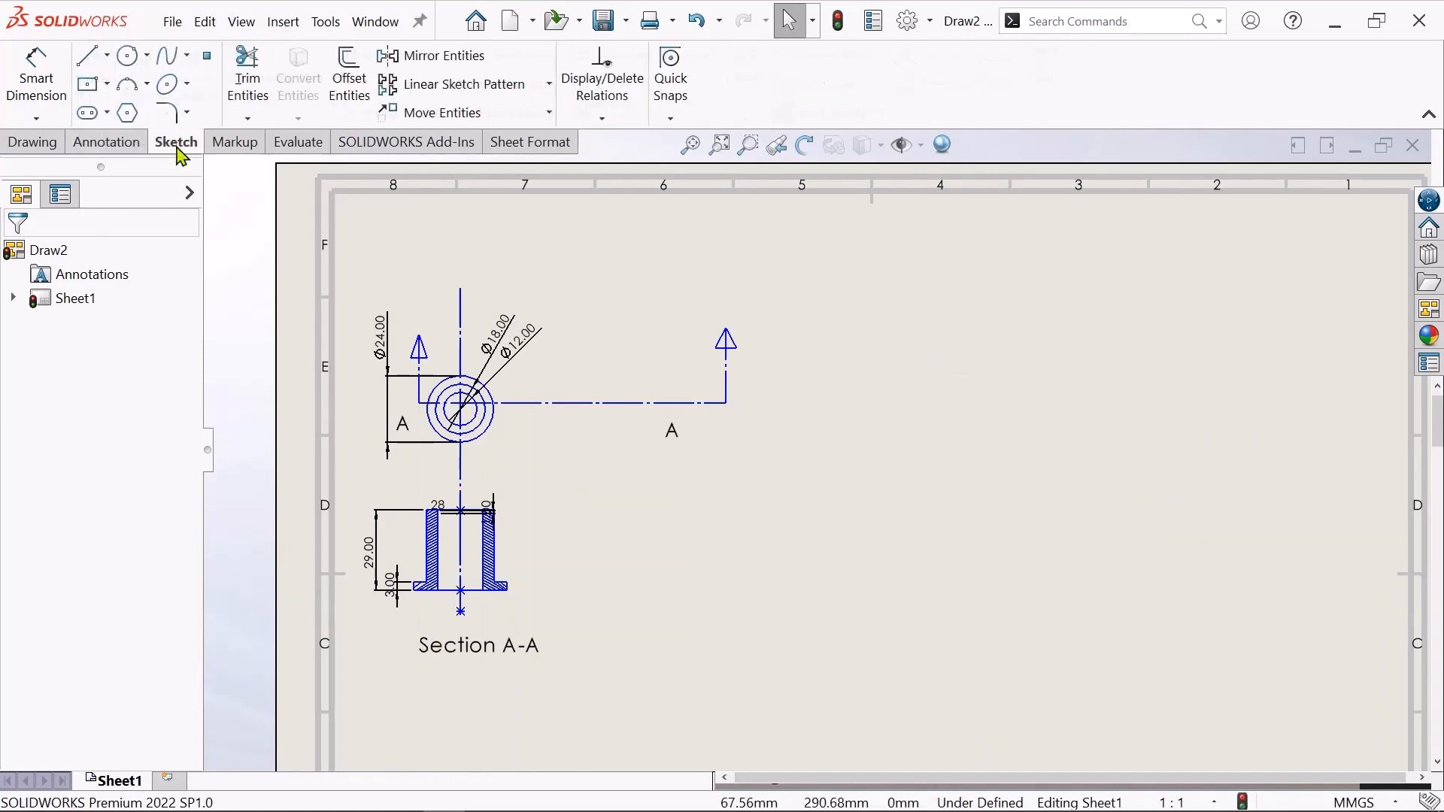
left_click(106, 55)
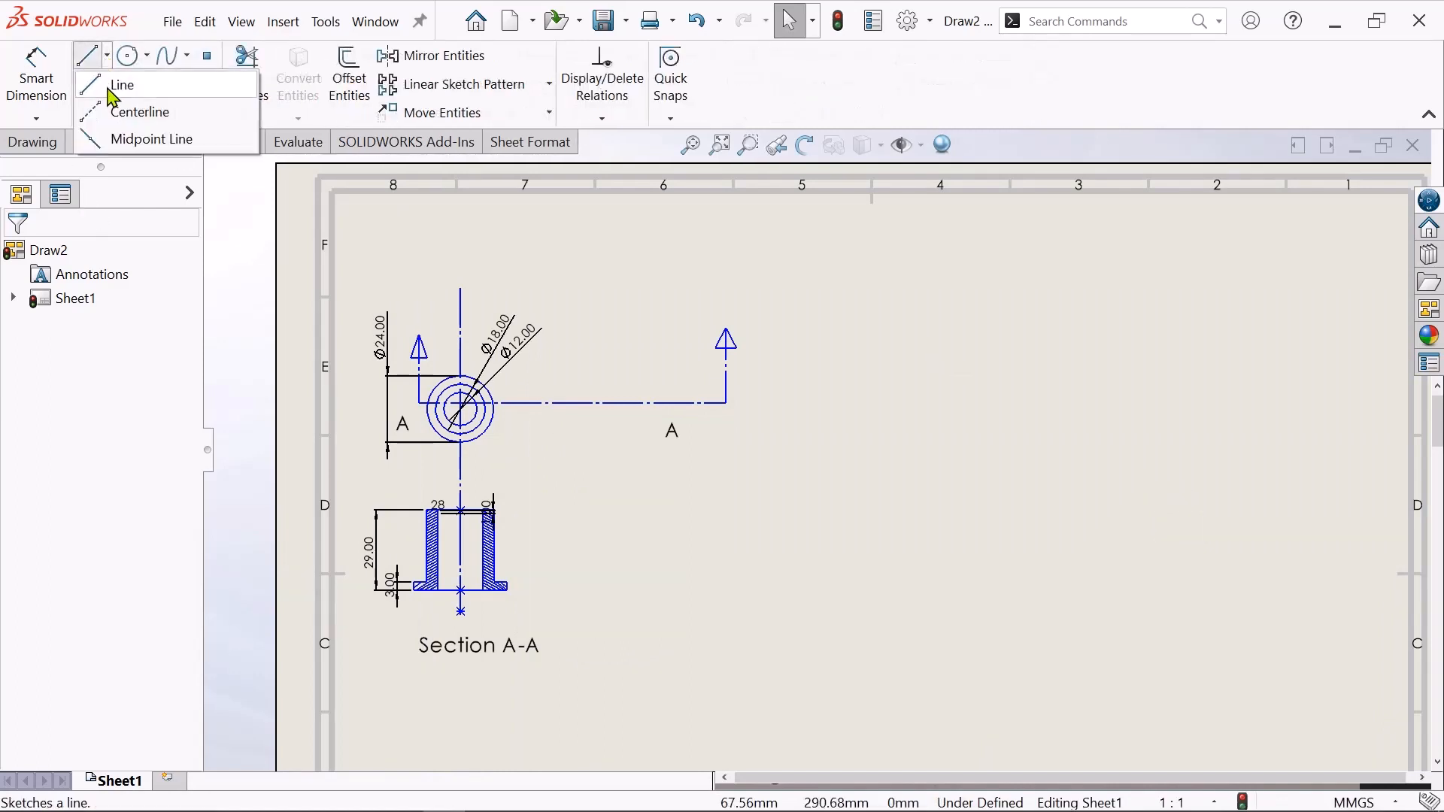
left_click(114, 119)
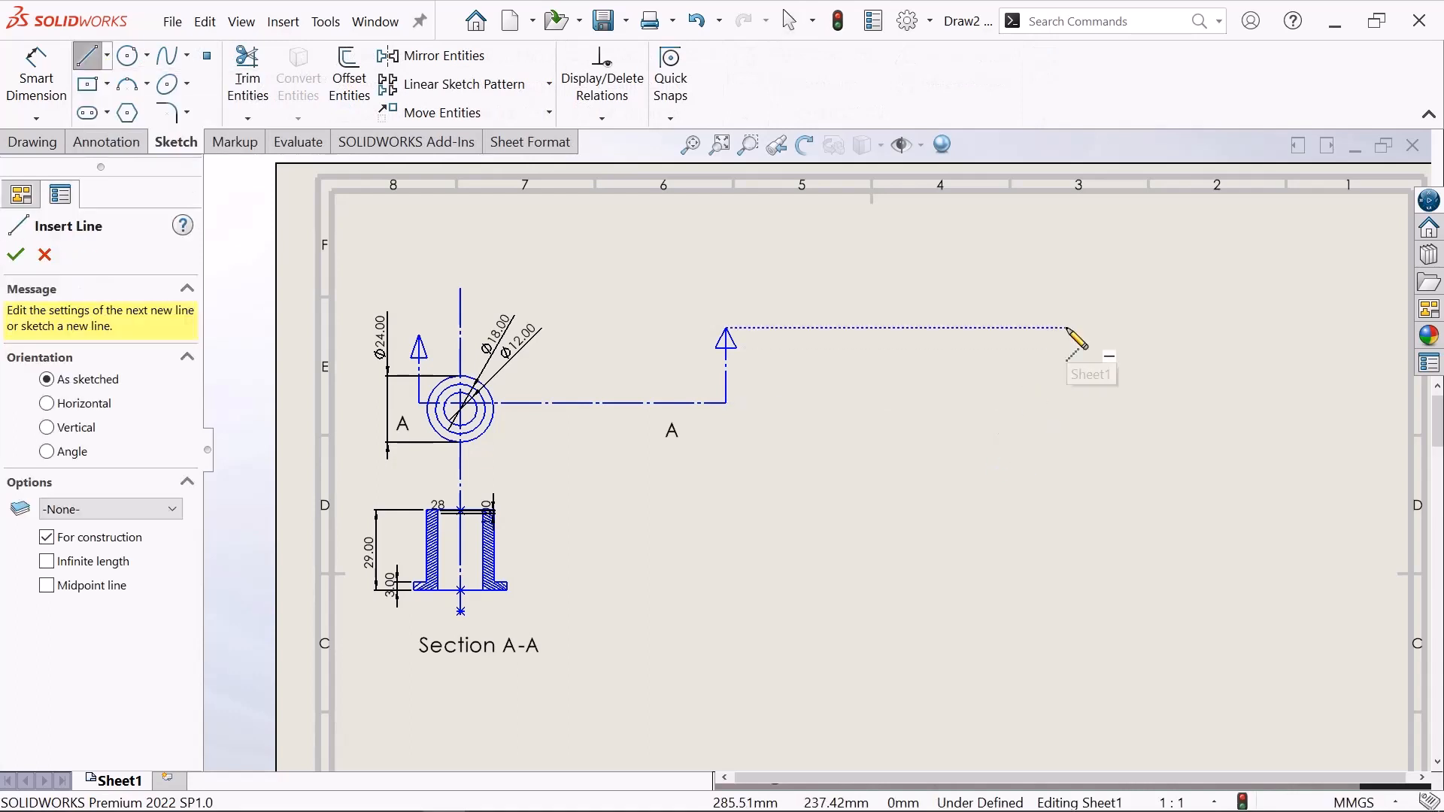
left_click(1087, 289)
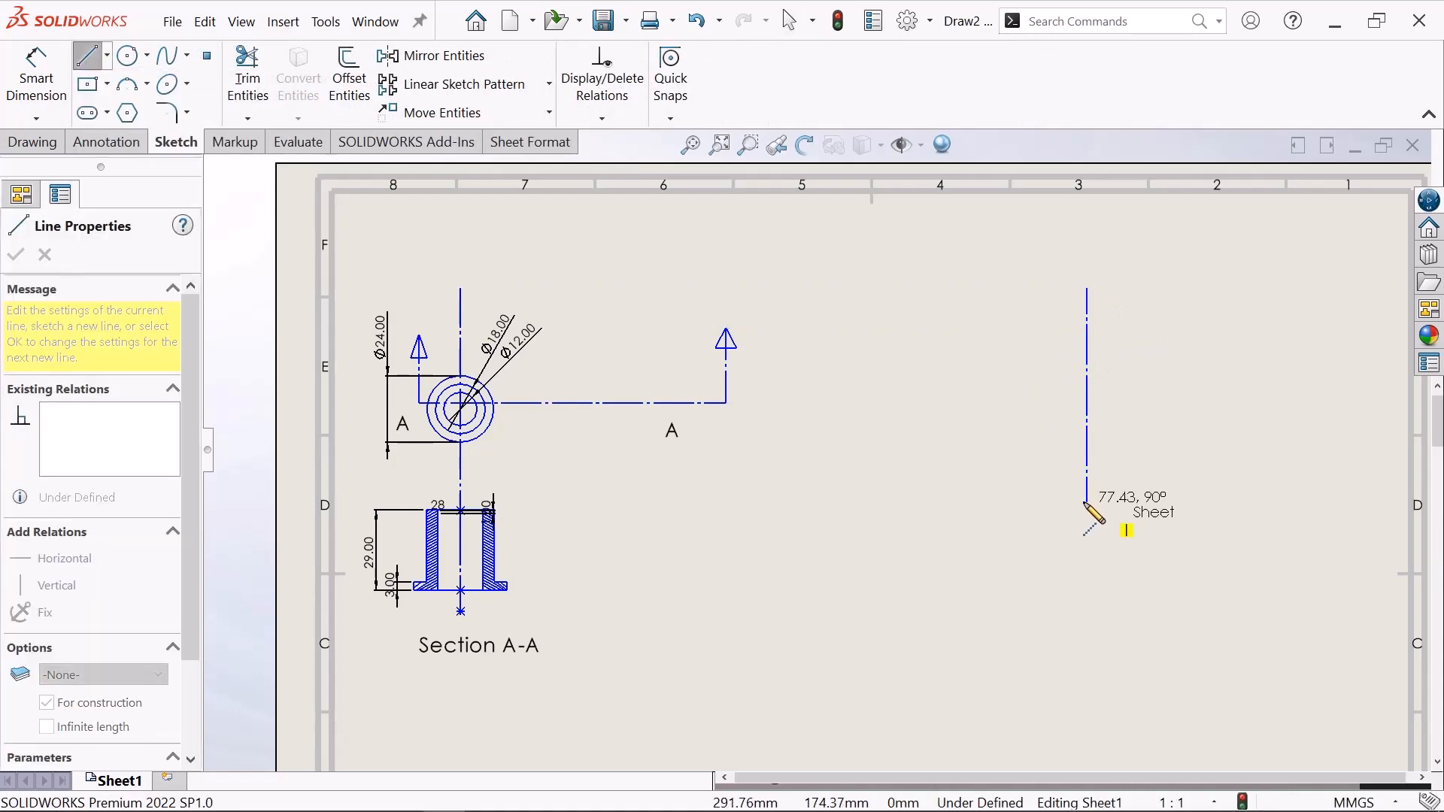
left_click(1085, 502)
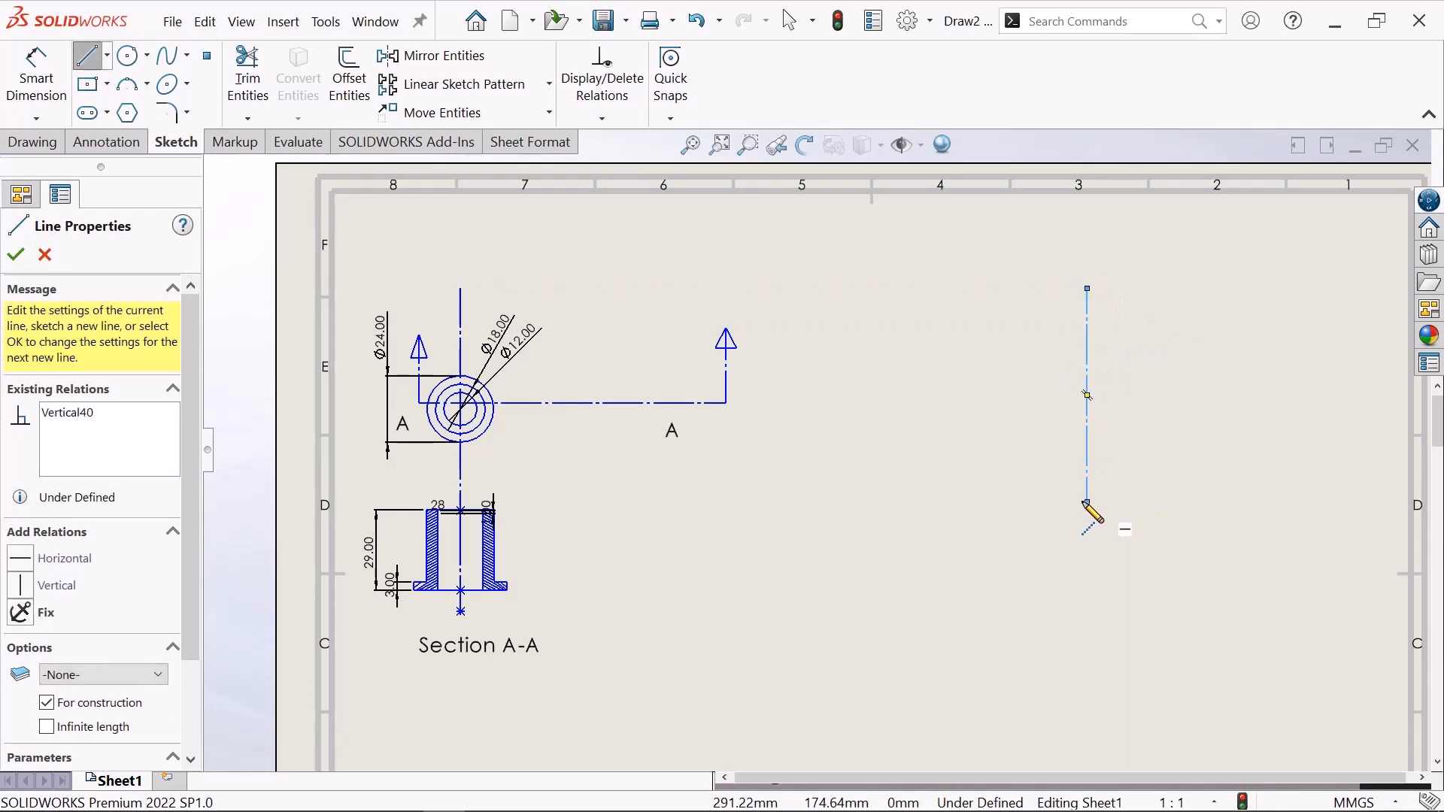
- Sketch a horizontal centerline about 127 mm long through the midpoint of the washer's vertical centerline
left_click(871, 396)
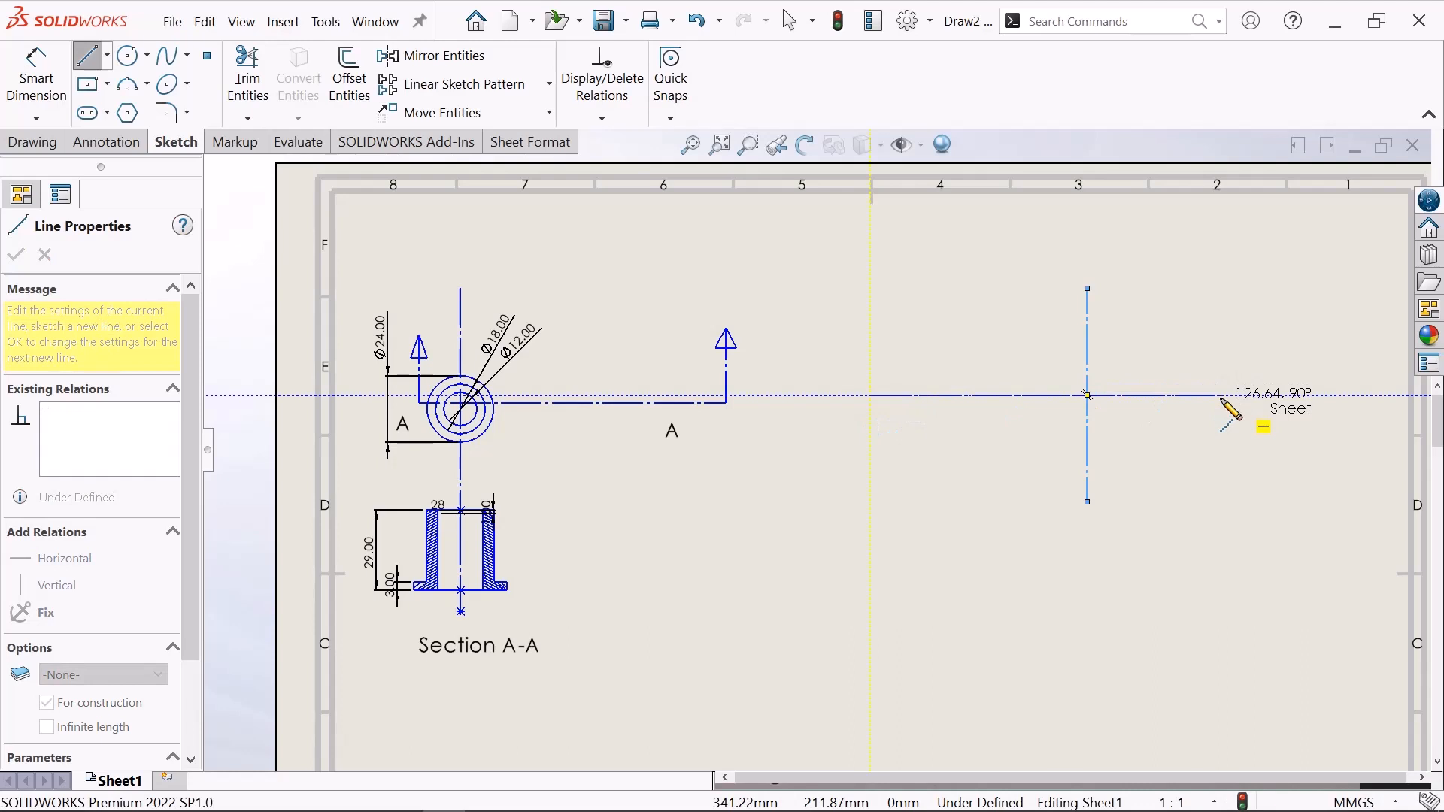
left_click(1221, 396)
right_click(1221, 397)
left_click(1264, 416)
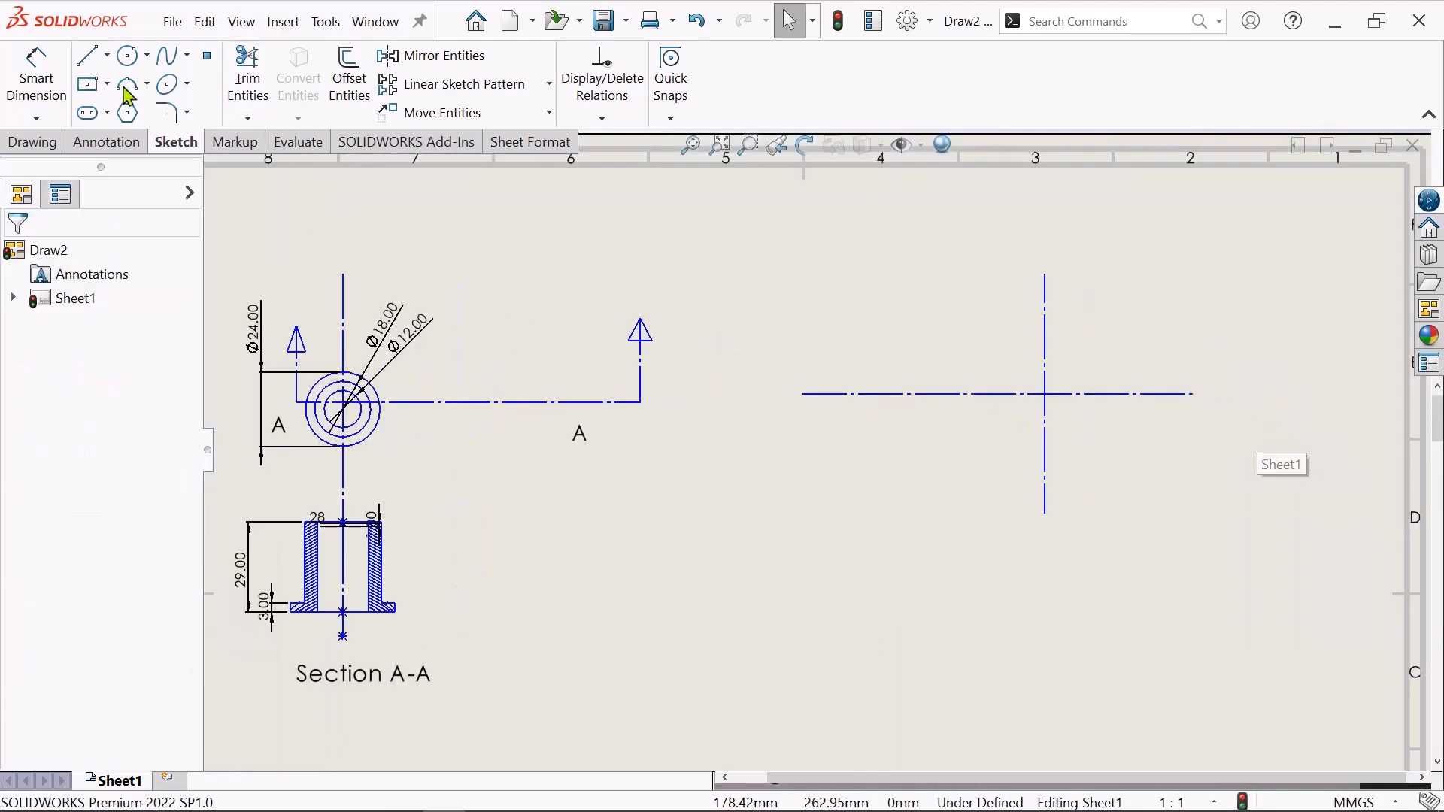
- Sketch two concentric circles at the washer's centerline intersection, with radii of about 18.6 mm and 11 mm
left_click(126, 60)
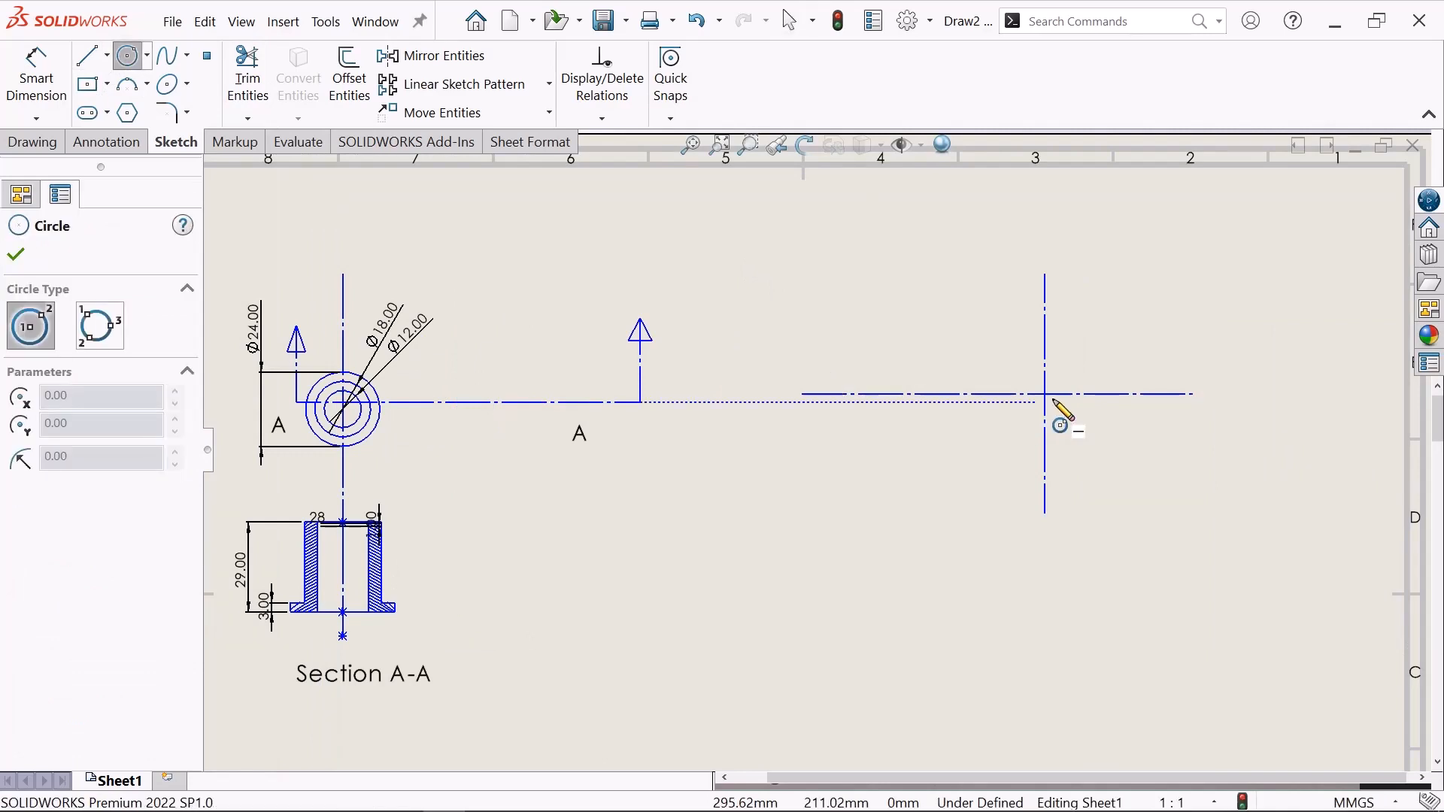
left_click(1099, 422)
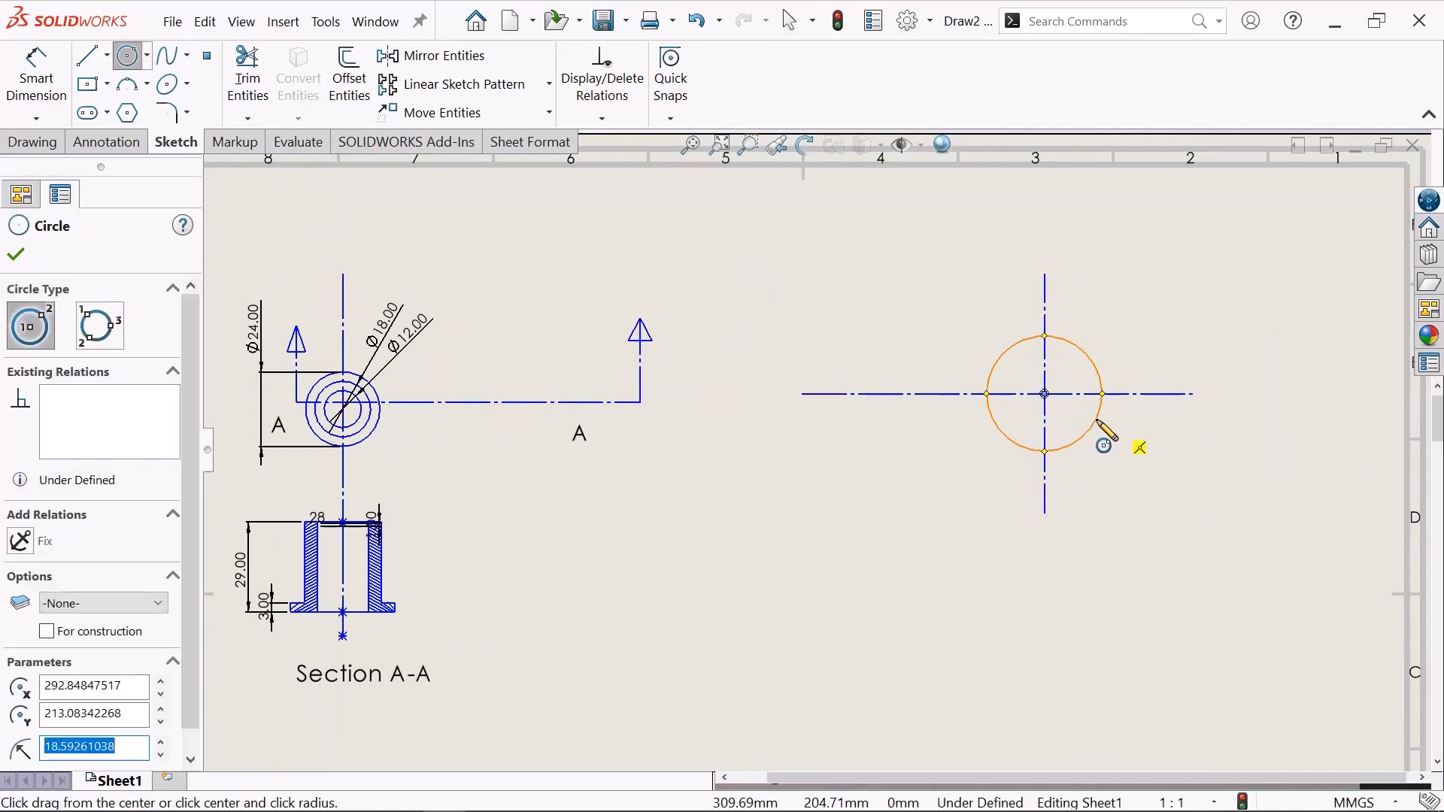
left_click(1044, 393)
left_click(1067, 416)
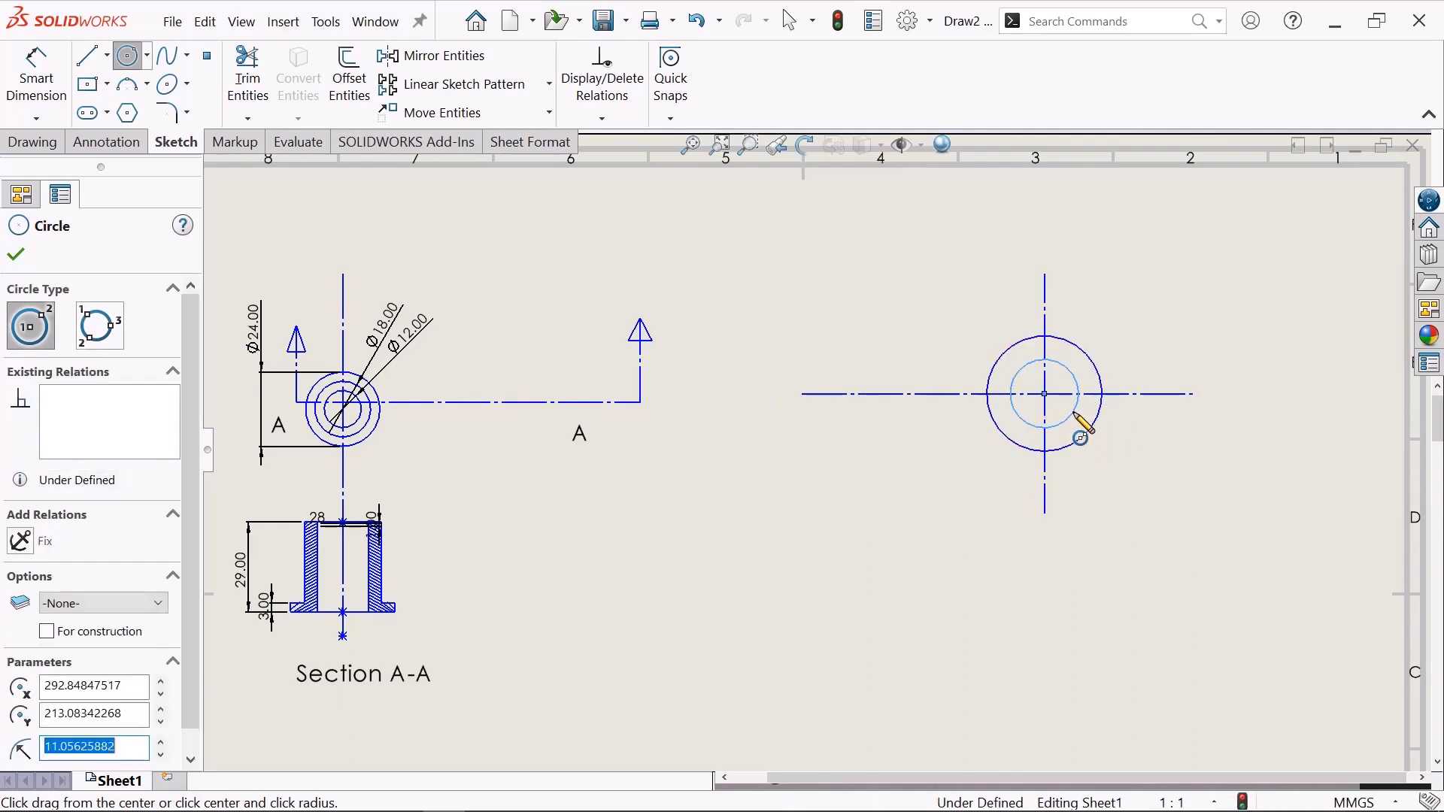
right_click(1075, 414)
left_click(1100, 426)
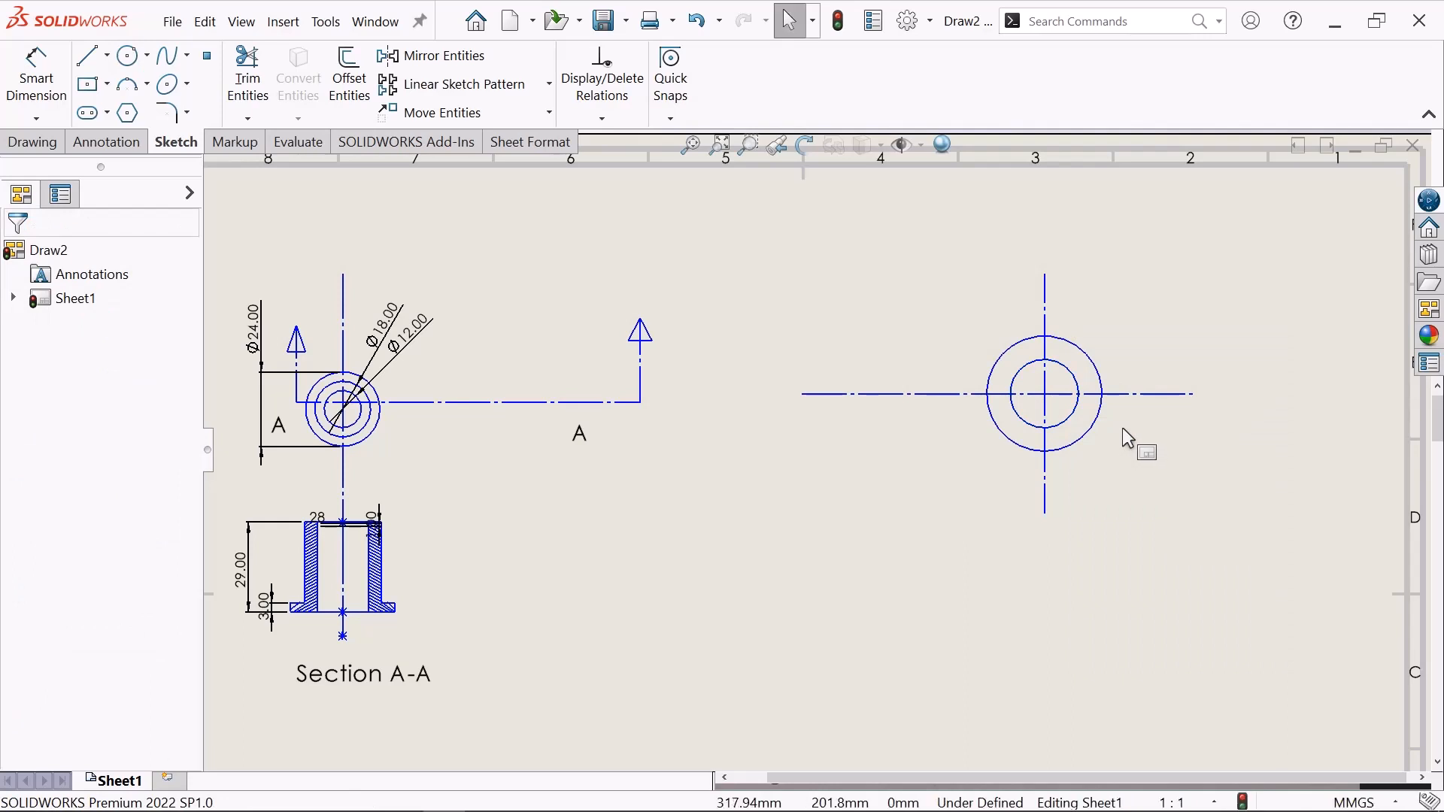
- Dimension the washer's outer circle with a diameter of 24 mm
scroll(1076, 374, "down", 1)
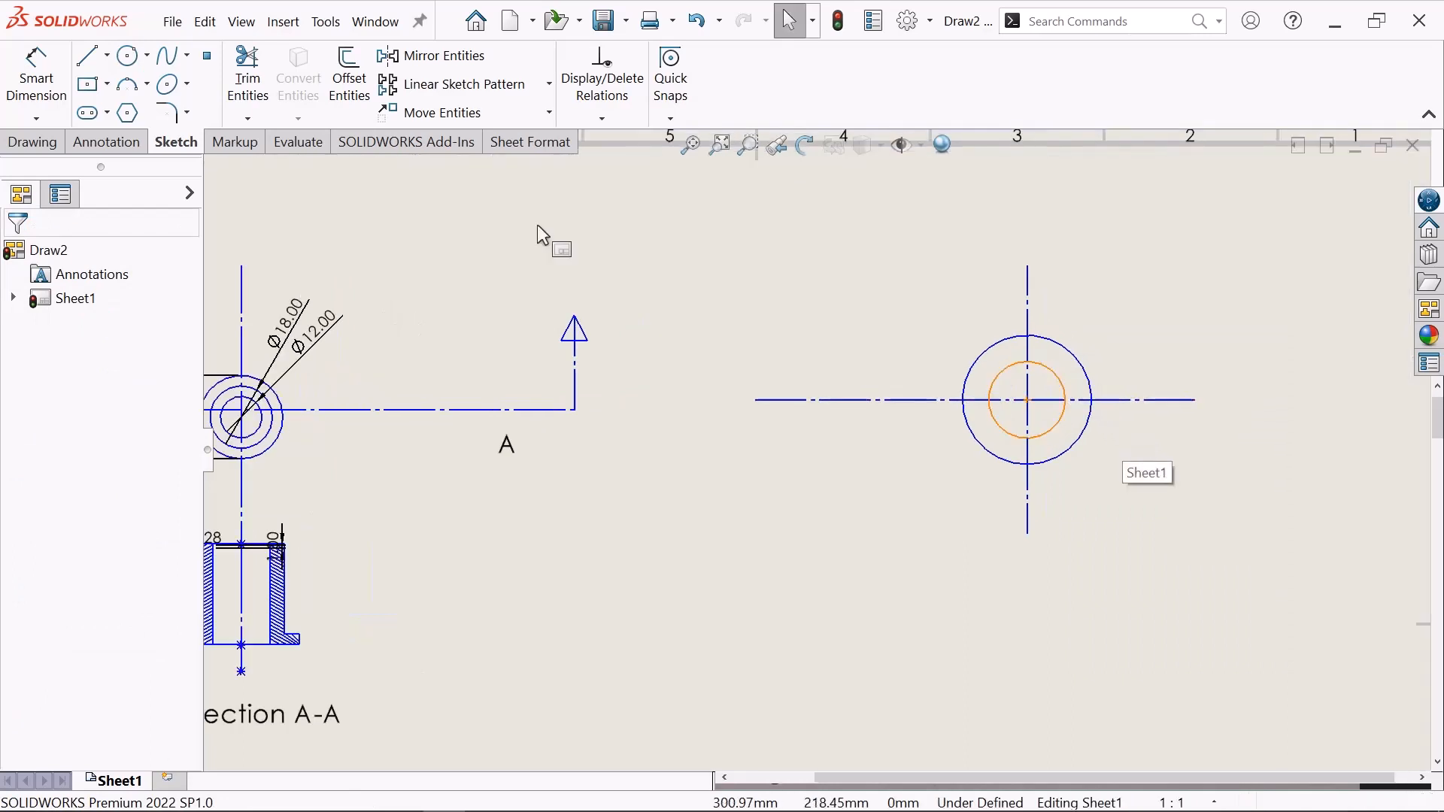
left_click(45, 84)
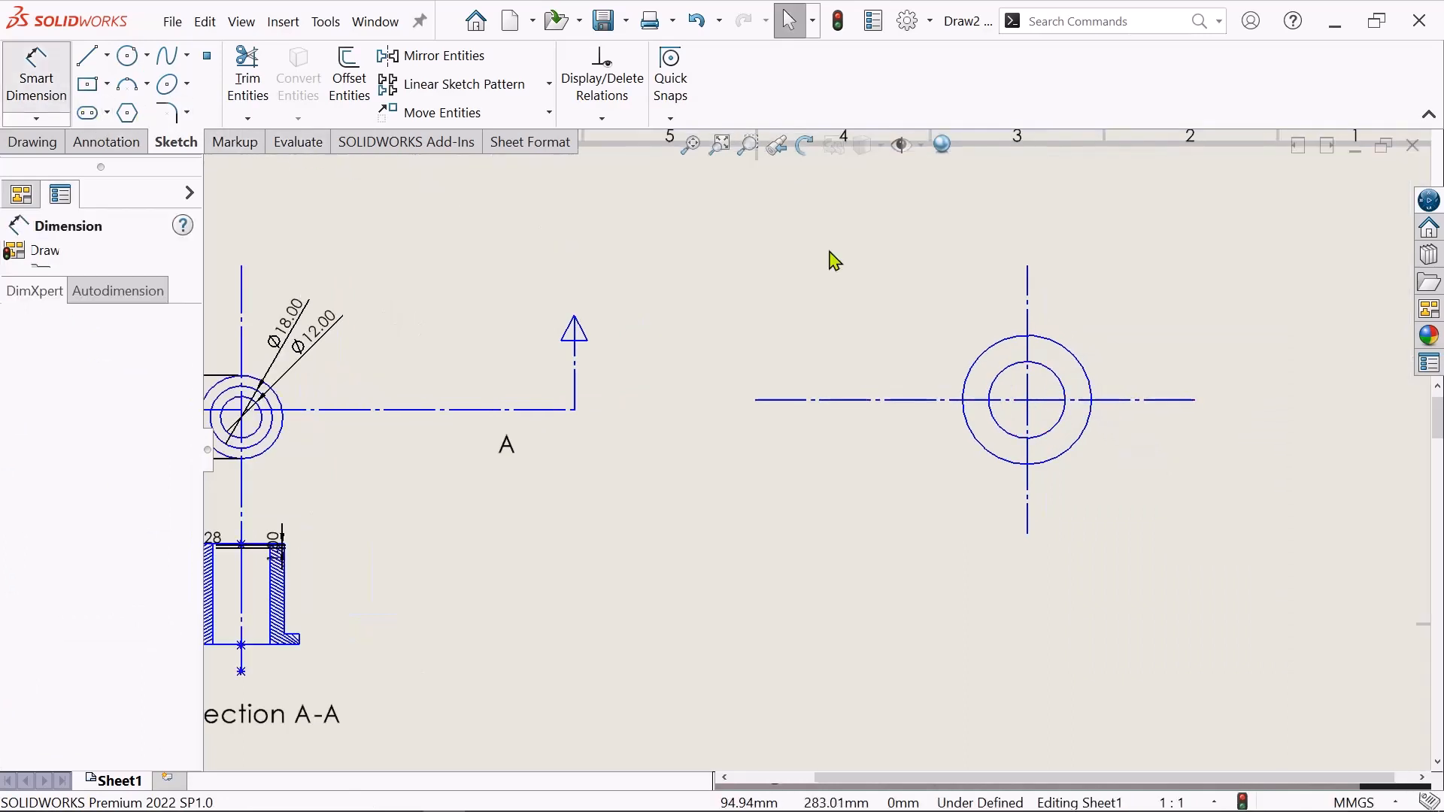
scroll(1127, 350, "down", 1)
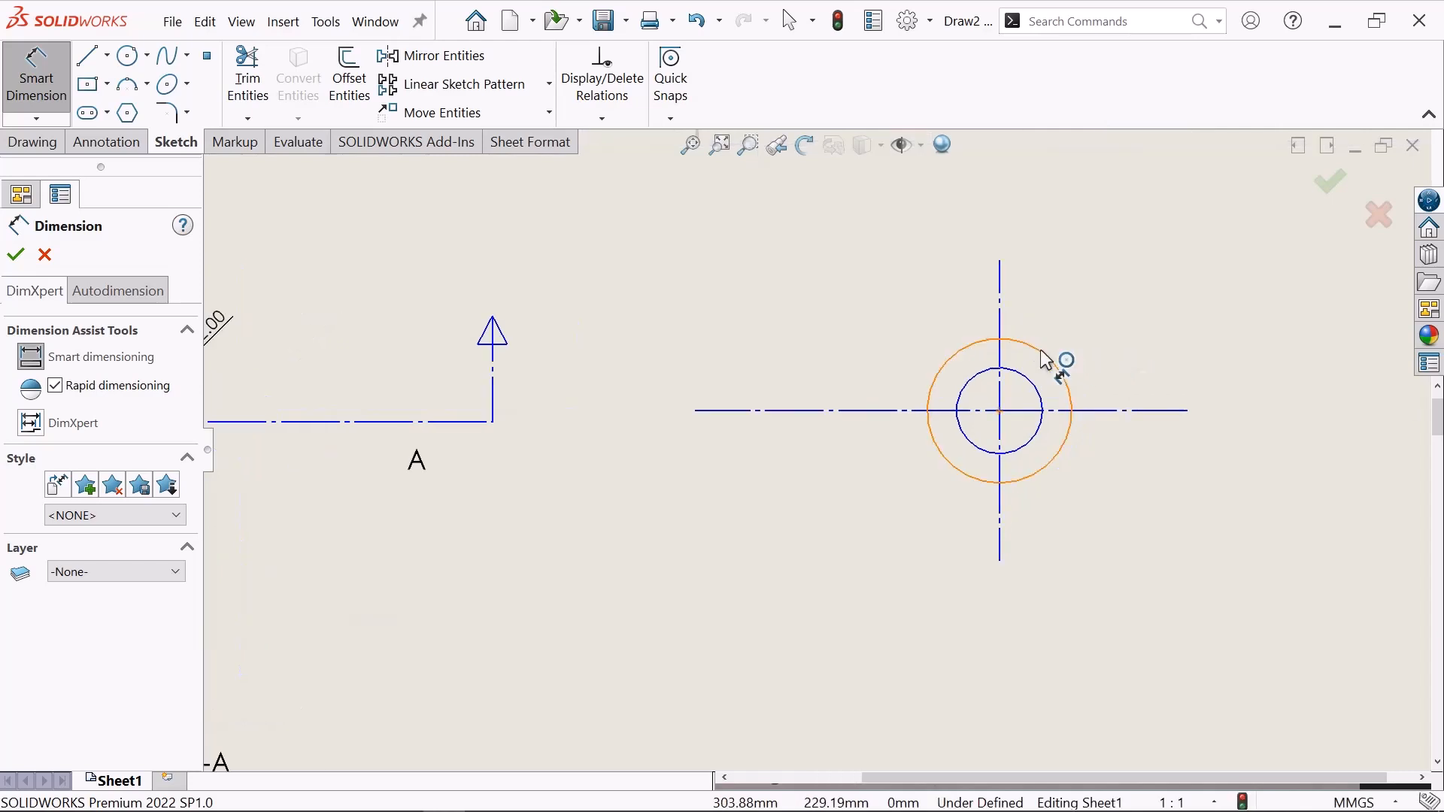
left_click(1120, 293)
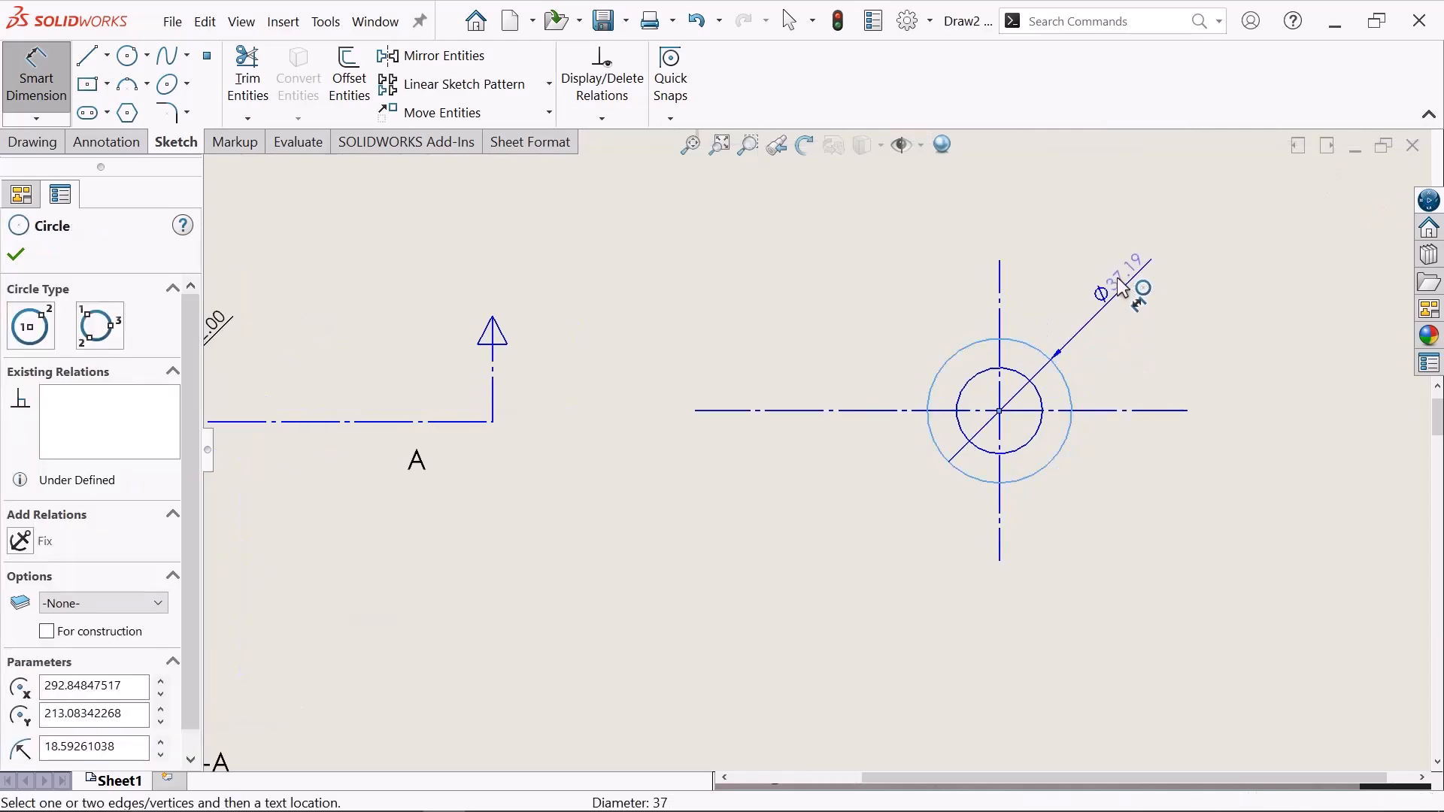
left_click(1129, 295)
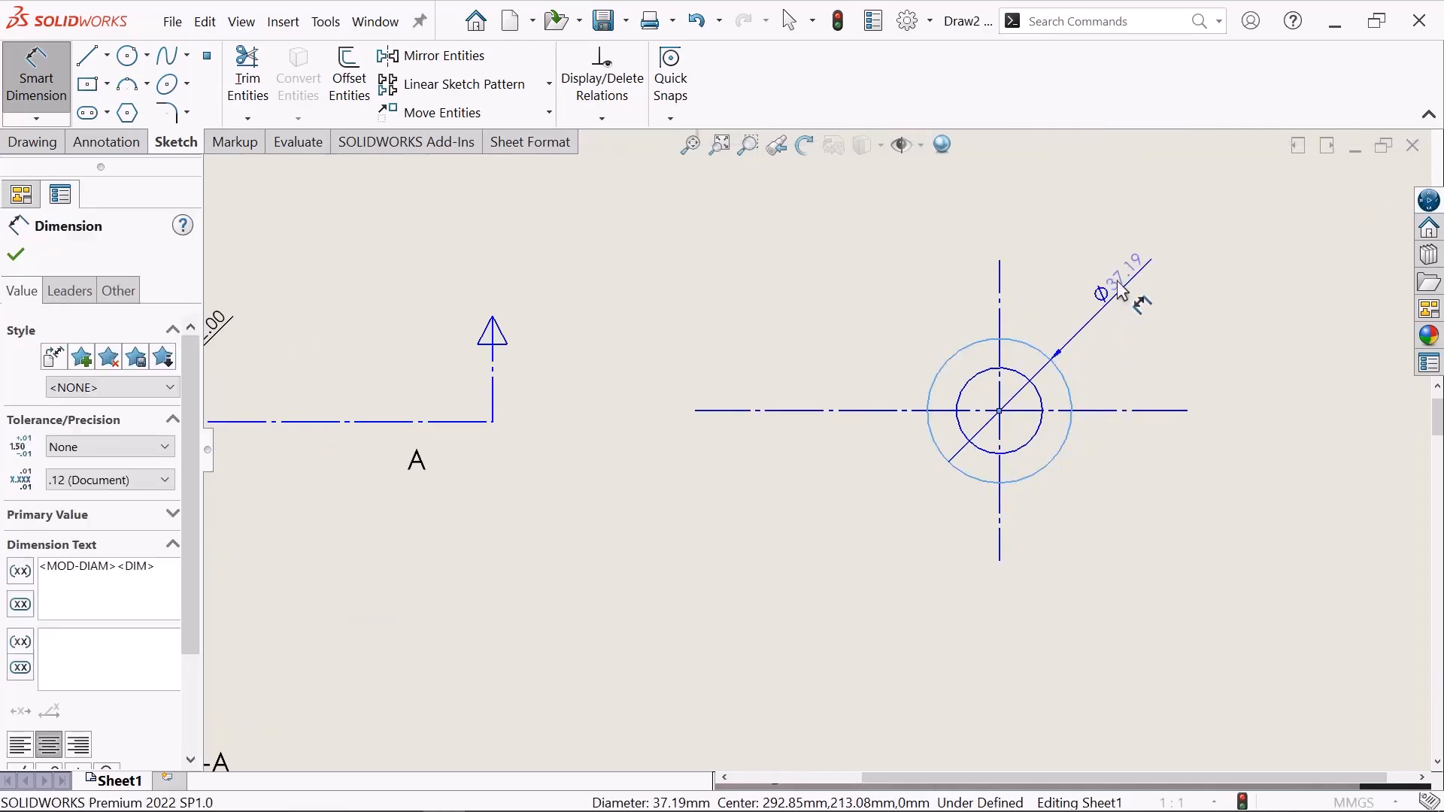
key("BackSpace")
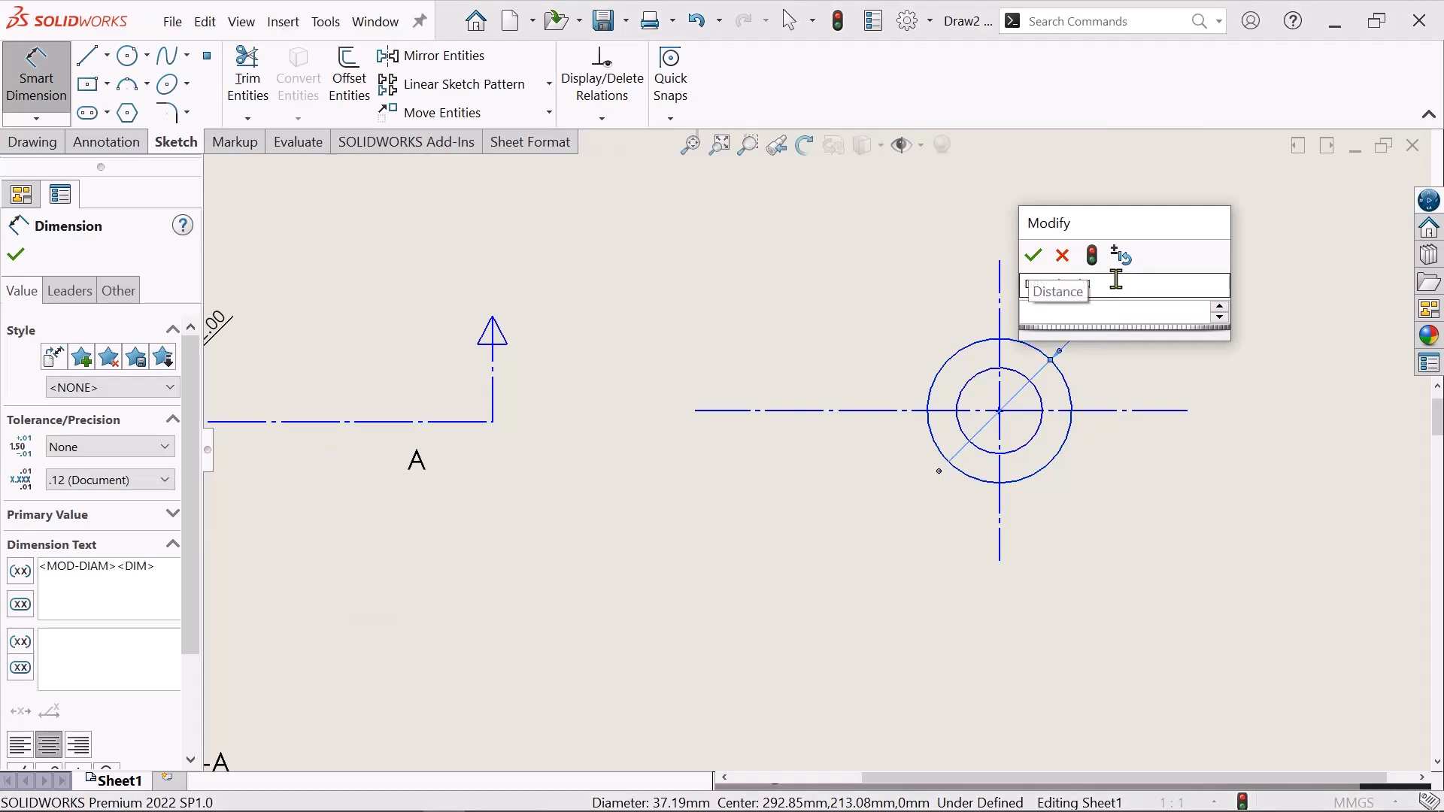
key("Return")
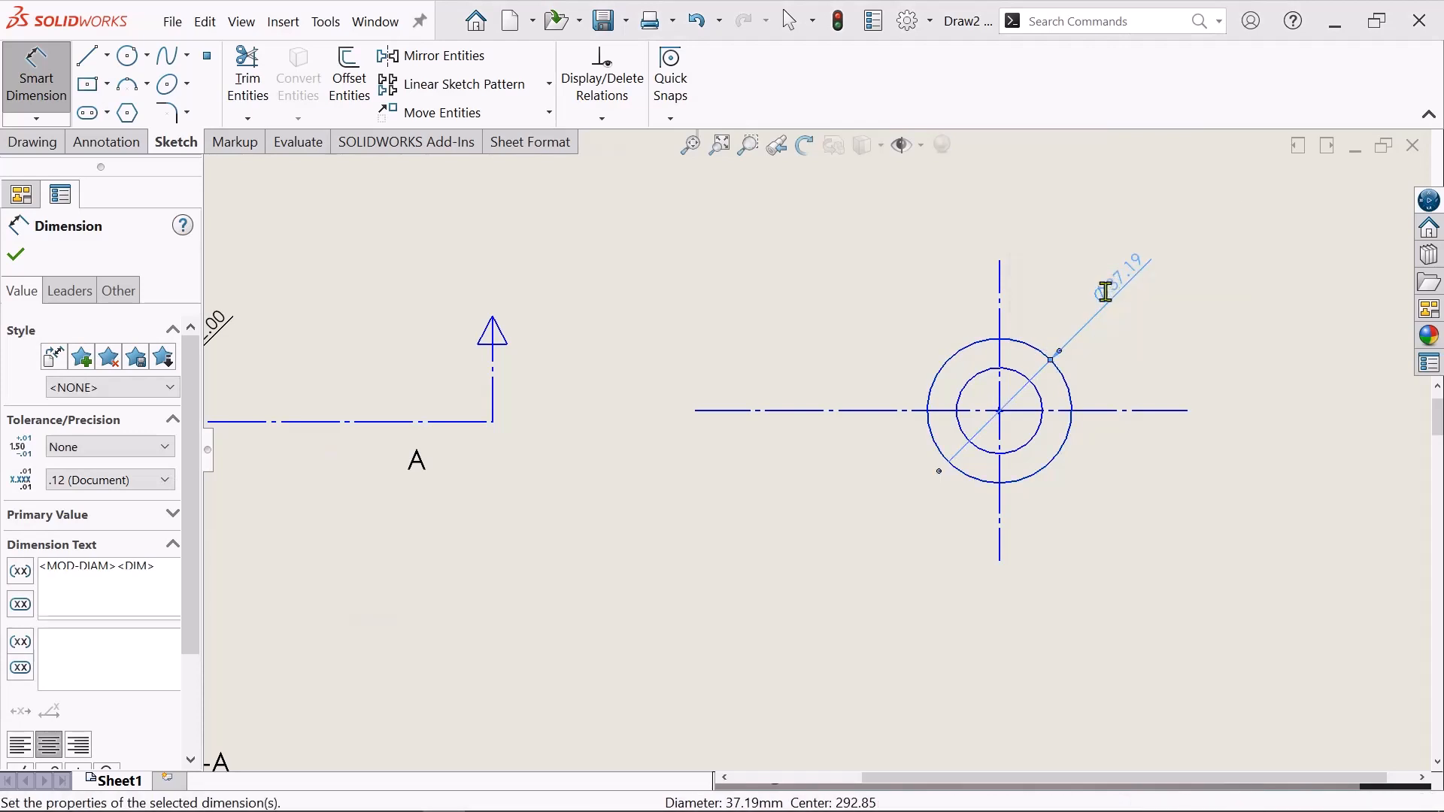
- Dimension the washer's inner circle with a diameter of 8 mm, placing the dimension vertically beside the circles
scroll(1025, 387, "down", 5)
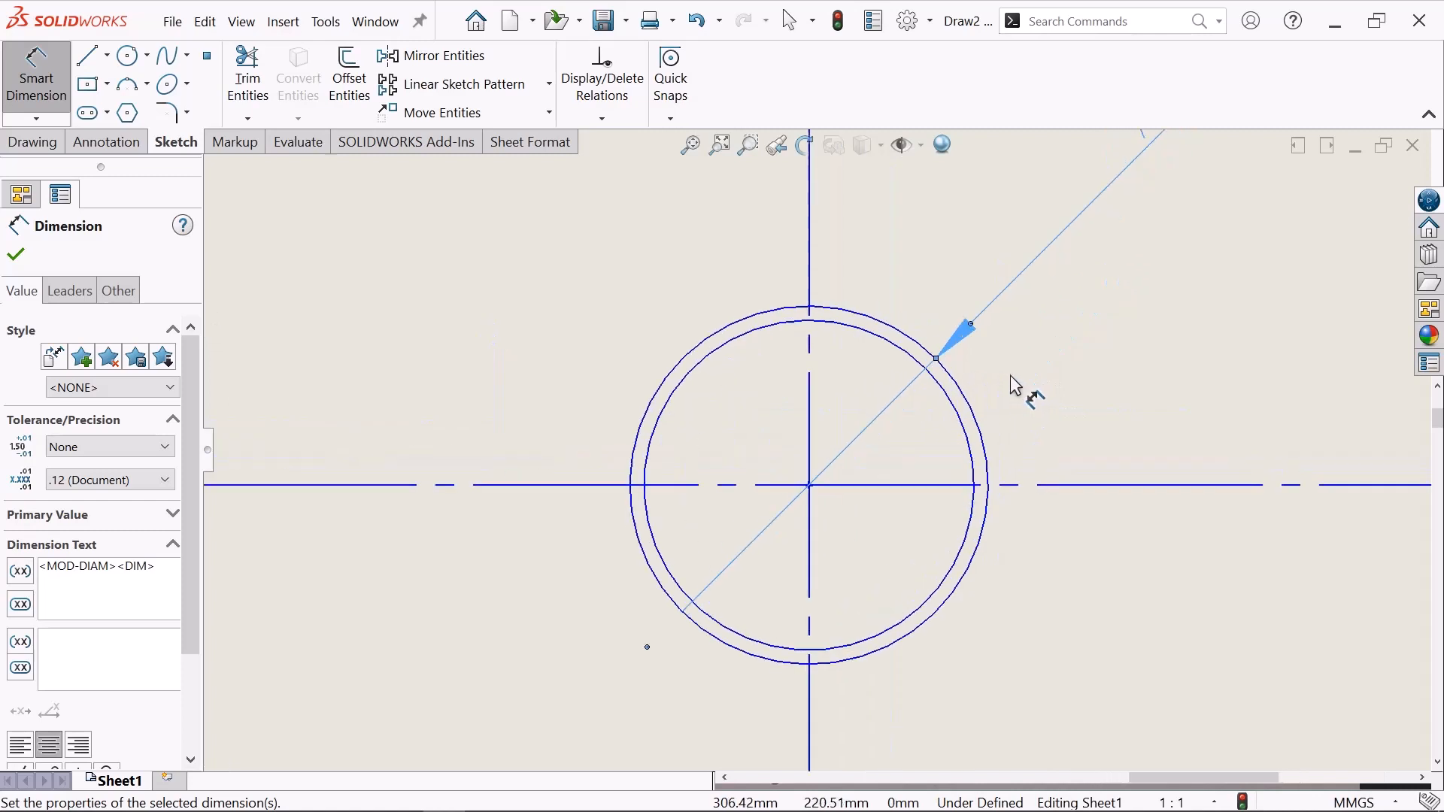
left_click(919, 412)
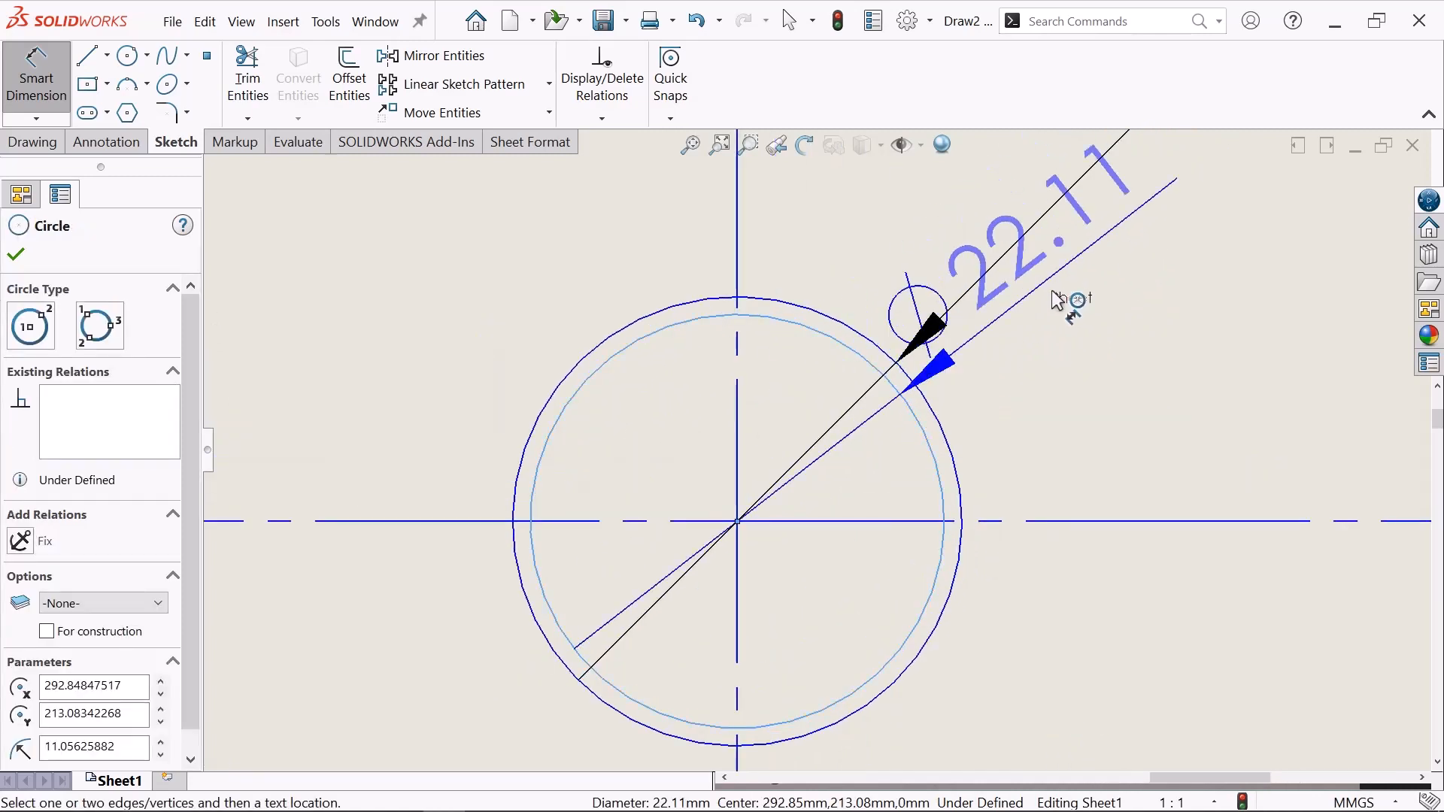
left_click(1083, 320)
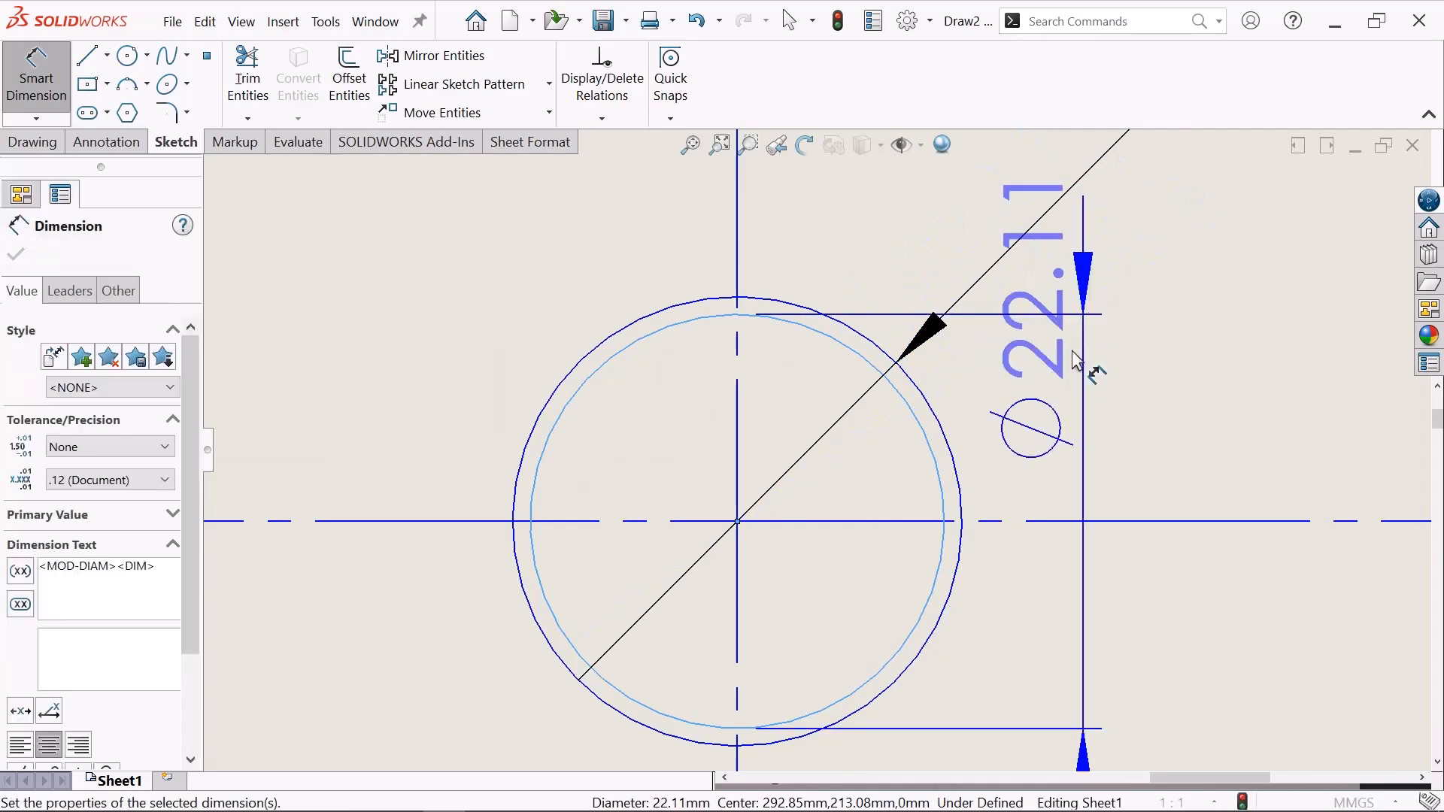
scroll(1057, 356, "up", 1)
key("BackSpace")
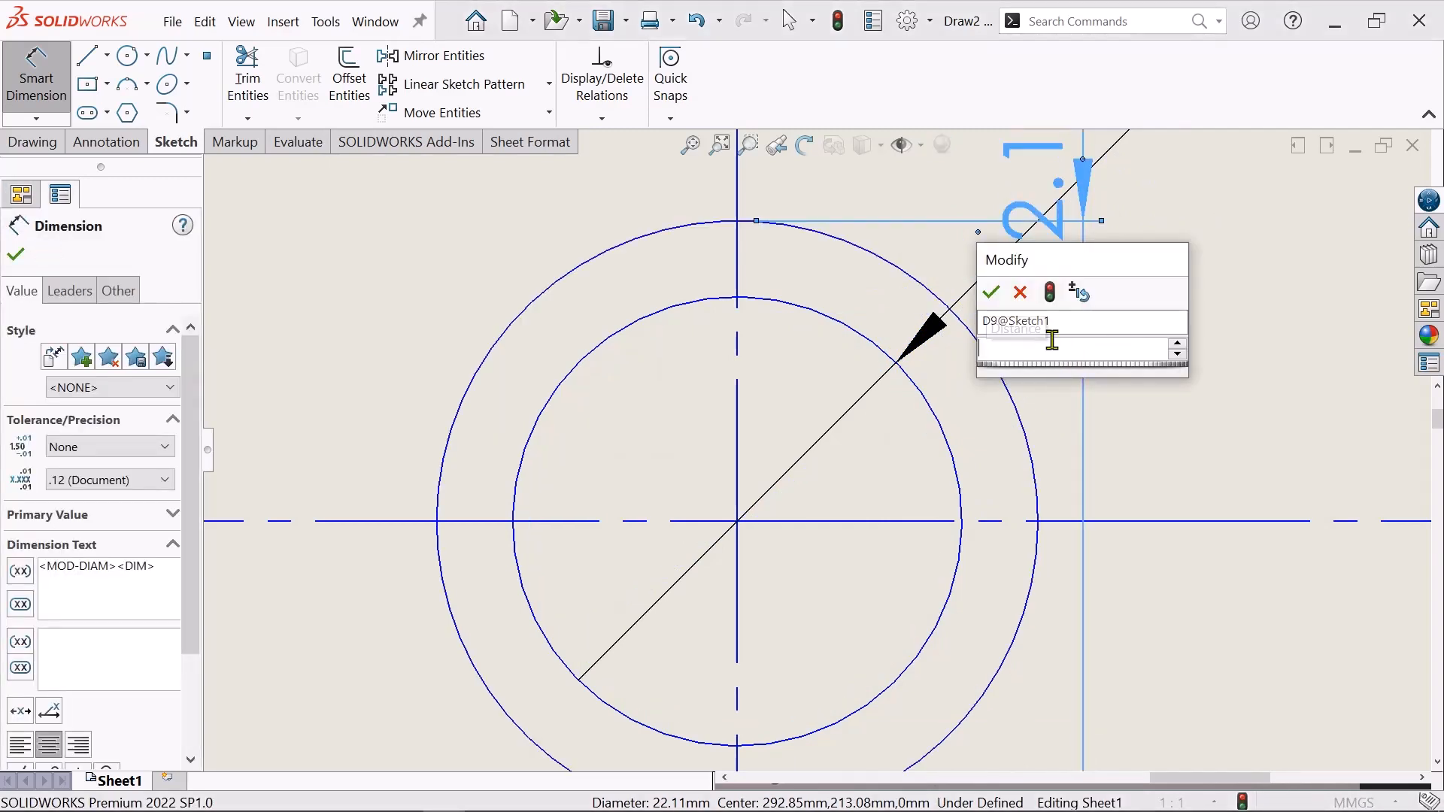
type("8")
key("Return")
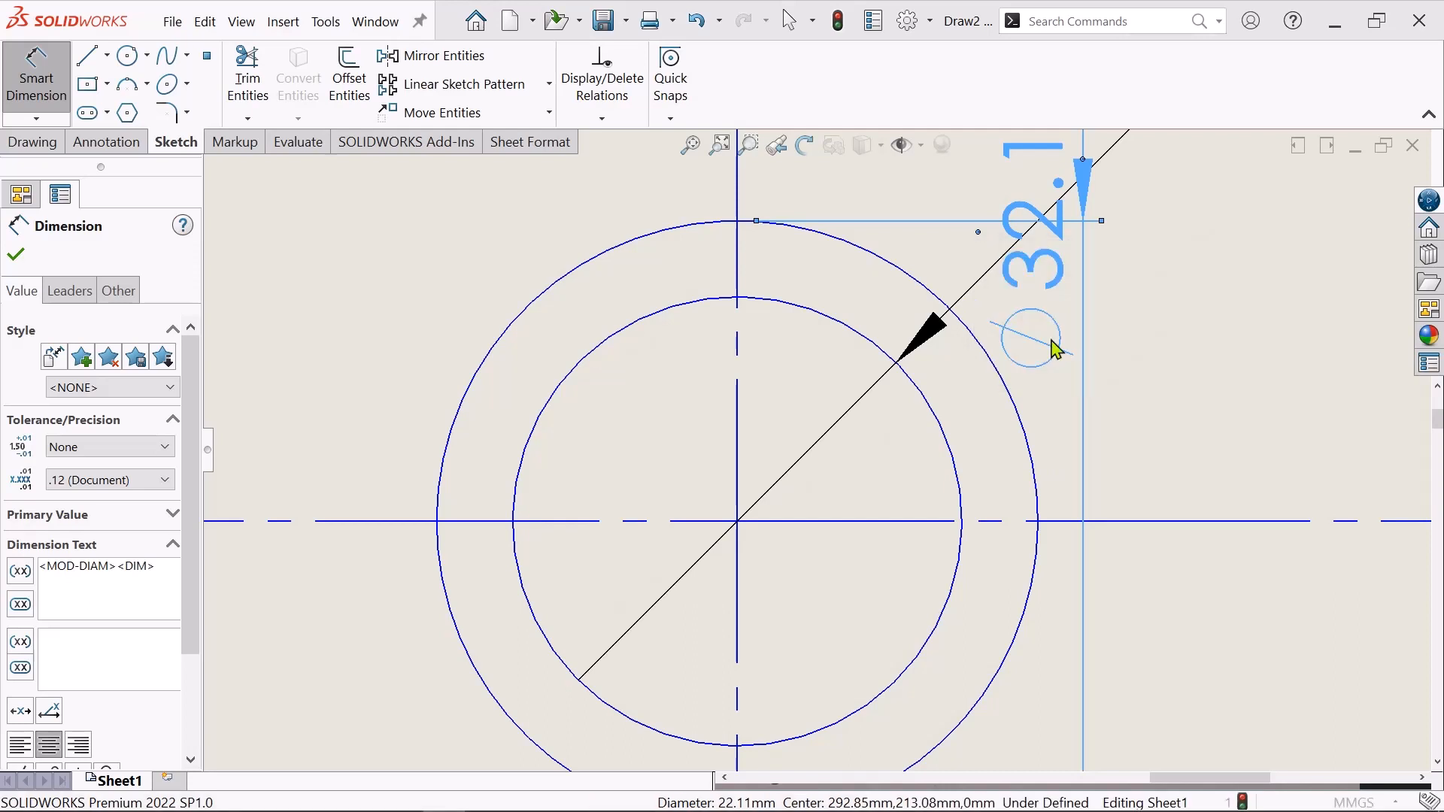
left_click(1157, 316)
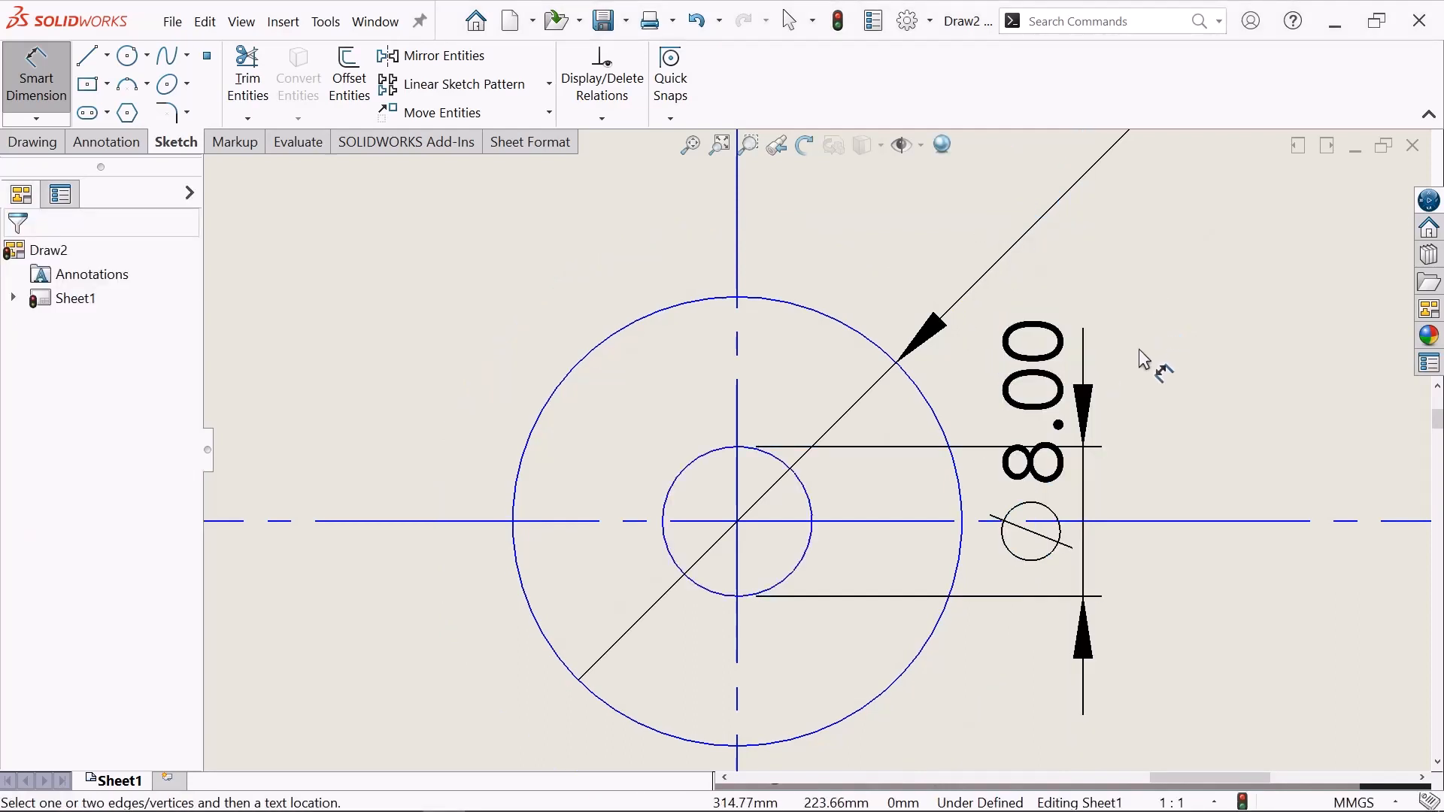
scroll(991, 483, "up", 3)
scroll(709, 516, "up", 5)
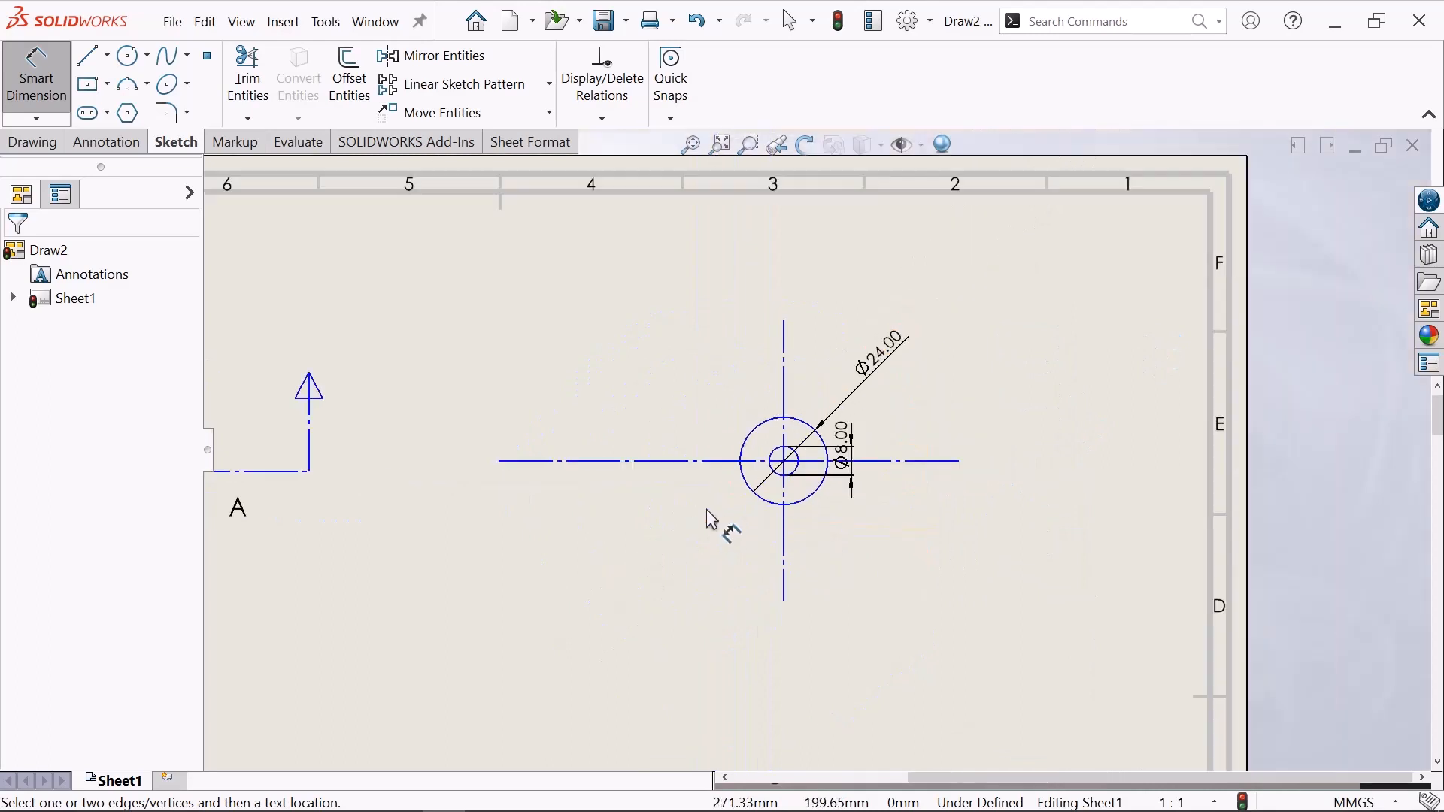
scroll(660, 313, "down", 1)
right_click(651, 303)
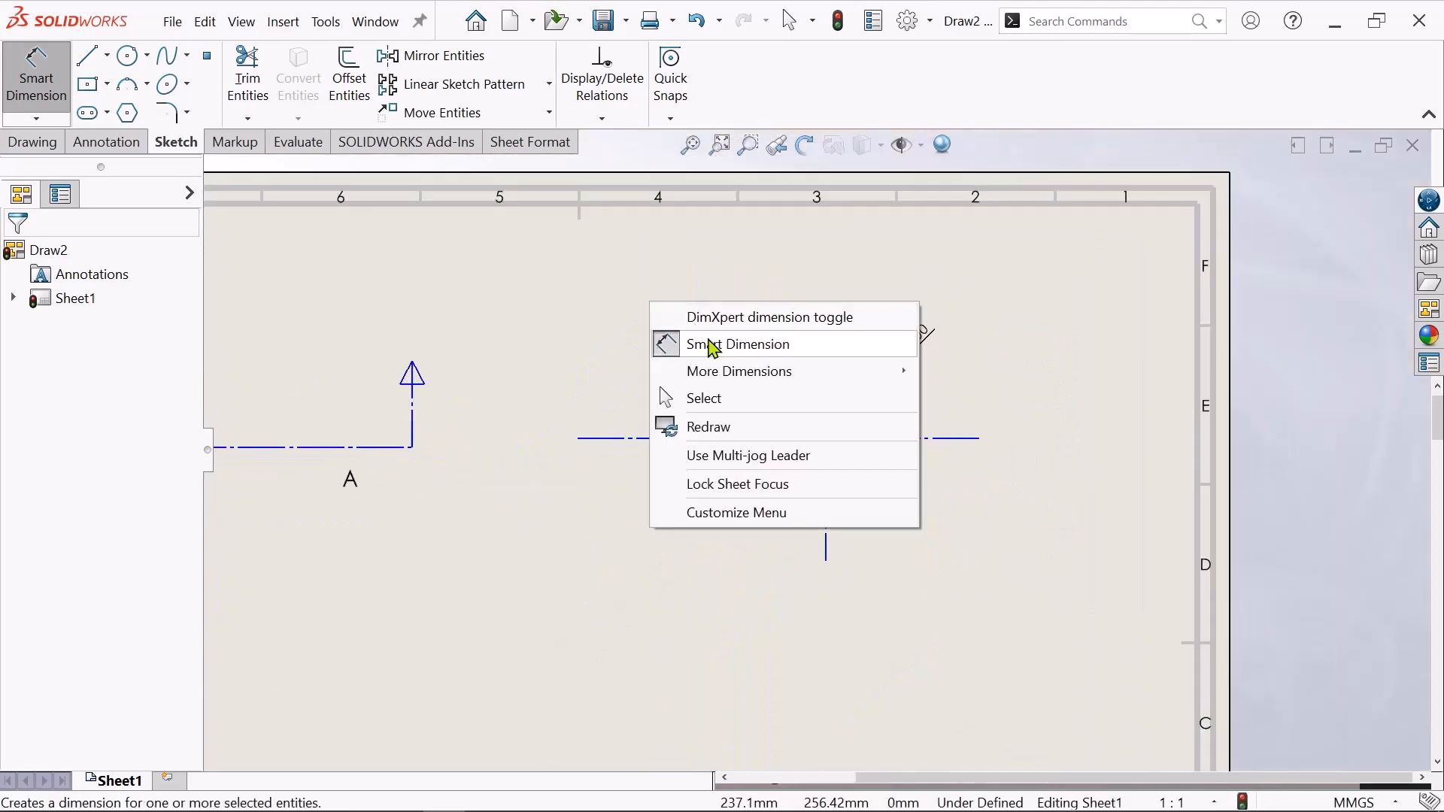
left_click(716, 400)
left_click_drag(890, 409, 1019, 381)
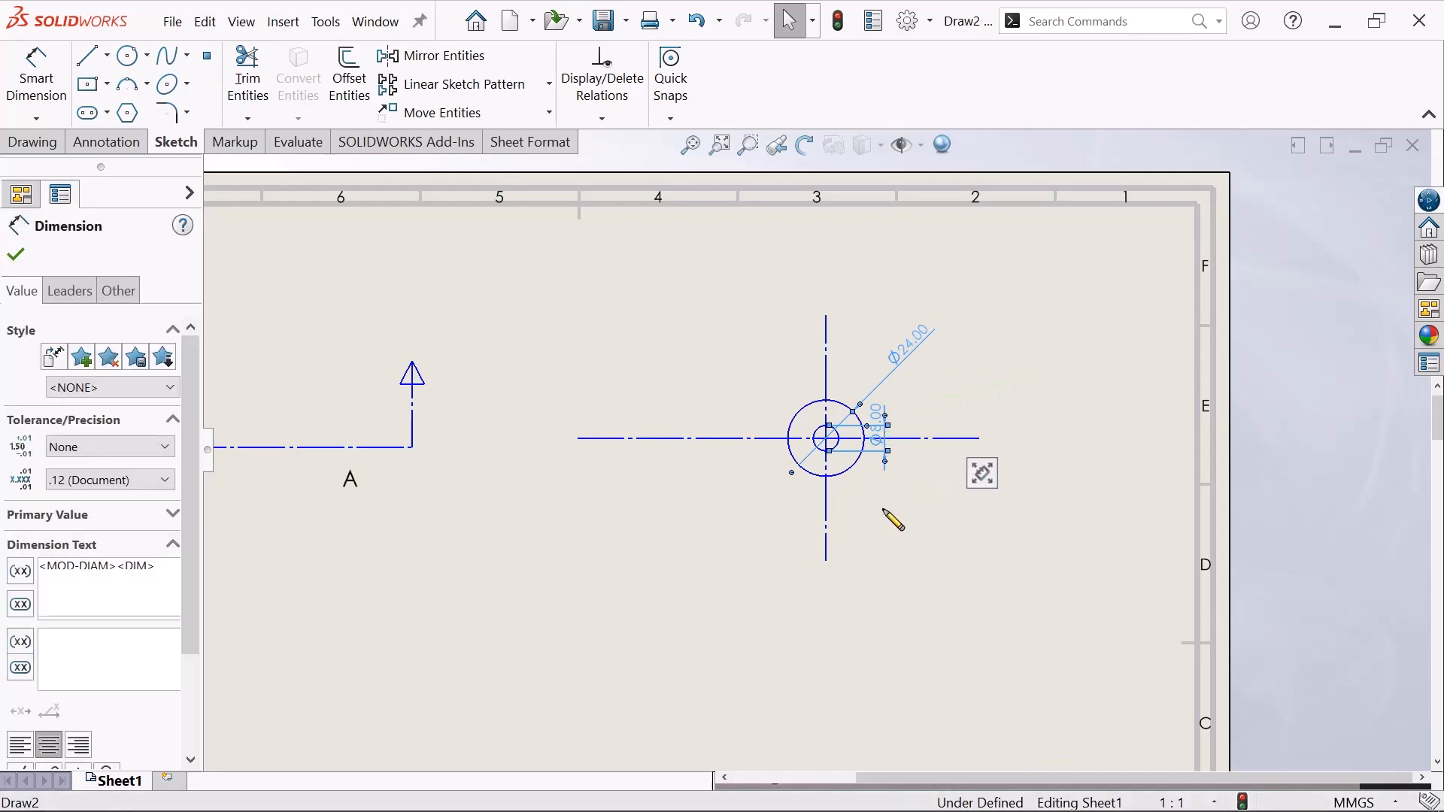
scroll(885, 492, "down", 5)
scroll(725, 378, "up", 8)
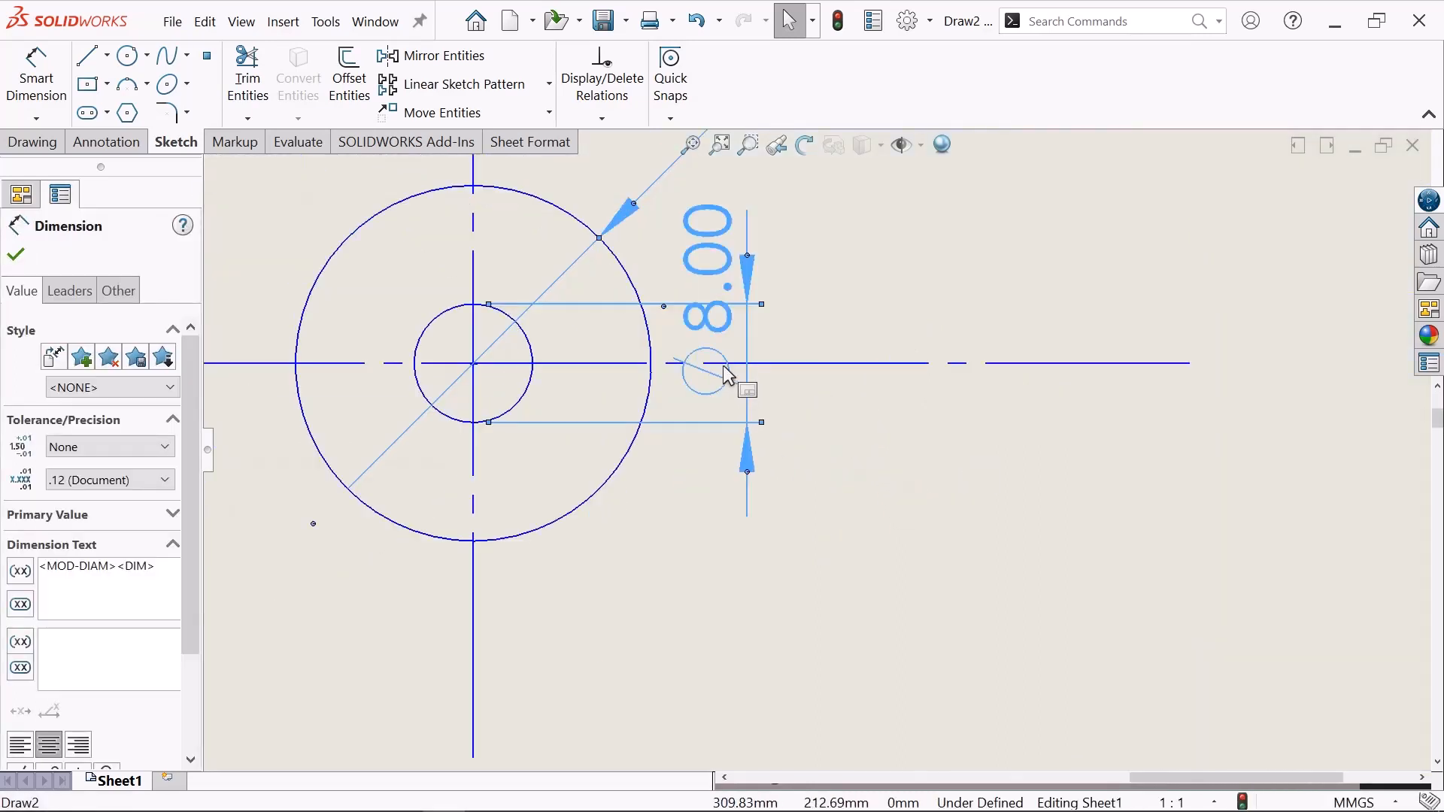
scroll(740, 519, "up", 1)
scroll(743, 514, "down", 1)
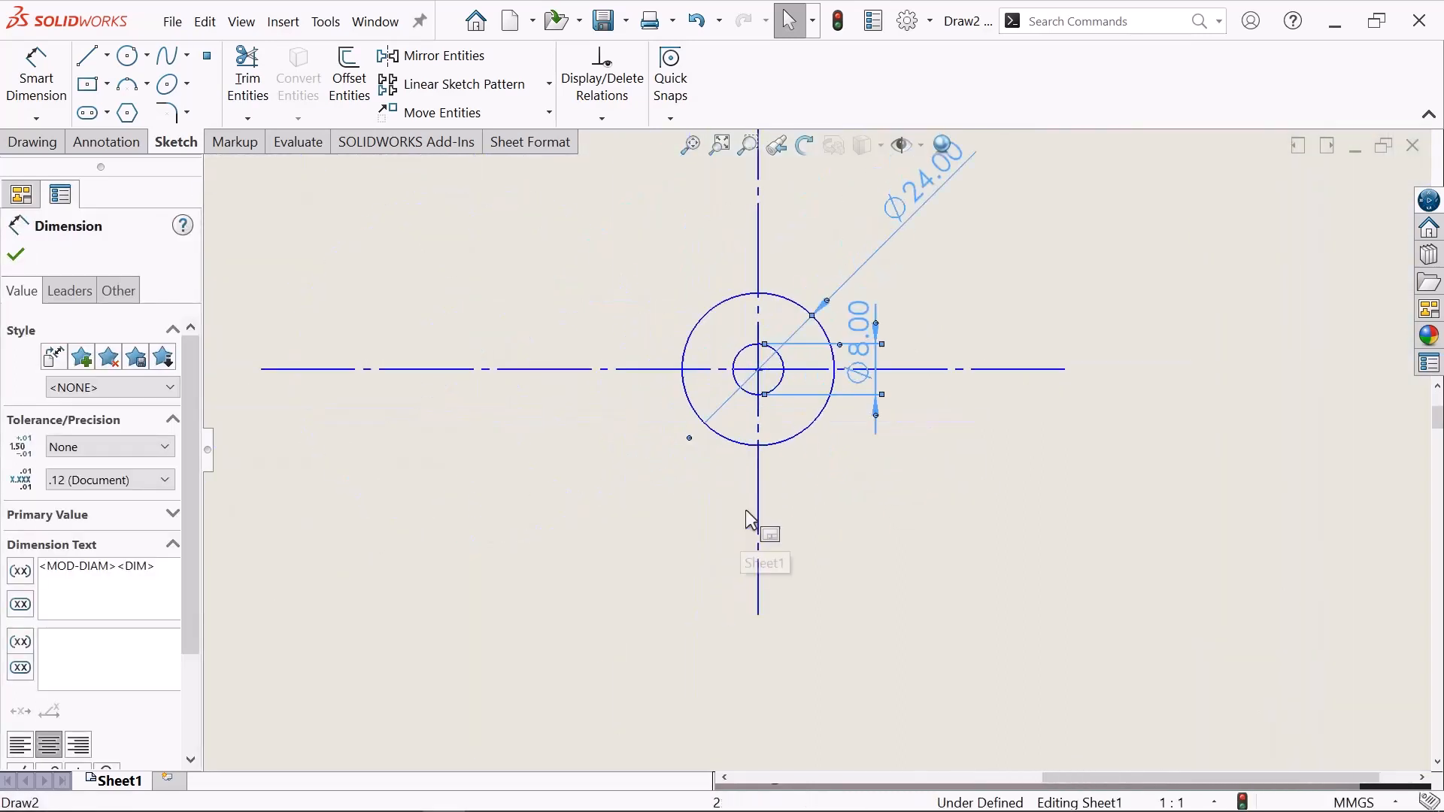
scroll(748, 503, "down", 1)
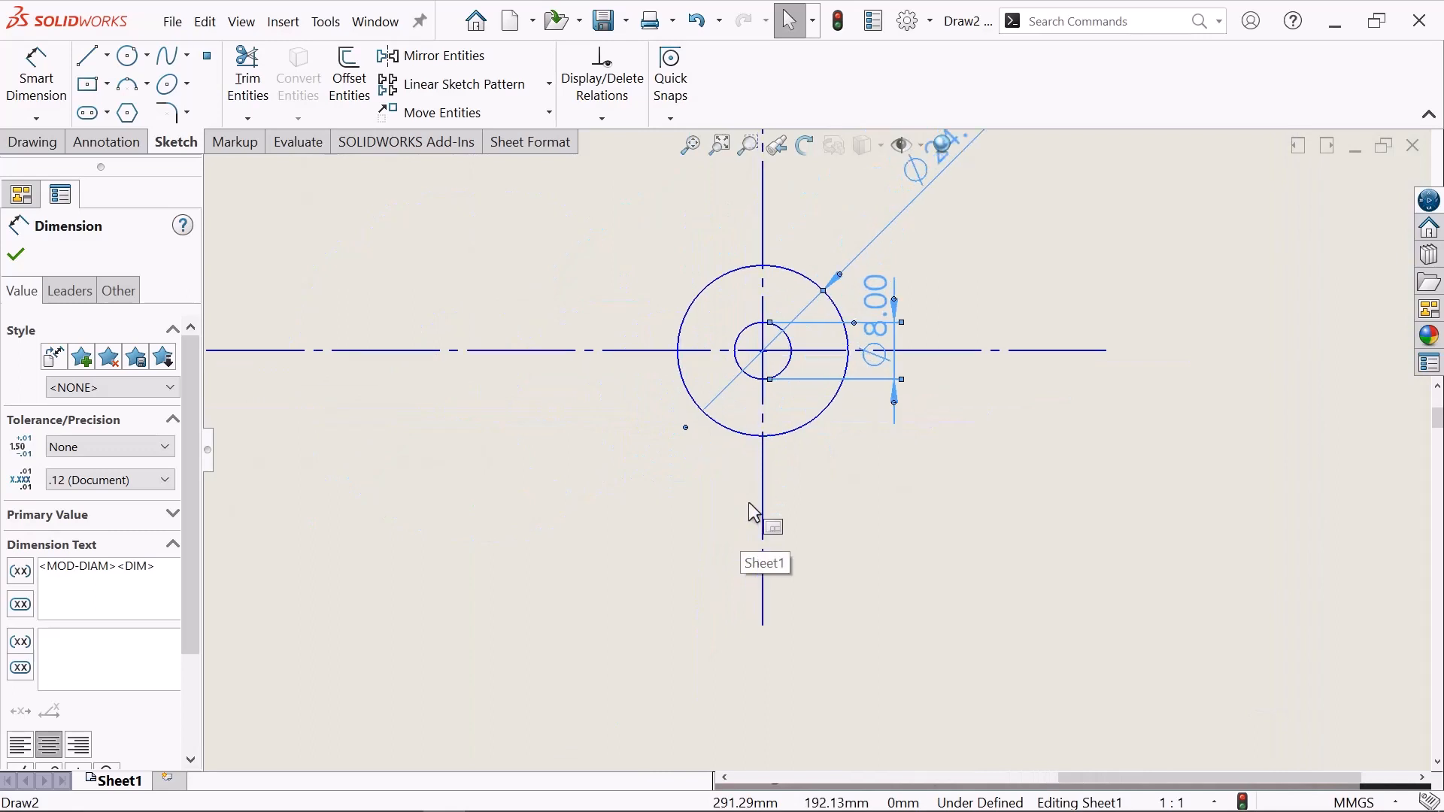
- Extend the washer's vertical centerline downward with a vertical centerline about 26 mm long from its lower end
scroll(791, 554, "up", 2)
scroll(791, 554, "down", 1)
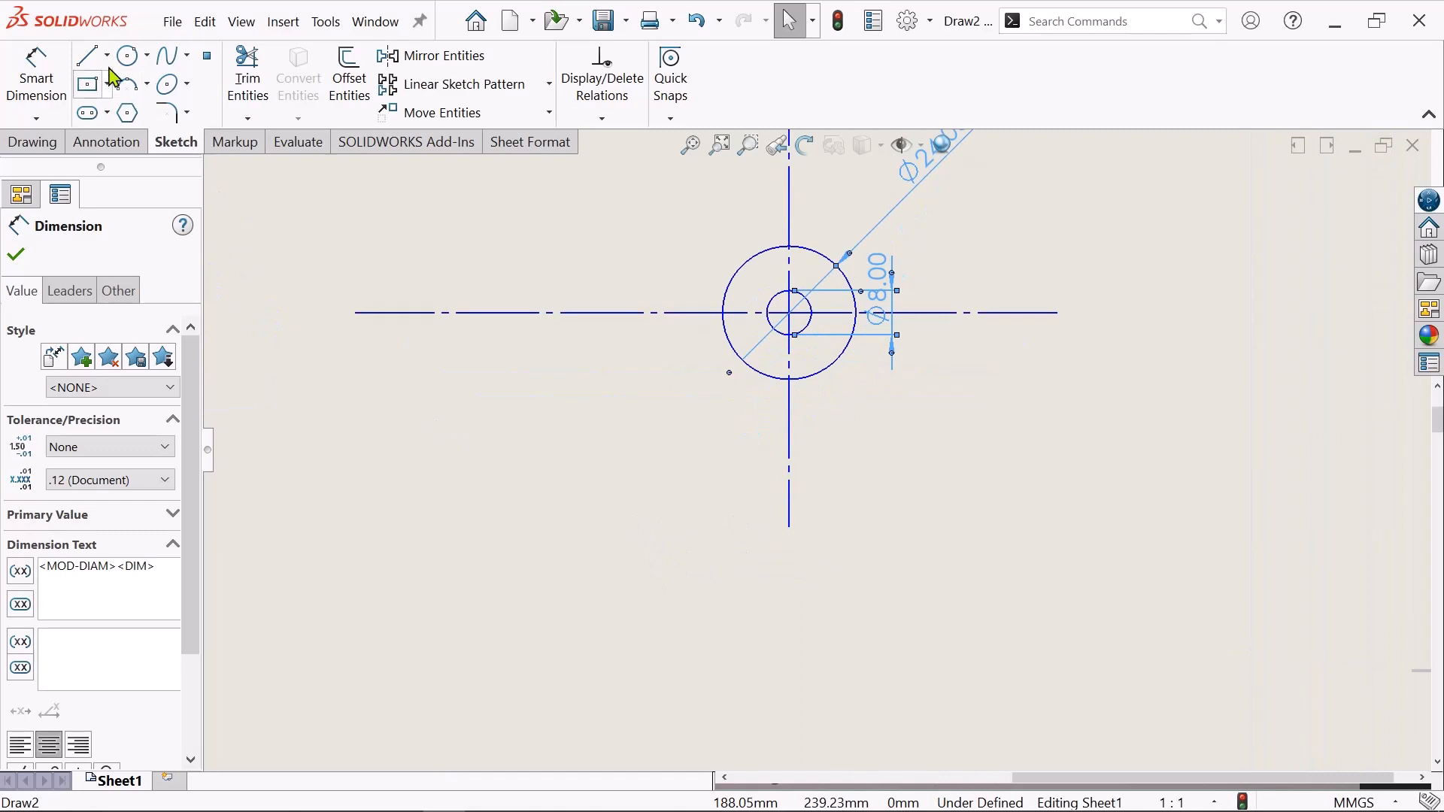
left_click(109, 57)
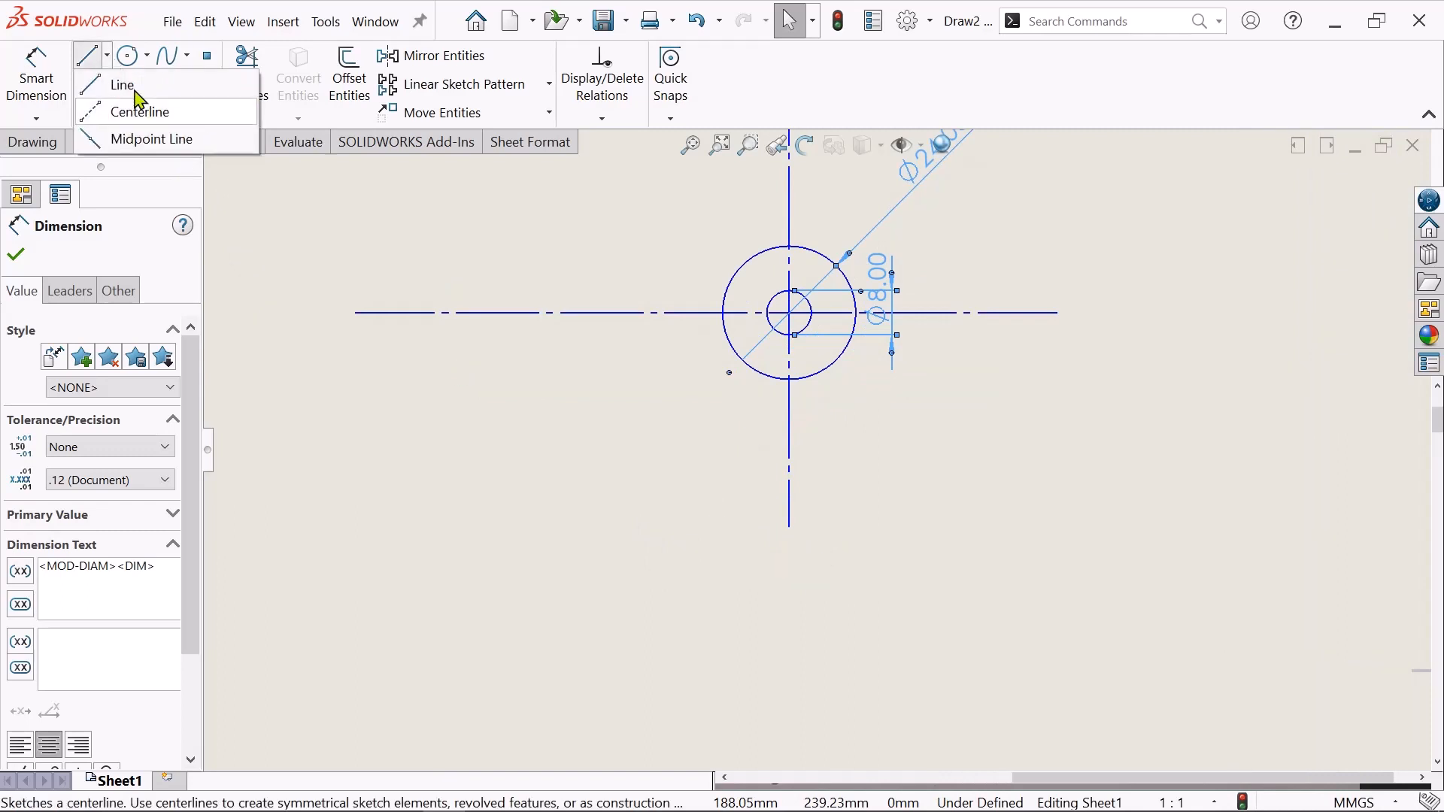
left_click(128, 113)
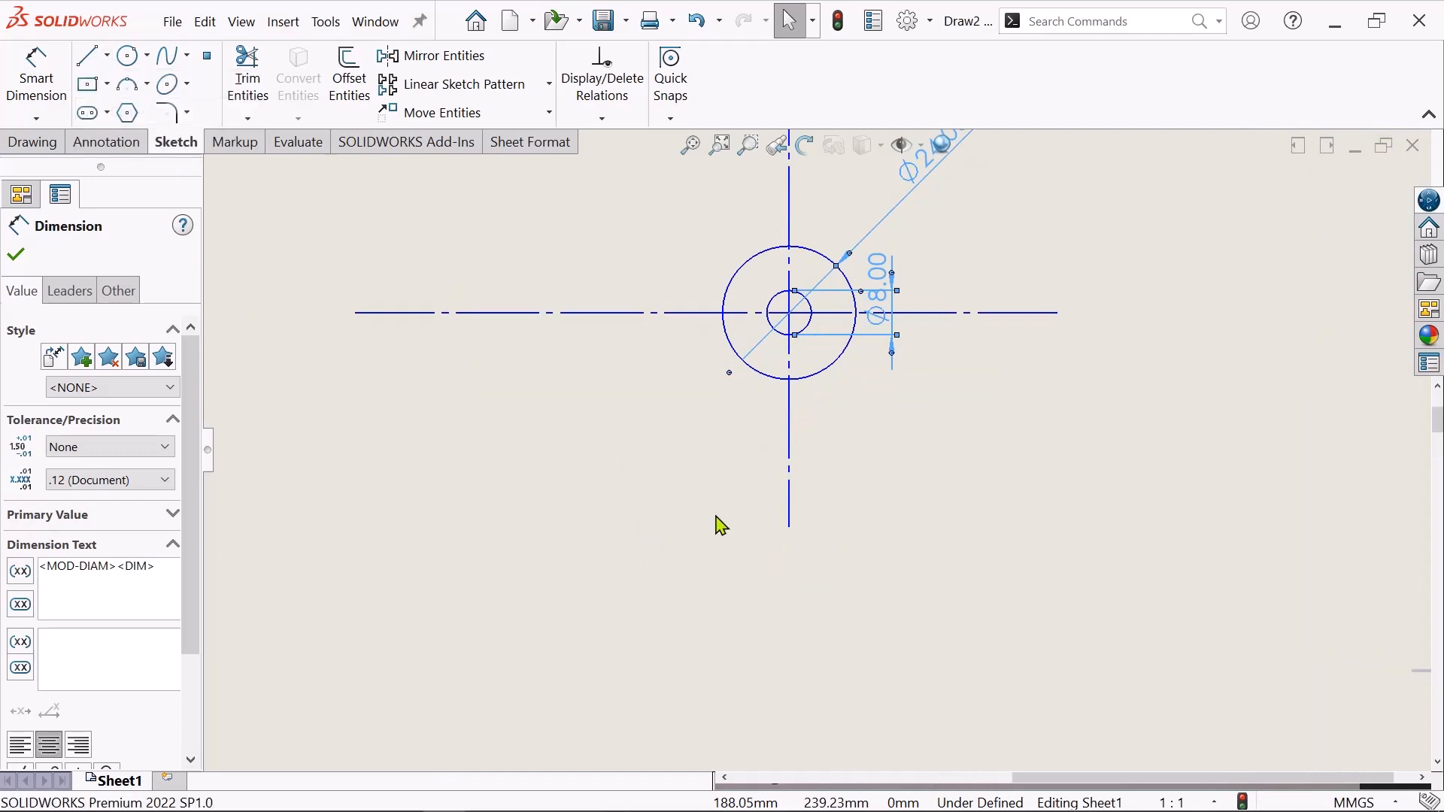
left_click(789, 528)
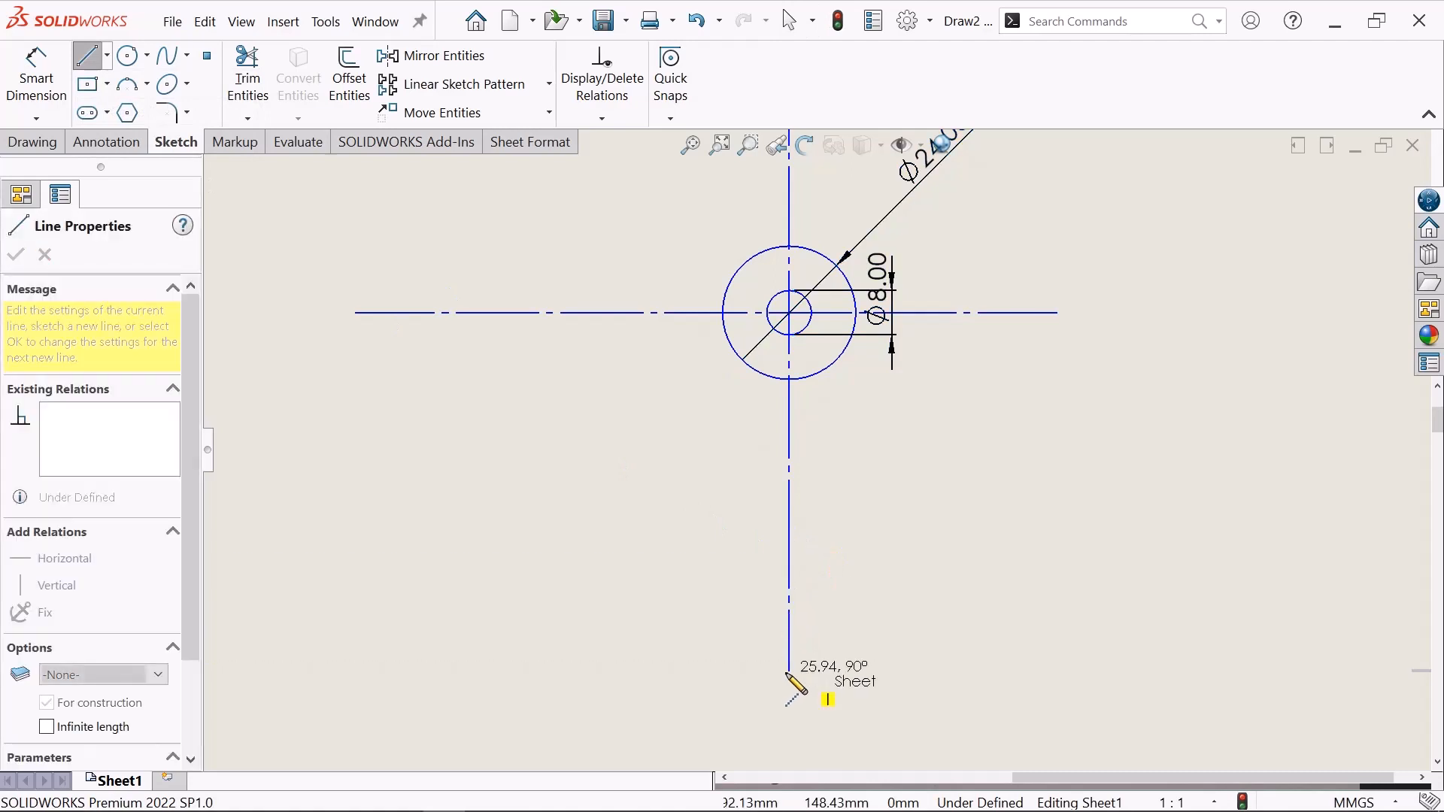
left_click(789, 674)
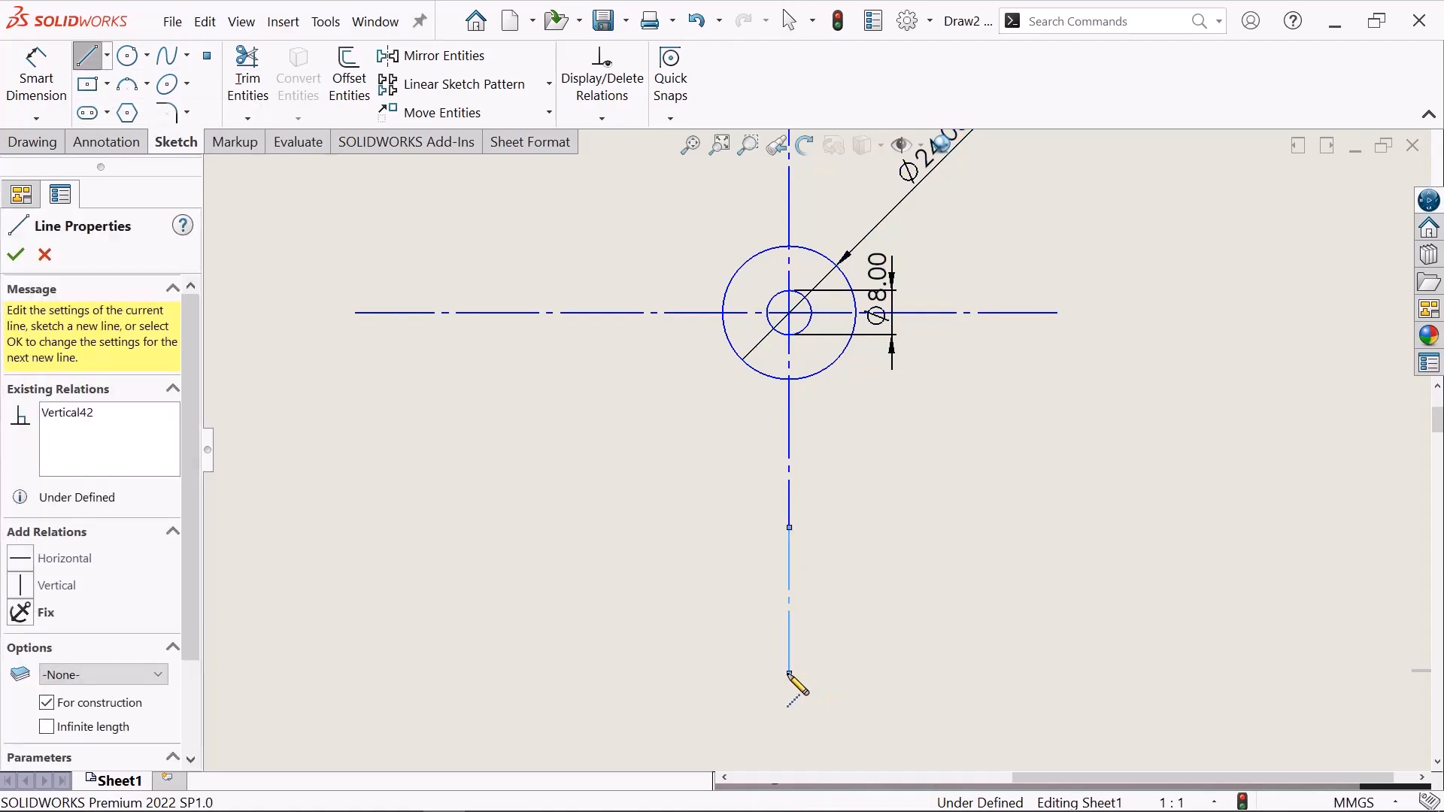
right_click(789, 673)
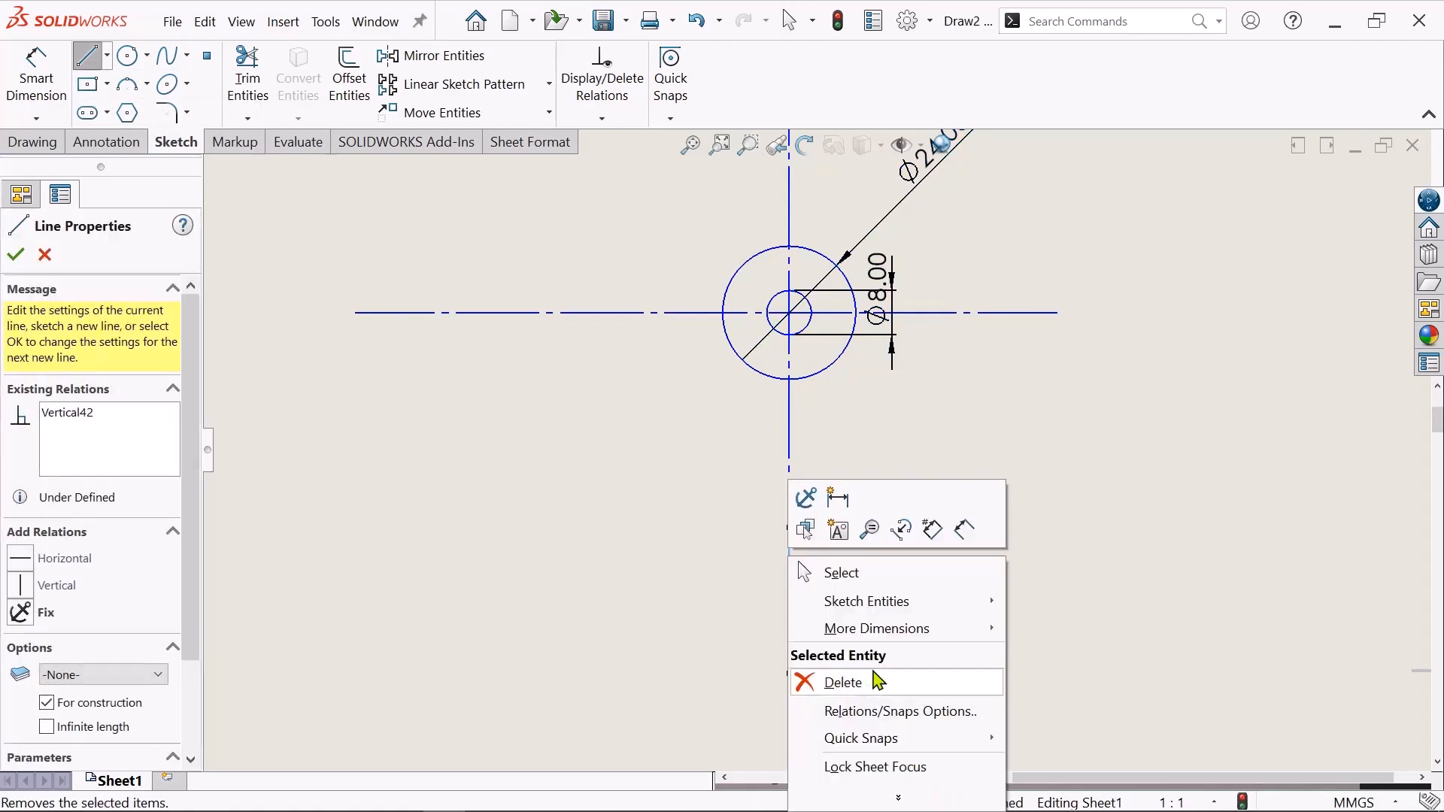
left_click(853, 572)
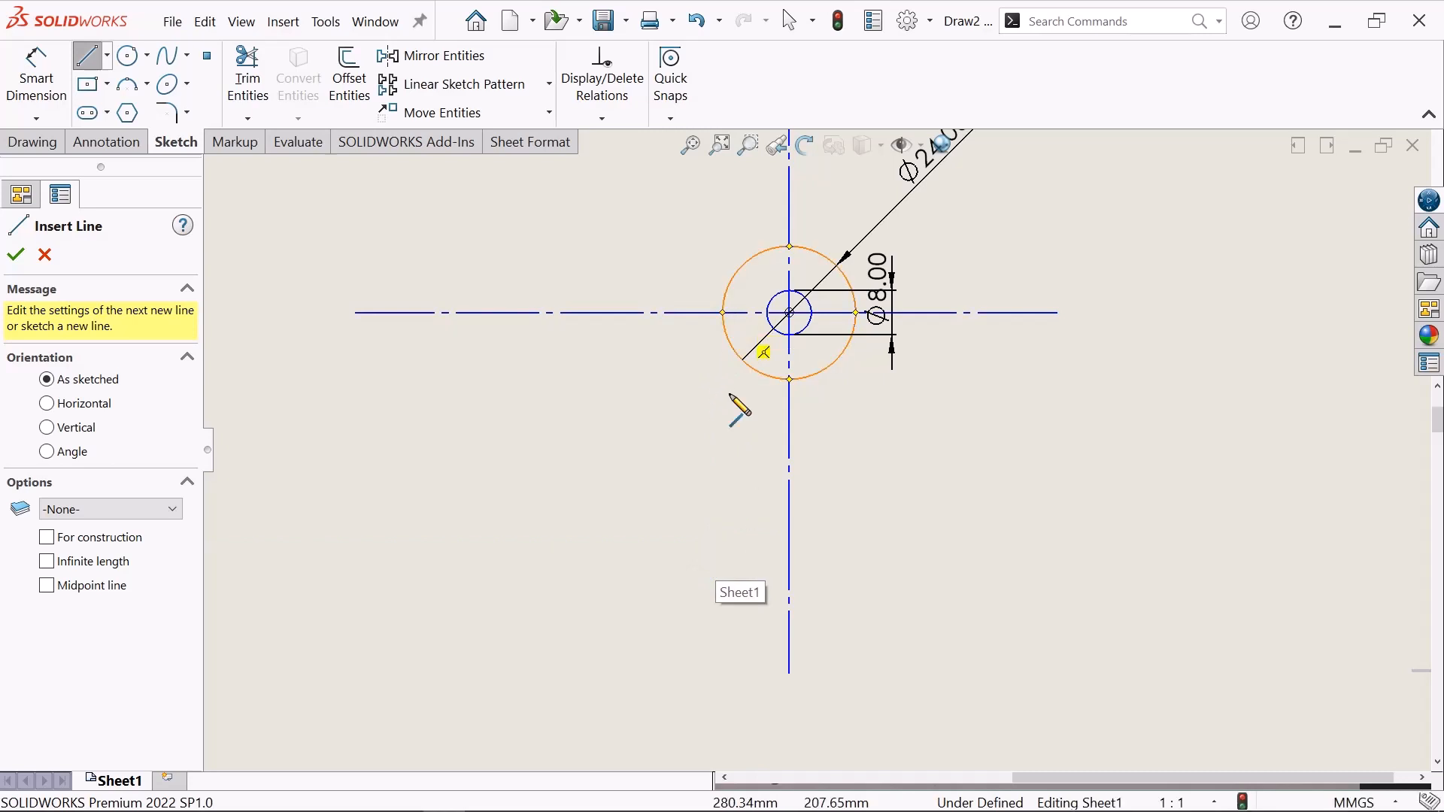
- Sketch a closed four-line outline below the washer's circles, about 24 mm wide, with sides about 4.5 mm and 5.6 mm high, aligned to the outer circle
left_click(723, 515)
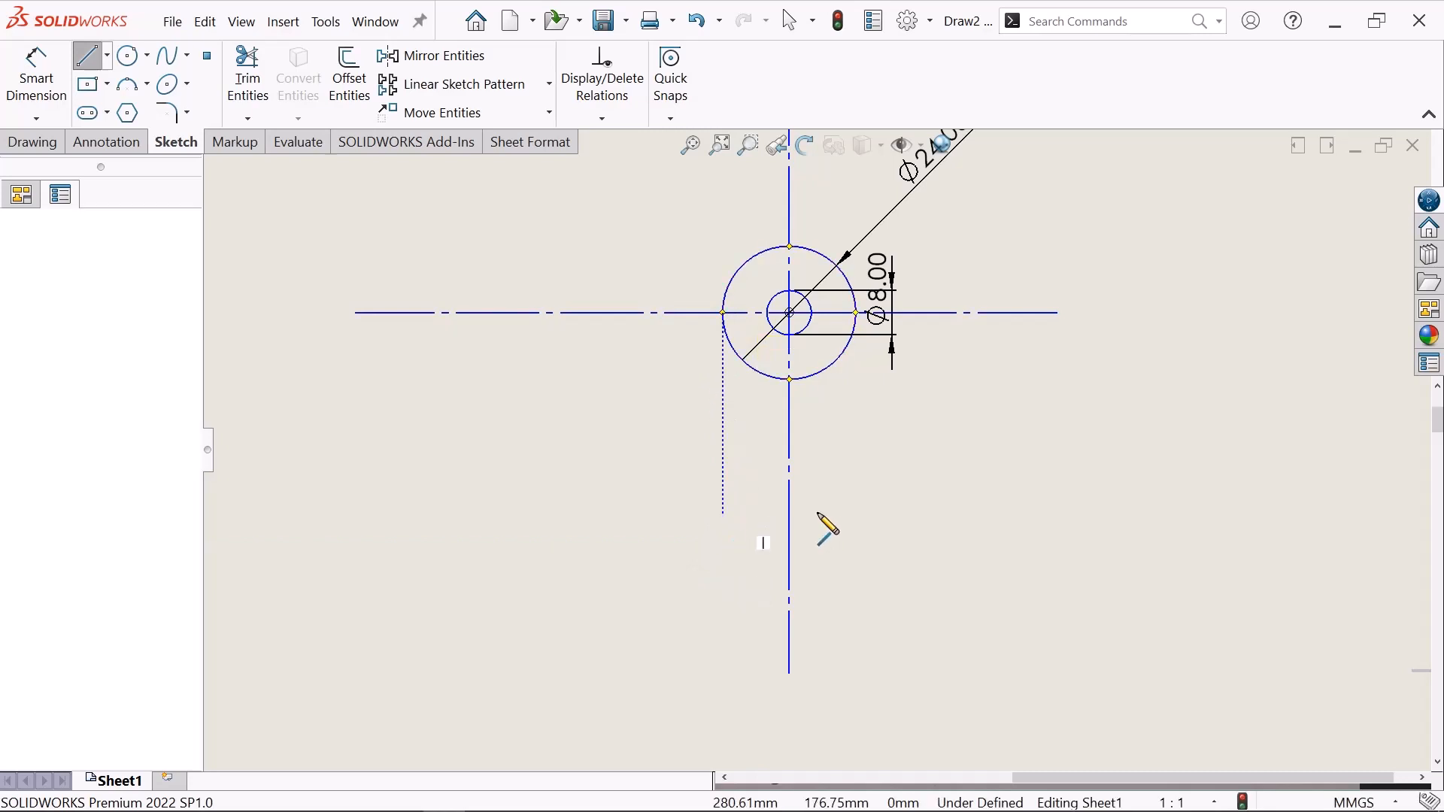
left_click(855, 510)
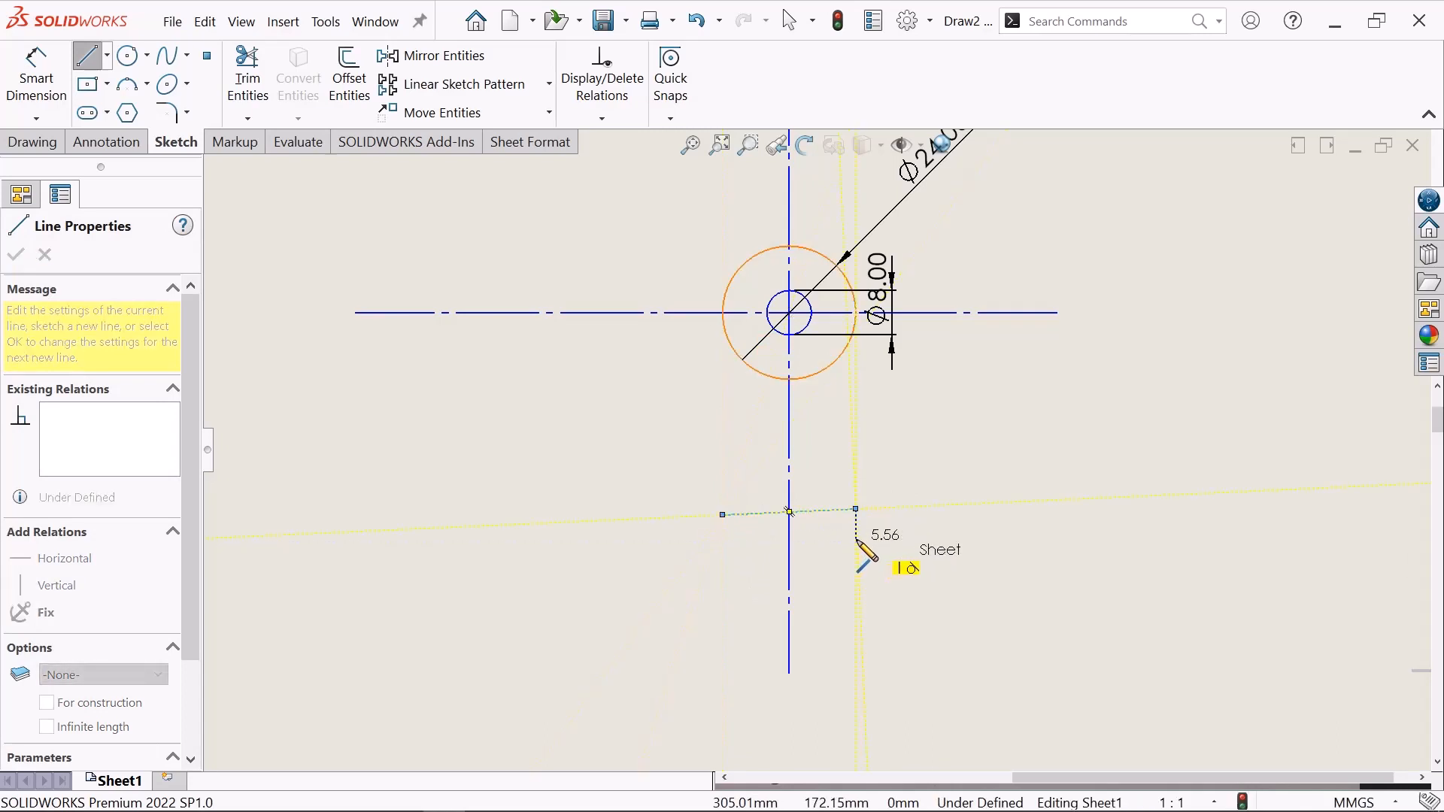
left_click(856, 539)
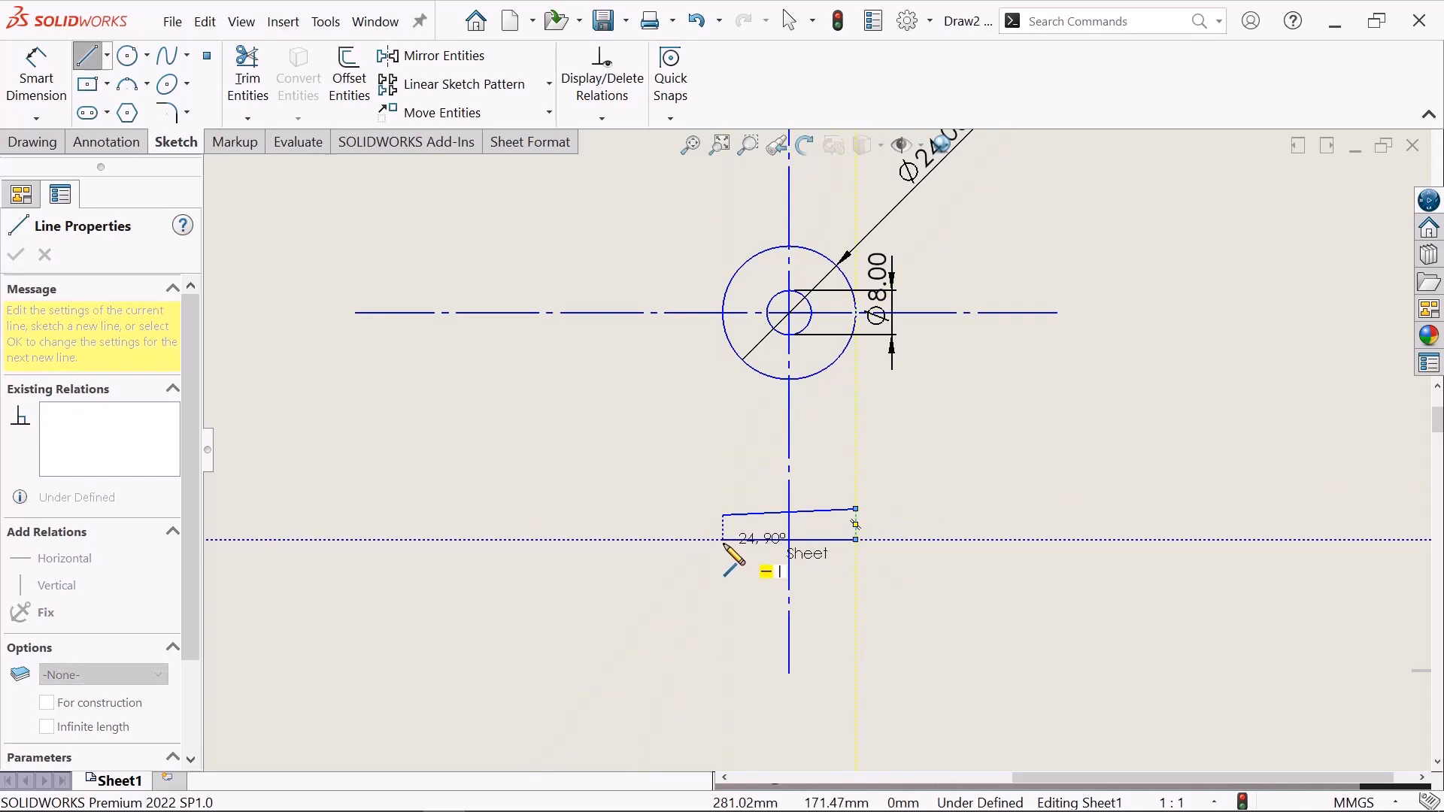
left_click(723, 540)
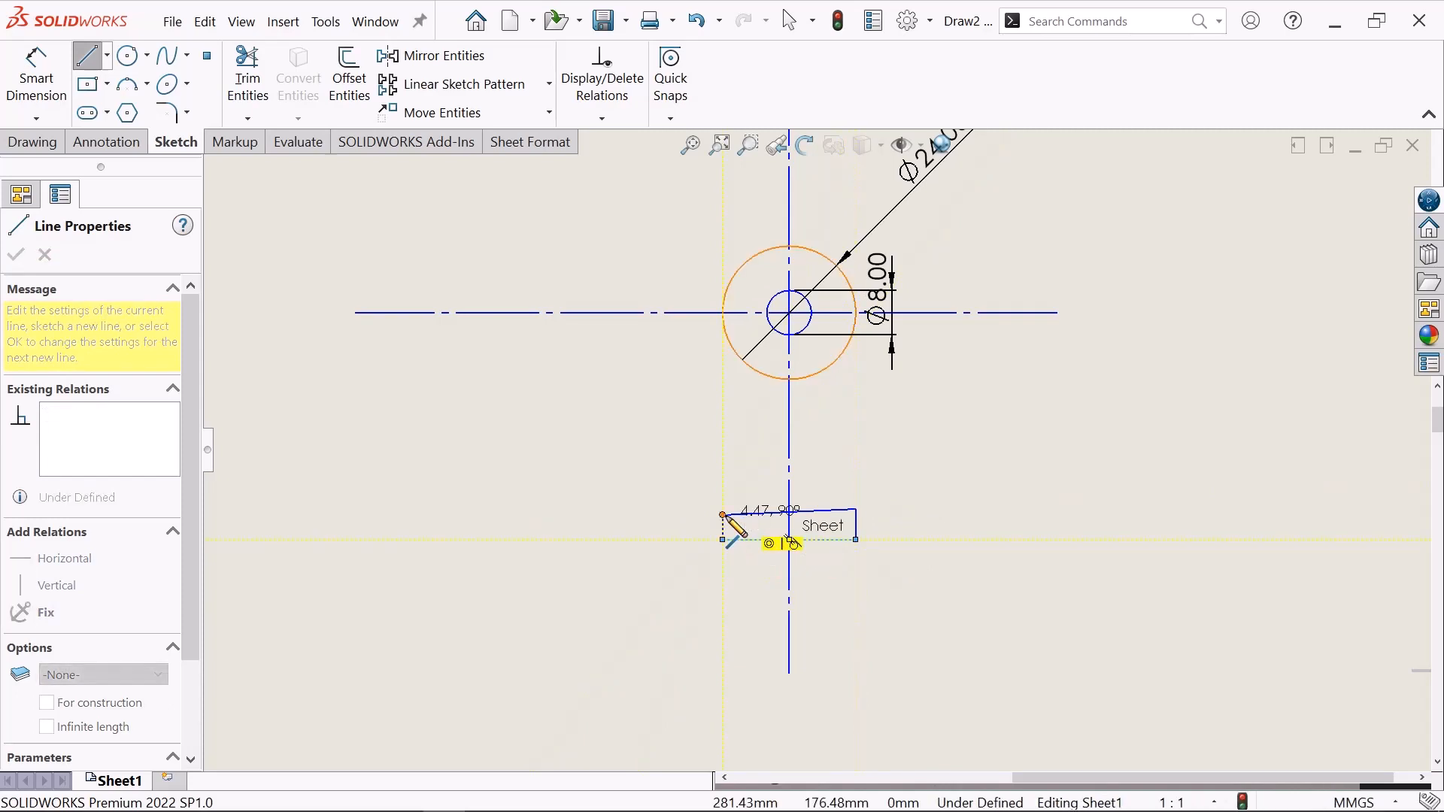
left_click(723, 516)
right_click(727, 519)
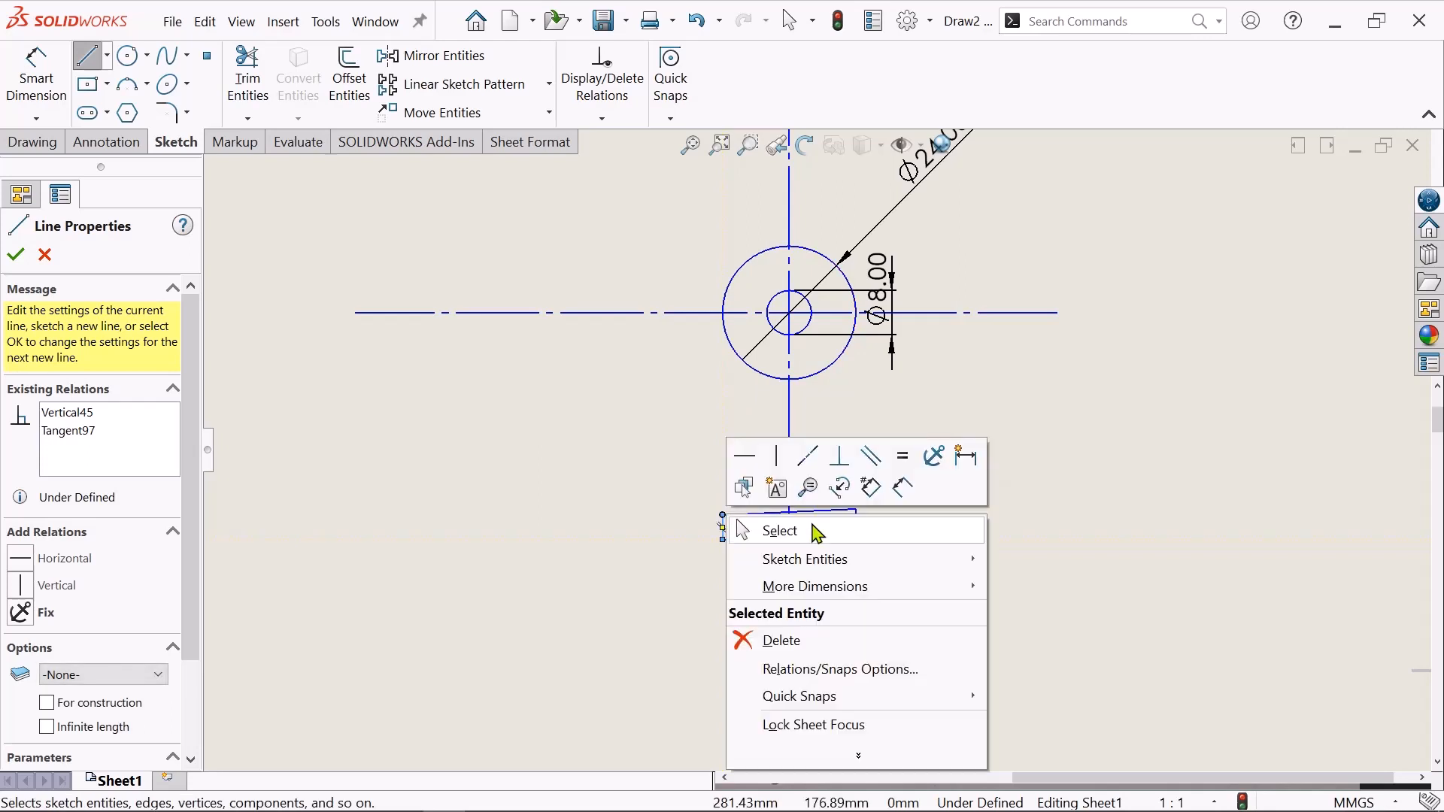
left_click(821, 527)
- Add an Equal relation between the two short vertical sides of the washer's side-view outline
scroll(821, 527, "down", 2)
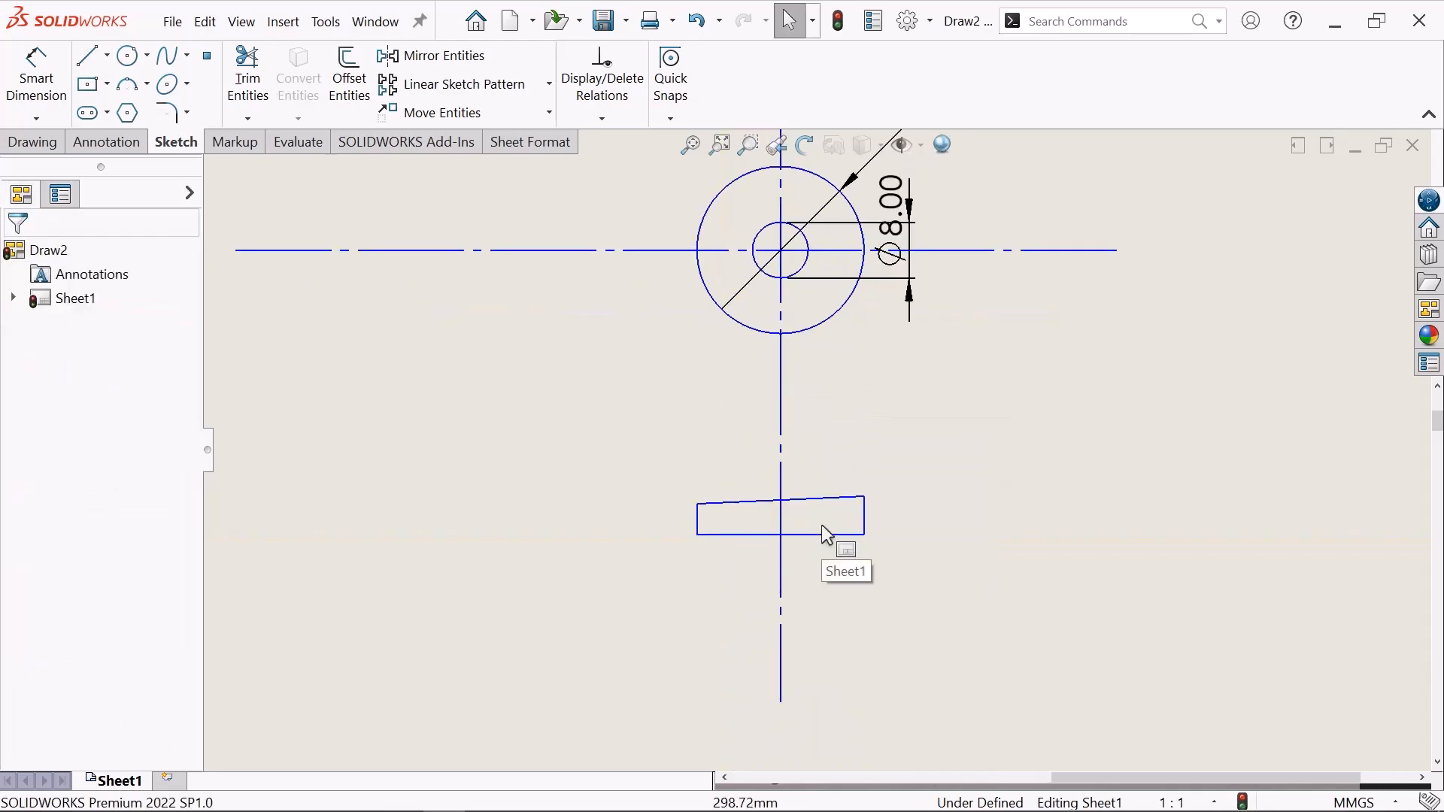
scroll(821, 525, "down", 1)
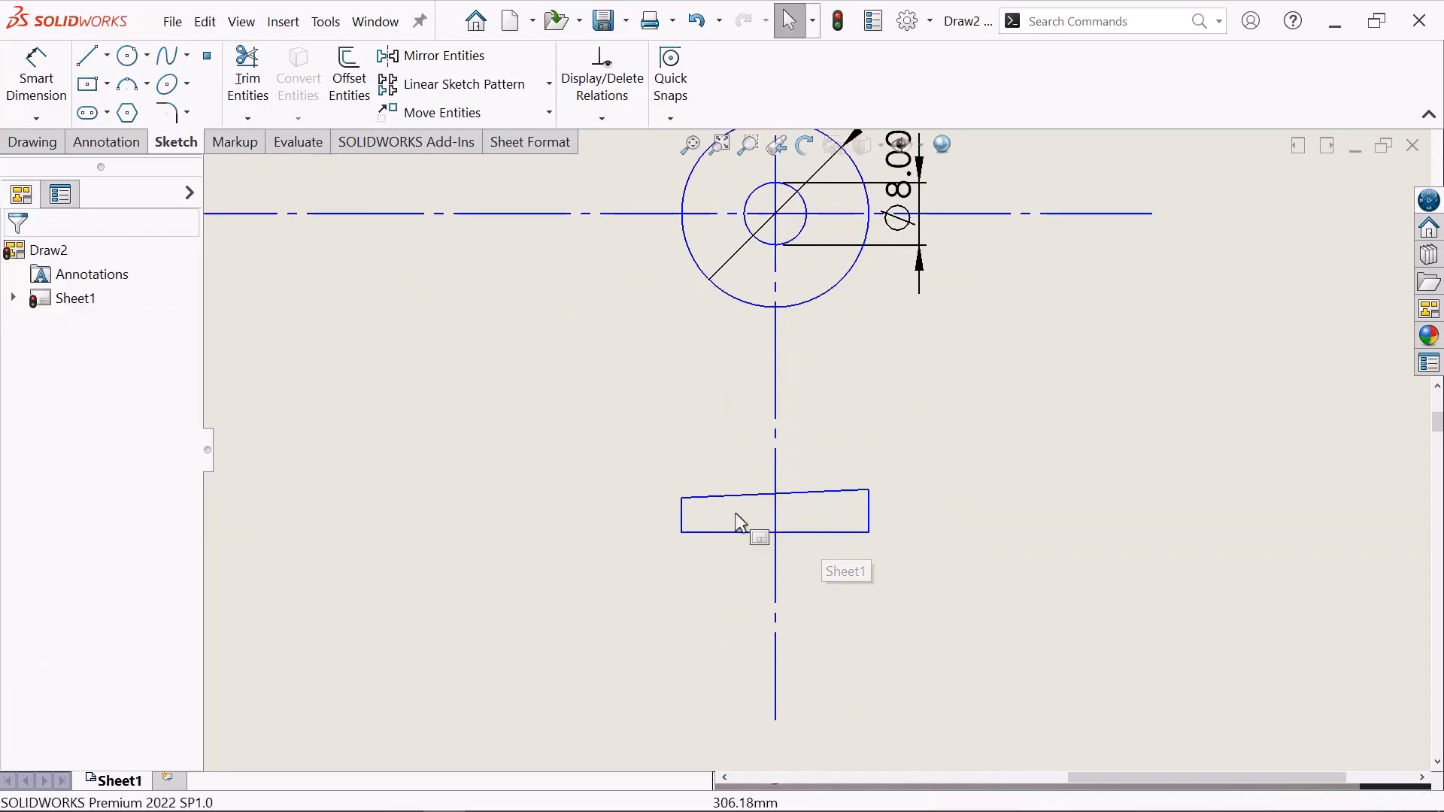
left_click(605, 118)
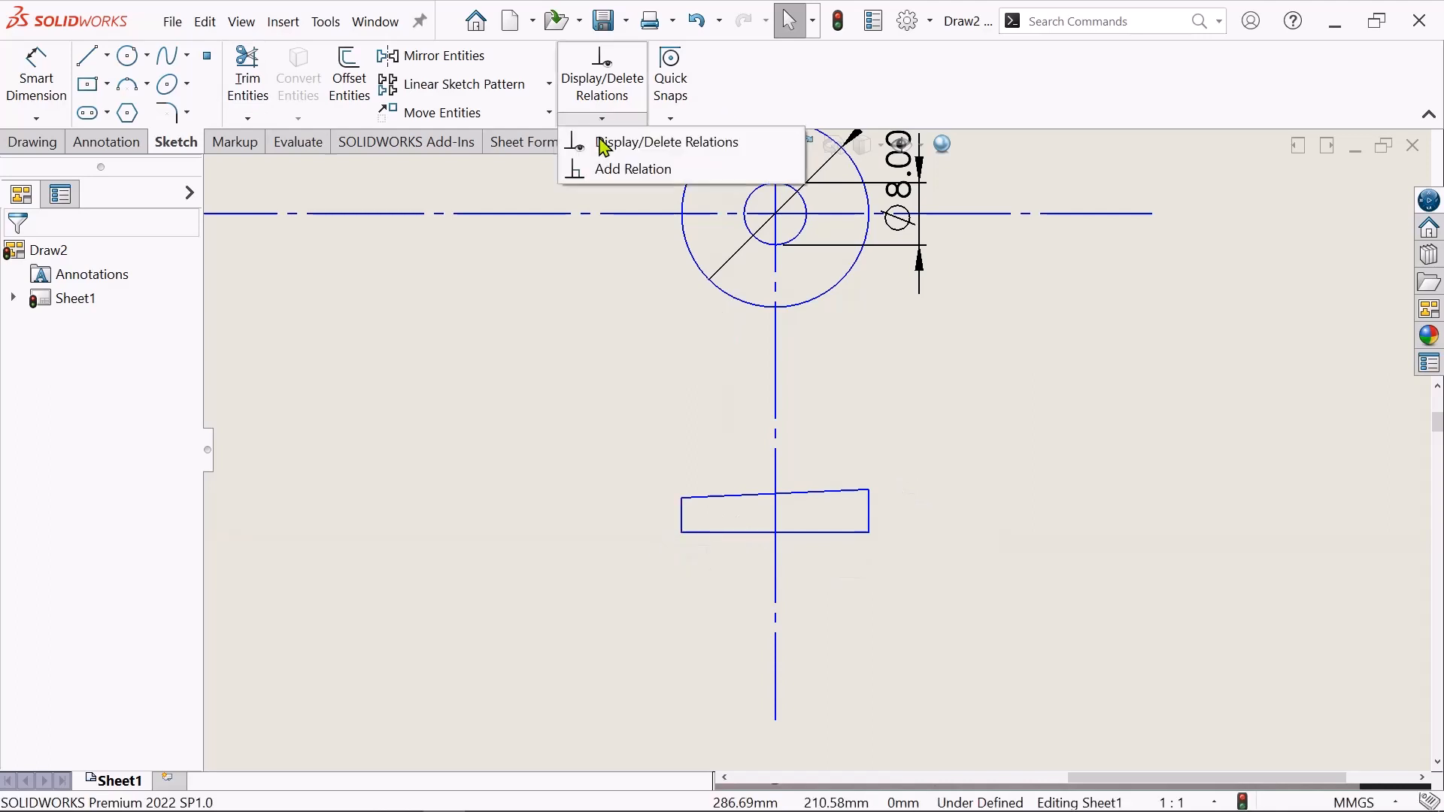
left_click(613, 170)
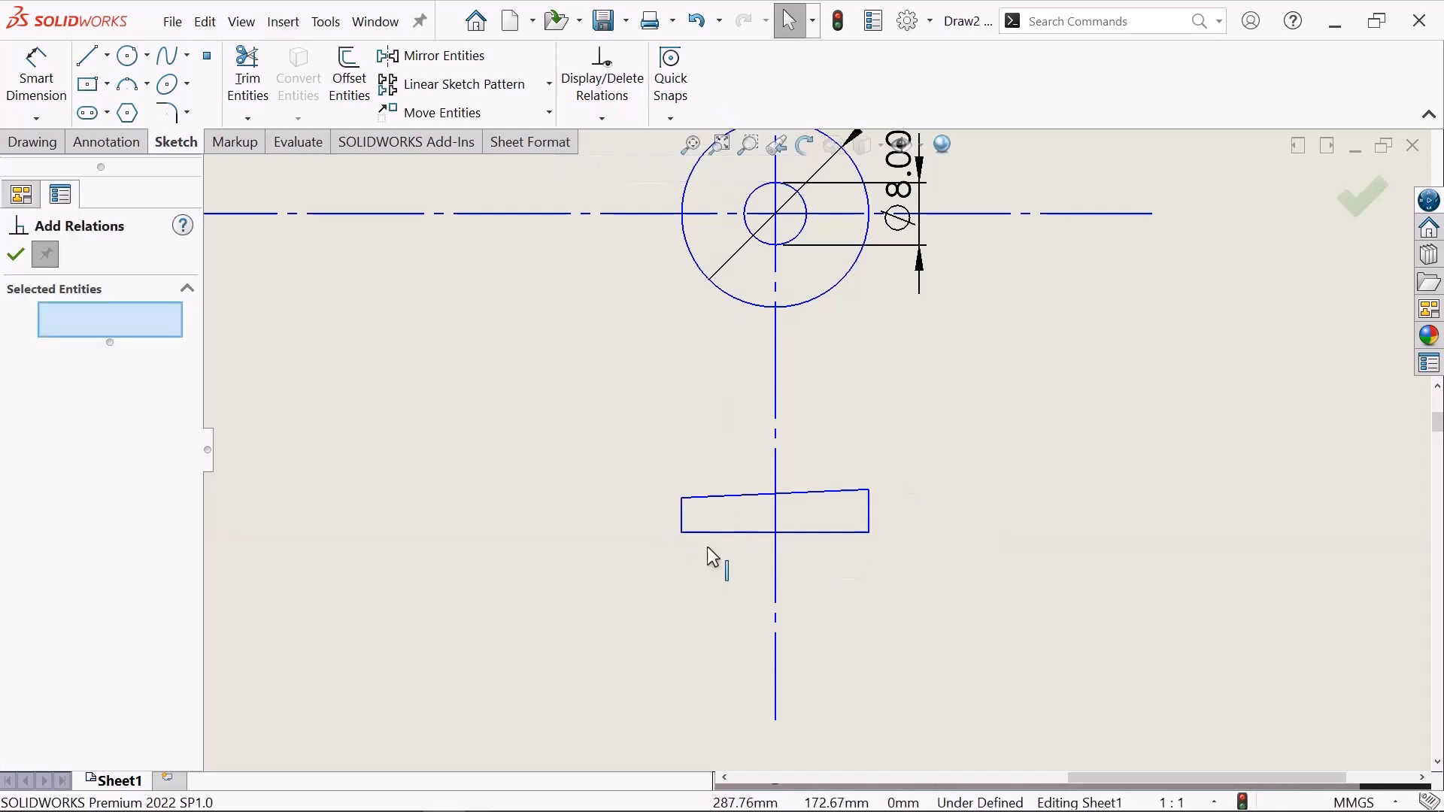
left_click(682, 517)
left_click(869, 517)
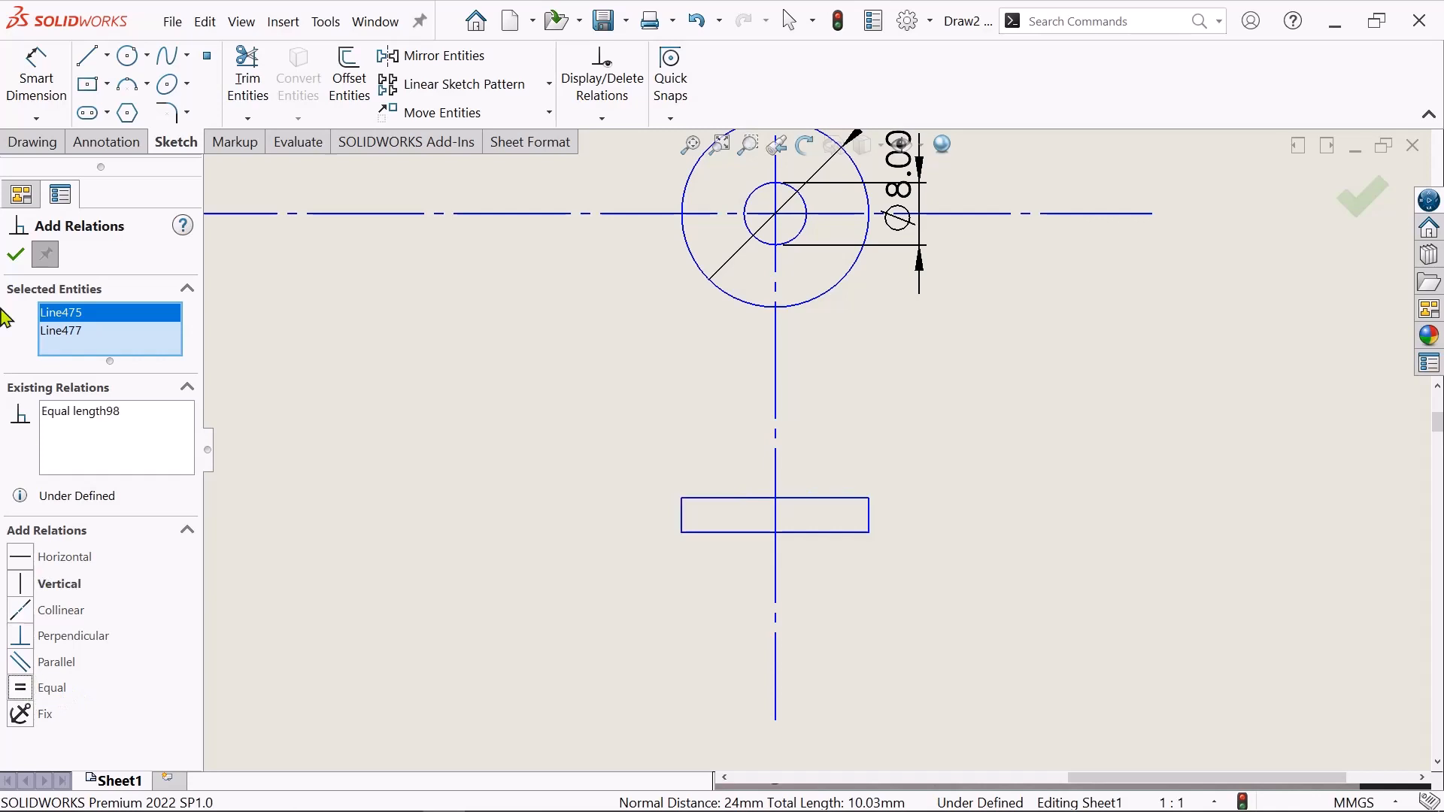
left_click(16, 255)
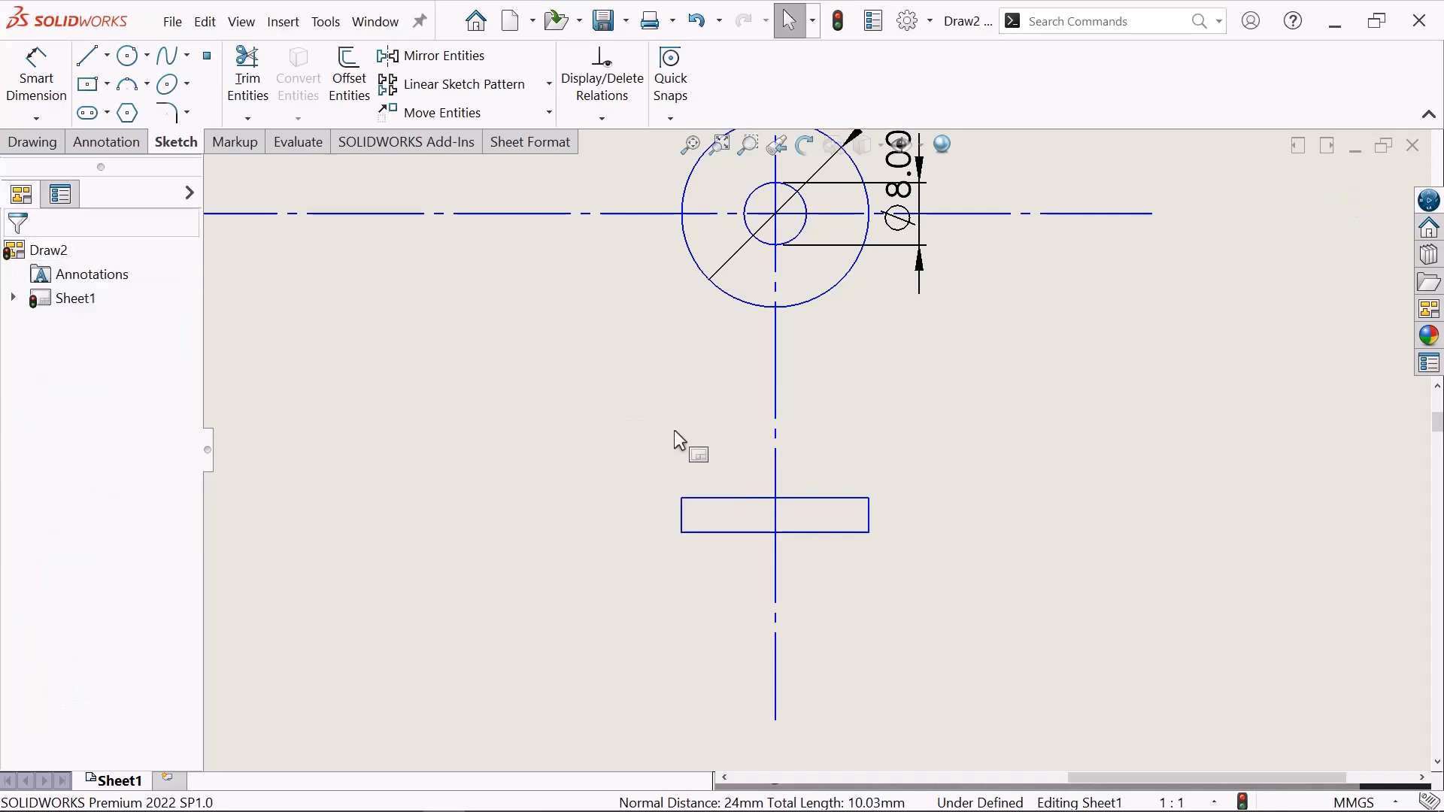
- Dimension the short vertical side of the washer's side view with a thickness of 3 mm
scroll(675, 431, "up", 2)
scroll(783, 512, "down", 1)
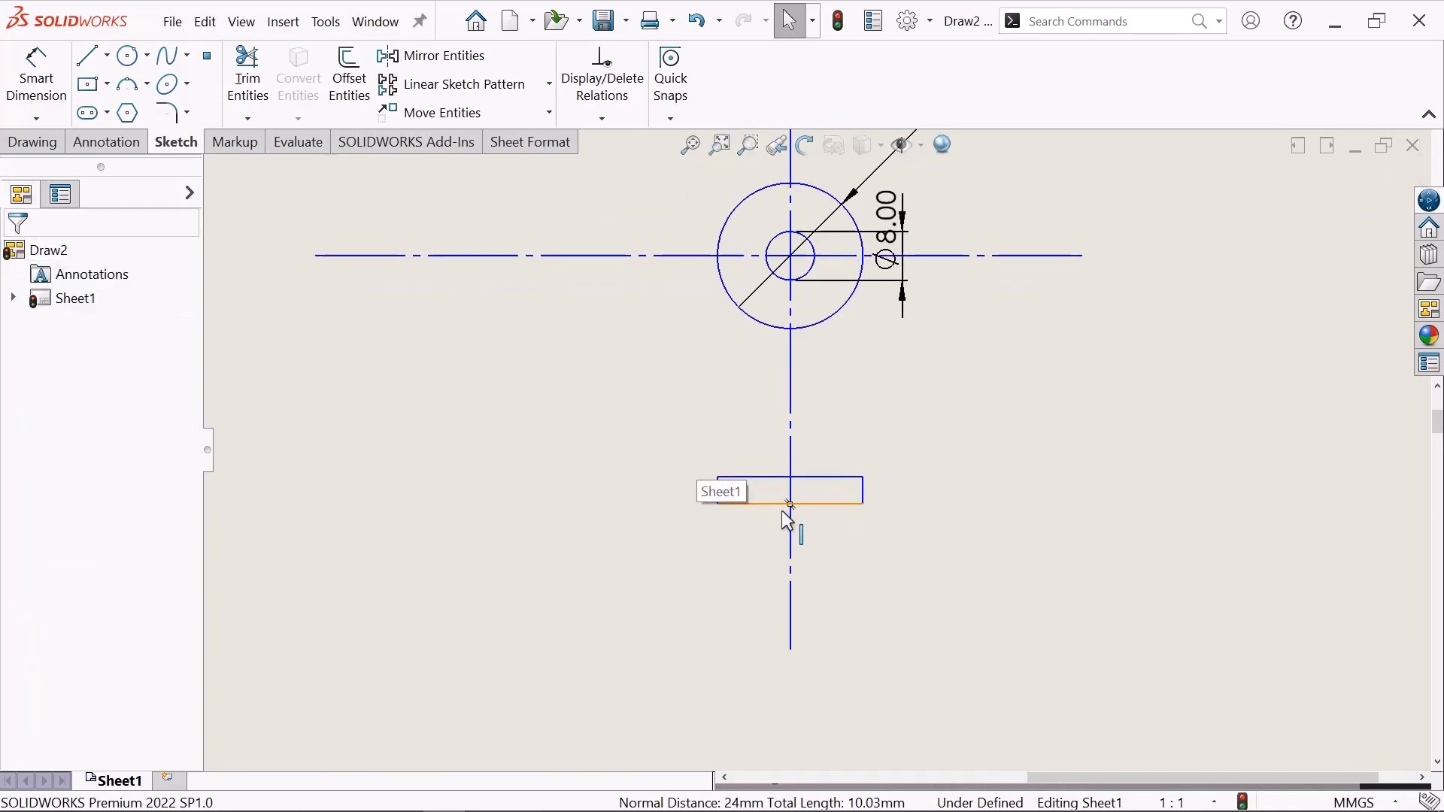
scroll(787, 519, "down", 1)
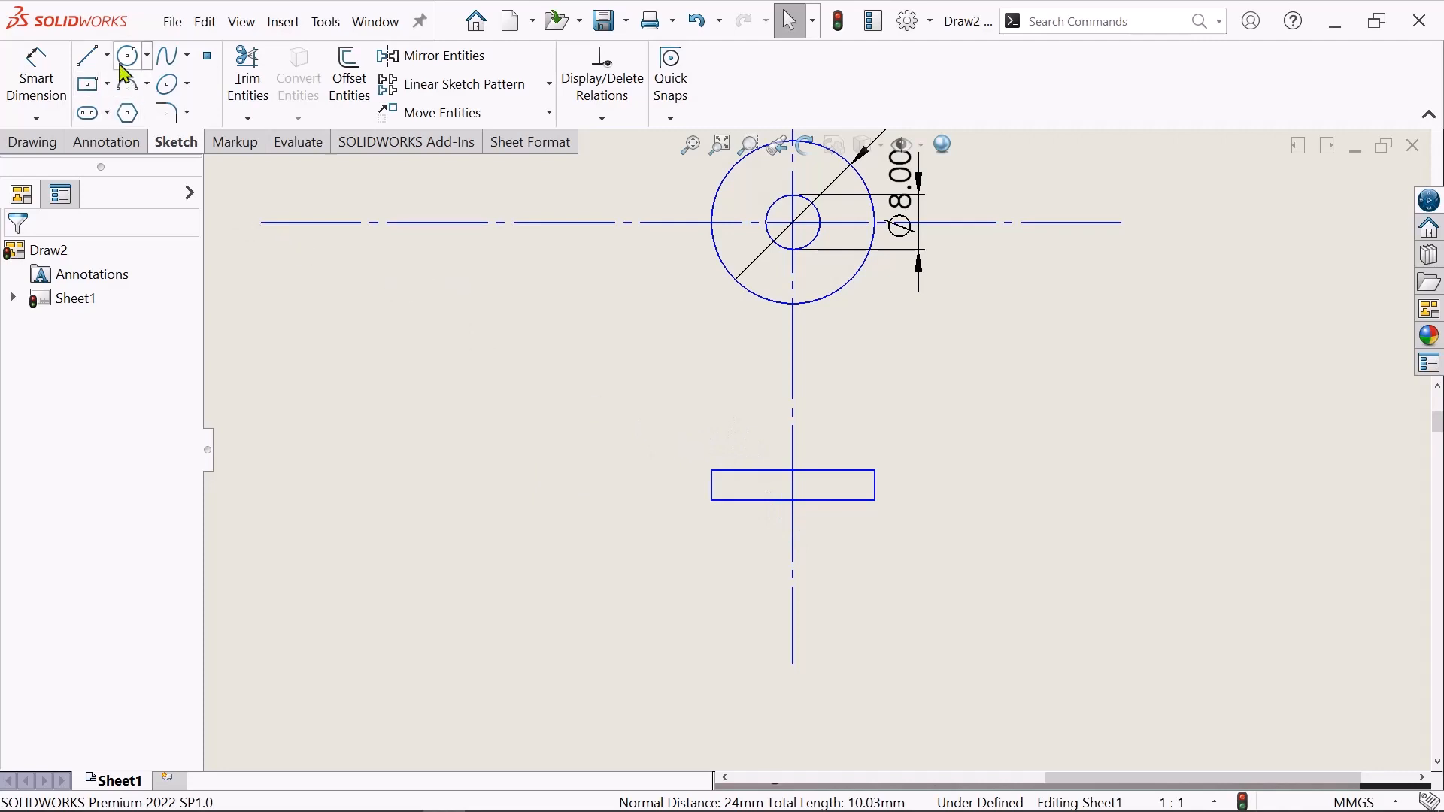
left_click(45, 91)
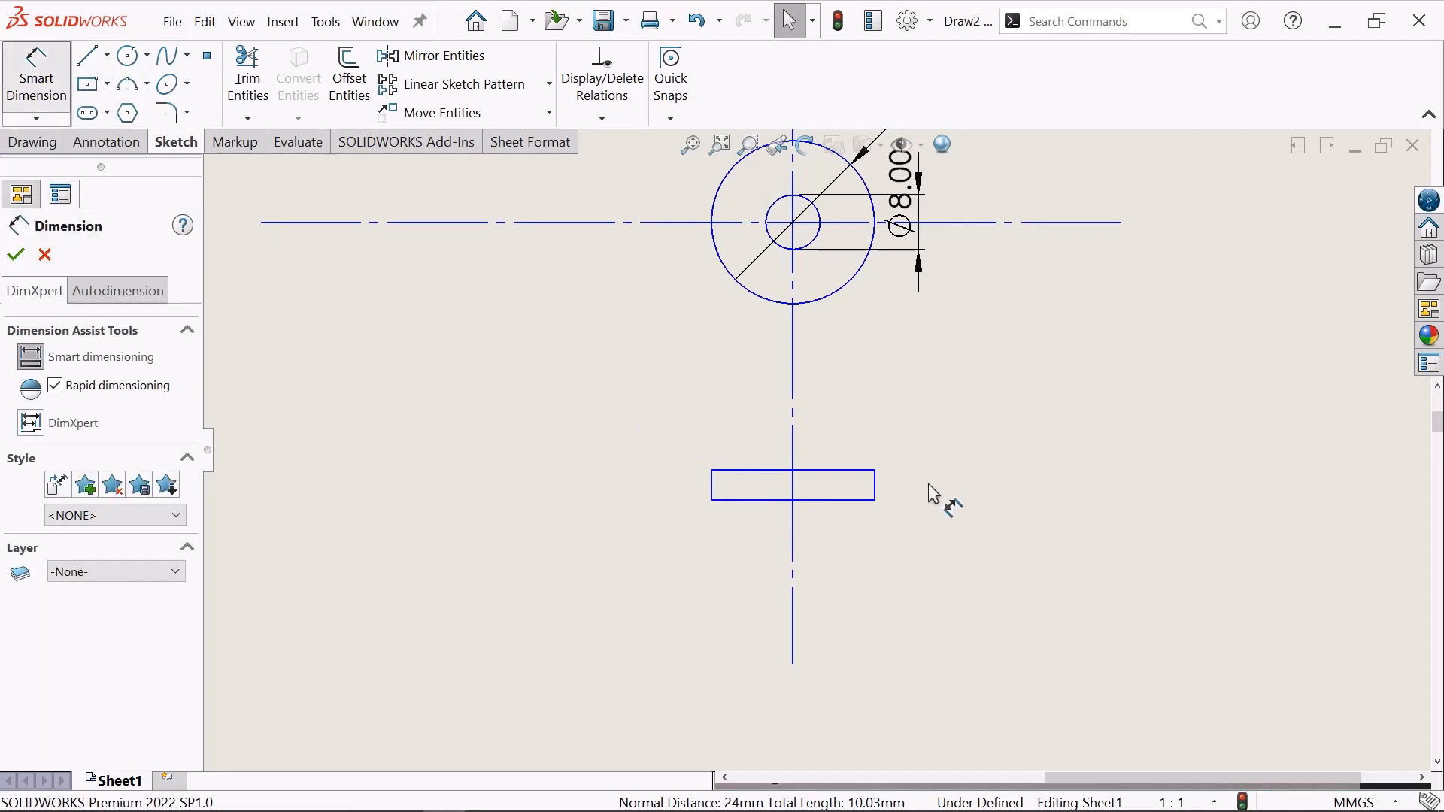
left_click(877, 487)
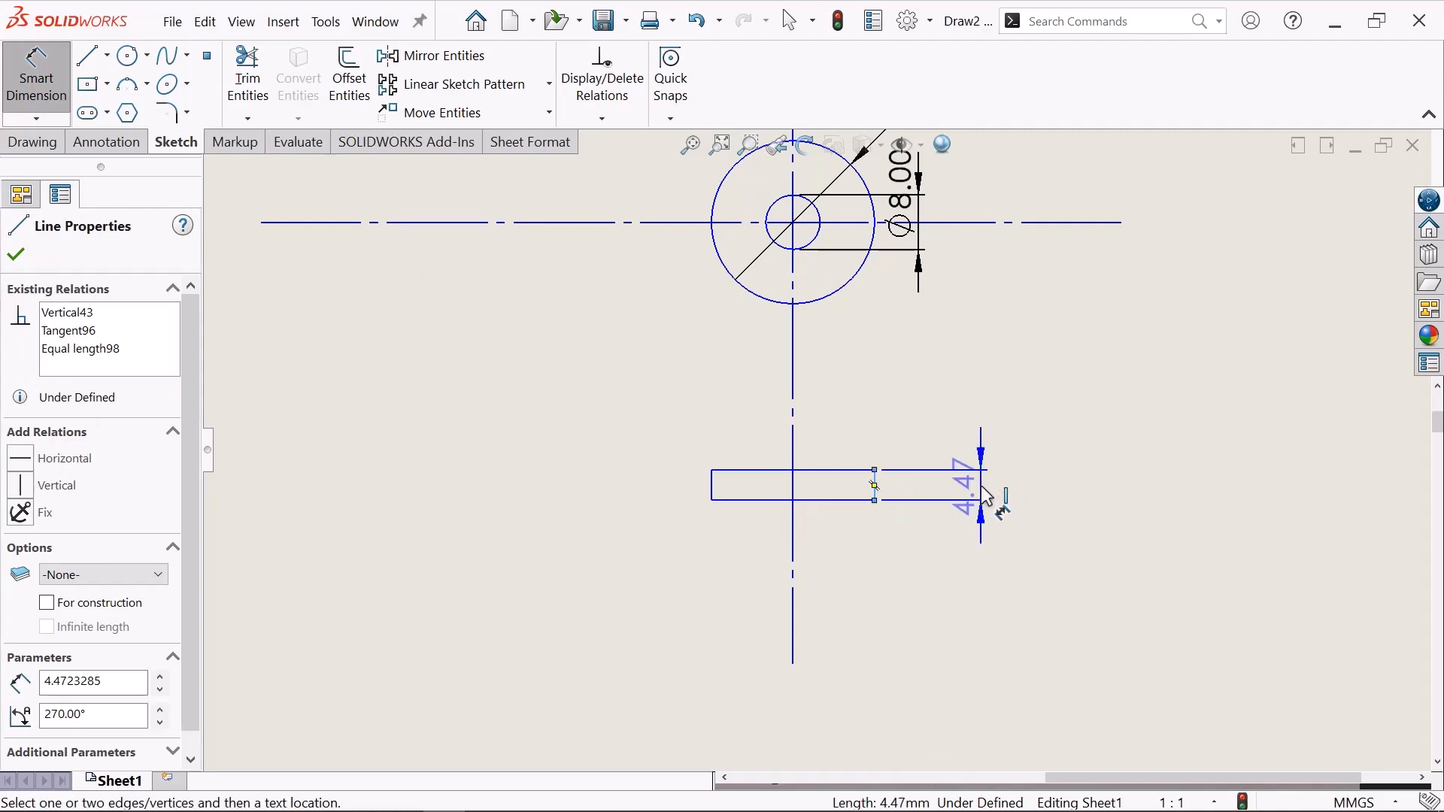
left_click(986, 497)
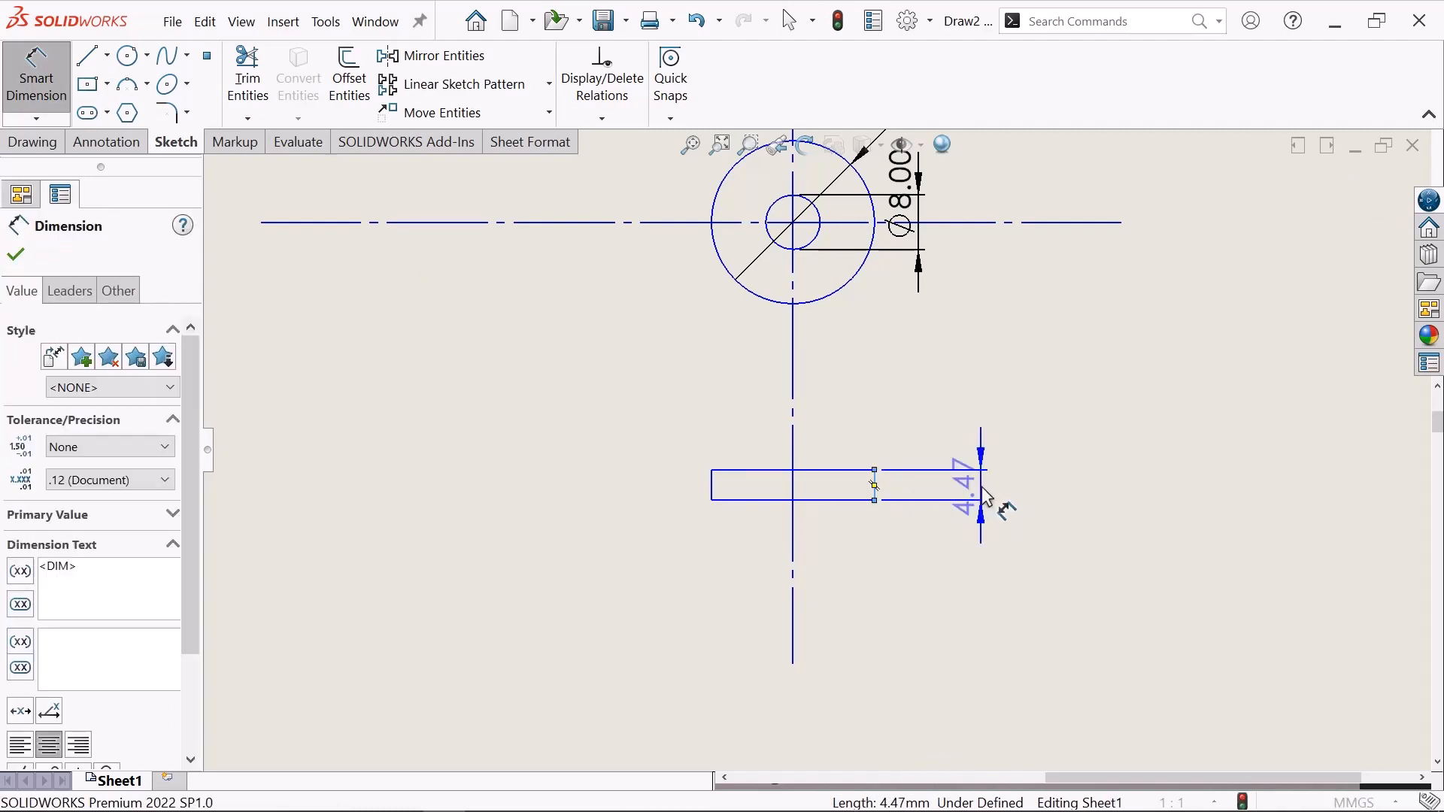
key("BackSpace")
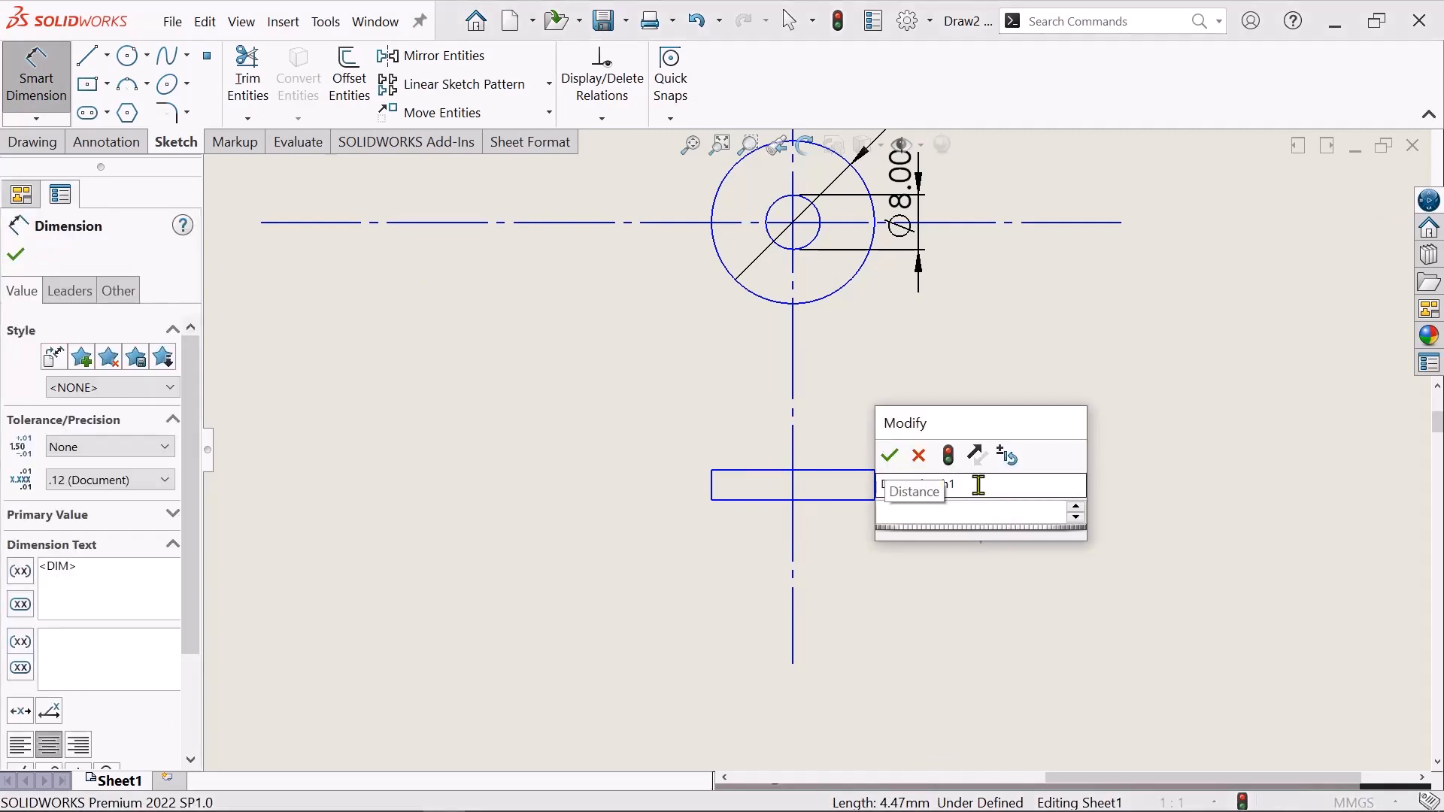
type("3")
key("Return")
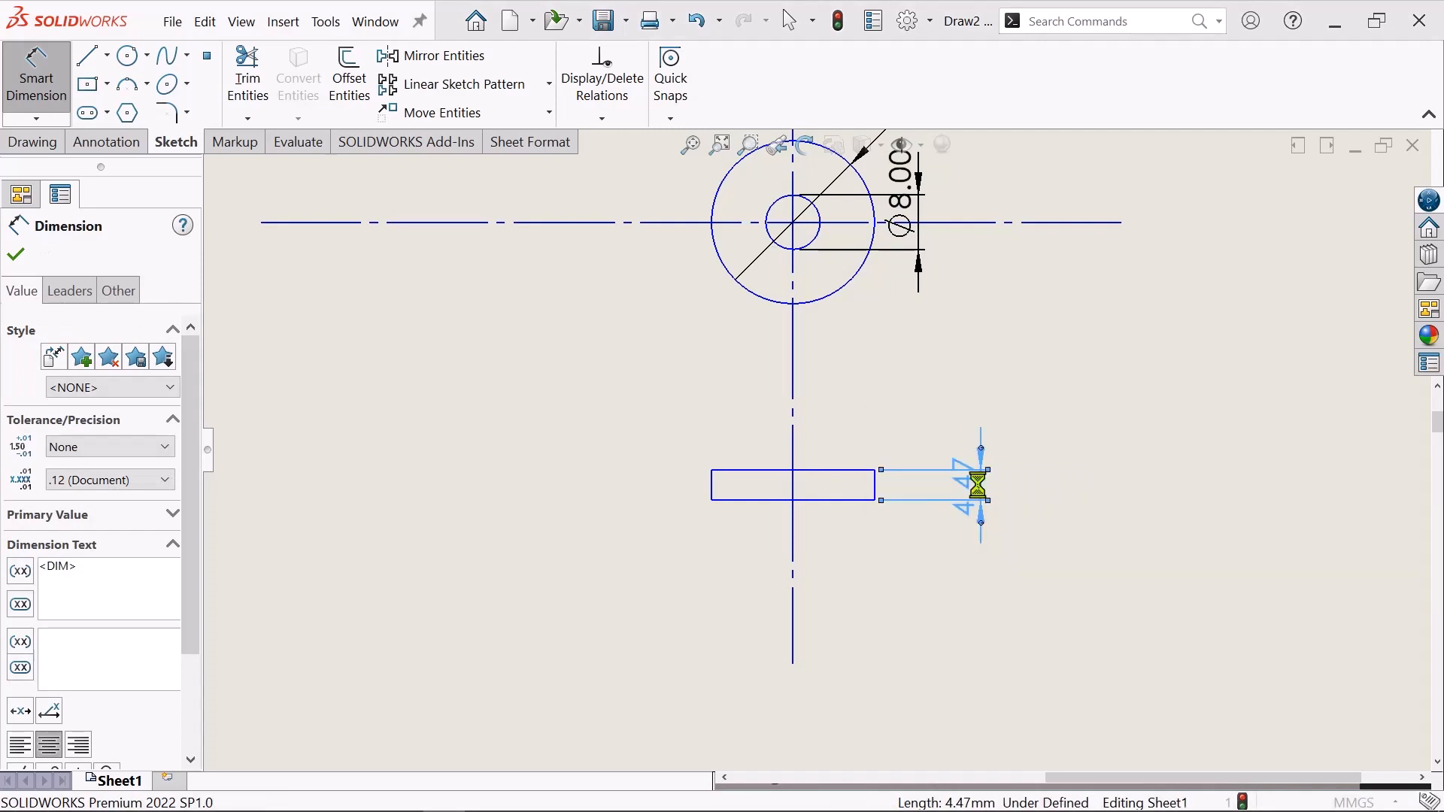
left_click(1121, 498)
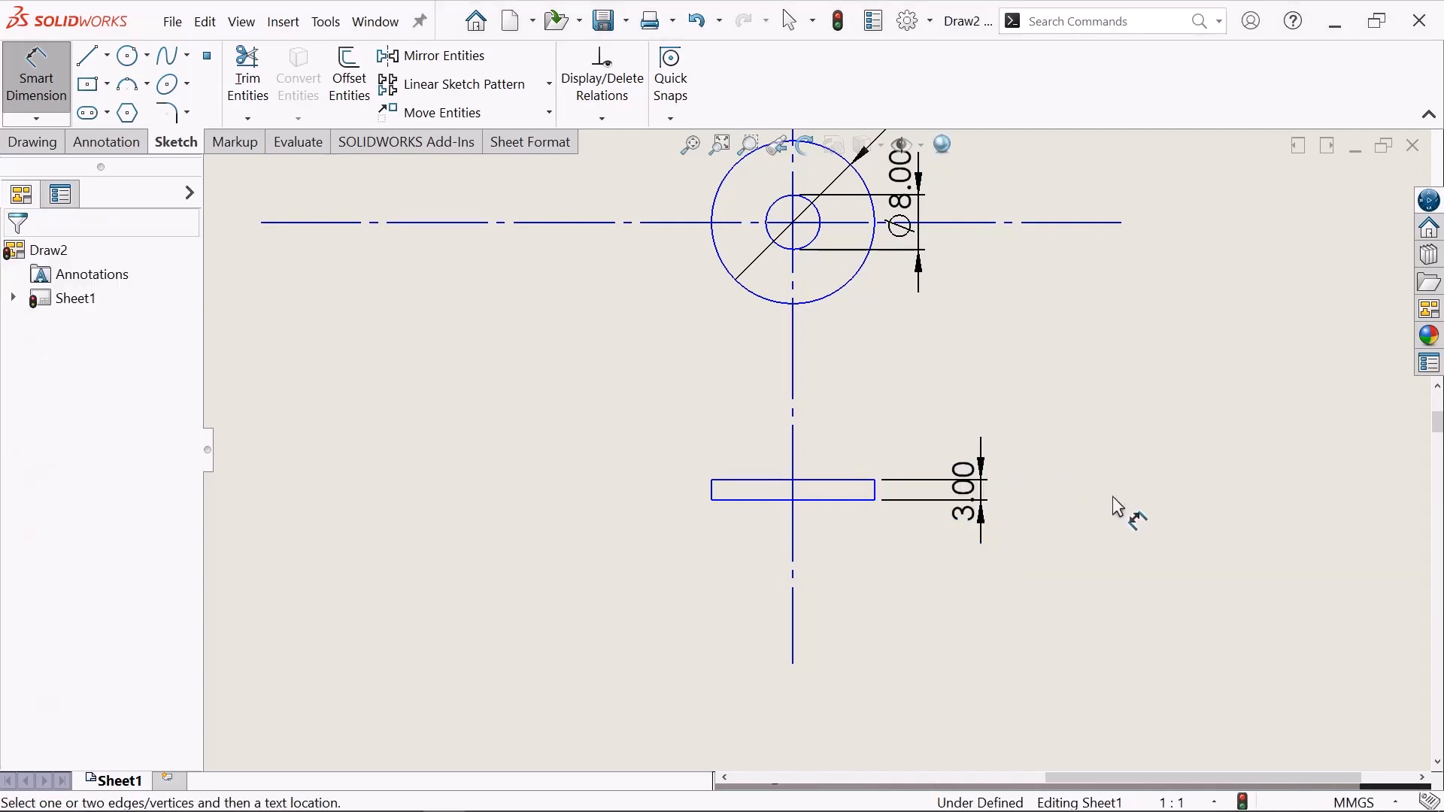
- Sketch a near-vertical construction line about 3 mm long across the washer's side view, between its long edges and left of the centerline
scroll(1091, 501, "down", 1)
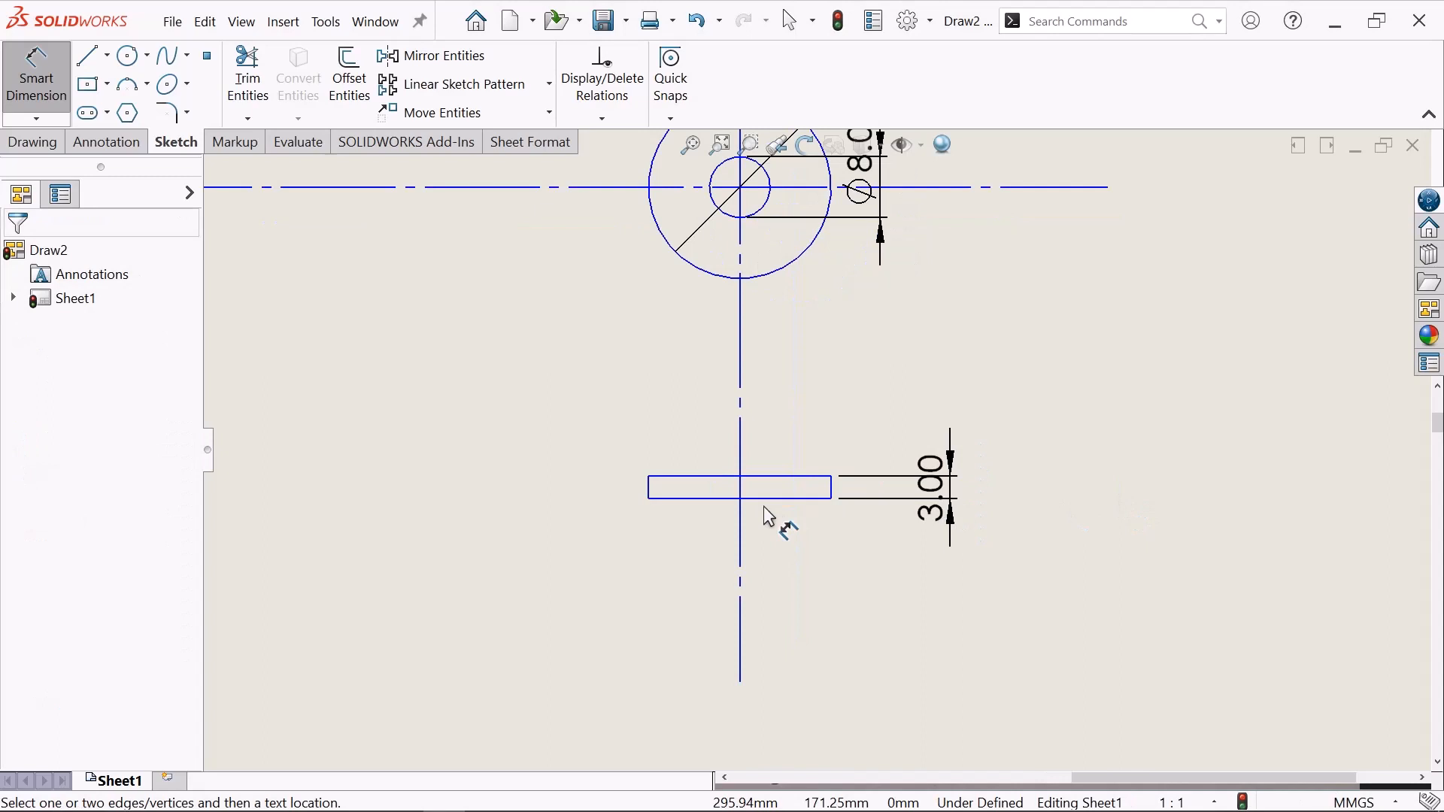
scroll(764, 507, "down", 1)
scroll(790, 237, "up", 2)
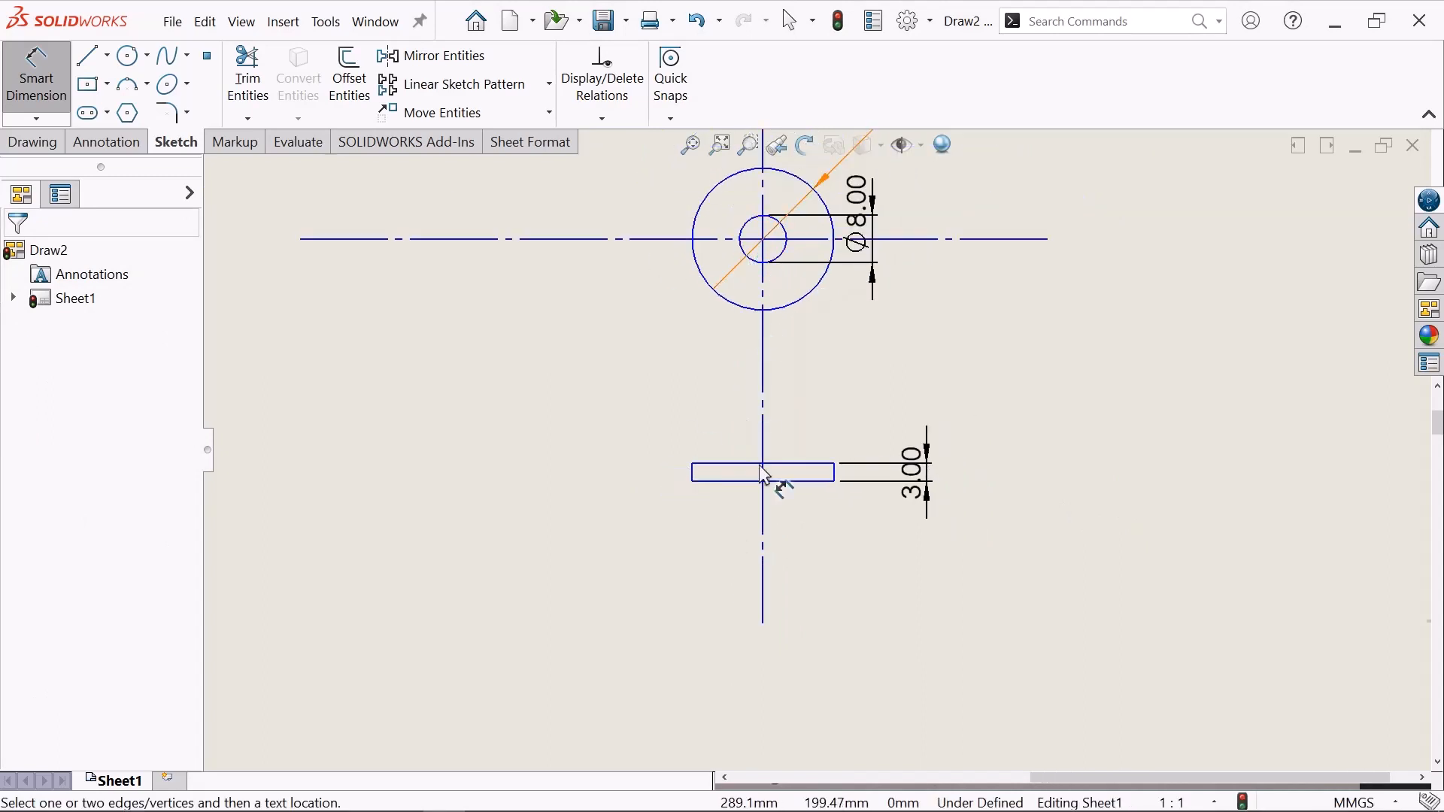
left_click(108, 54)
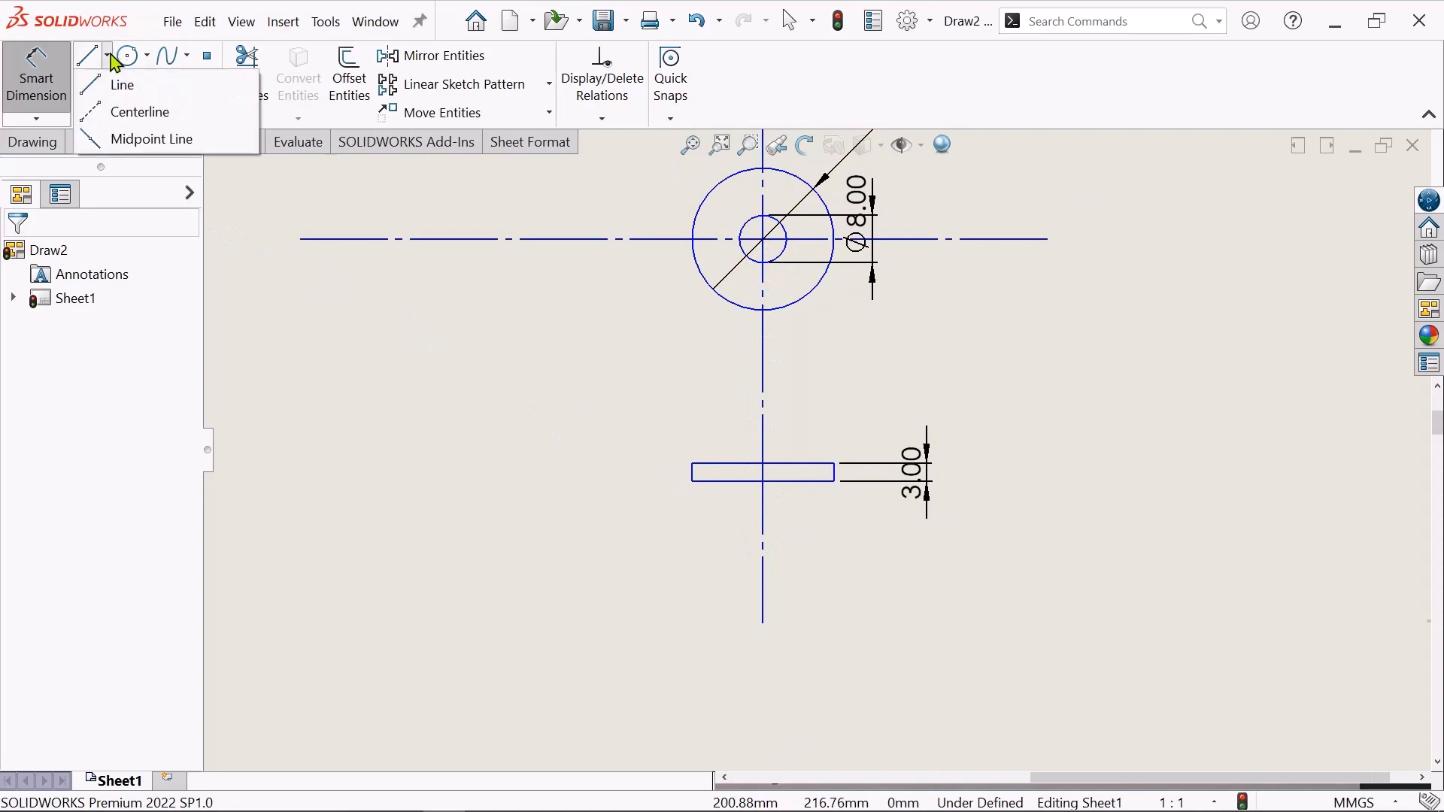
left_click(120, 112)
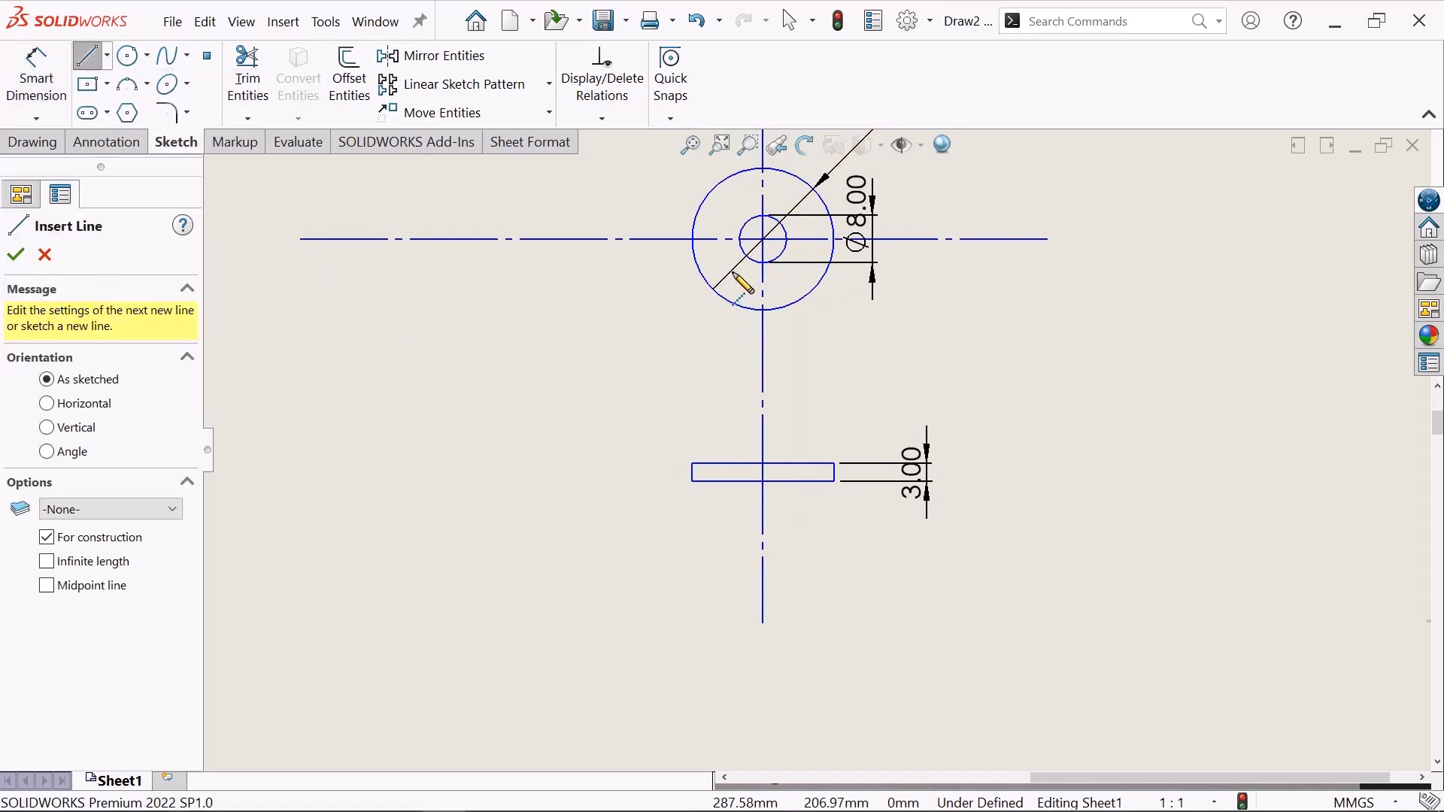
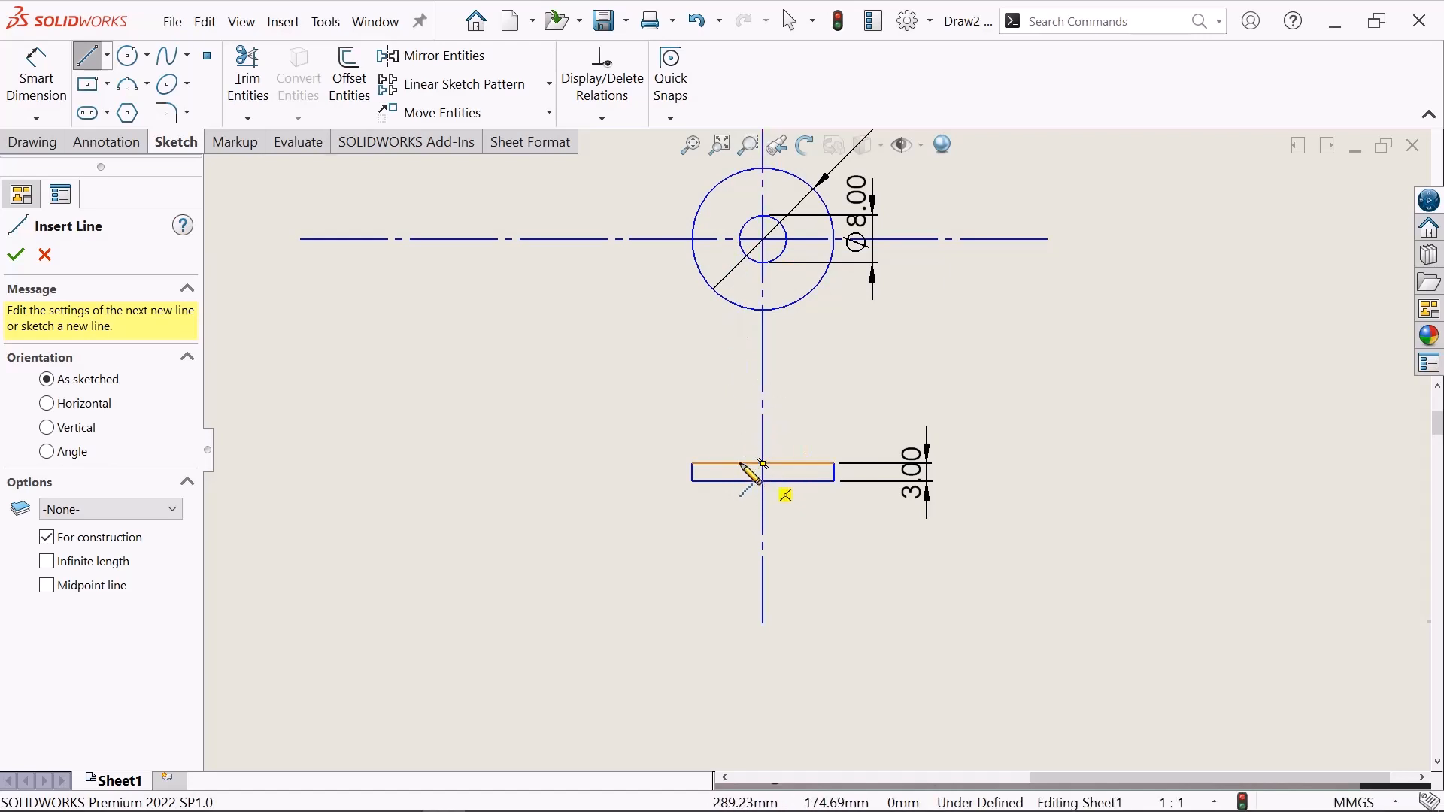
left_click(763, 464)
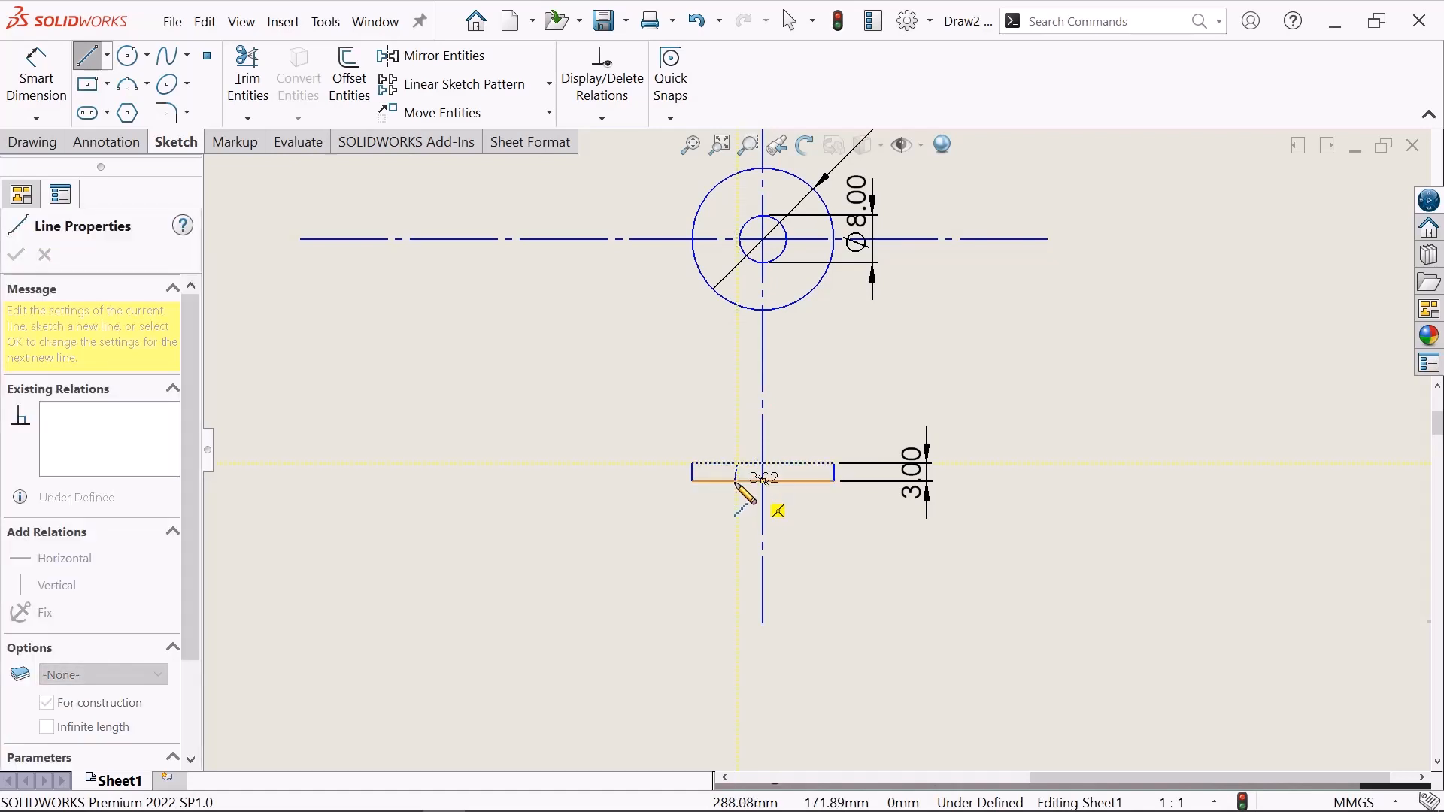
left_click(738, 481)
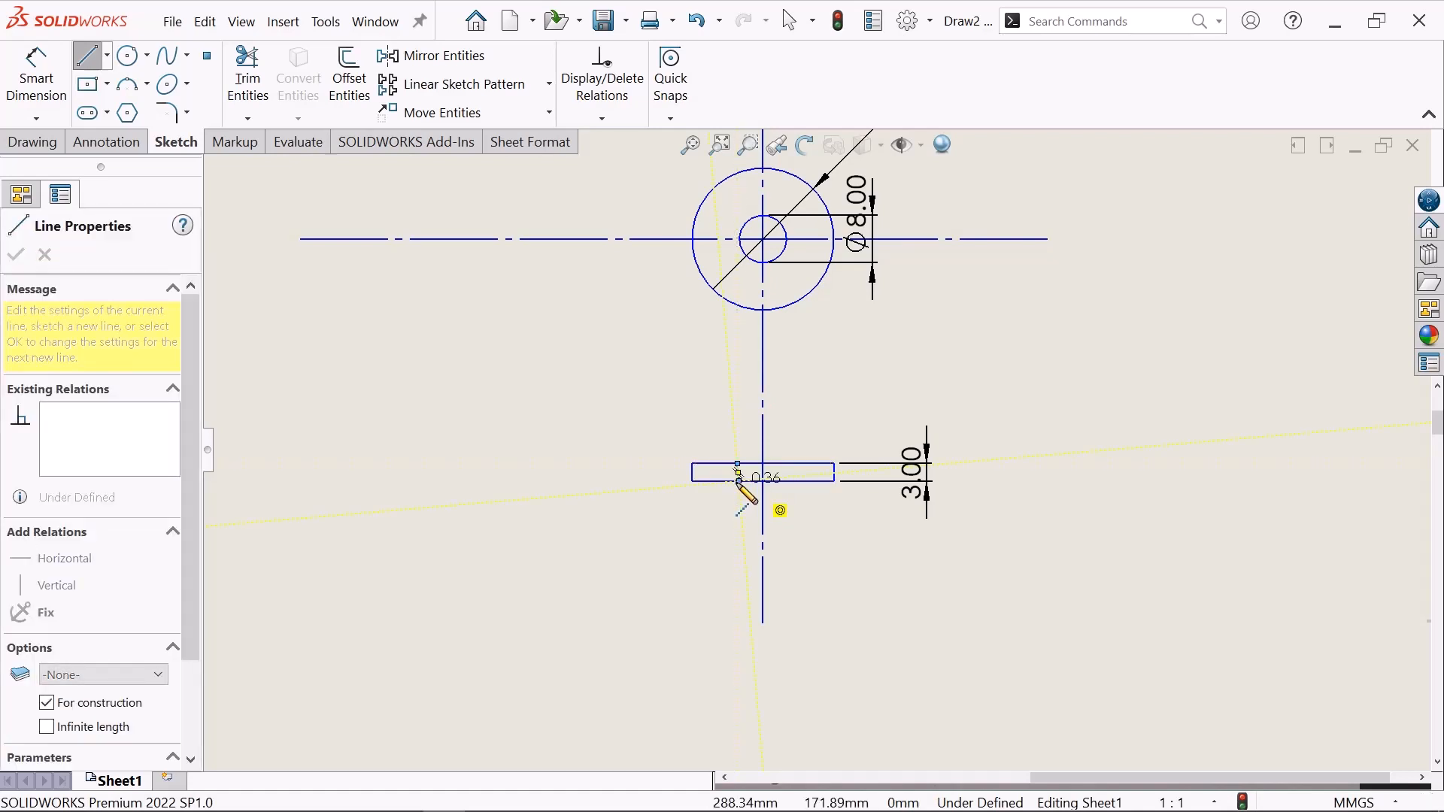
scroll(728, 486, "down", 3)
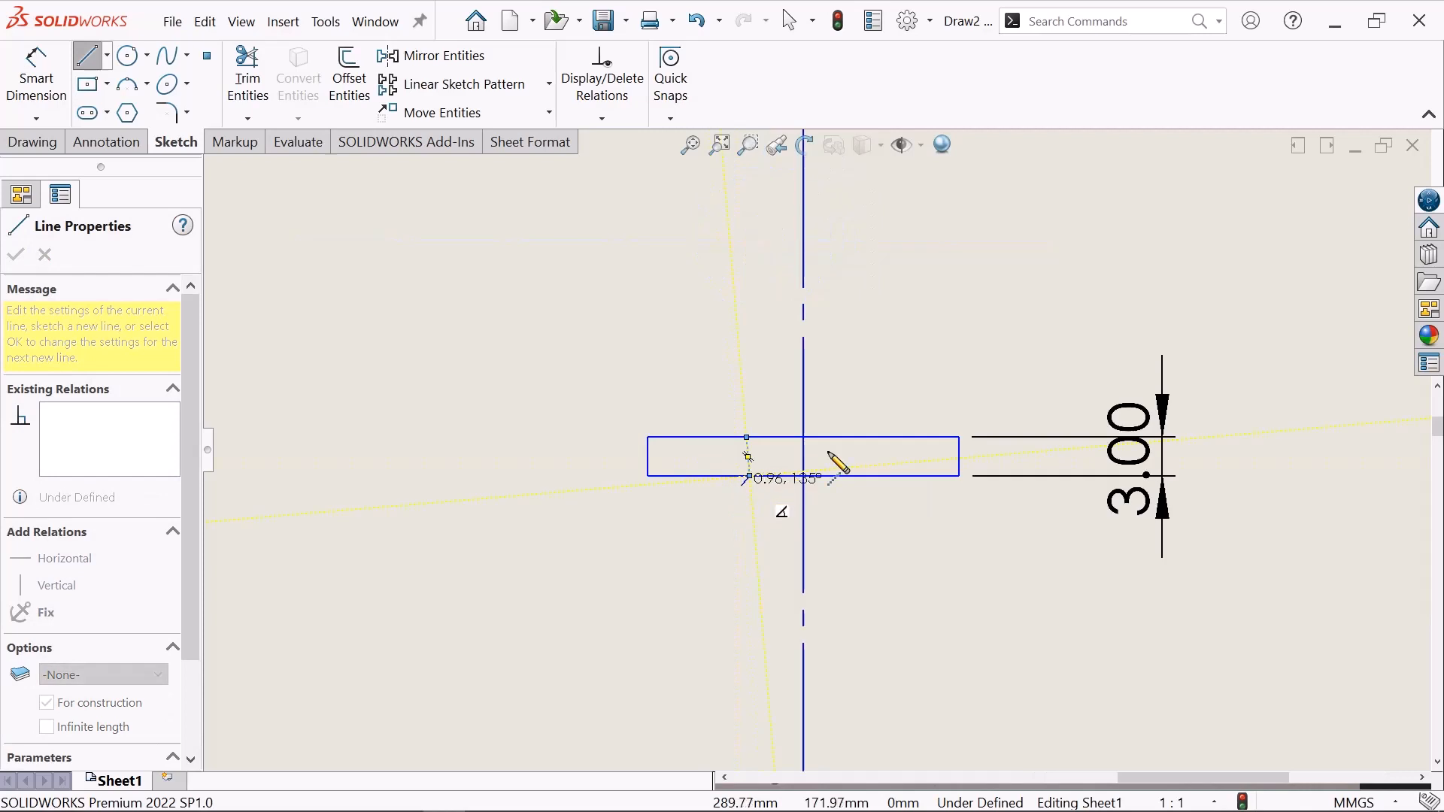
right_click(871, 410)
left_click(883, 410)
key("Escape")
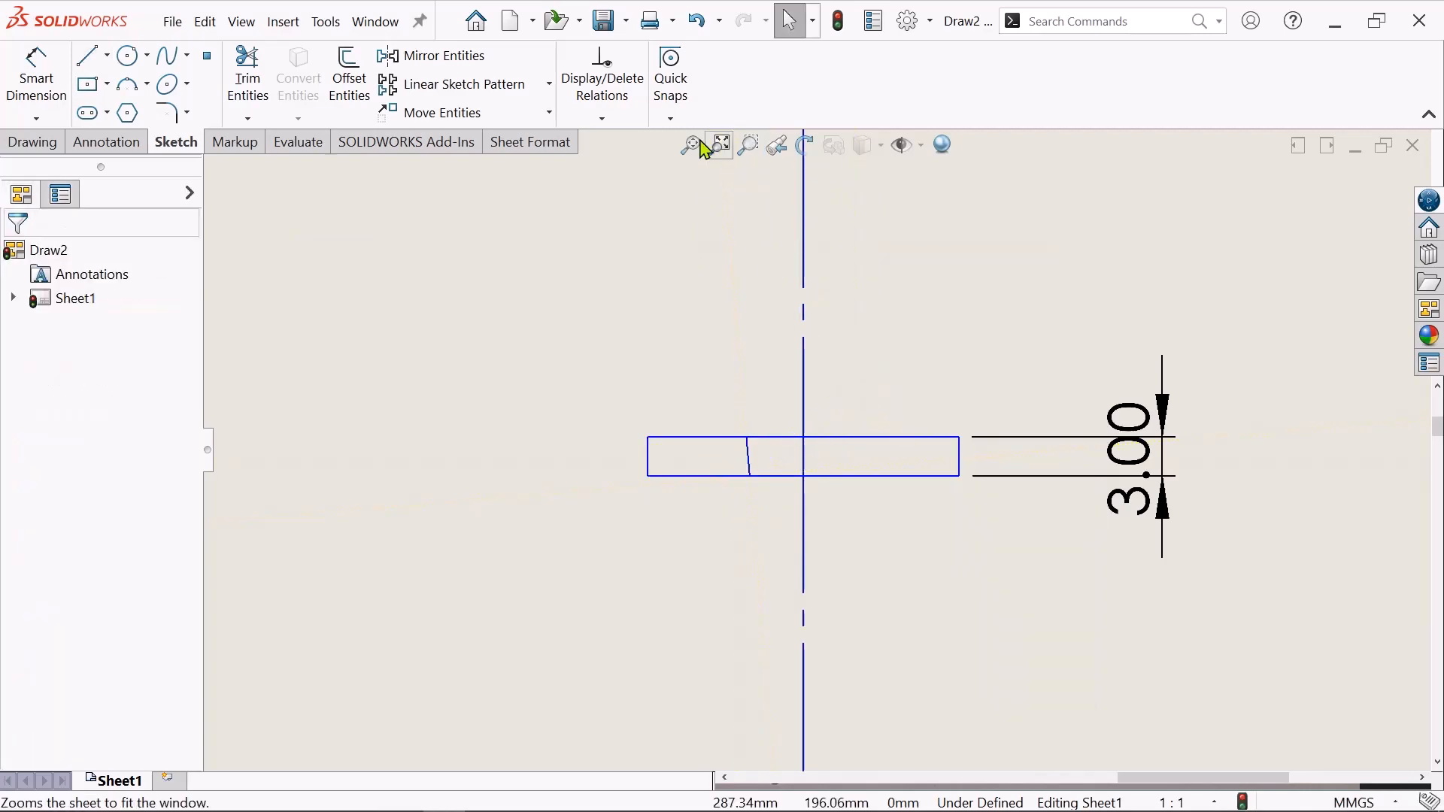
- Sketch a near-vertical construction line about 3 mm long across the washer's side view, between its long edges and right of the centerline
scroll(910, 377, "up", 3)
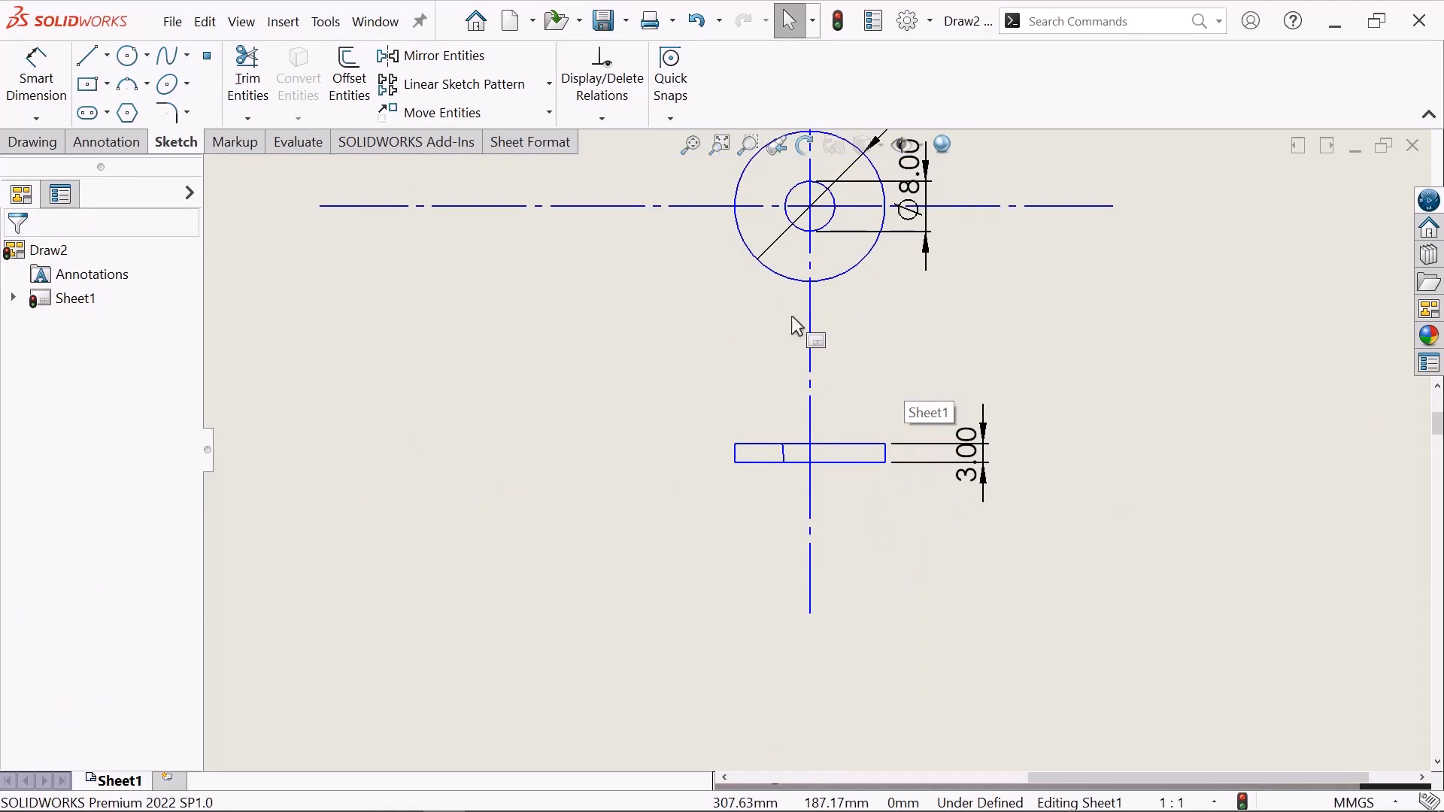
left_click(107, 55)
left_click(104, 113)
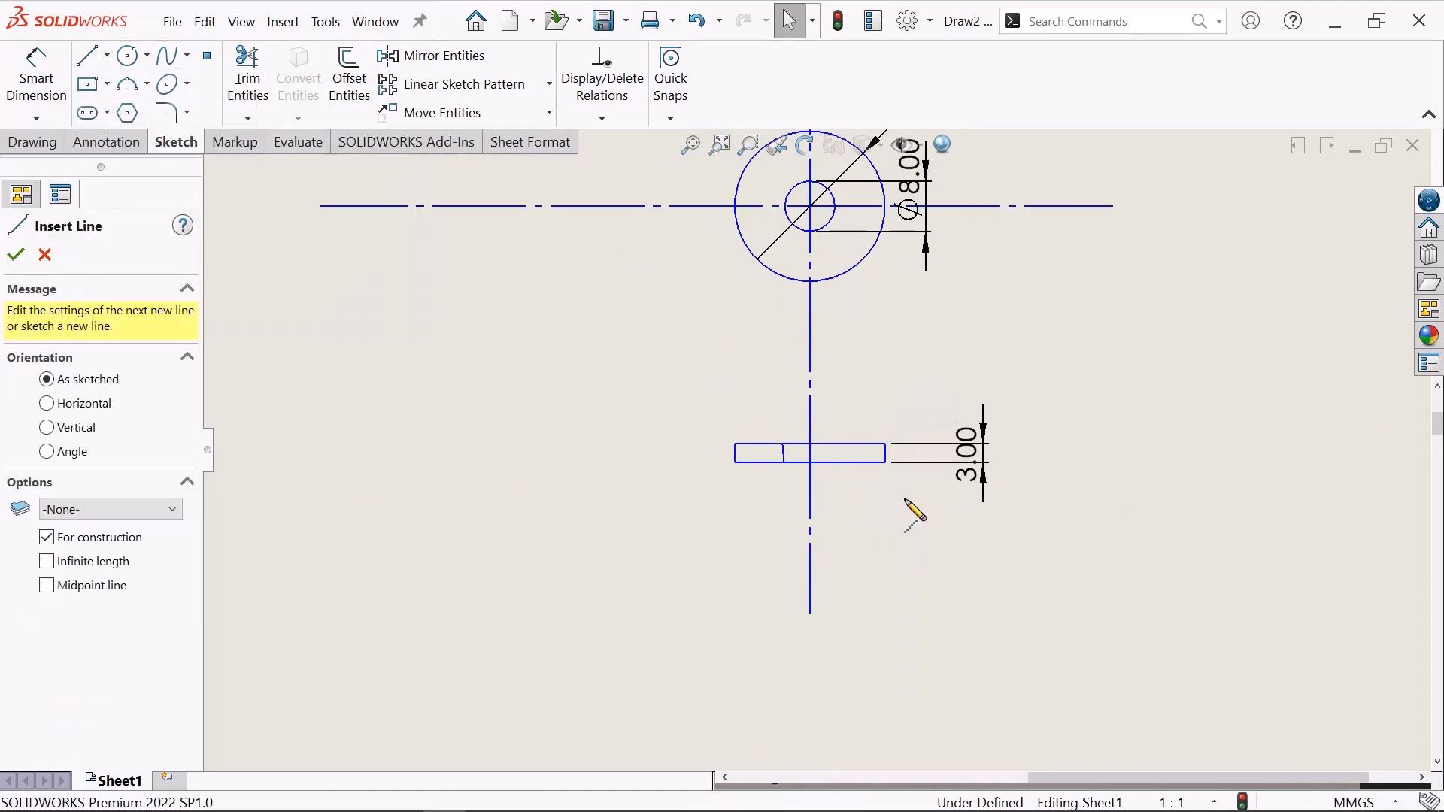
scroll(913, 506, "down", 2)
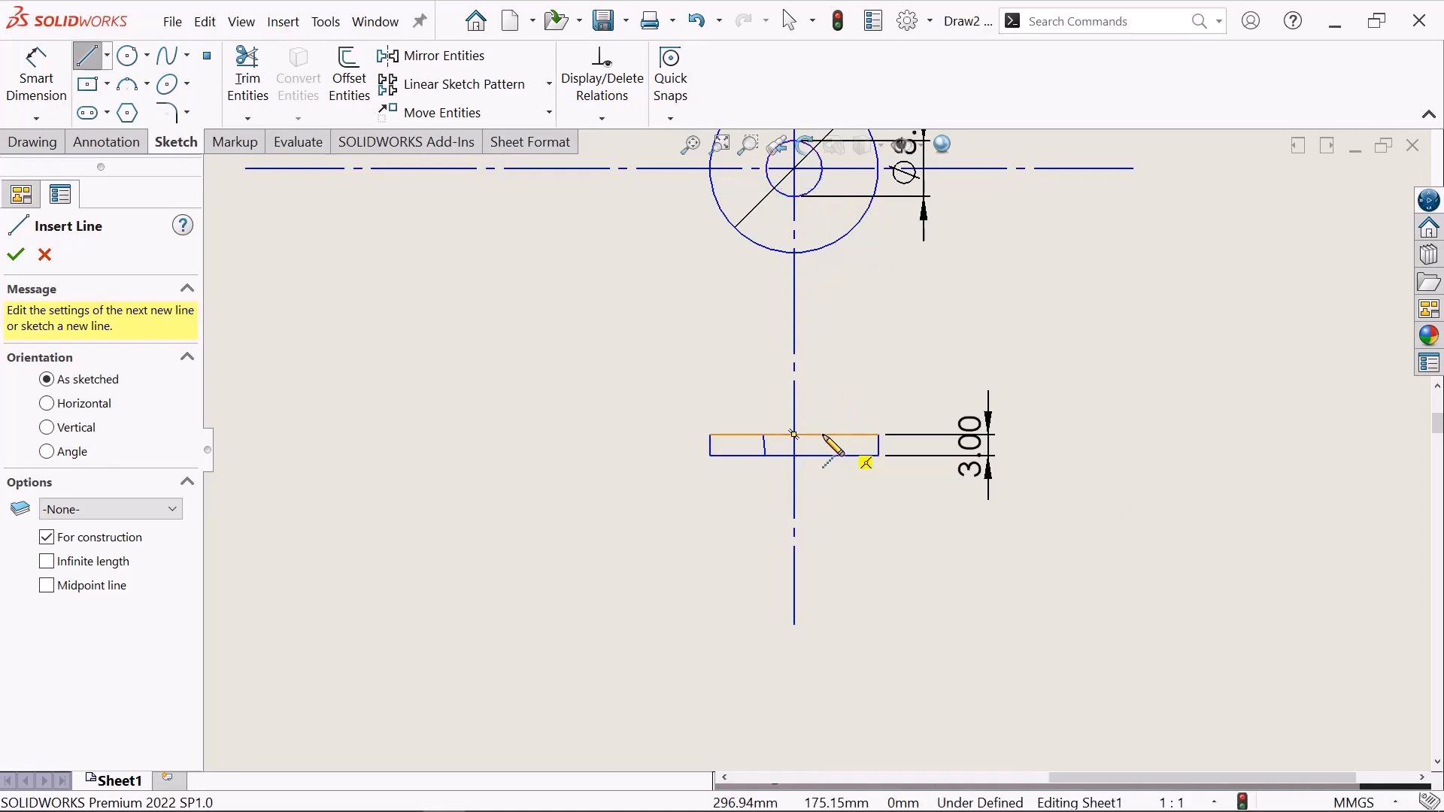
left_click(795, 435)
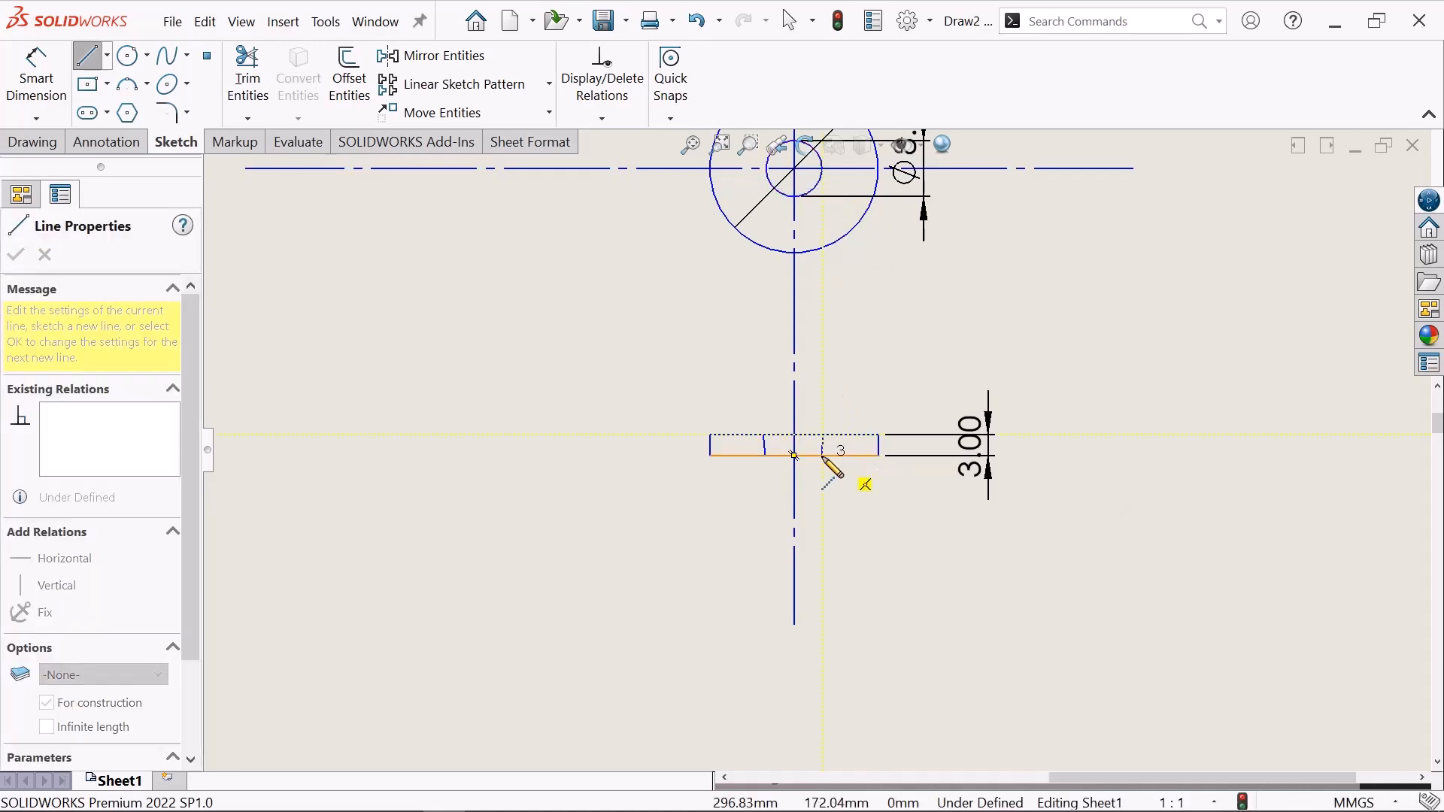
left_click(823, 456)
right_click(827, 458)
left_click(871, 476)
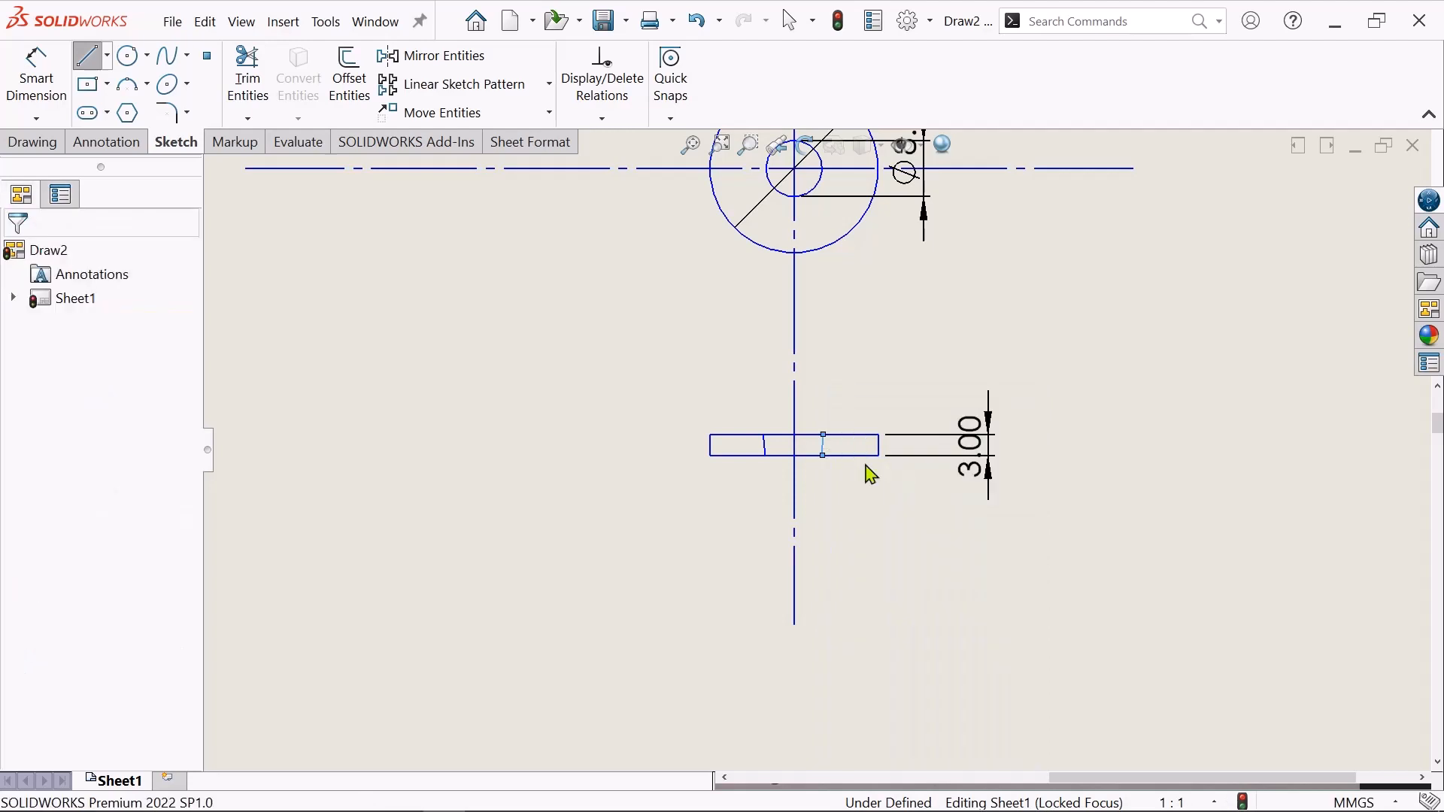
- Add a Vertical relation to each of the two hole lines in the washer's side view
scroll(871, 476, "down", 2)
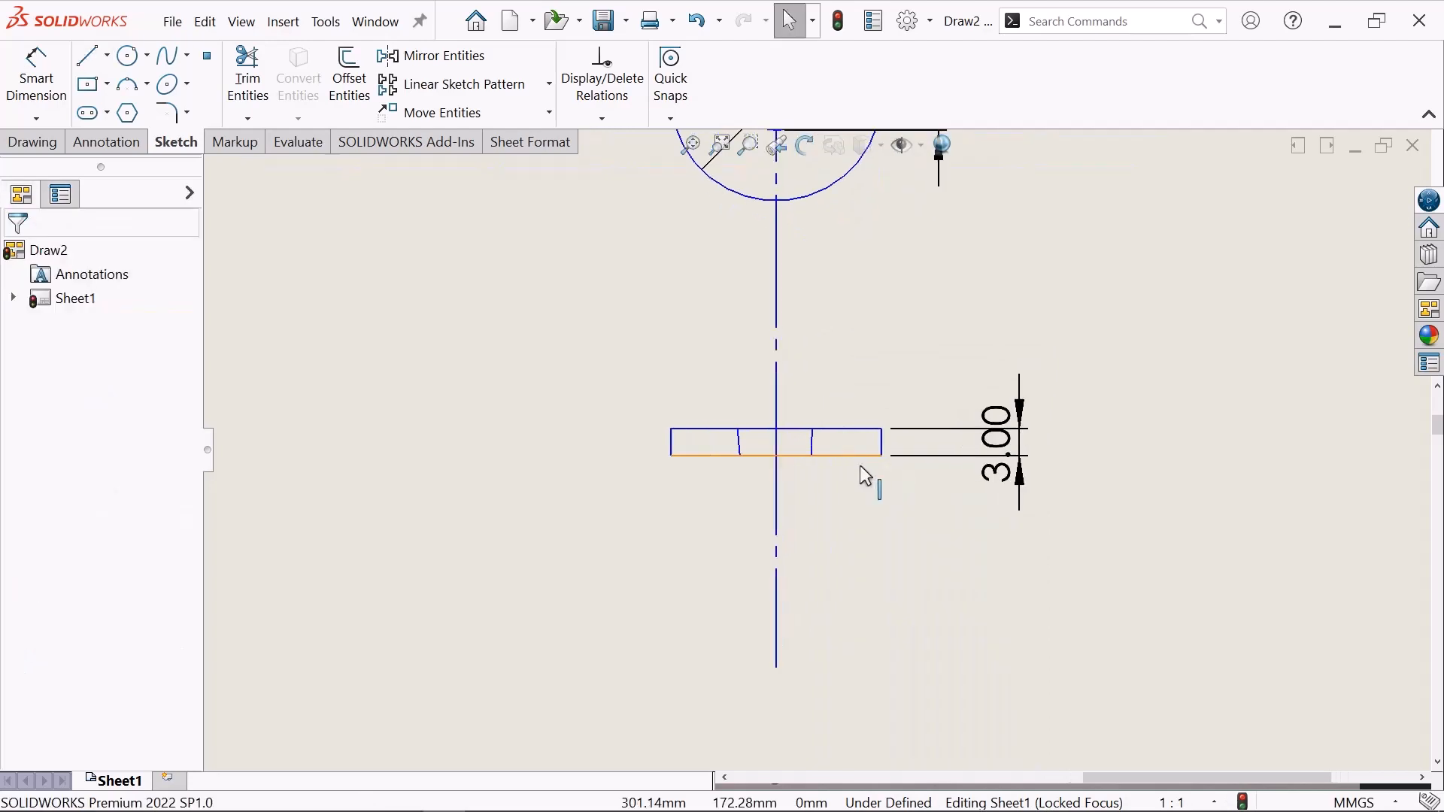
left_click(738, 440)
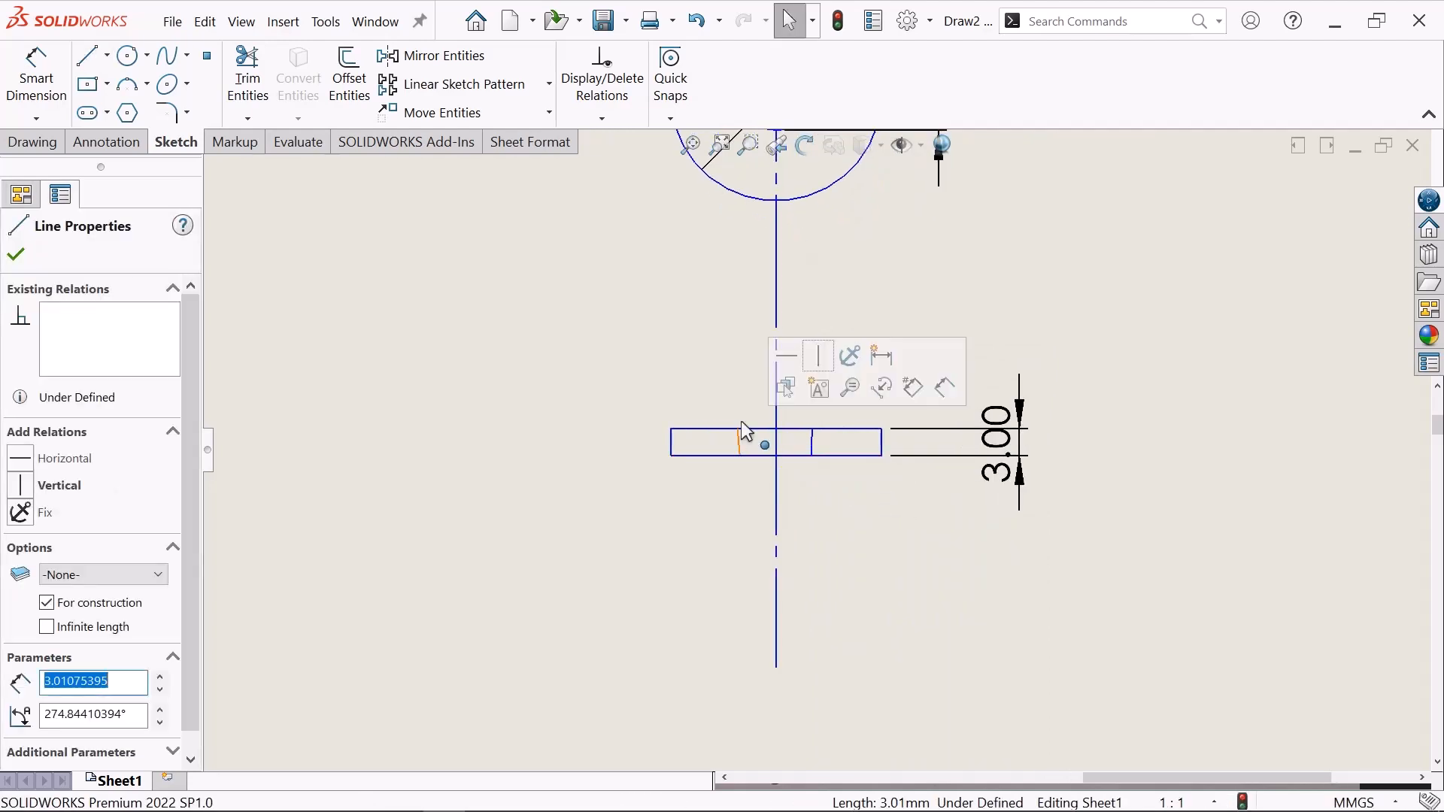
left_click(818, 364)
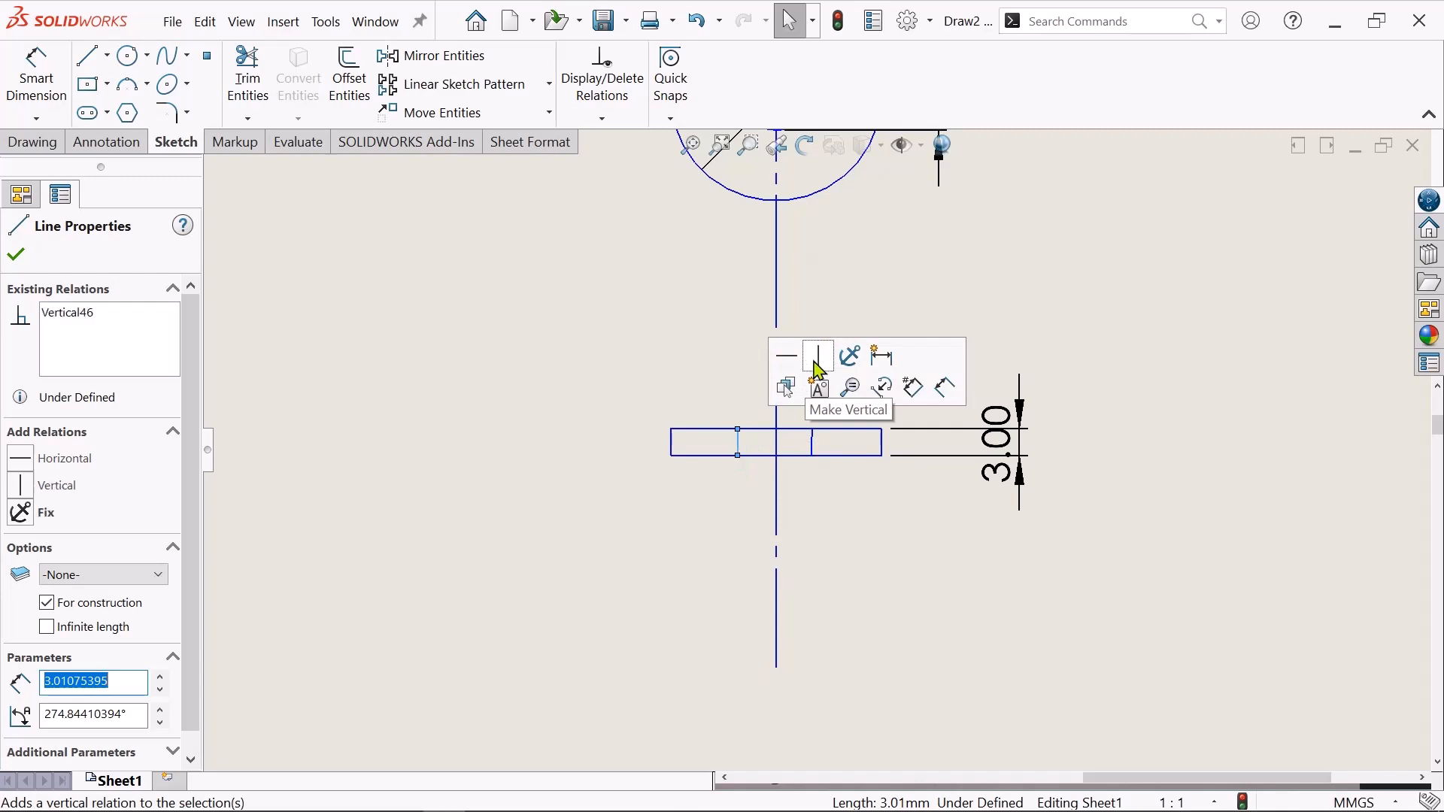
left_click(811, 445)
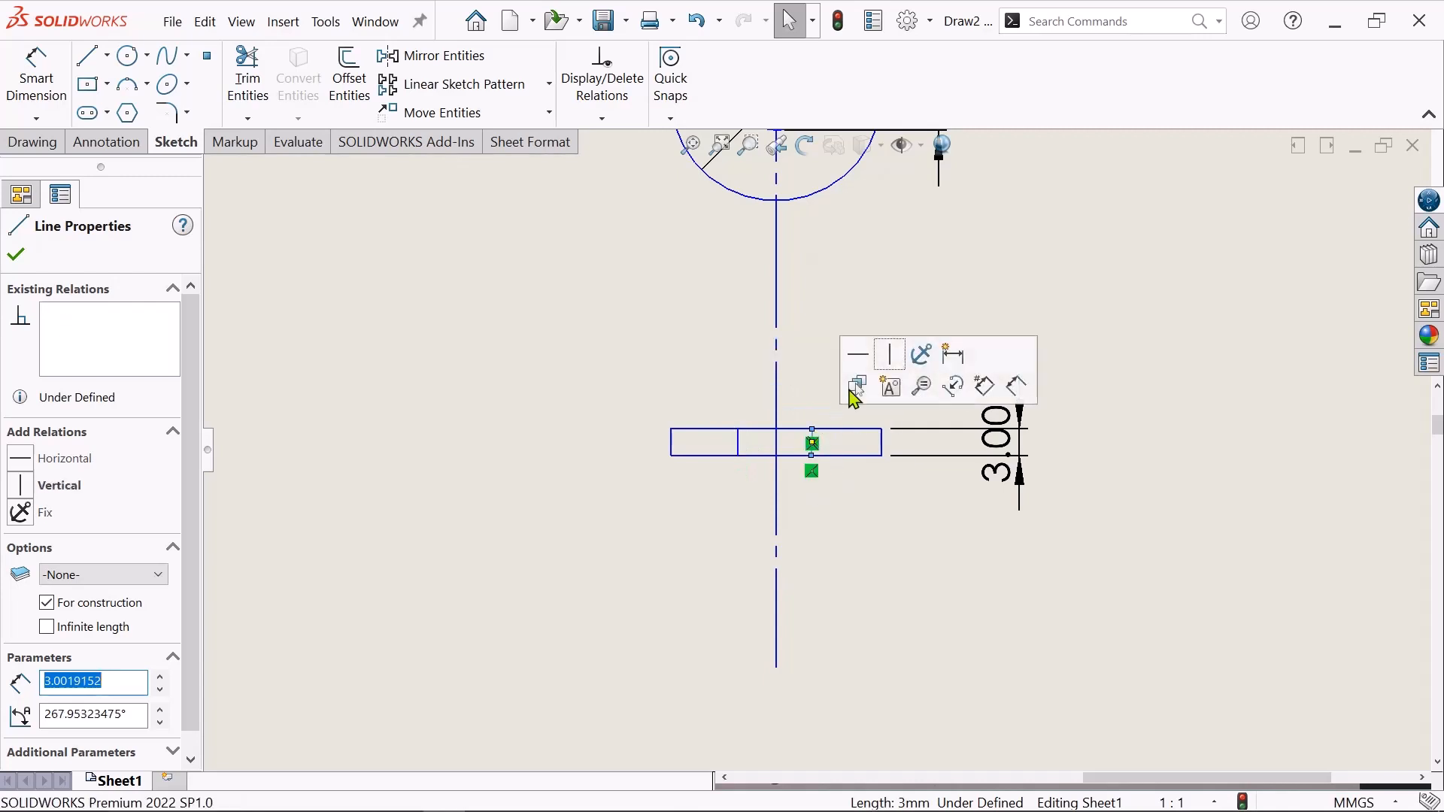
left_click(894, 369)
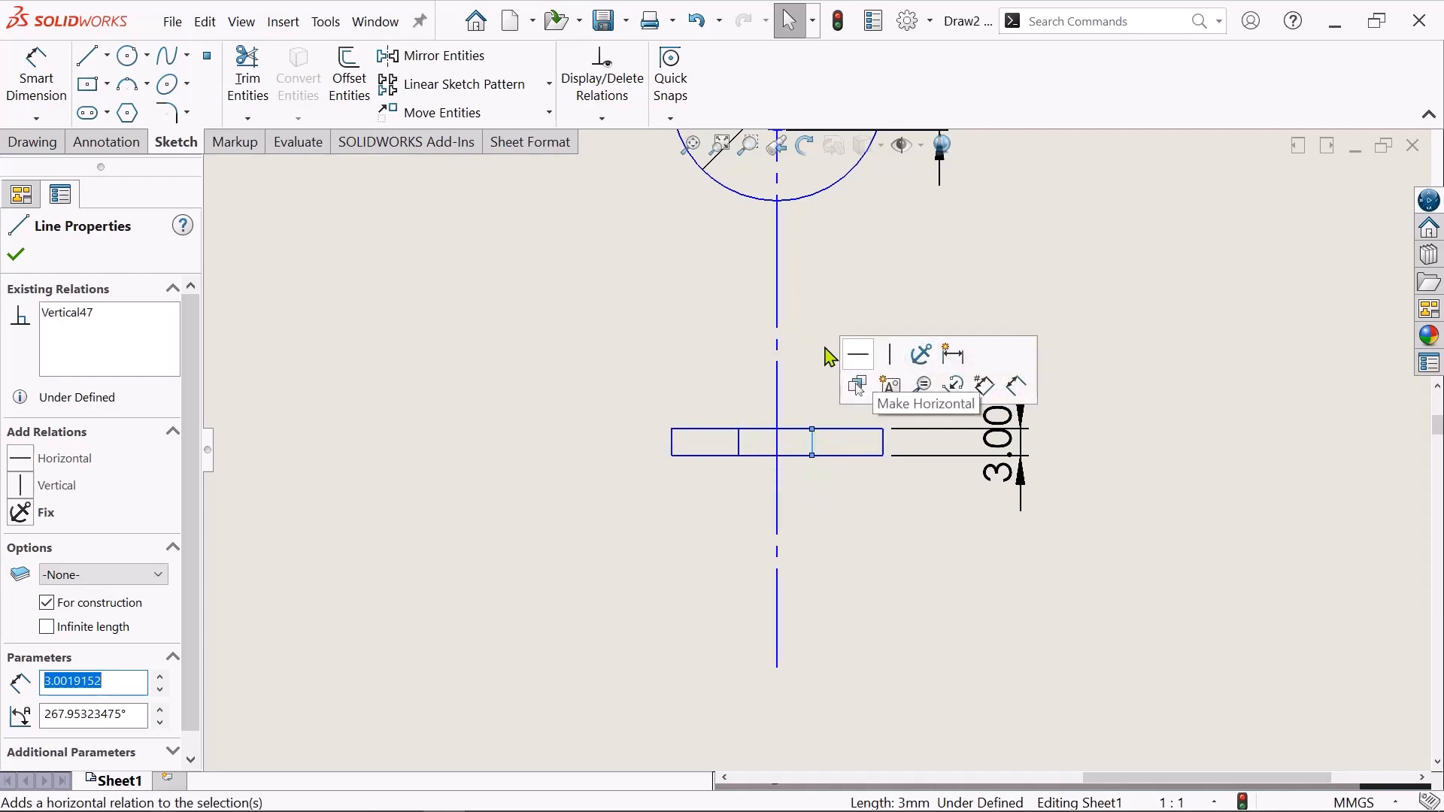
left_click(826, 351)
scroll(805, 497, "down", 3)
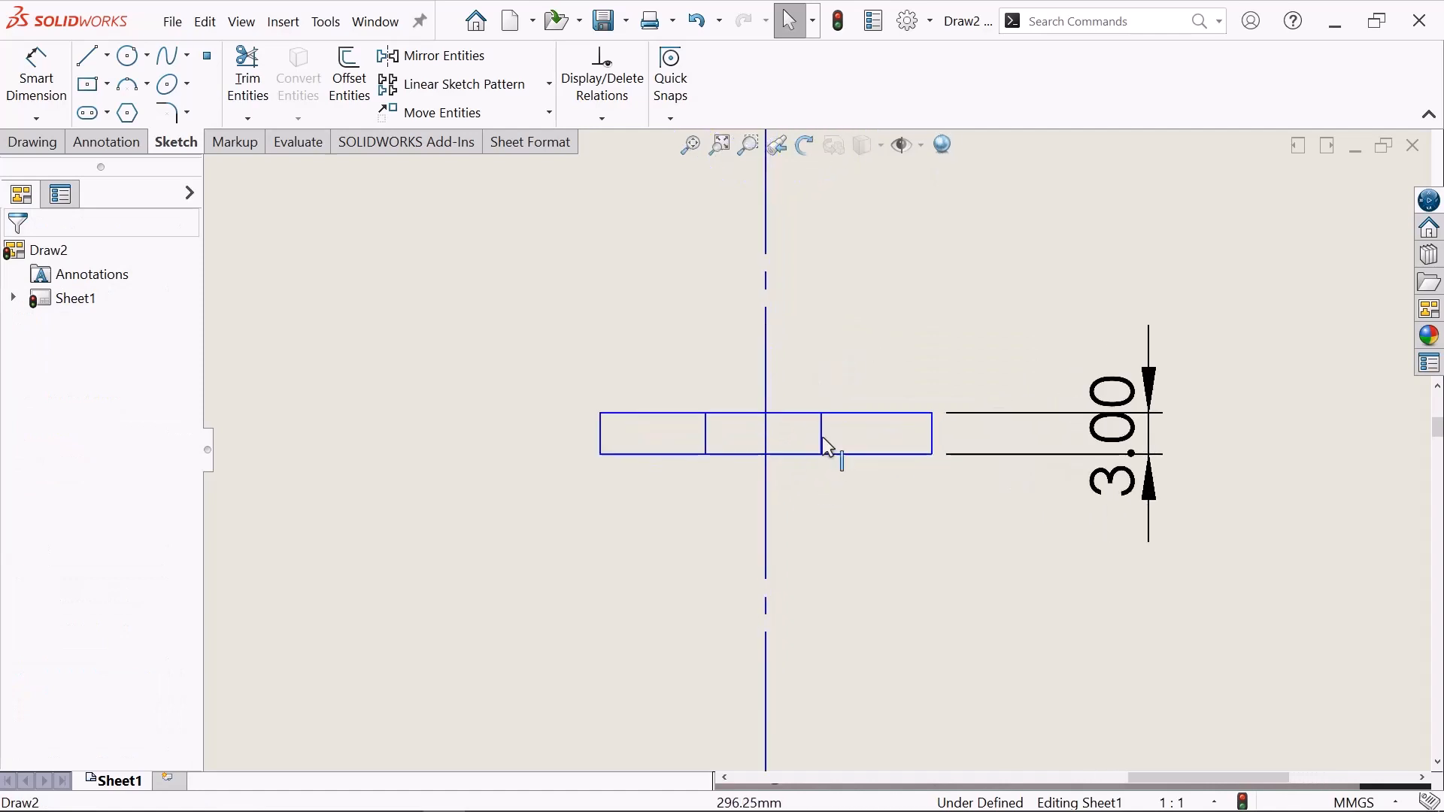
left_click(821, 430)
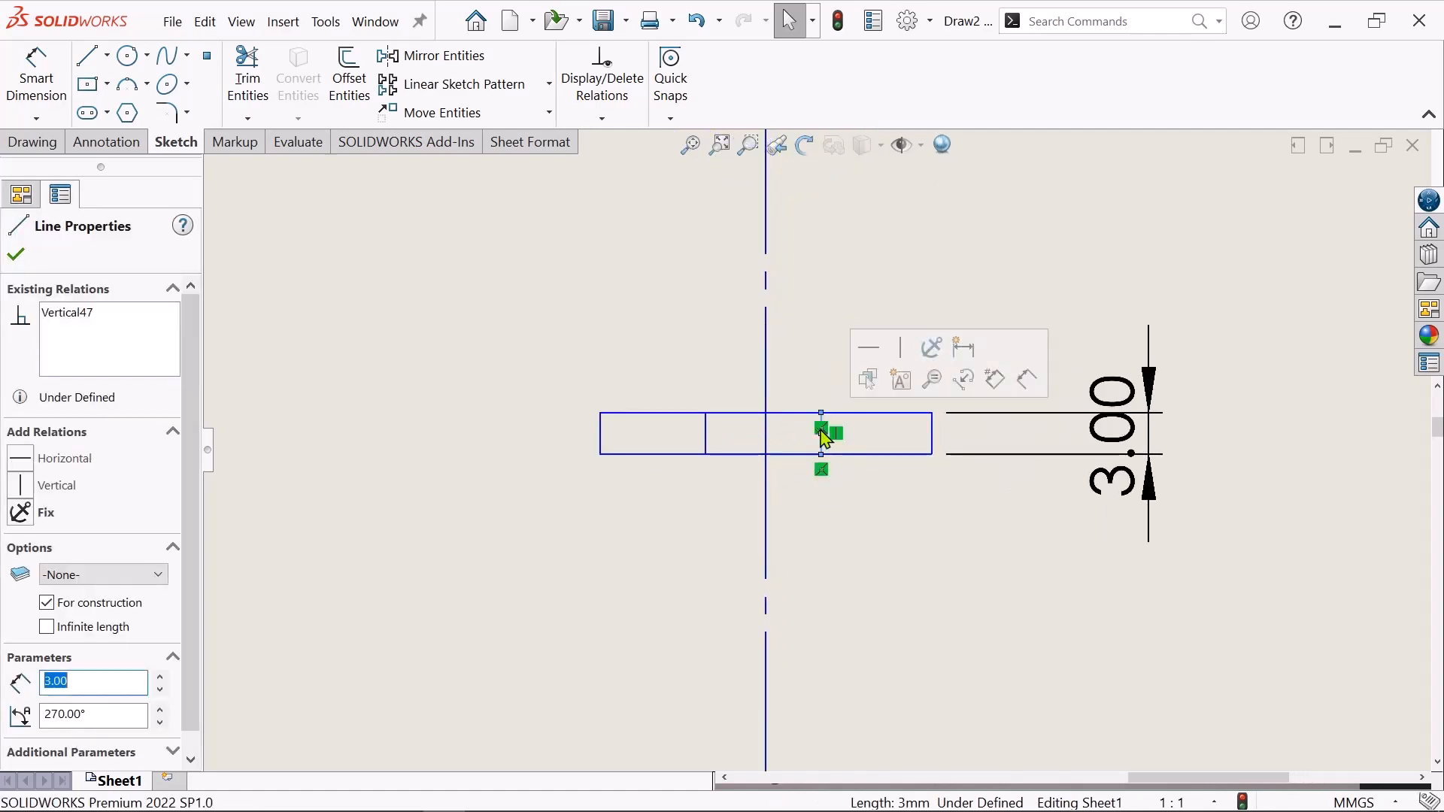
left_click(904, 536)
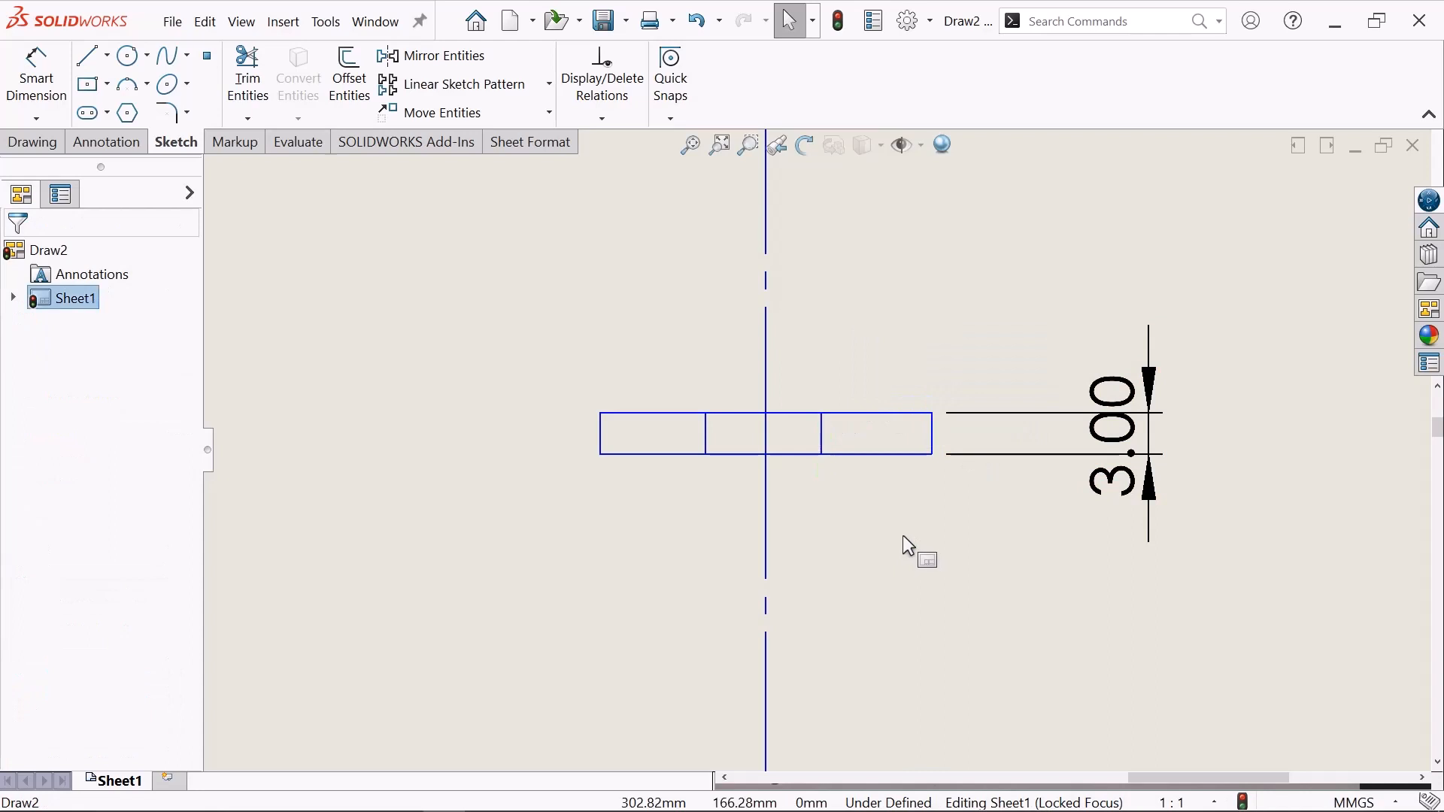
- Examine the layout of the bushing and washer views across the whole A3 sheet
scroll(902, 534, "up", 4)
scroll(846, 481, "up", 3)
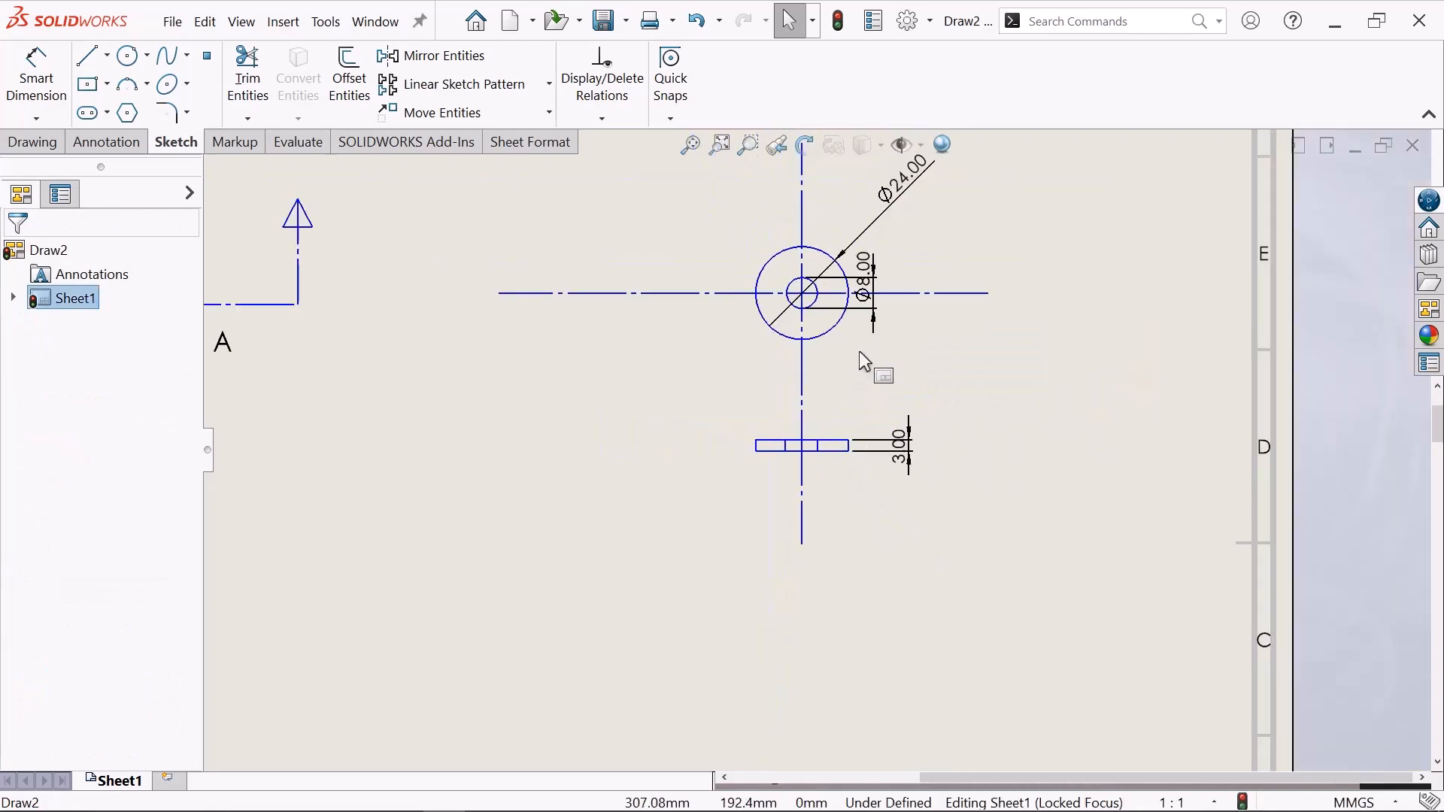
scroll(865, 350, "down", 1)
scroll(767, 389, "up", 2)
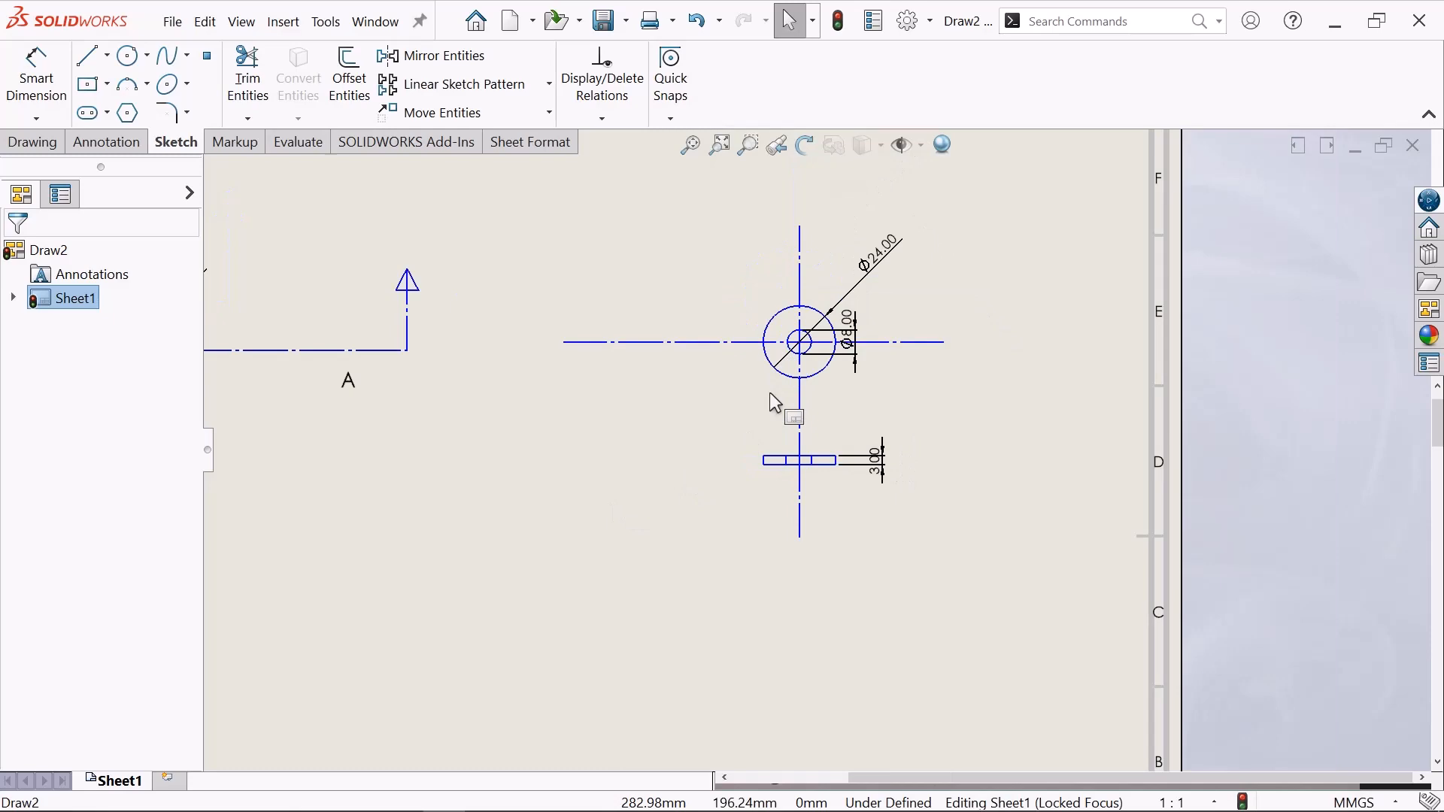
scroll(770, 395, "up", 3)
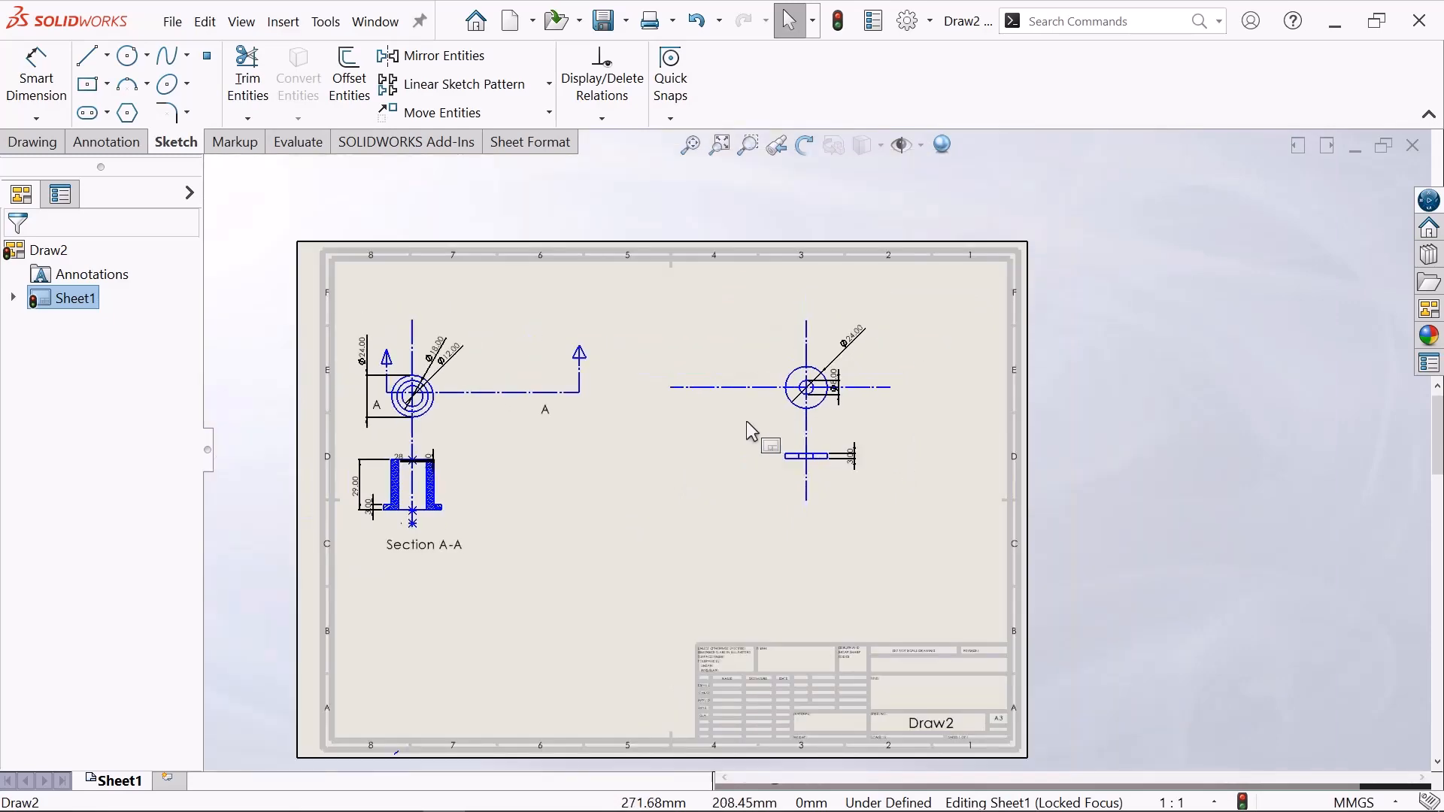
scroll(459, 489, "down", 1)
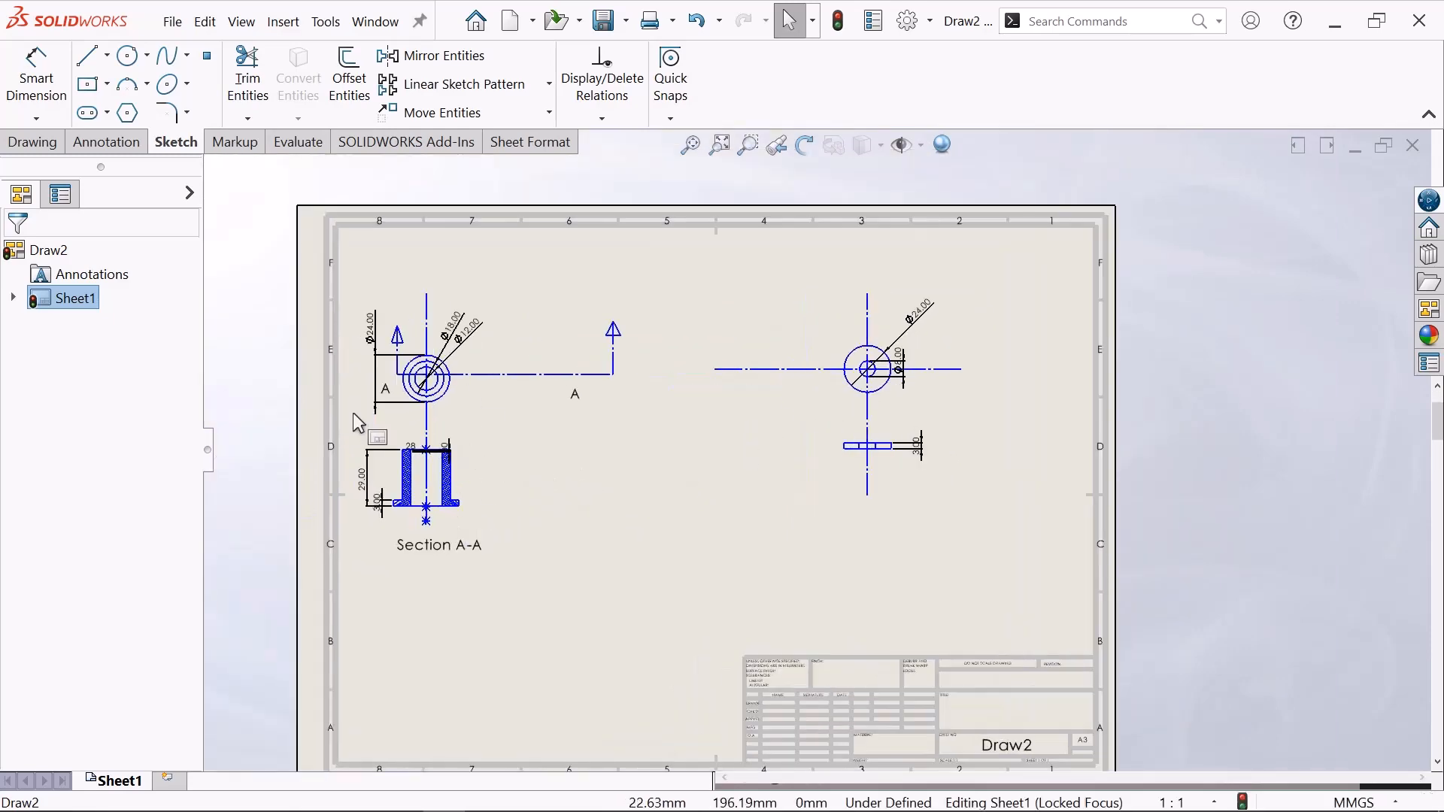
scroll(360, 422, "down", 2)
scroll(919, 474, "up", 3)
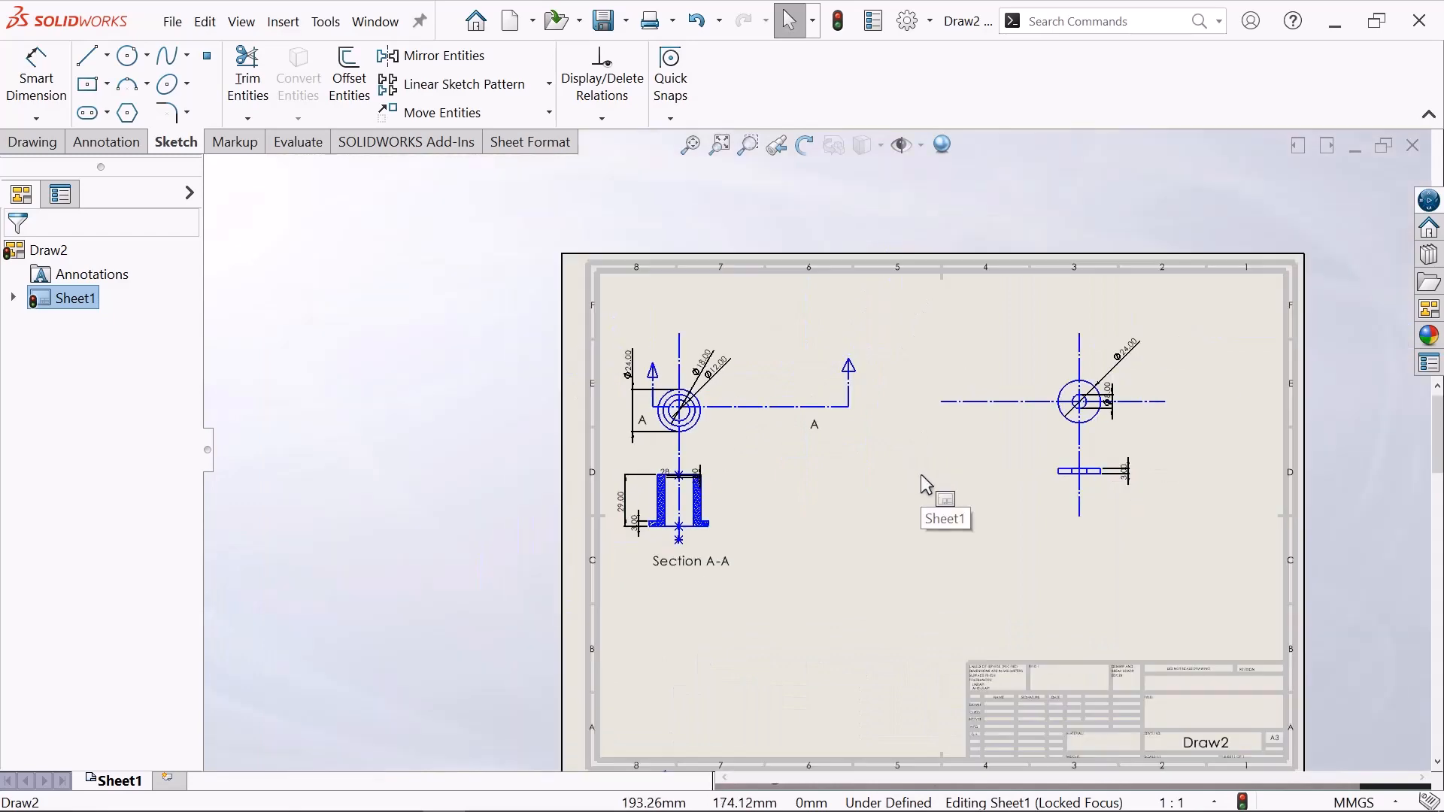
scroll(899, 507, "down", 1)
scroll(898, 508, "up", 2)
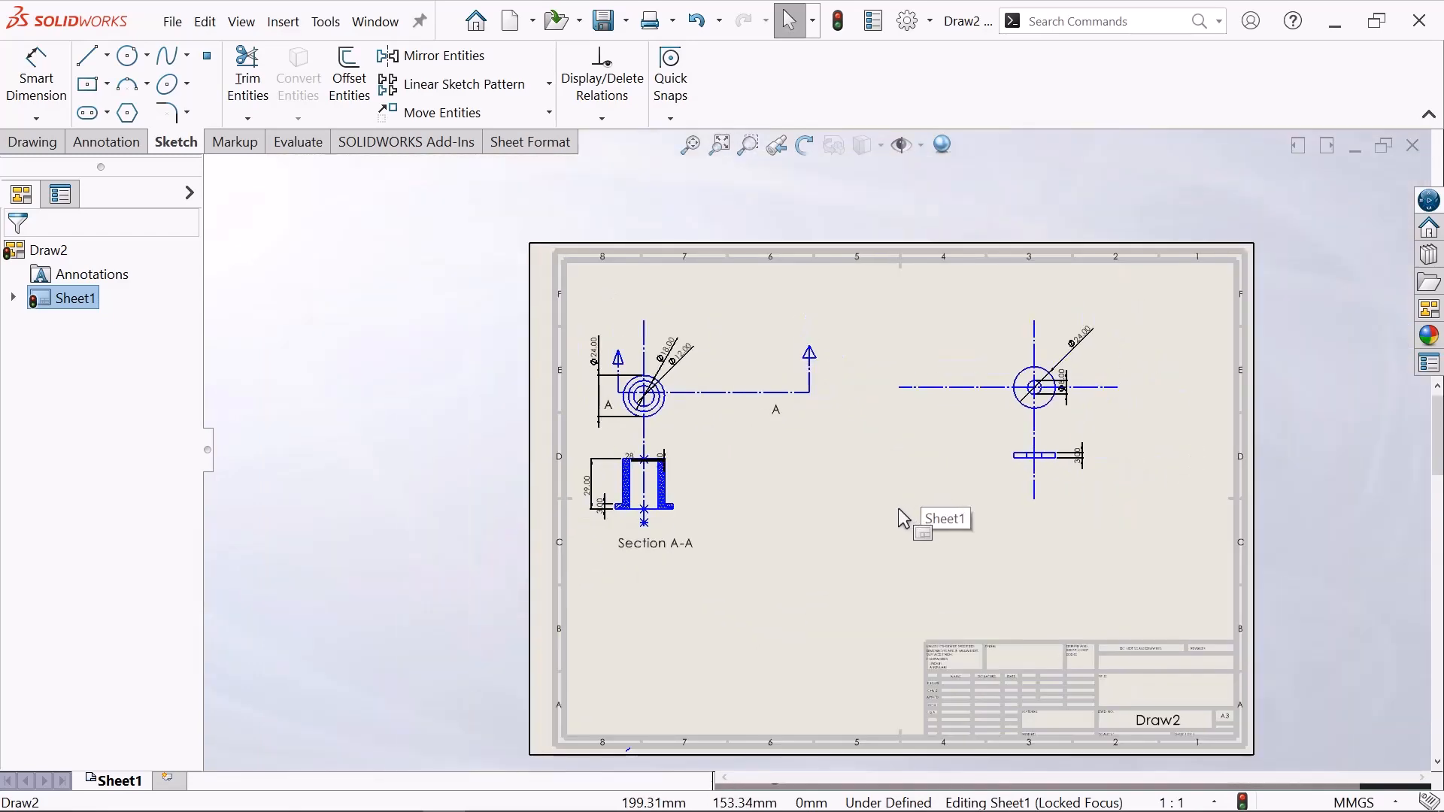
scroll(926, 492, "down", 1)
scroll(828, 463, "up", 2)
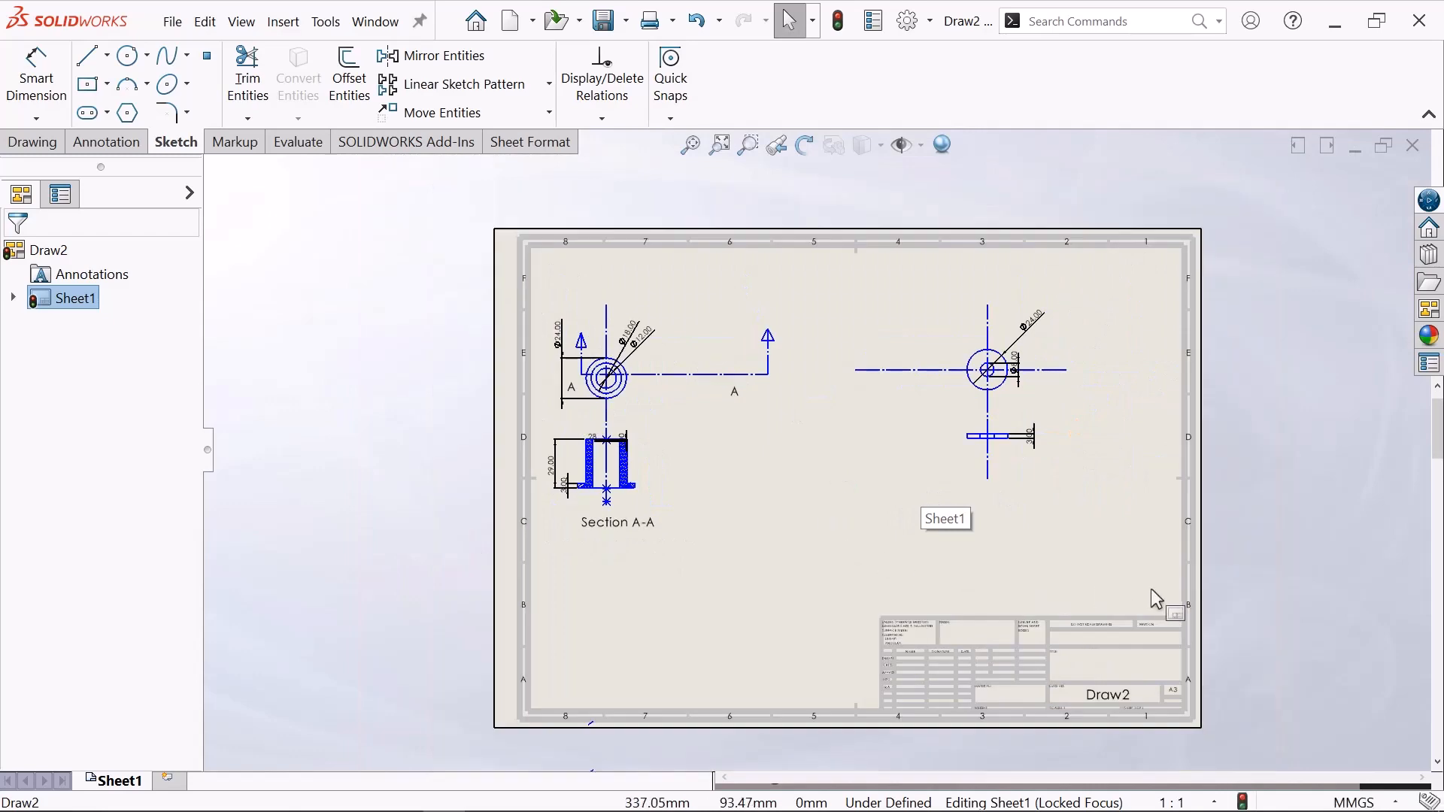
- Place a two-line note above the title block reading "Note :" and "All dimension in MM", with the second line unwrapped
scroll(1151, 589, "down", 1)
scroll(1120, 583, "down", 2)
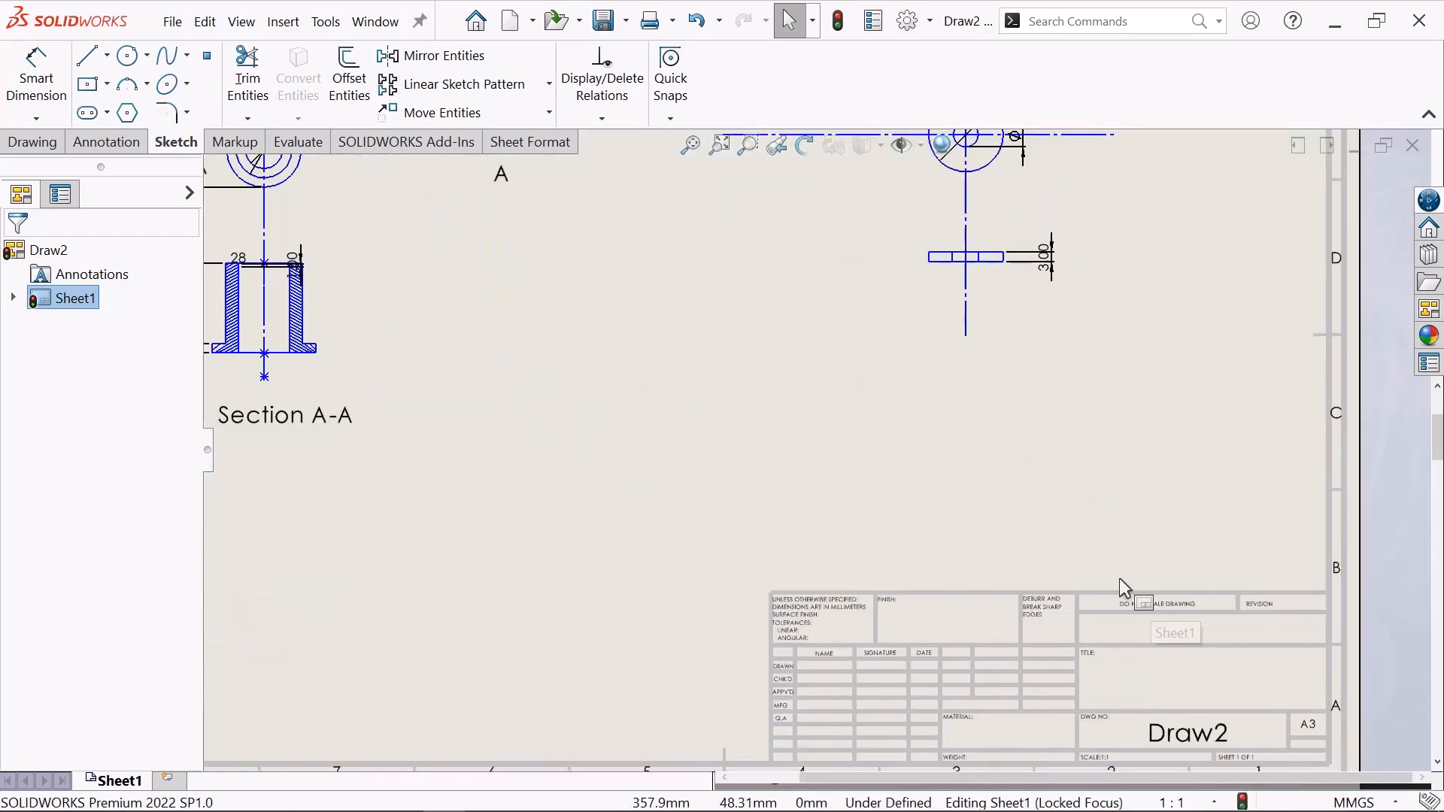
scroll(602, 444, "up", 3)
scroll(970, 541, "down", 3)
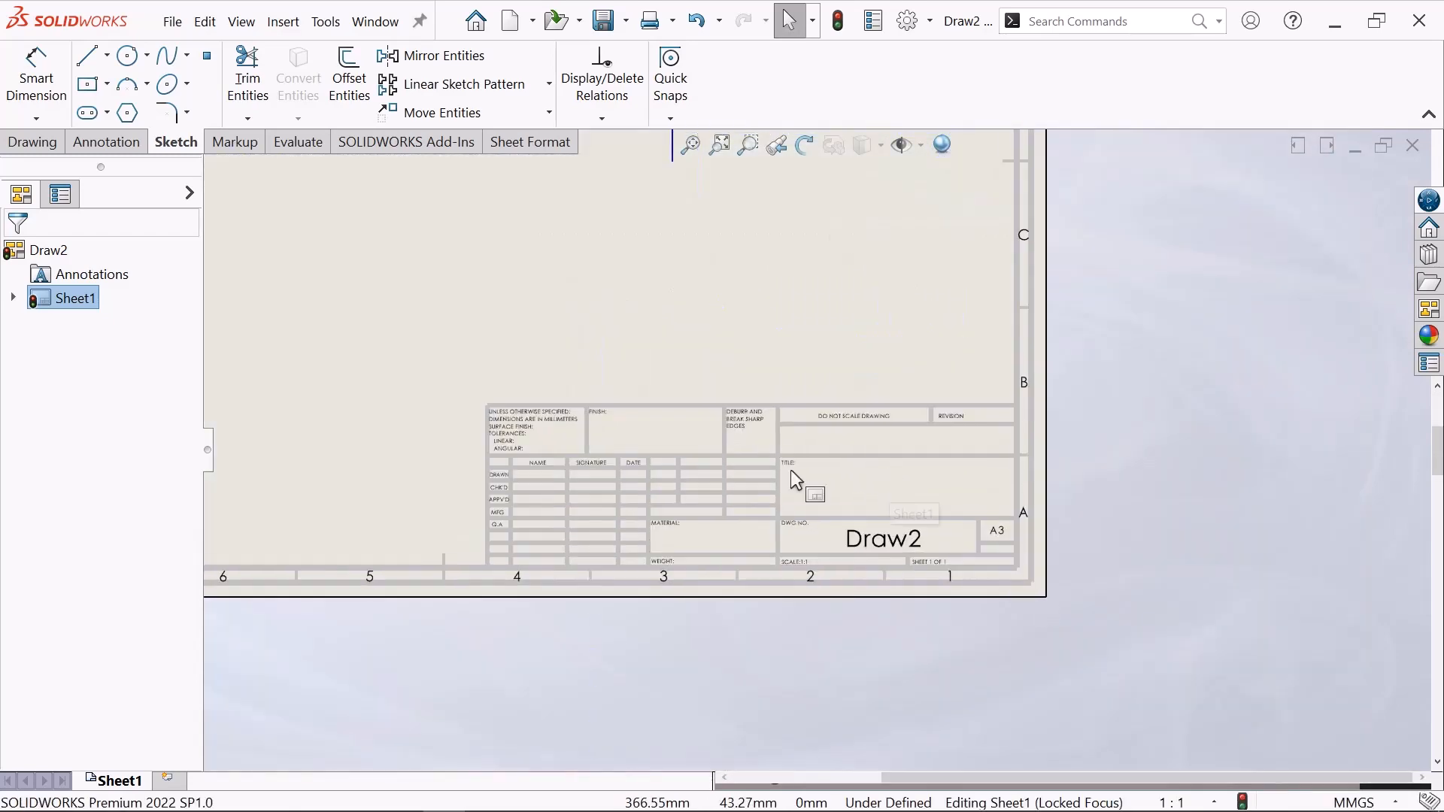
left_click(107, 143)
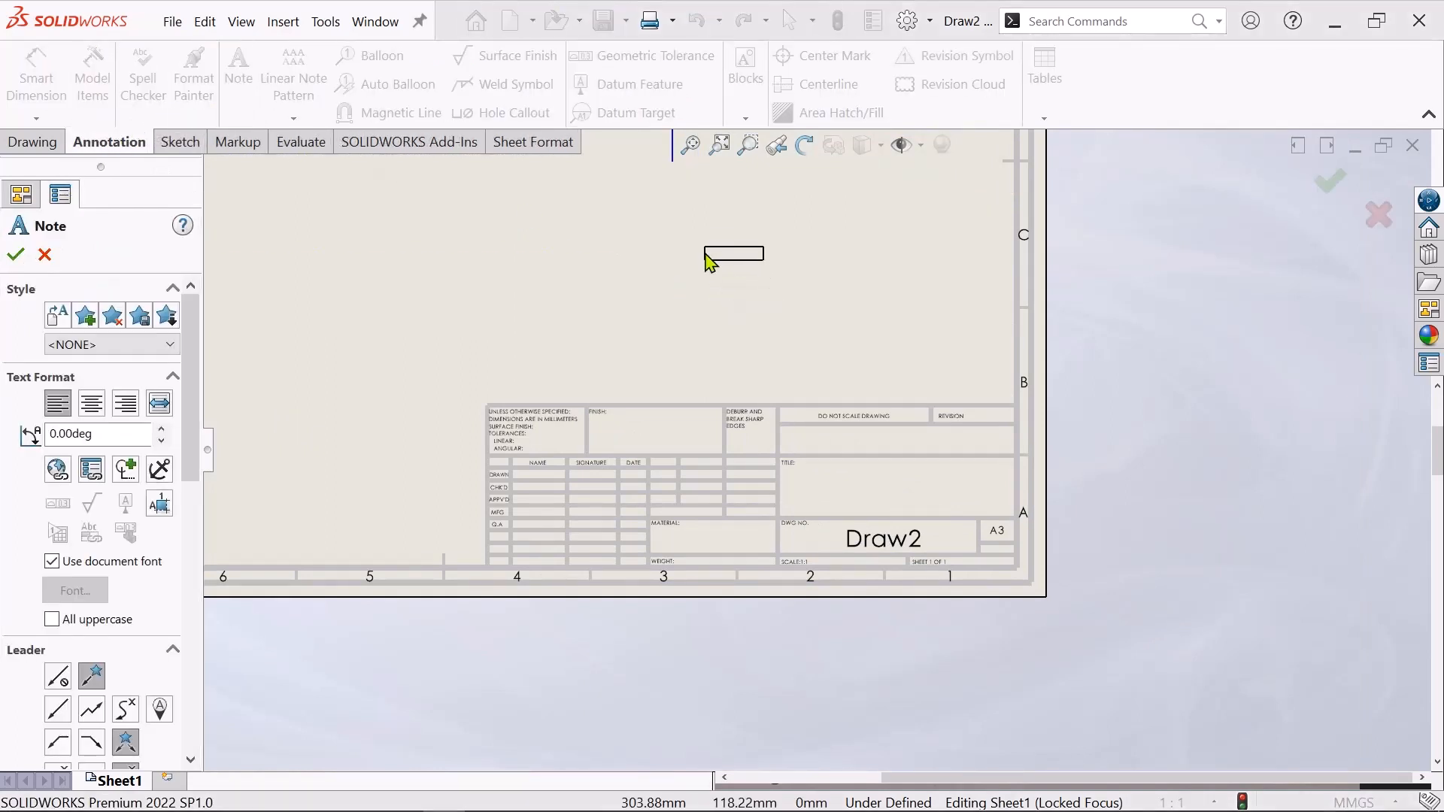
left_click(707, 263)
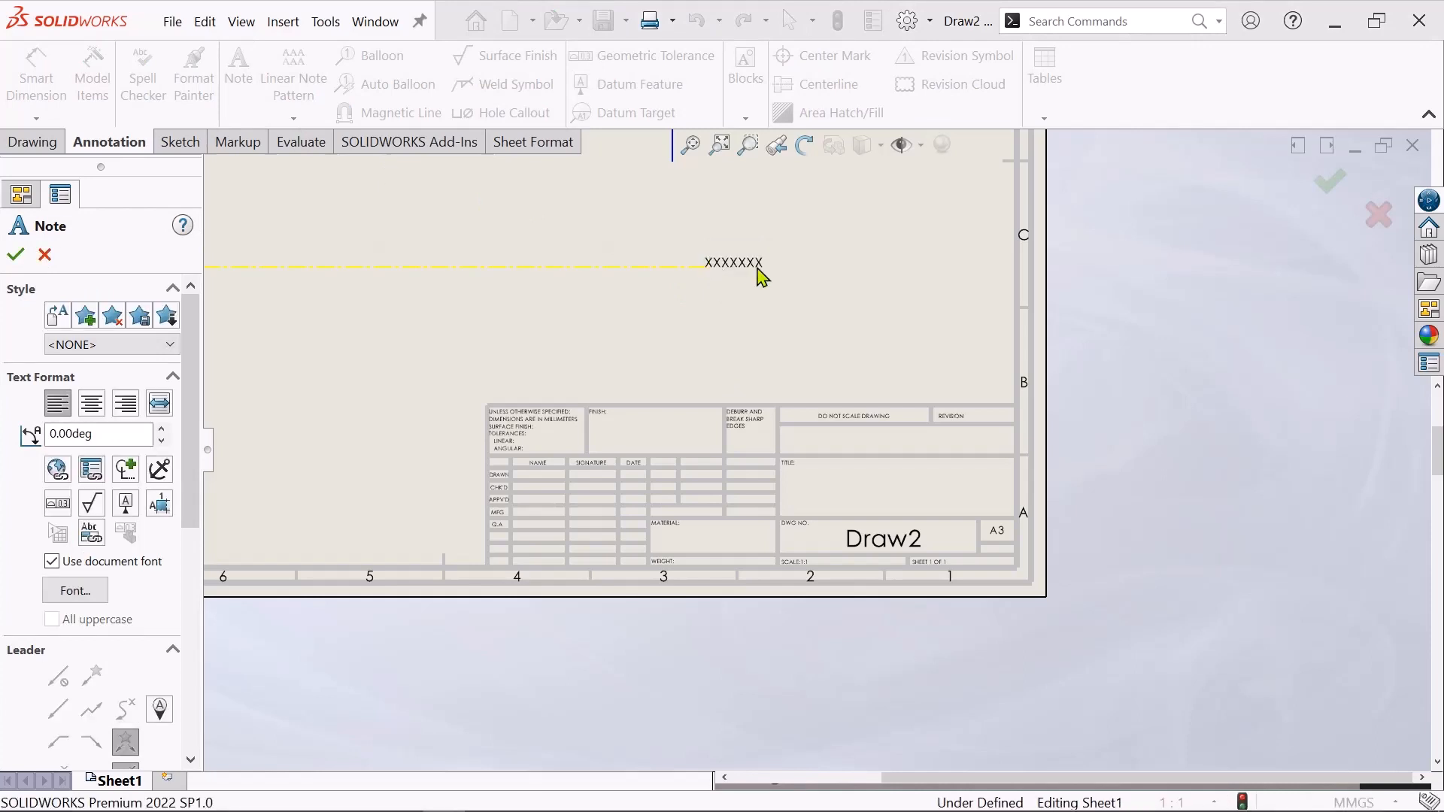
left_click_drag(813, 275, 833, 274)
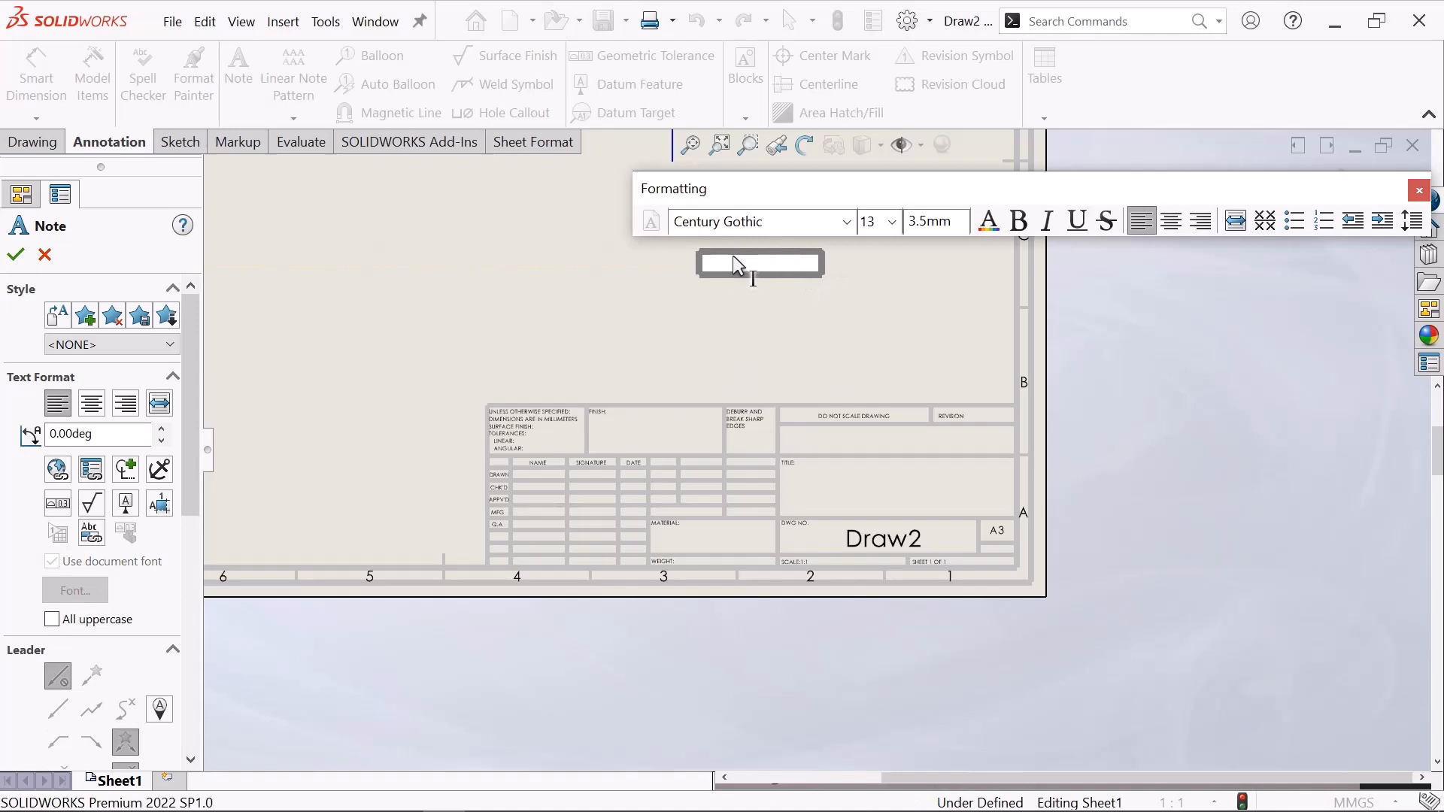
type("Note :")
key("Return")
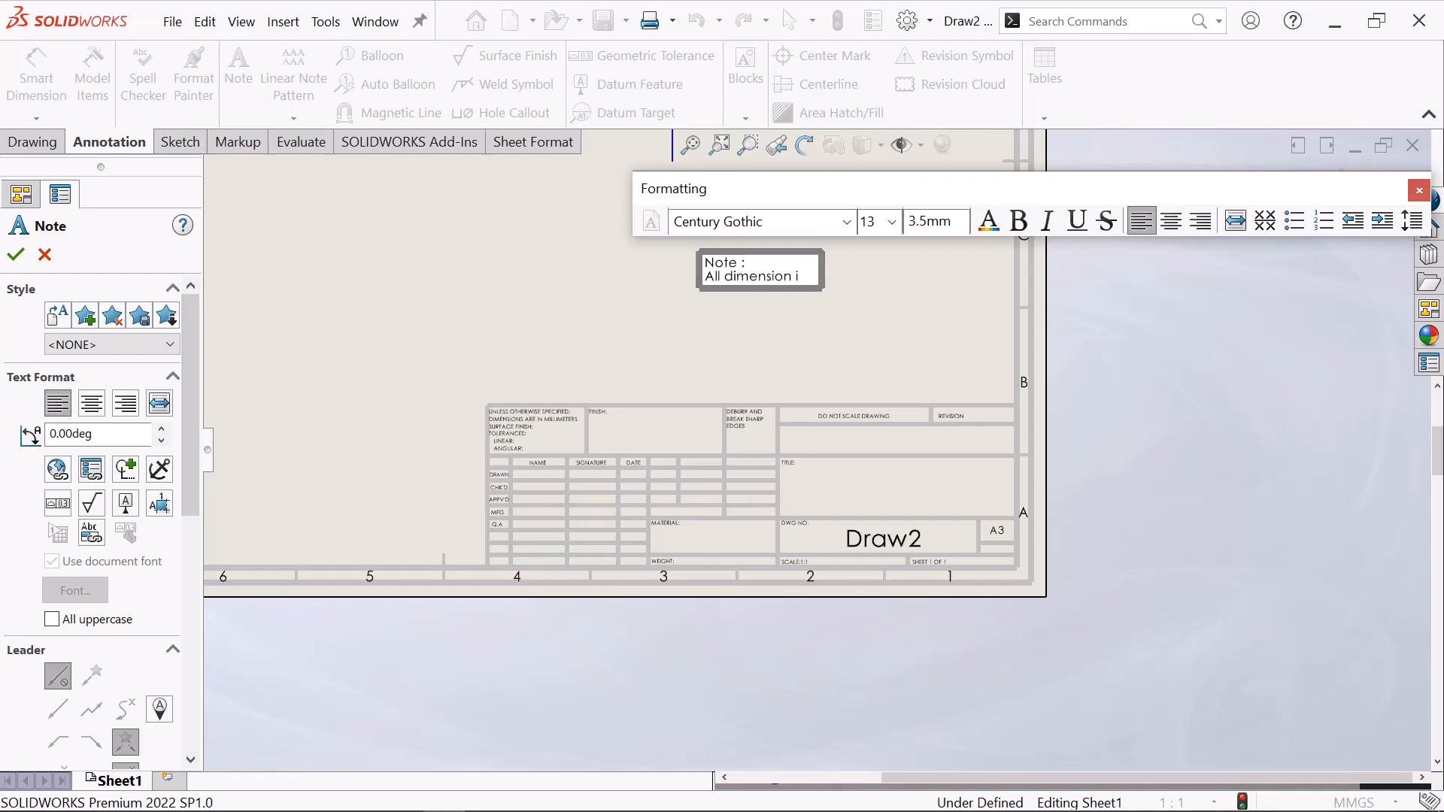
key("Return")
type("MM")
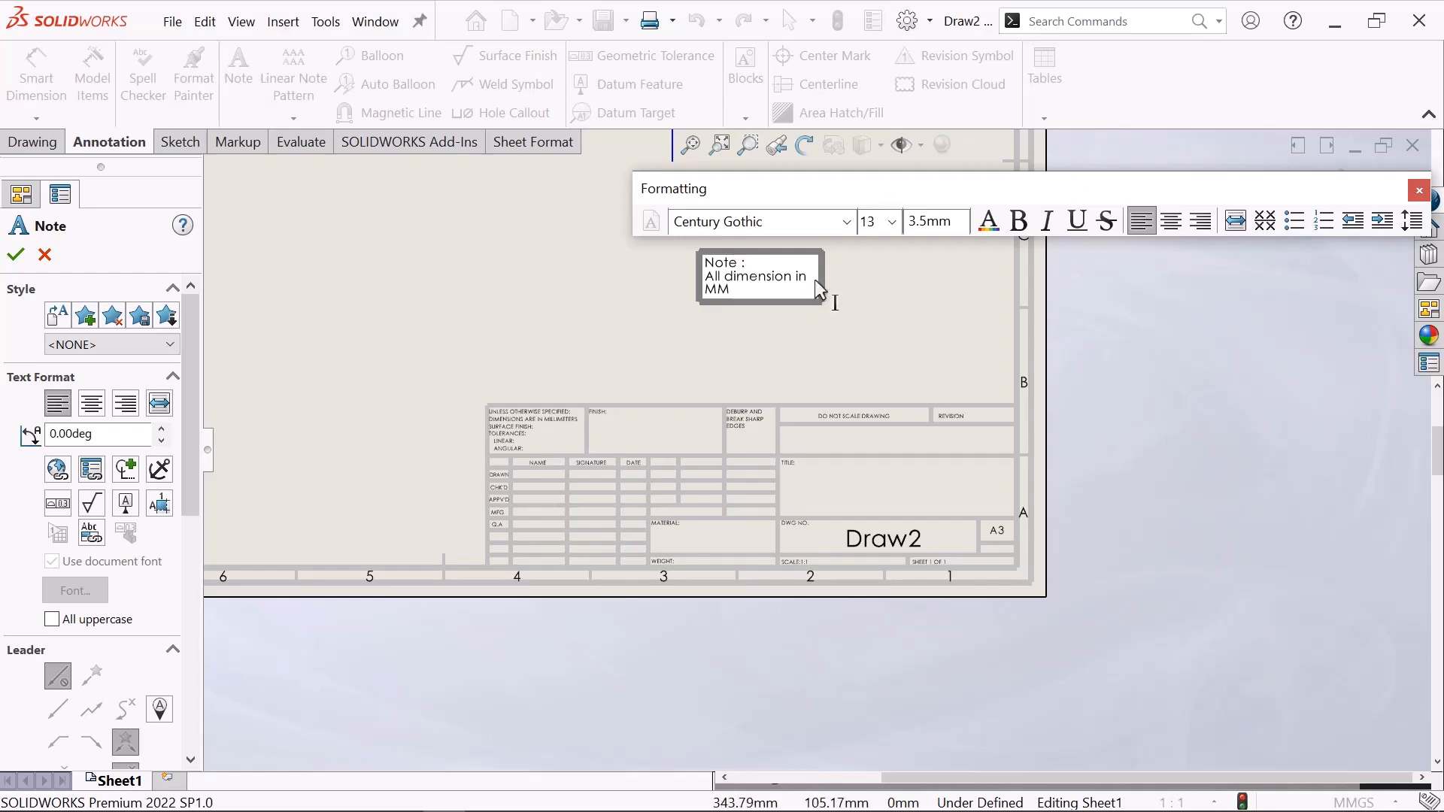
left_click_drag(823, 276, 865, 271)
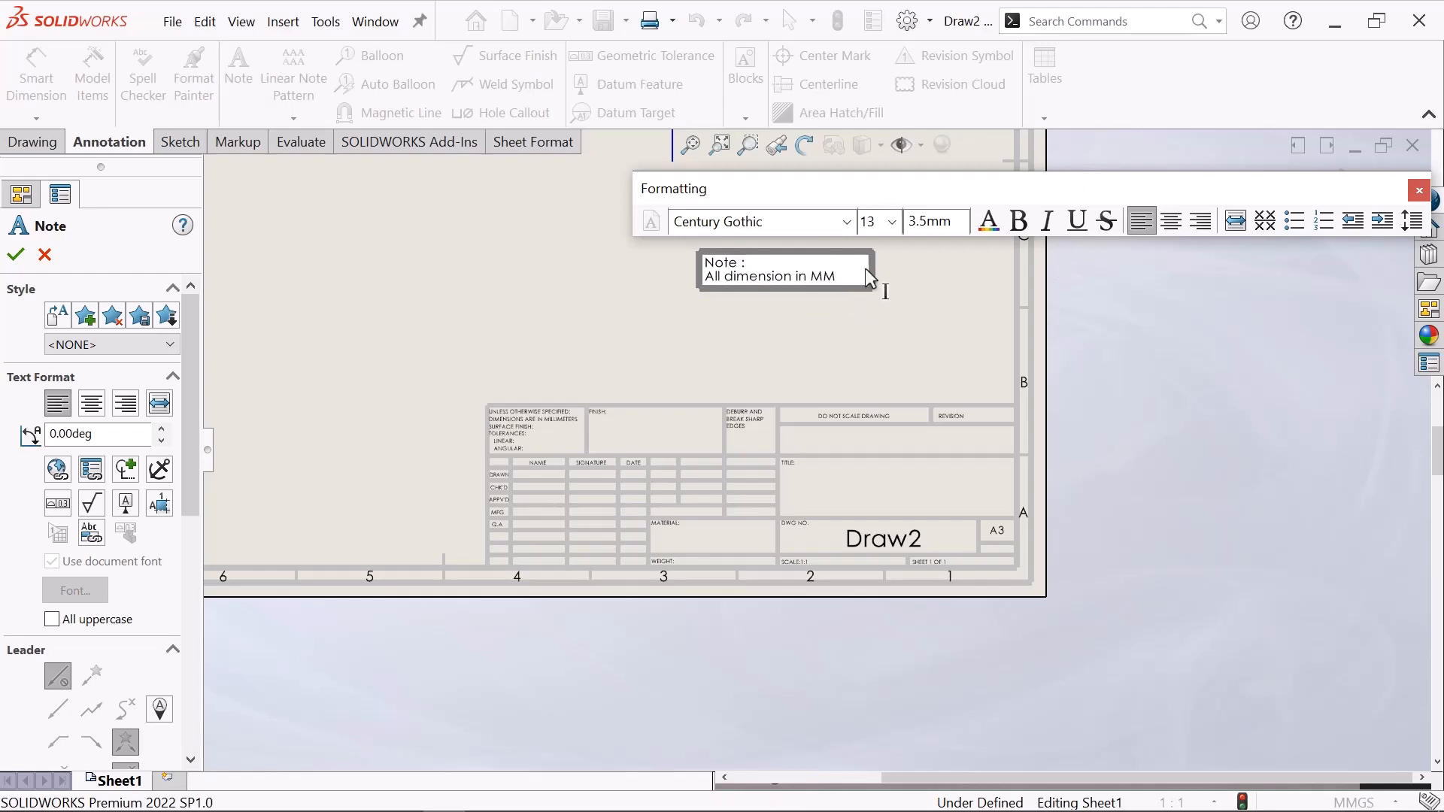
- Set the whole note's font size to 22 and widen its text box to keep the dimension sentence on one line
scroll(865, 271, "down", 1)
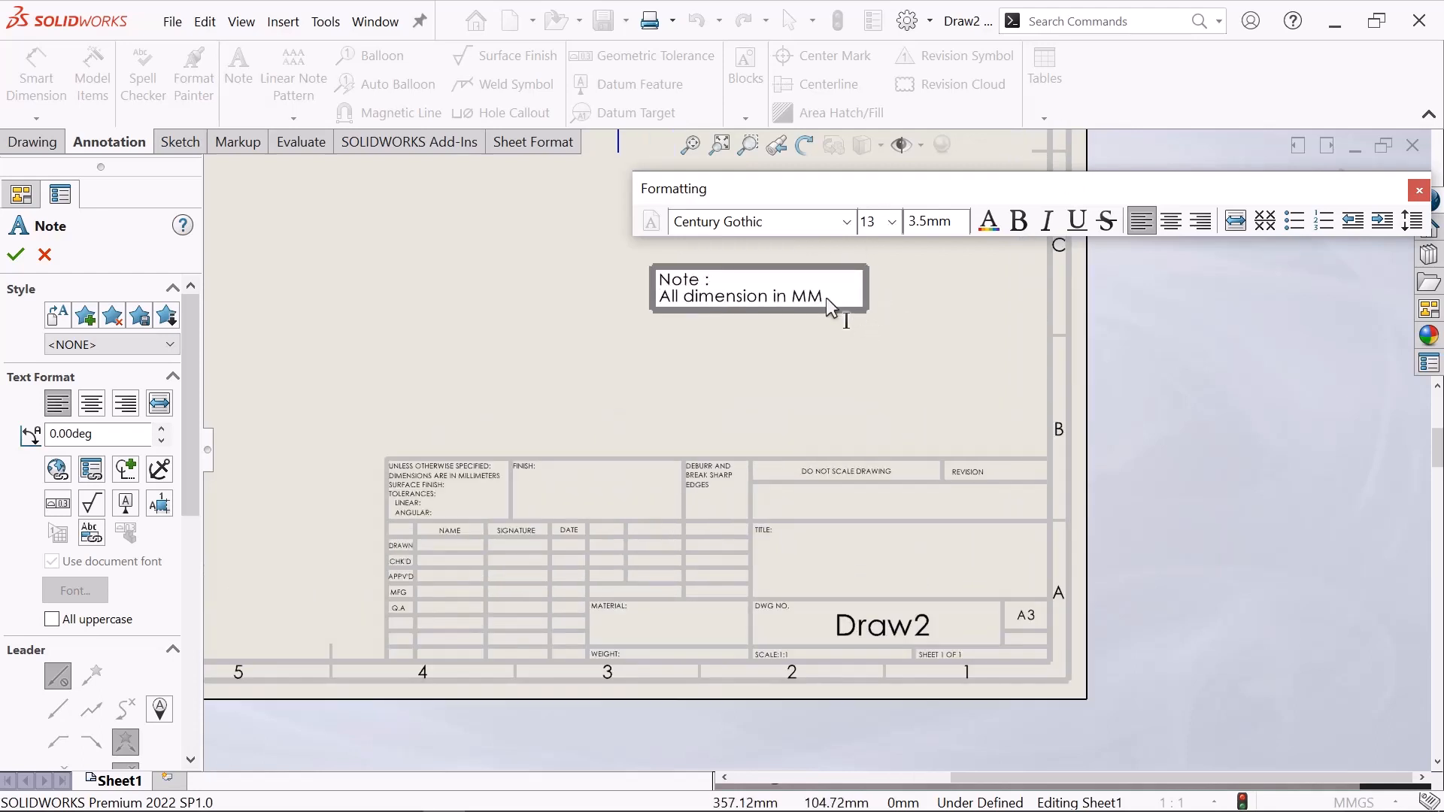
left_click_drag(828, 301, 649, 300)
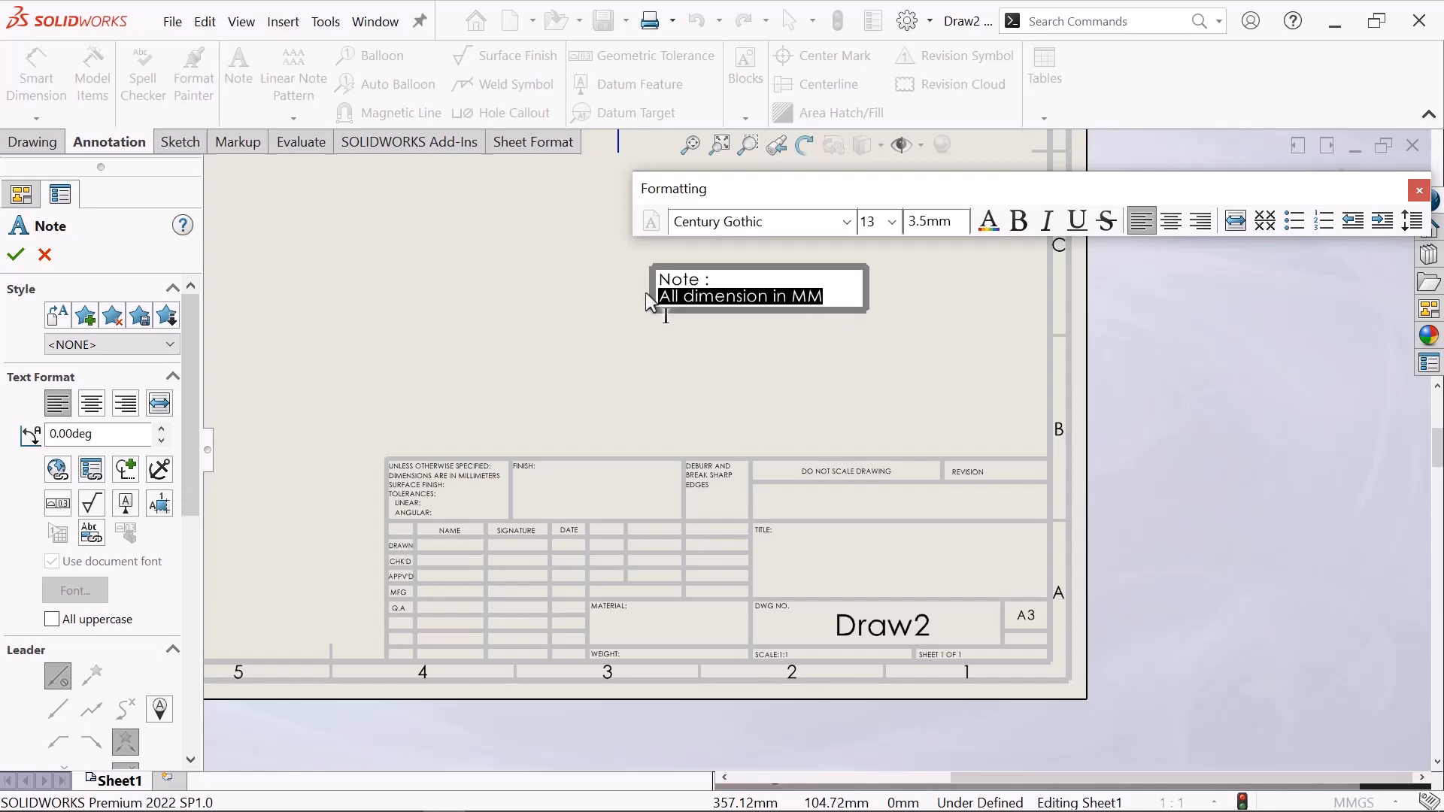
left_click(892, 223)
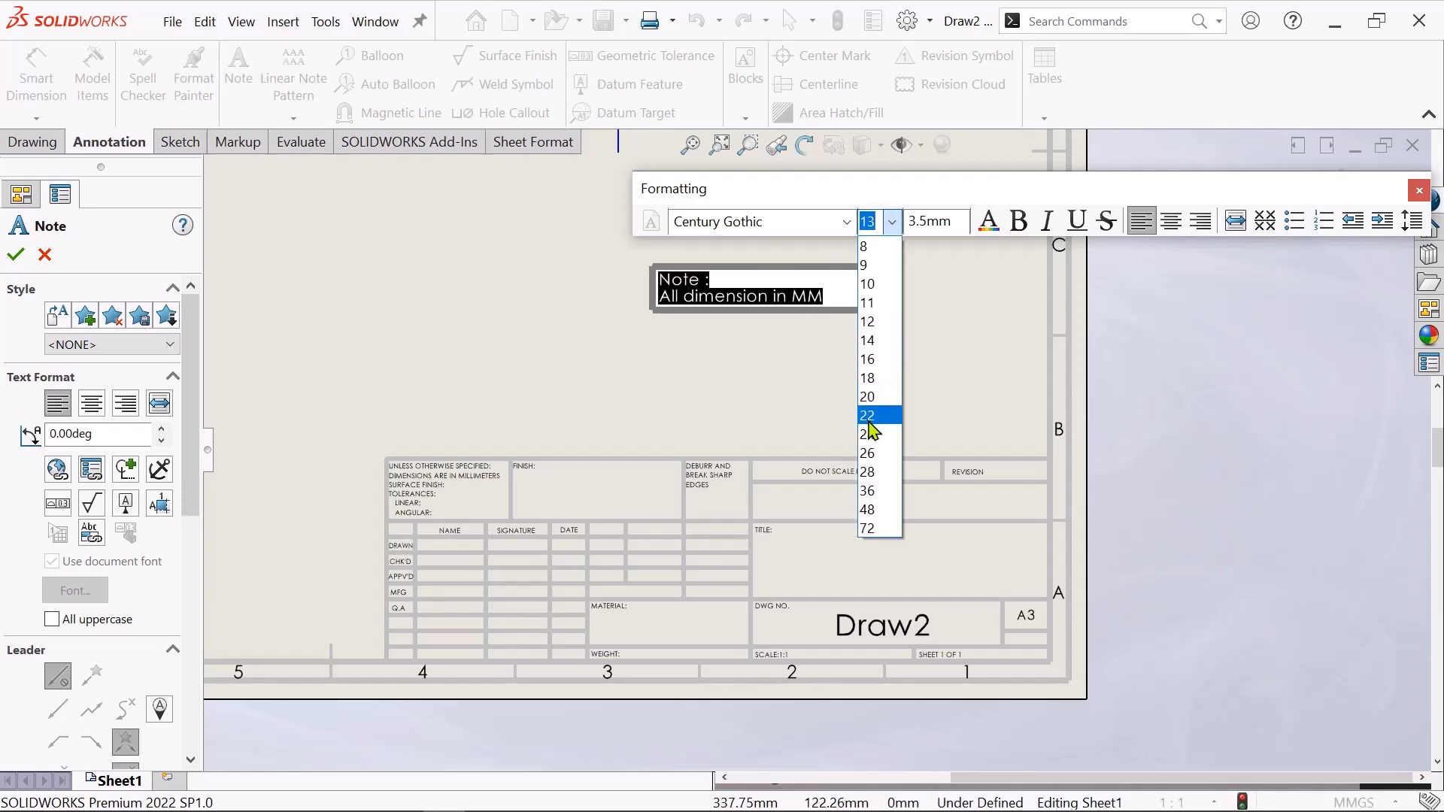
left_click(873, 416)
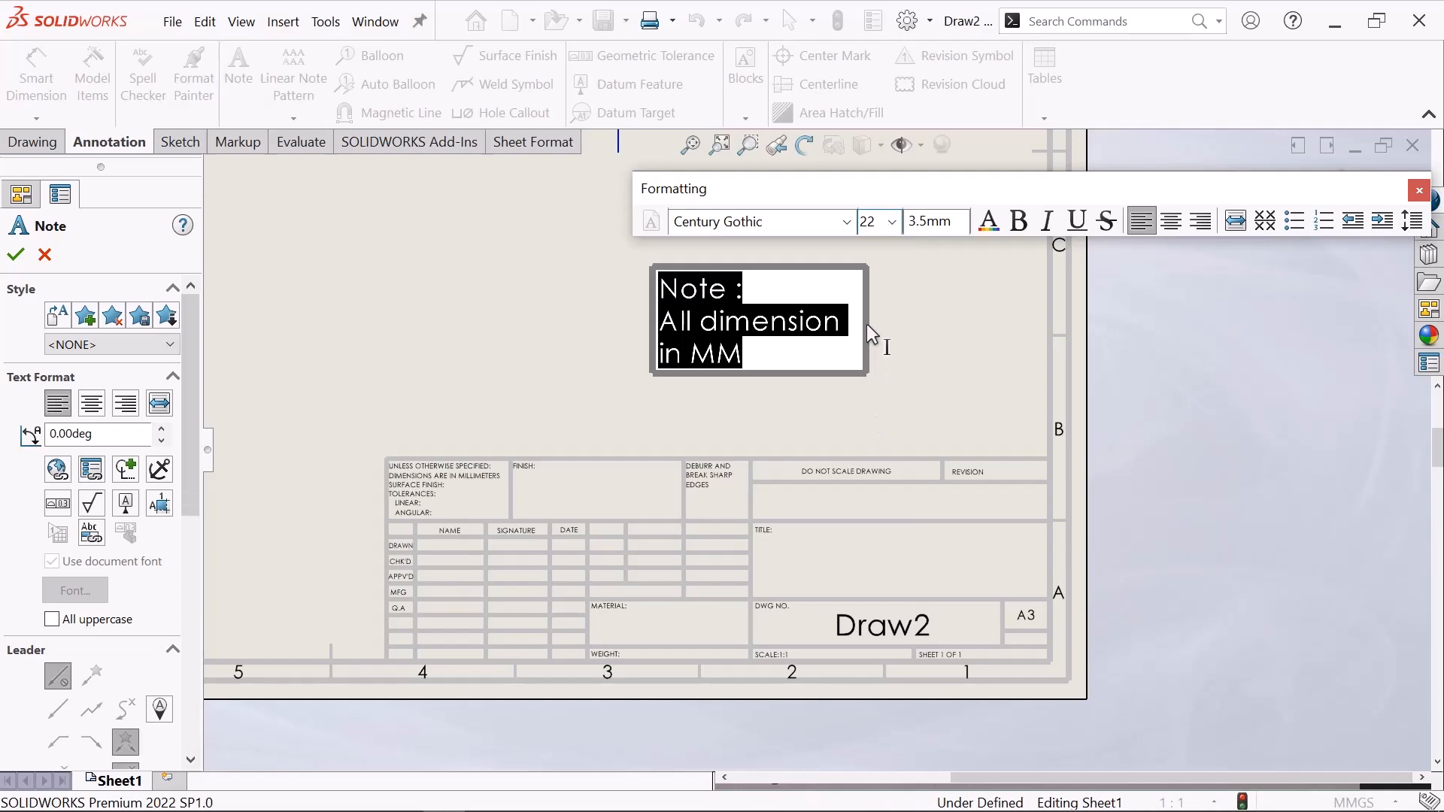
left_click_drag(864, 315, 1015, 286)
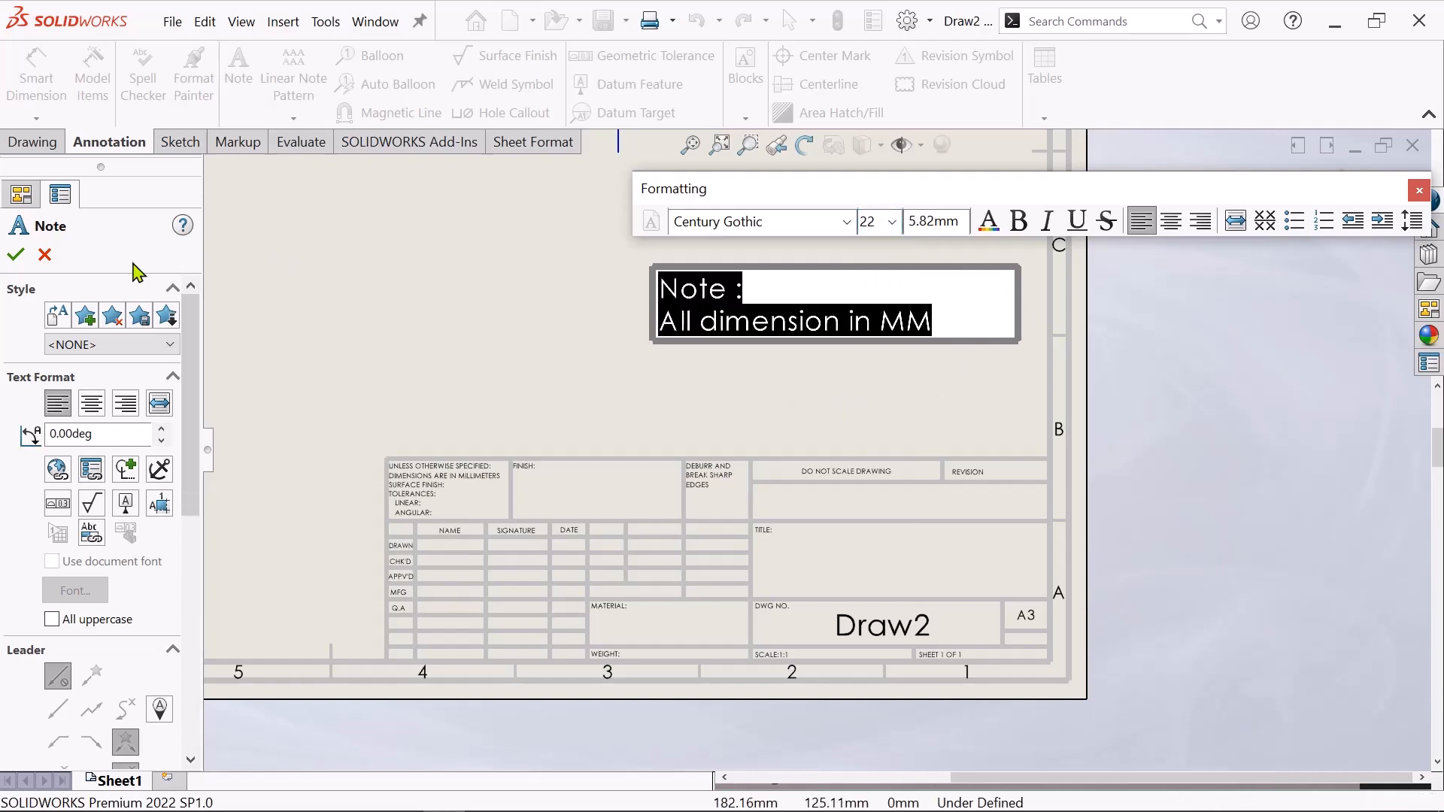
left_click(15, 254)
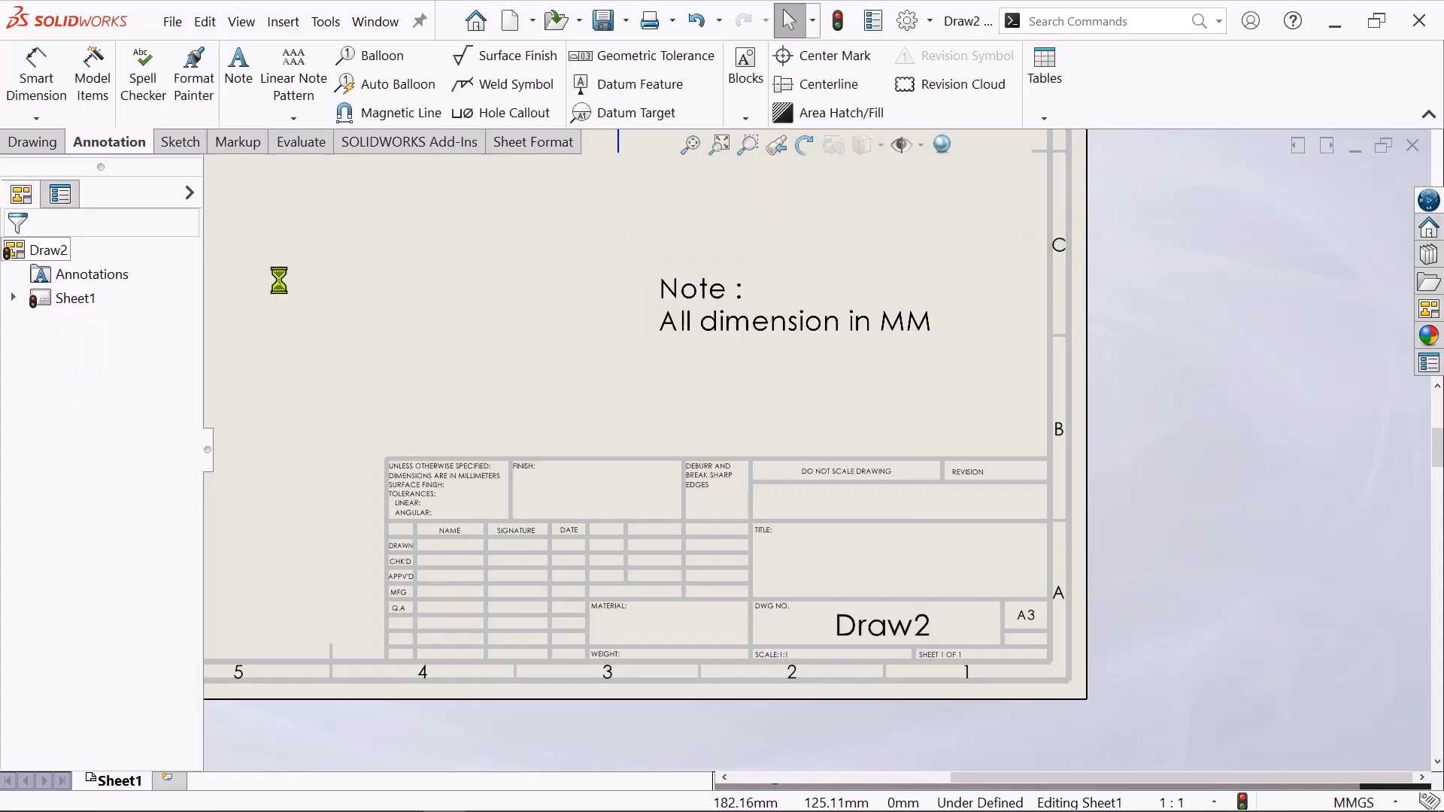
scroll(585, 301, "up", 6)
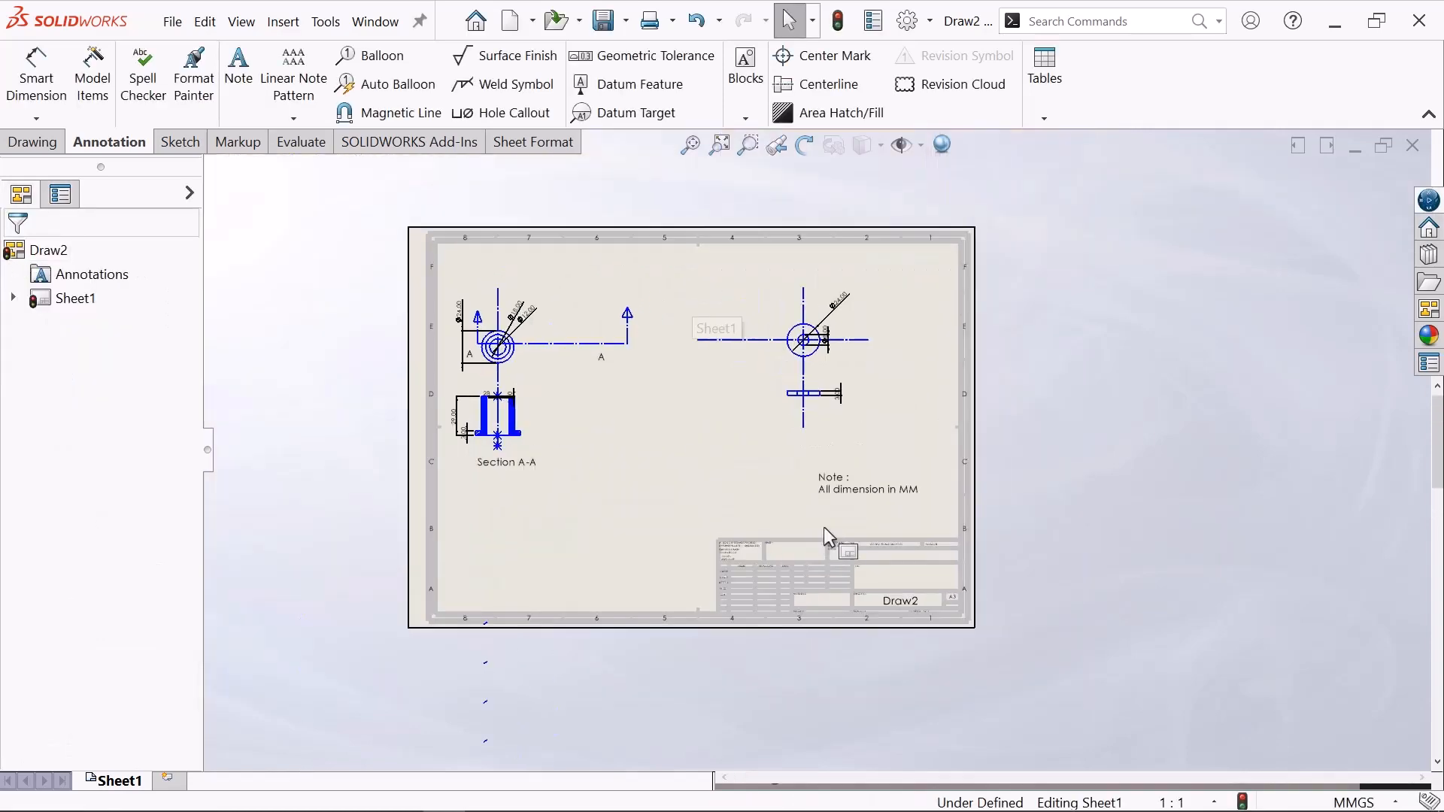
- Add a note reading "2D Drawing" in the TITLE field of the title block
scroll(904, 507, "down", 4)
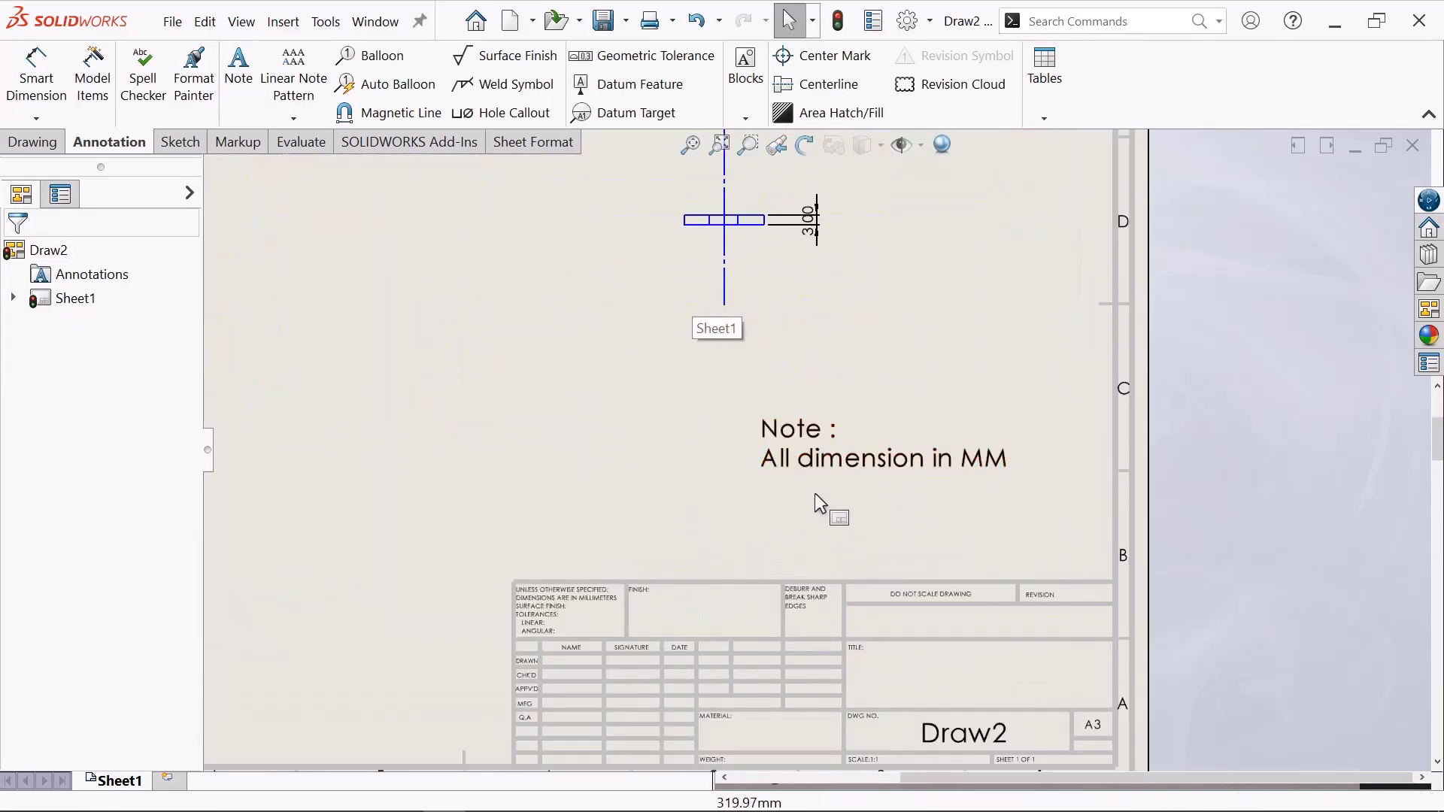
scroll(812, 489, "up", 3)
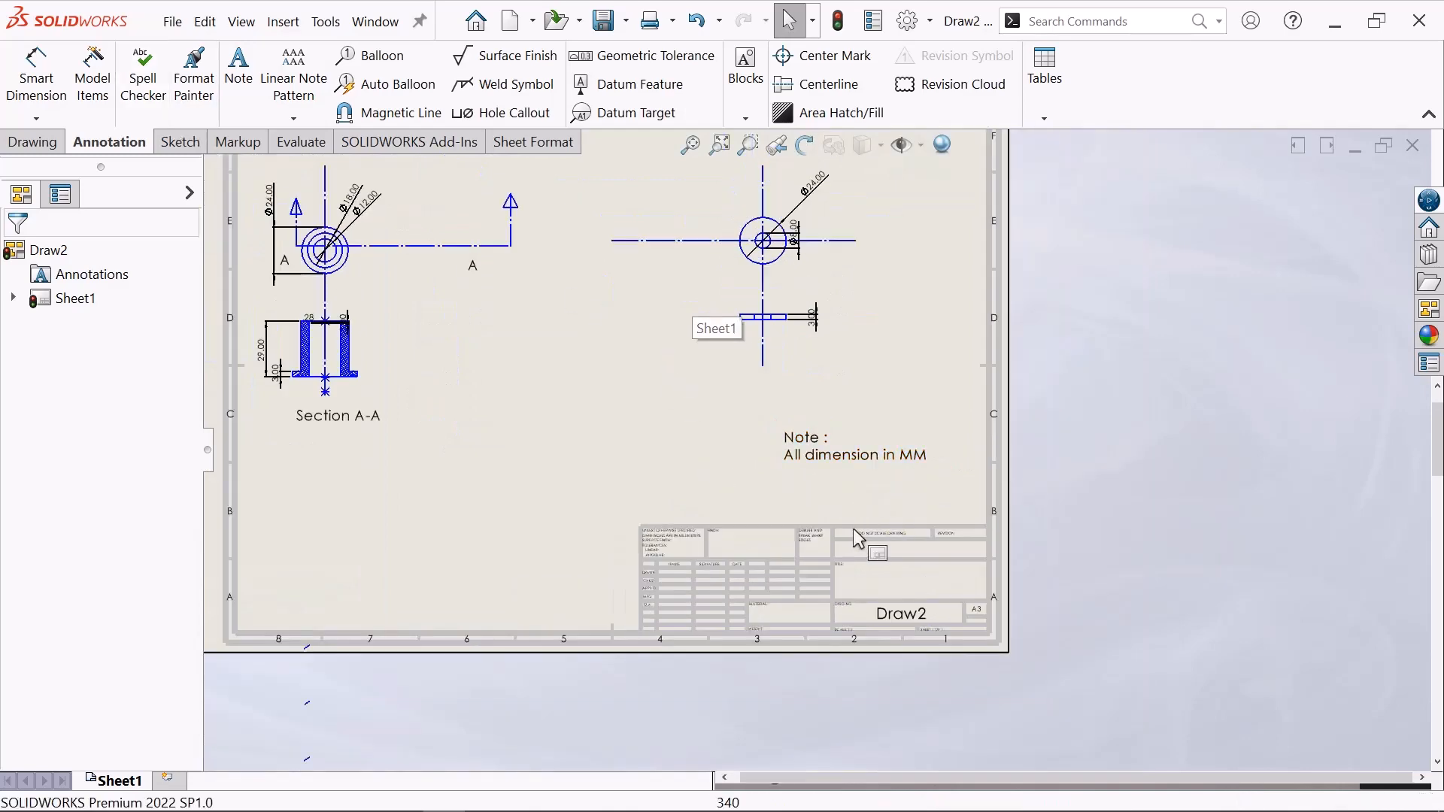
scroll(865, 543, "down", 5)
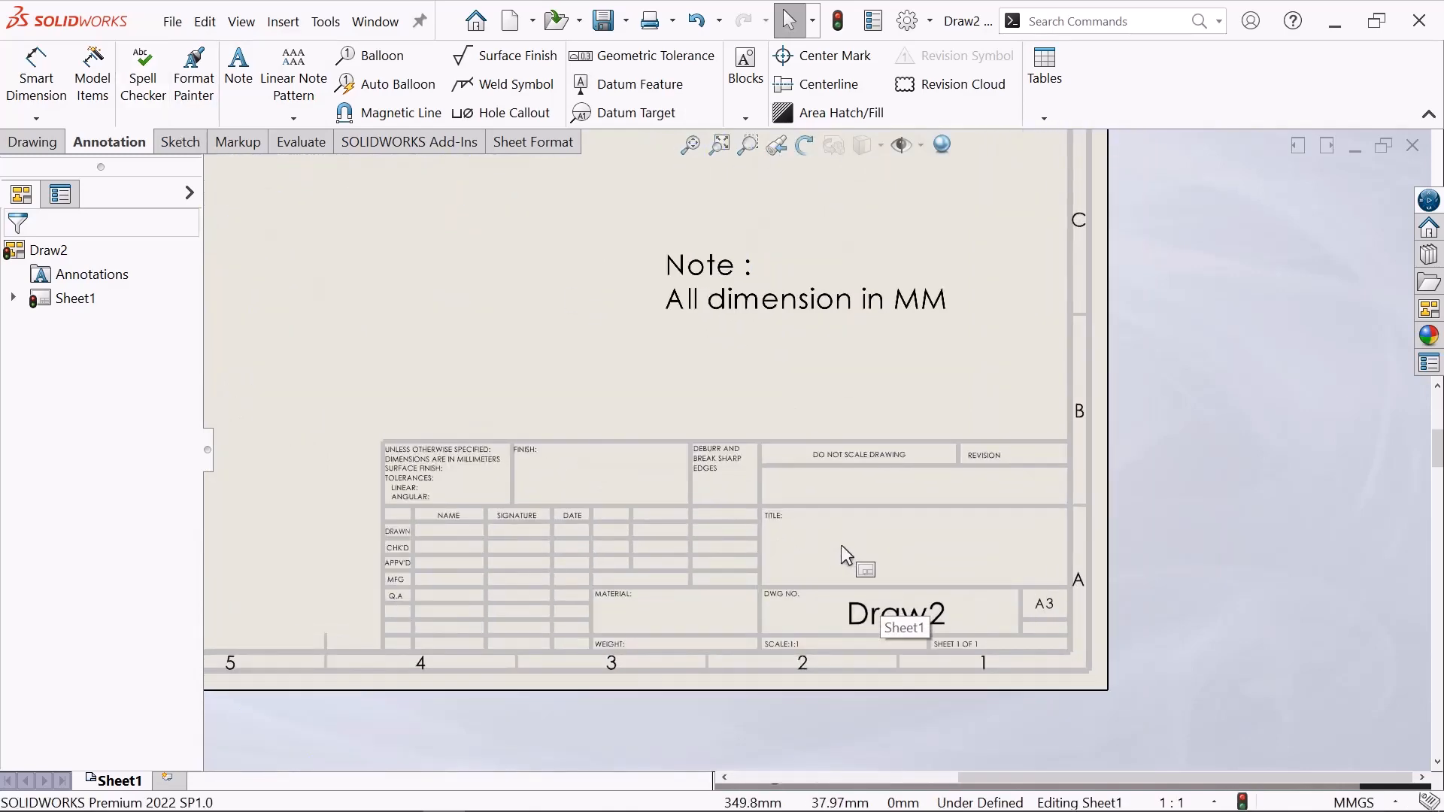
scroll(856, 543, "down", 2)
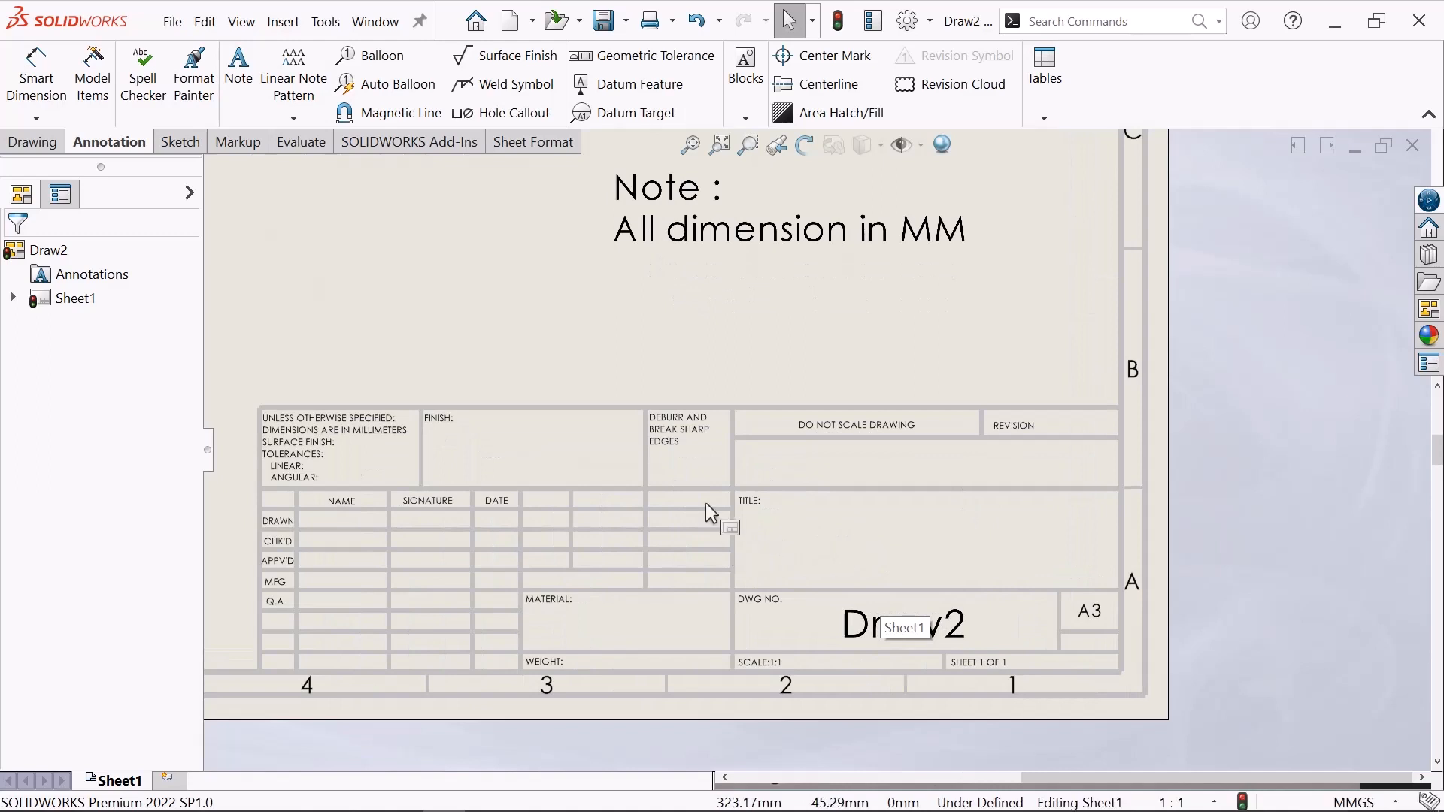
left_click(237, 72)
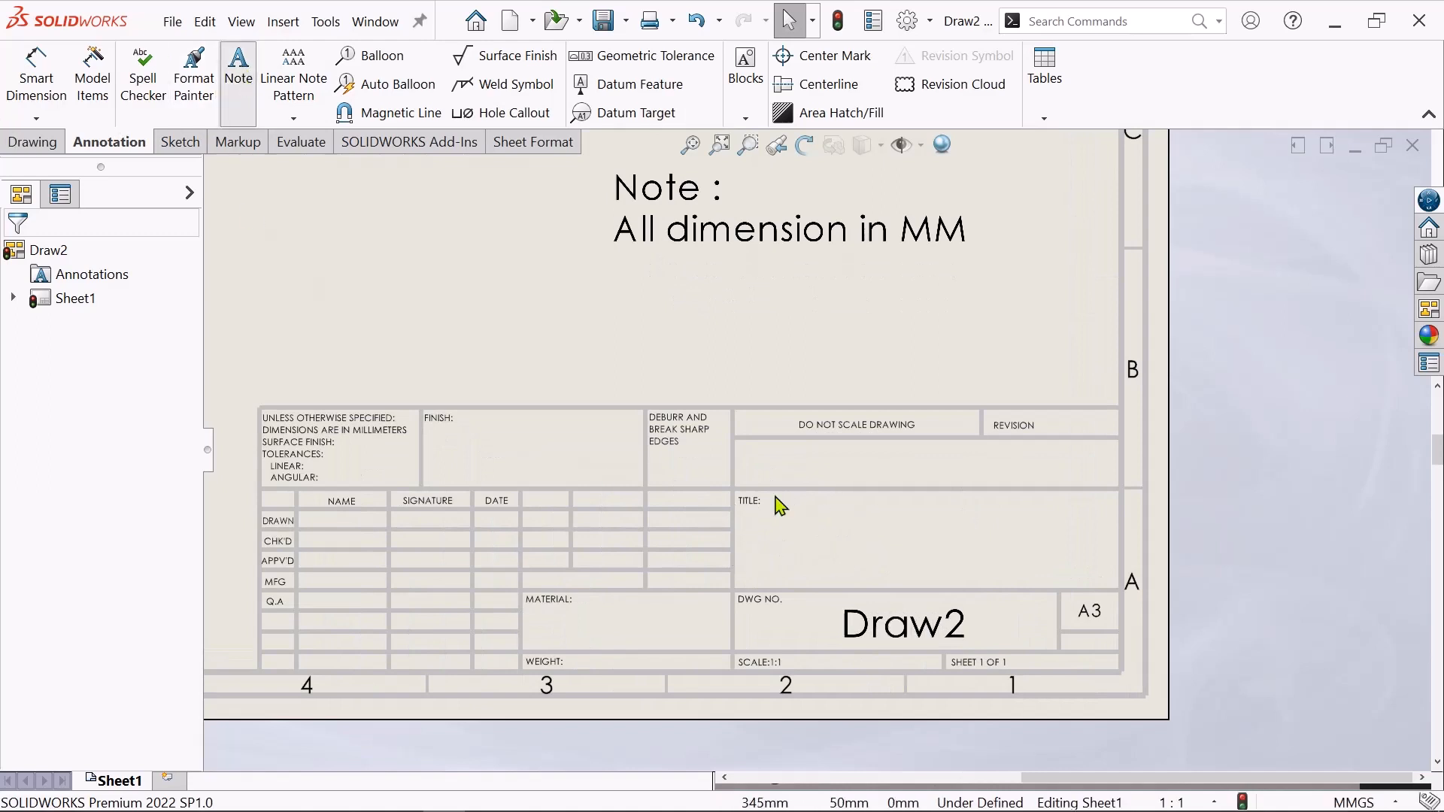
left_click(823, 537)
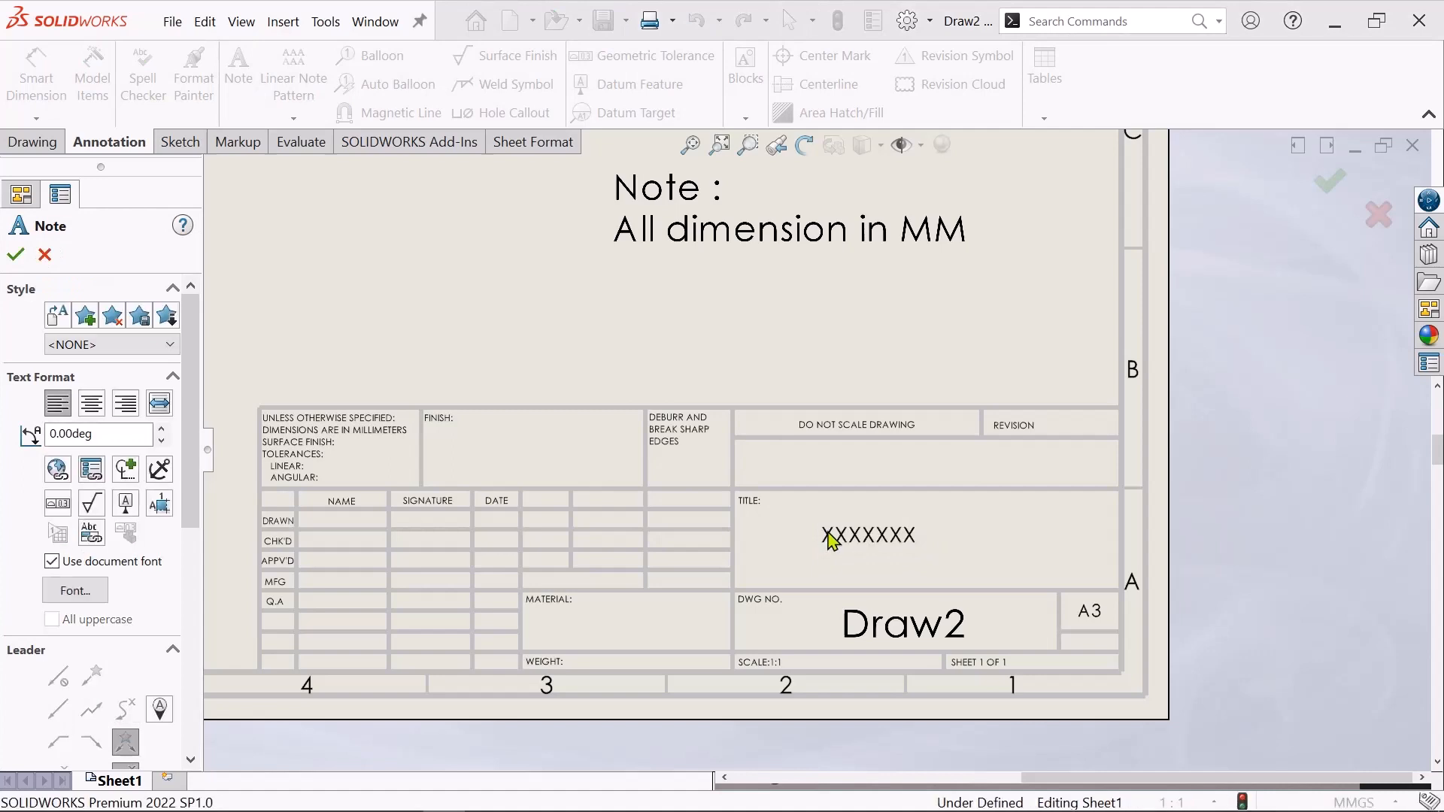
left_click(831, 538)
type("2")
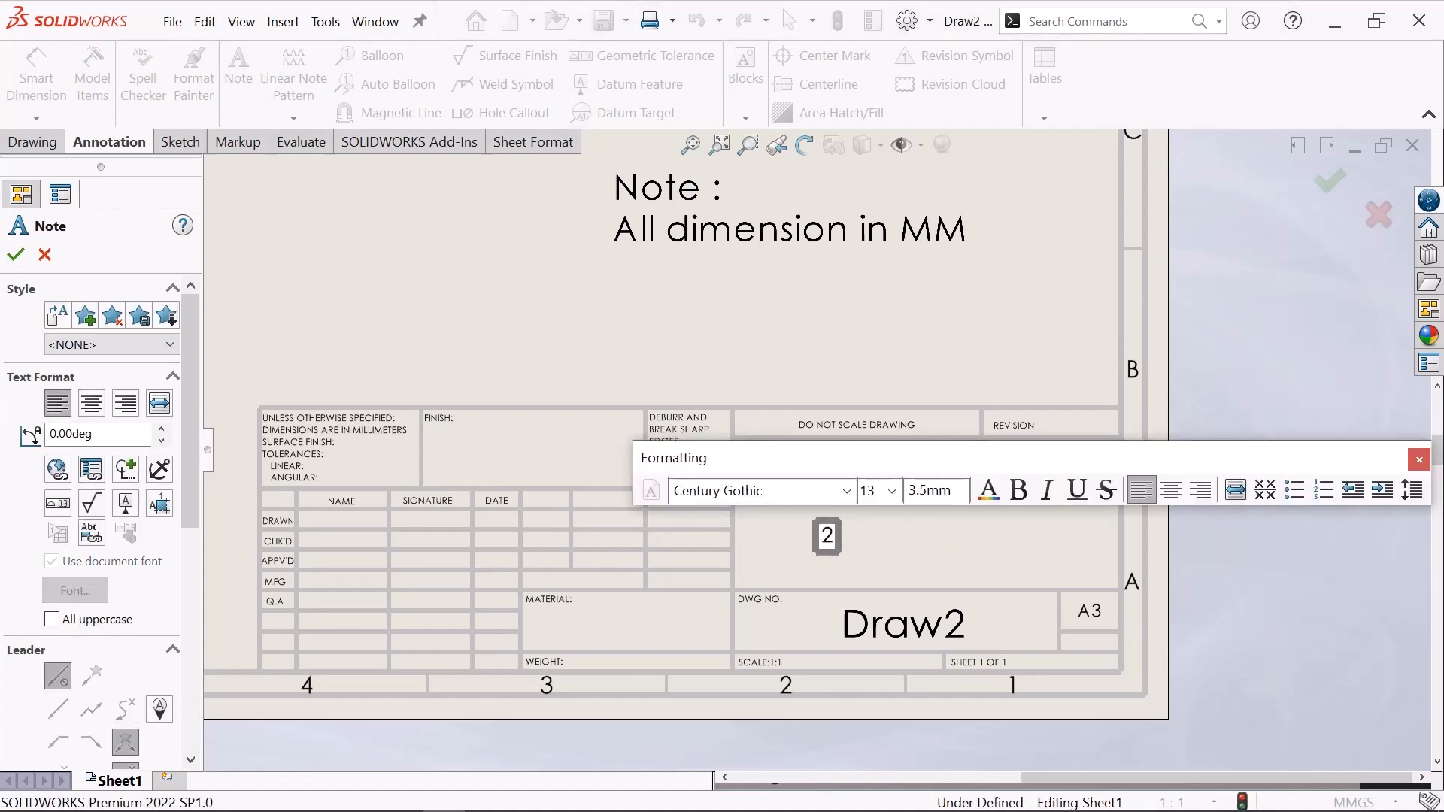
type("D D")
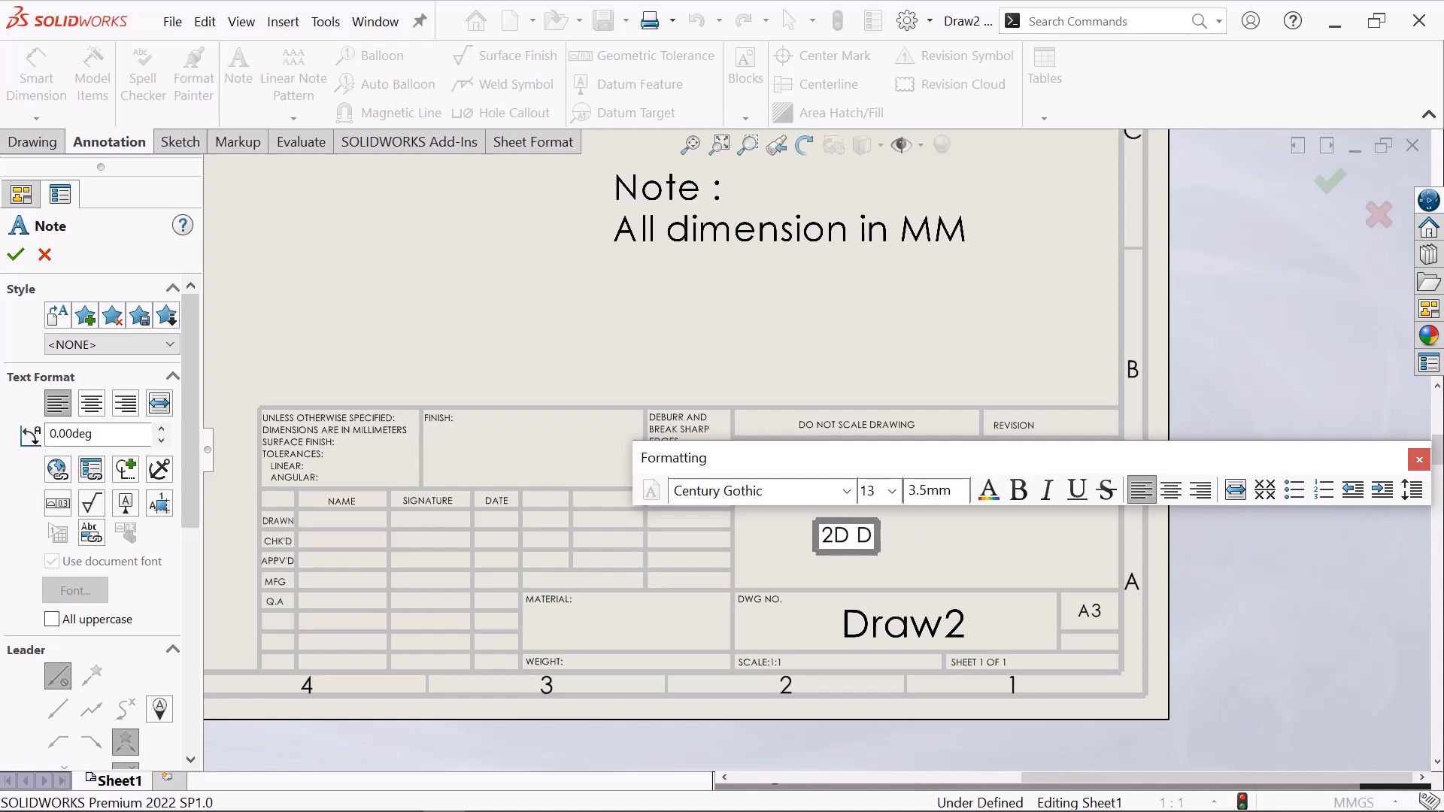
type("rawing")
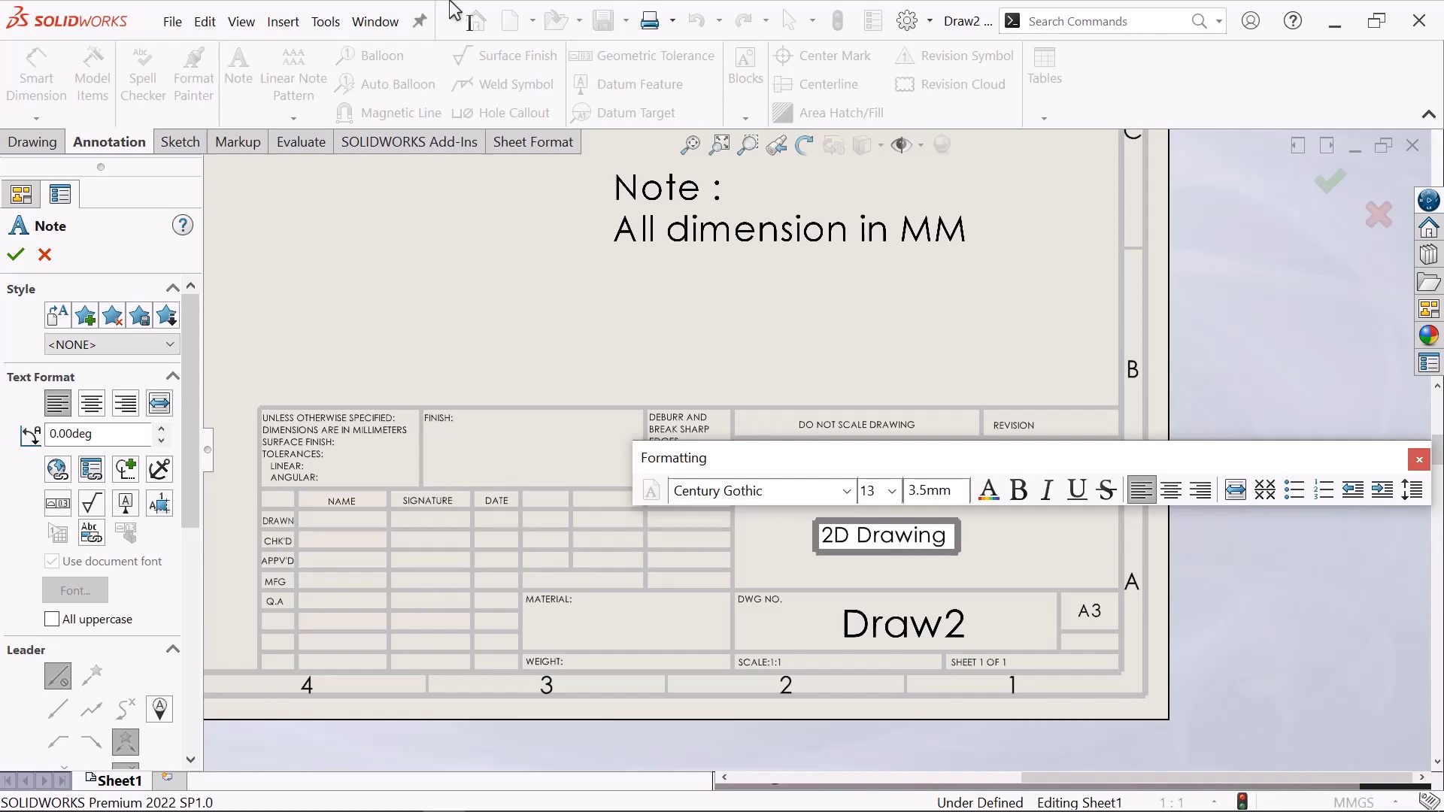
left_click(17, 263)
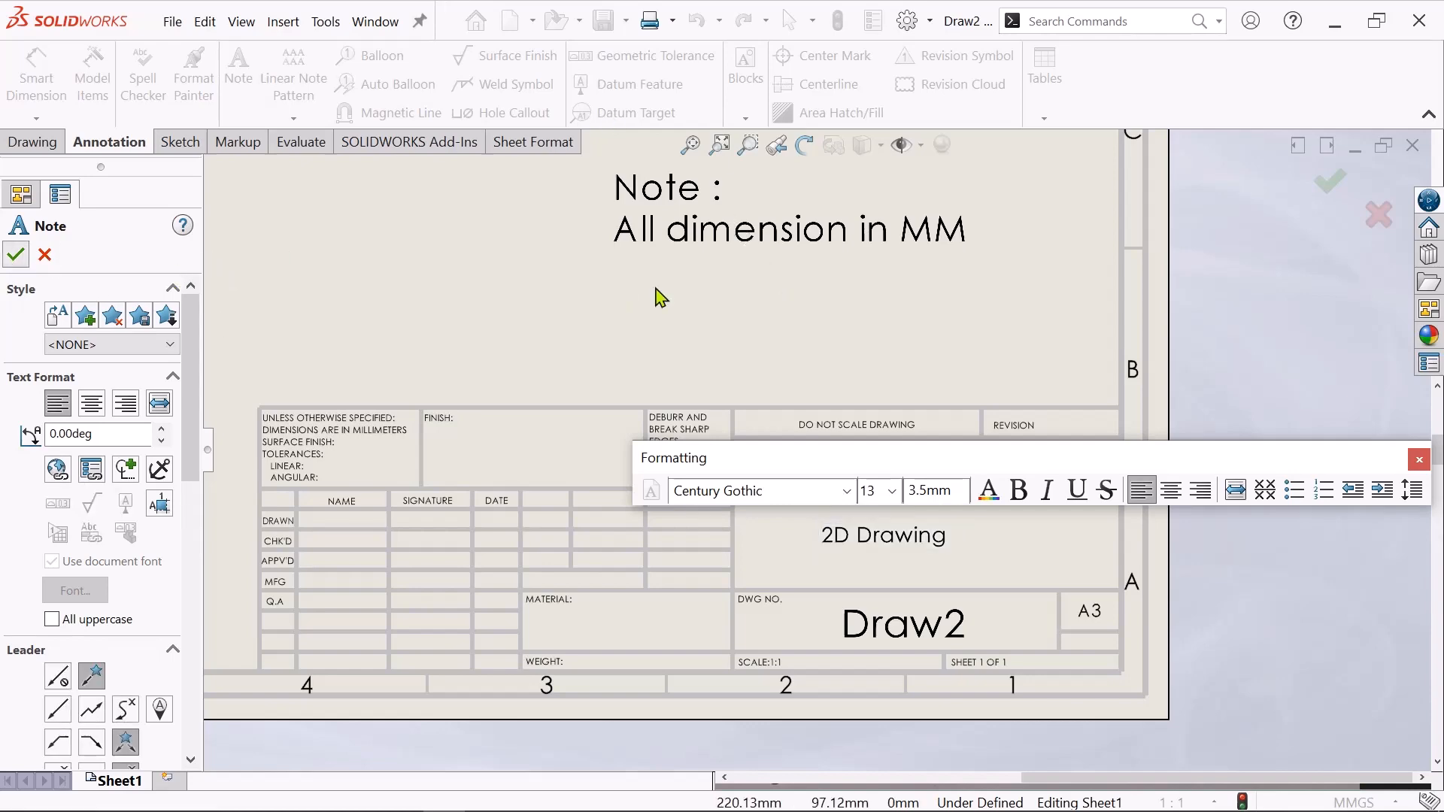
scroll(842, 358, "up", 3)
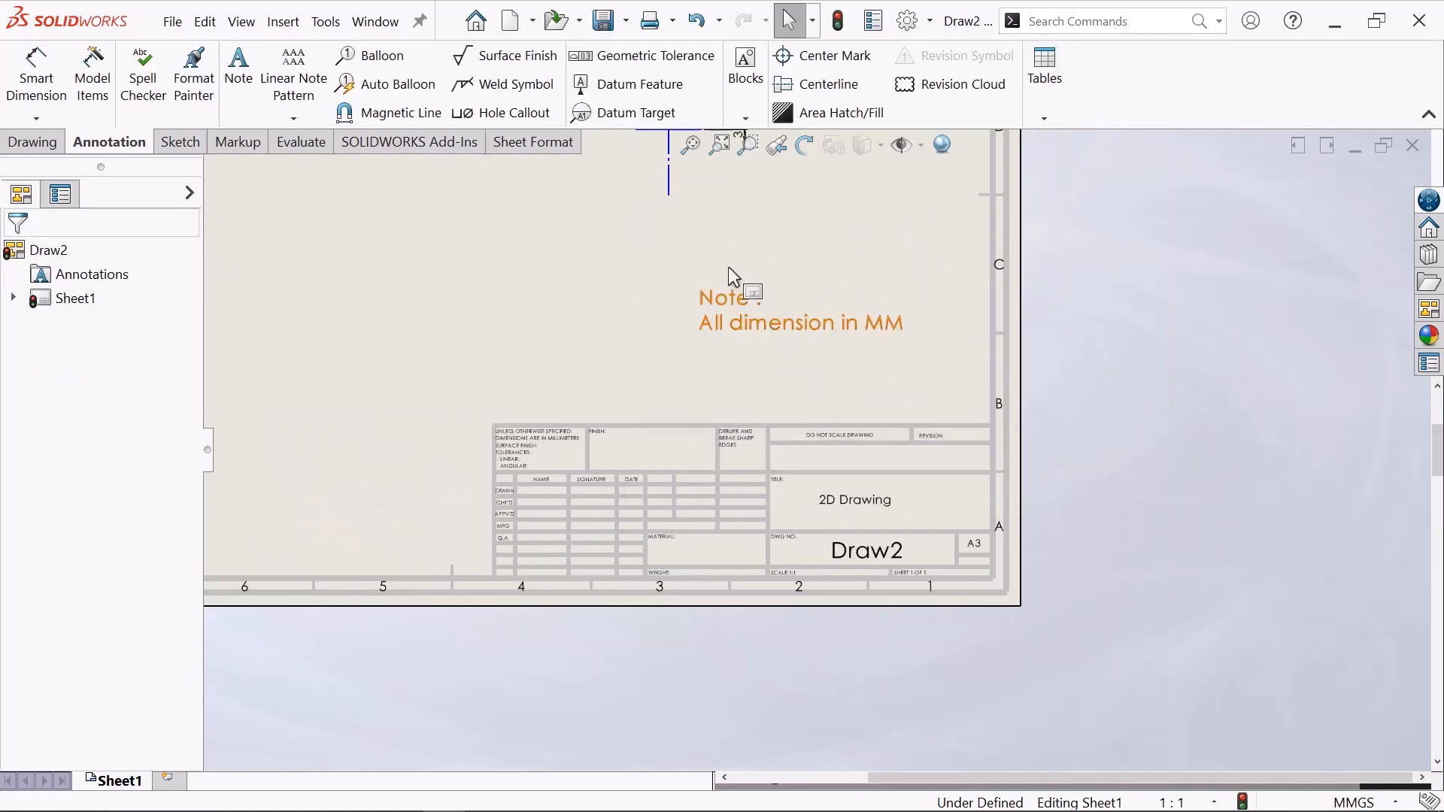
key("f")
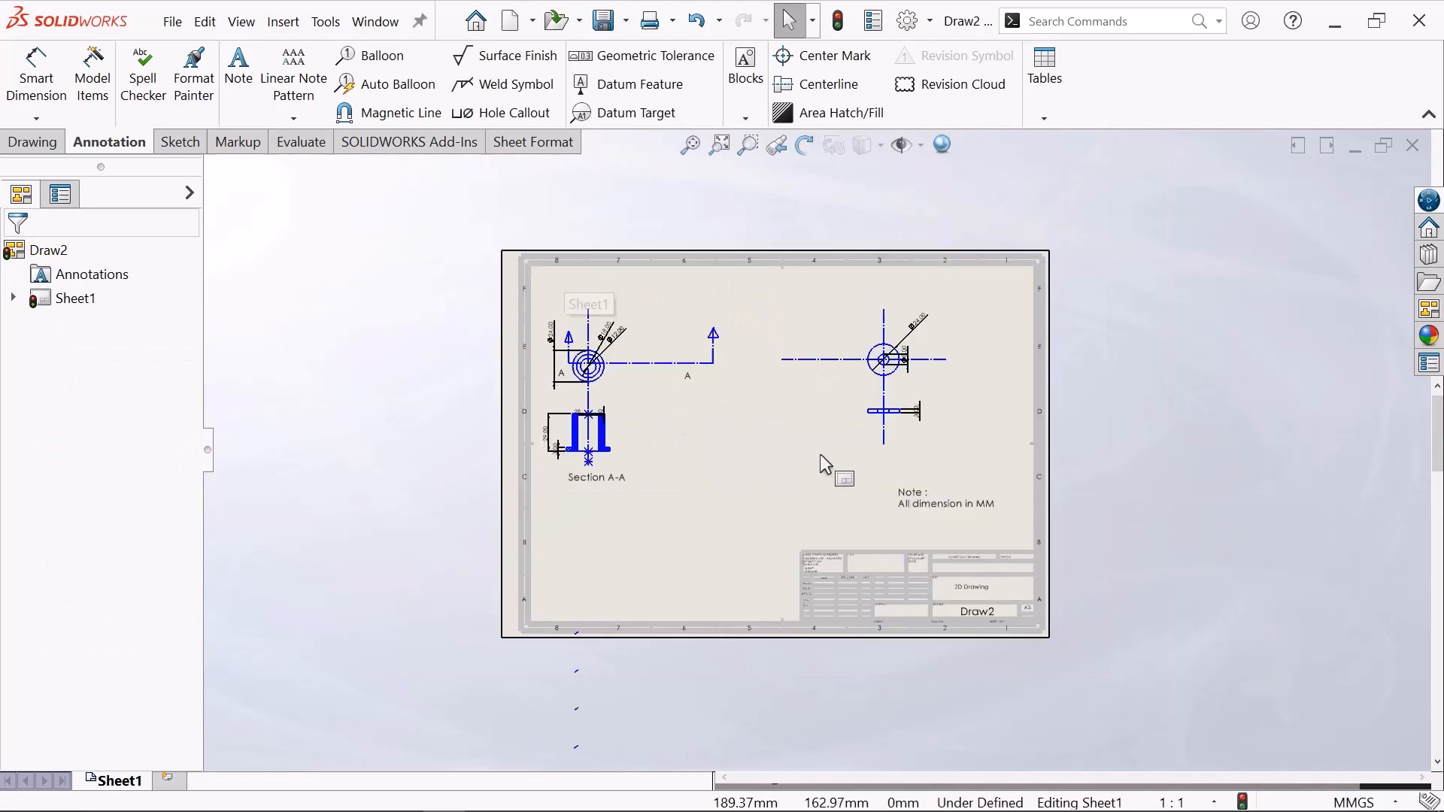
scroll(820, 453, "down", 2)
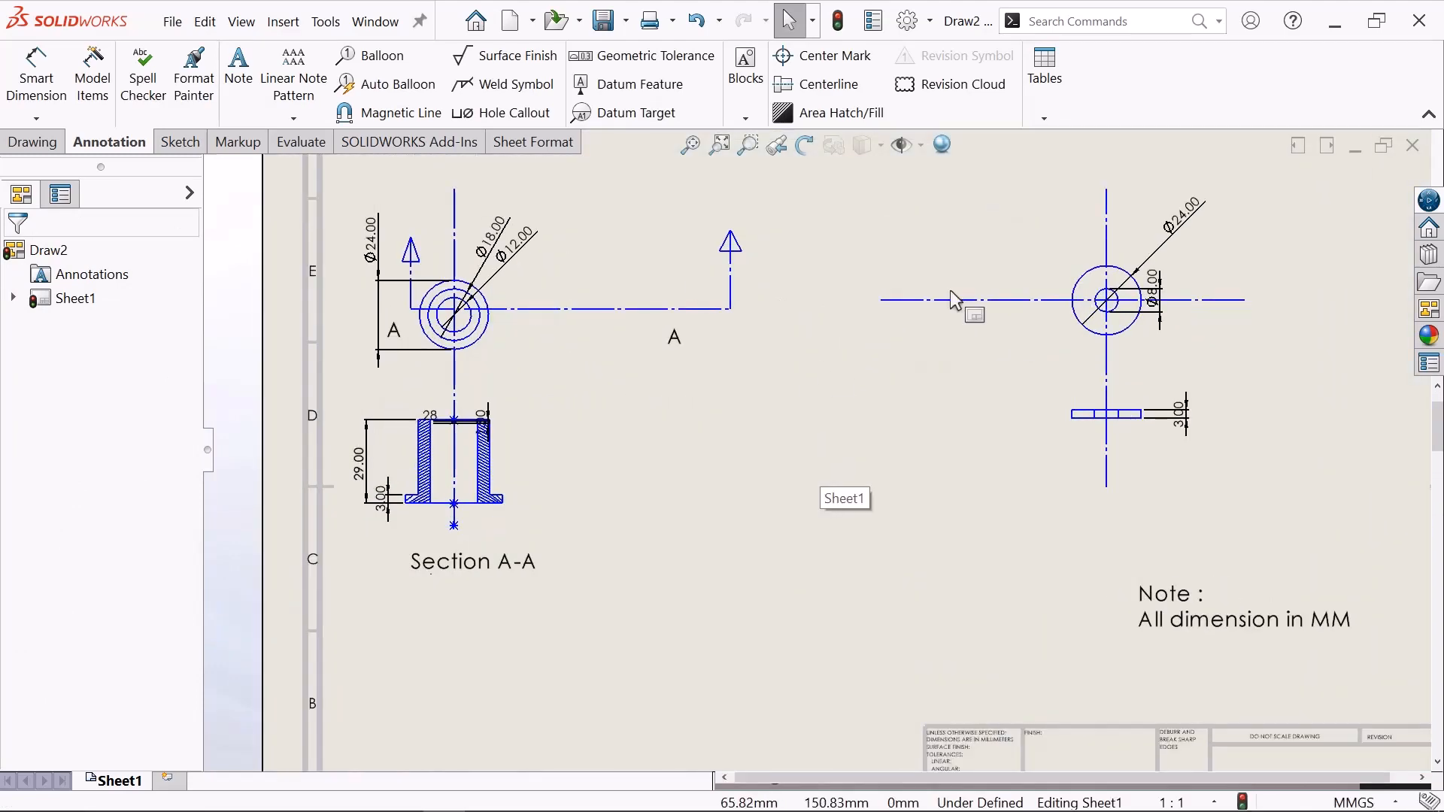
scroll(1044, 511, "up", 2)
scroll(1044, 511, "down", 1)
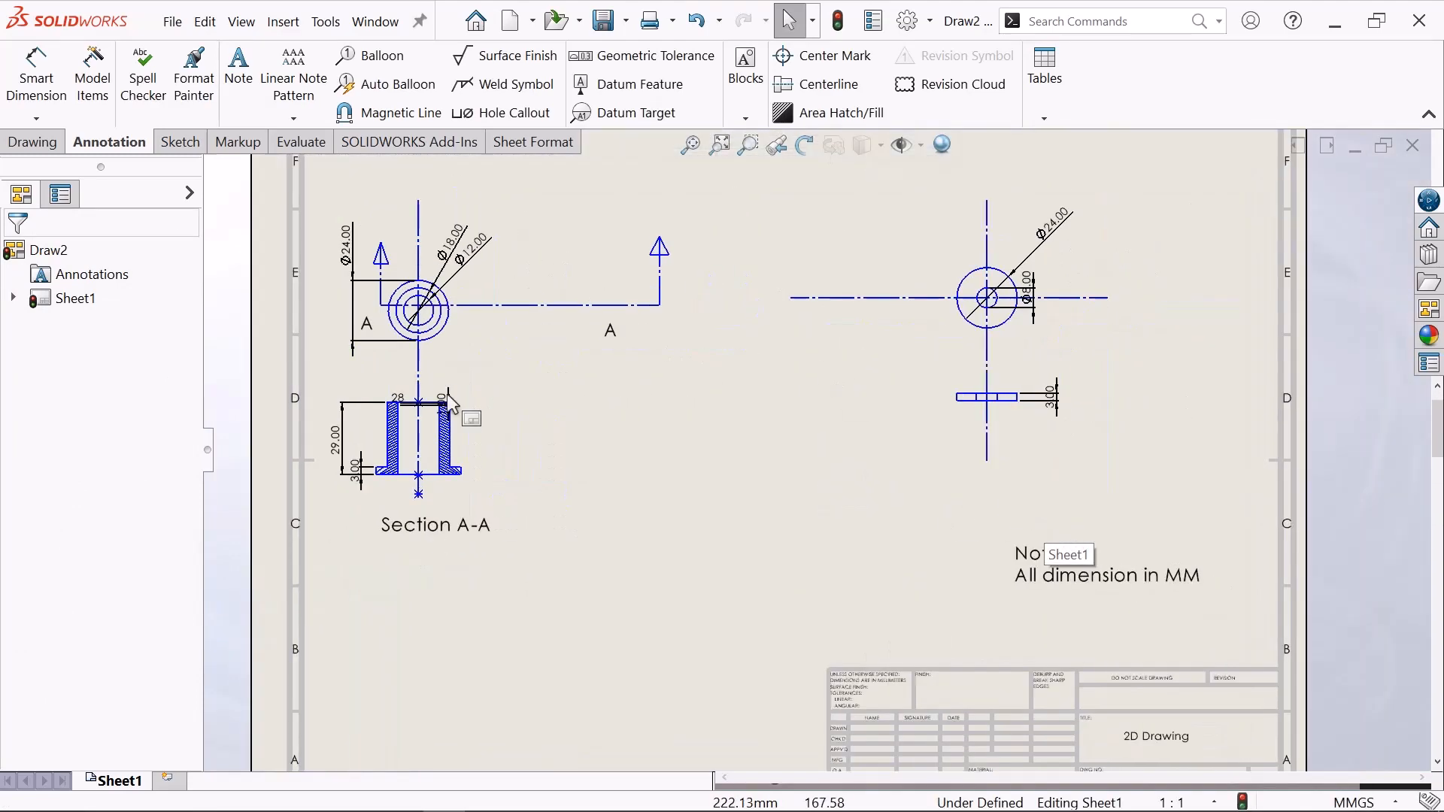